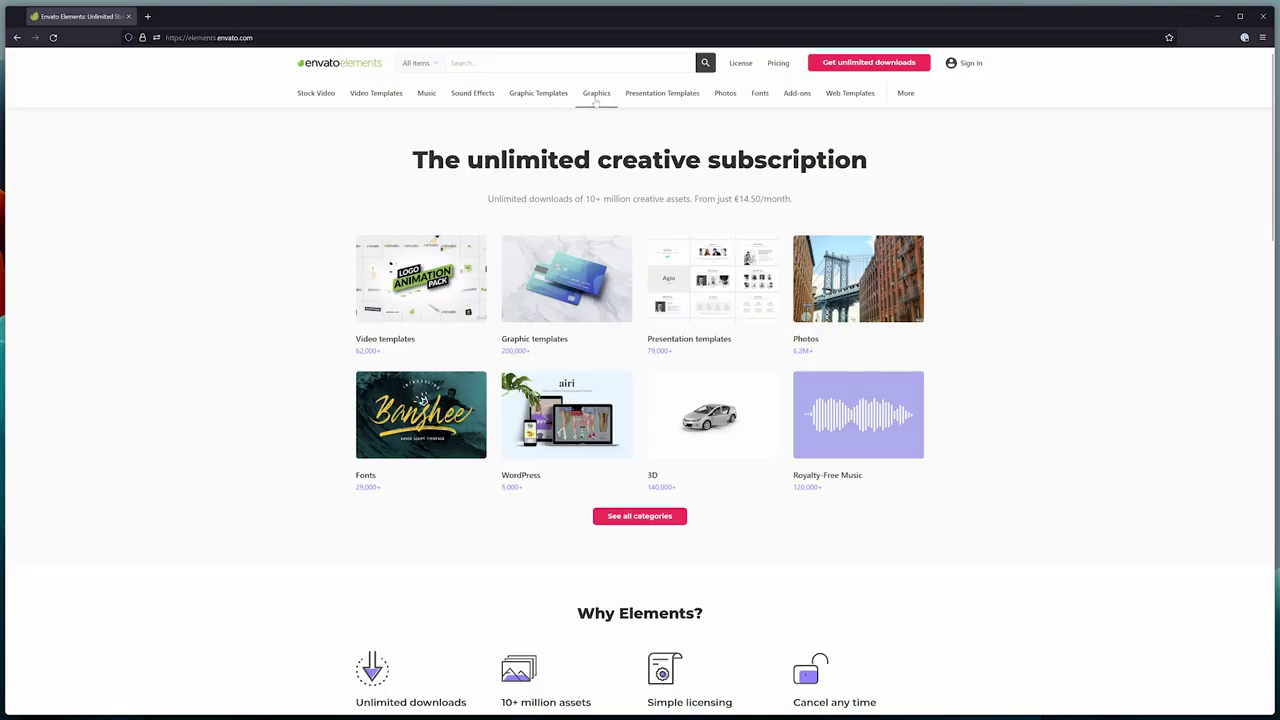
# Browse the UX and UI Kits category of graphic templates and view the Quiz App item
pyautogui.moveTo(596, 101)
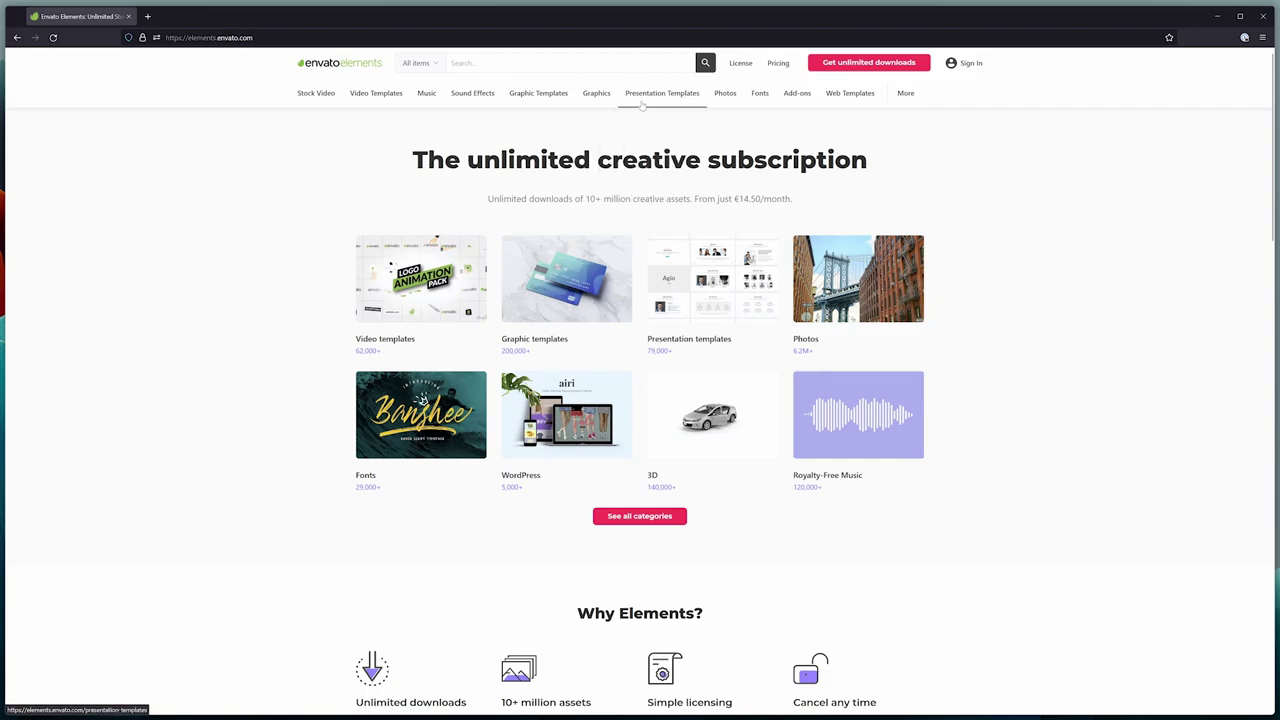
pyautogui.moveTo(556, 97)
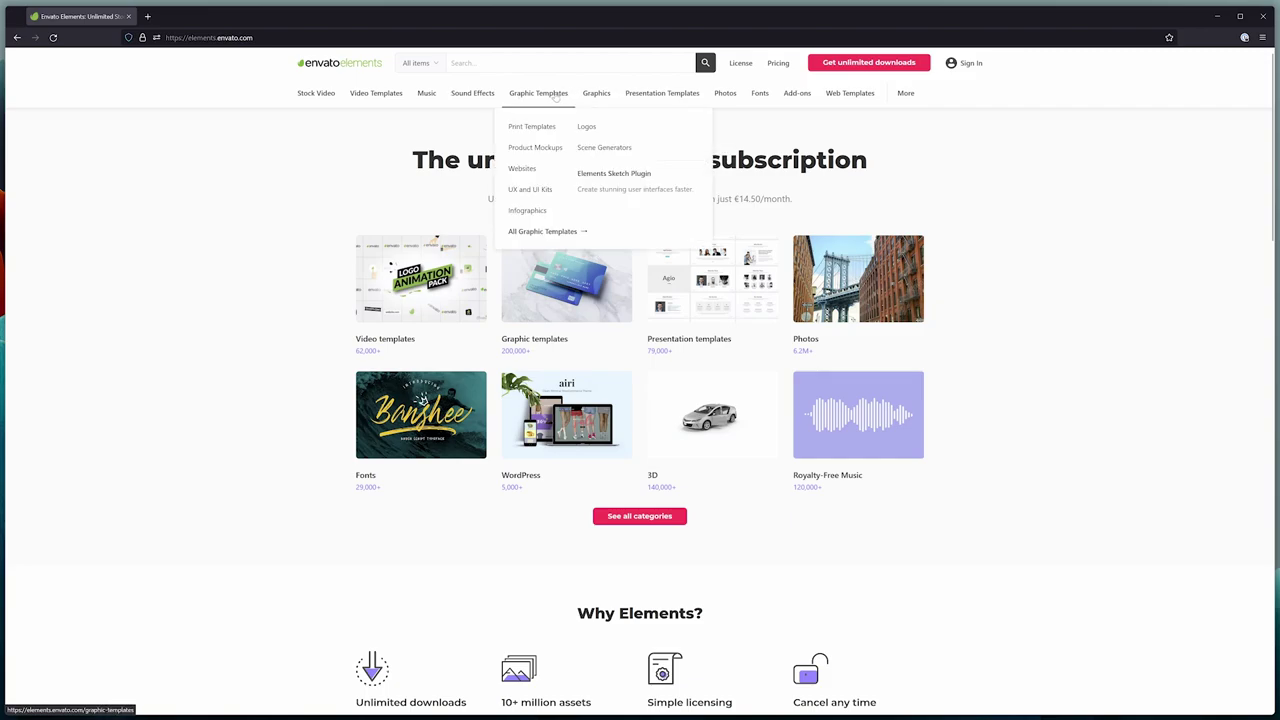
pyautogui.click(530, 189)
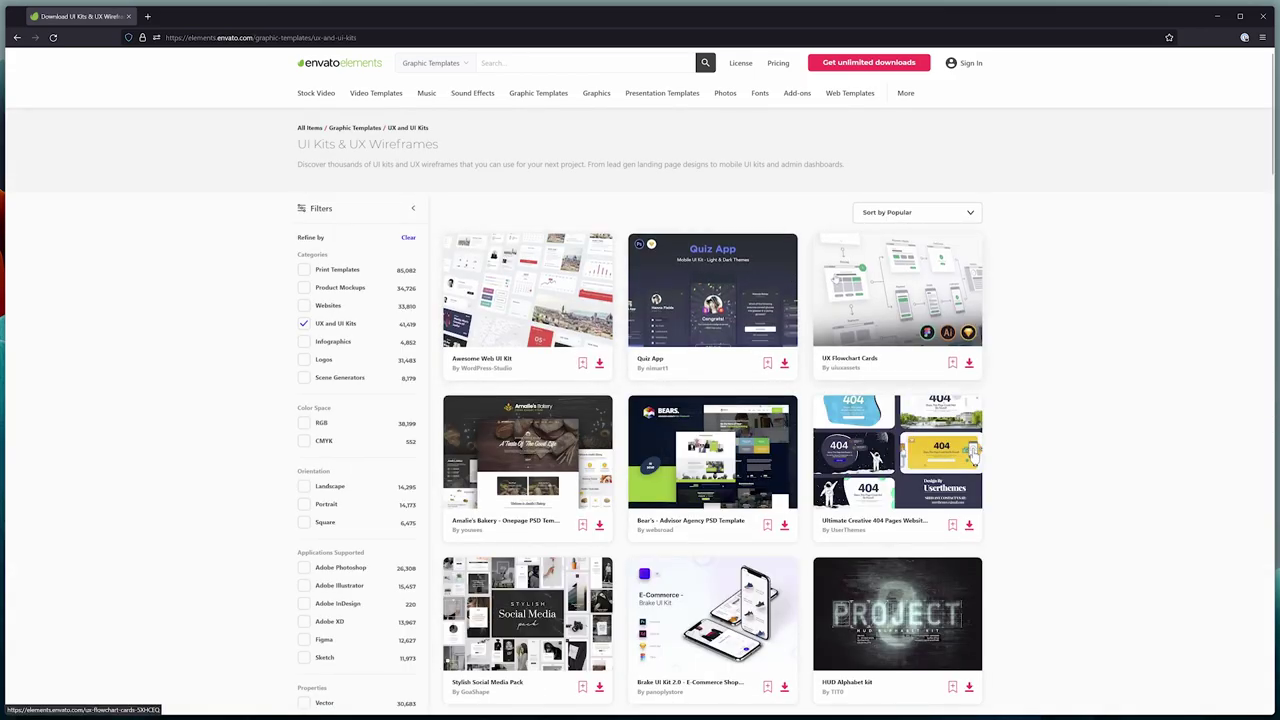
pyautogui.click(751, 283)
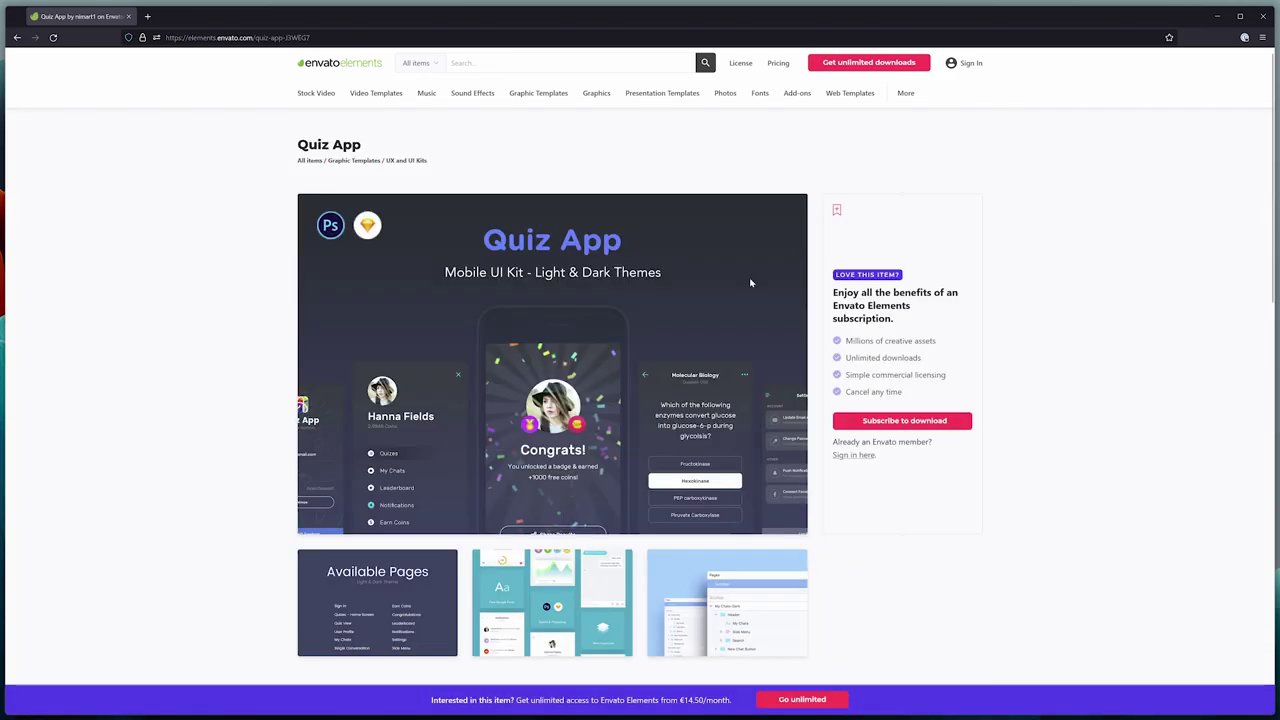
pyautogui.scroll(-1, 676, 303)
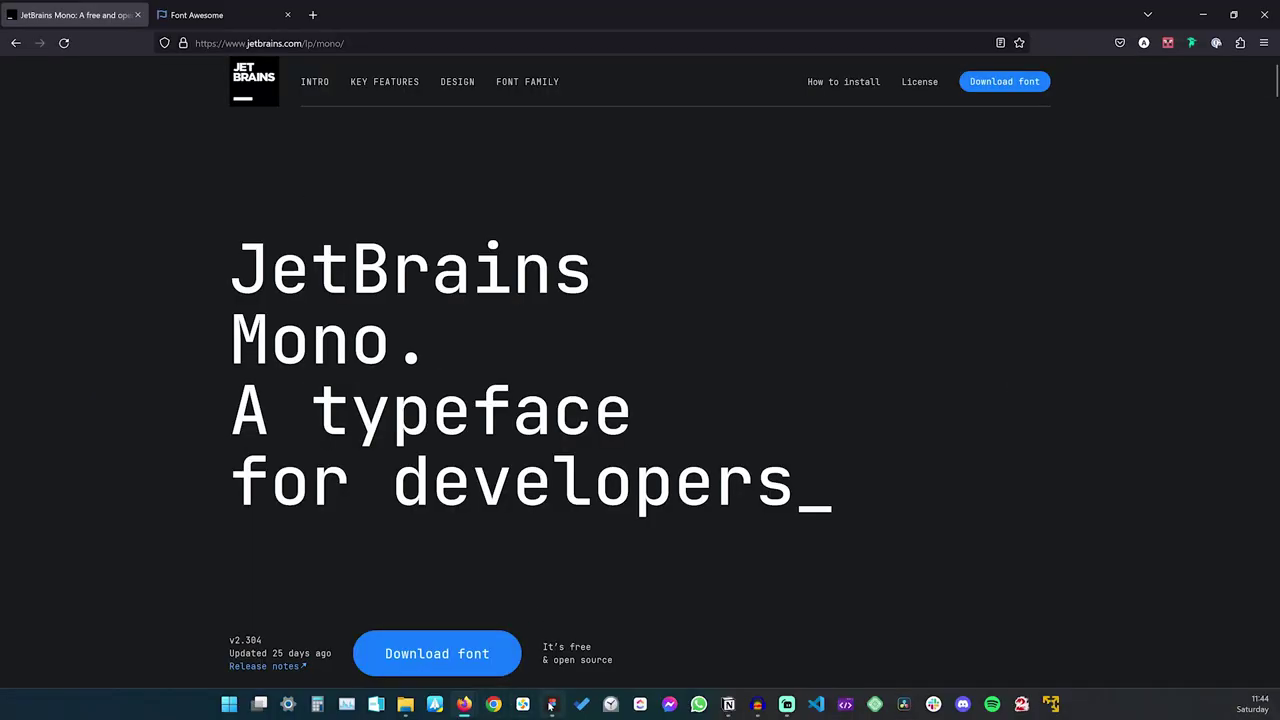
# Switch to Figma and examine the text layers of the calculations in the iPhone 14 wireframe
pyautogui.click(551, 705)
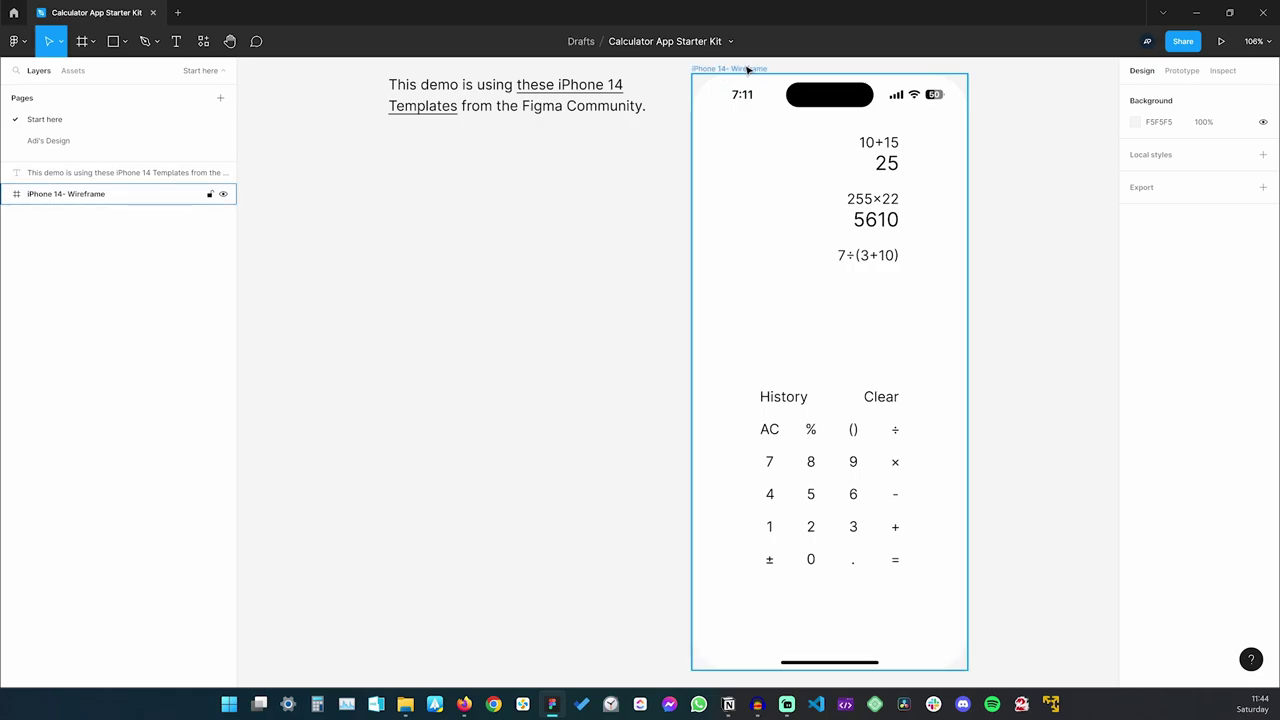
pyautogui.click(100, 140)
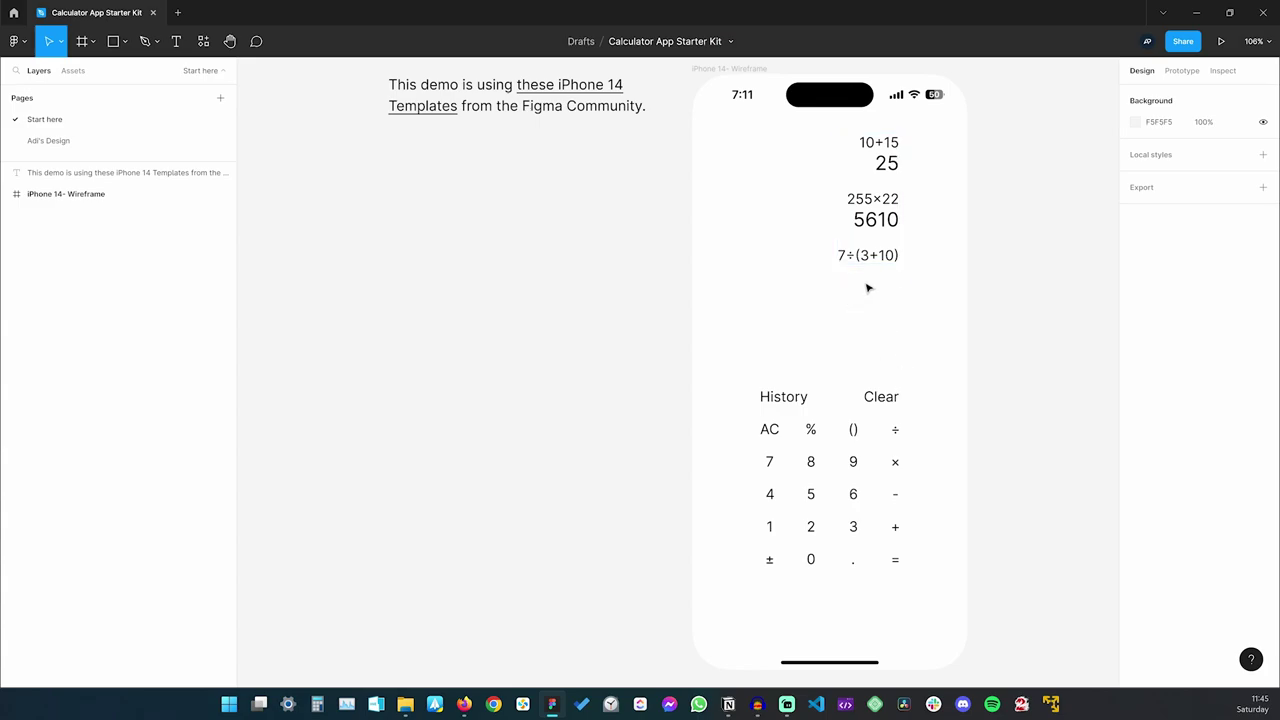
pyautogui.doubleClick(885, 147)
pyautogui.doubleClick(866, 145)
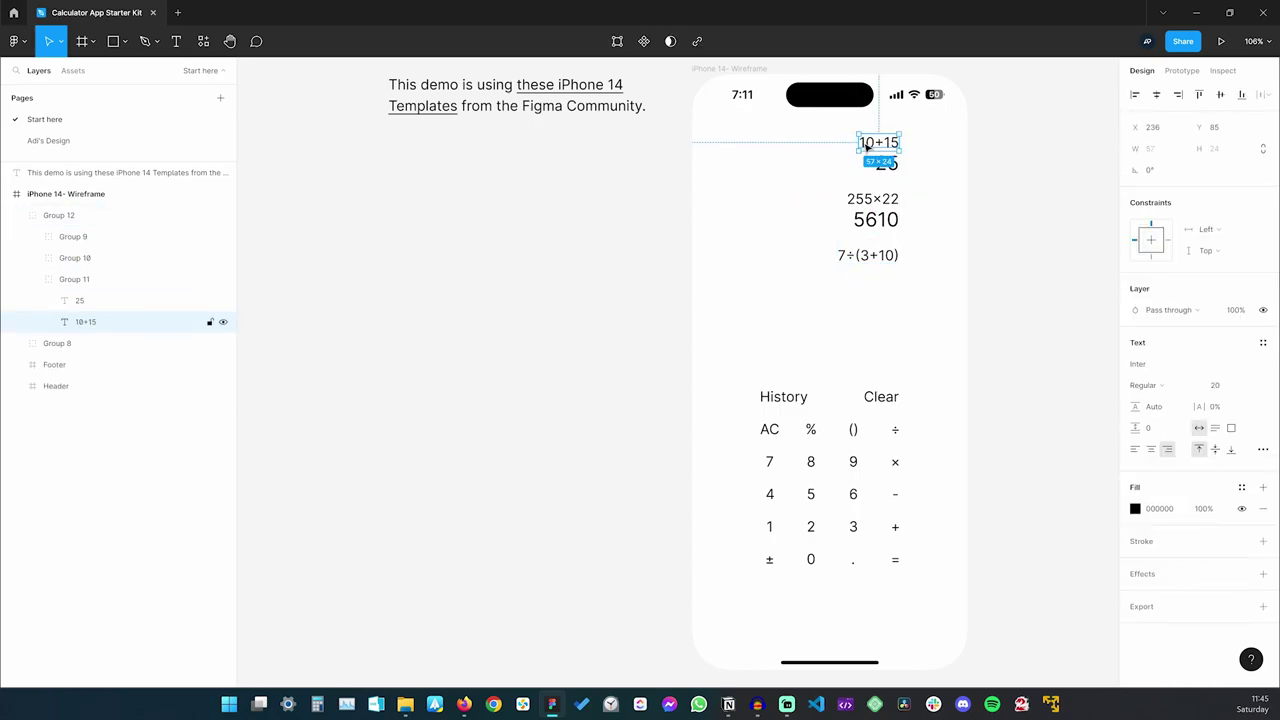
pyautogui.click(893, 170)
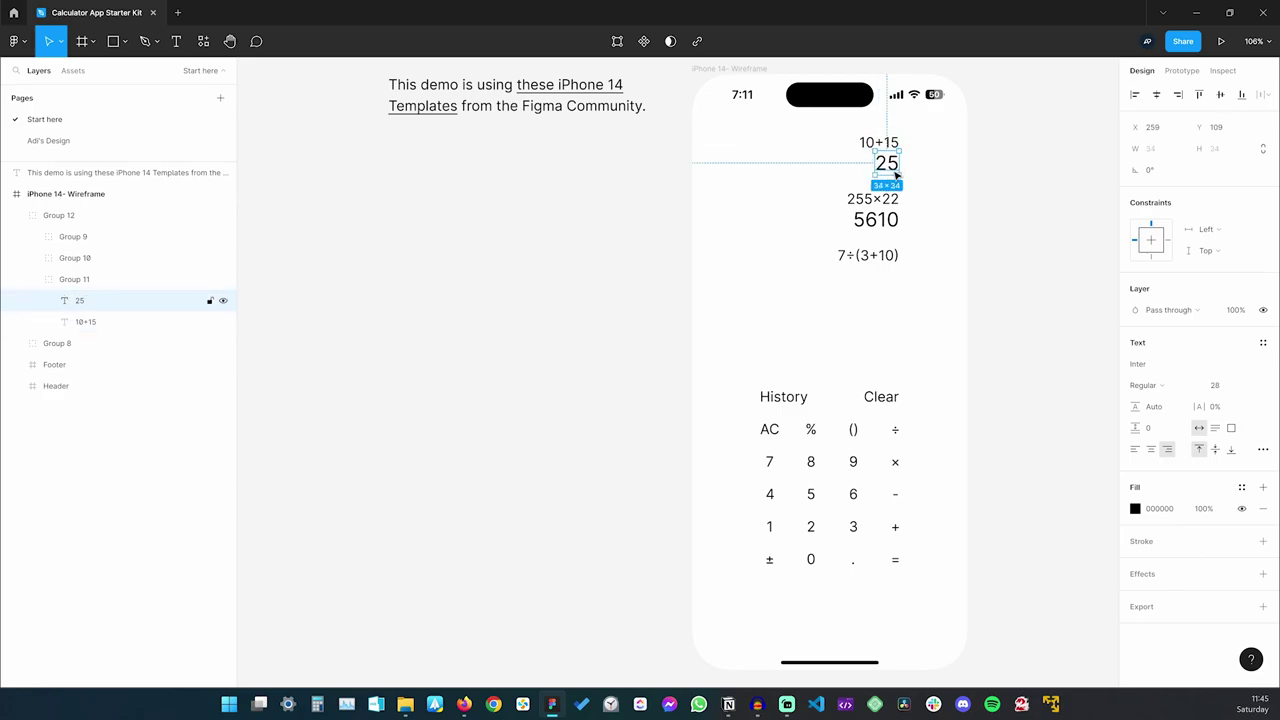
pyautogui.click(894, 207)
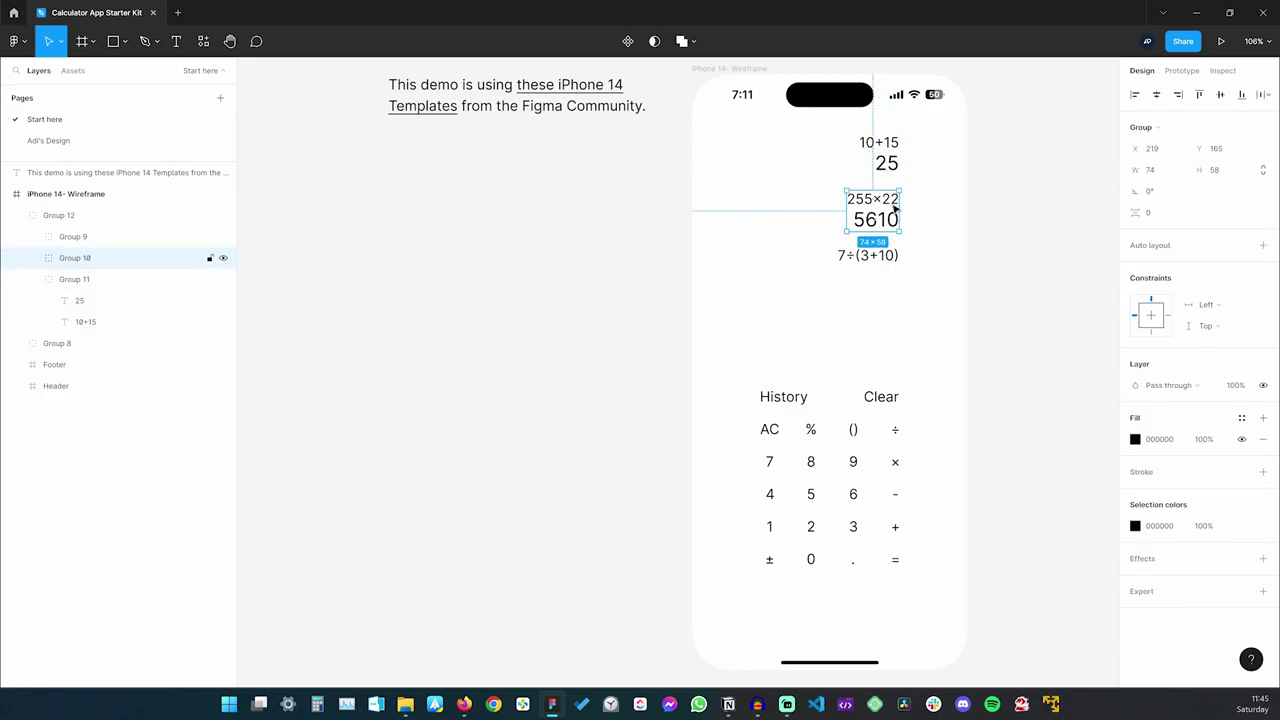
pyautogui.click(938, 300)
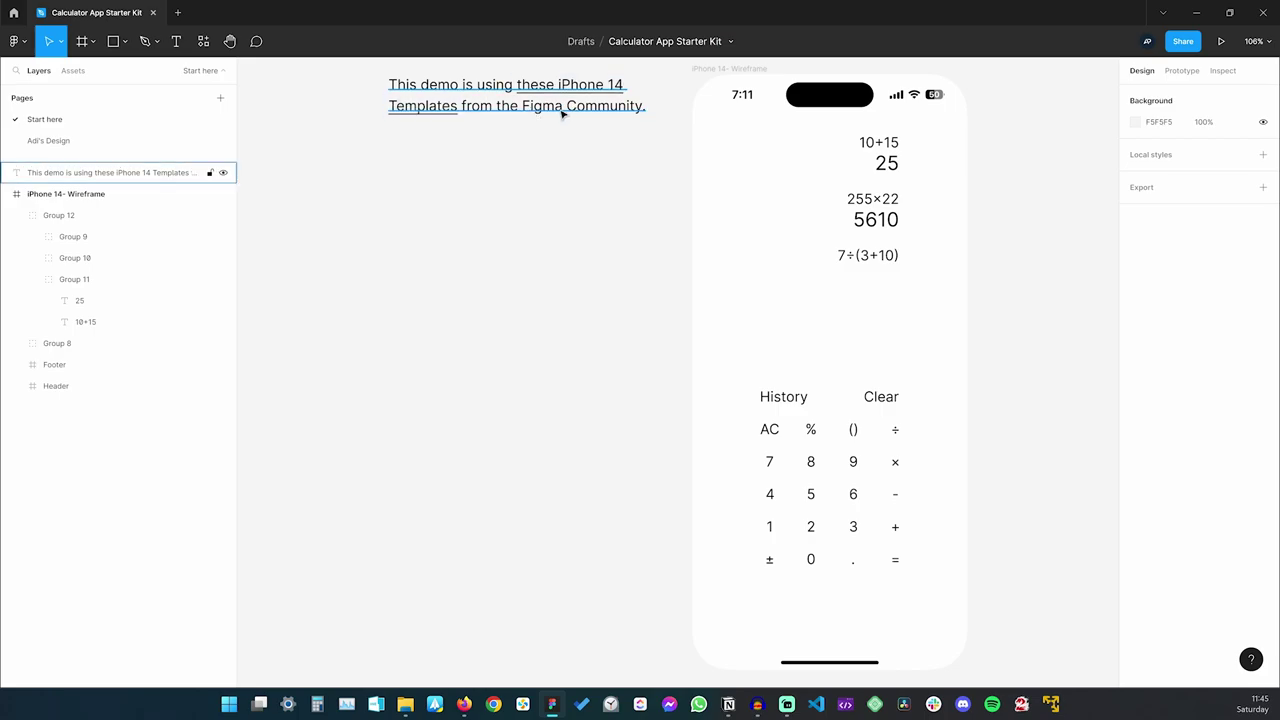
pyautogui.moveTo(425, 110)
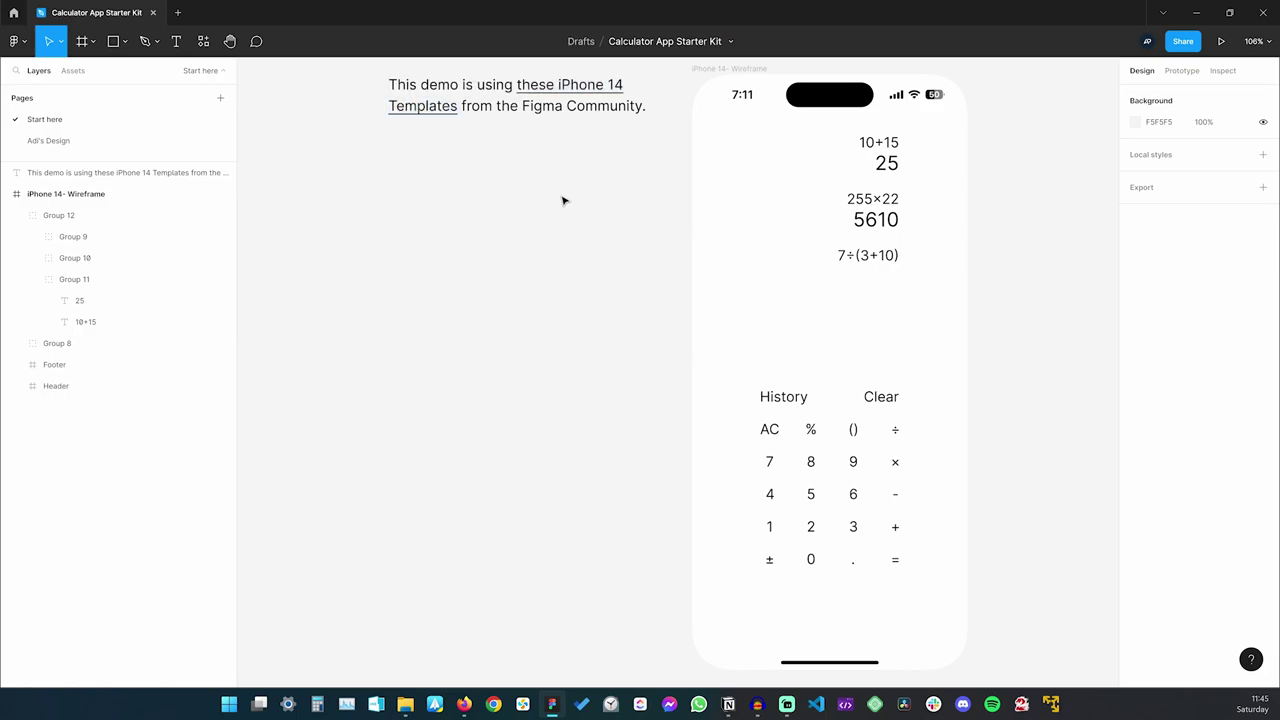
pyautogui.moveTo(564, 198); pyautogui.dragTo(360, 84)
pyautogui.press('Delete')
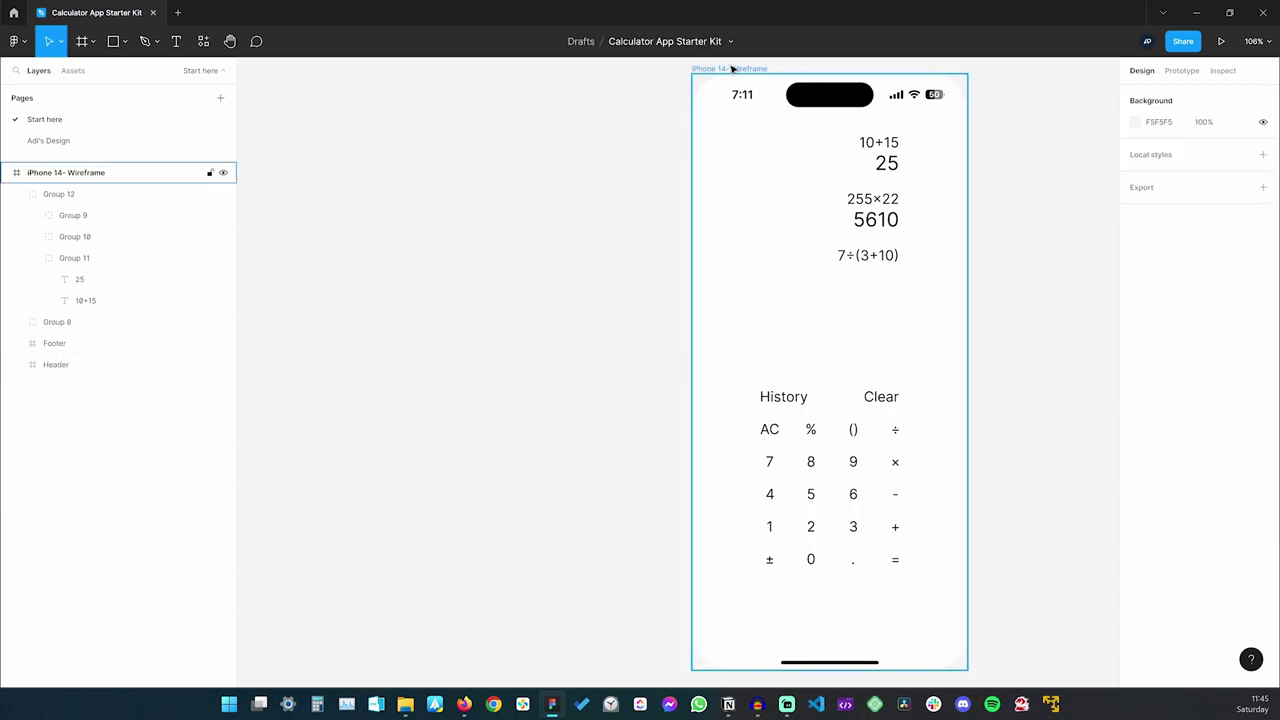
pyautogui.hotkey('ctrl', 'z')
pyautogui.click(538, 219)
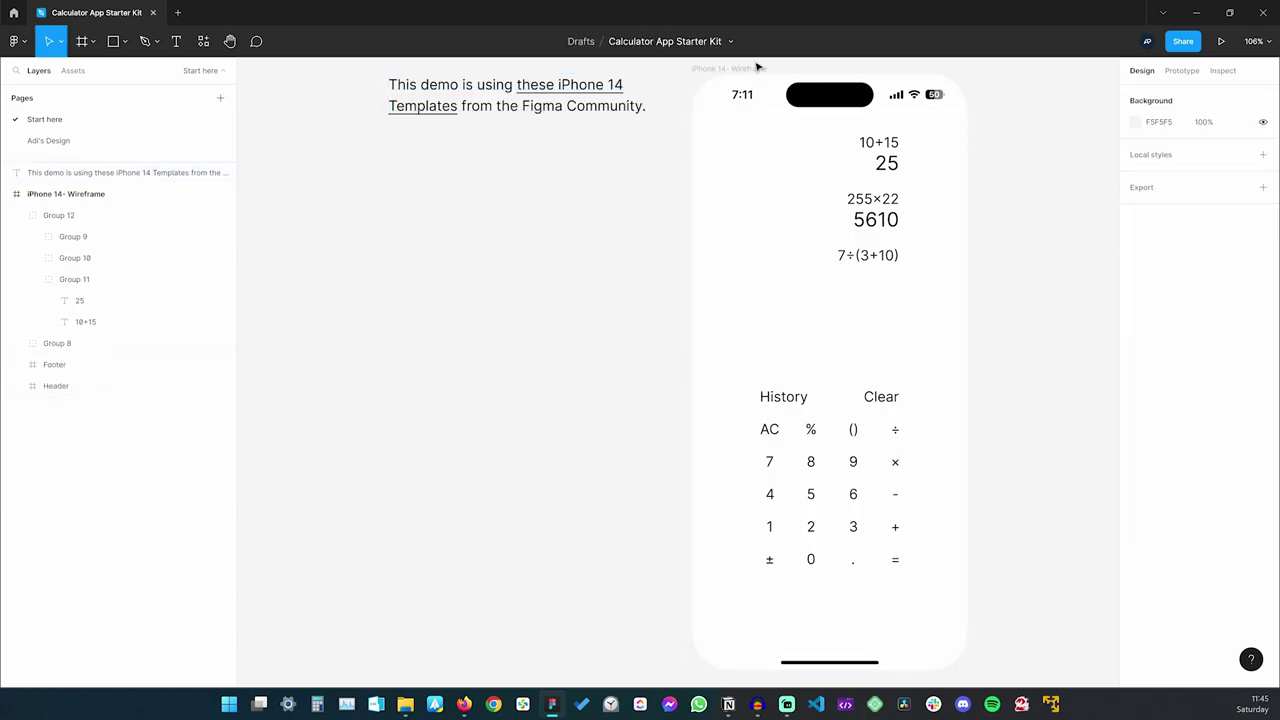
# Copy the iPhone 14 wireframe frame from the Start here page onto a new page
pyautogui.click(757, 66)
pyautogui.click(220, 97)
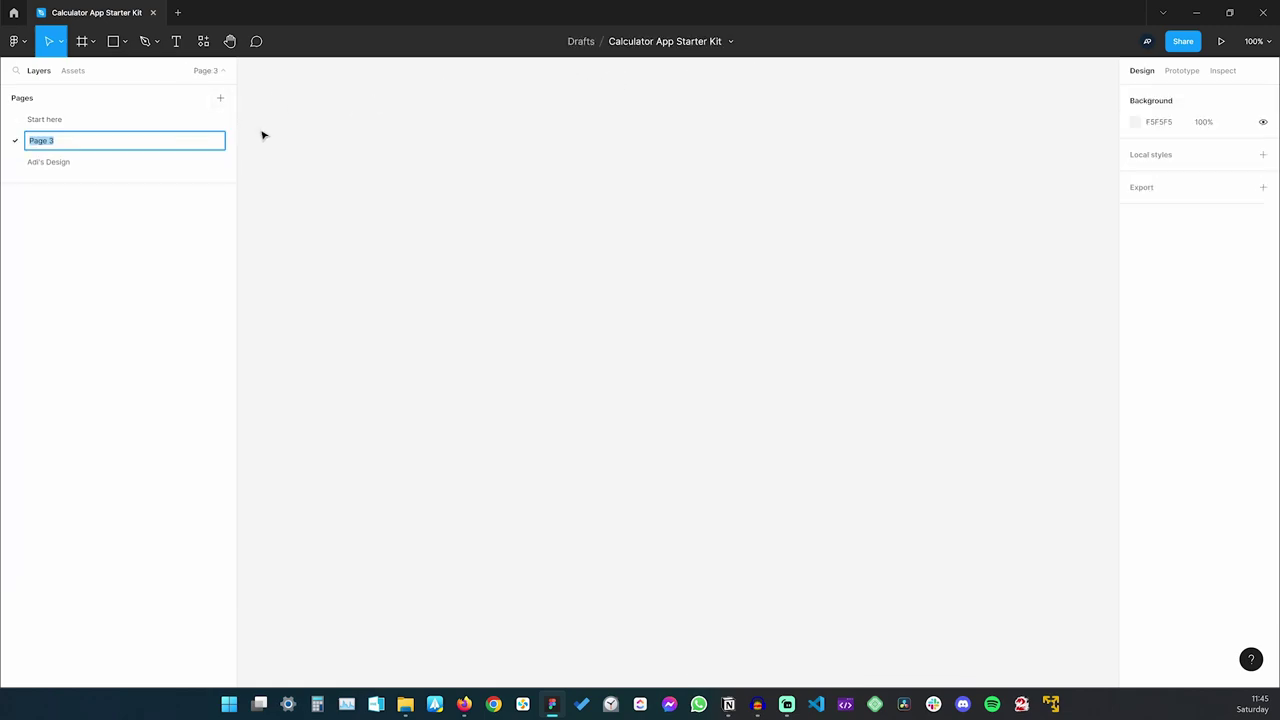
pyautogui.click(317, 158)
pyautogui.hotkey('ctrl', 'v')
pyautogui.click(634, 137)
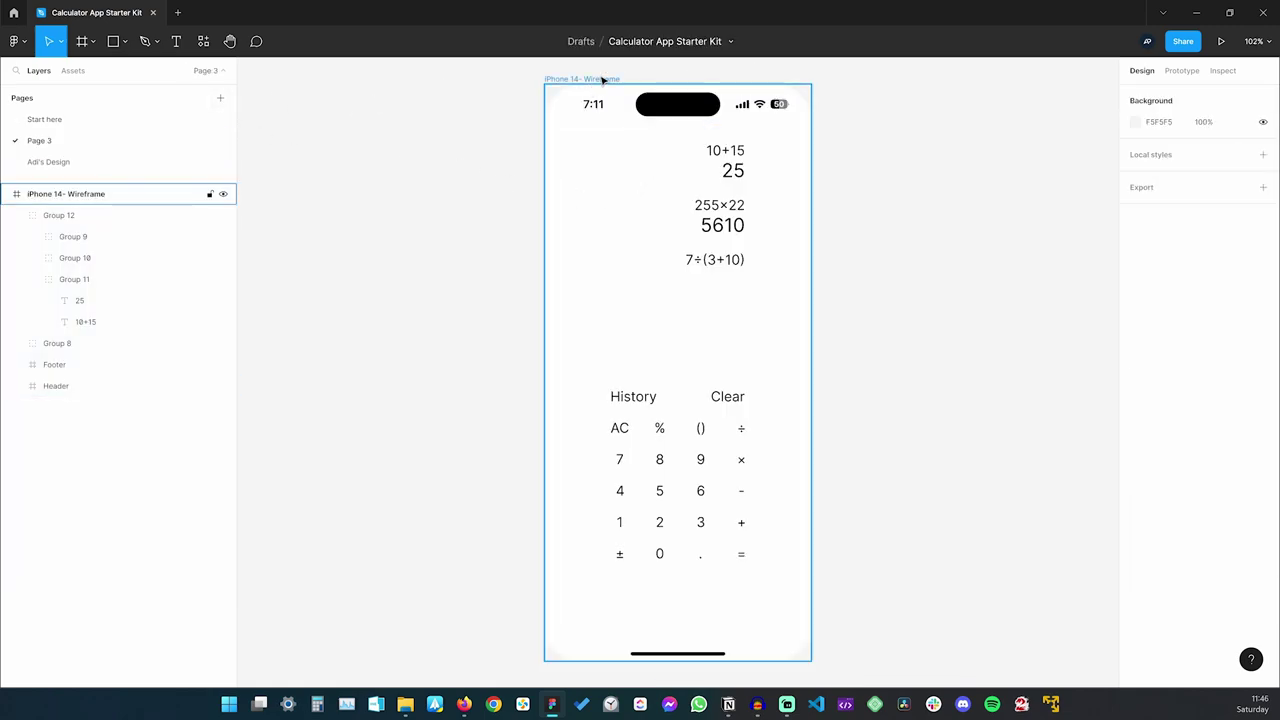
# Move the pasted wireframe toward the canvas's left side and duplicate it to its right
pyautogui.moveTo(595, 80); pyautogui.dragTo(380, 76)
pyautogui.click(623, 197)
pyautogui.click(349, 79)
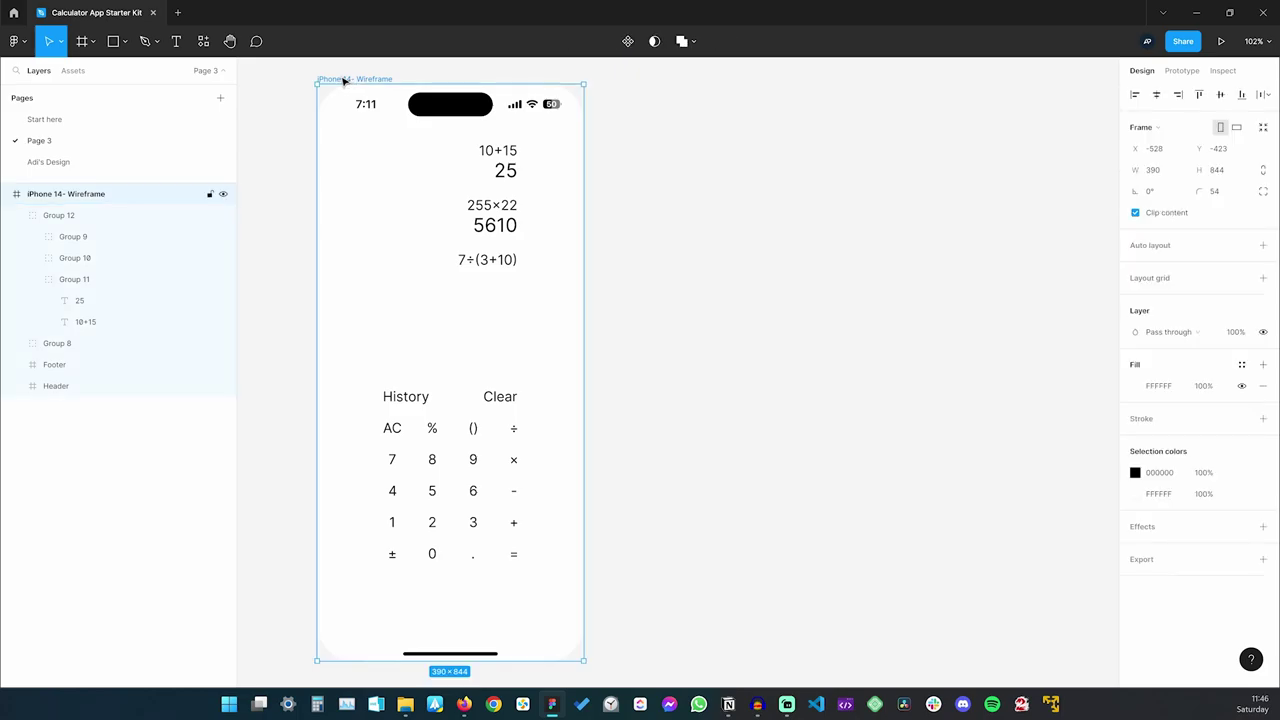
pyautogui.hotkey('ctrl', 'd')
pyautogui.click(955, 215)
pyautogui.hscroll(3, 866, 220)
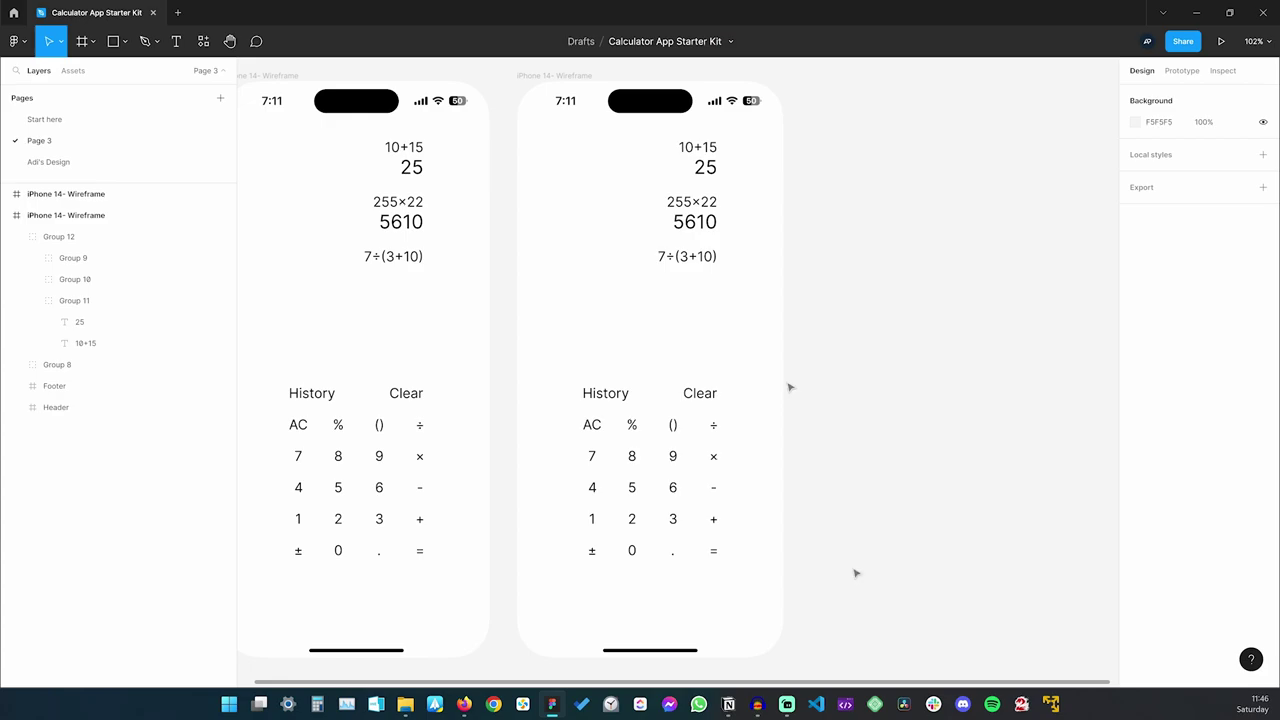
# Switch to the browser and examine the JetBrains Mono typeface in the page's main heading
pyautogui.hotkey('alt', 'Tab')
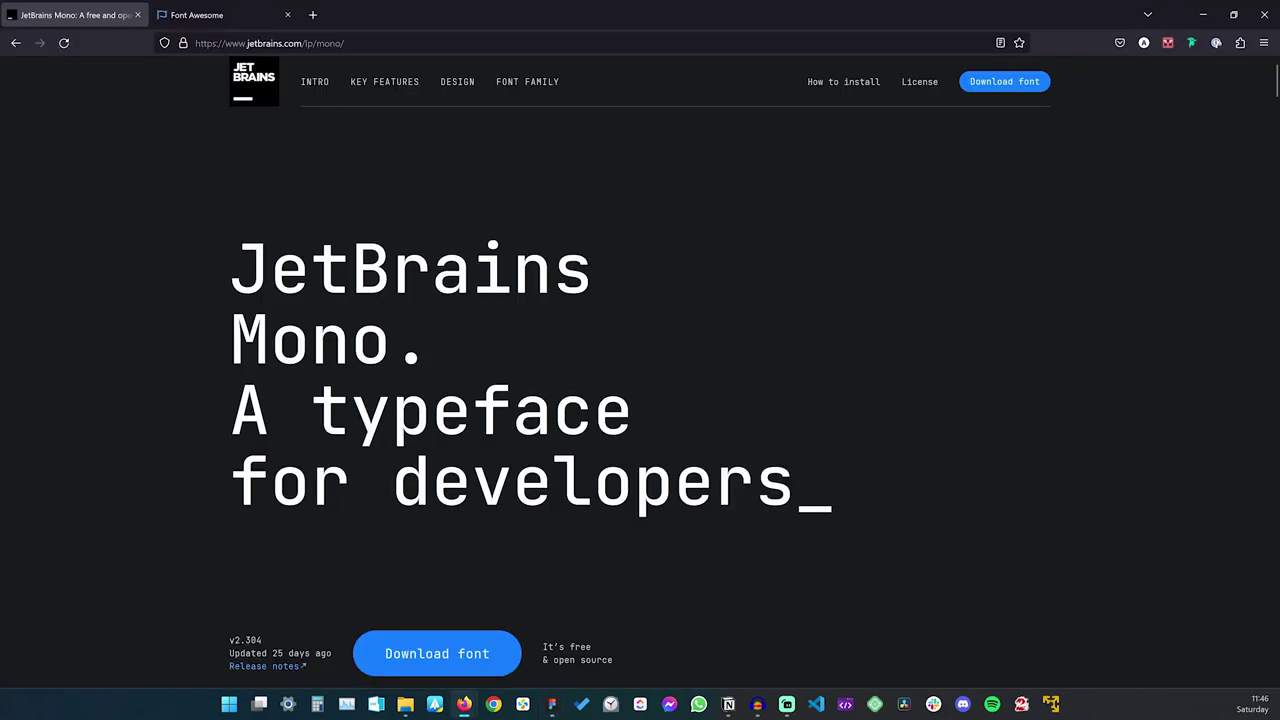
pyautogui.moveTo(232, 245); pyautogui.dragTo(843, 480)
pyautogui.click(851, 479)
pyautogui.moveTo(272, 410); pyautogui.dragTo(795, 490)
pyautogui.click(871, 497)
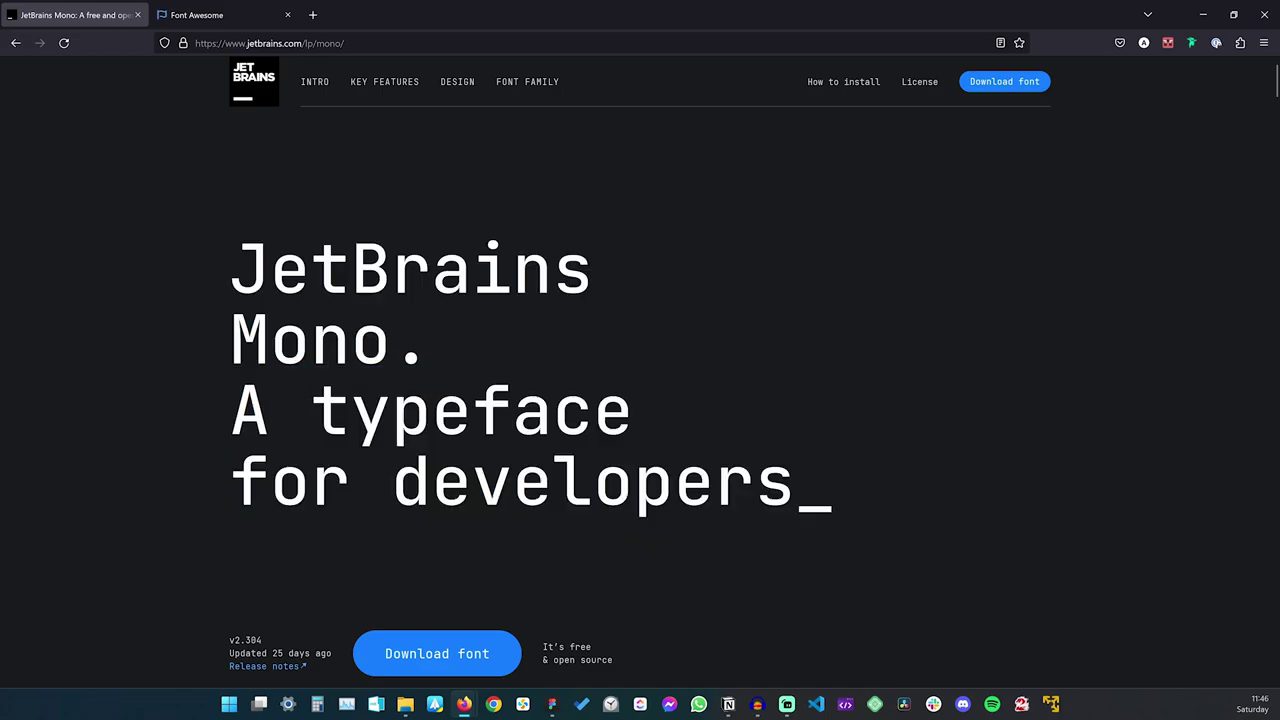
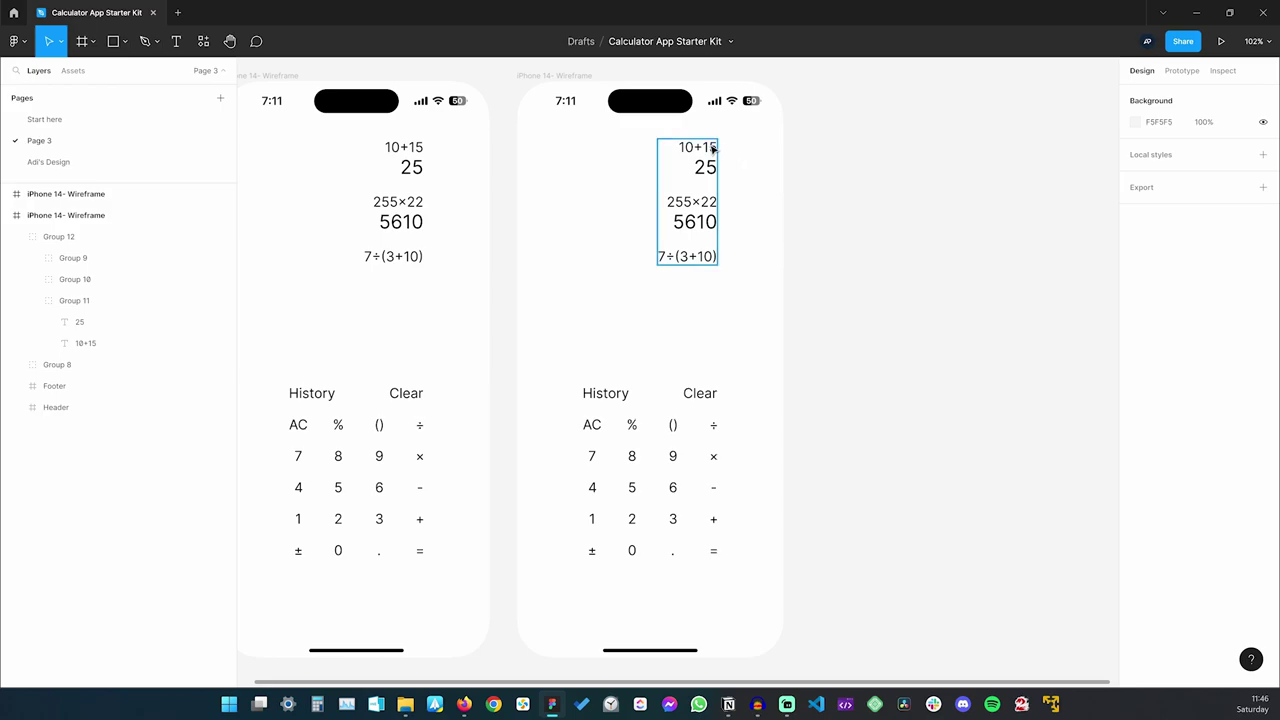
# In the duplicate wireframe in Figma, set all five calculation and result texts to the JetBrains Mono font
pyautogui.keyDown('ctrl'); pyautogui.click(712, 150); pyautogui.keyUp('ctrl')
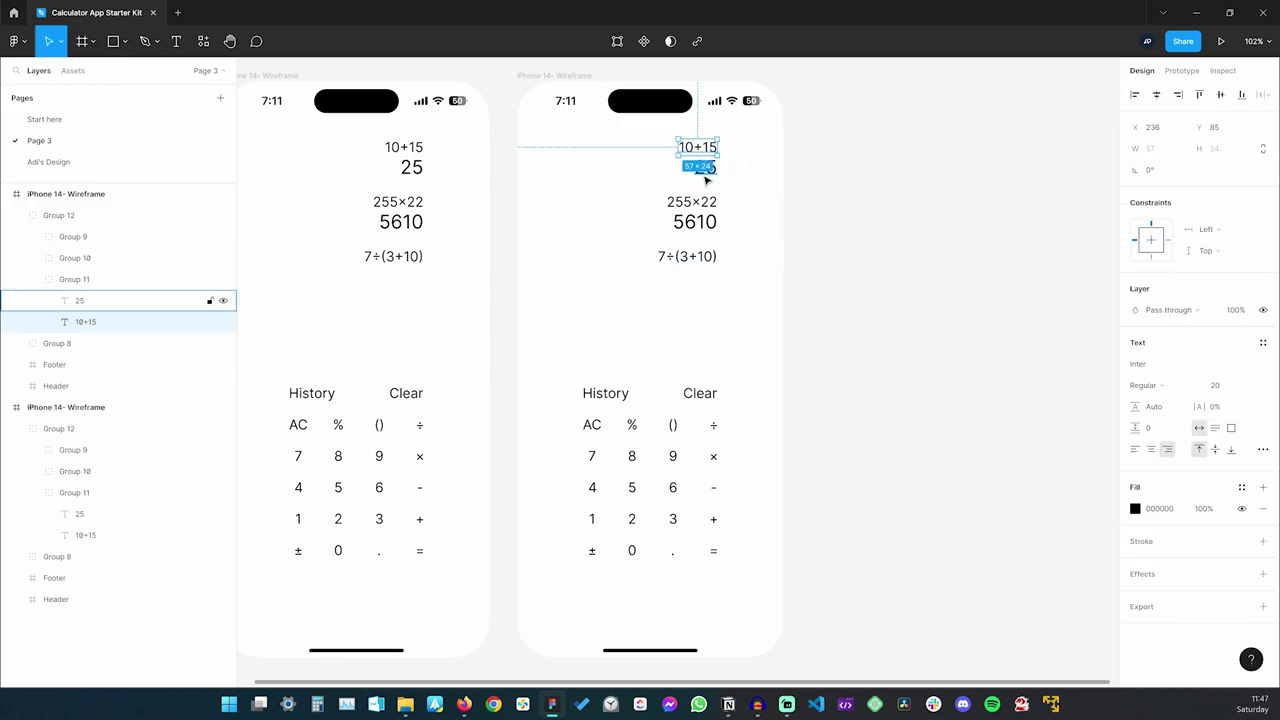
pyautogui.keyDown('shift'); pyautogui.click(705, 168); pyautogui.keyUp('shift')
pyautogui.keyDown('shift'); pyautogui.click(700, 222); pyautogui.keyUp('shift')
pyautogui.keyDown('shift'); pyautogui.click(695, 204); pyautogui.keyUp('shift')
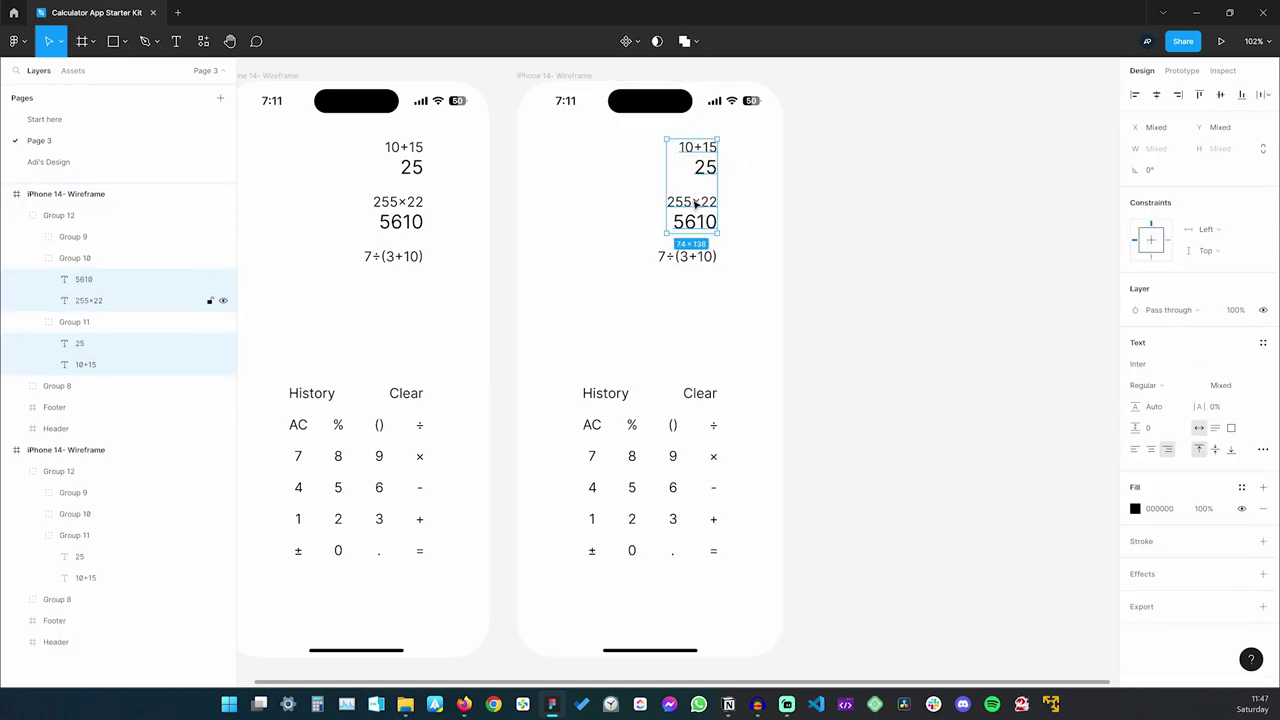
pyautogui.keyDown('shift'); pyautogui.click(681, 262); pyautogui.keyUp('shift')
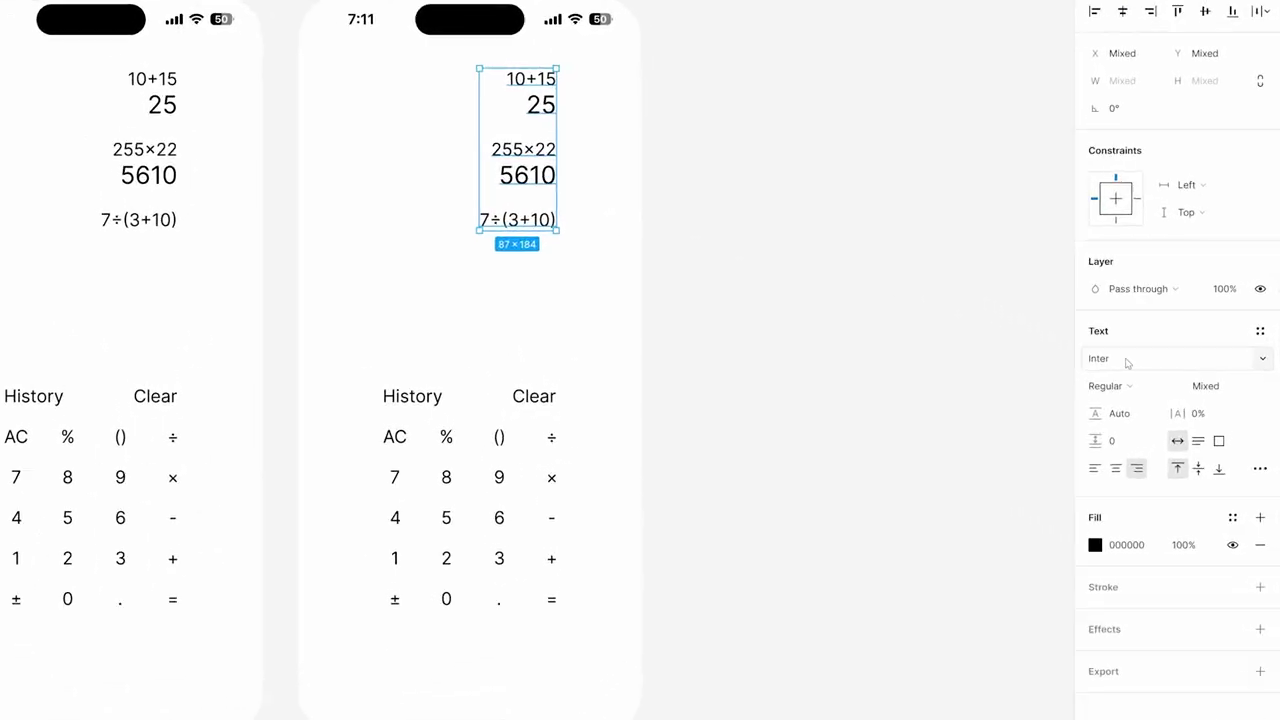
pyautogui.click(1160, 365)
pyautogui.write('JetBrains Mono')
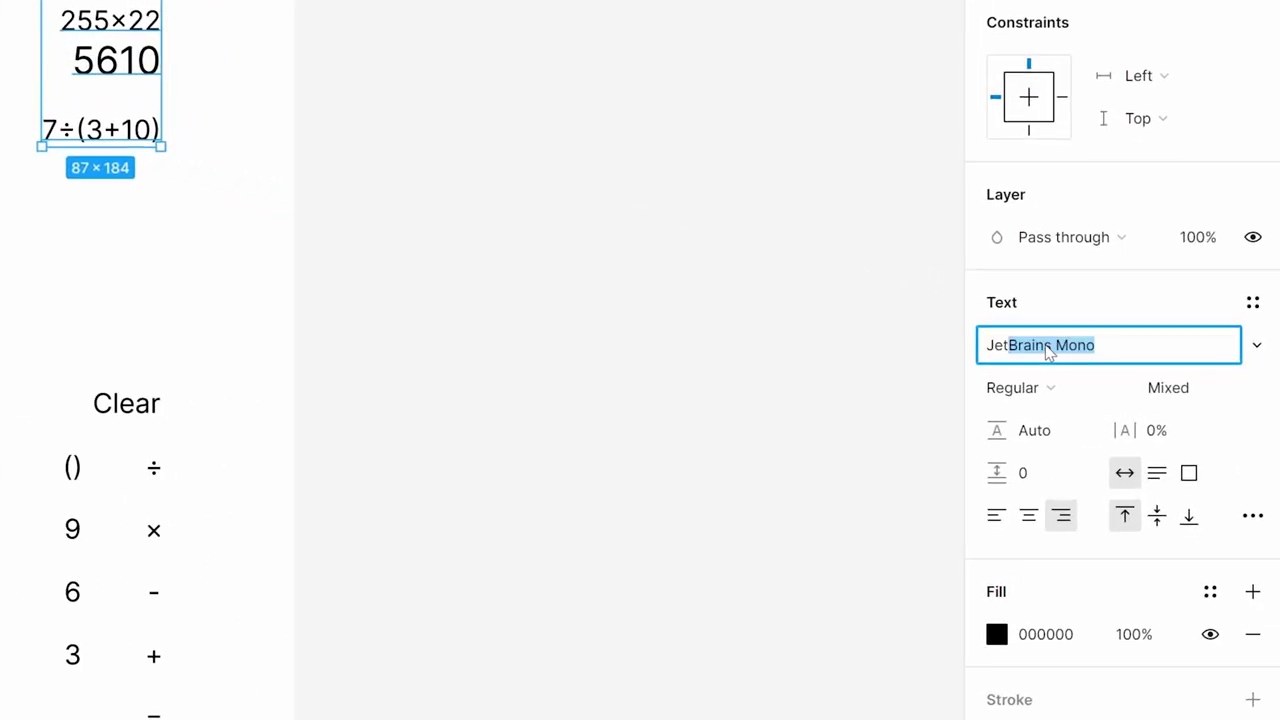
pyautogui.press('Return')
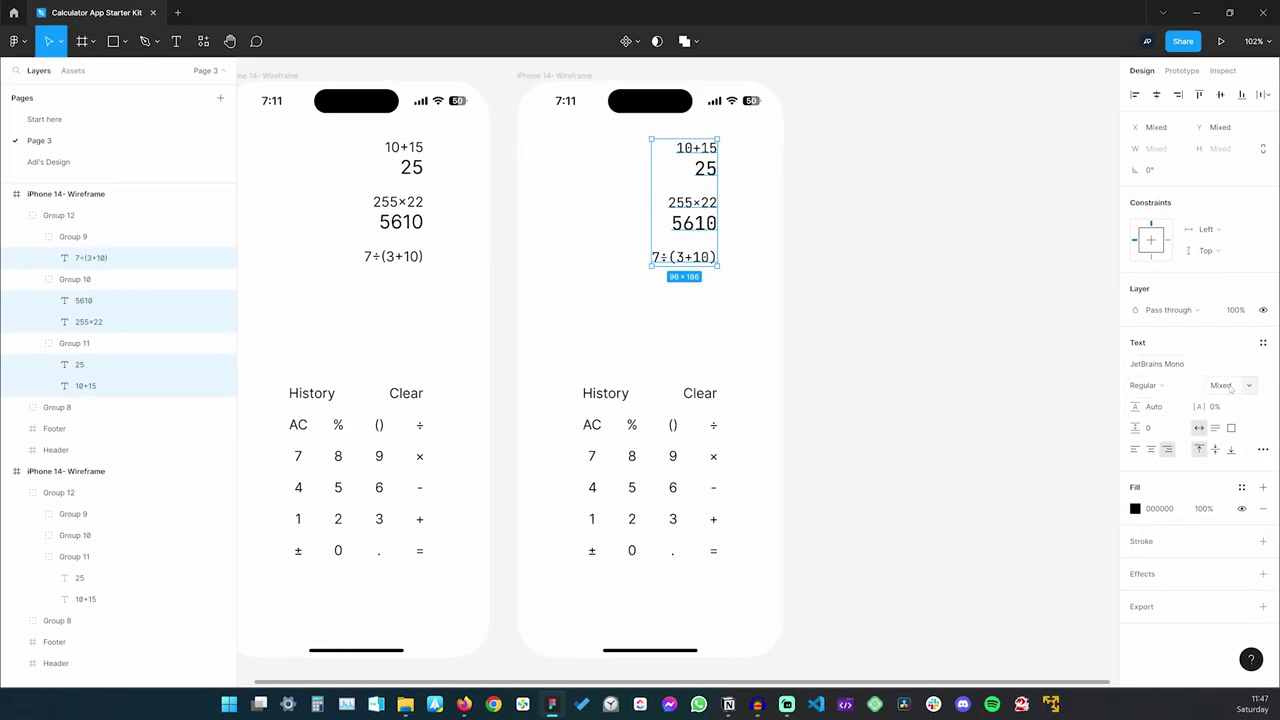
pyautogui.click(925, 195)
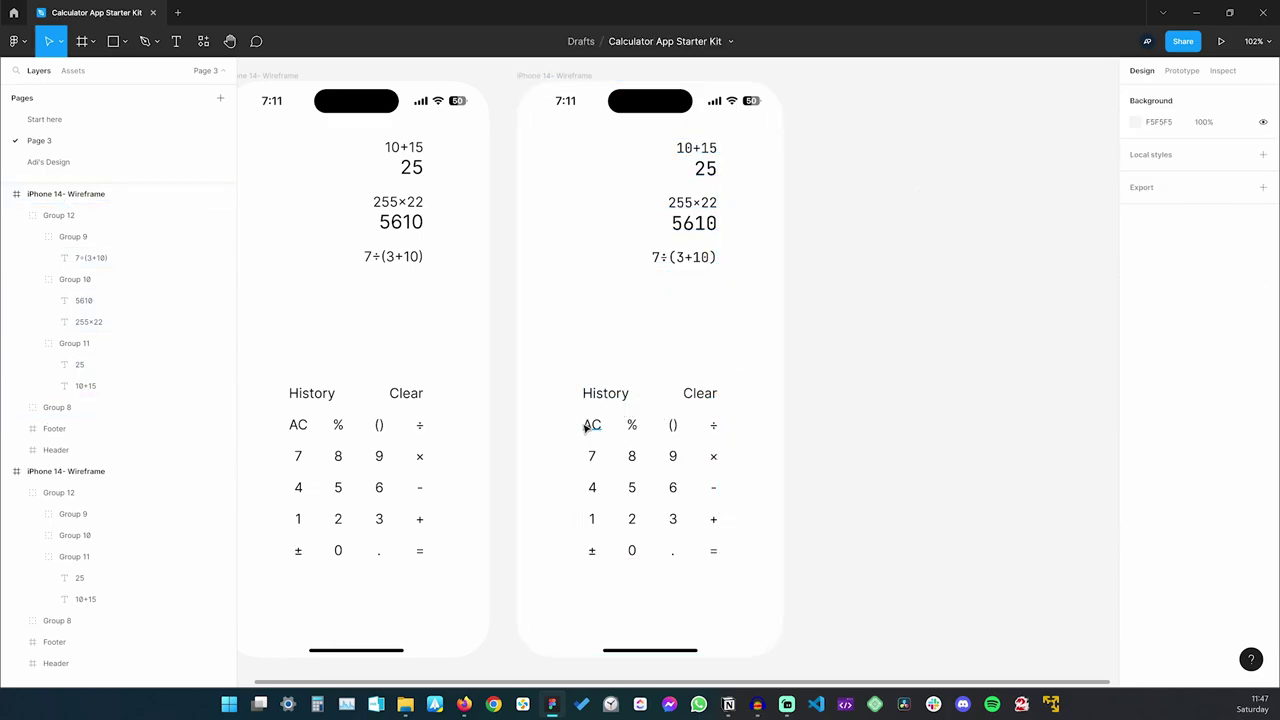
# Set the duplicate's AC, parentheses, decimal point and all digit key labels to the JetBrains Mono font
pyautogui.click(589, 425)
pyautogui.keyDown('shift'); pyautogui.click(676, 428); pyautogui.keyUp('shift')
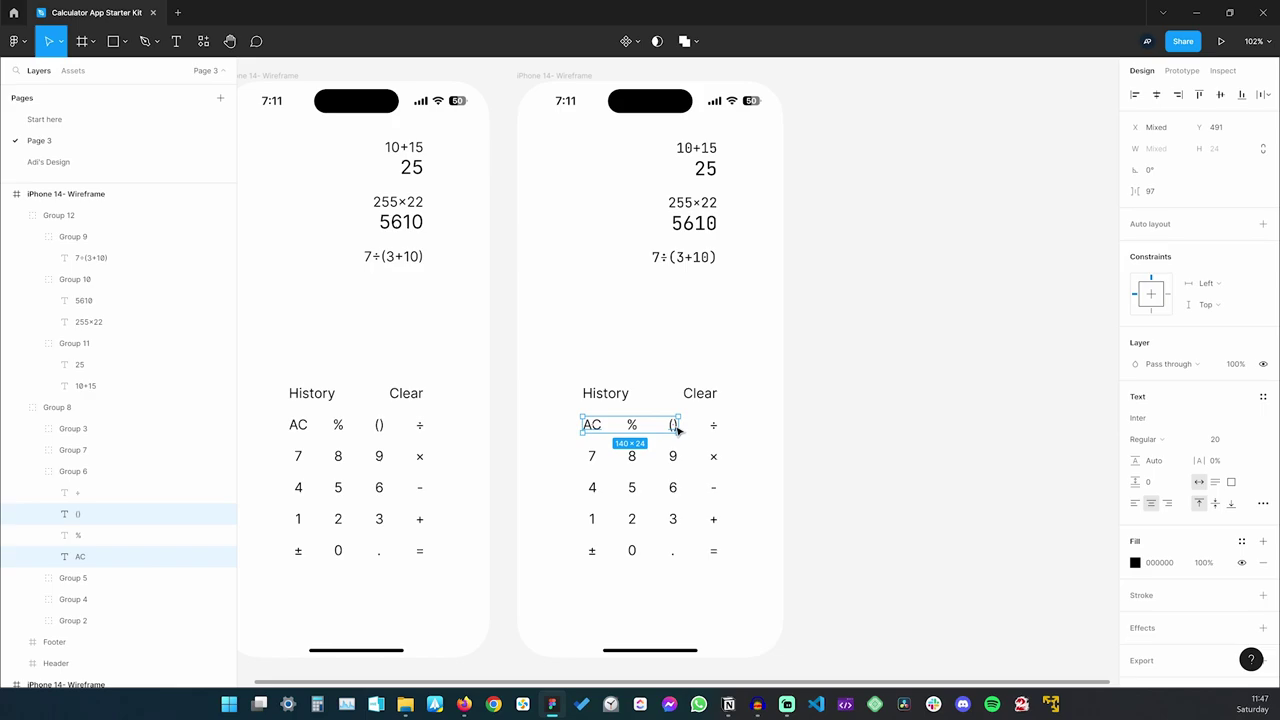
pyautogui.keyDown('shift'); pyautogui.click(592, 457); pyautogui.keyUp('shift')
pyautogui.keyDown('shift'); pyautogui.click(632, 457); pyautogui.keyUp('shift')
pyautogui.keyDown('shift'); pyautogui.click(673, 457); pyautogui.keyUp('shift')
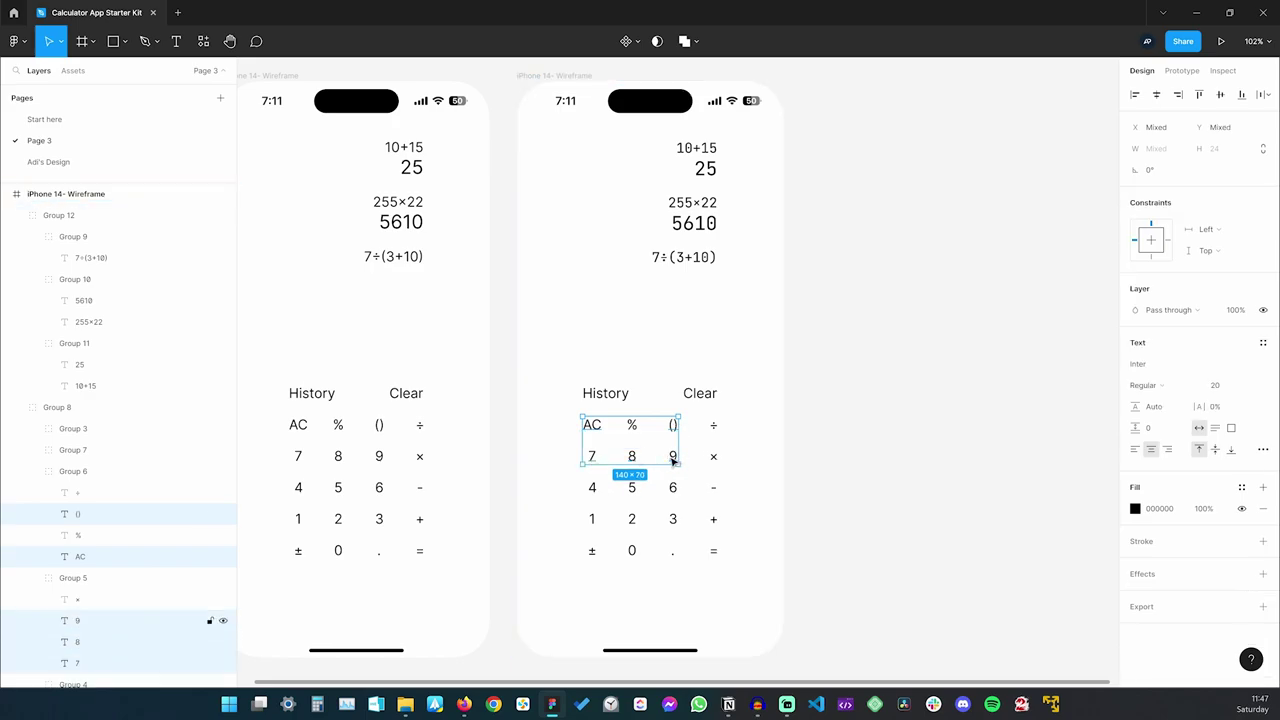
pyautogui.keyDown('shift'); pyautogui.click(593, 488); pyautogui.keyUp('shift')
pyautogui.keyDown('shift'); pyautogui.click(631, 488); pyautogui.keyUp('shift')
pyautogui.keyDown('shift'); pyautogui.click(632, 551); pyautogui.keyUp('shift')
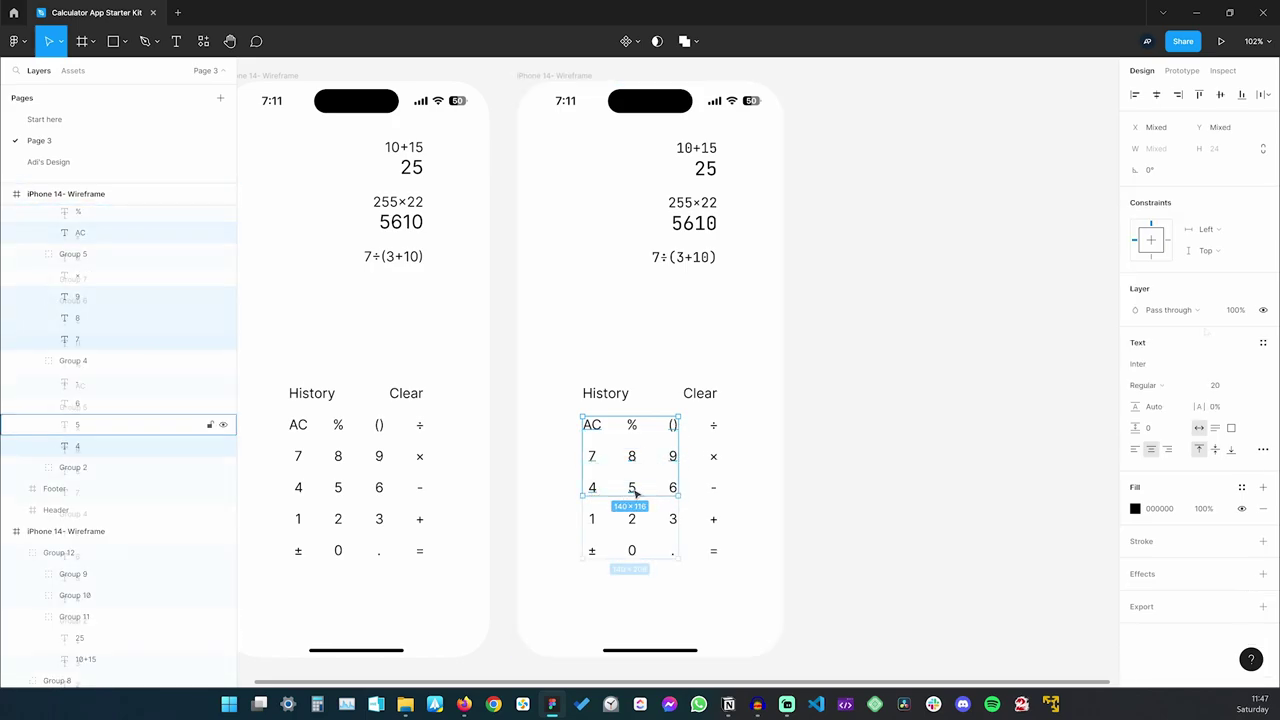
pyautogui.click(1160, 367)
pyautogui.write('Jet')
pyautogui.press('Return')
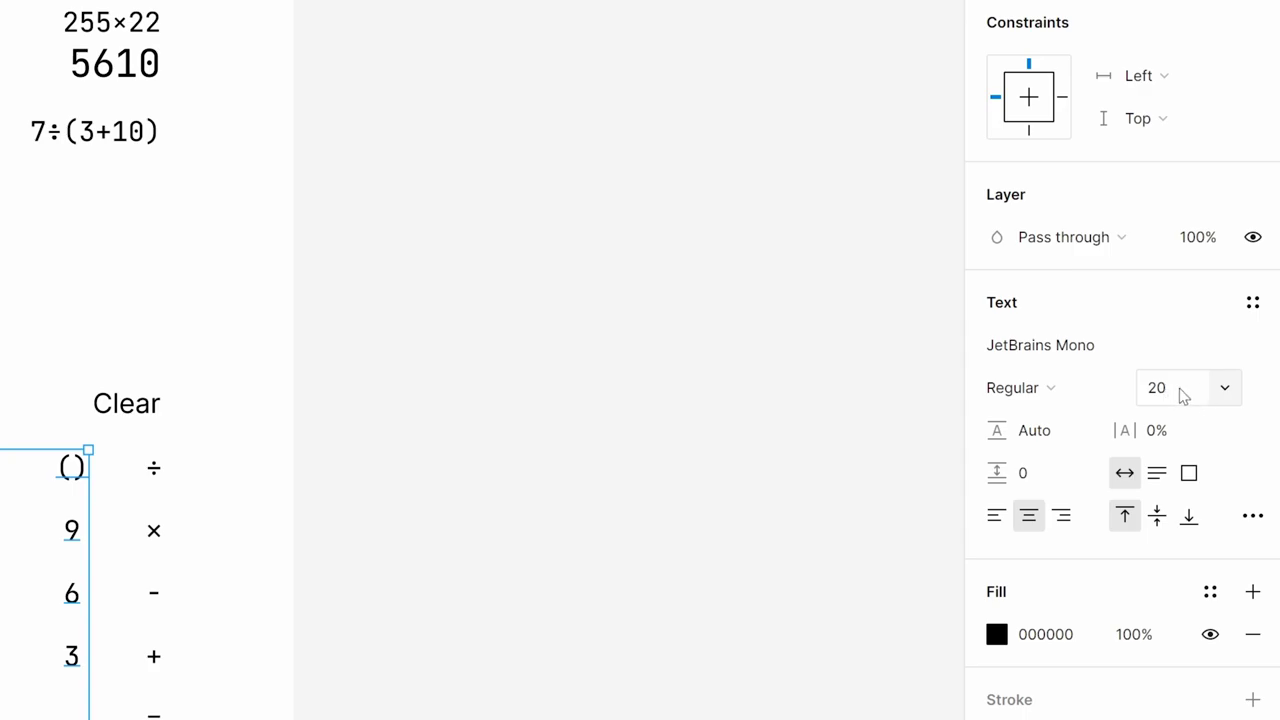
# Set the line height of the selected keypad labels to 150%
pyautogui.click(1054, 443)
pyautogui.write('150%')
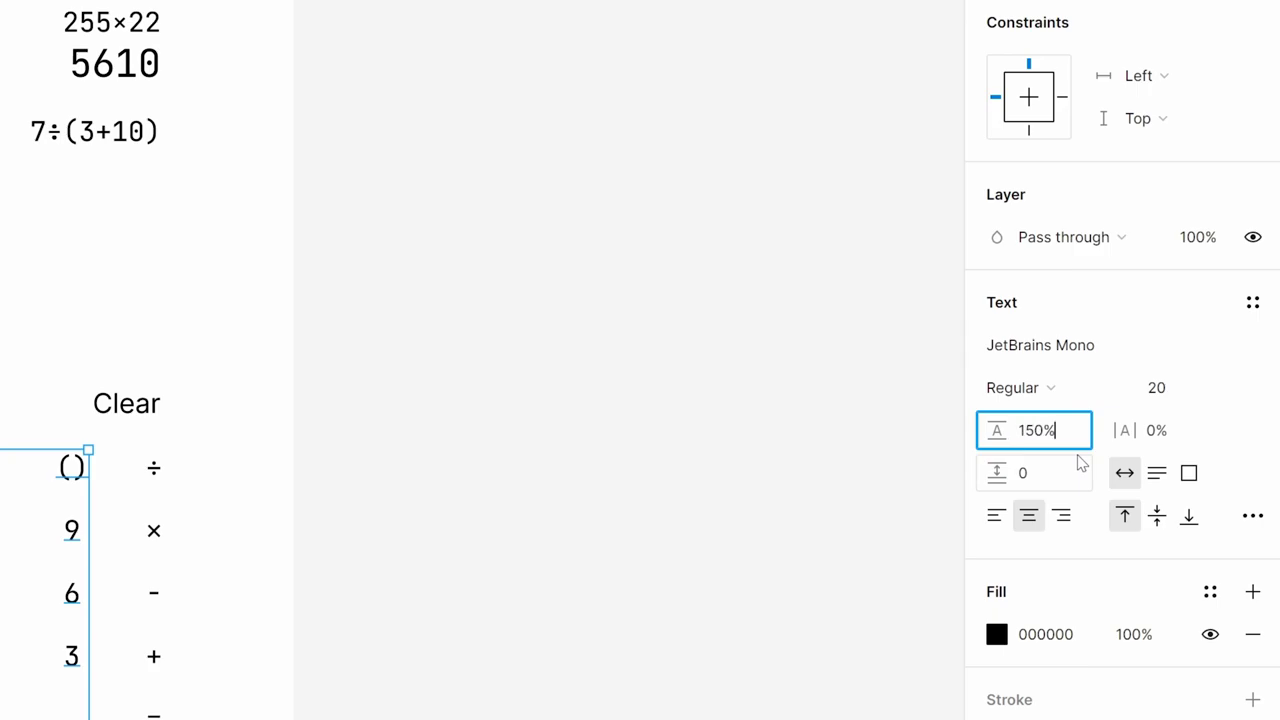
pyautogui.press('Return')
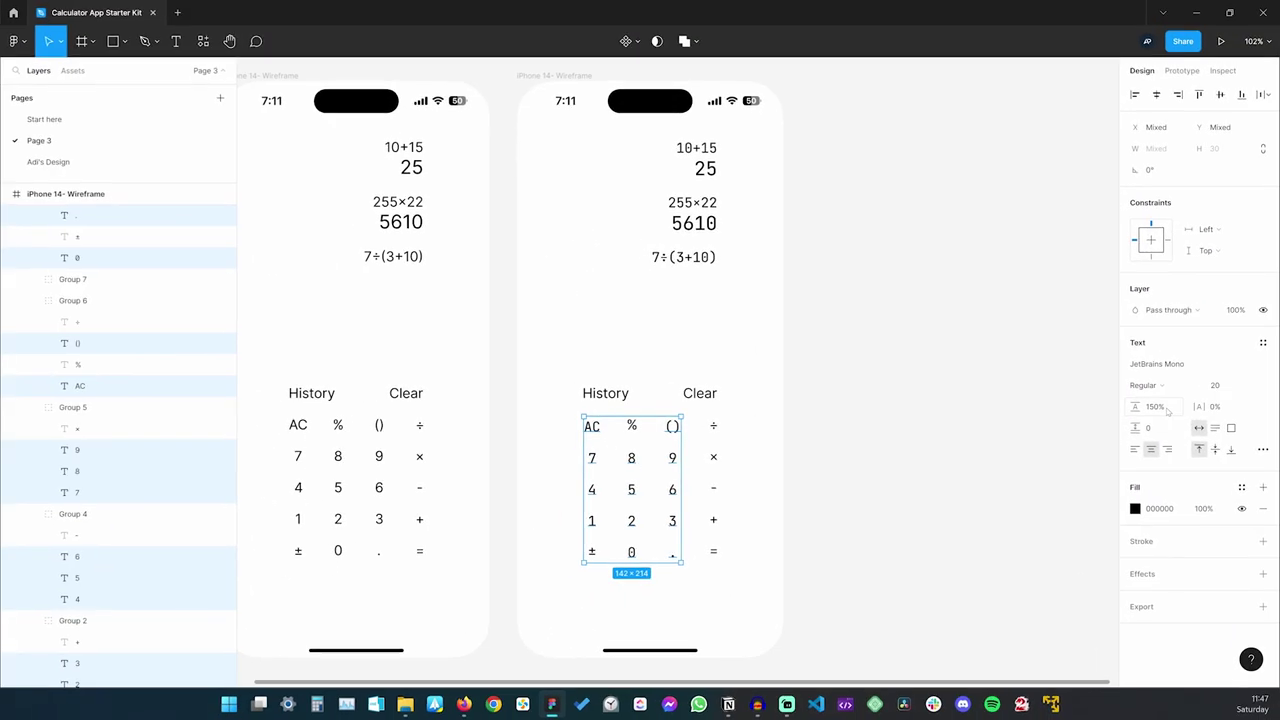
pyautogui.click(897, 412)
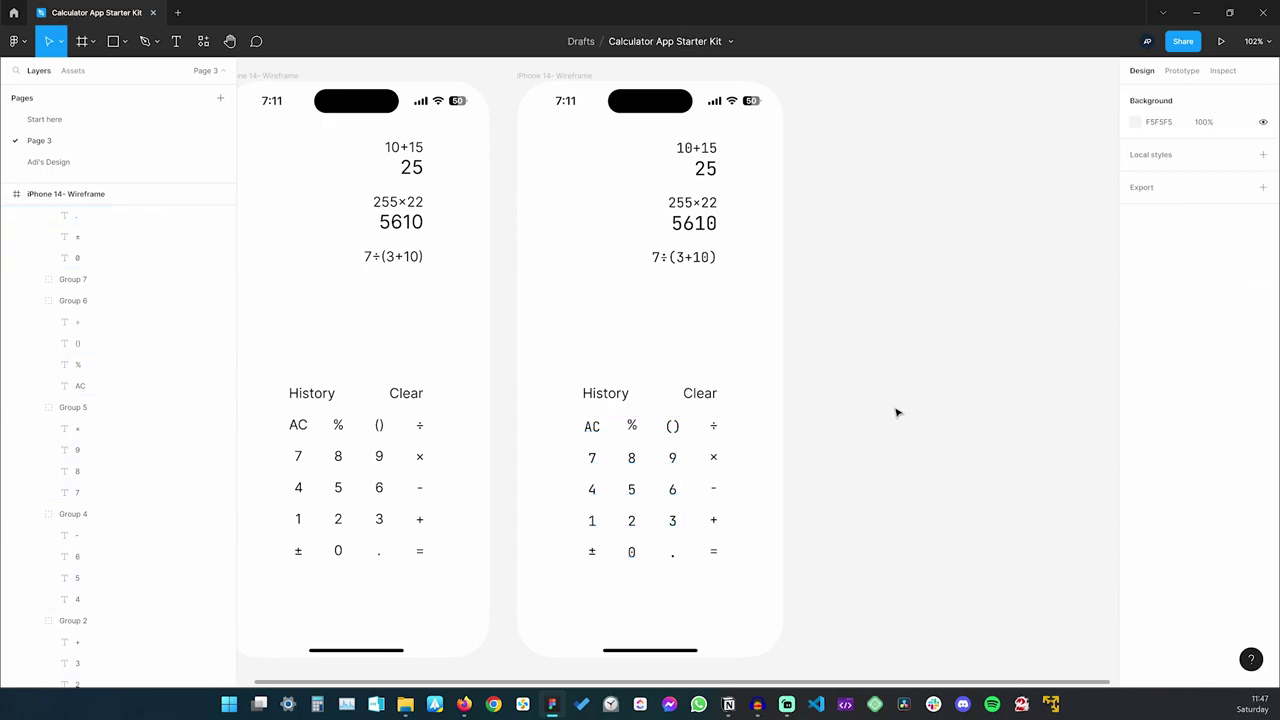
# Set the line height of all five calculation and result texts in the duplicate wireframe to 150%
pyautogui.click(700, 150)
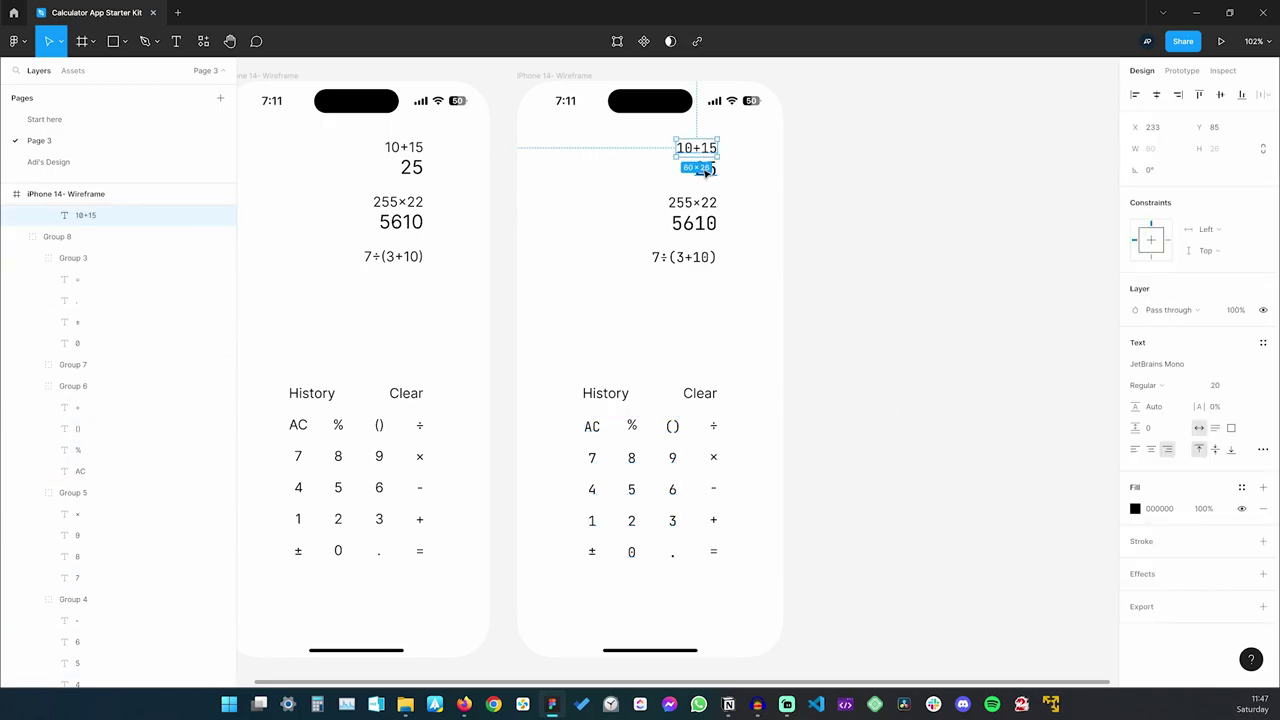
pyautogui.moveTo(705, 172); pyautogui.dragTo(648, 268)
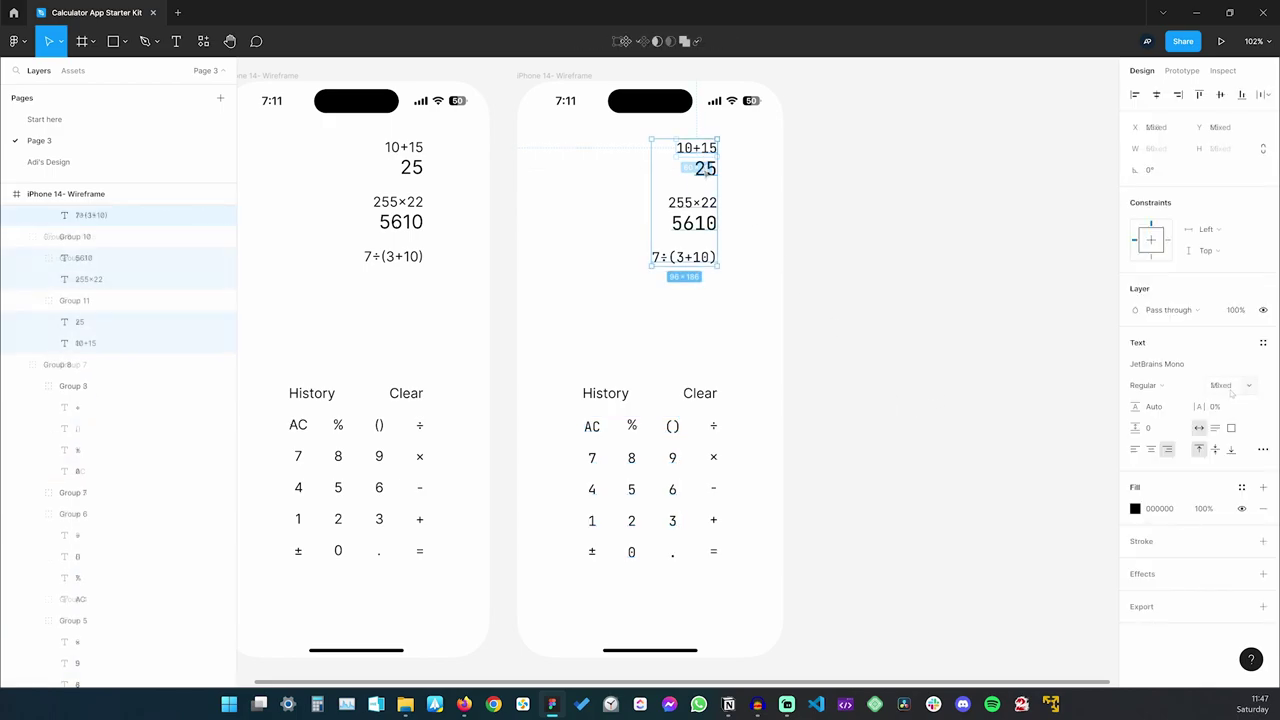
pyautogui.click(1220, 385)
pyautogui.click(1156, 407)
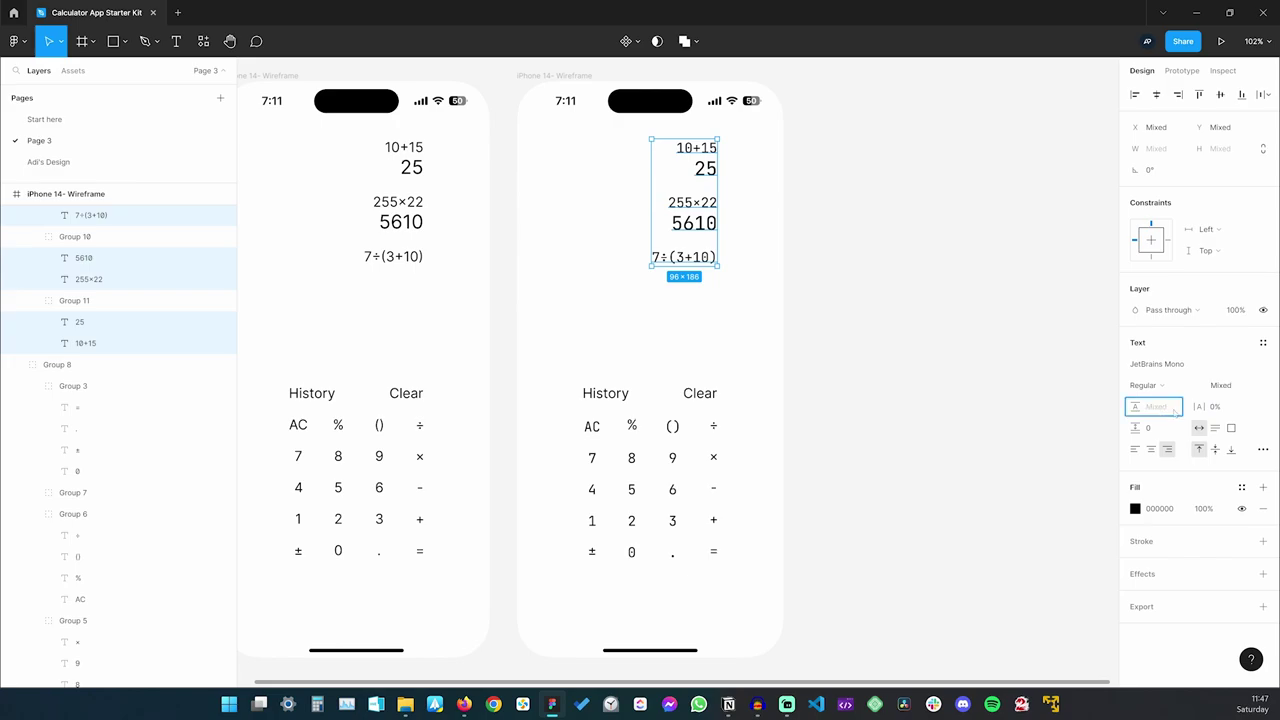
pyautogui.write('150')
pyautogui.press('Return')
pyautogui.click(884, 222)
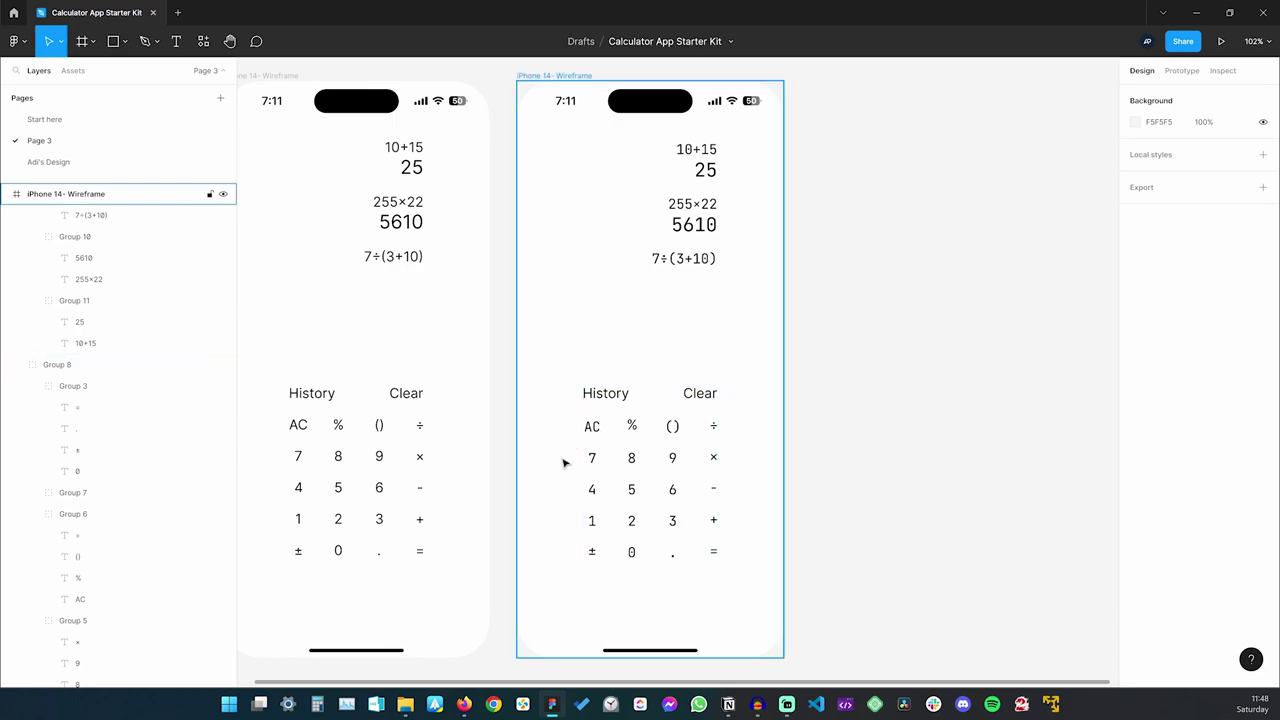
# Create a text style named Number from the duplicate's 1, 2 and 3 key labels
pyautogui.keyDown('ctrl'); pyautogui.click(592, 522); pyautogui.keyUp('ctrl')
pyautogui.hotkey('ctrl', 'a')
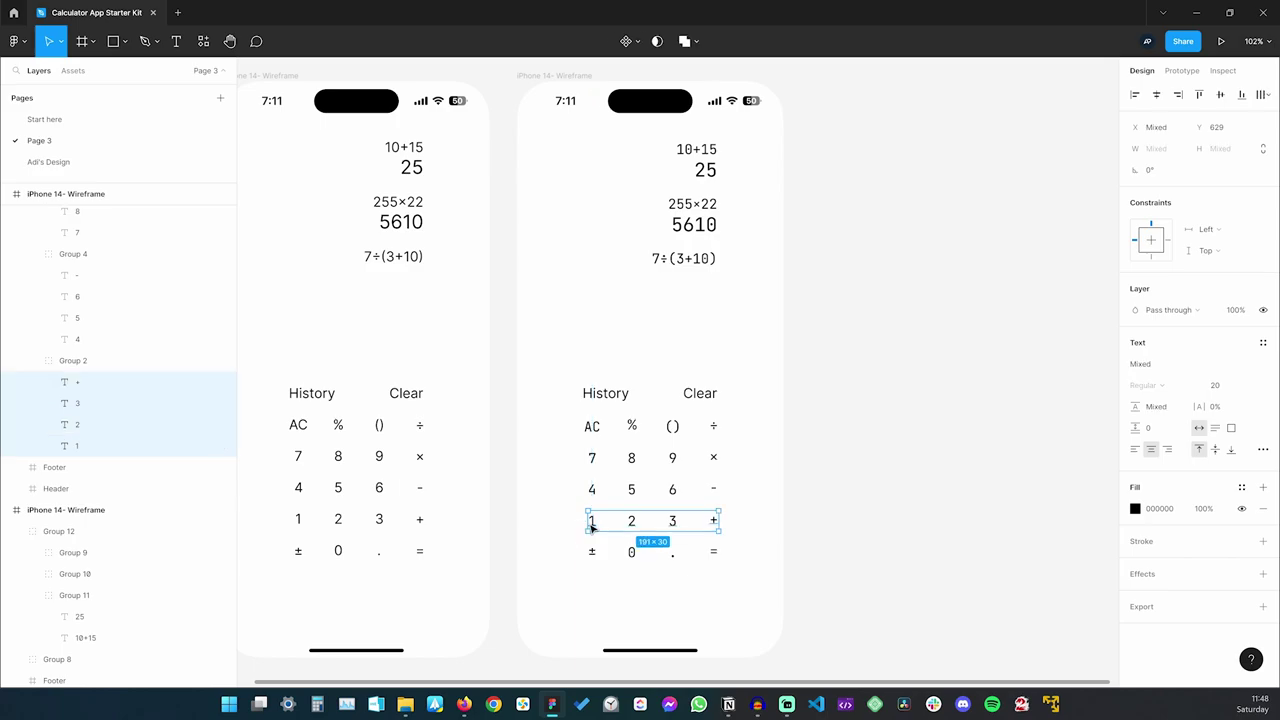
pyautogui.click(80, 403)
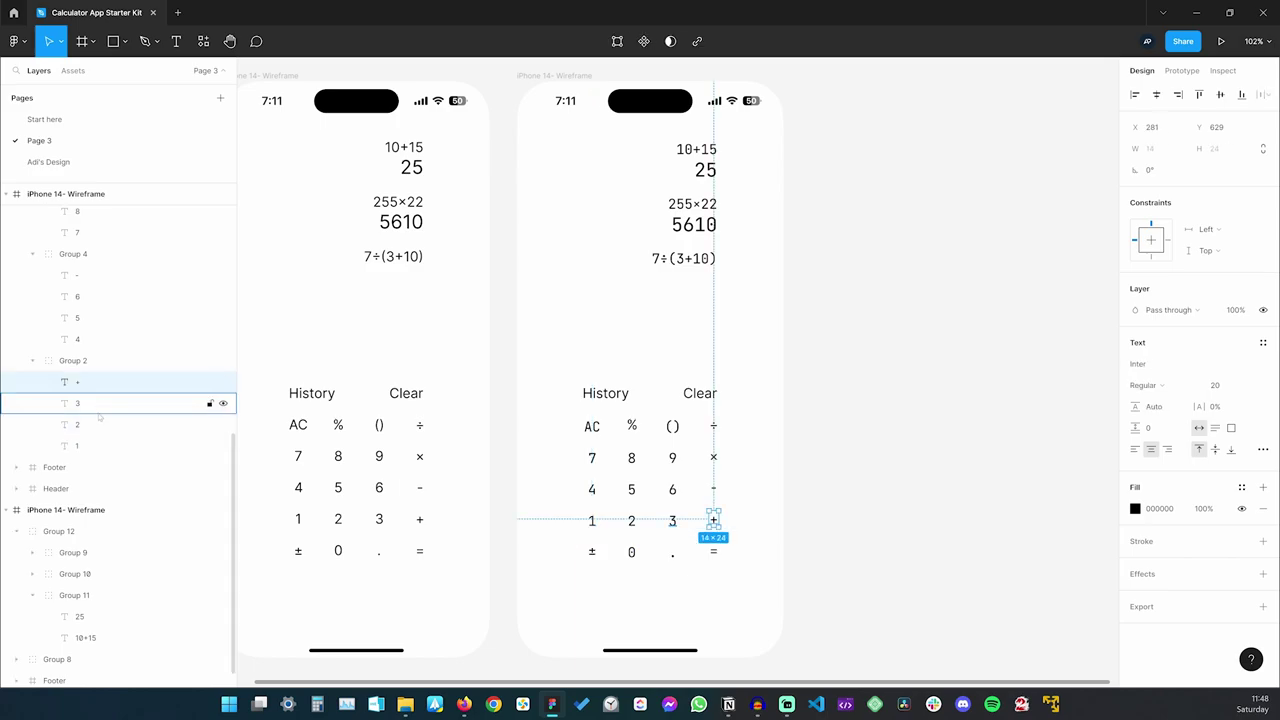
pyautogui.keyDown('shift'); pyautogui.click(93, 447); pyautogui.keyUp('shift')
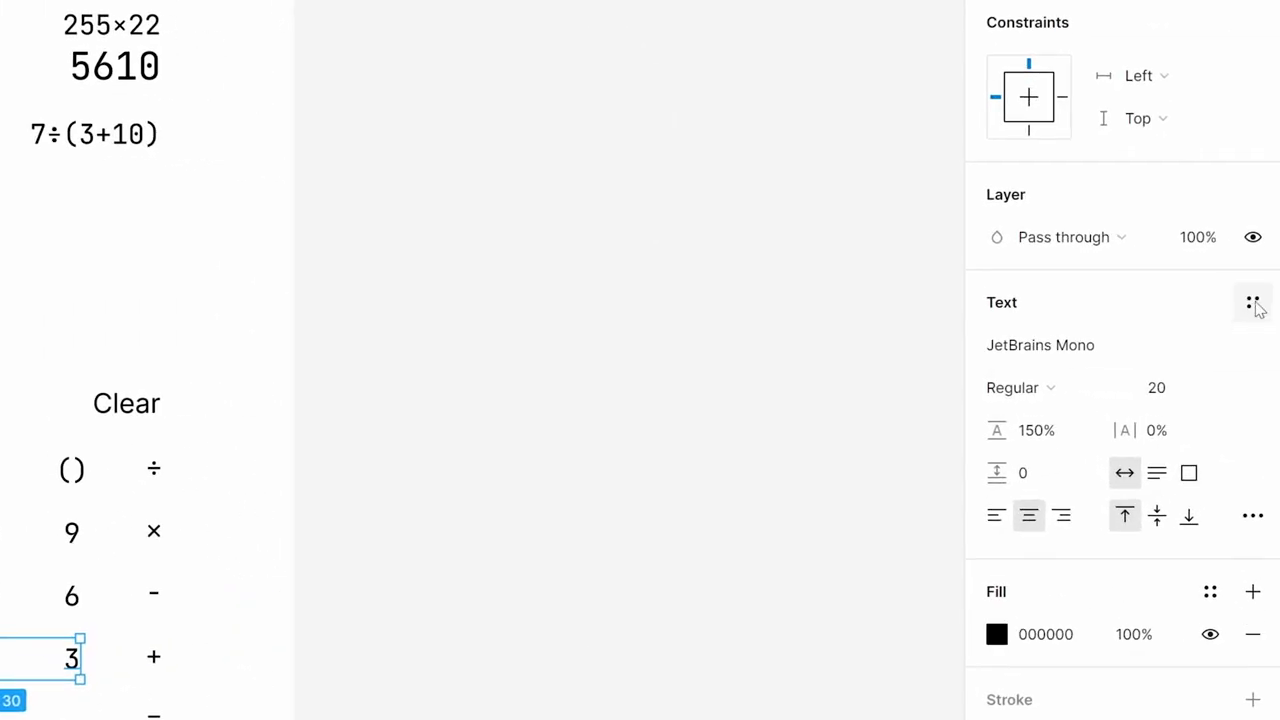
pyautogui.click(1263, 342)
pyautogui.click(1241, 352)
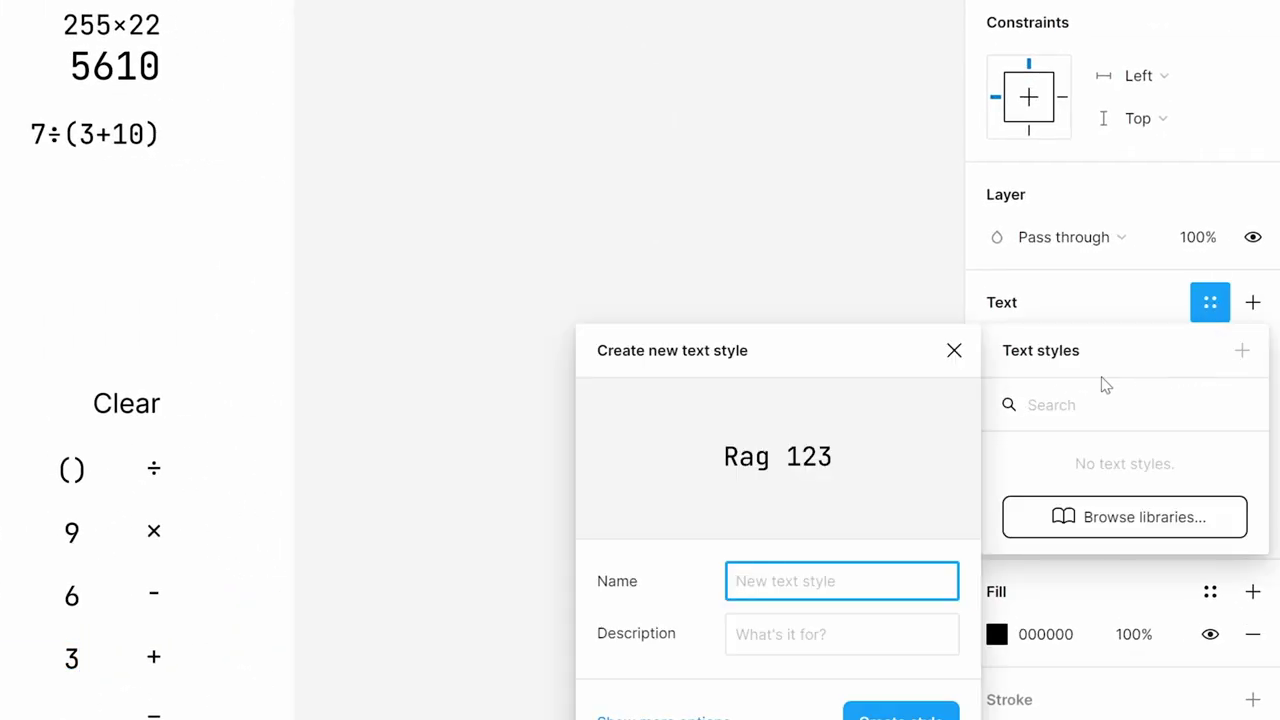
pyautogui.write('Number')
pyautogui.press('Return')
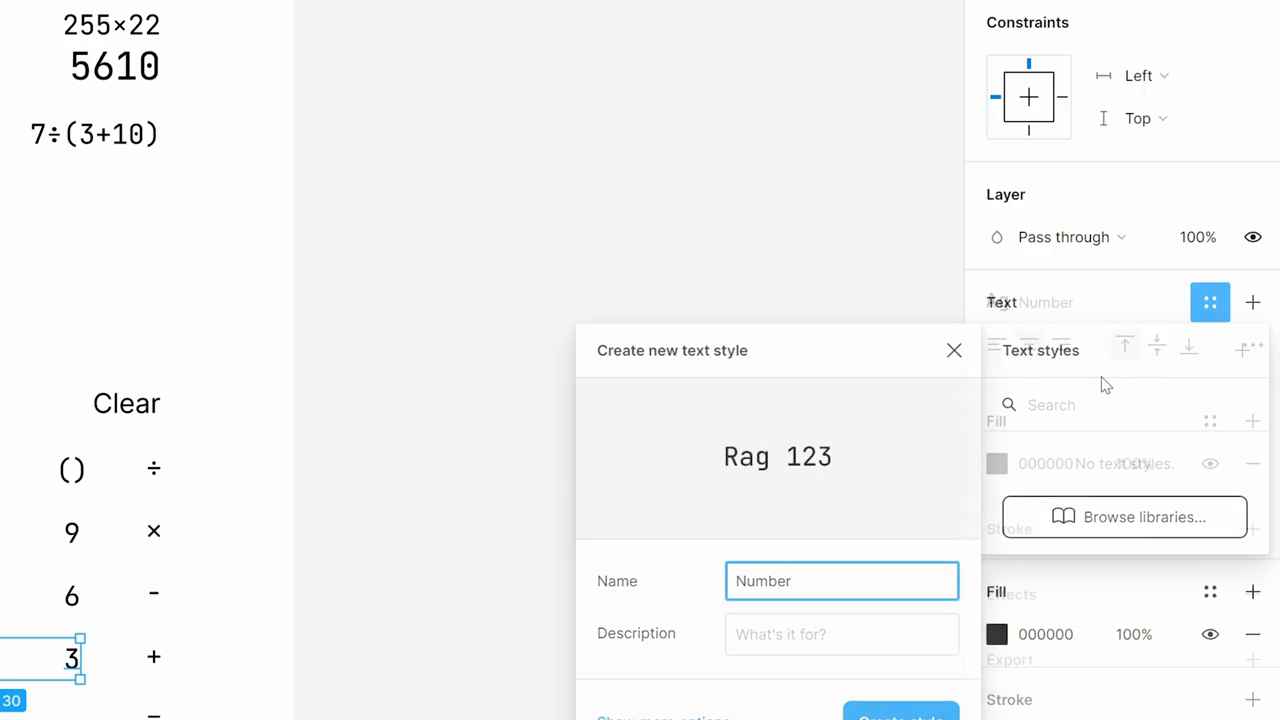
pyautogui.click(600, 505)
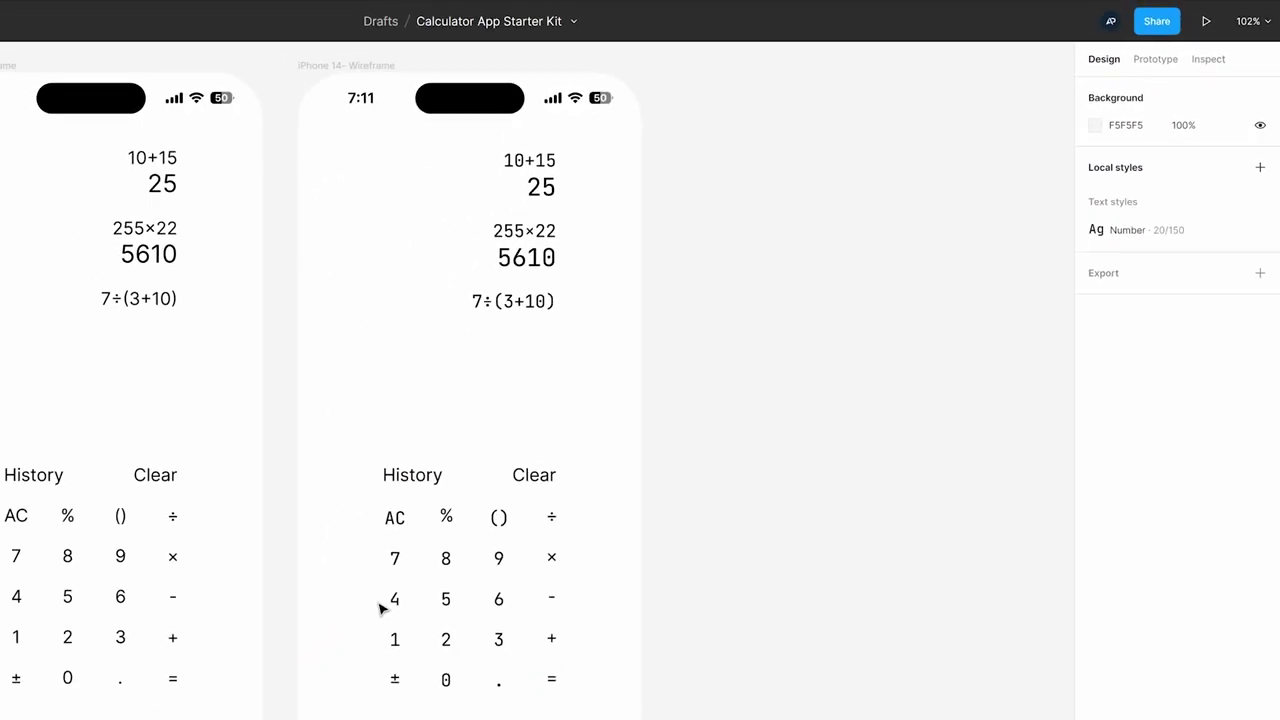
# Apply the Number text style to the duplicate's 4, 5 and 6 key labels
pyautogui.click(394, 599)
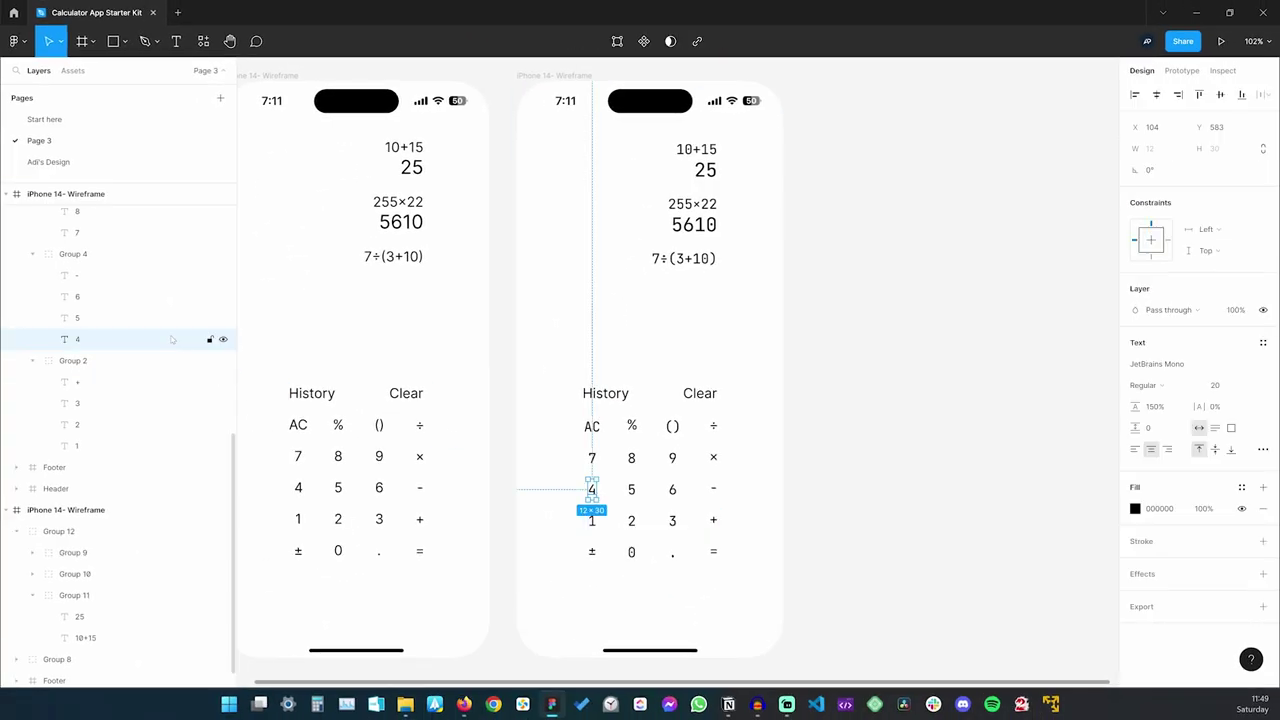
pyautogui.keyDown('shift'); pyautogui.click(498, 599); pyautogui.keyUp('shift')
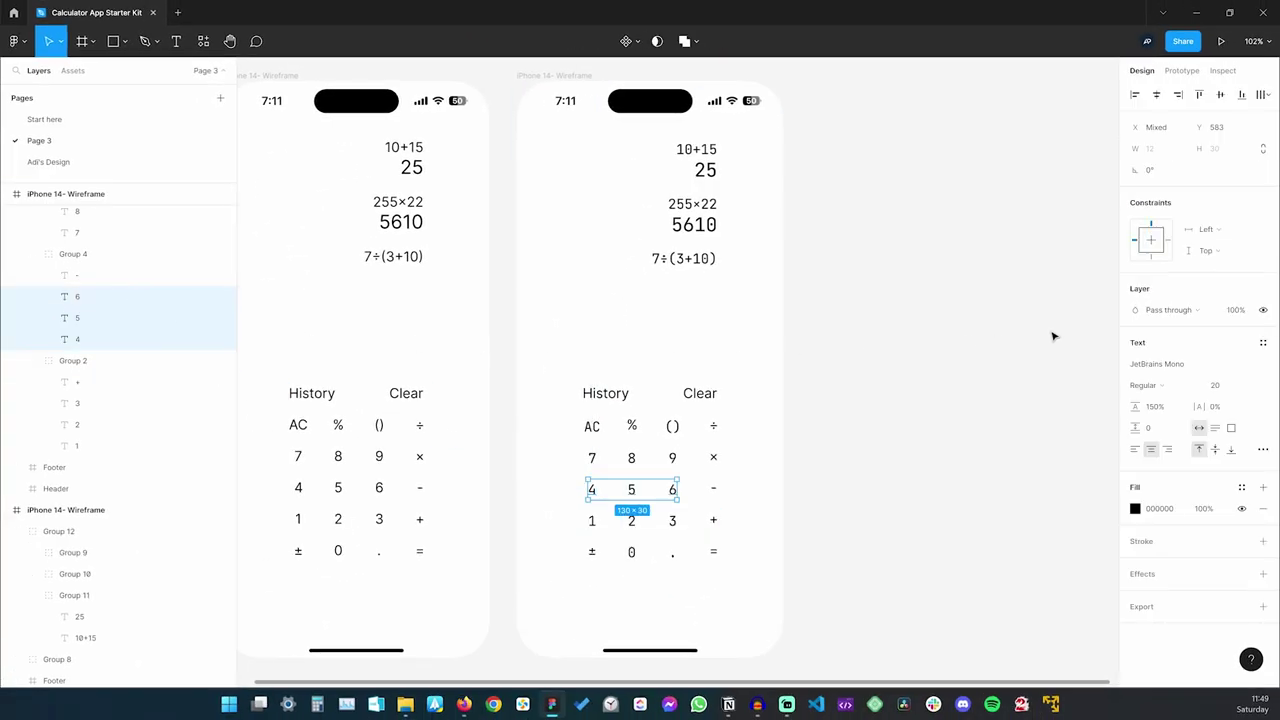
pyautogui.click(1263, 342)
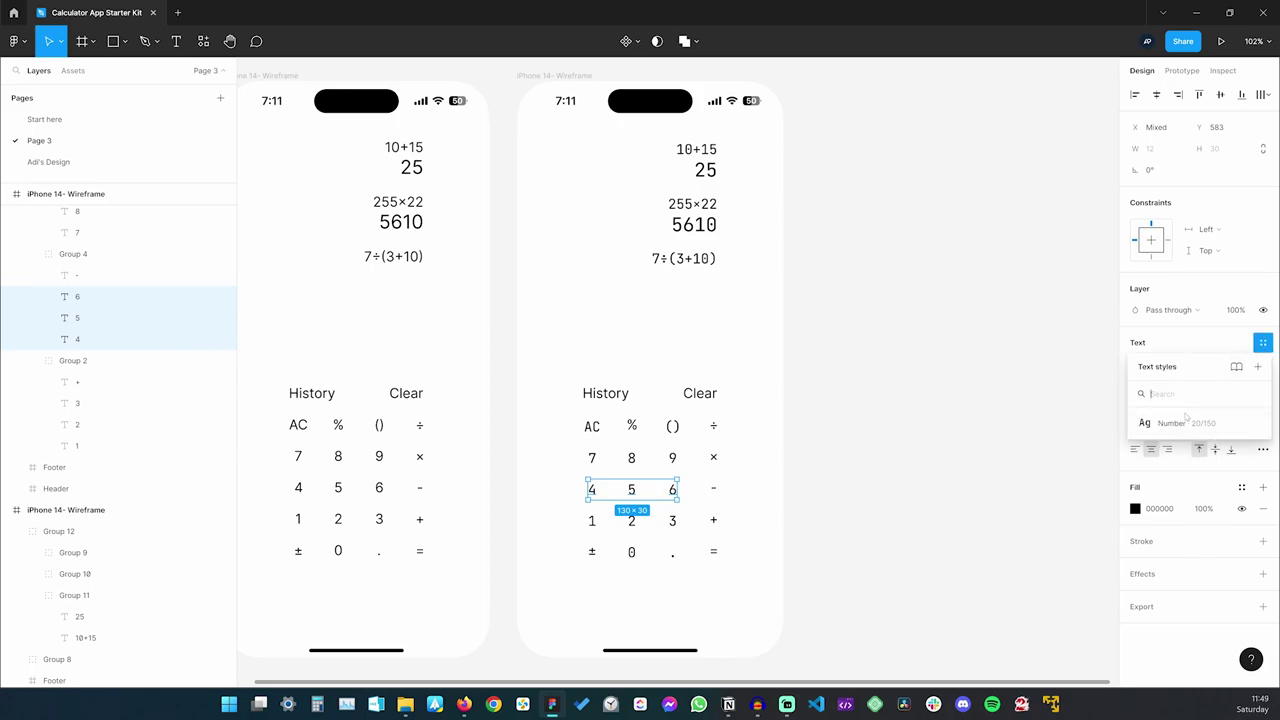
pyautogui.click(1190, 422)
# Apply the Number text style to the duplicate's 7, 8 and 9 key labels
pyautogui.scroll(4, 120, 260)
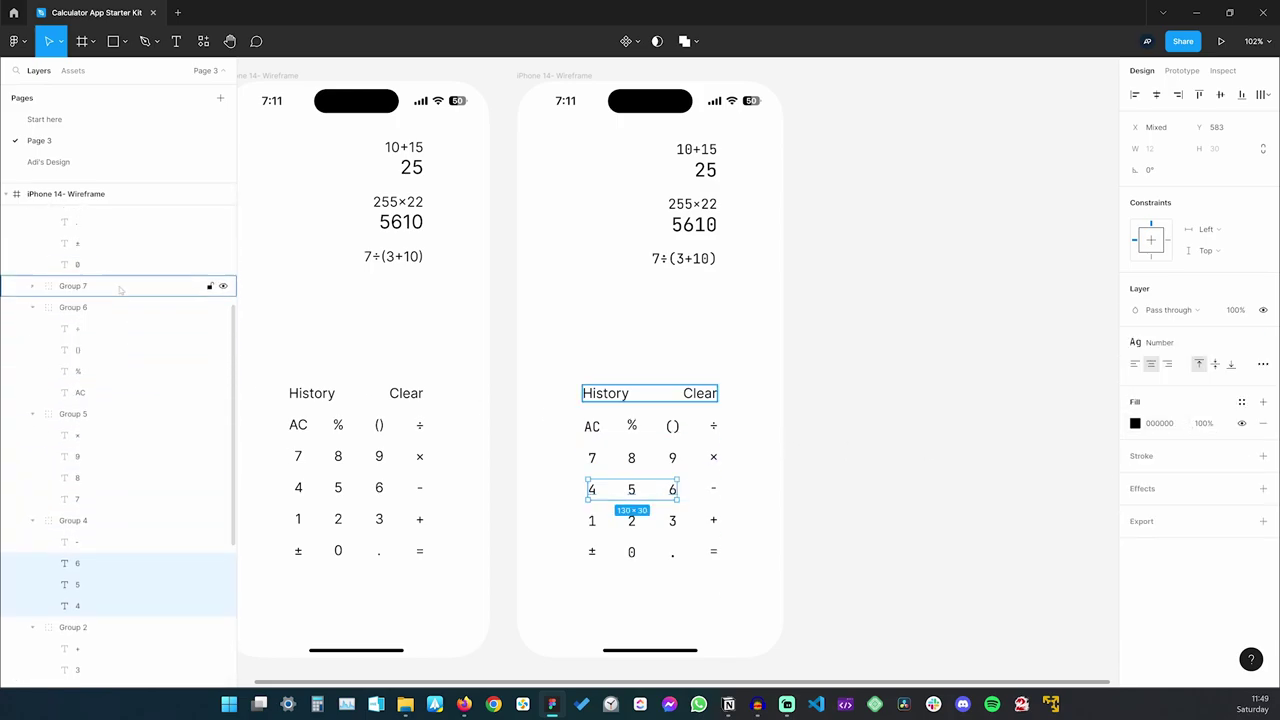
pyautogui.click(100, 497)
pyautogui.keyDown('shift'); pyautogui.click(100, 456); pyautogui.keyUp('shift')
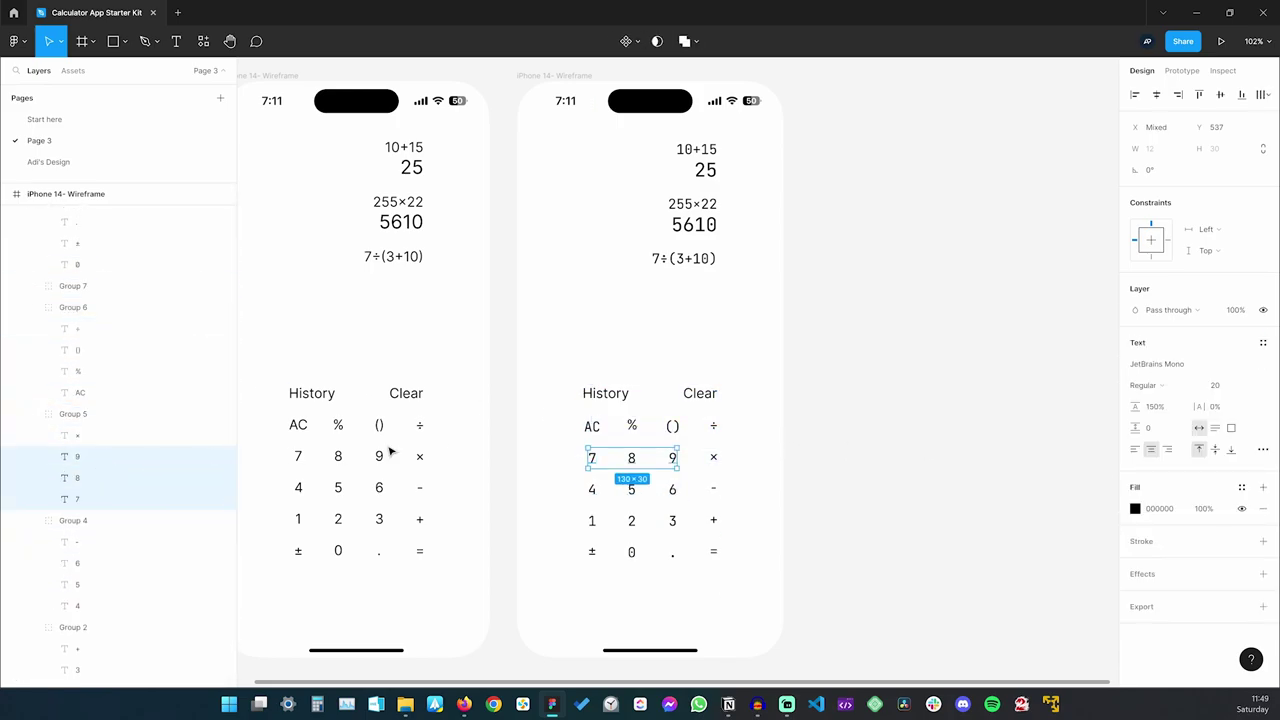
pyautogui.click(1263, 342)
pyautogui.click(1188, 426)
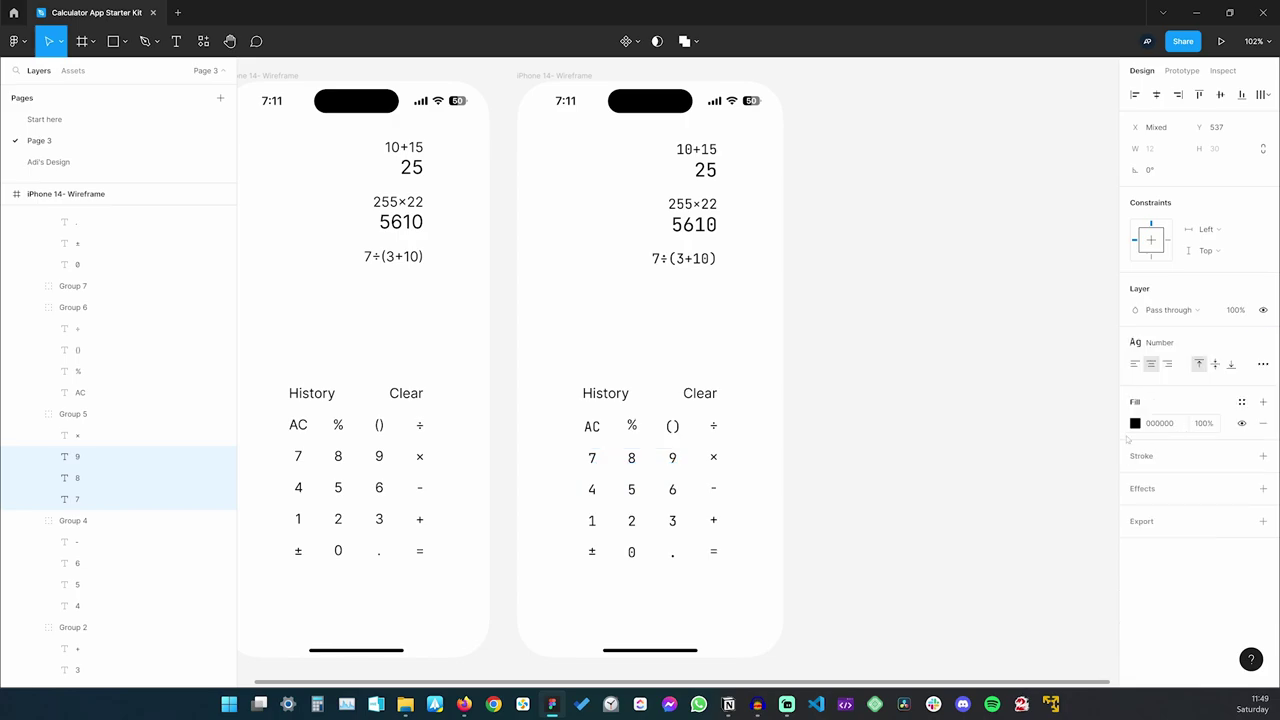
pyautogui.click(890, 420)
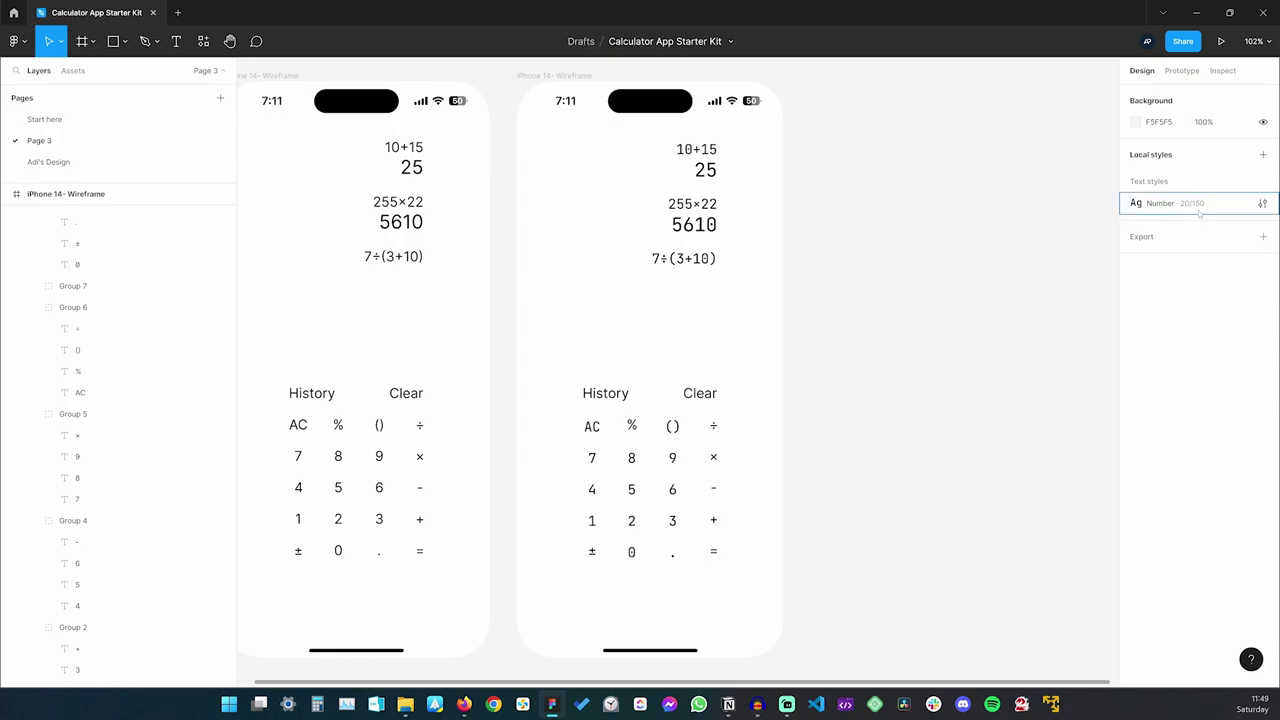
# Apply the Number text style to the duplicate's AC and parentheses key labels
pyautogui.click(674, 428)
pyautogui.doubleClick(674, 430)
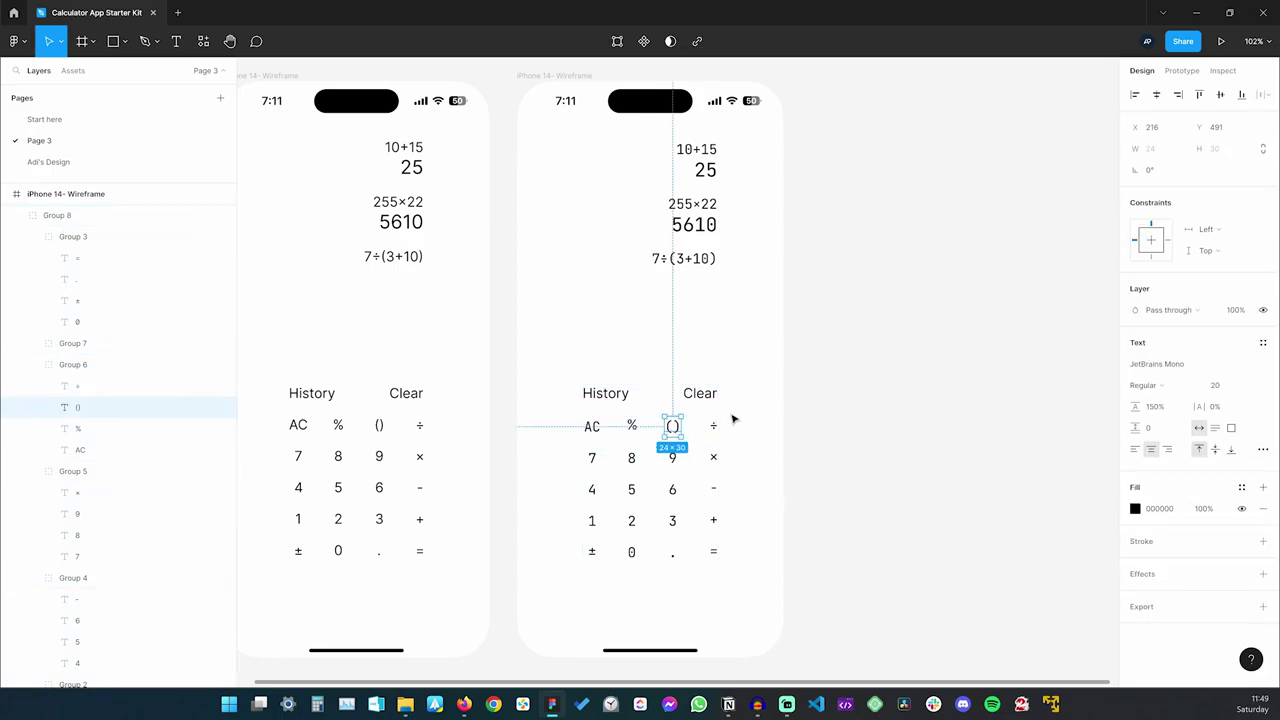
pyautogui.keyDown('shift'); pyautogui.click(592, 427); pyautogui.keyUp('shift')
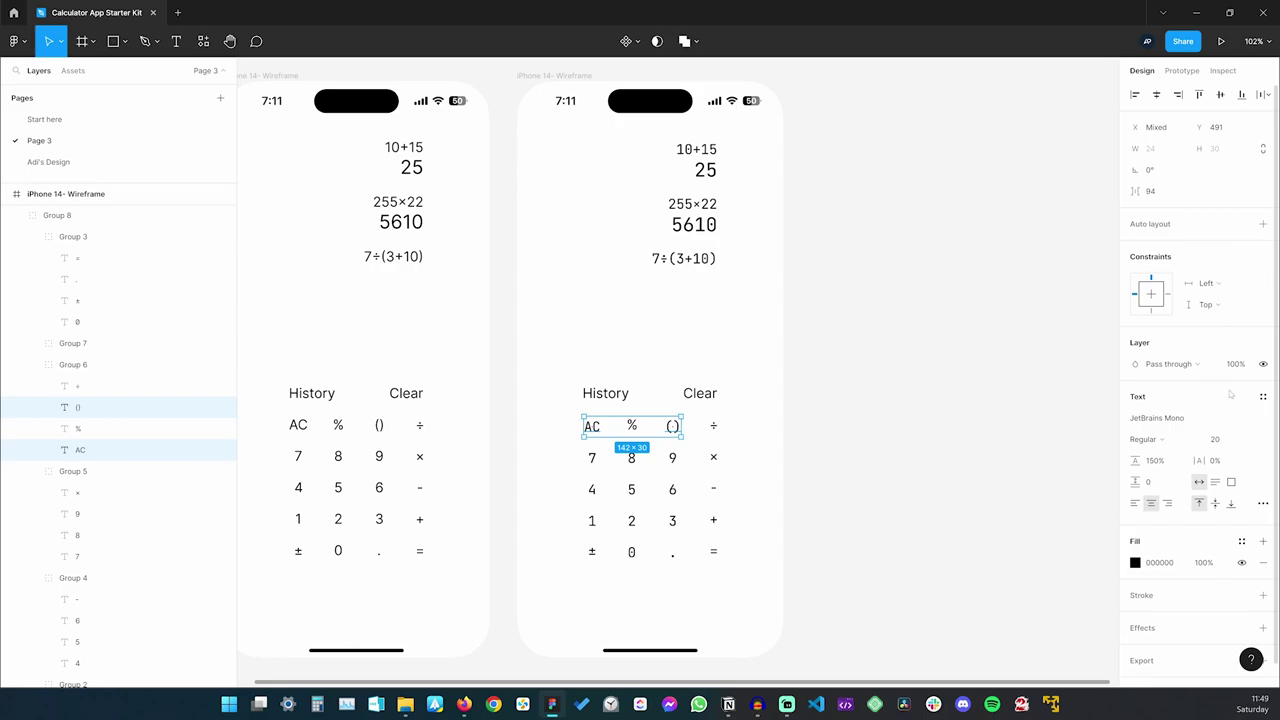
pyautogui.click(1263, 396)
pyautogui.click(1178, 478)
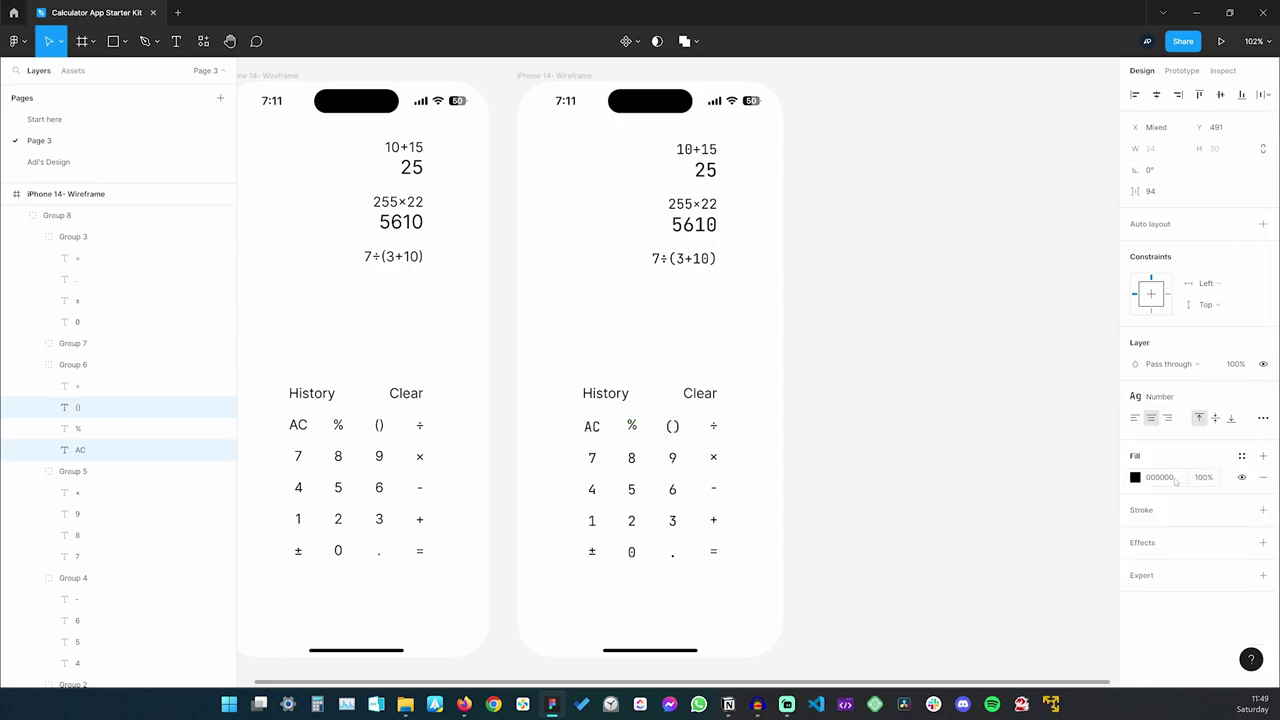
pyautogui.click(851, 414)
pyautogui.doubleClick(634, 428)
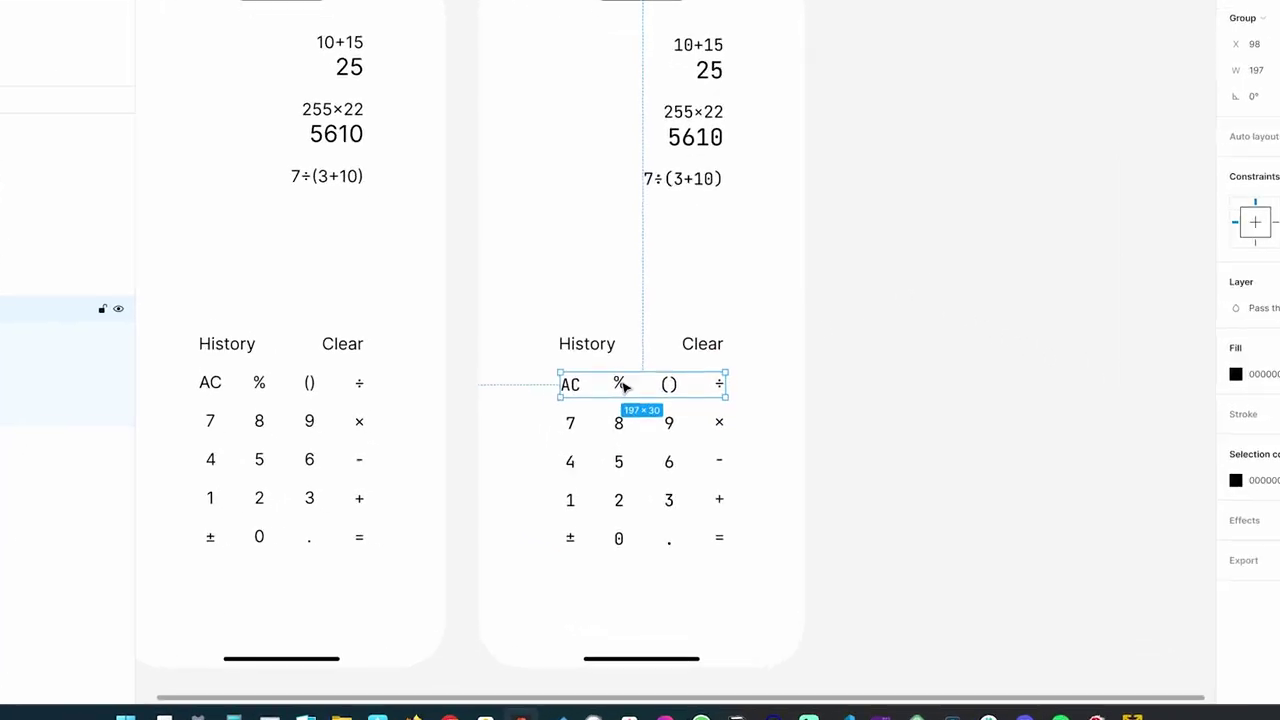
pyautogui.click(634, 429)
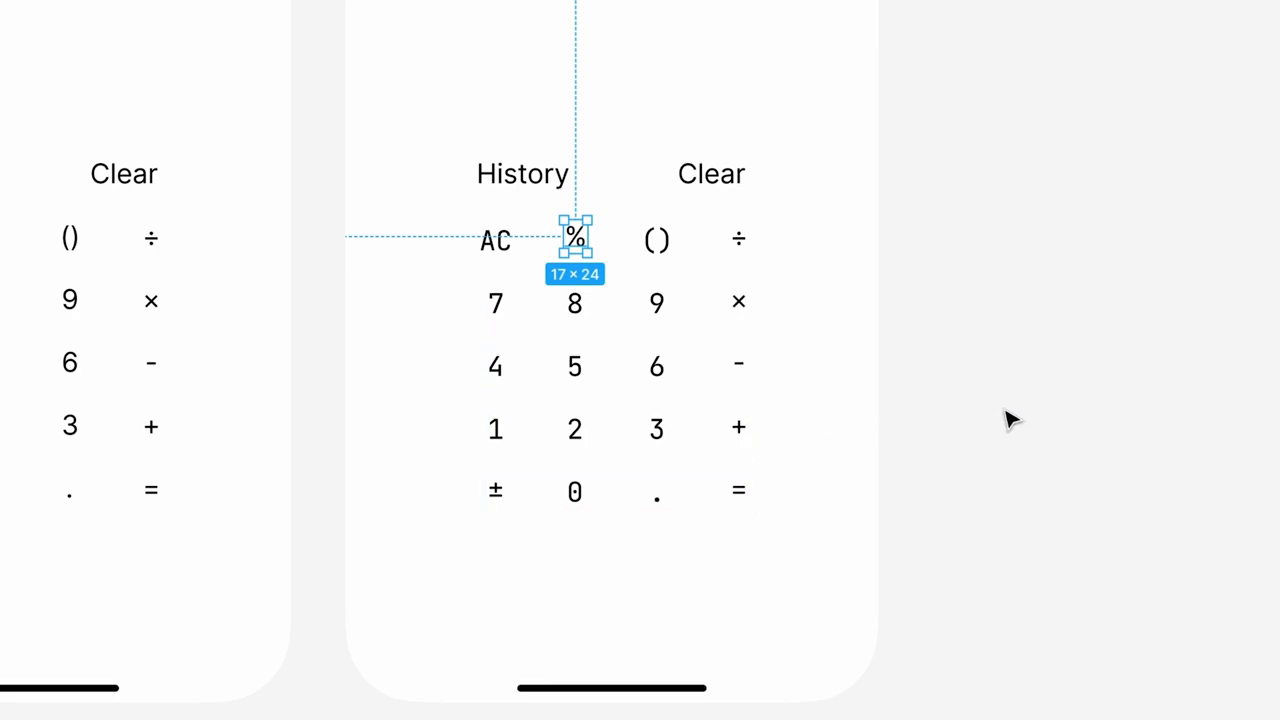
pyautogui.click(1046, 364)
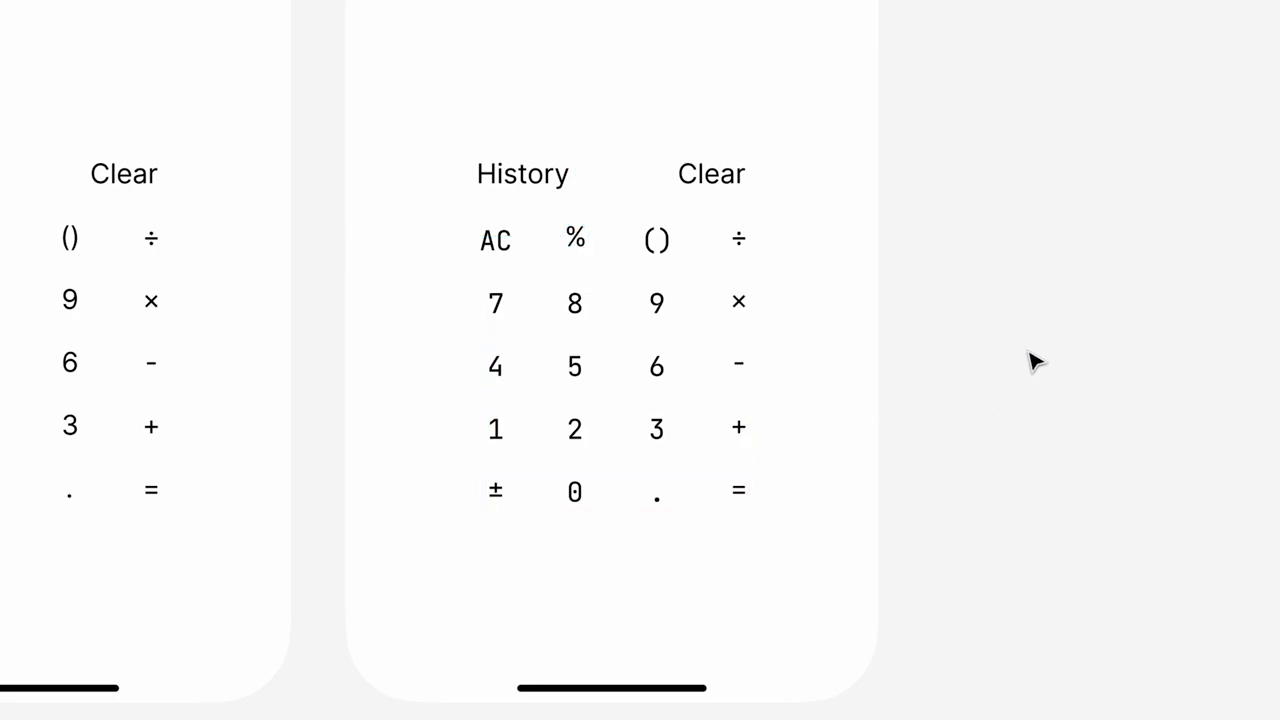
# Apply the Number text style to the duplicate's 0 and decimal point key labels
pyautogui.click(579, 493)
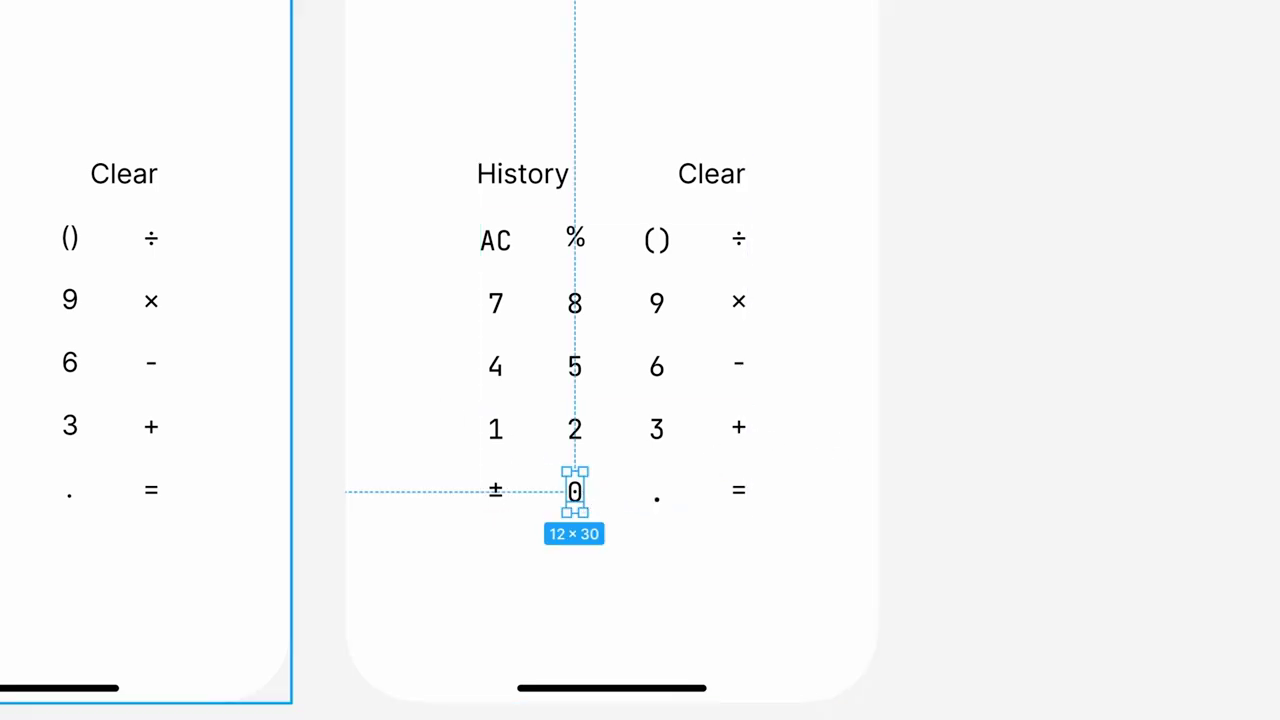
pyautogui.keyDown('shift'); pyautogui.click(657, 495); pyautogui.keyUp('shift')
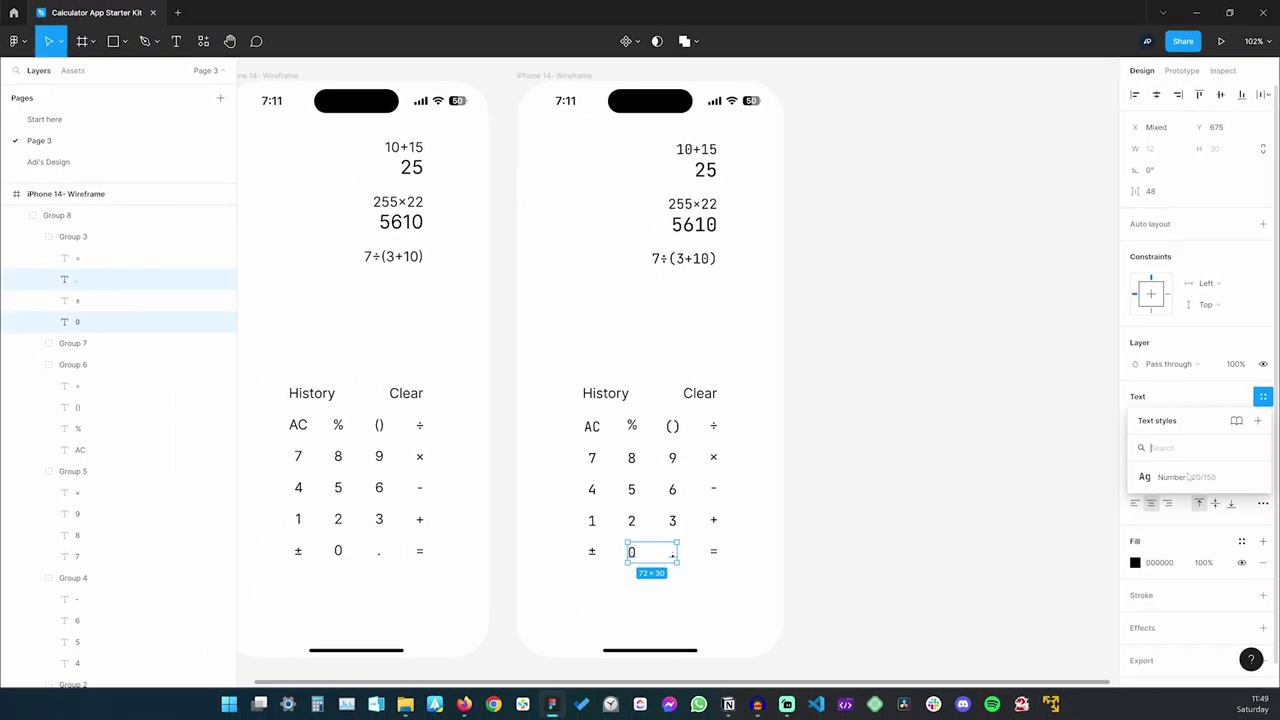
pyautogui.click(1186, 477)
pyautogui.click(901, 480)
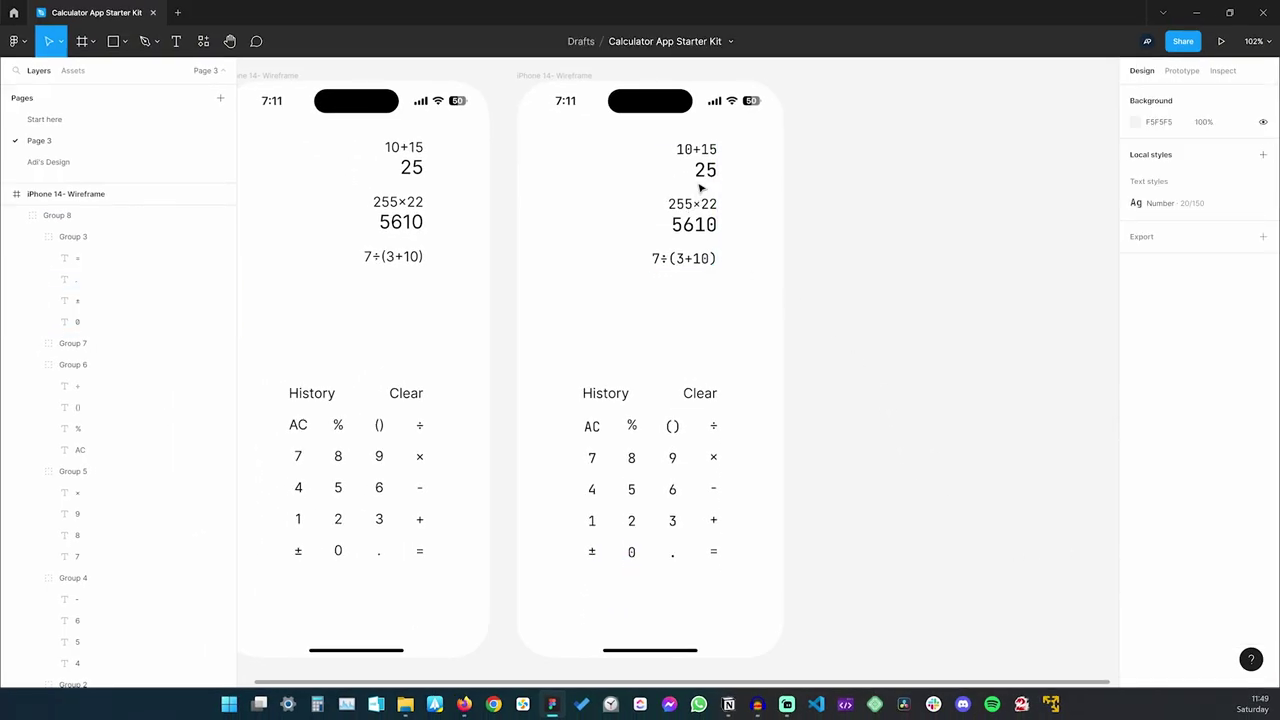
pyautogui.click(690, 149)
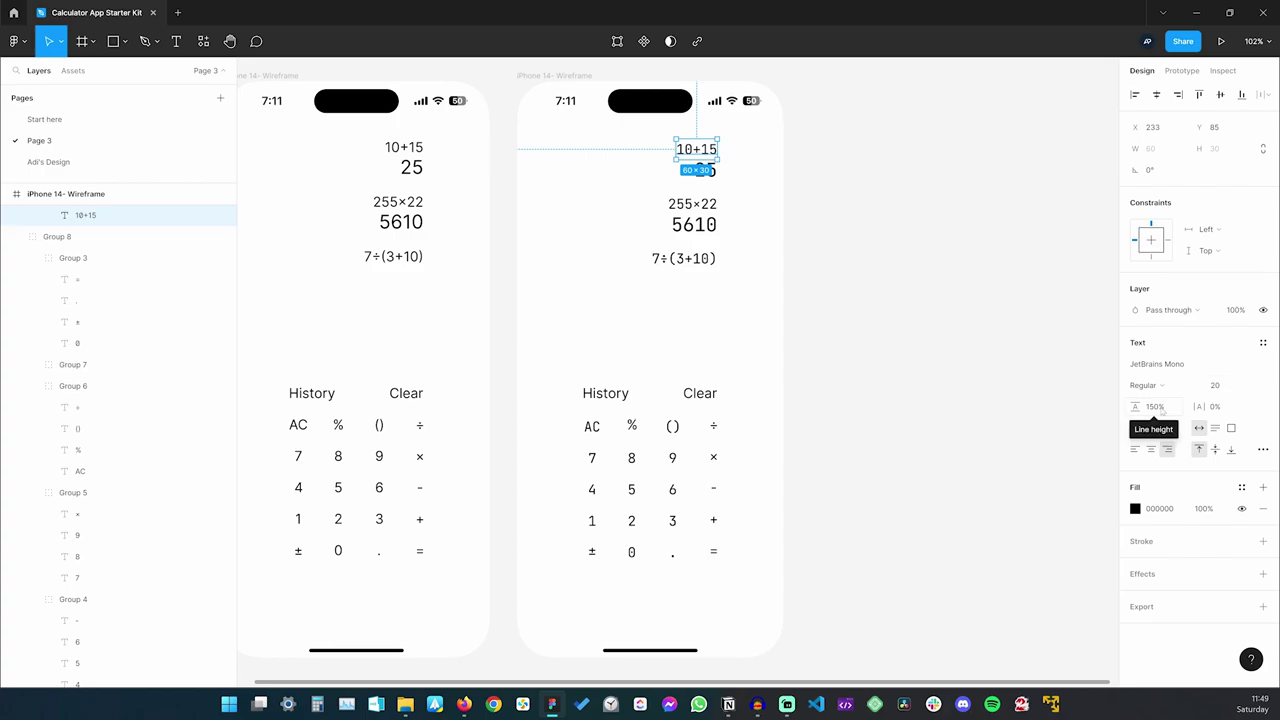
pyautogui.click(1263, 342)
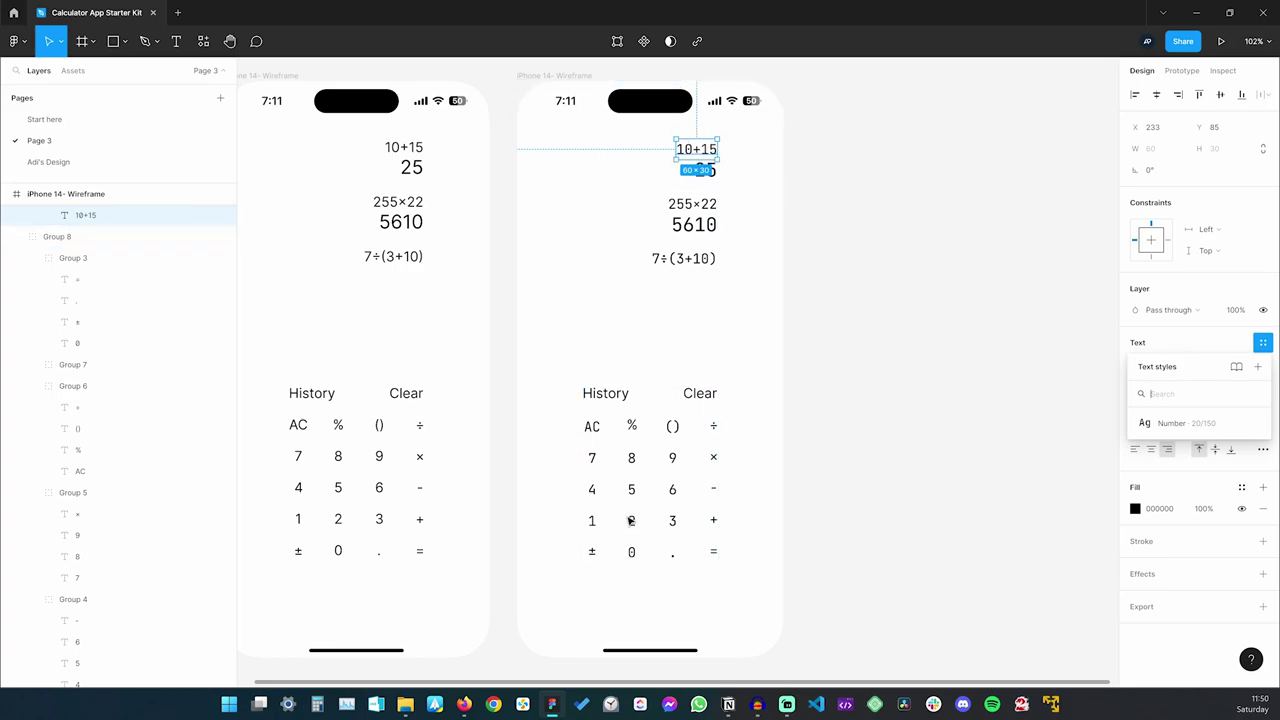
pyautogui.click(901, 352)
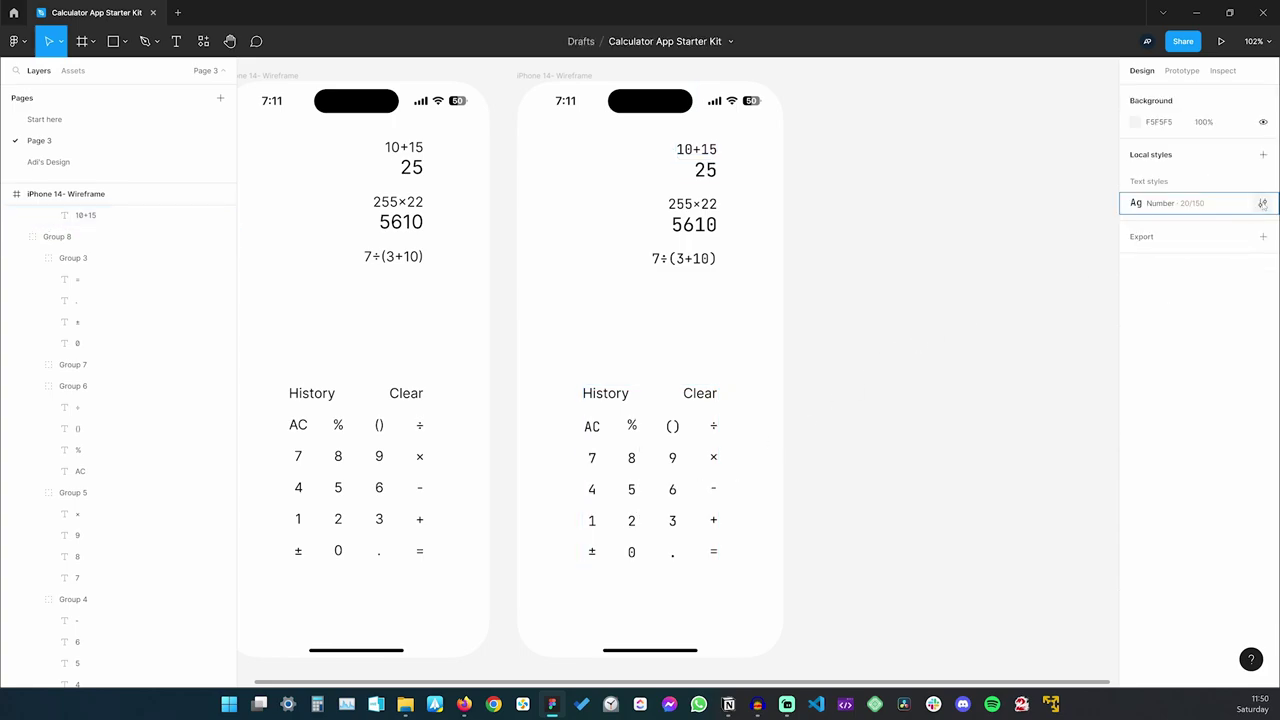
# Change the font size of the Number text style to 28
pyautogui.click(1262, 203)
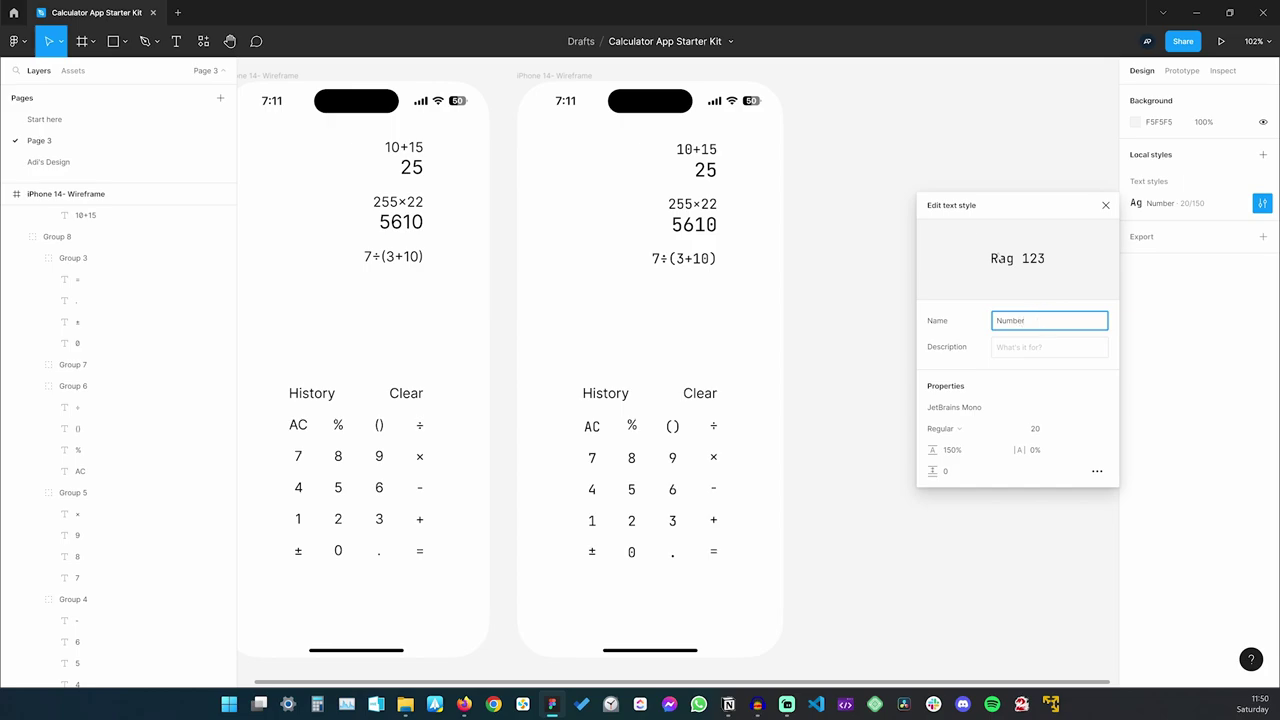
pyautogui.click(1053, 430)
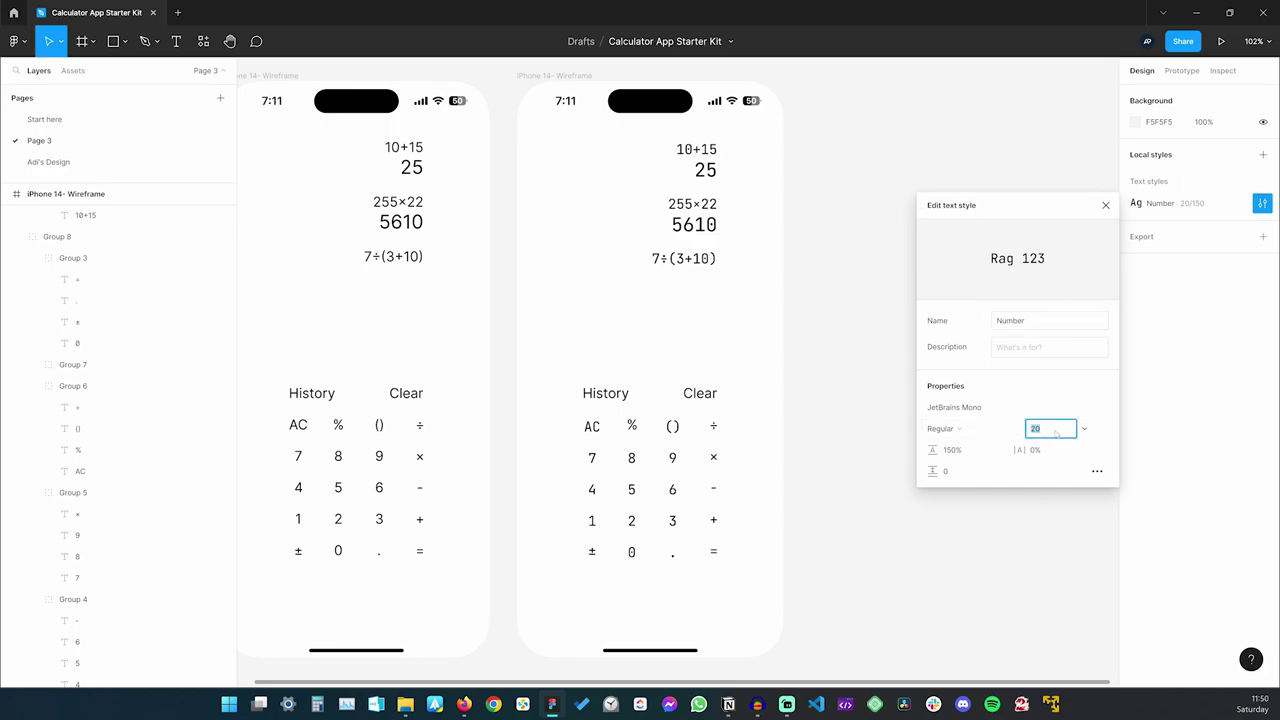
pyautogui.press('Tab')
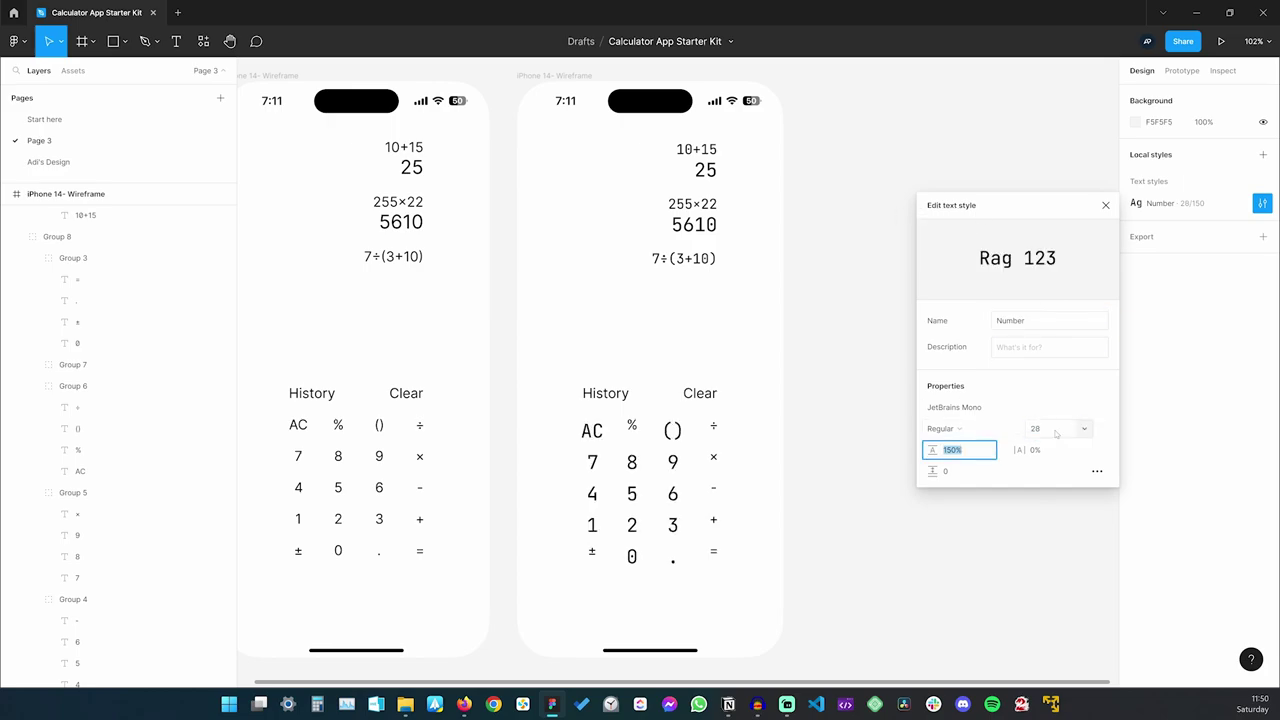
pyautogui.click(1017, 566)
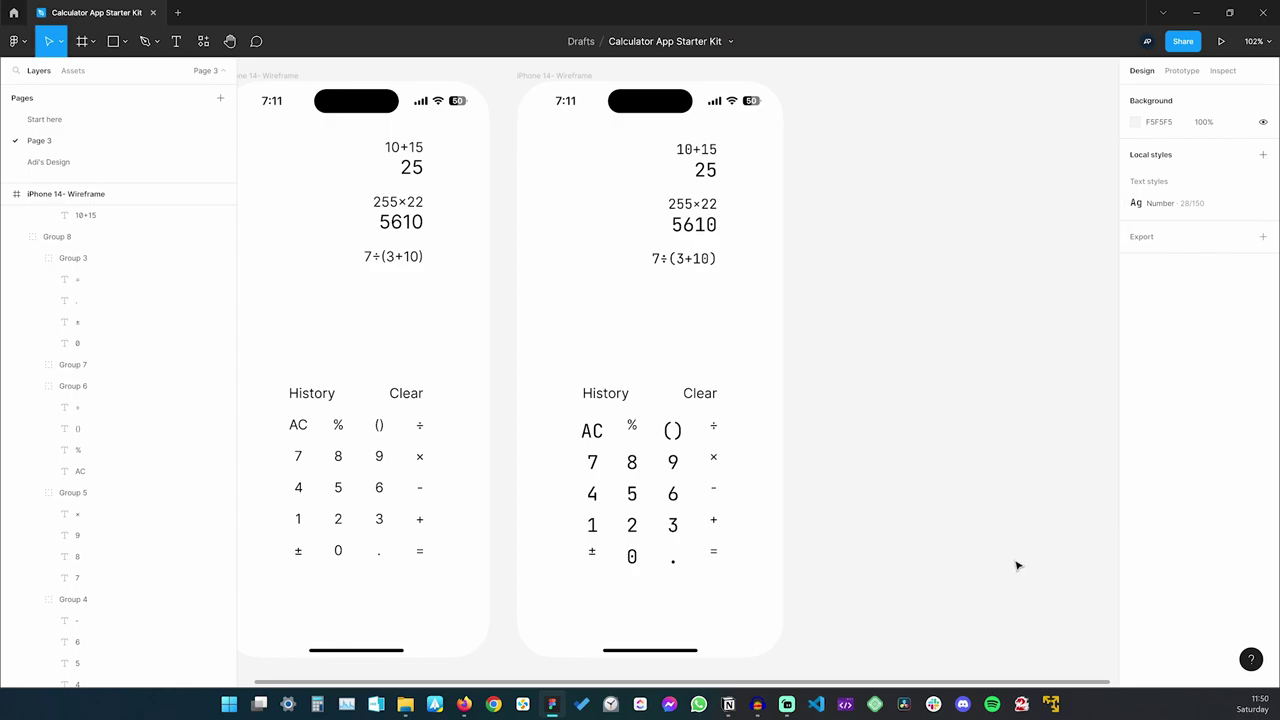
# Create a text style named Number small from the duplicate's 10+15 expression
pyautogui.click(697, 150)
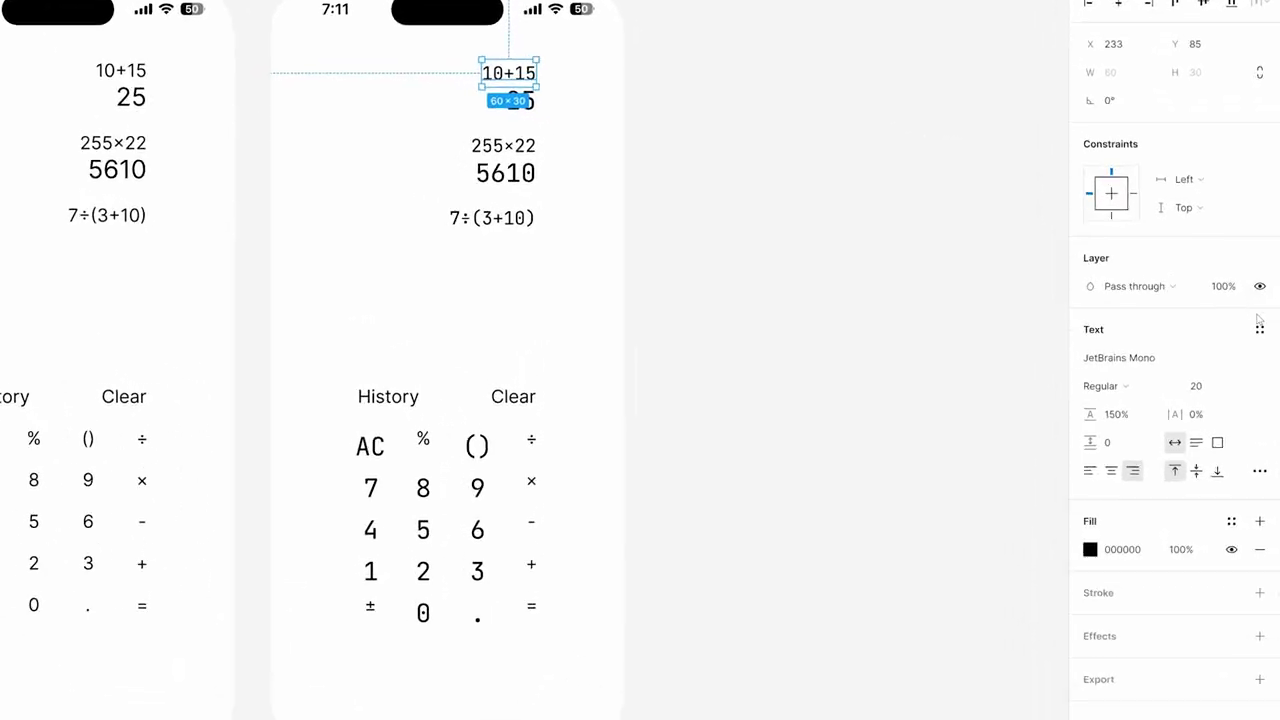
pyautogui.click(1259, 328)
pyautogui.click(1254, 362)
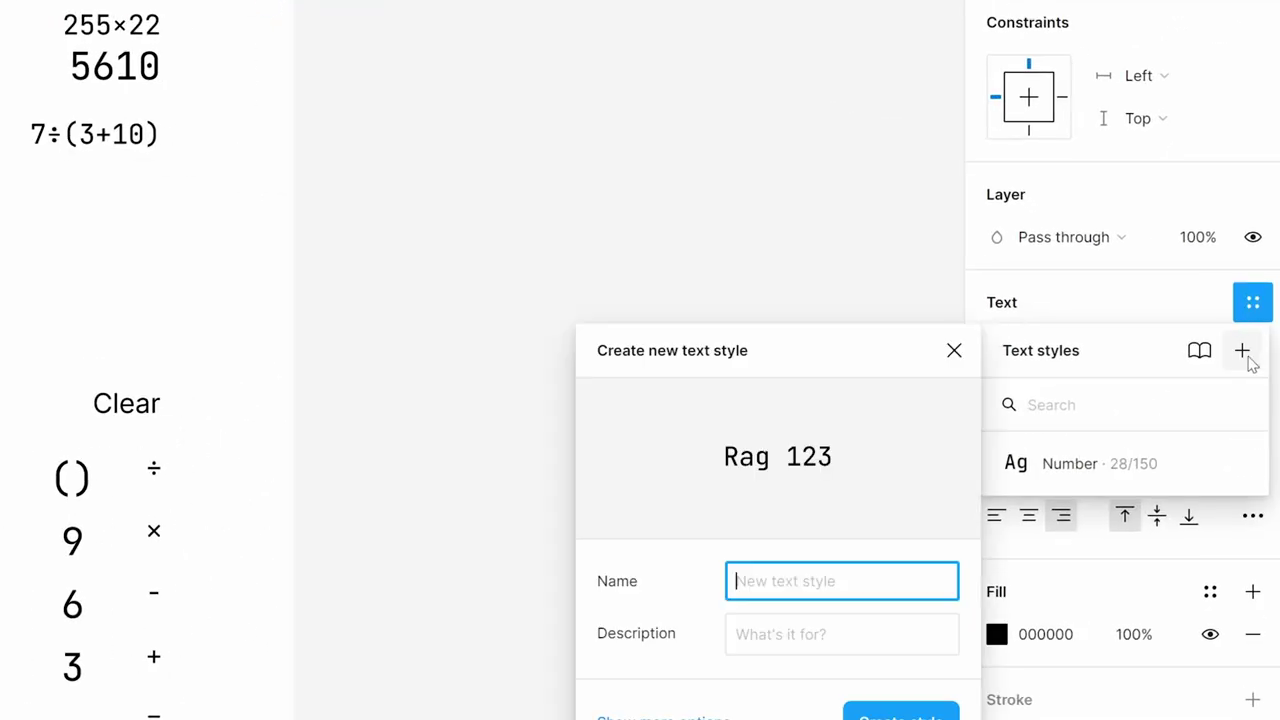
pyautogui.write('Number small')
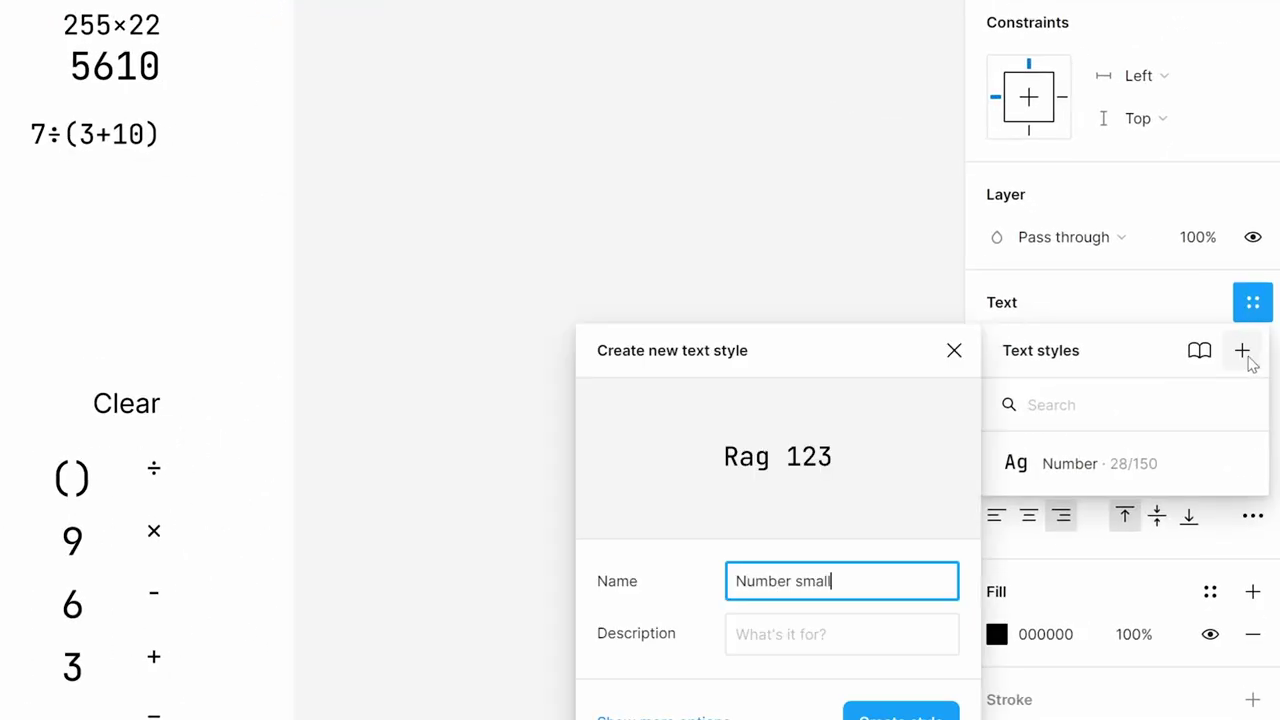
pyautogui.press('Return')
# Apply the Number small text style to the duplicate's 255×22 and 7÷(3+10) expressions
pyautogui.keyDown('shift'); pyautogui.click(111, 24); pyautogui.keyUp('shift')
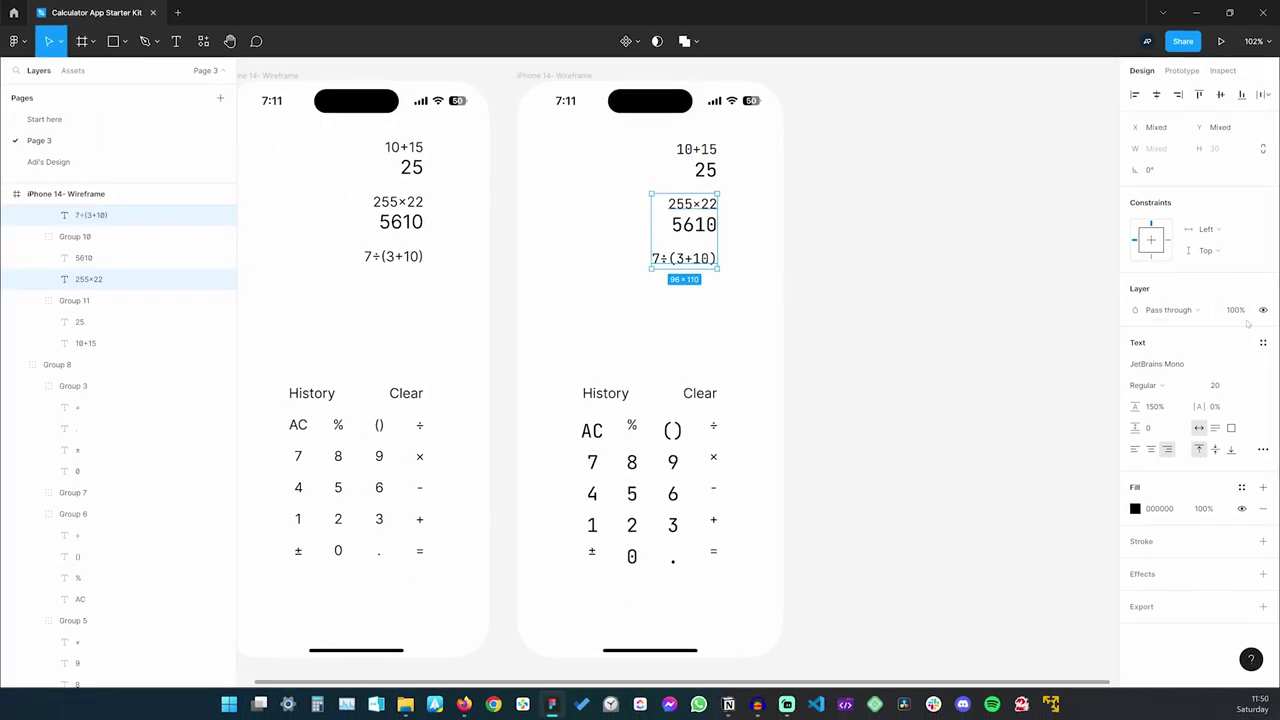
pyautogui.click(1263, 342)
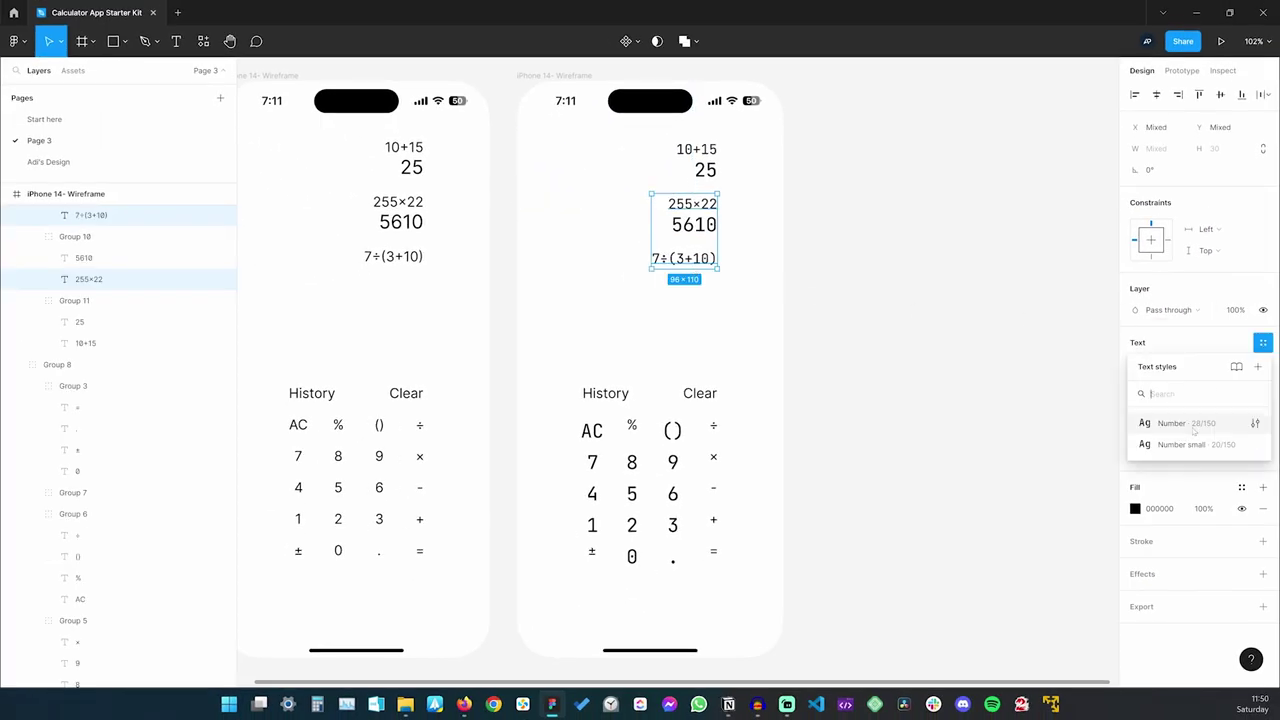
pyautogui.click(1178, 443)
# Examine the duplicate's result figures and its History, Clear, percent and plus-minus labels
pyautogui.click(706, 170)
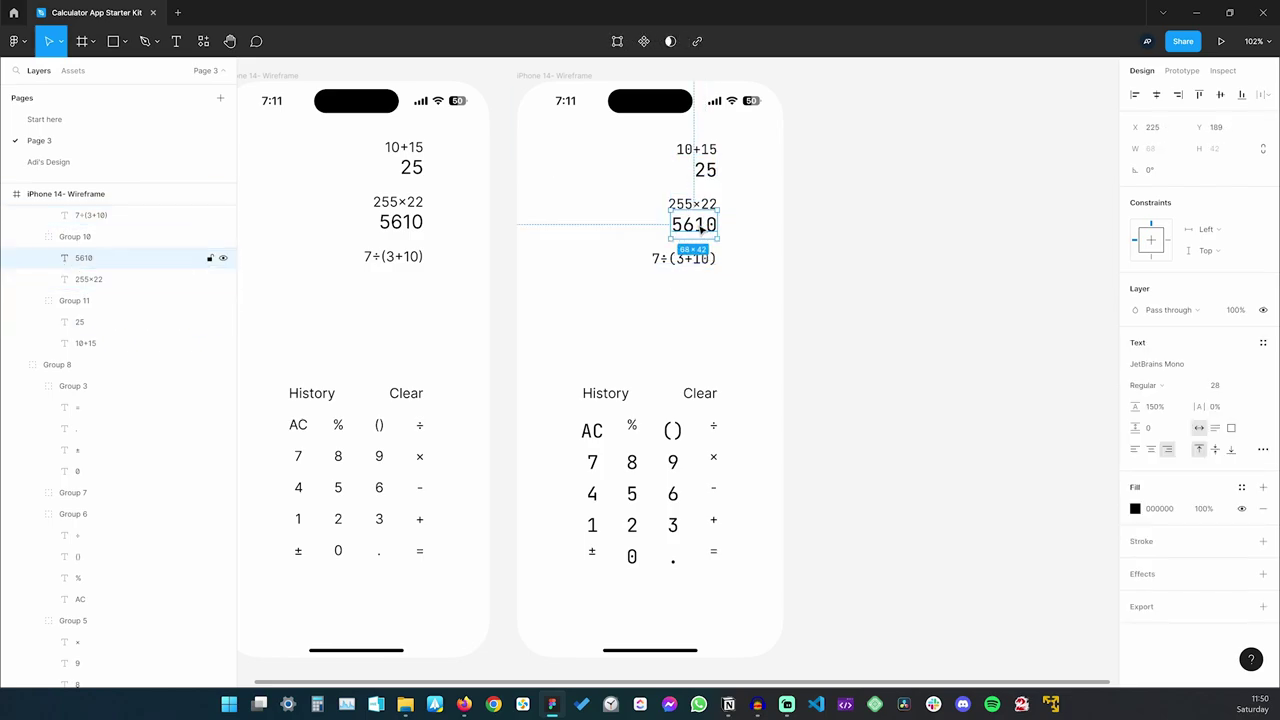
pyautogui.click(700, 224)
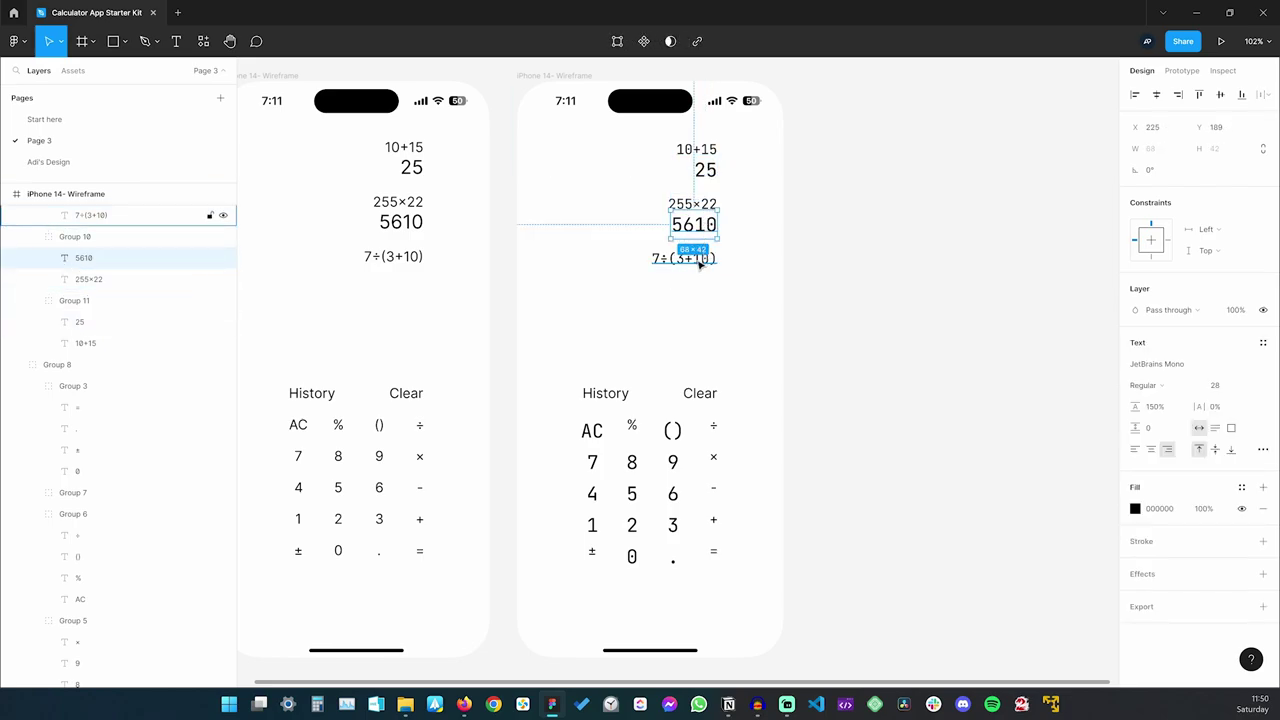
pyautogui.click(816, 209)
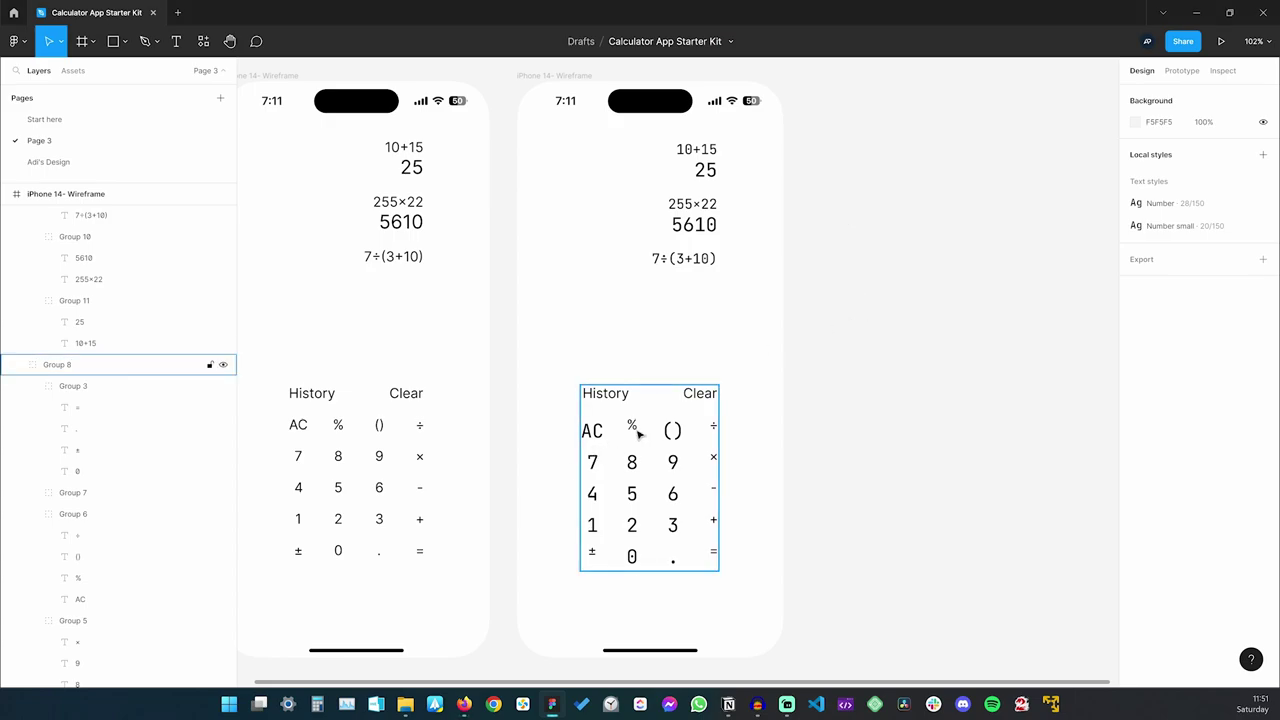
pyautogui.click(607, 394)
pyautogui.click(702, 396)
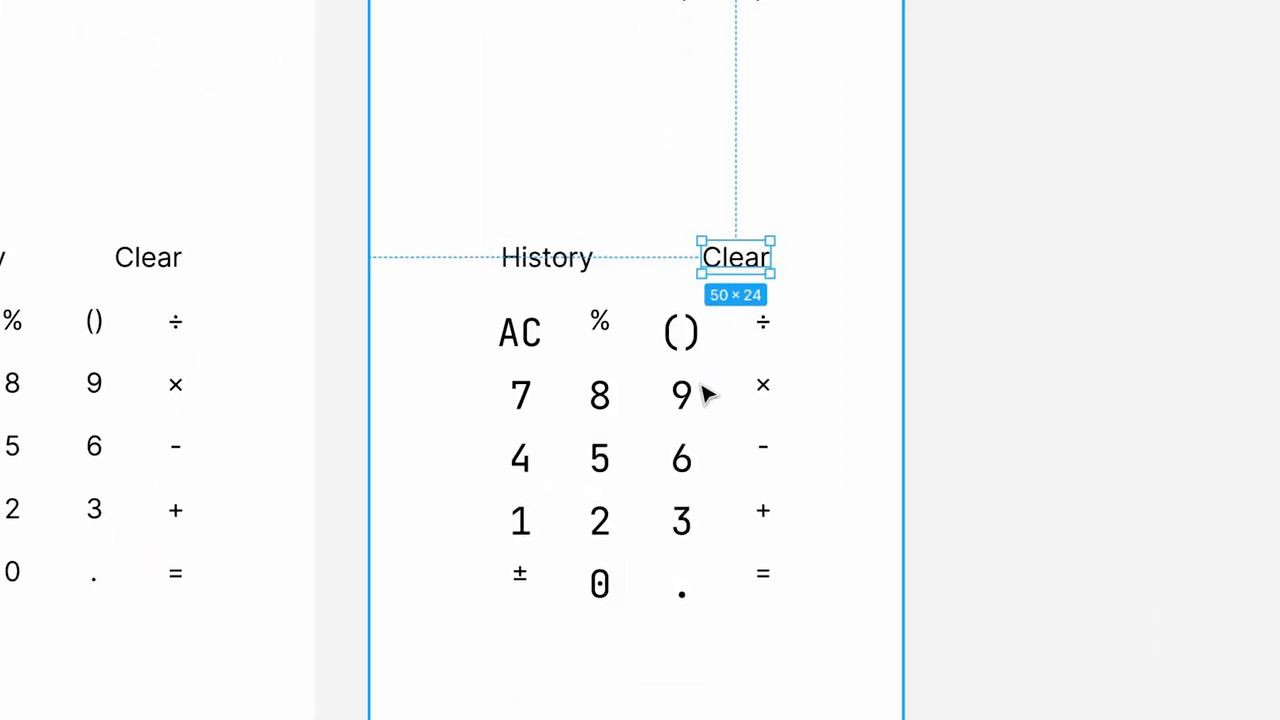
pyautogui.click(601, 326)
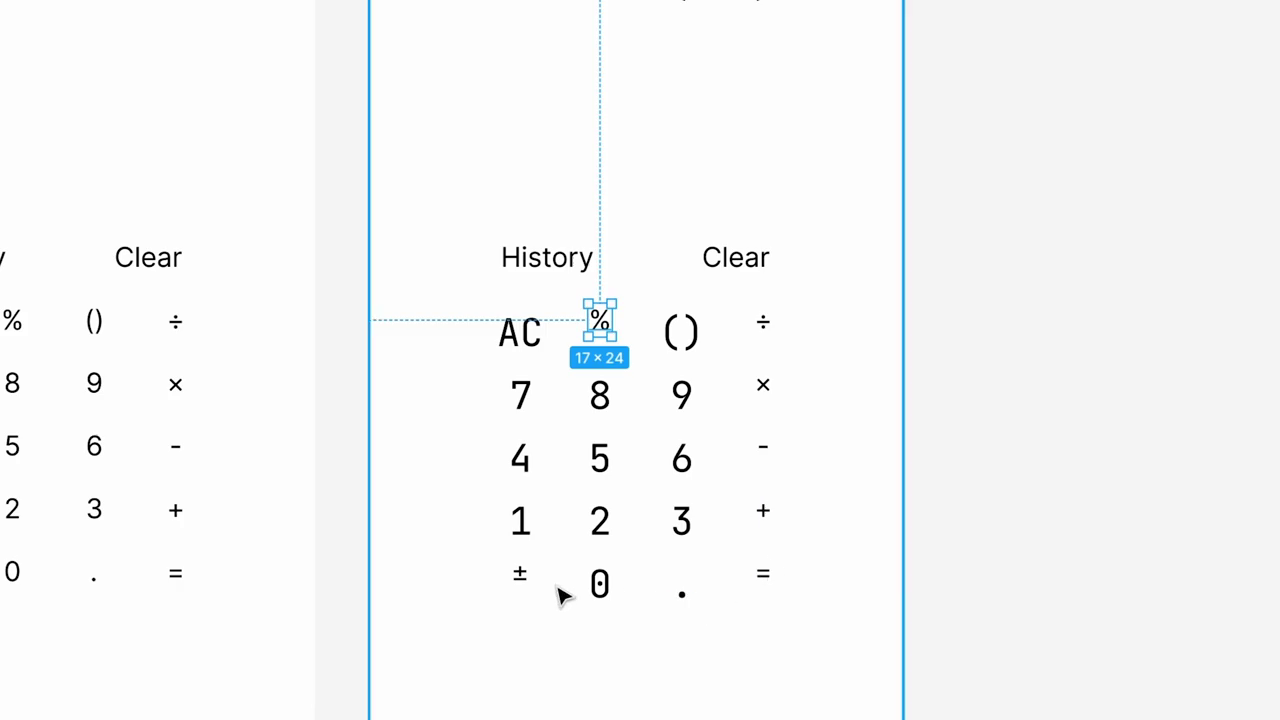
pyautogui.click(524, 578)
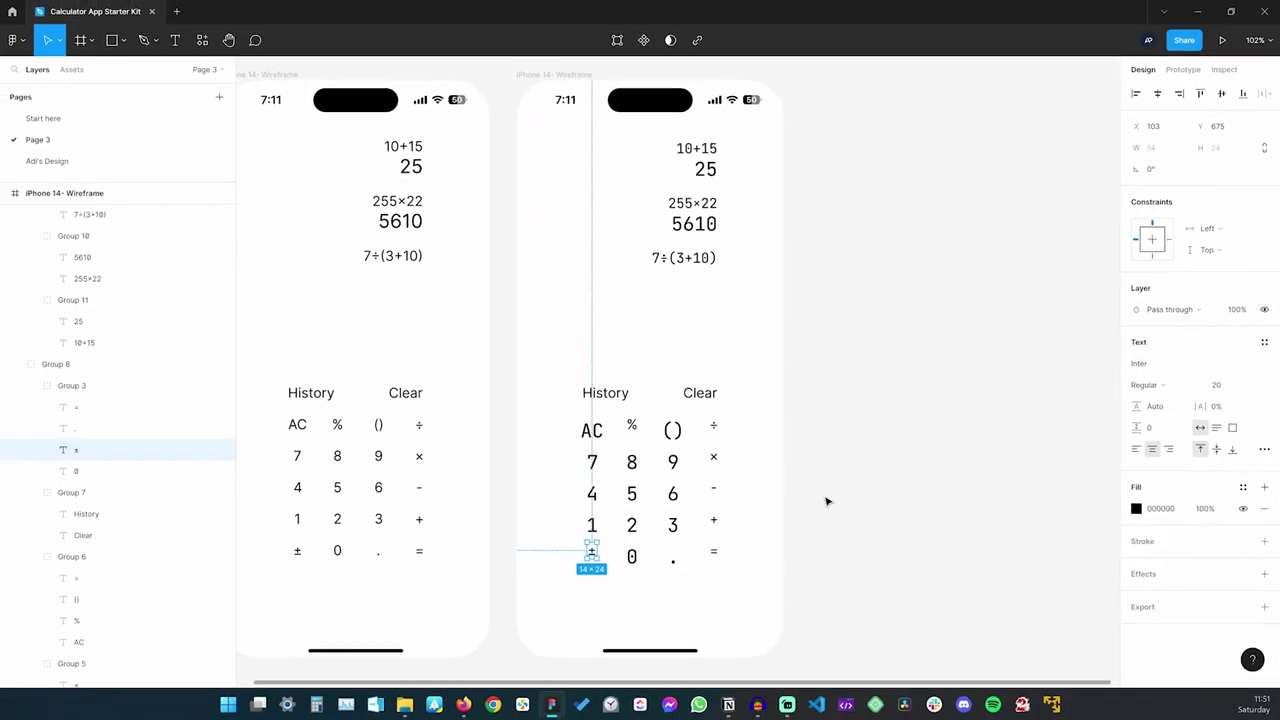
pyautogui.click(974, 392)
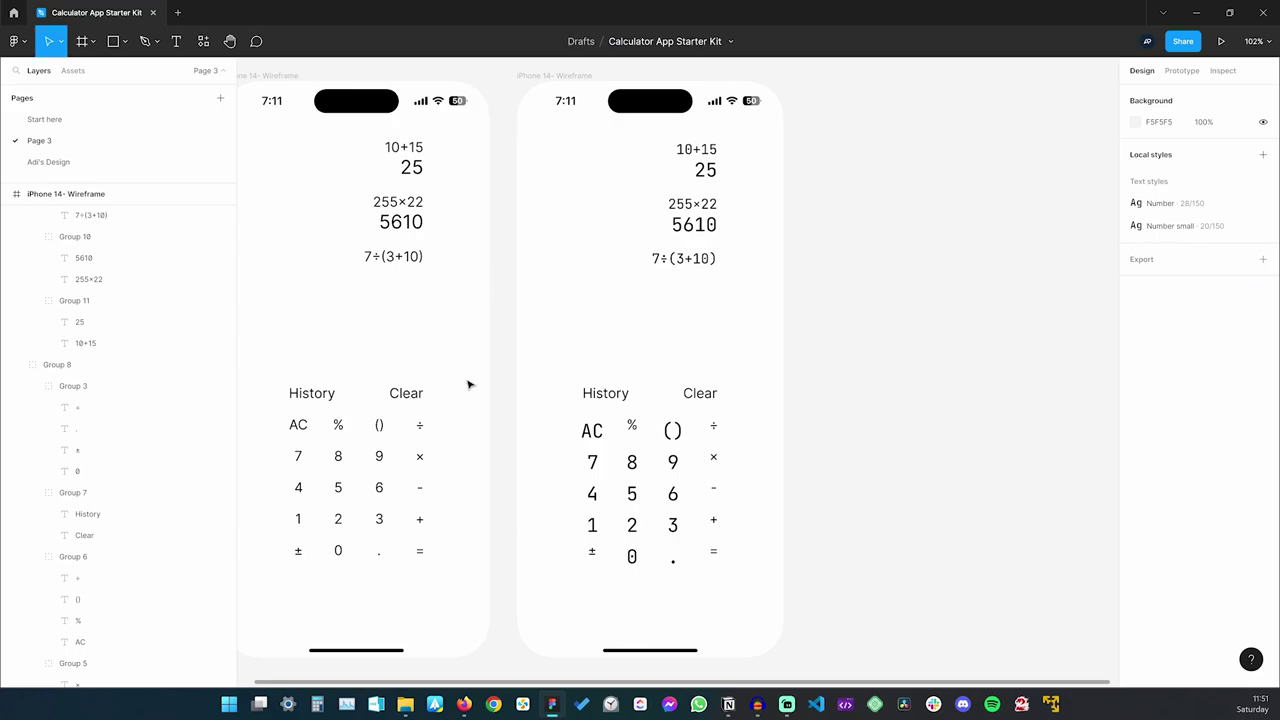
# Switch to the Font Awesome site in the browser, browse its icon library and activate the icon search
pyautogui.hotkey('alt', 'Tab')
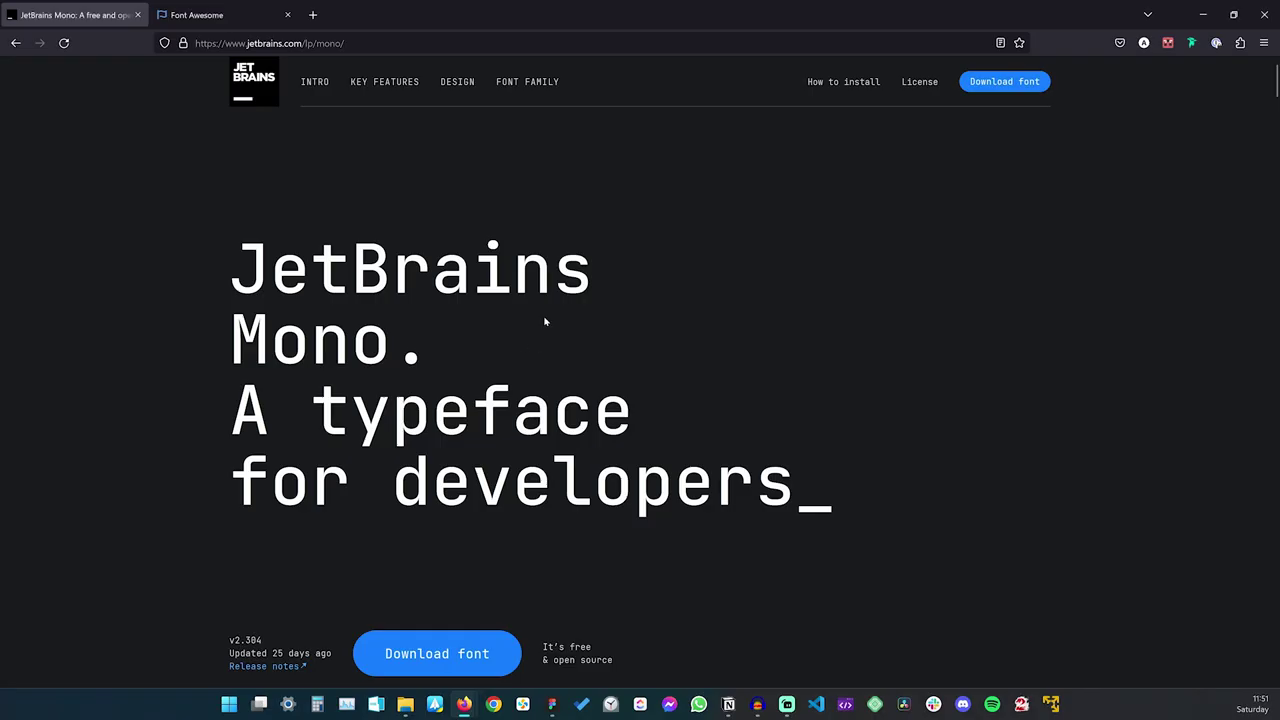
pyautogui.click(222, 15)
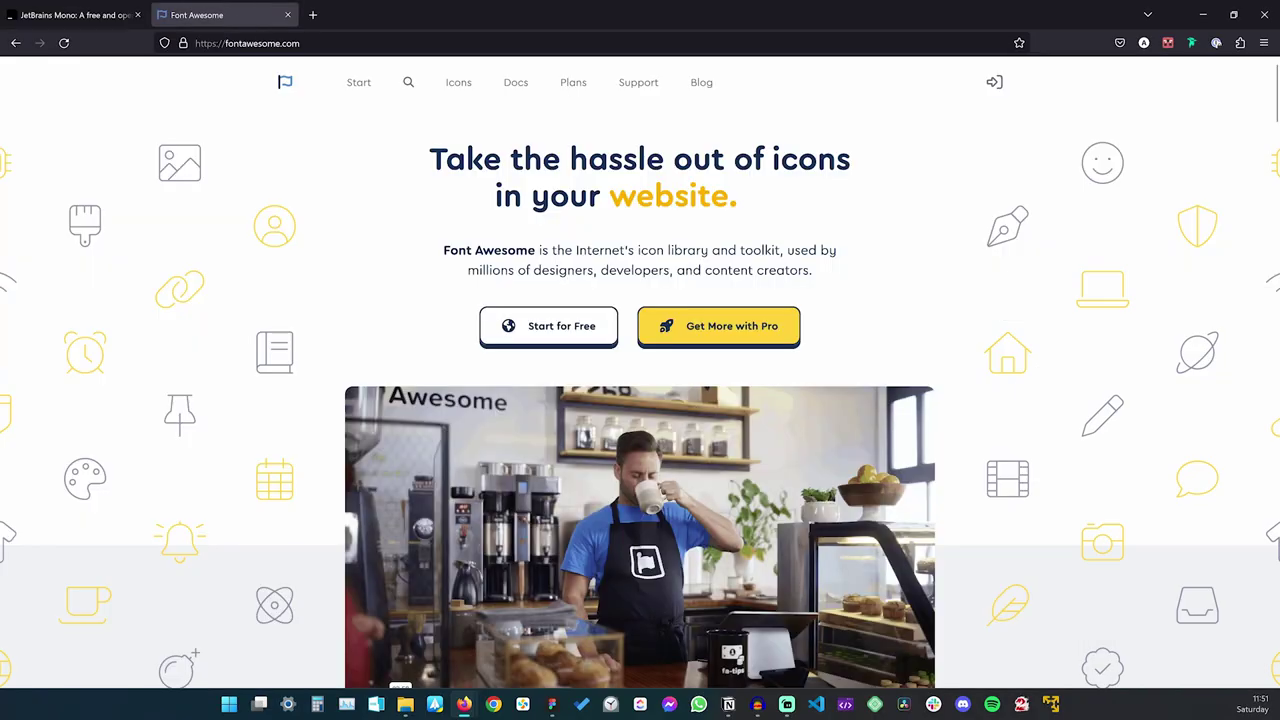
pyautogui.click(456, 83)
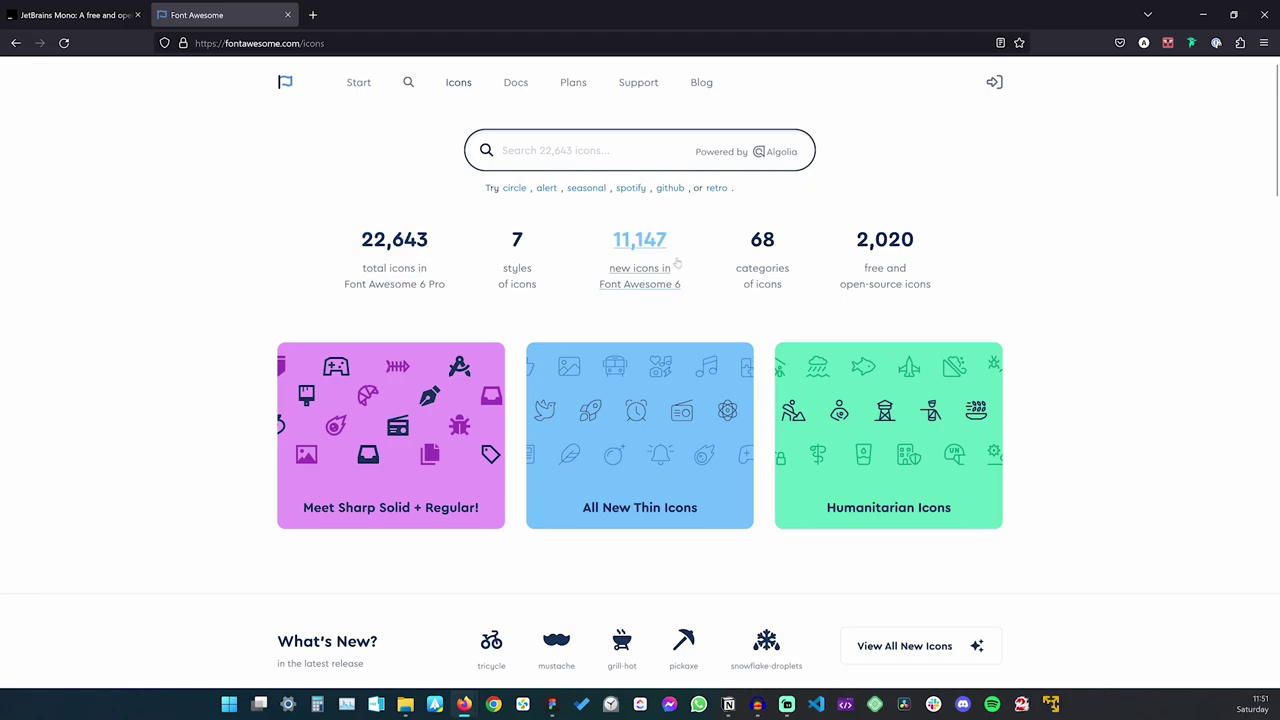
pyautogui.scroll(-1, 595, 335)
pyautogui.scroll(-2, 589, 347)
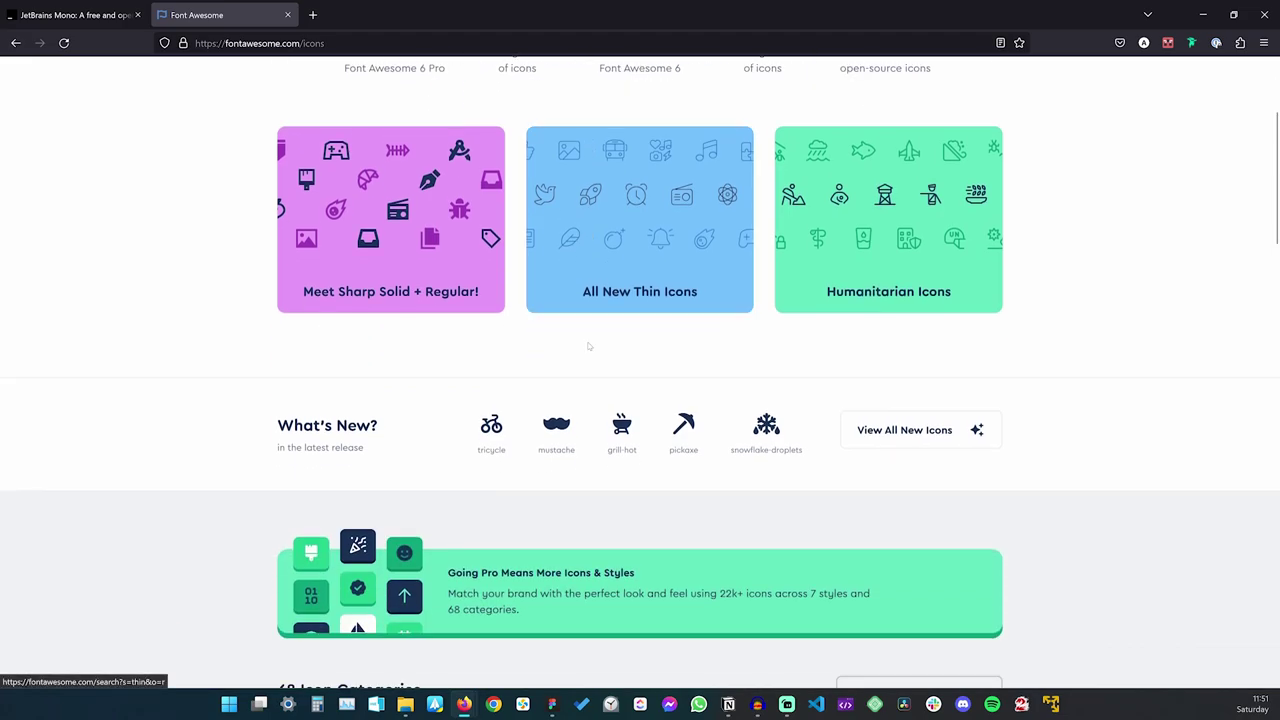
pyautogui.scroll(3, 608, 380)
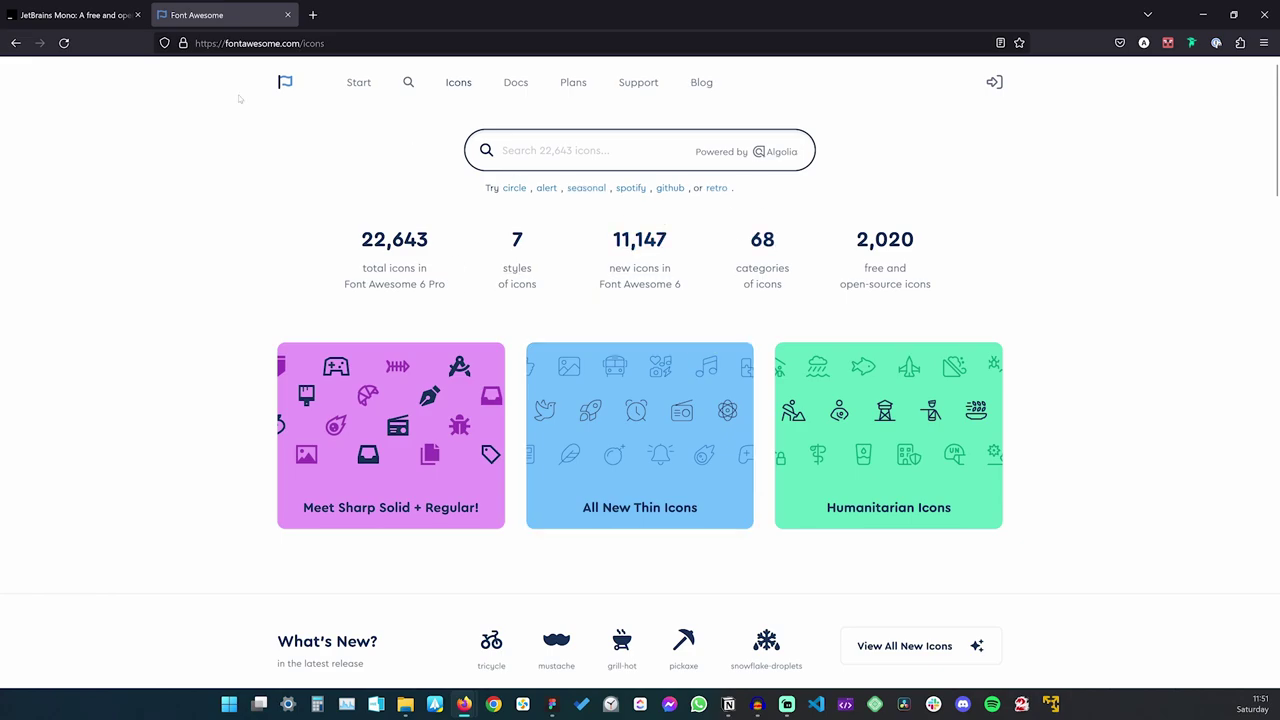
pyautogui.click(600, 150)
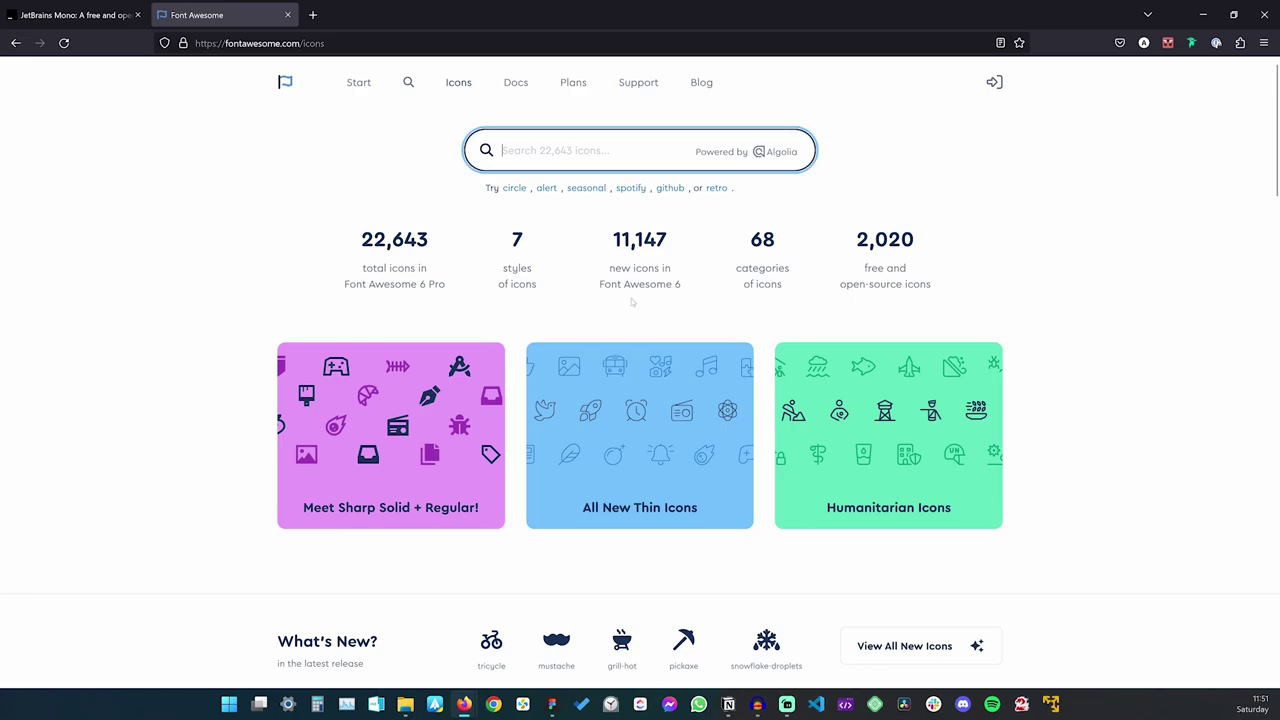
pyautogui.hotkey('alt', 'Tab')
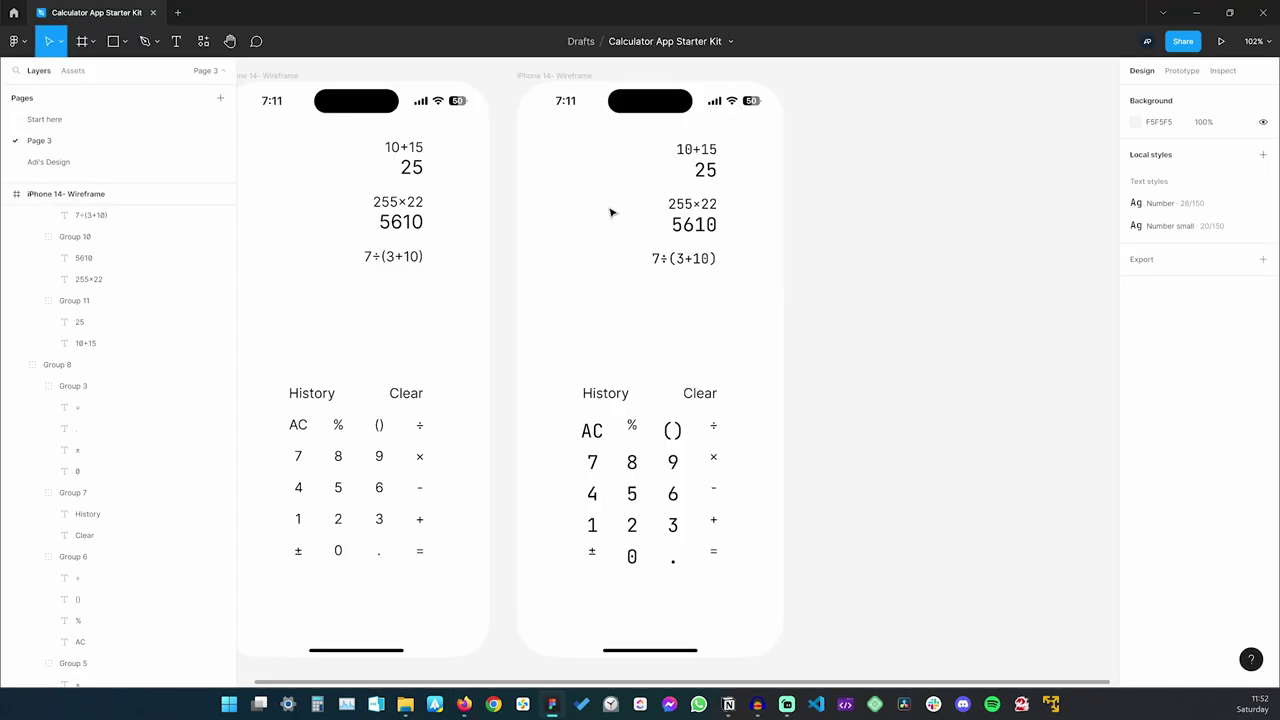
pyautogui.click(694, 404)
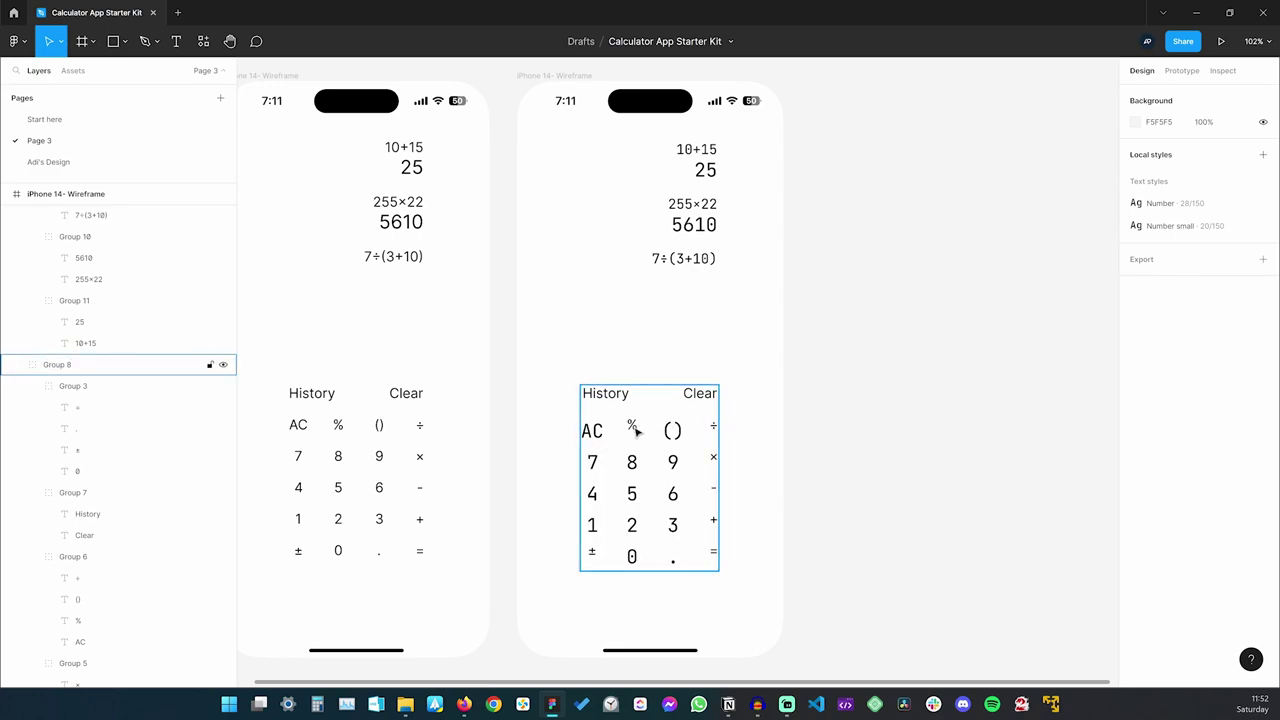
pyautogui.click(558, 199)
pyautogui.hotkey('alt', 'Tab')
# Search the icon library for percent, limit the results to free icons and open the solid percent icon
pyautogui.write('p')
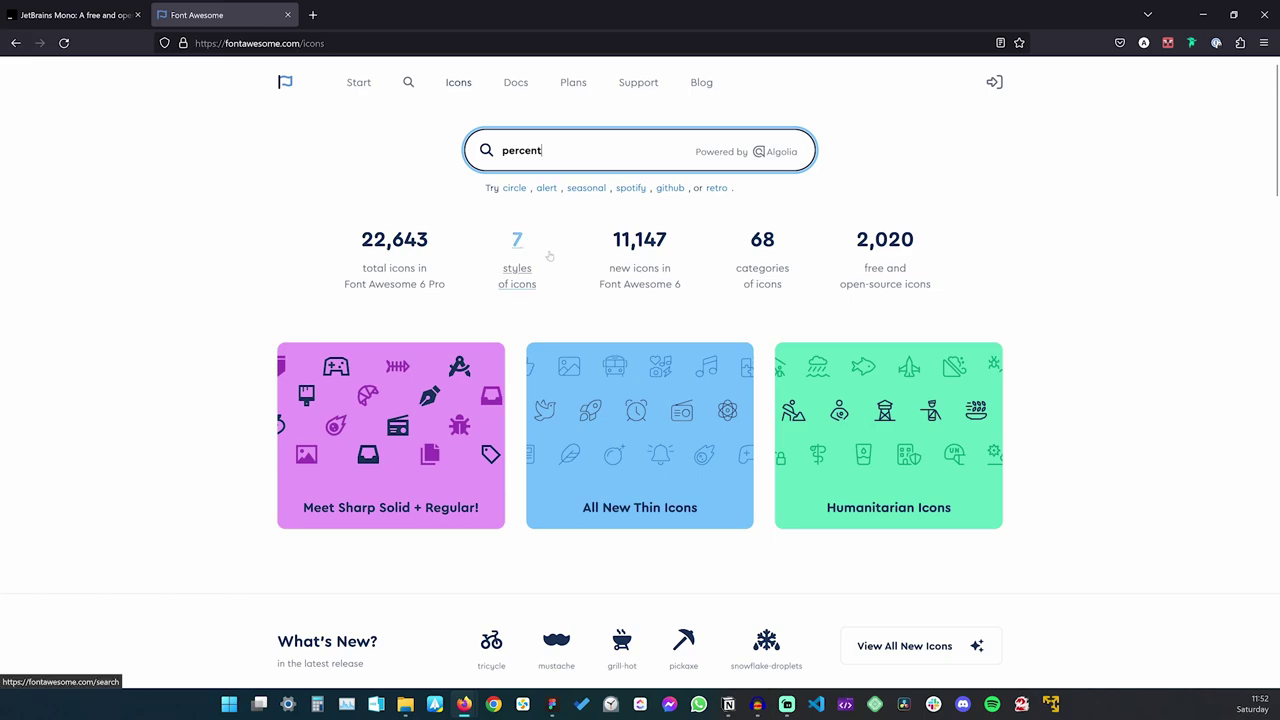
pyautogui.press('Return')
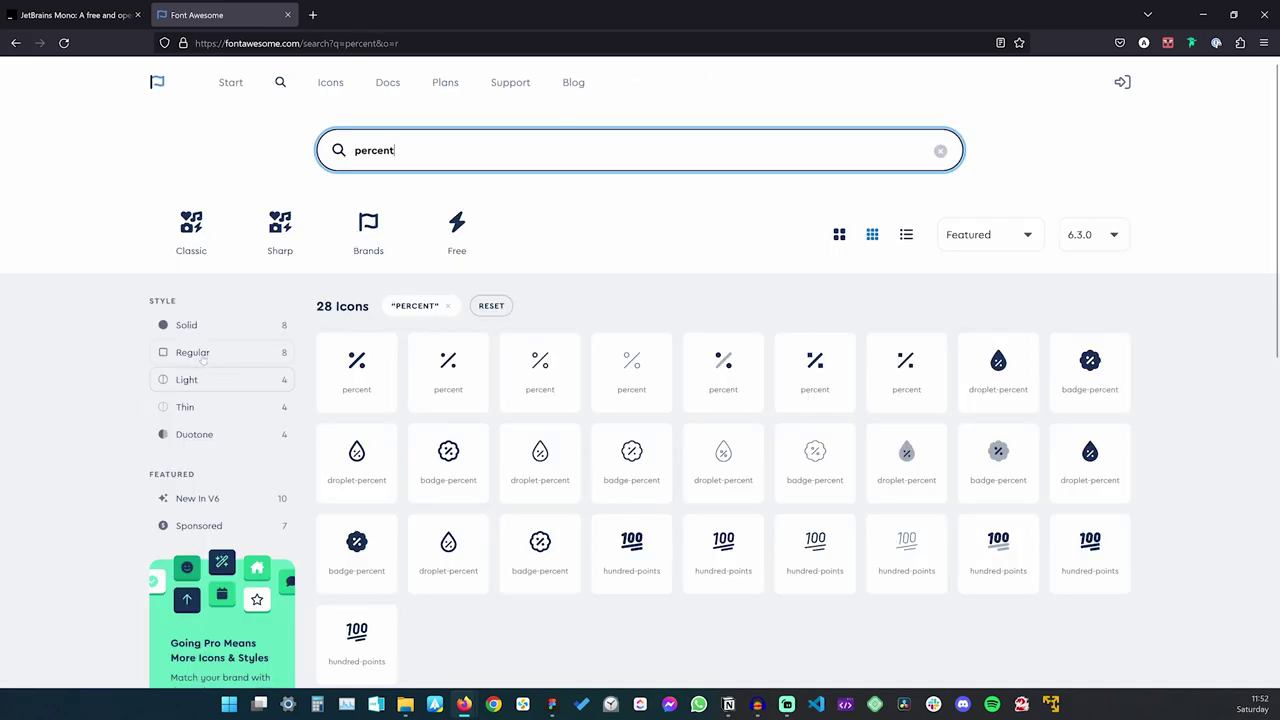
pyautogui.click(456, 230)
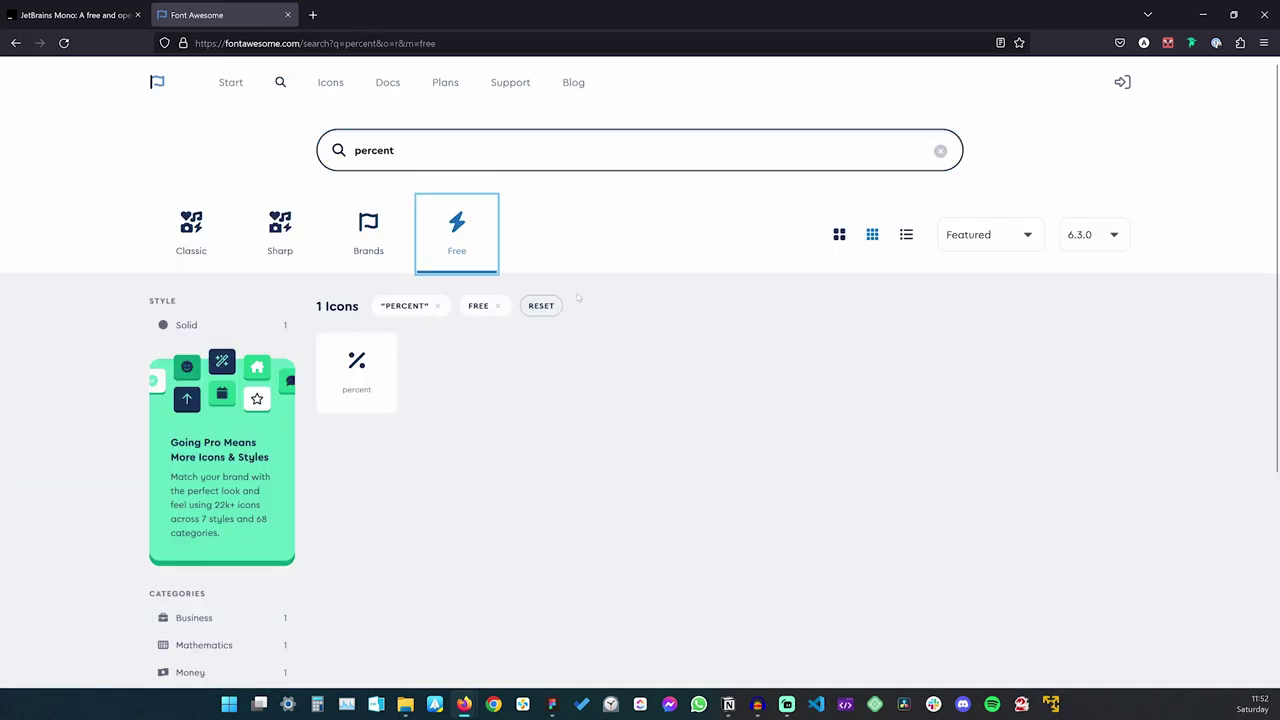
pyautogui.click(360, 366)
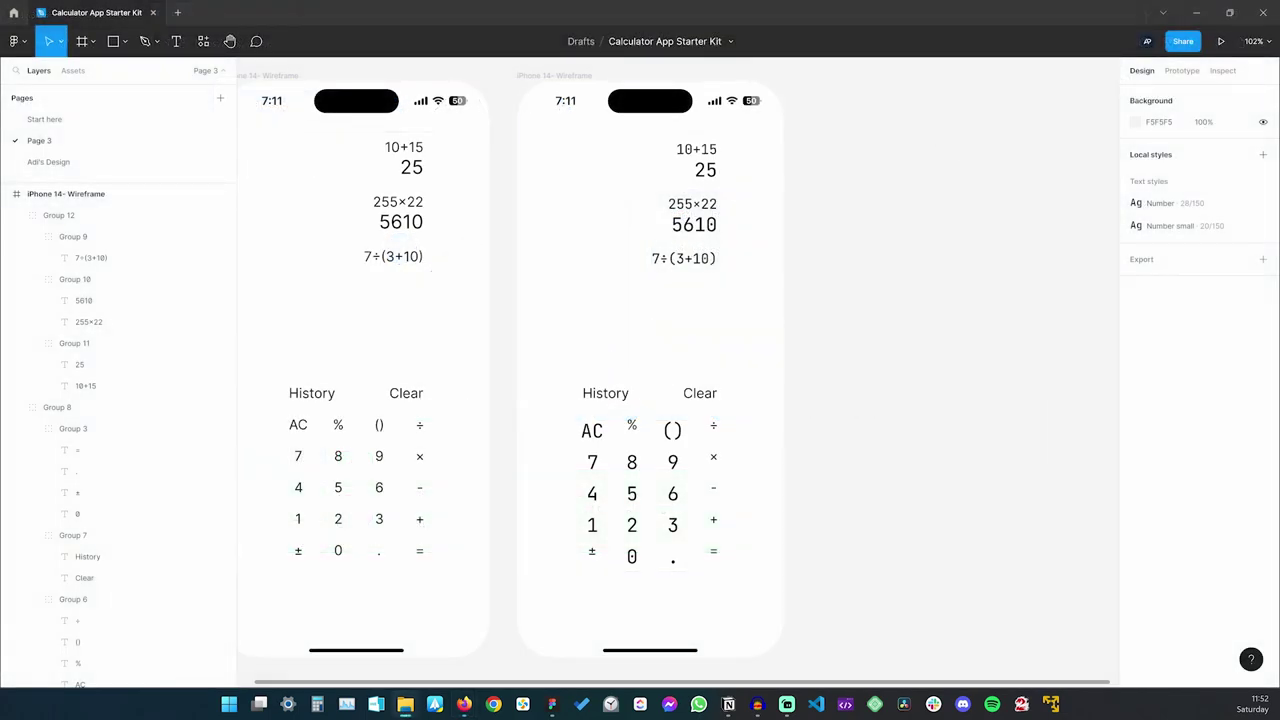
# Import the downloaded percent icon into the Figma file and set its height to 24 with proportions constrained
pyautogui.hotkey('ctrl', 'v')
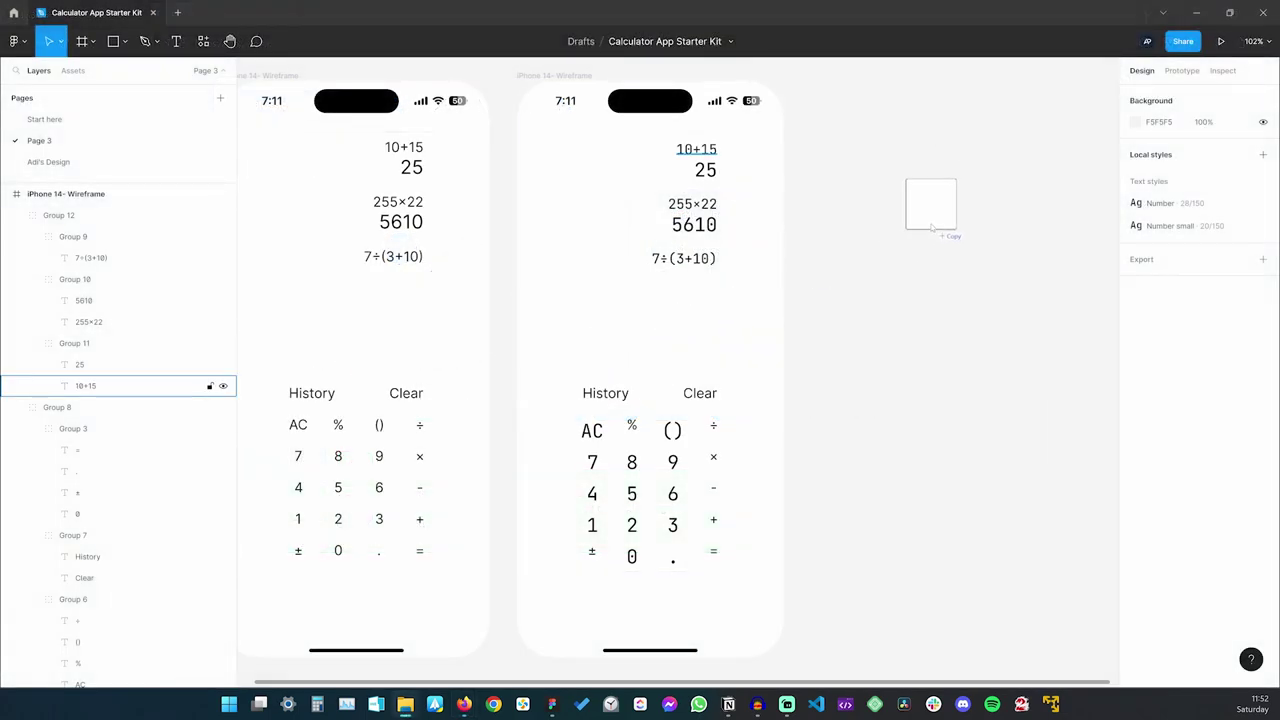
pyautogui.scroll(1, 955, 541)
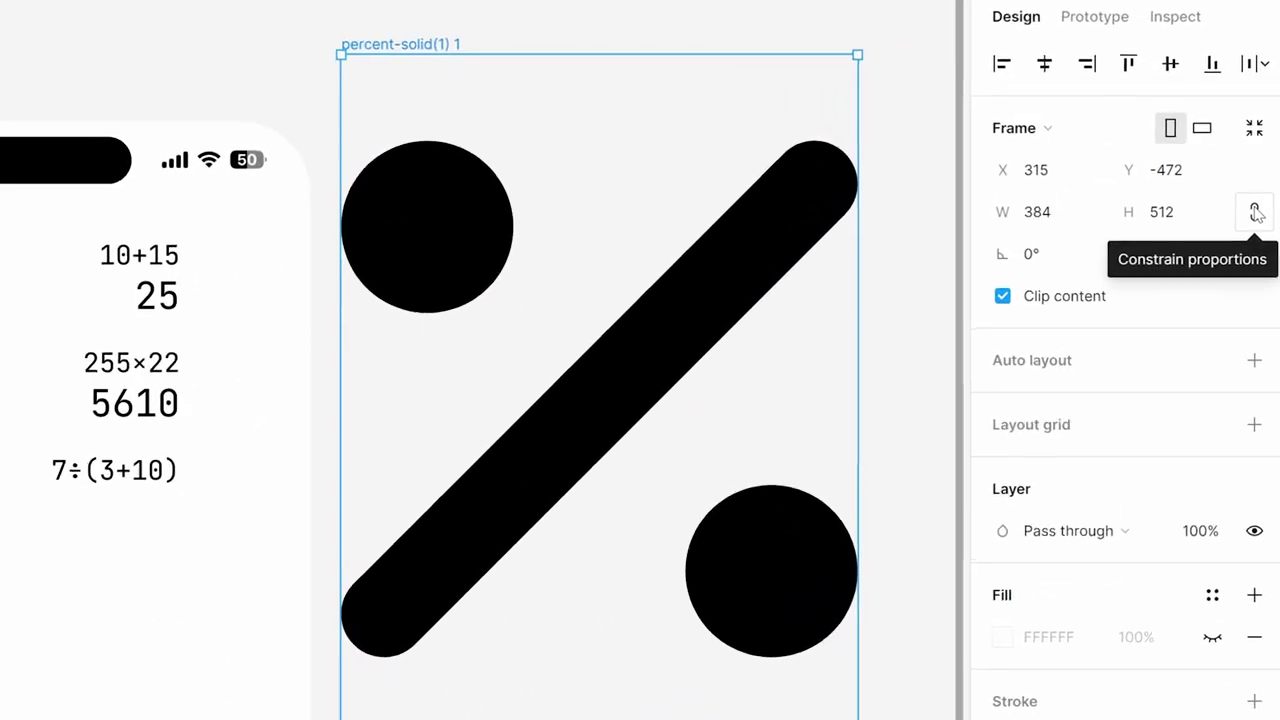
pyautogui.click(1196, 213)
pyautogui.write('24')
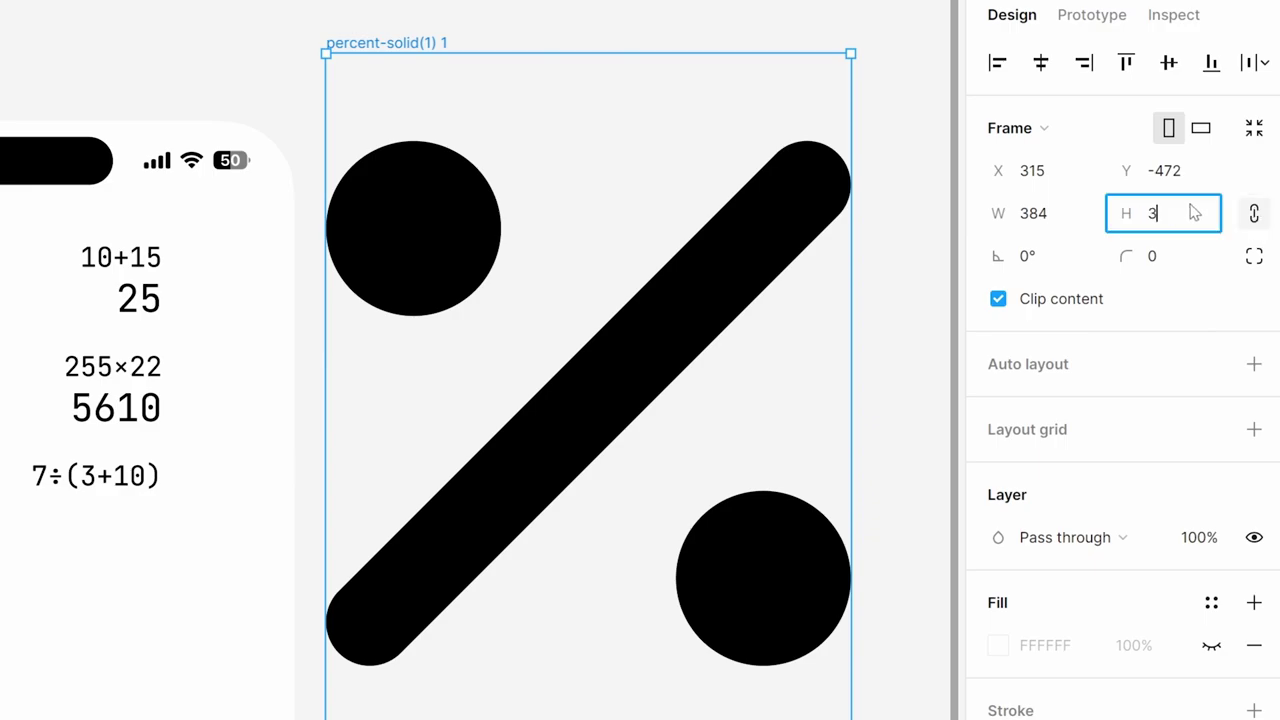
pyautogui.press('Tab')
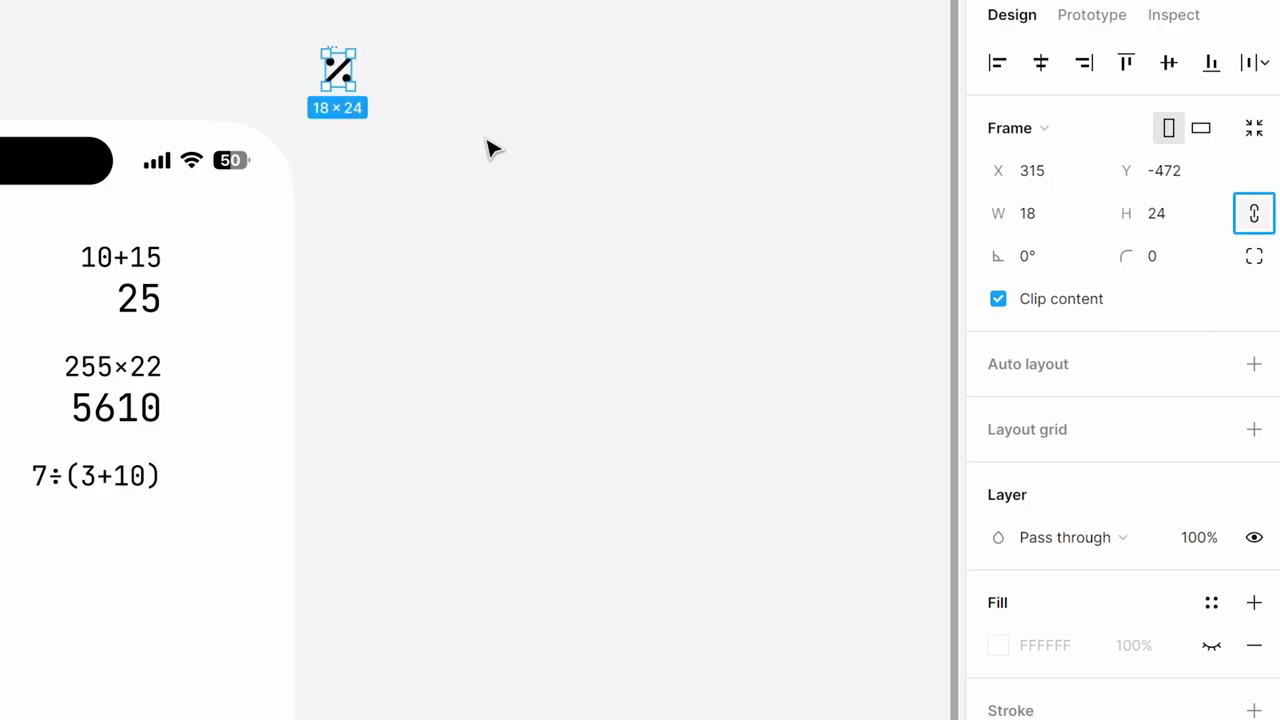
# Move the percent icon onto the empty canvas beside the duplicate wireframe's display area
pyautogui.click(423, 163)
pyautogui.moveTo(343, 63); pyautogui.dragTo(560, 236)
pyautogui.click(557, 400)
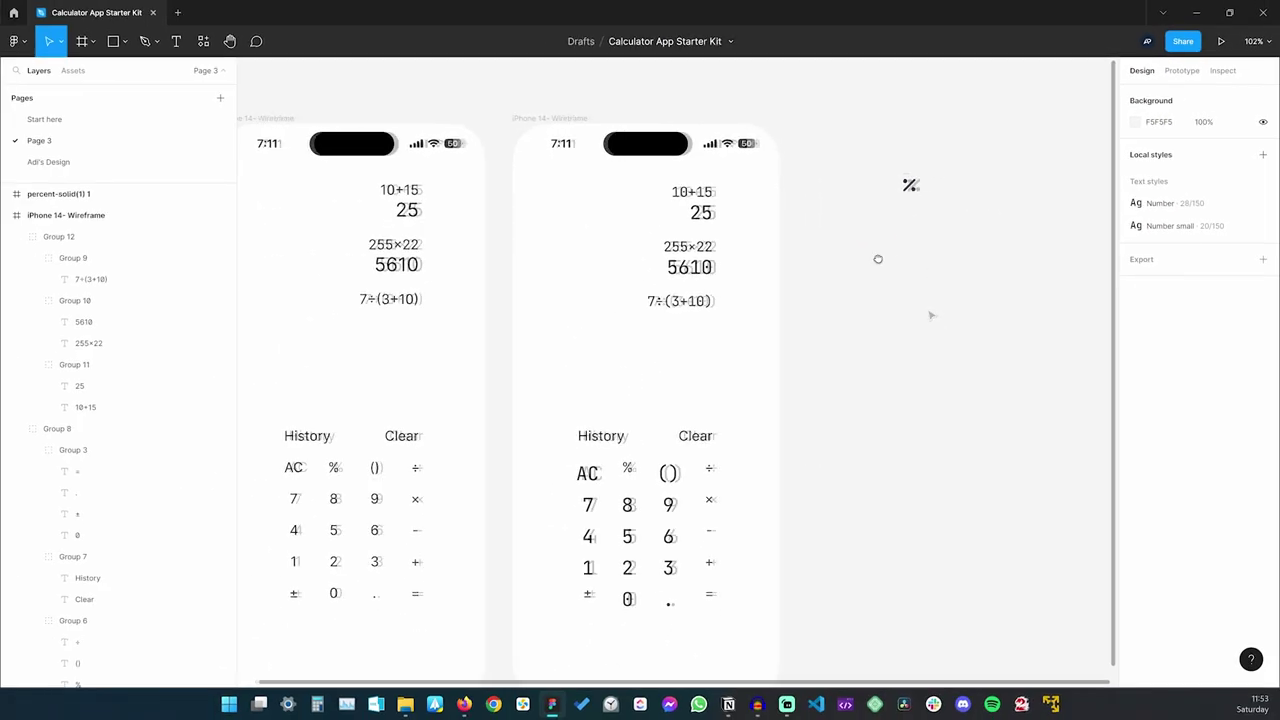
# Draw a frame about 617 × 297 on the empty canvas beside the percent icon and rename it Components
pyautogui.hscroll(5, 877, 257)
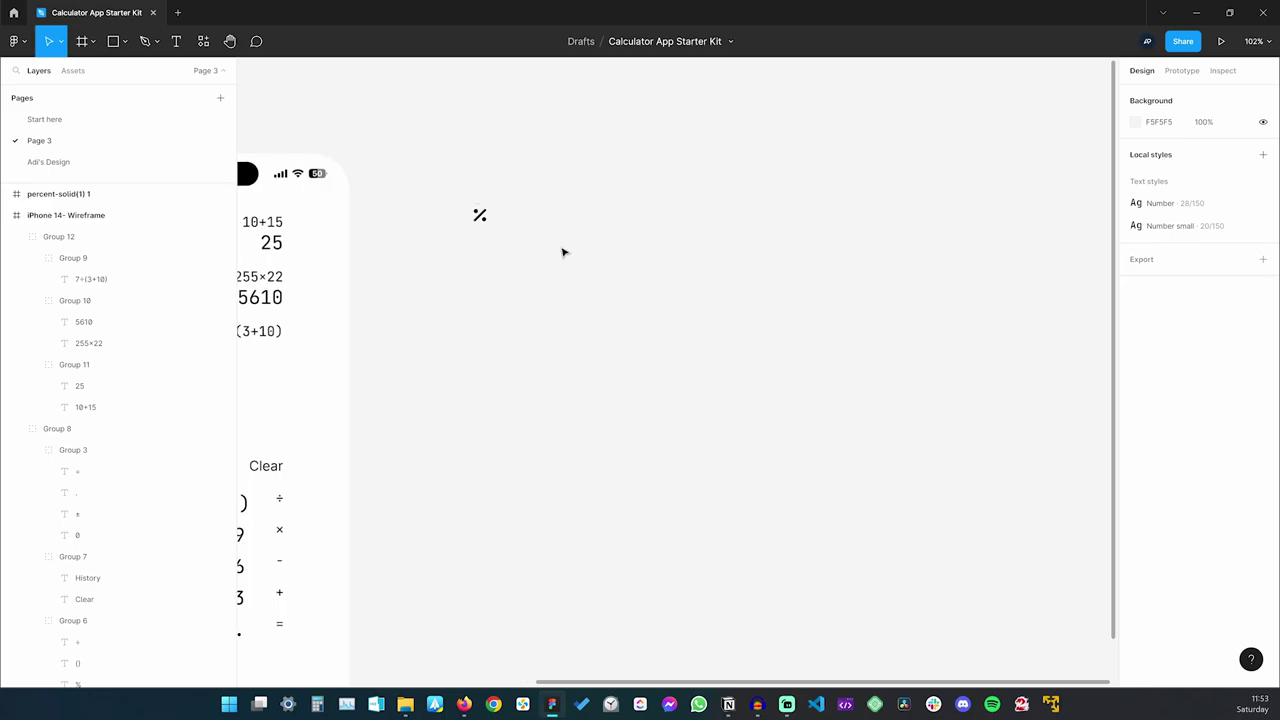
pyautogui.press('f')
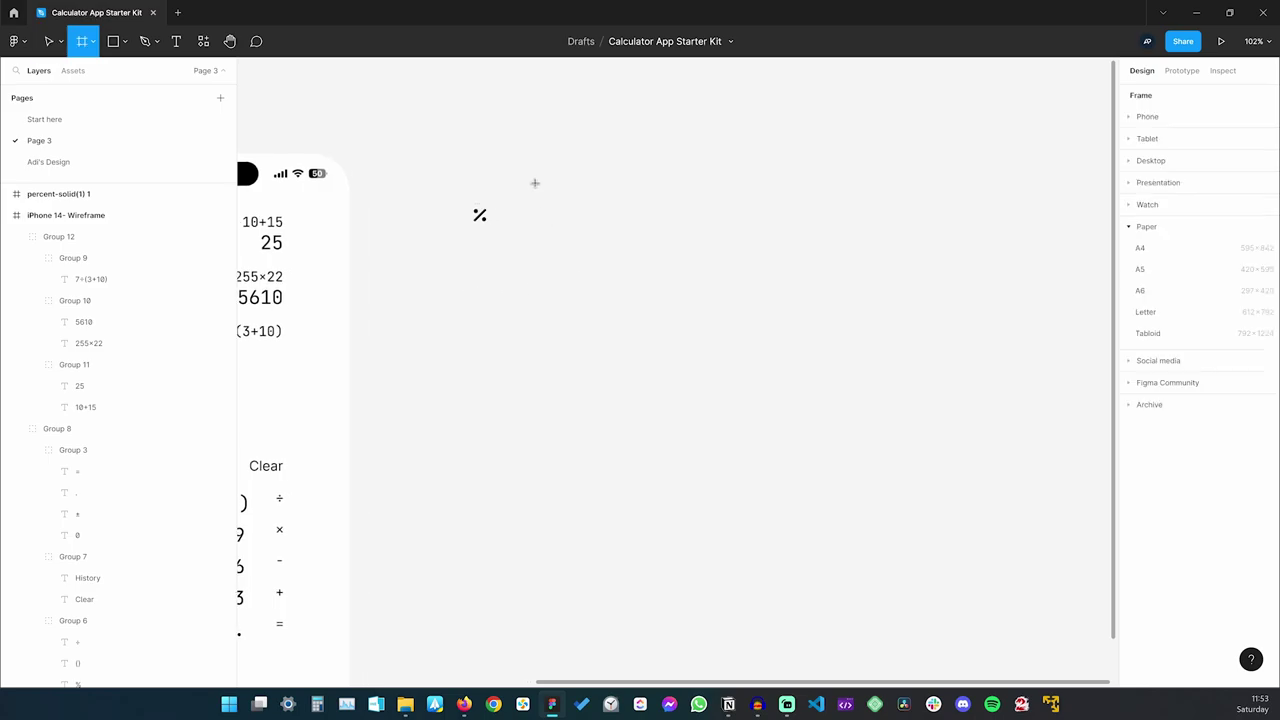
pyautogui.moveTo(535, 183); pyautogui.dragTo(956, 385)
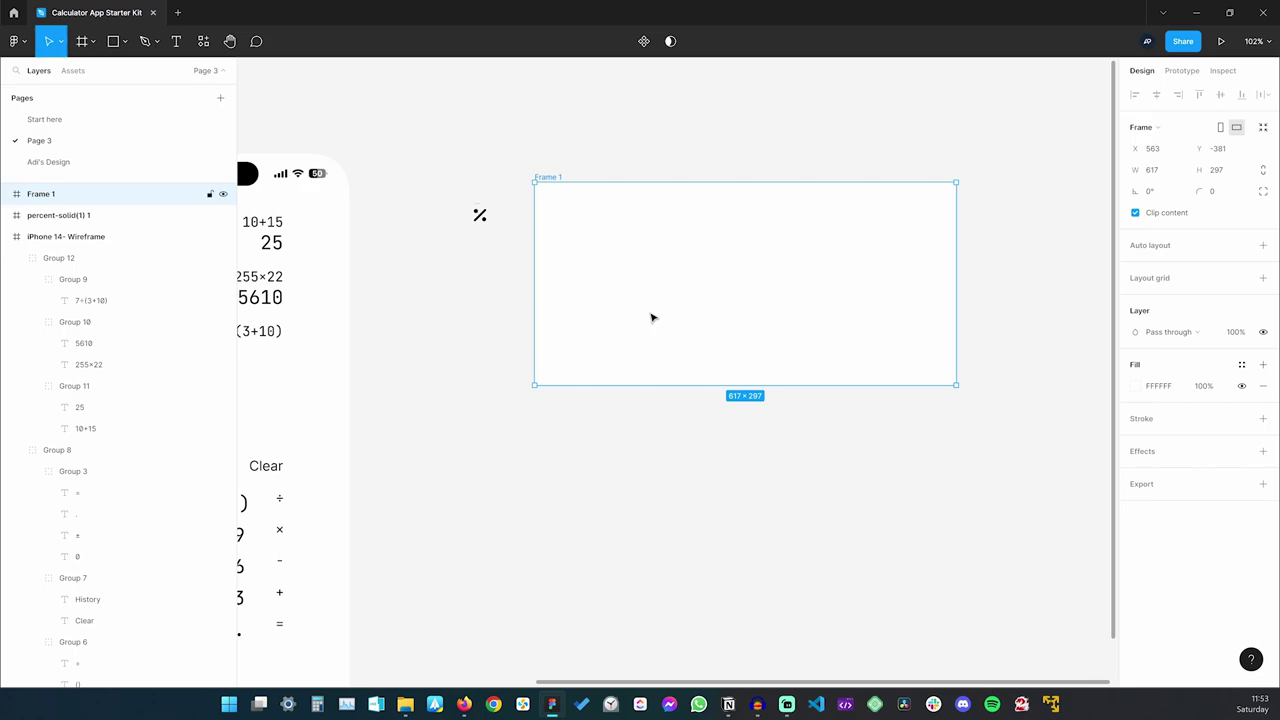
pyautogui.doubleClick(548, 177)
pyautogui.write('Ca')
pyautogui.write('mponents')
pyautogui.press('Return')
pyautogui.click(509, 134)
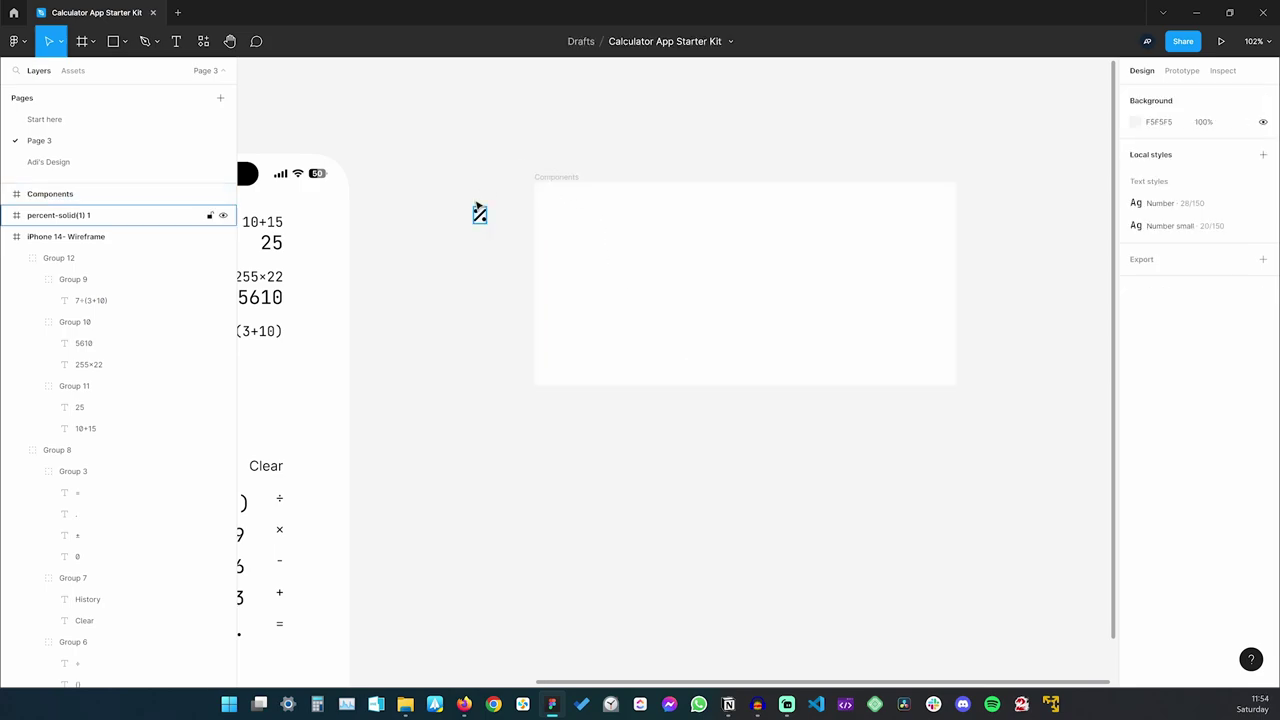
# Move the percent icon into the upper part of the Components frame
pyautogui.moveTo(478, 213); pyautogui.dragTo(645, 236)
pyautogui.click(711, 326)
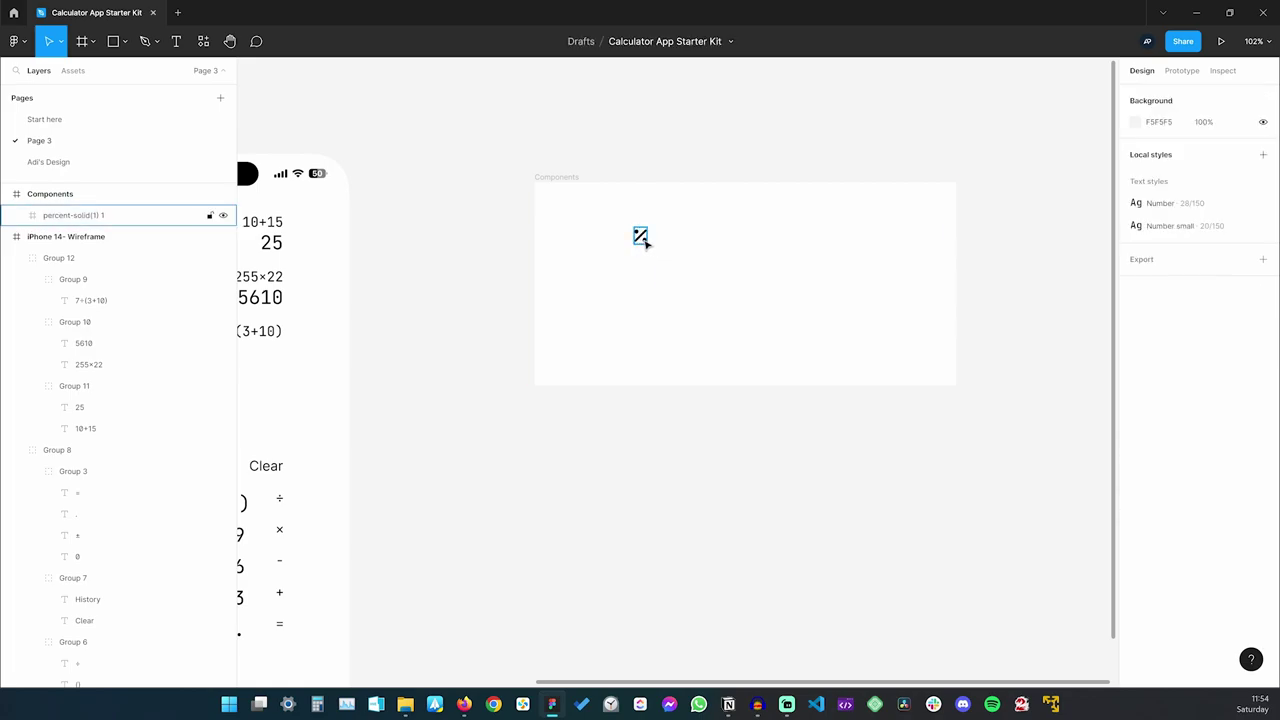
pyautogui.scroll(5, 643, 233)
pyautogui.scroll(-3, 643, 250)
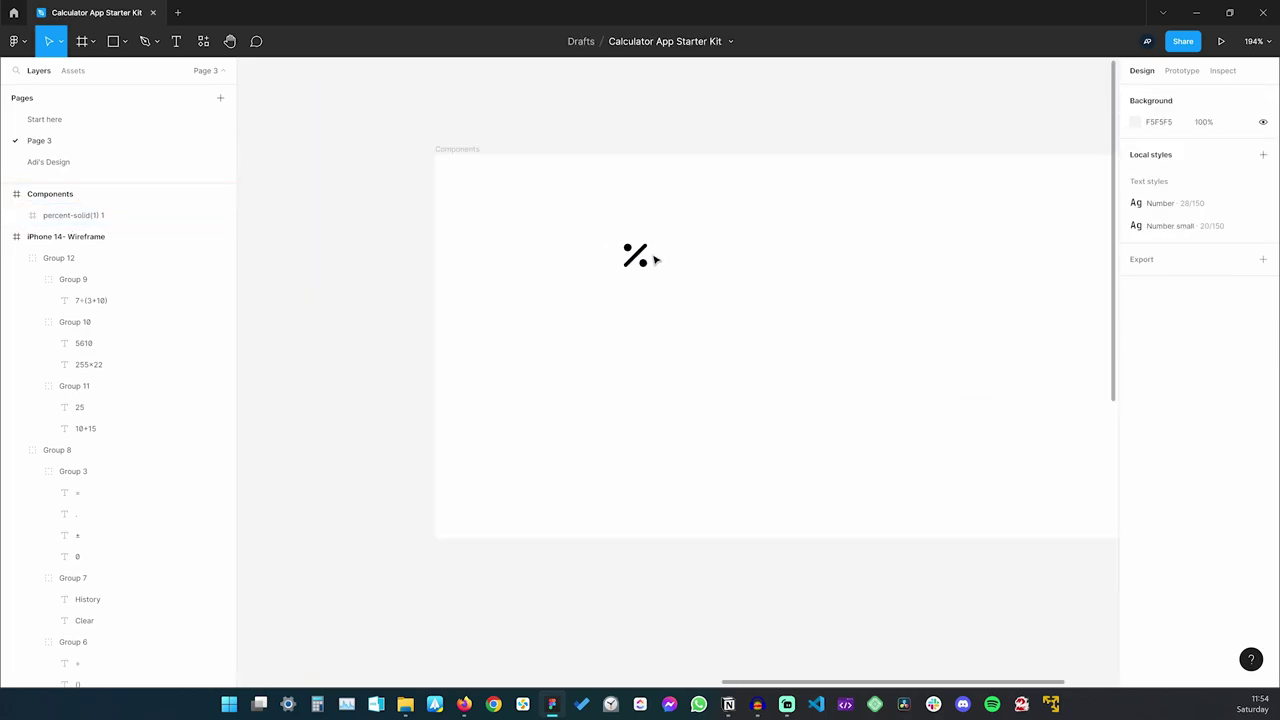
# Move the percent icon to X 40, Y 30 inside the Components frame
pyautogui.click(641, 257)
pyautogui.moveTo(643, 259); pyautogui.dragTo(523, 219)
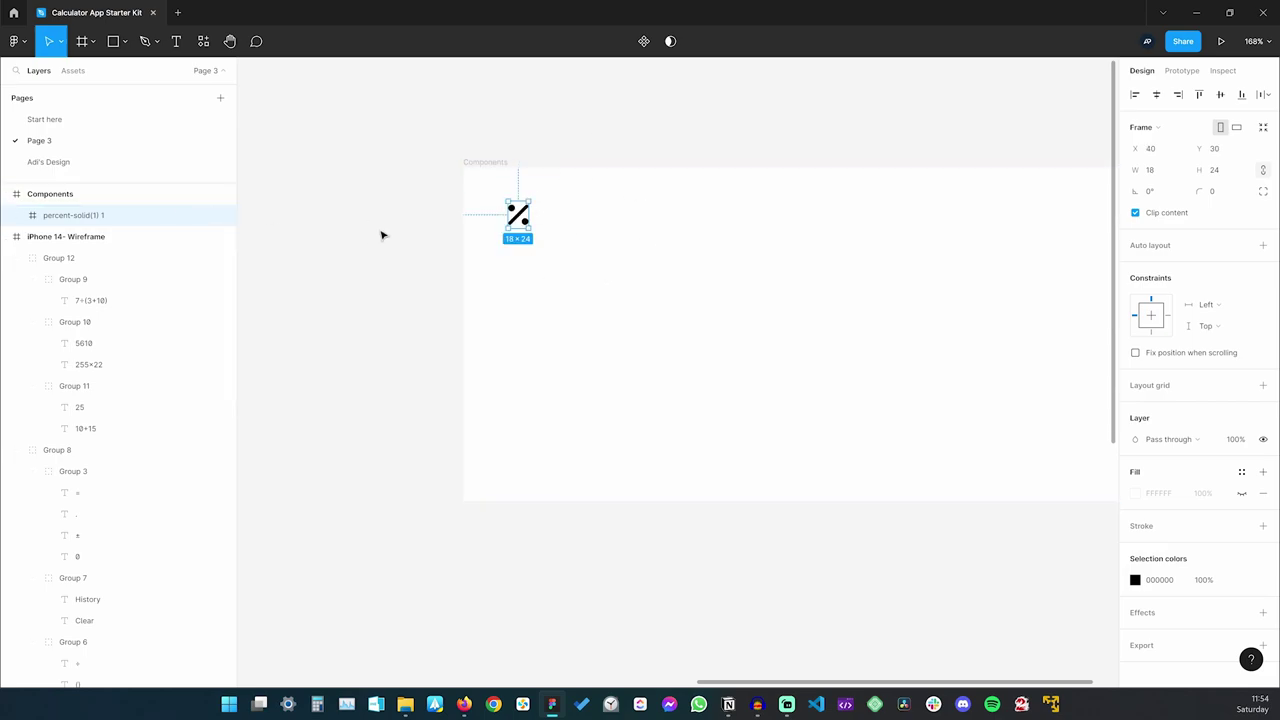
# Rename the percent icon as icon/percent and turn it into a component
pyautogui.hotkey('ctrl', 'r')
pyautogui.write('icon')
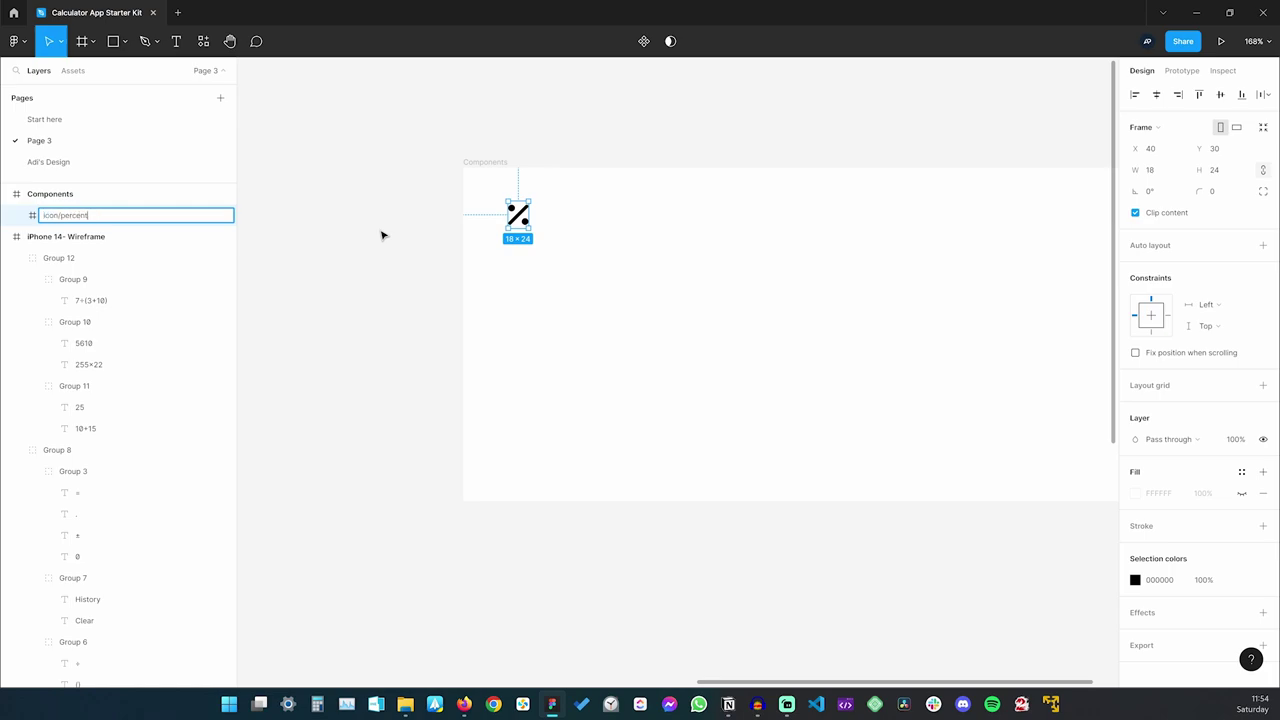
pyautogui.press('Return')
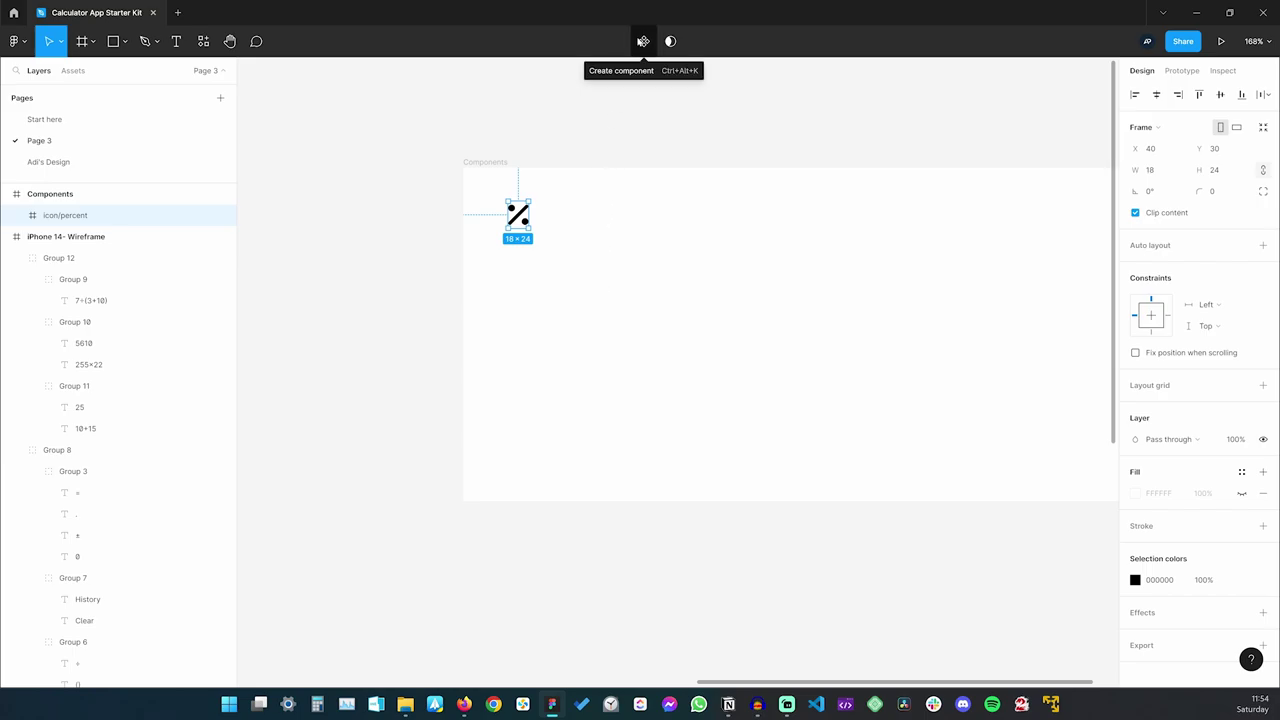
pyautogui.click(643, 41)
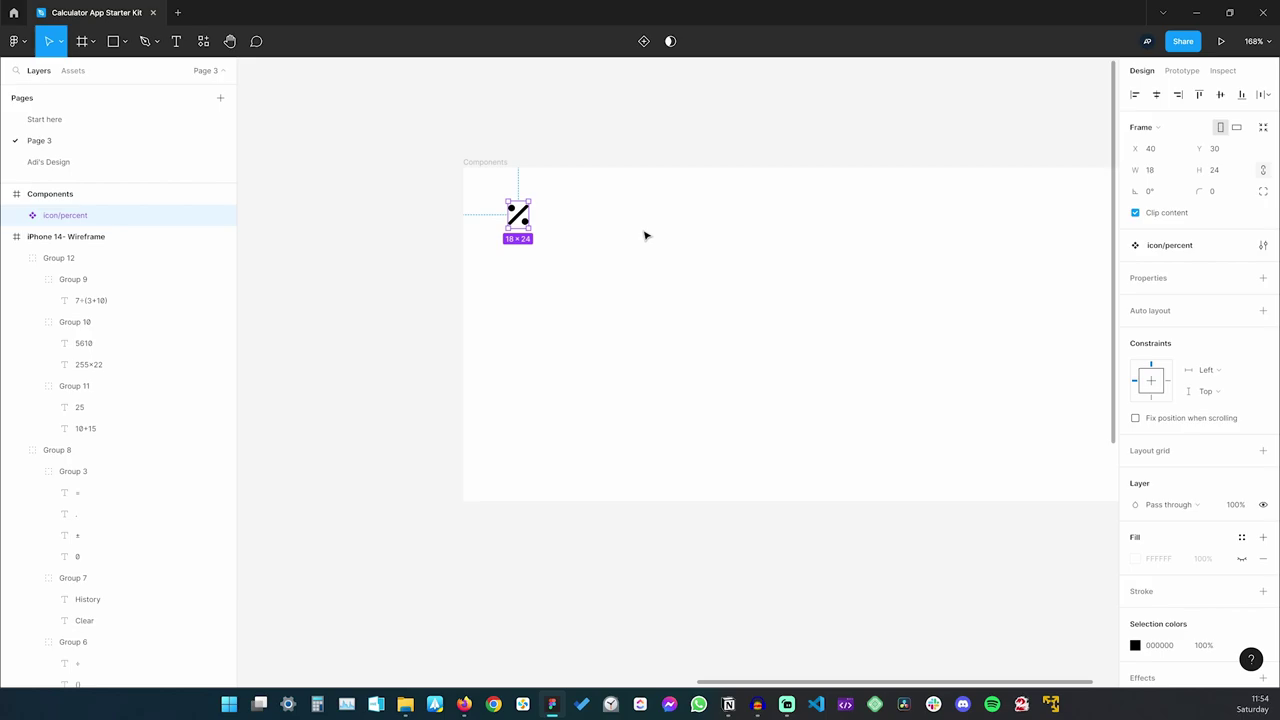
# Try to widen the icon/percent component to 23 × 24, and undo the resize
pyautogui.scroll(5, 523, 229)
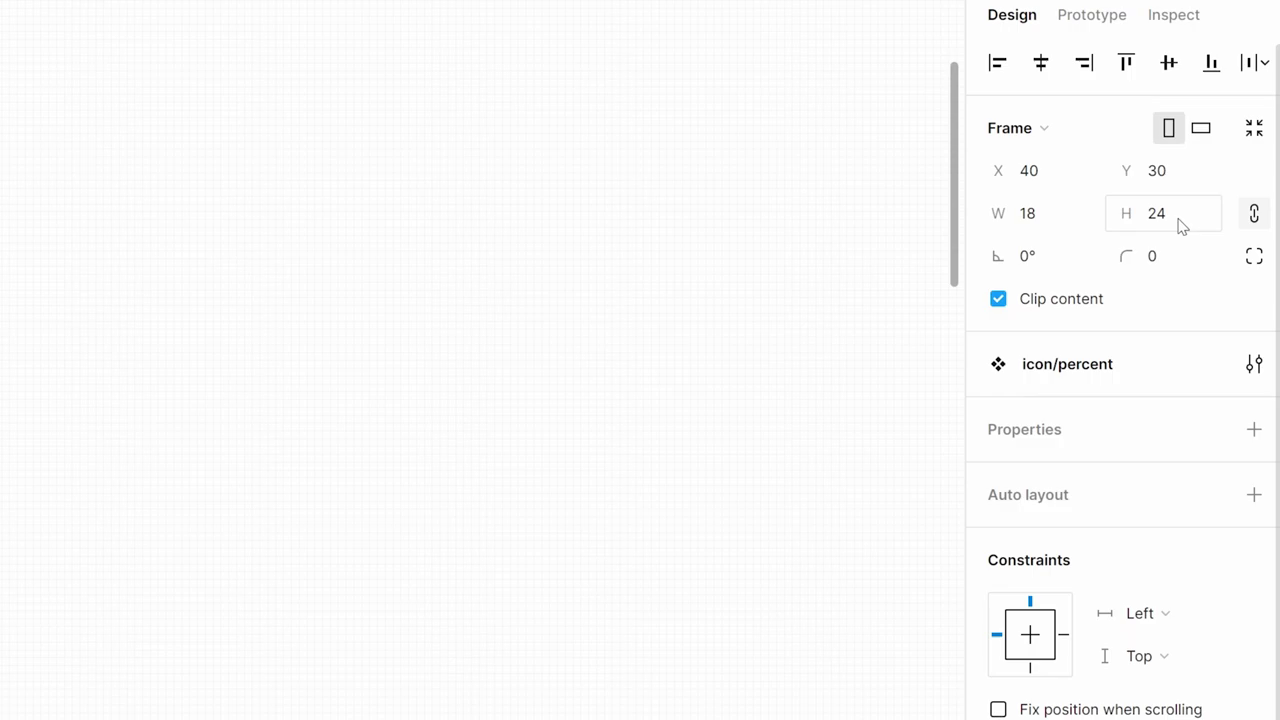
pyautogui.moveTo(537, 204); pyautogui.dragTo(557, 205)
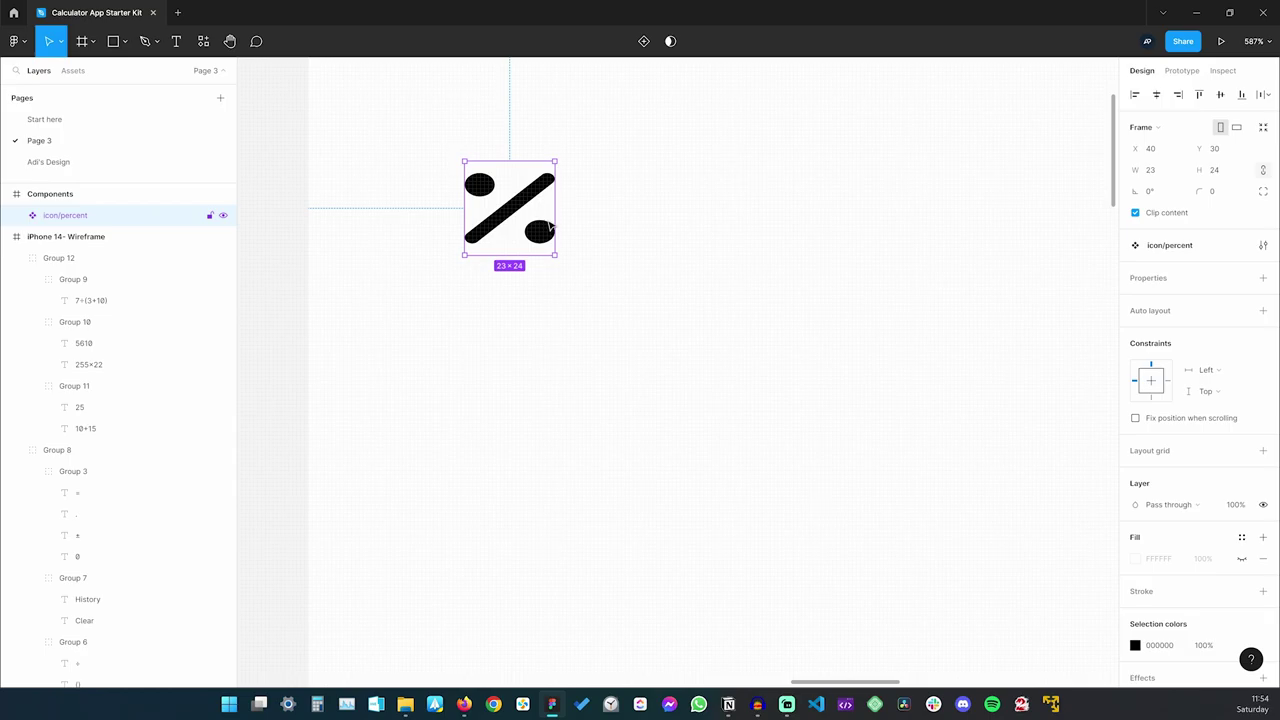
pyautogui.hotkey('ctrl', 'z')
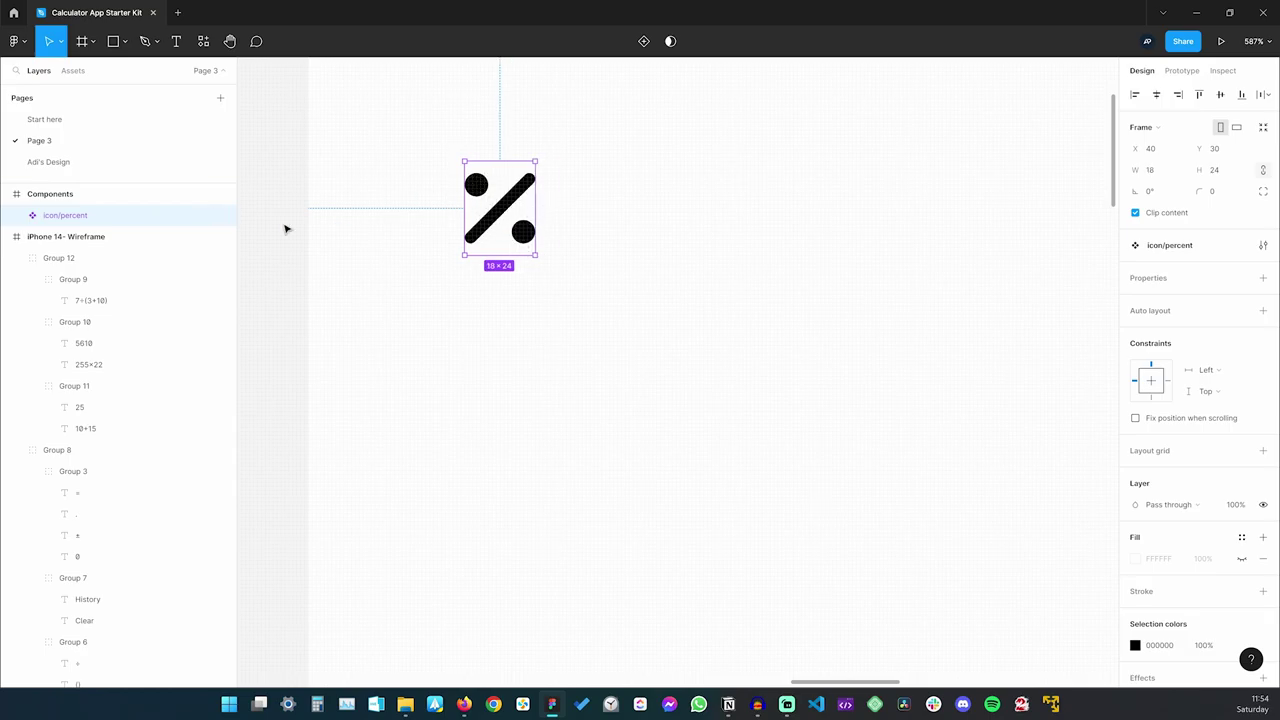
# Set the constraints of the Vector inside the icon/percent component to Left and Top
pyautogui.click(17, 216)
pyautogui.click(85, 237)
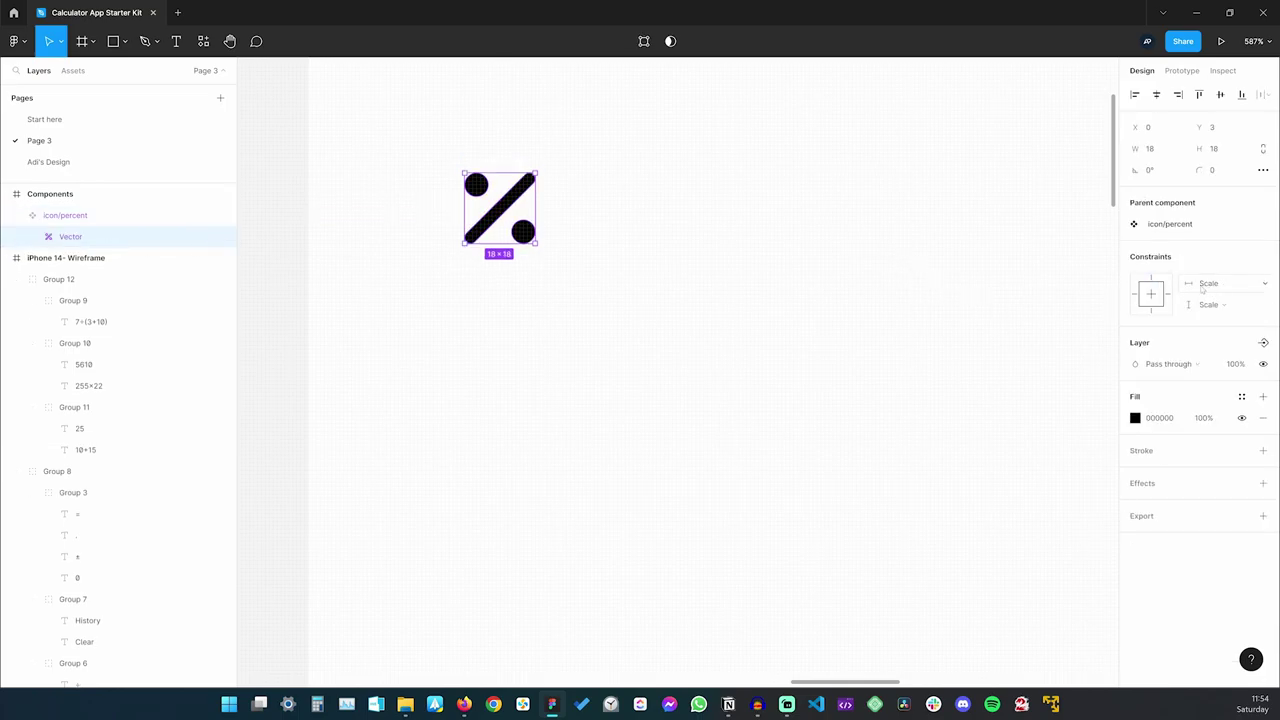
pyautogui.click(1151, 278)
pyautogui.moveTo(537, 205); pyautogui.dragTo(549, 204)
pyautogui.hotkey('ctrl', 'z')
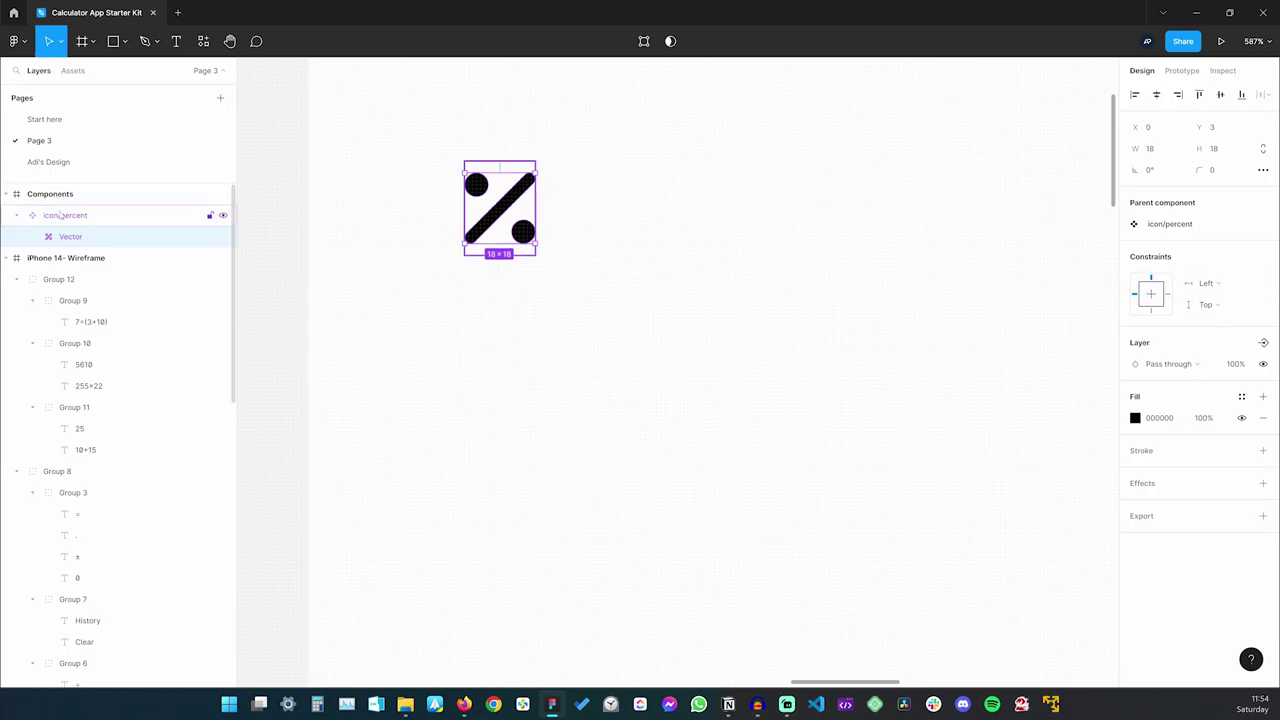
# Widen the icon/percent component to 24 × 24 and centre its Vector horizontally within it
pyautogui.click(205, 215)
pyautogui.moveTo(537, 205); pyautogui.dragTo(557, 204)
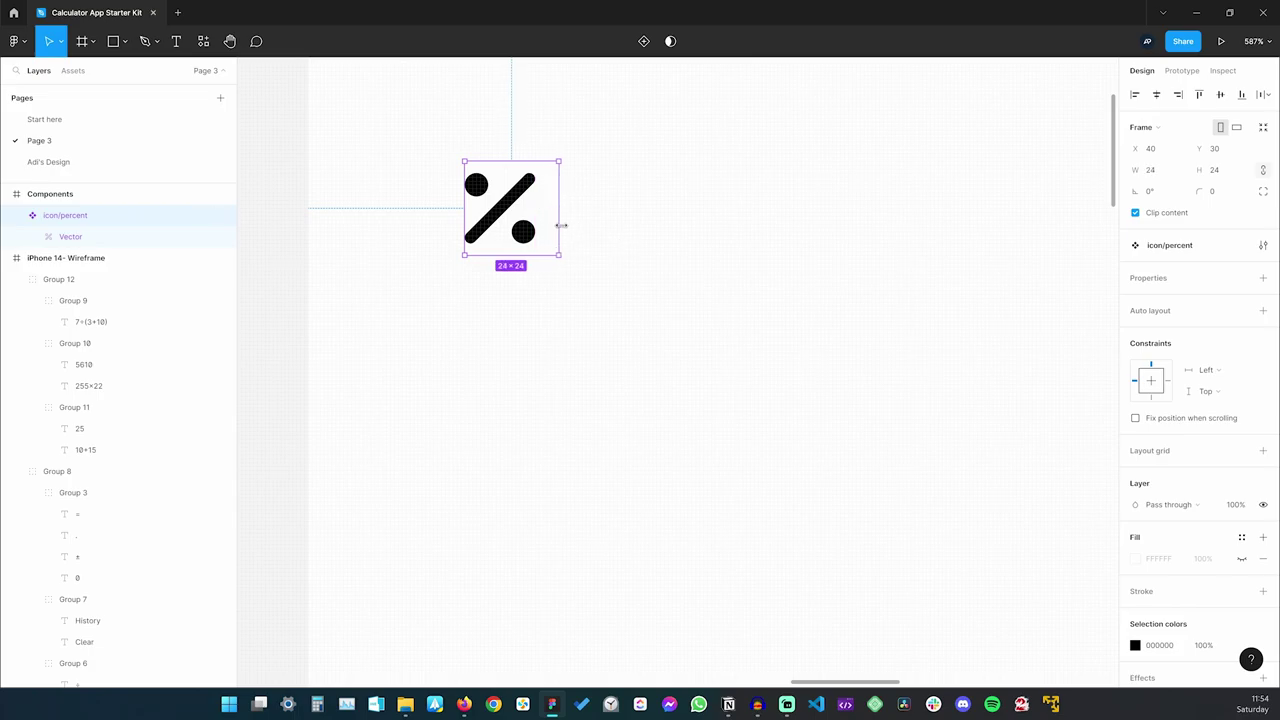
pyautogui.click(510, 207)
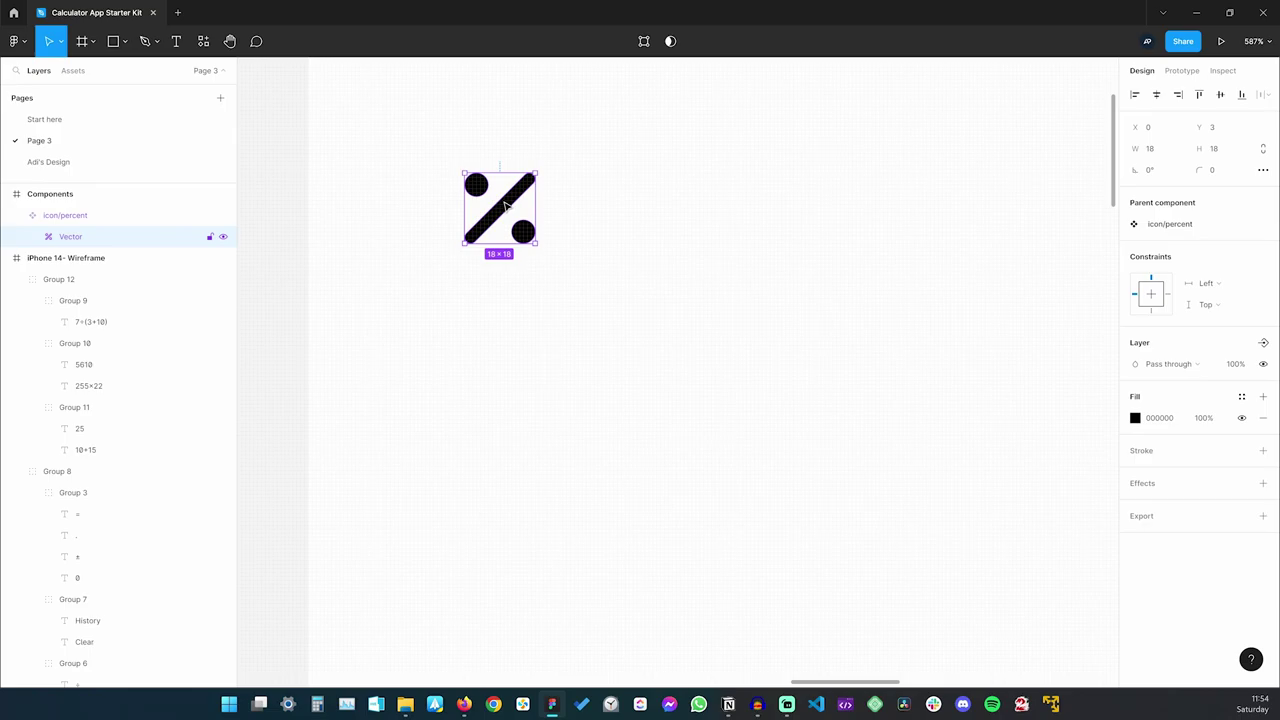
pyautogui.click(1156, 94)
pyautogui.click(735, 267)
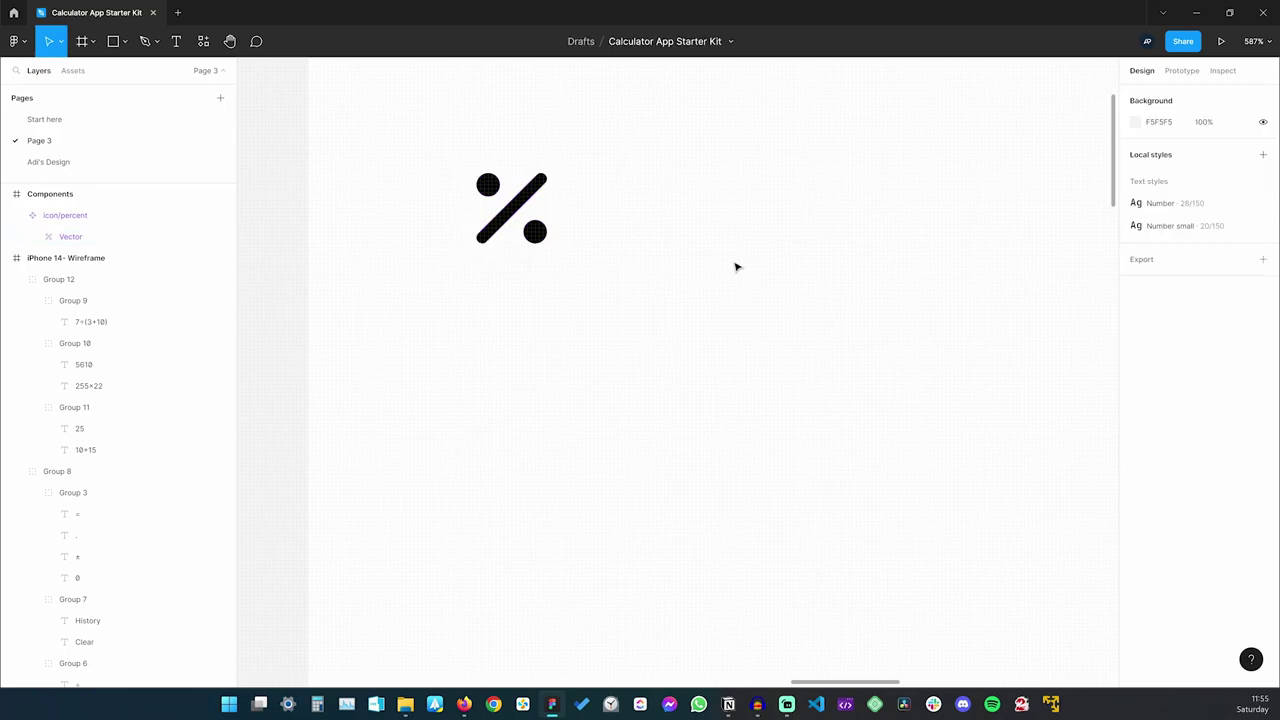
pyautogui.click(510, 222)
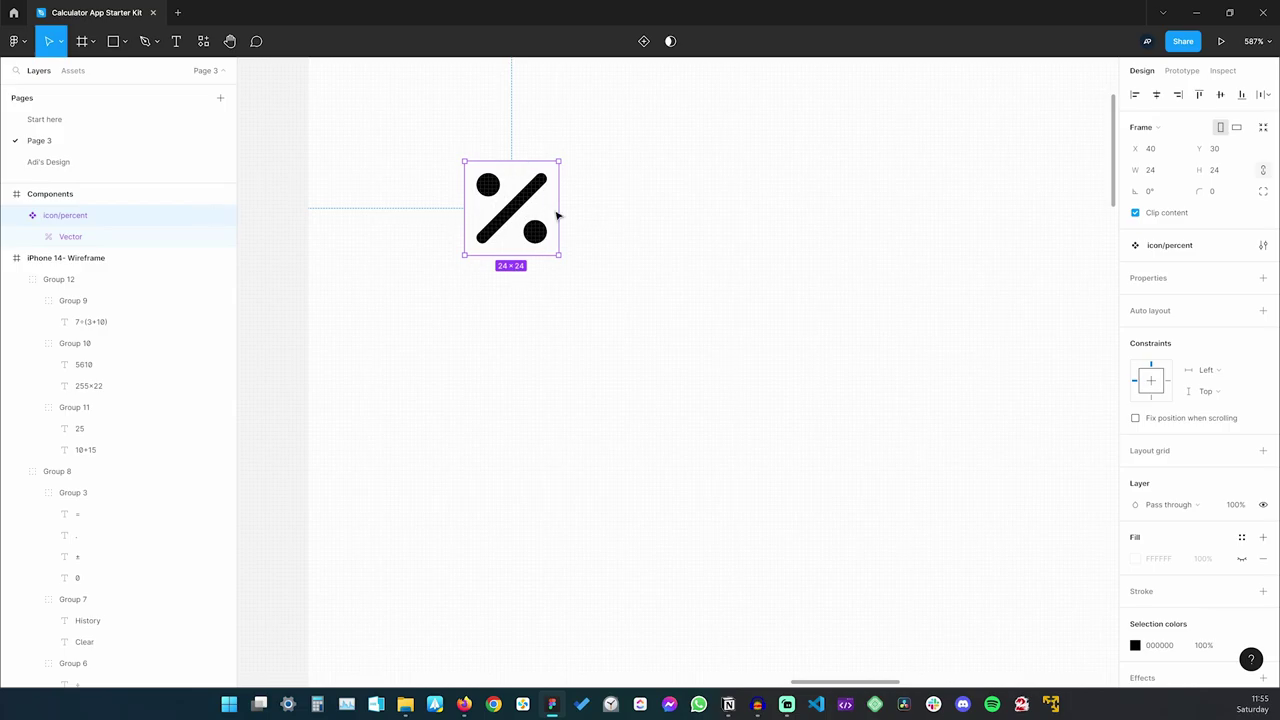
pyautogui.click(665, 315)
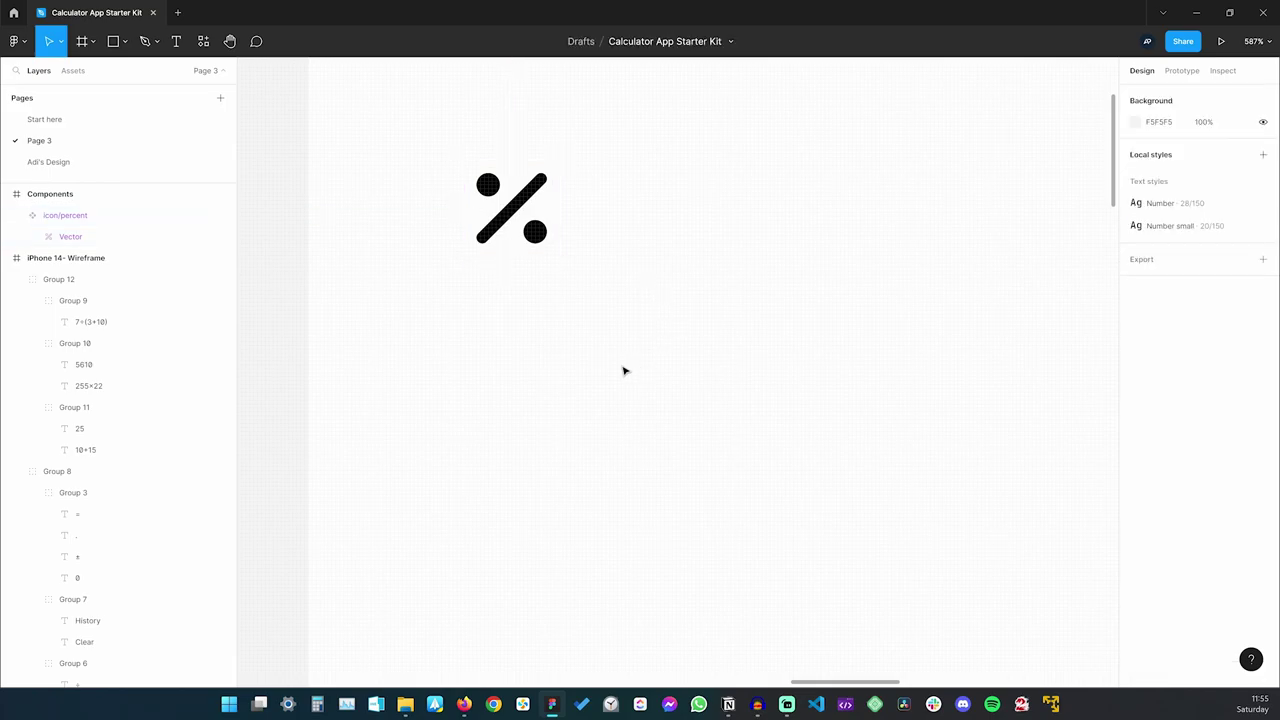
# Review the operator symbols on the duplicate wireframe's keypad and compare them with the contents of the Components frame
pyautogui.scroll(-3, 623, 360)
pyautogui.scroll(-3, 650, 320)
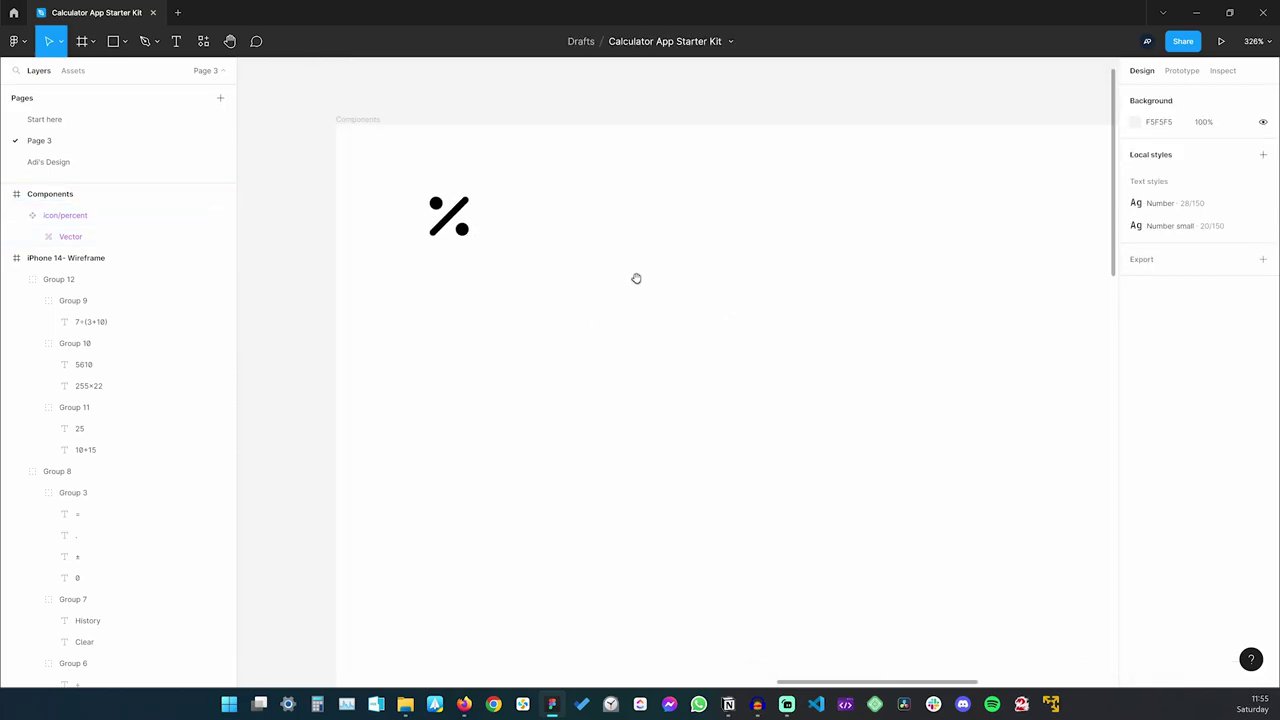
pyautogui.hscroll(2, 586, 311)
pyautogui.scroll(-1, 586, 311)
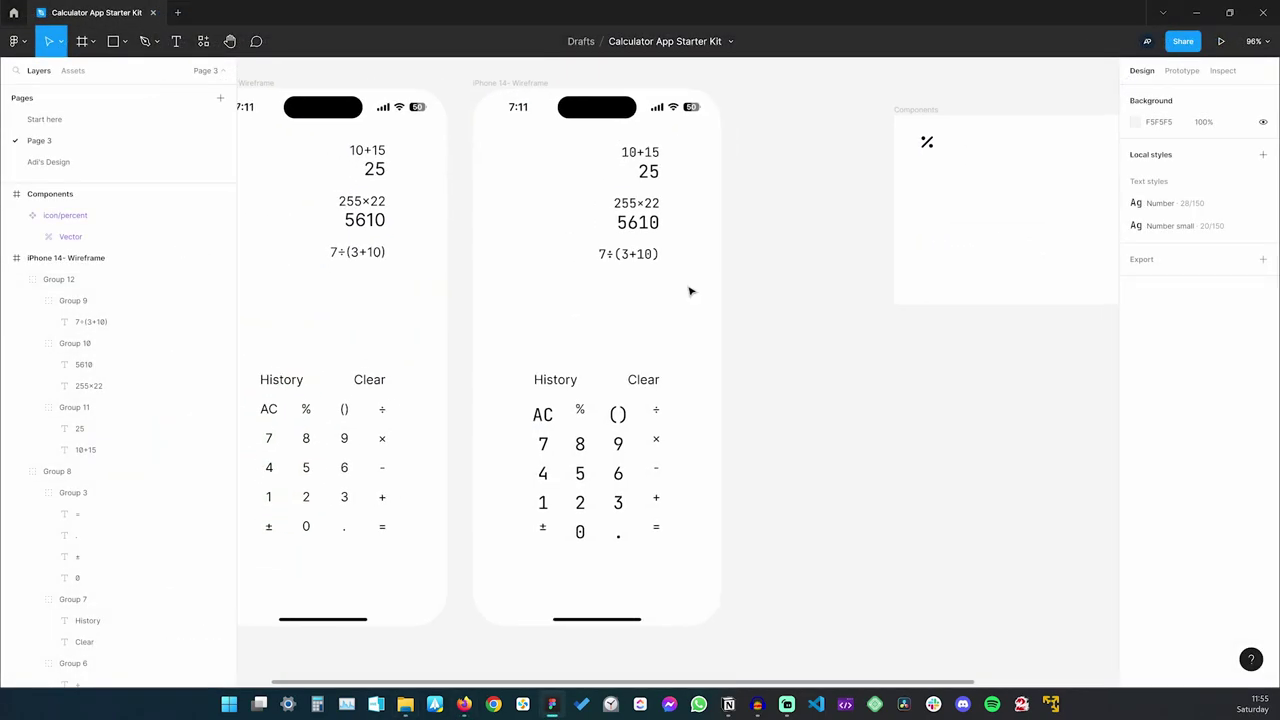
pyautogui.scroll(5, 657, 413)
pyautogui.doubleClick(657, 413)
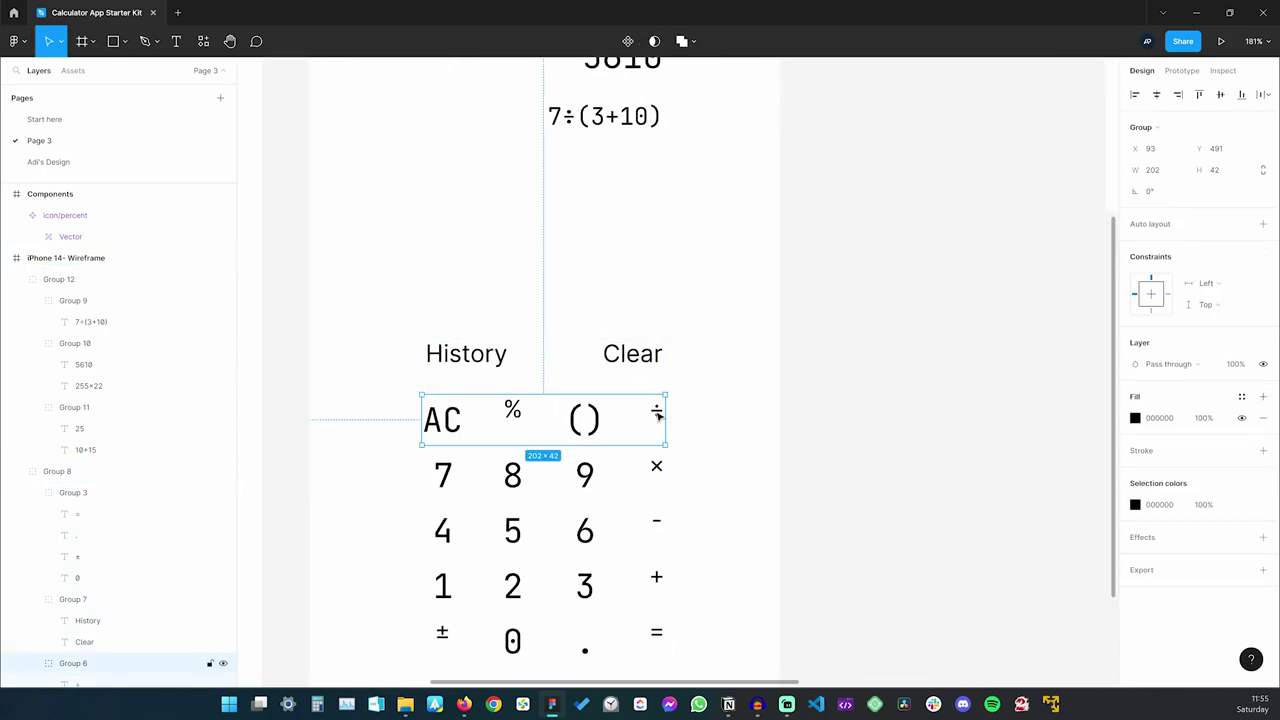
pyautogui.doubleClick(657, 413)
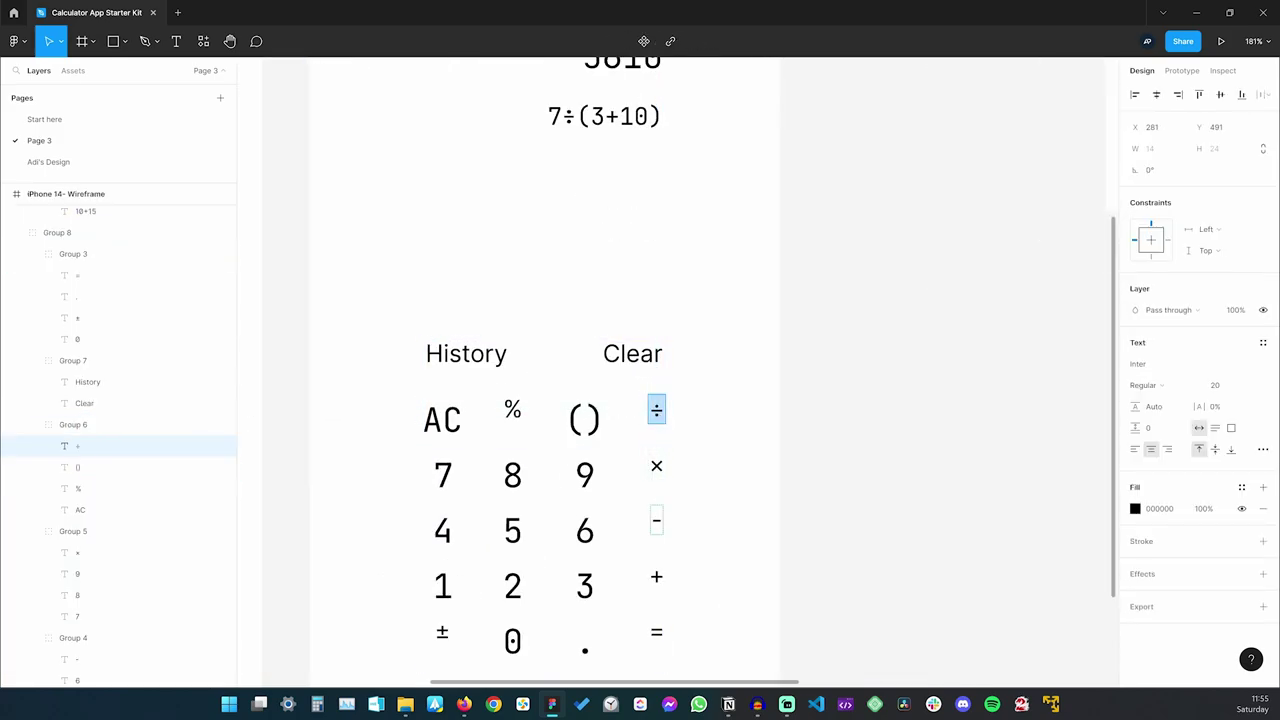
pyautogui.click(656, 520)
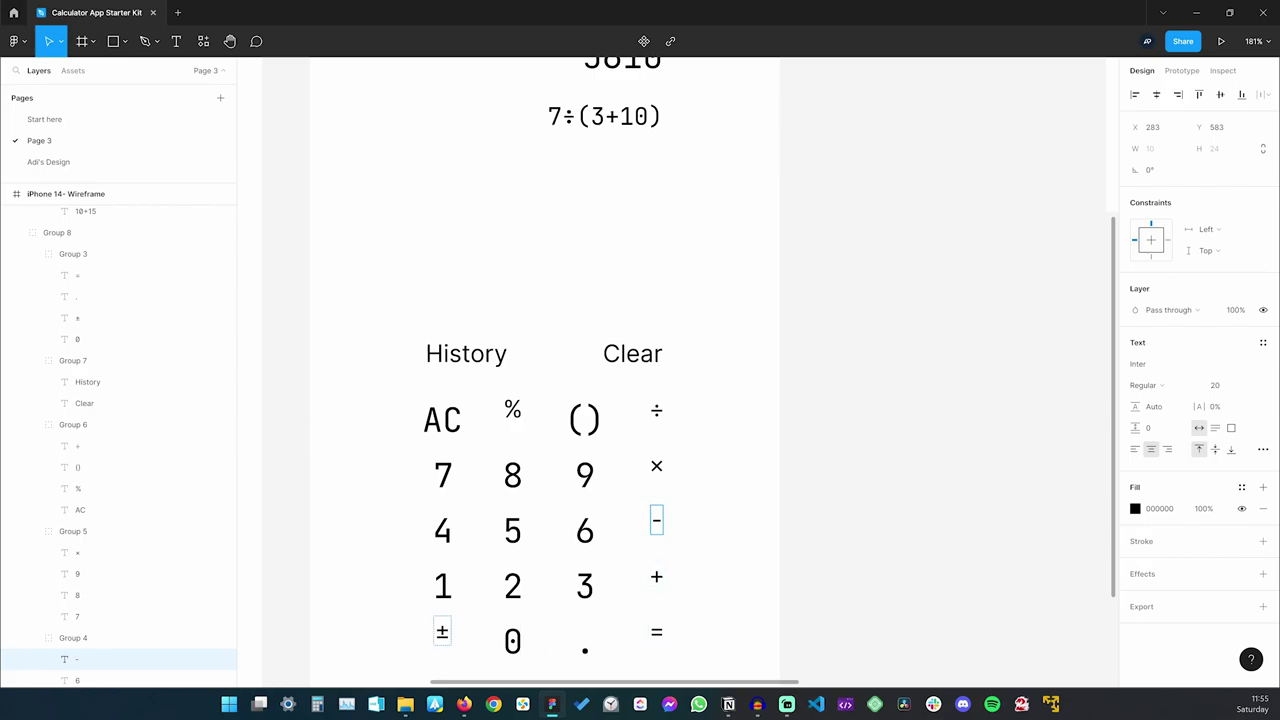
pyautogui.click(869, 246)
pyautogui.scroll(-3, 869, 246)
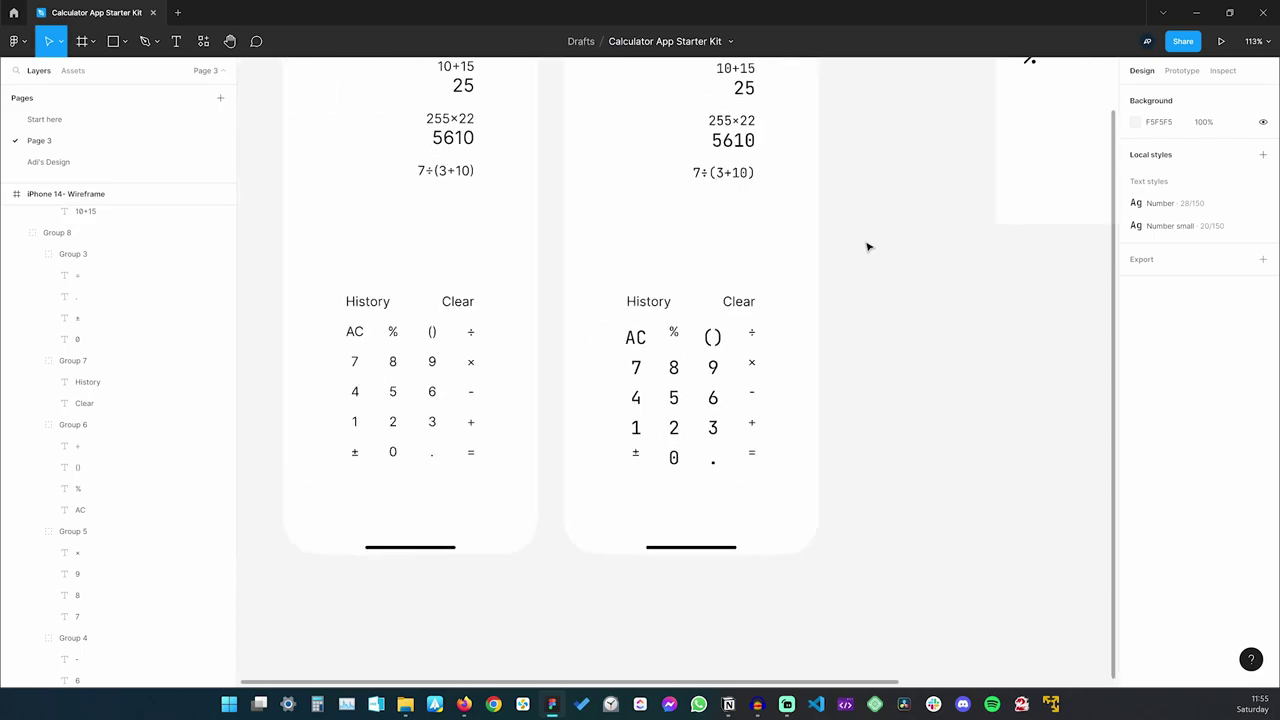
pyautogui.moveTo(831, 206); pyautogui.dragTo(523, 340)
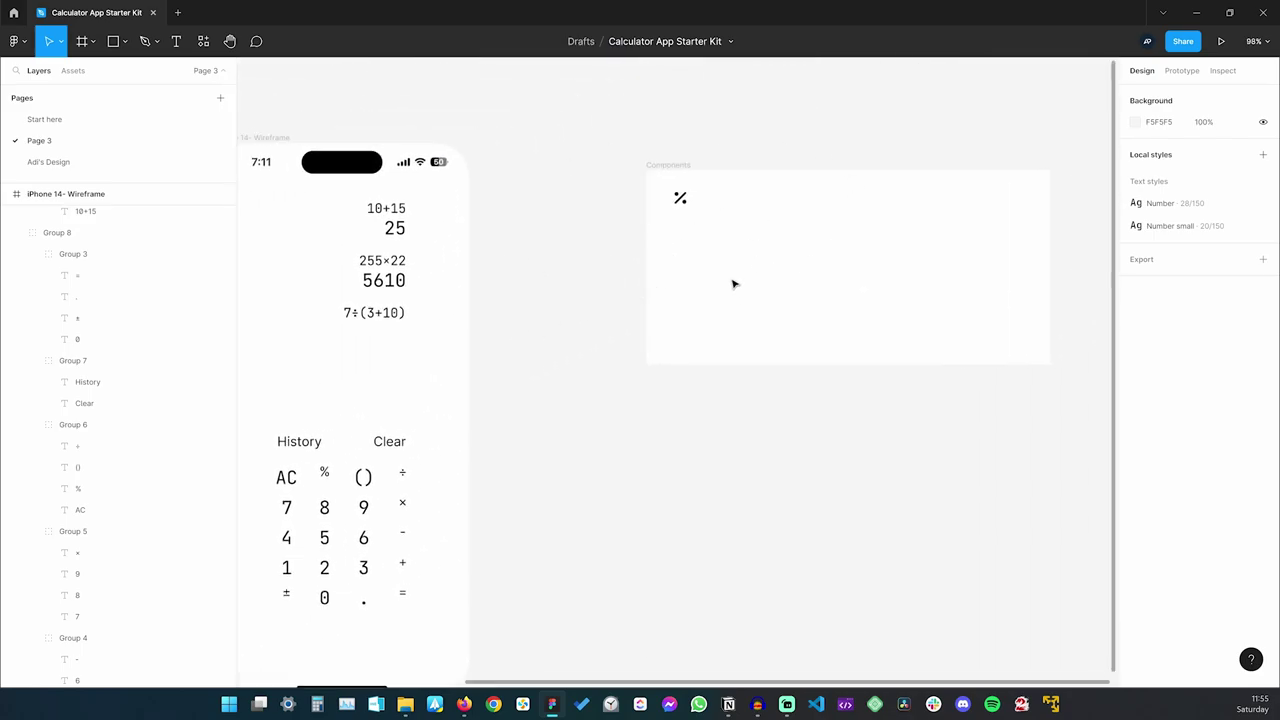
pyautogui.click(681, 199)
pyautogui.click(686, 247)
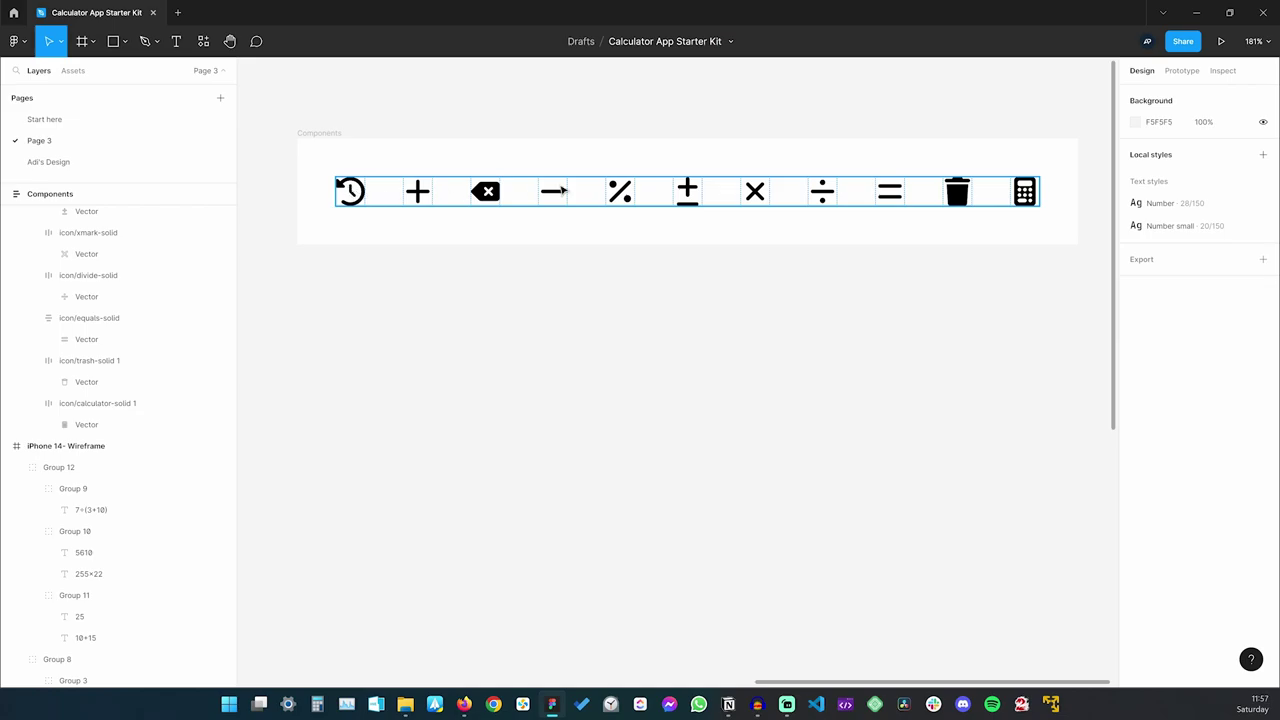
# Inspect the frame size and auto layout of the clock, plus, minus, percent and plus-minus icons in the Components frame
pyautogui.scroll(5, 418, 200)
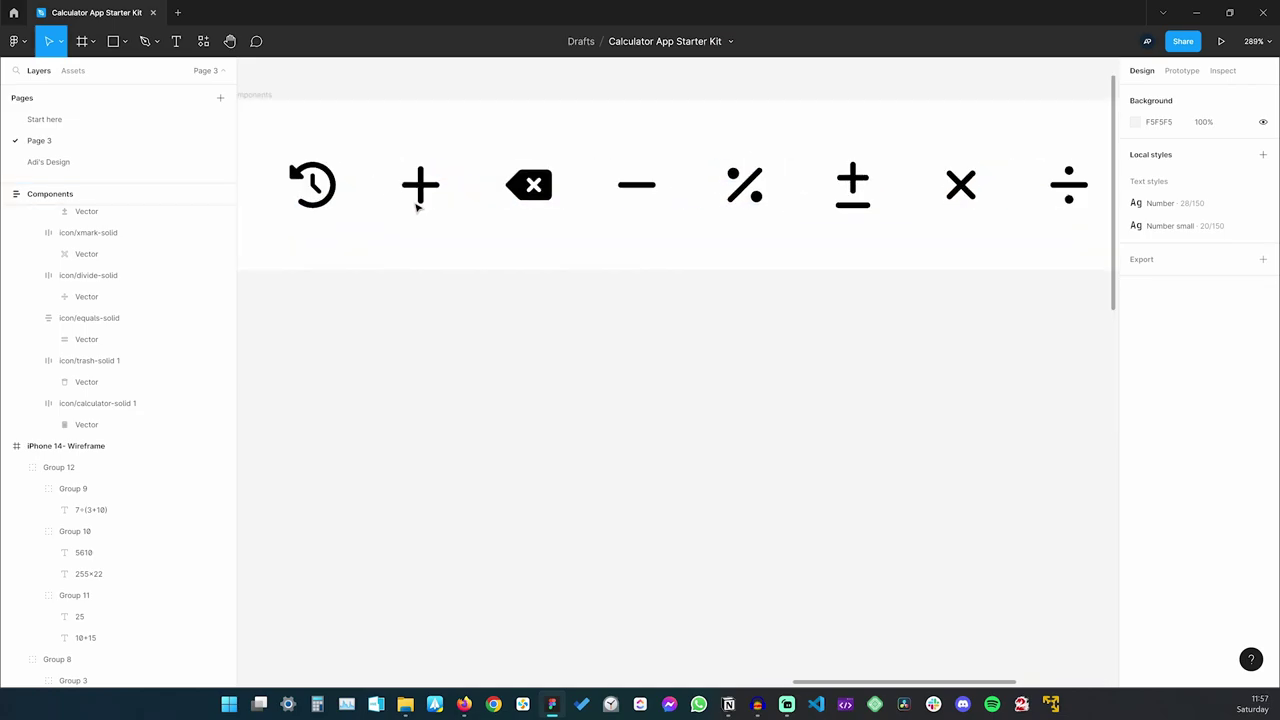
pyautogui.hscroll(-2, 420, 198)
pyautogui.doubleClick(343, 200)
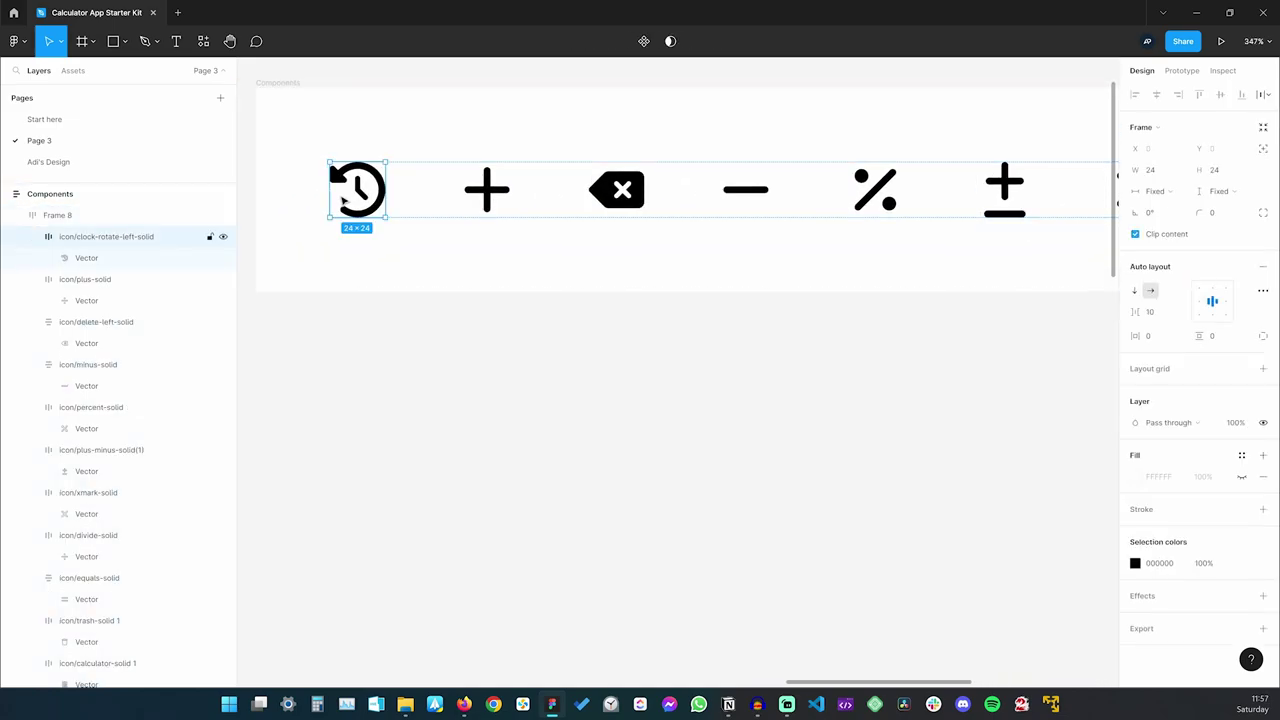
pyautogui.click(476, 201)
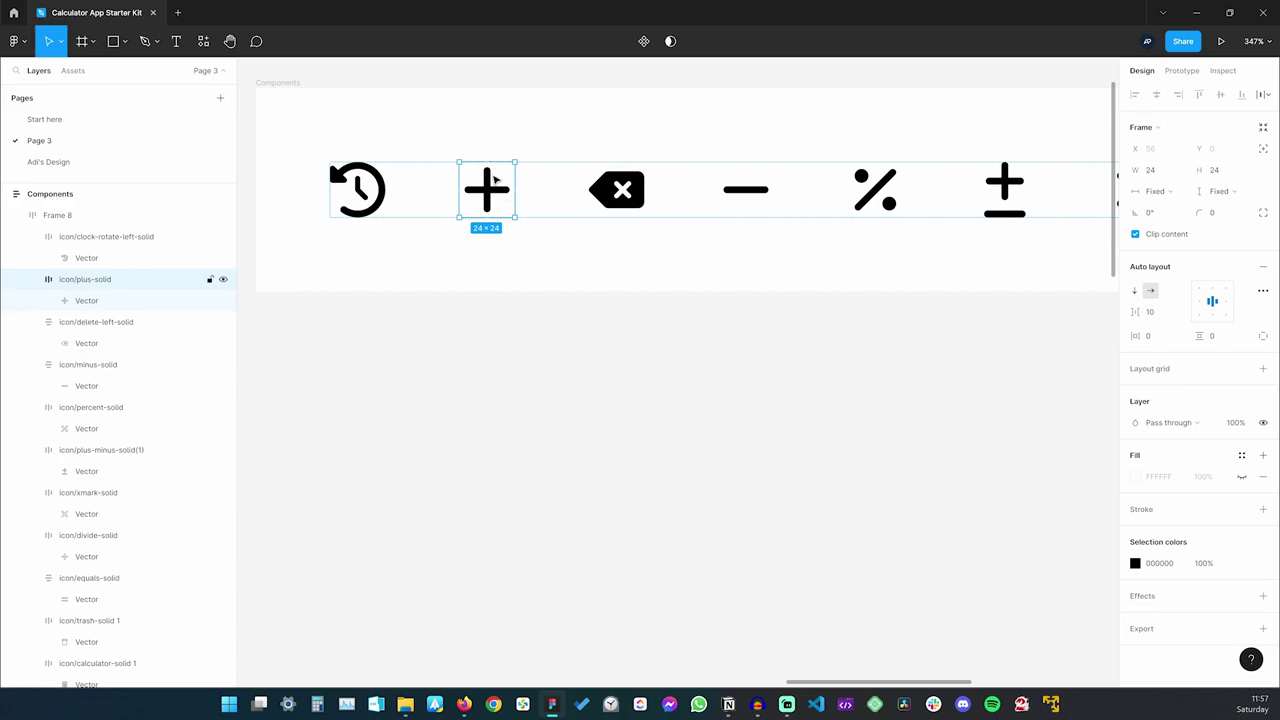
pyautogui.click(760, 196)
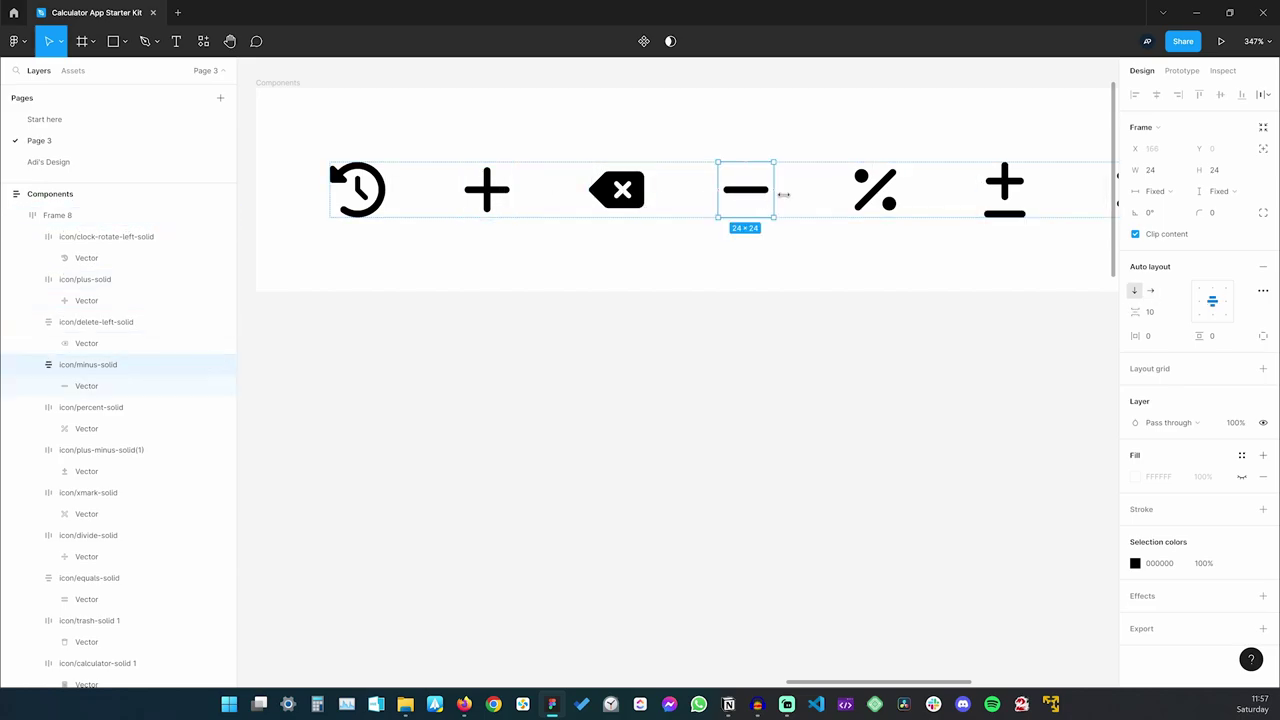
pyautogui.click(885, 200)
pyautogui.click(1010, 200)
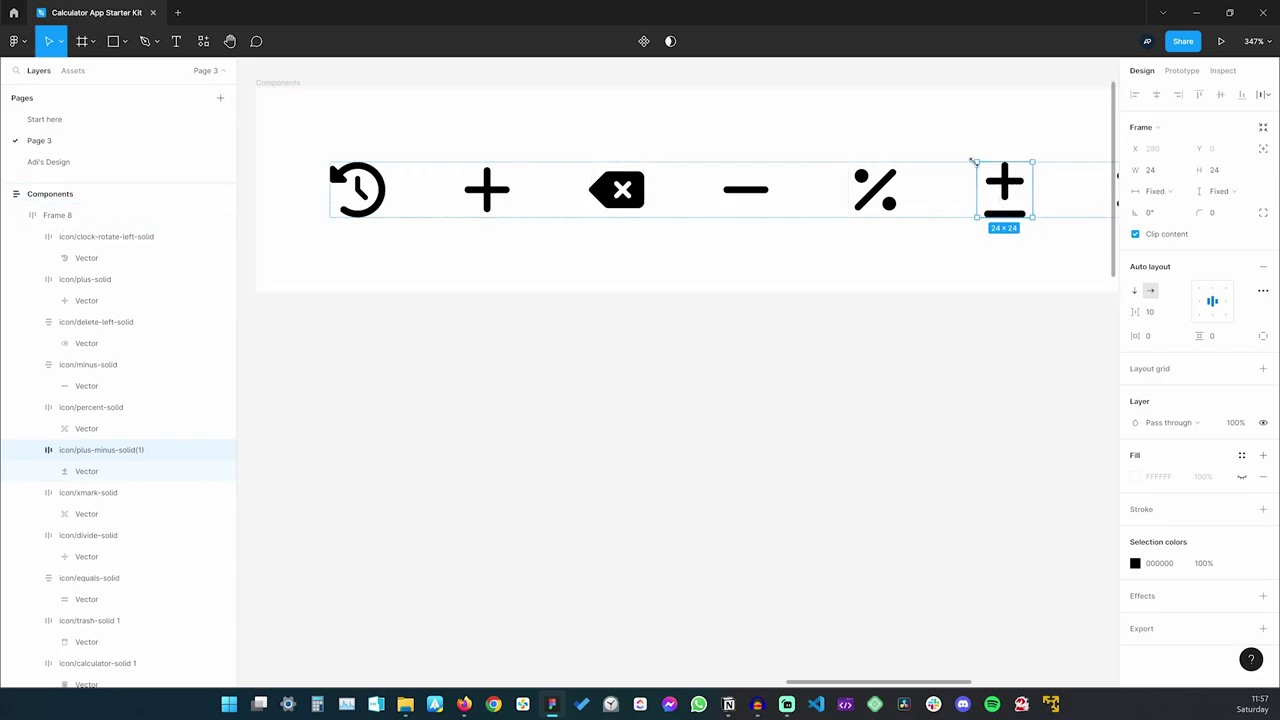
pyautogui.scroll(-5, 720, 324)
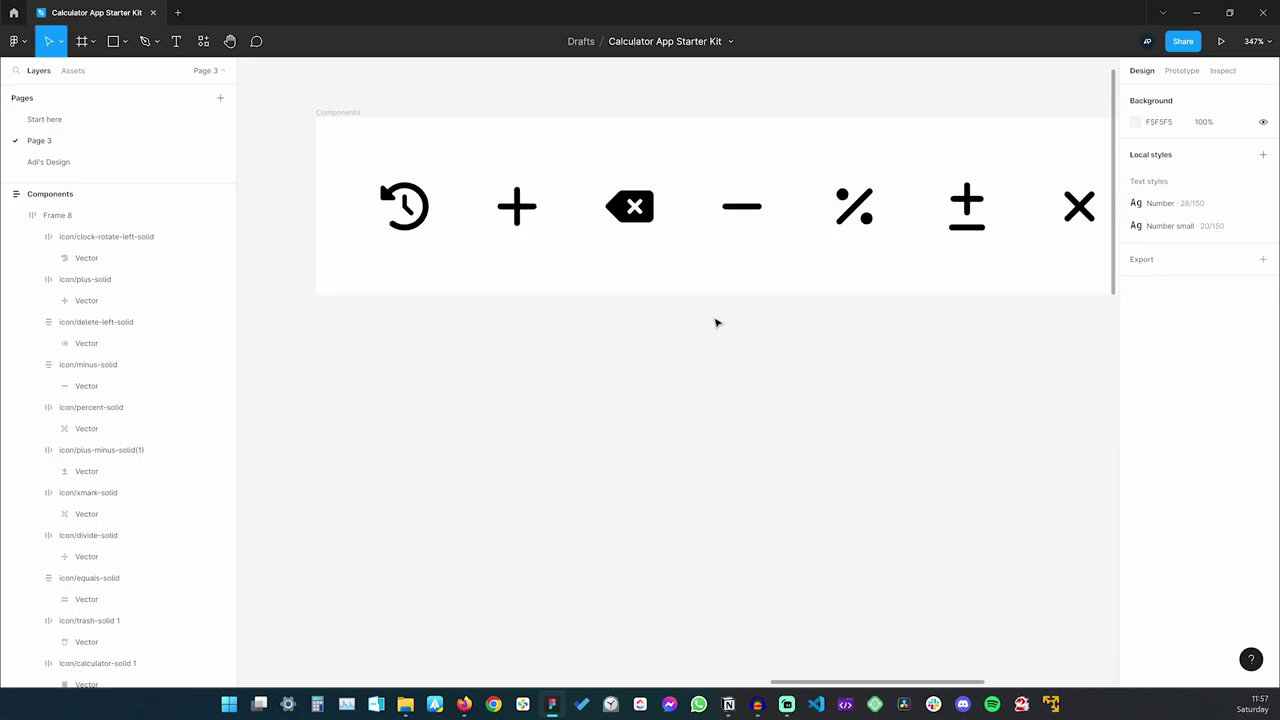
# Select all the icon frames in the Components frame and convert them into multiple separate components
pyautogui.click(594, 255)
pyautogui.click(536, 260)
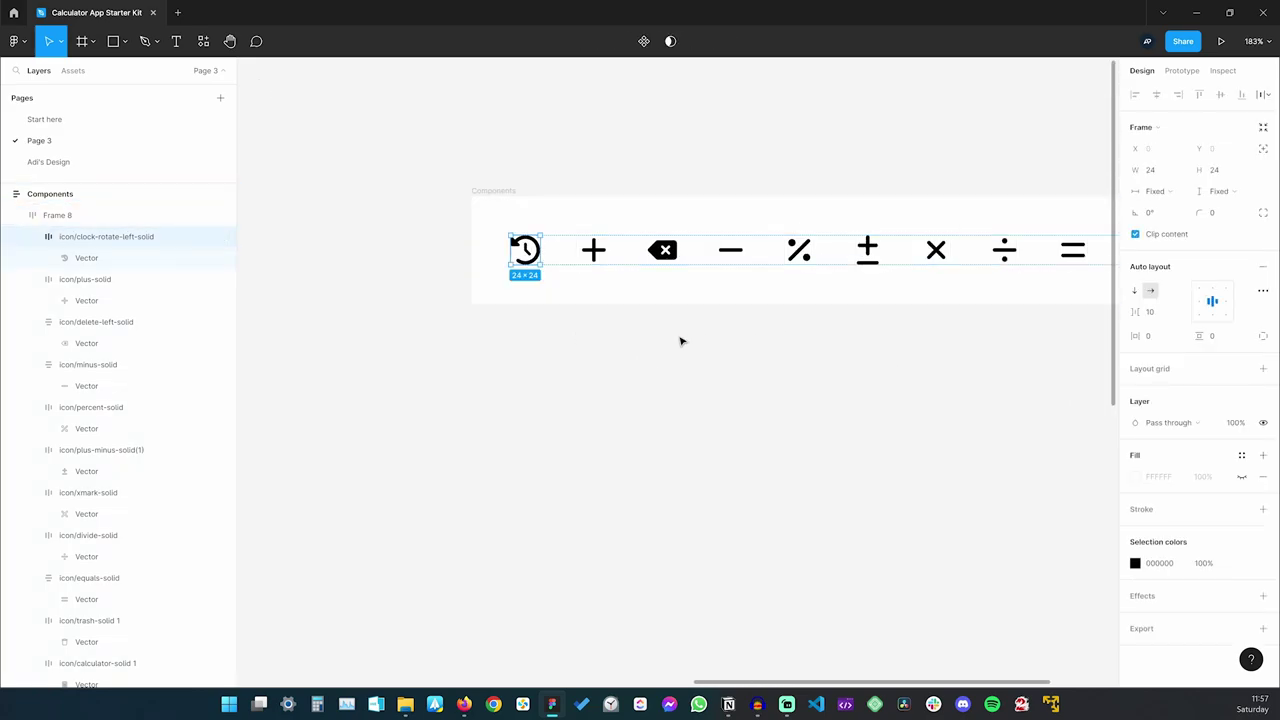
pyautogui.click(480, 277)
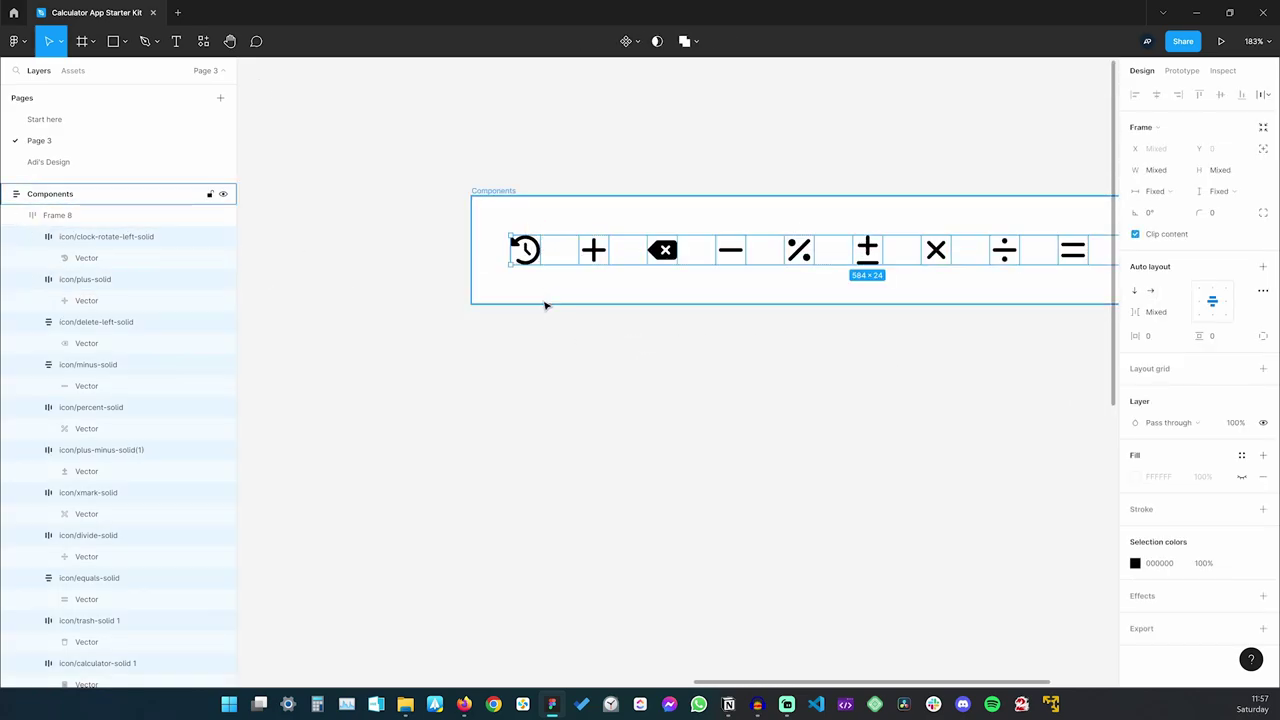
pyautogui.click(636, 41)
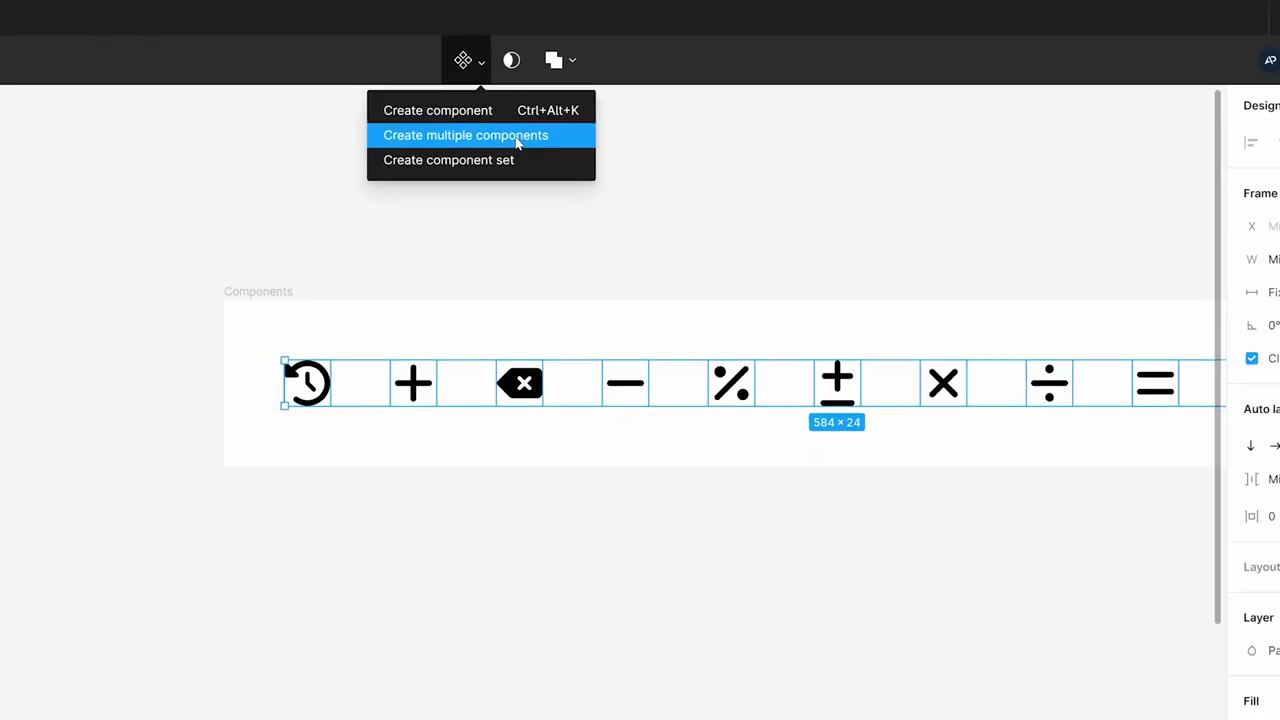
pyautogui.click(398, 178)
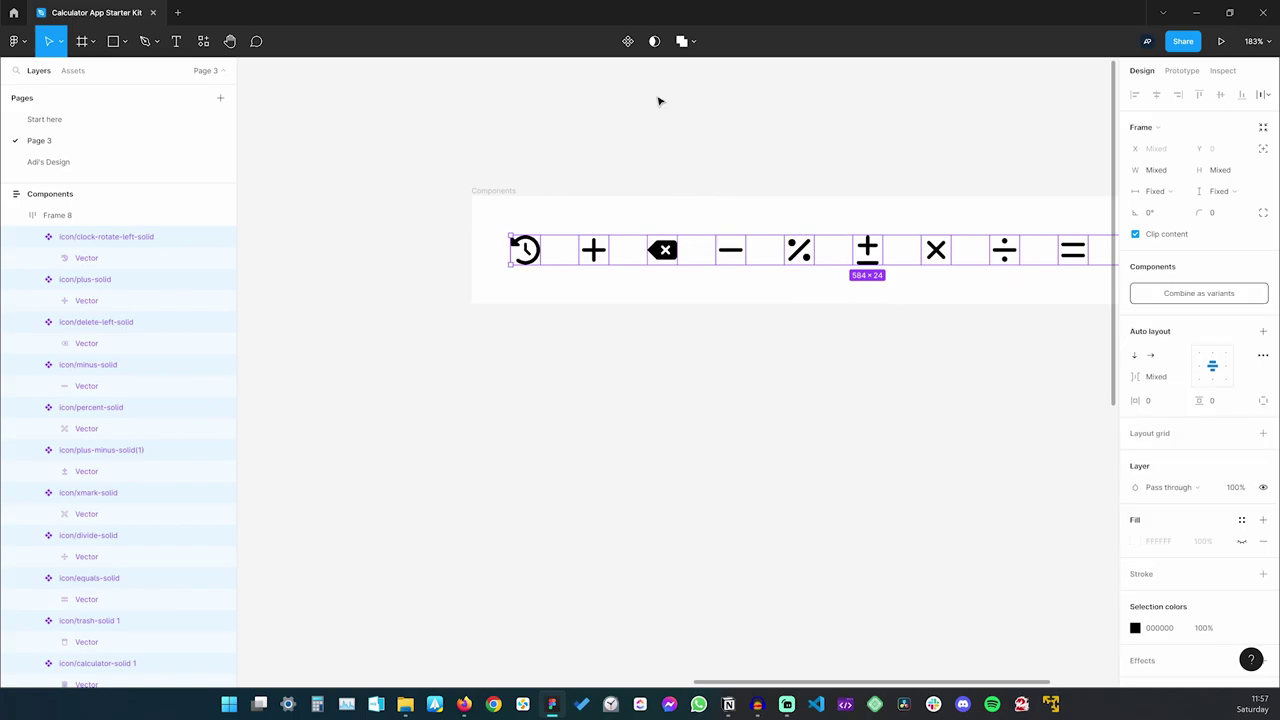
# Browse the file's local components in the icon group
pyautogui.hscroll(5, 628, 153)
pyautogui.scroll(-2, 628, 153)
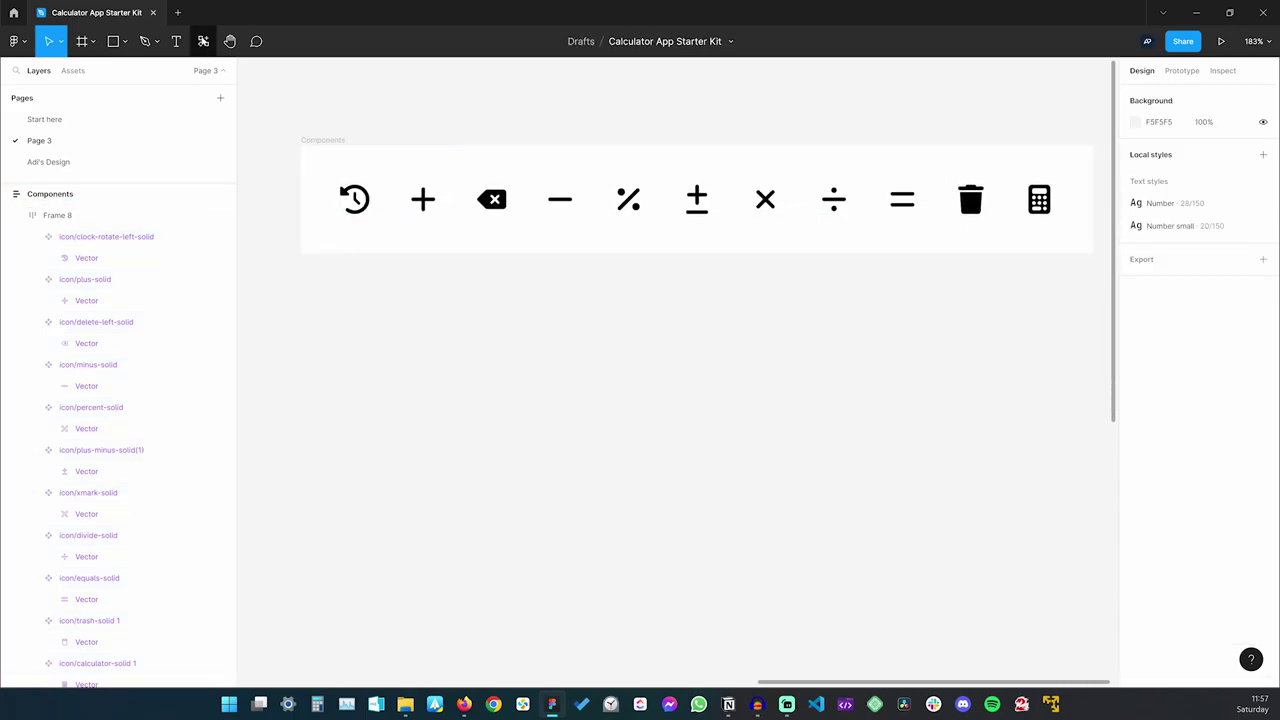
pyautogui.click(203, 42)
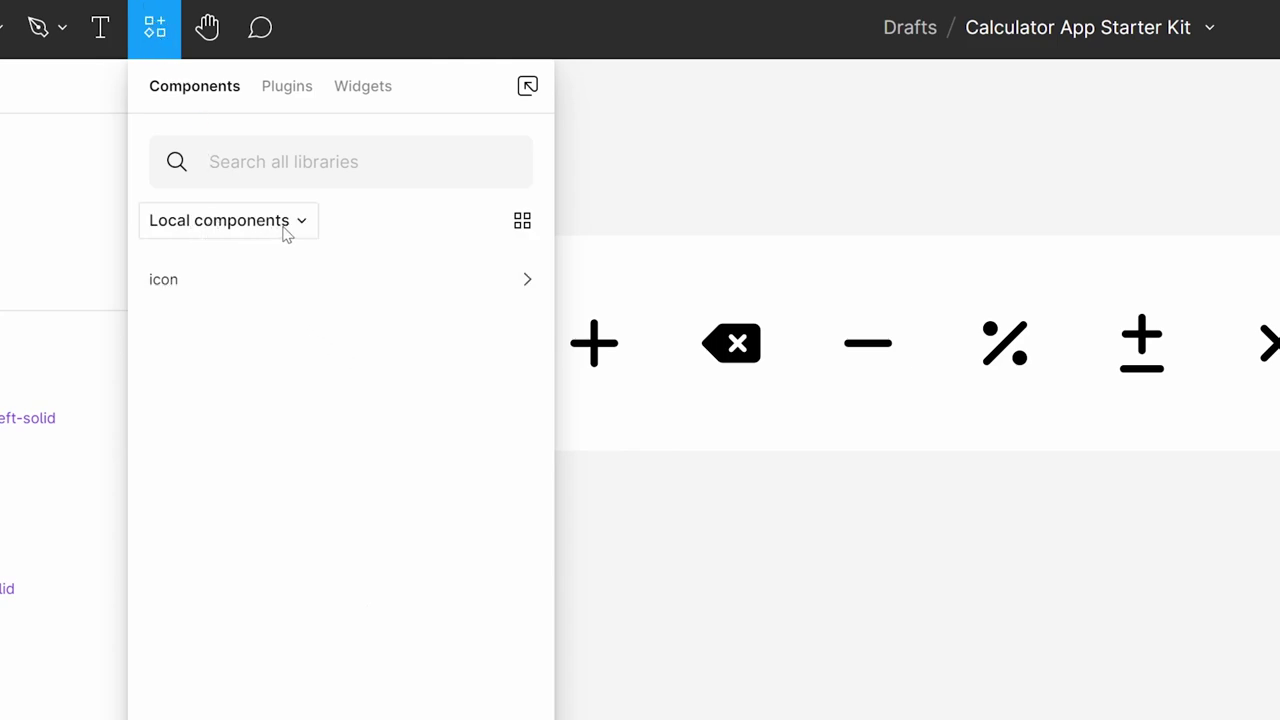
pyautogui.click(266, 280)
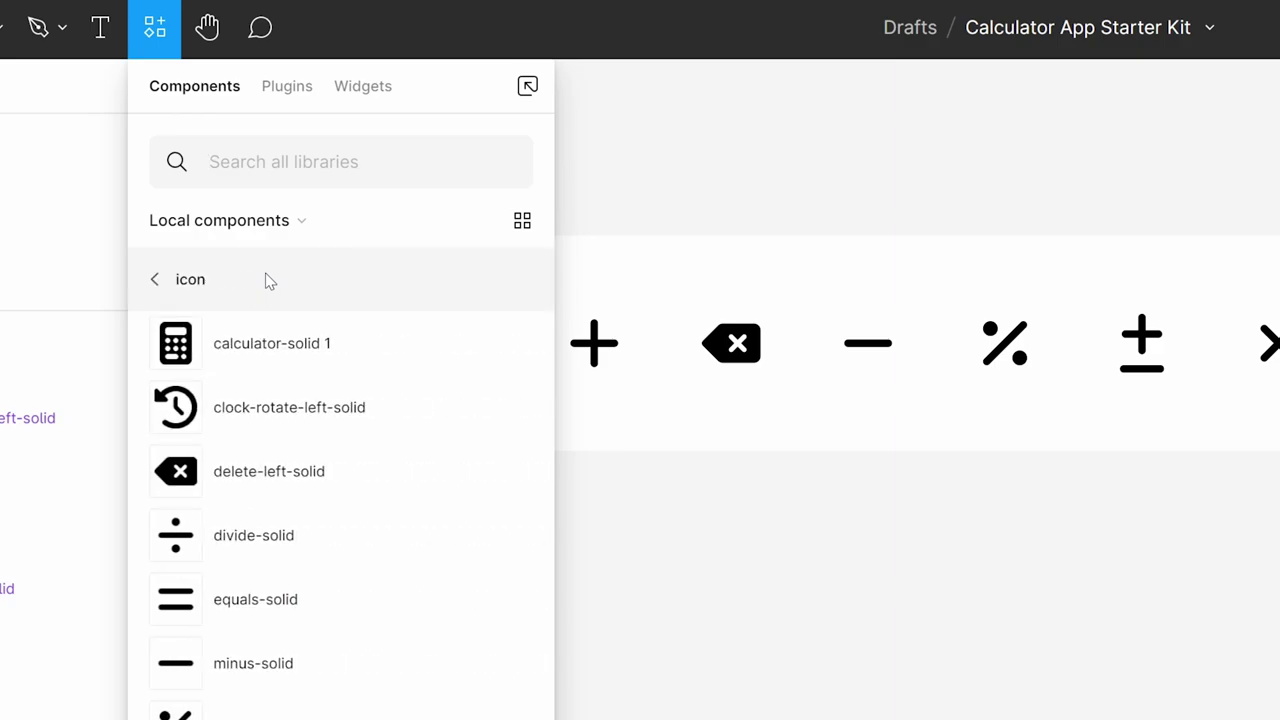
# Look further through the icon group's list of components and close the component browser
pyautogui.scroll(-1, 385, 440)
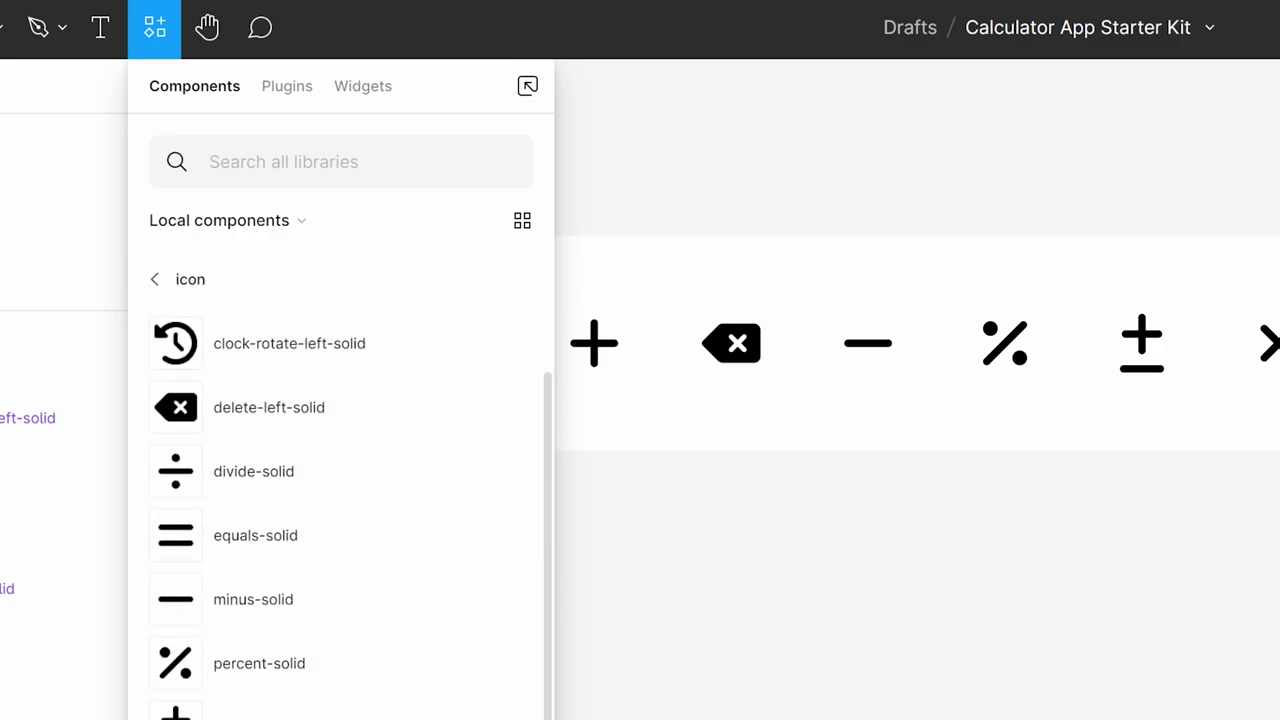
pyautogui.scroll(1, 390, 455)
pyautogui.click(794, 563)
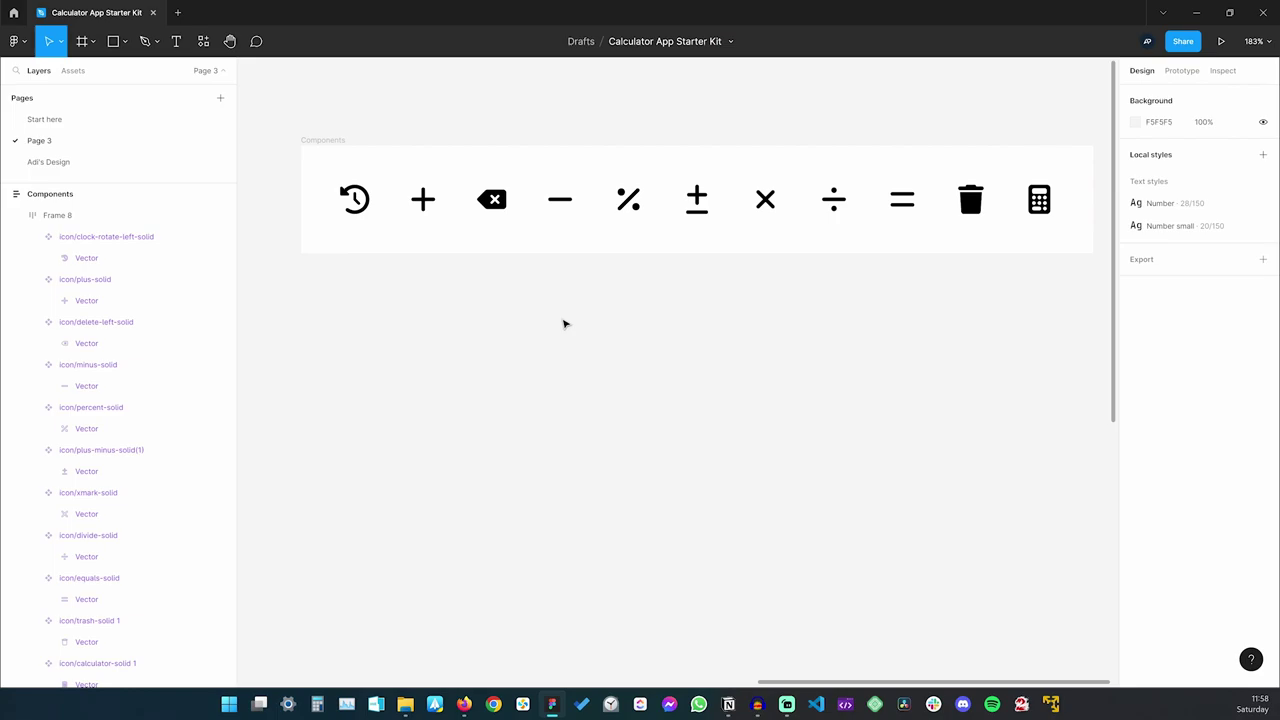
# Copy the 8 from the wireframe's keypad and paste it into the Components frame below the icon row
pyautogui.keyDown('ctrl'); pyautogui.scroll(-3, 564, 324); pyautogui.keyUp('ctrl')
pyautogui.hscroll(-5, 537, 356)
pyautogui.scroll(-2, 537, 356)
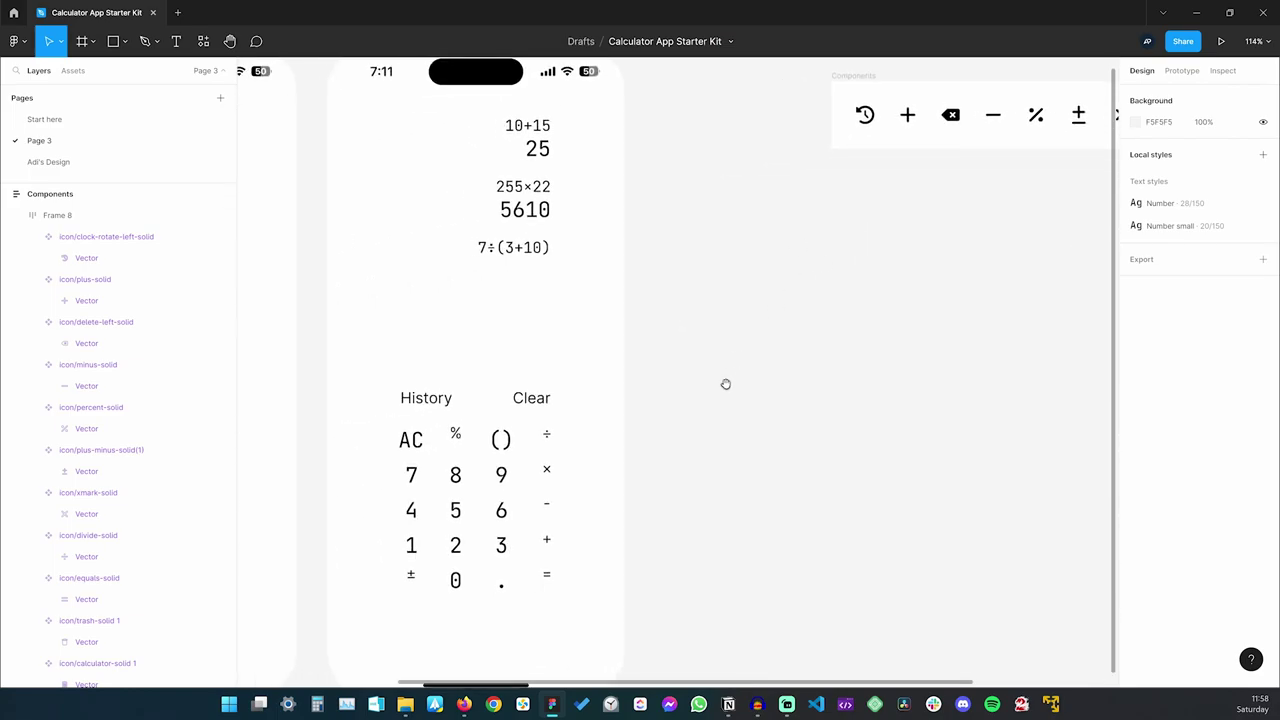
pyautogui.scroll(2, 412, 448)
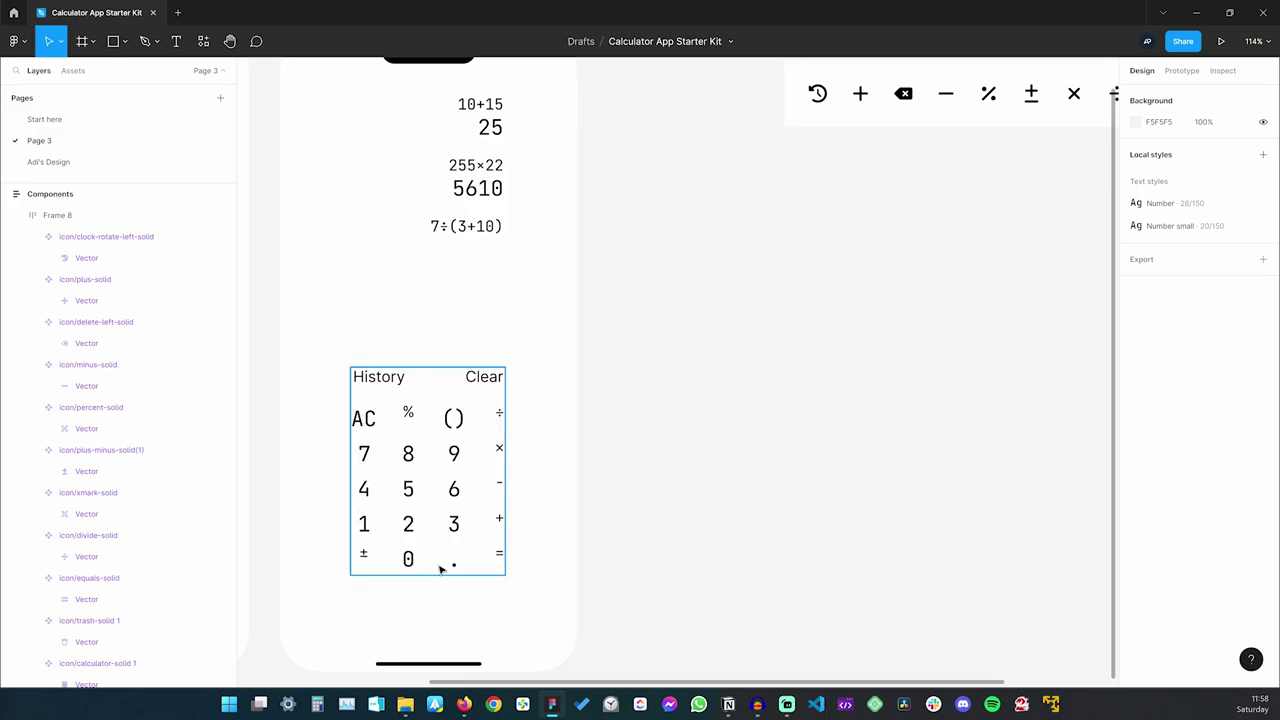
pyautogui.scroll(1, 446, 497)
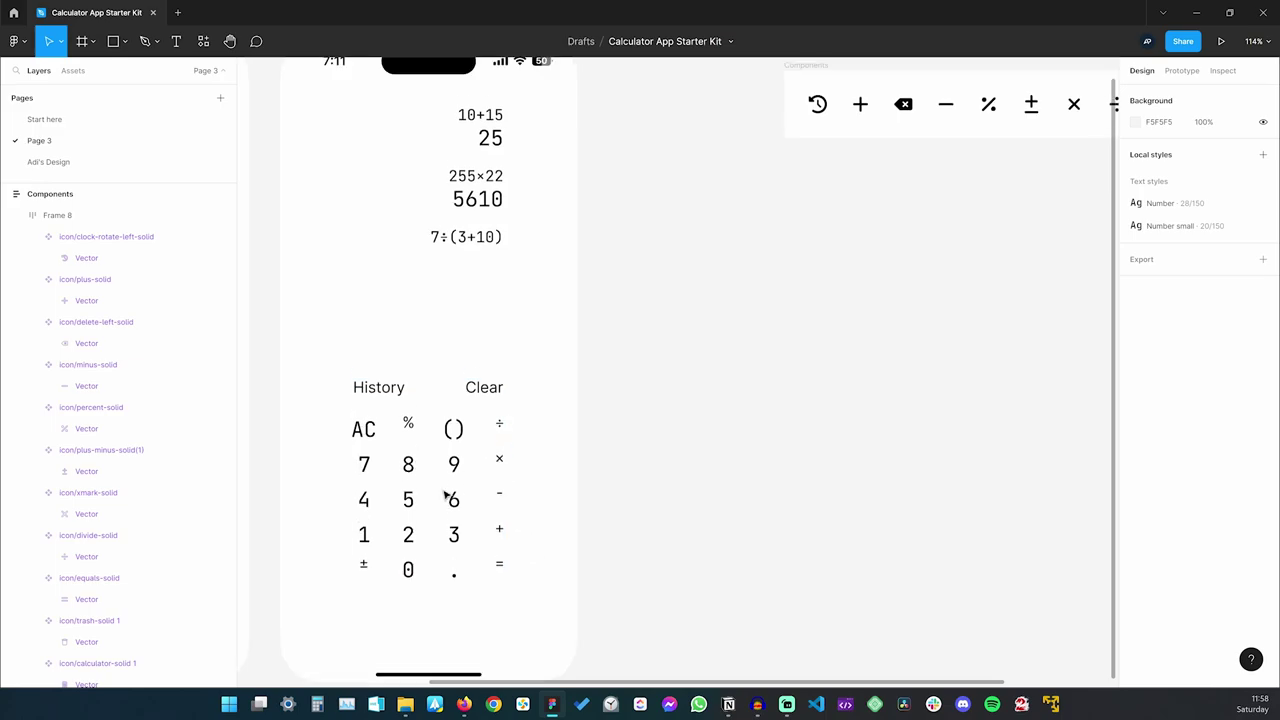
pyautogui.click(410, 467)
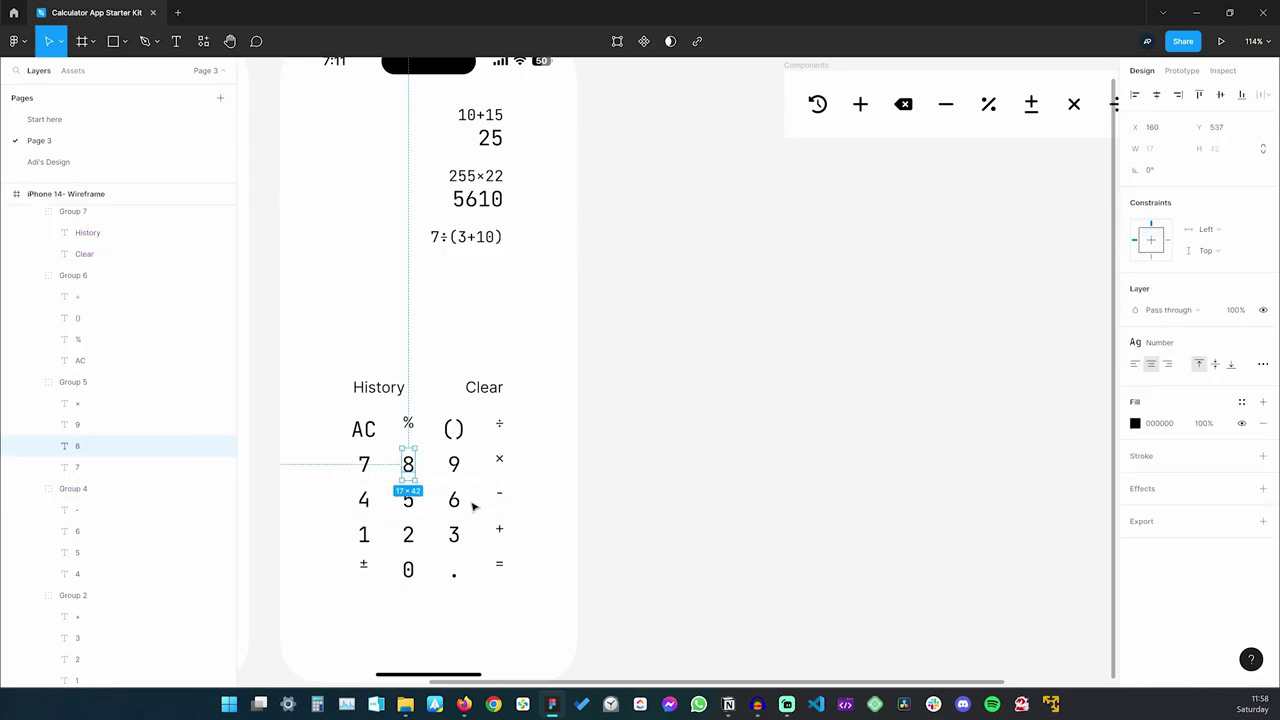
pyautogui.scroll(3, 478, 491)
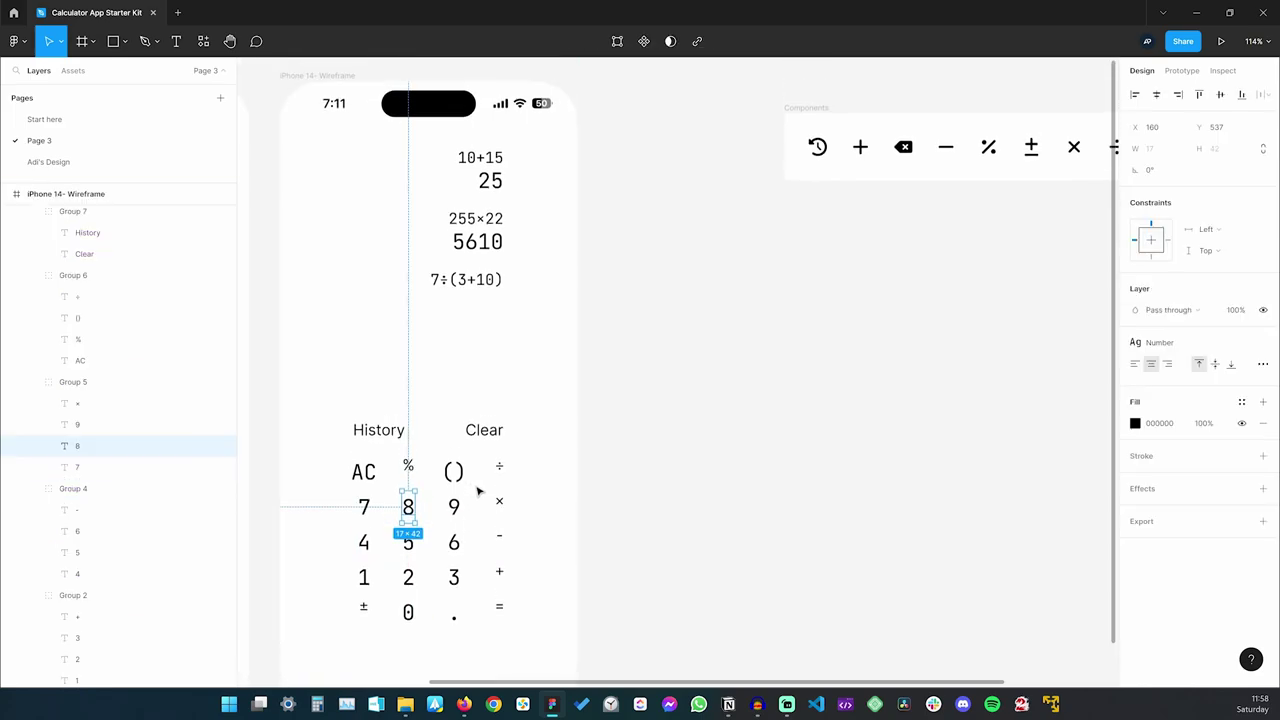
pyautogui.click(802, 113)
pyautogui.hotkey('ctrl', 'v')
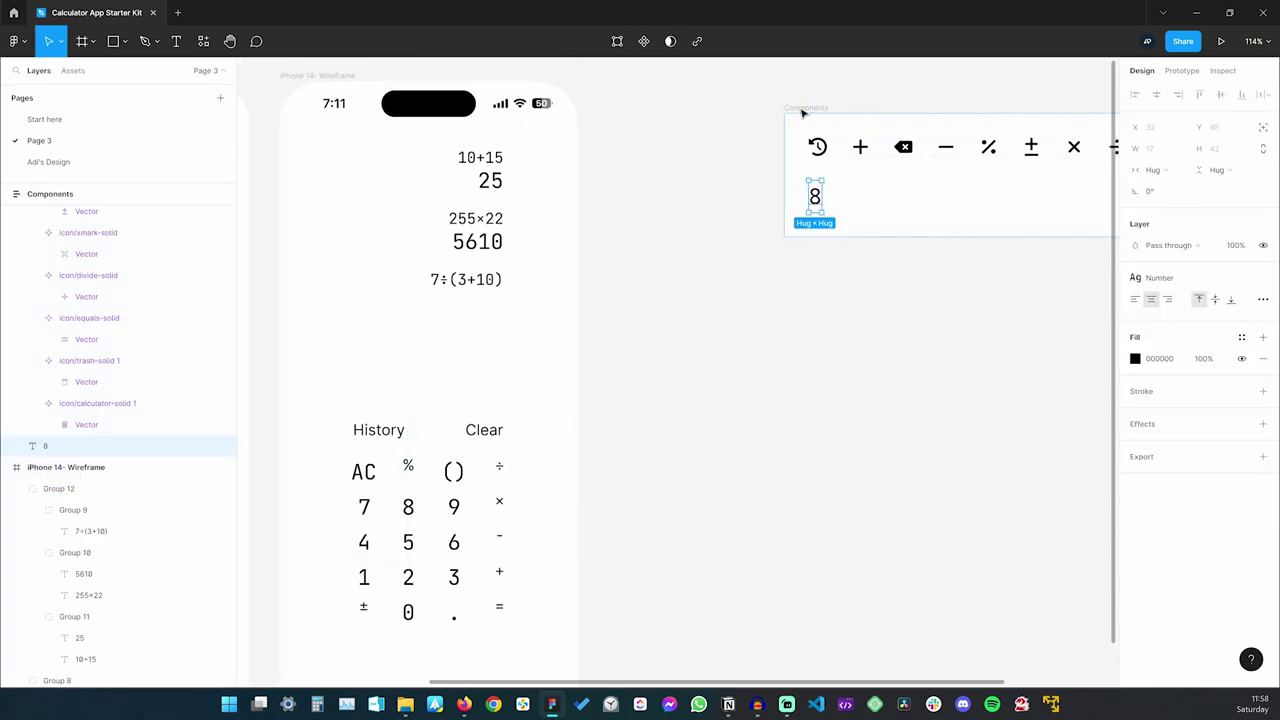
pyautogui.click(846, 298)
# Copy the delete-left-solid icon and paste an instance of it into the Components frame below the 8
pyautogui.moveTo(871, 291); pyautogui.dragTo(706, 289)
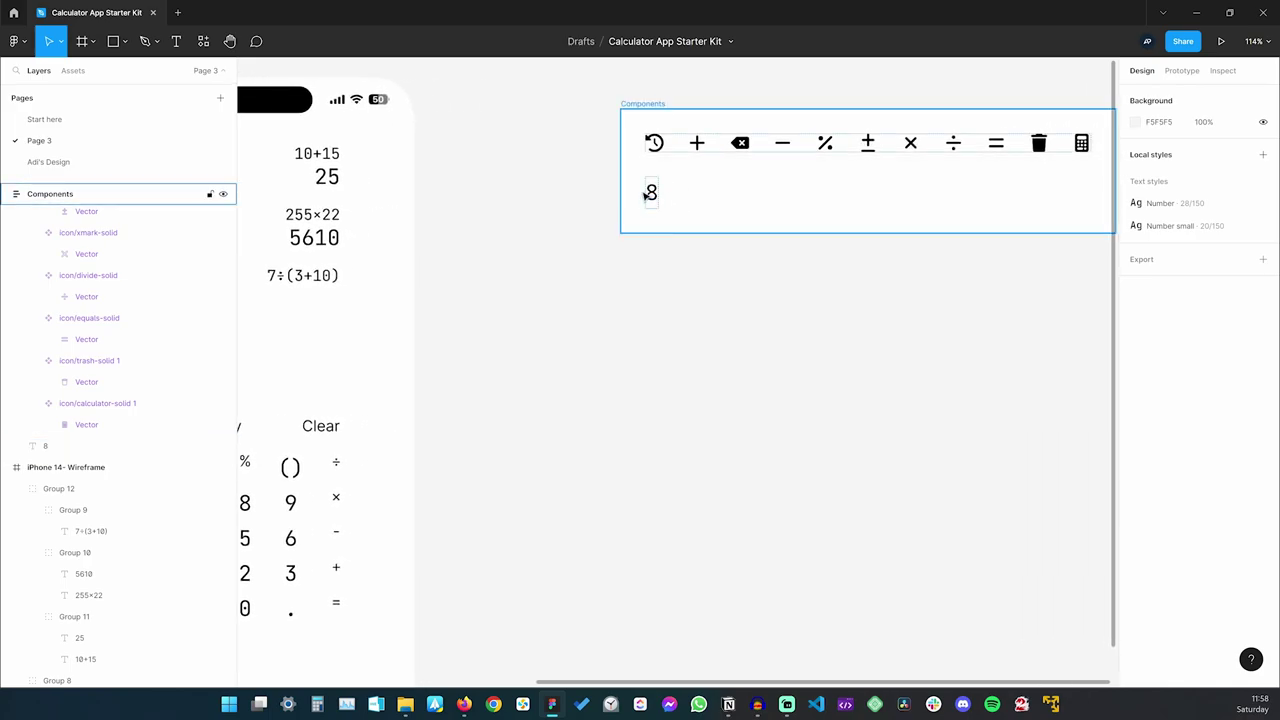
pyautogui.hscroll(-3, 625, 330)
pyautogui.moveTo(790, 224); pyautogui.dragTo(744, 236)
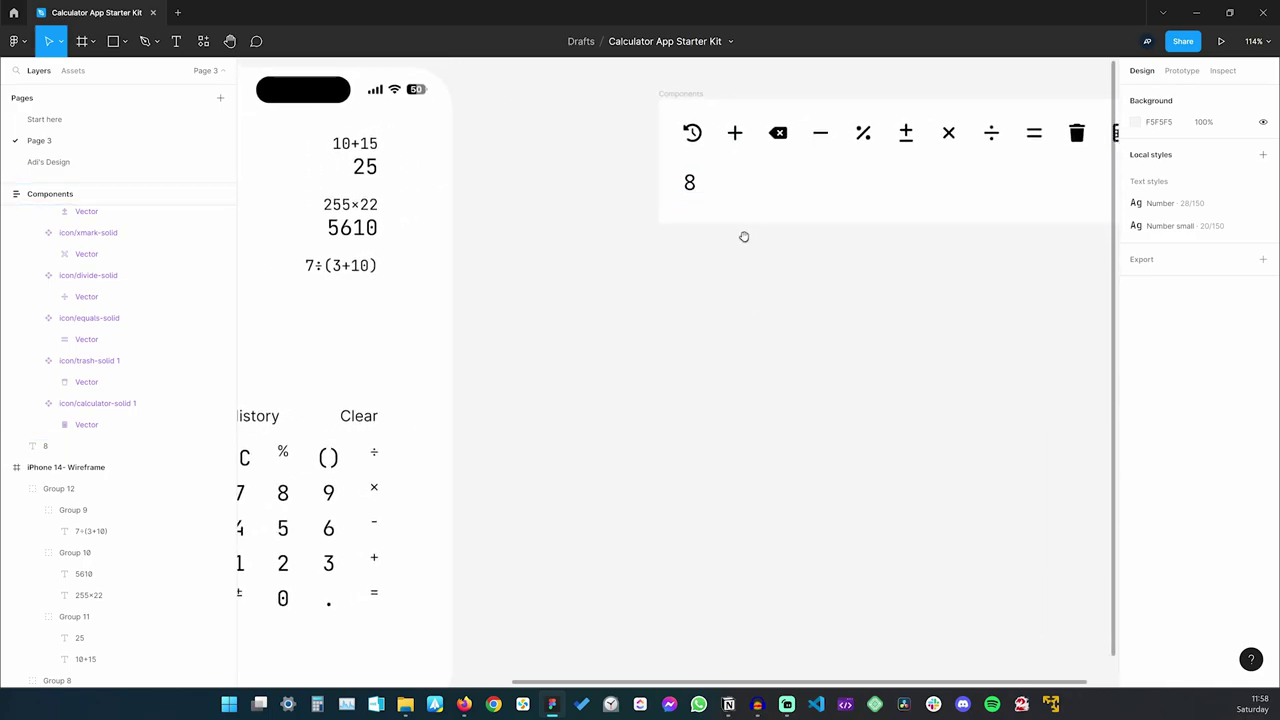
pyautogui.scroll(5, 744, 236)
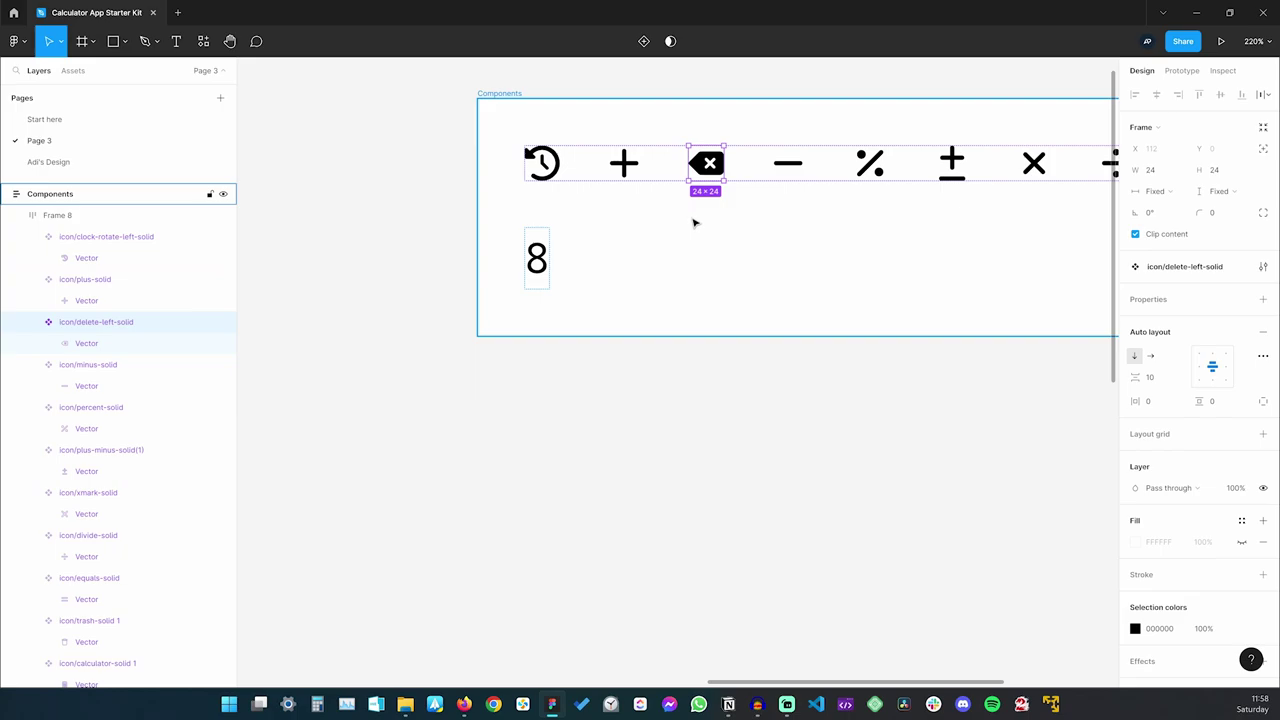
pyautogui.hotkey('ctrl', 'c')
pyautogui.click(506, 100)
pyautogui.hotkey('ctrl', 'v')
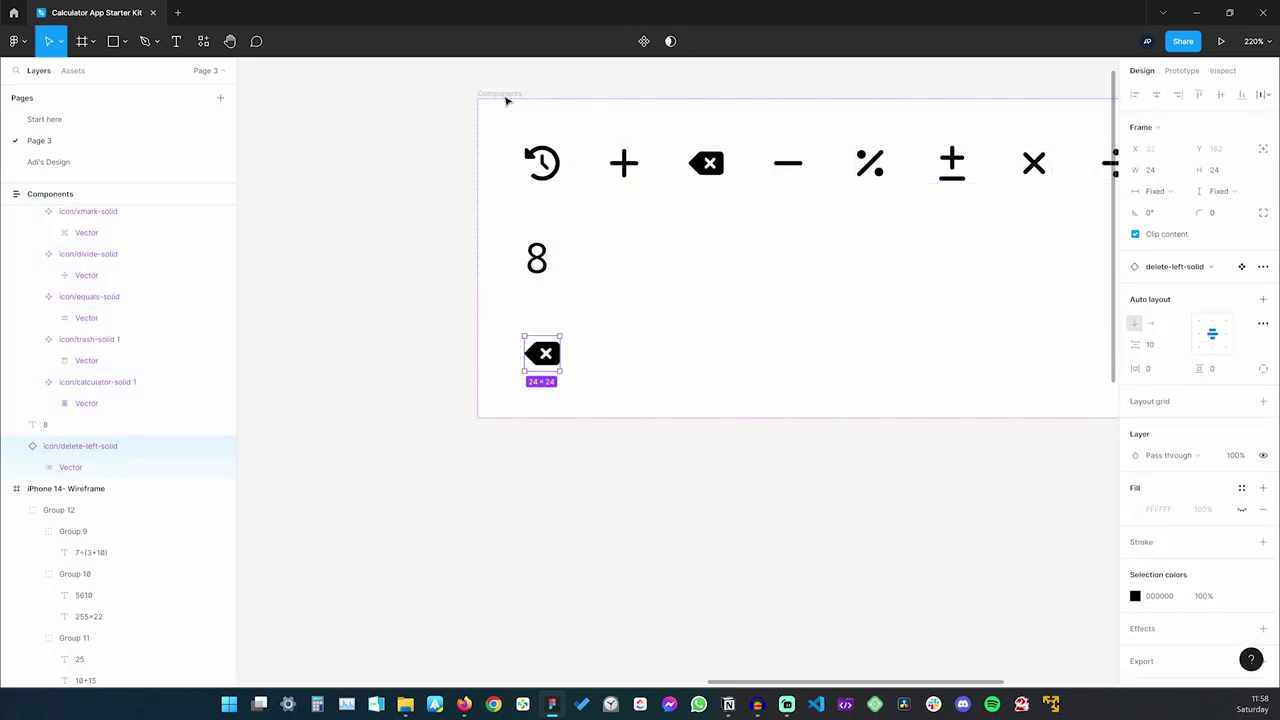
pyautogui.click(640, 540)
# Wrap the 8 in the Components frame in an auto layout frame with a fixed width and height of 64 × 64
pyautogui.click(537, 258)
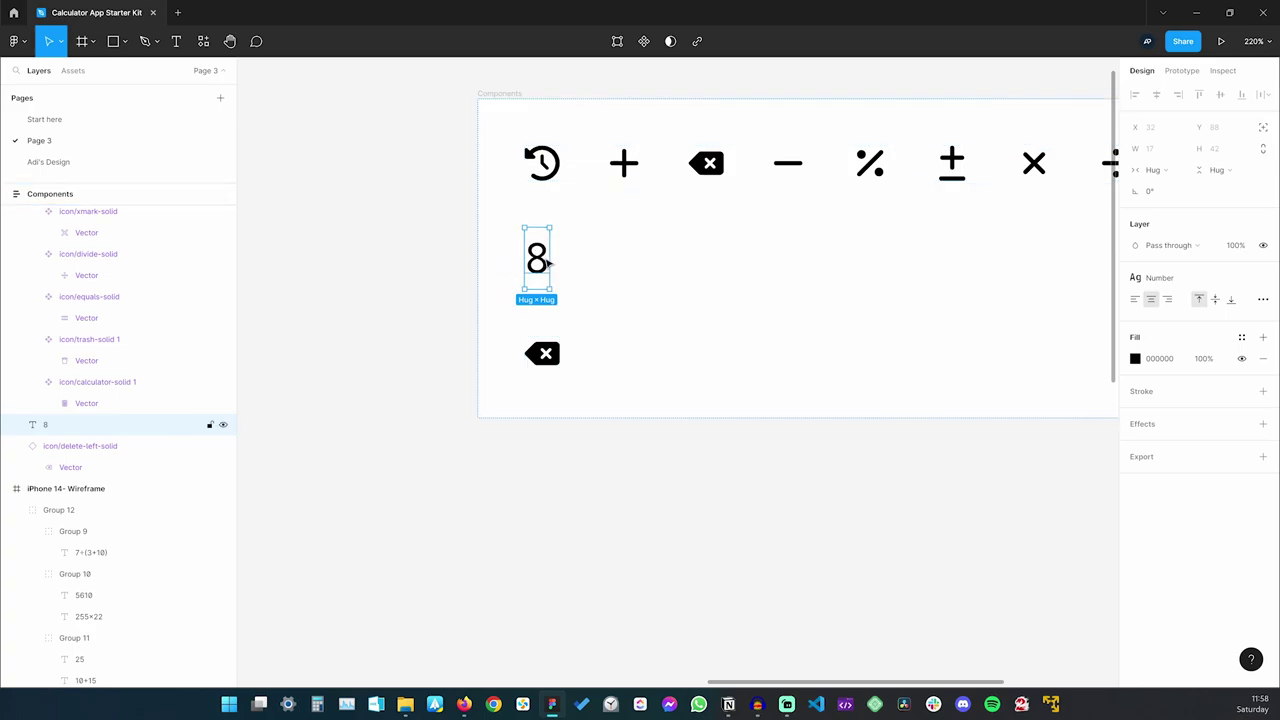
pyautogui.hotkey('shift', 'a')
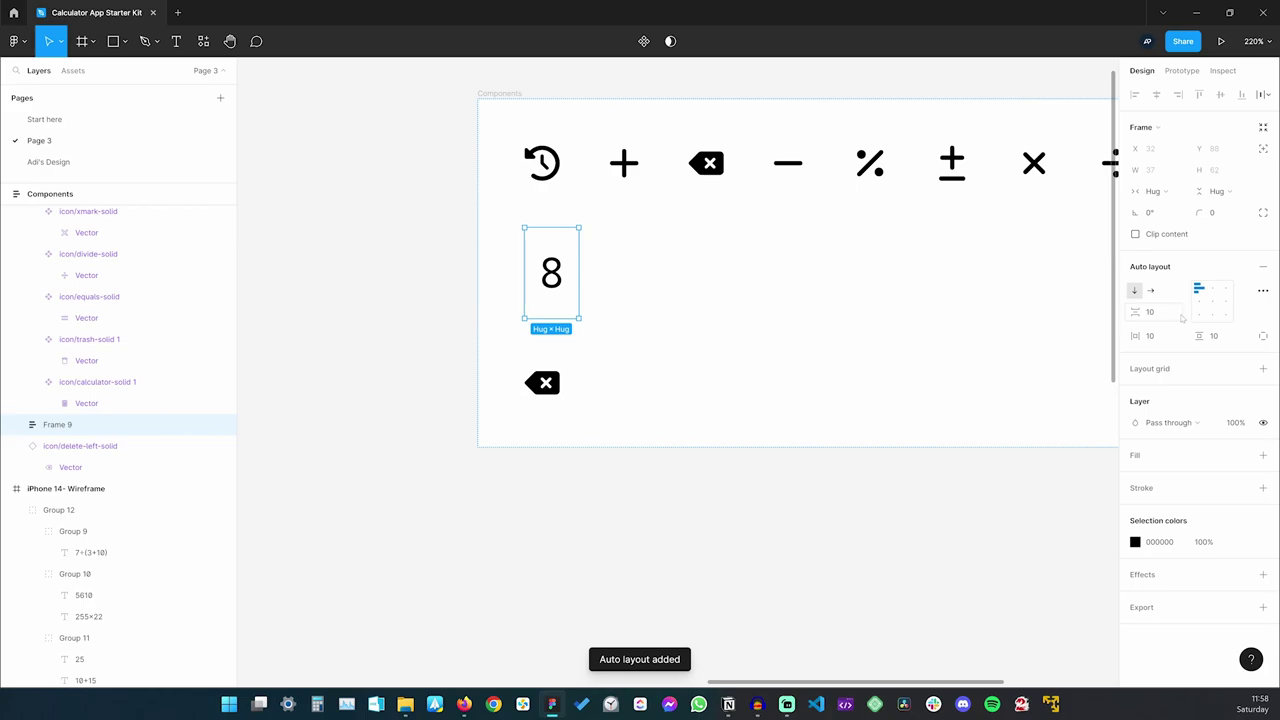
pyautogui.click(1155, 191)
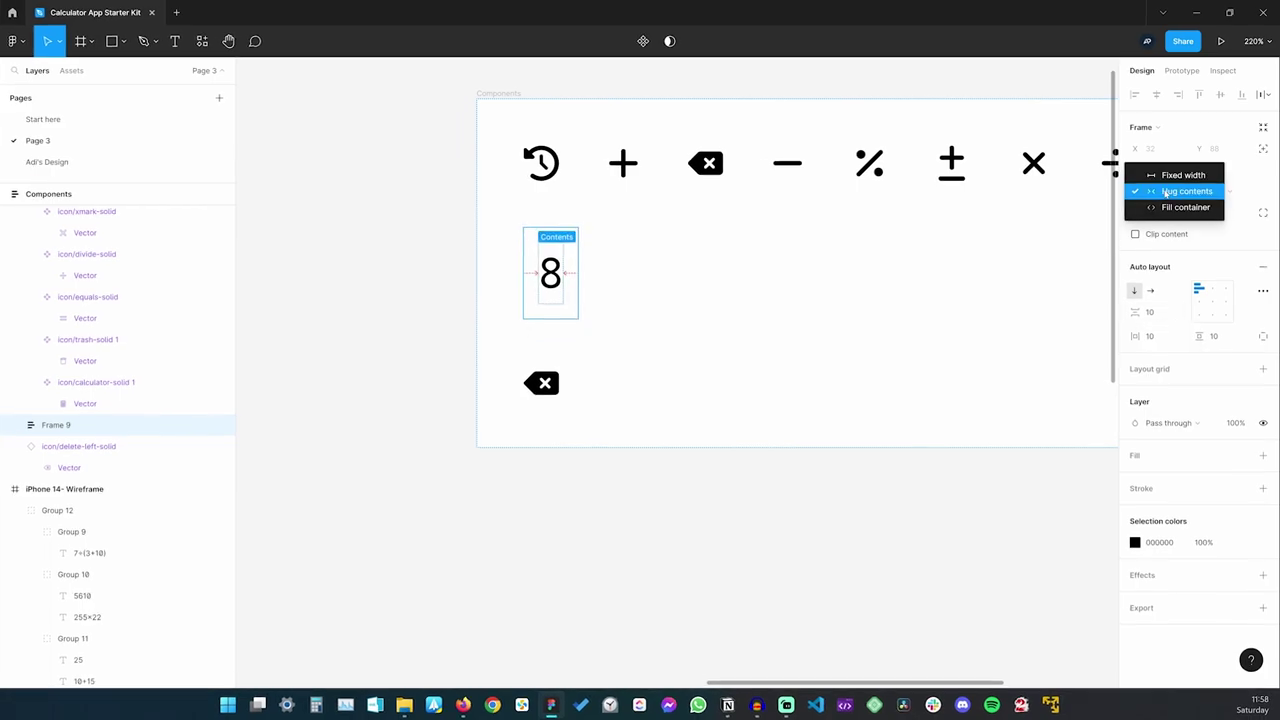
pyautogui.click(1108, 215)
pyautogui.click(1187, 244)
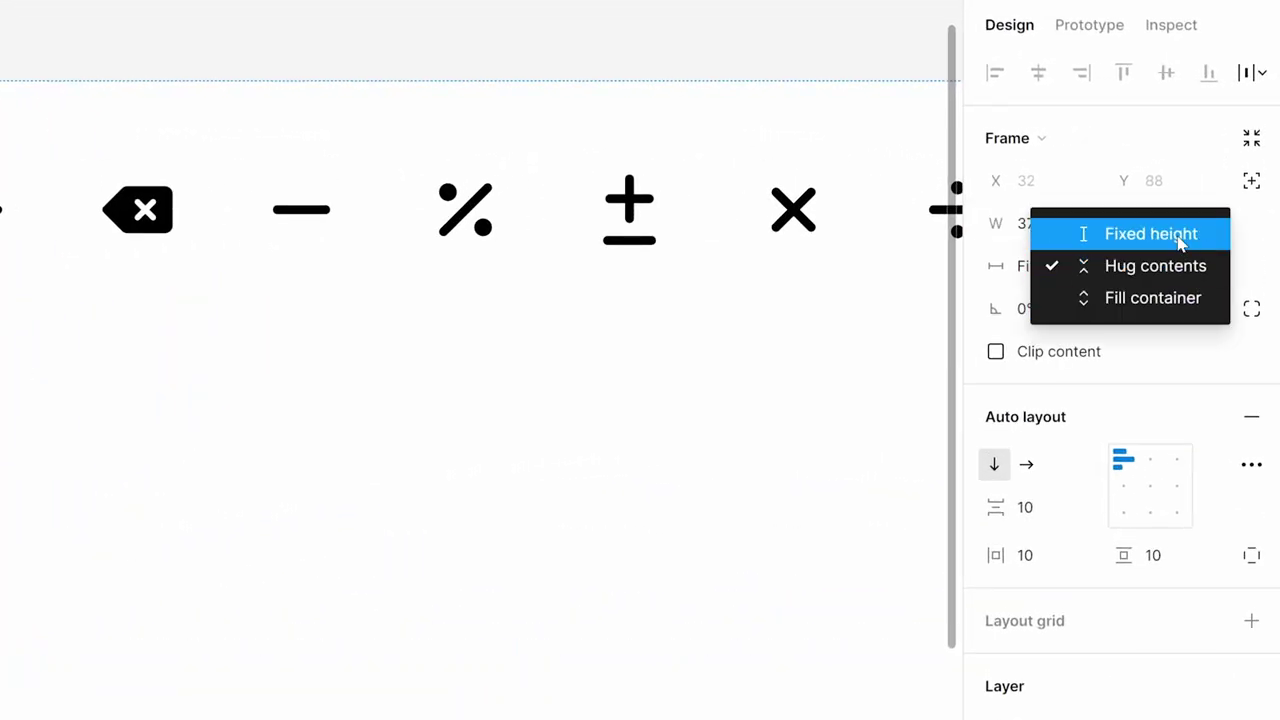
pyautogui.click(1195, 220)
pyautogui.click(1057, 232)
pyautogui.write('64')
pyautogui.press('Tab')
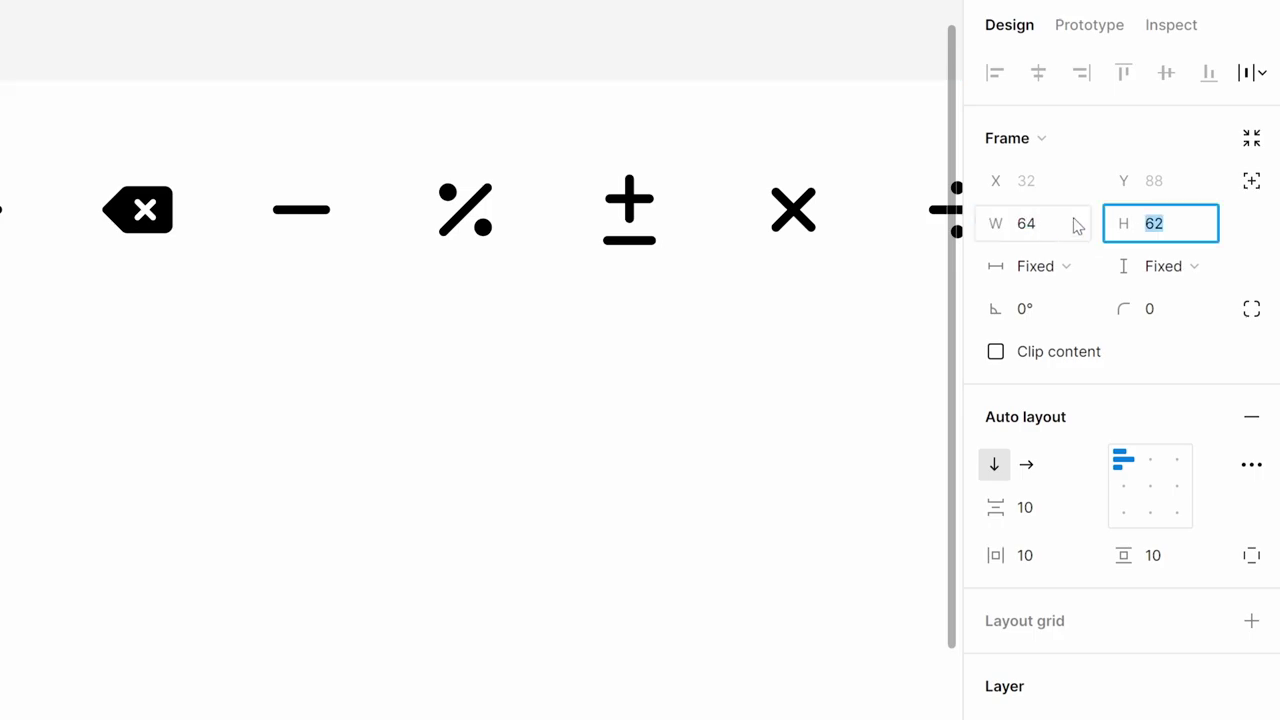
pyautogui.write('64')
pyautogui.press('Tab')
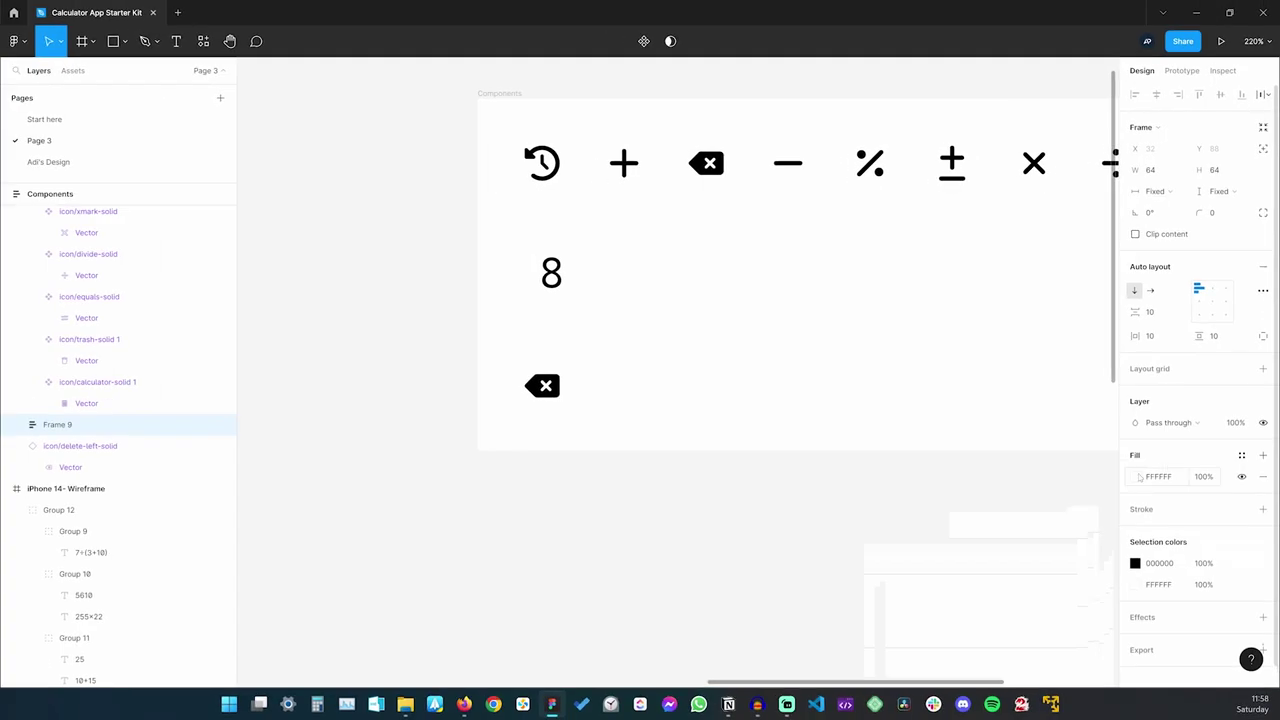
# Set the fill of the frame around the 8 to light cyan B5EAF5
pyautogui.click(1135, 476)
pyautogui.moveTo(1032, 533); pyautogui.dragTo(1055, 530)
pyautogui.moveTo(1018, 374); pyautogui.dragTo(1003, 368)
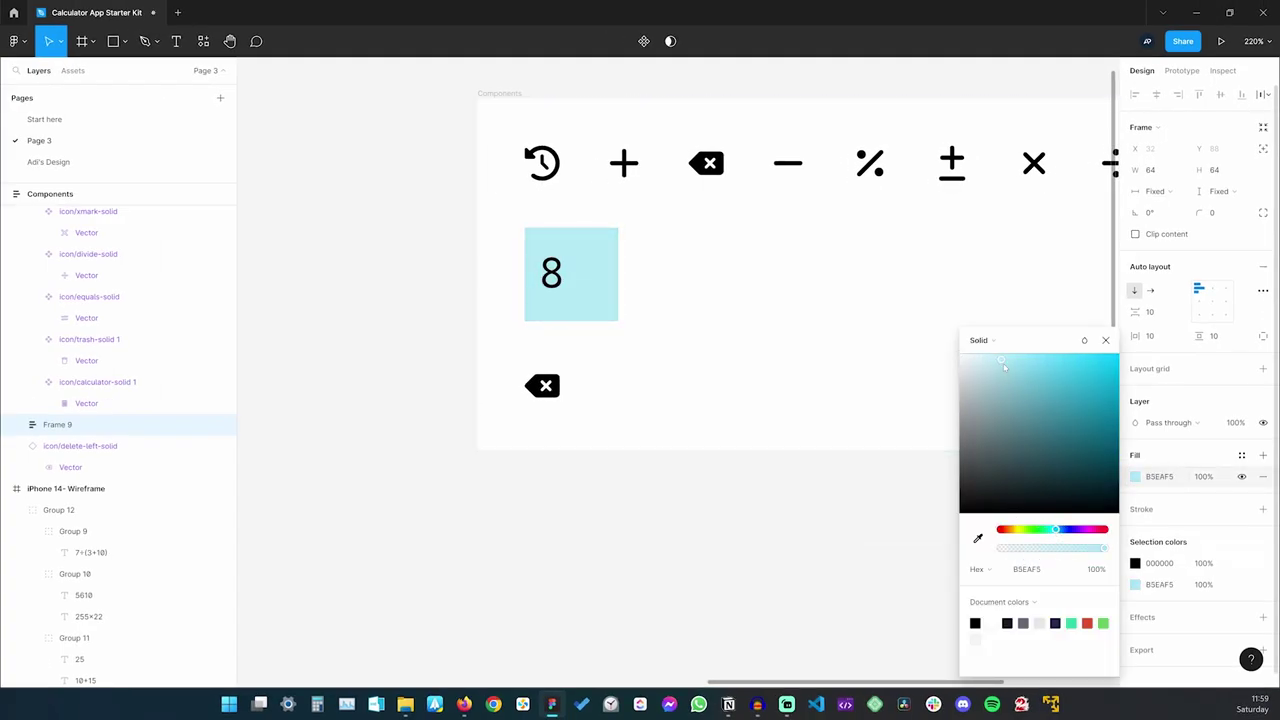
pyautogui.click(1137, 336)
# Give the frame around the 8 a corner radius of 8 and centre its content in both directions
pyautogui.click(1217, 212)
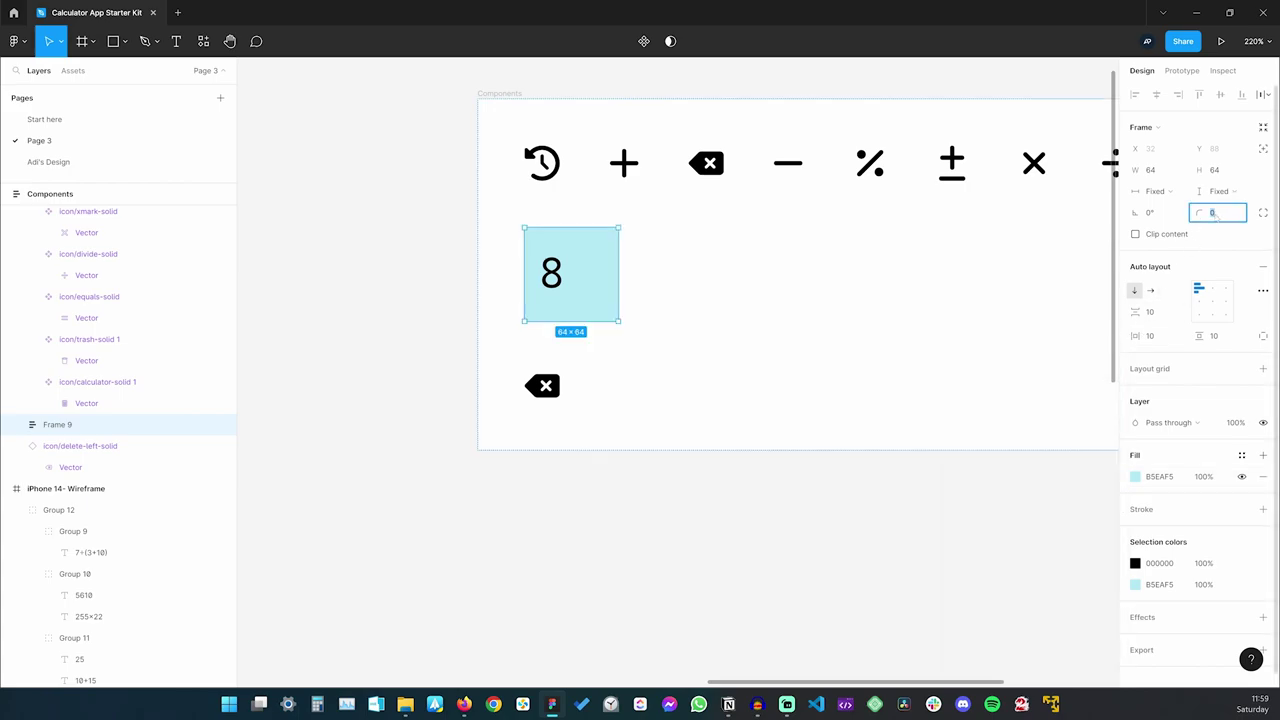
pyautogui.press('Tab')
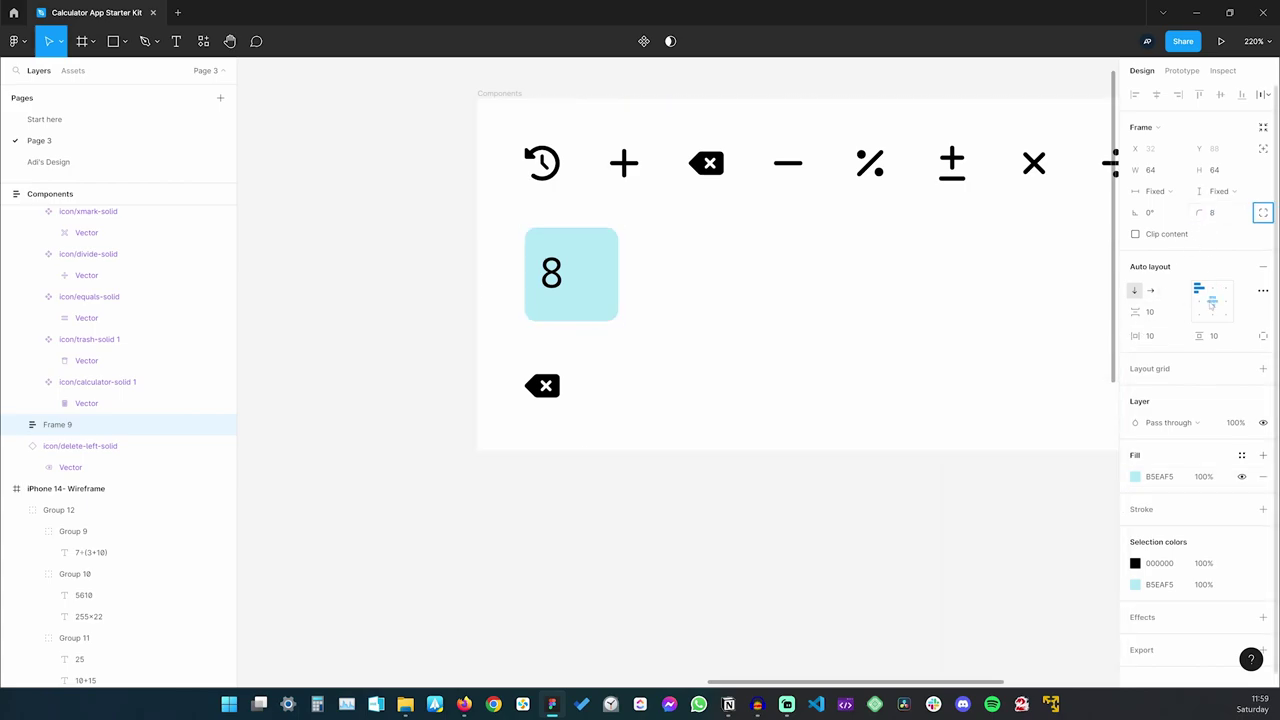
pyautogui.click(1212, 304)
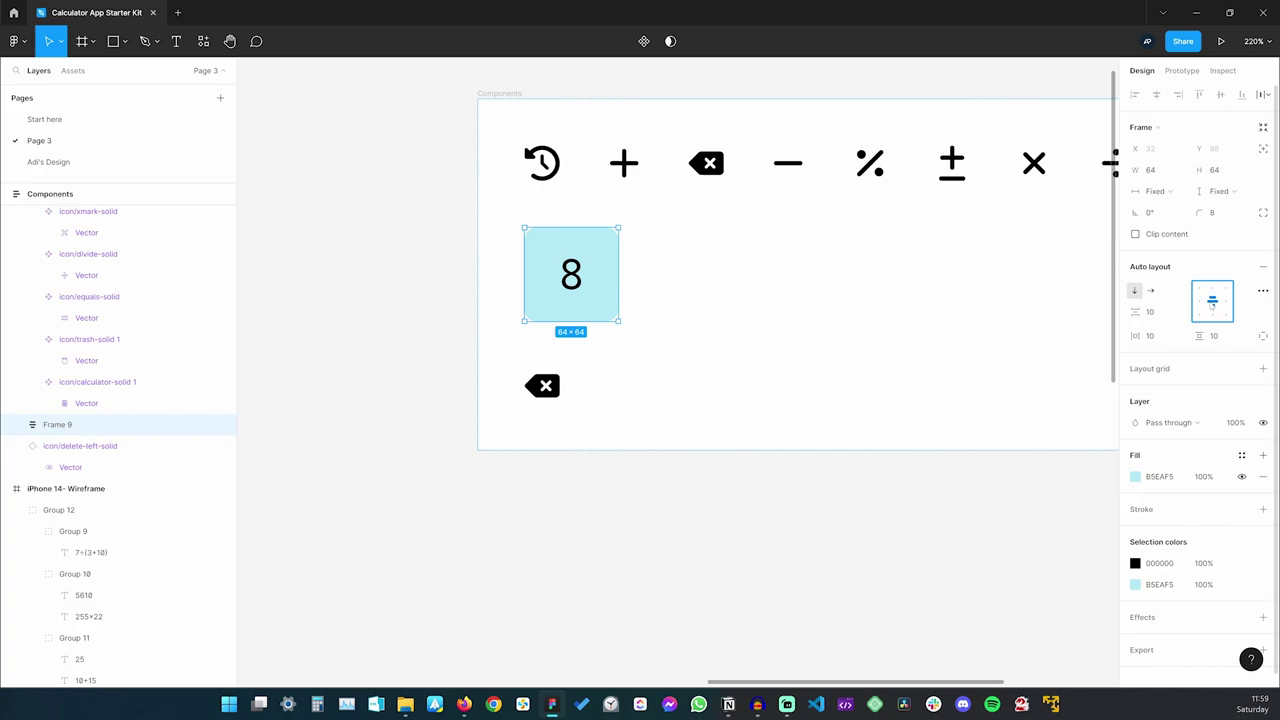
pyautogui.click(390, 259)
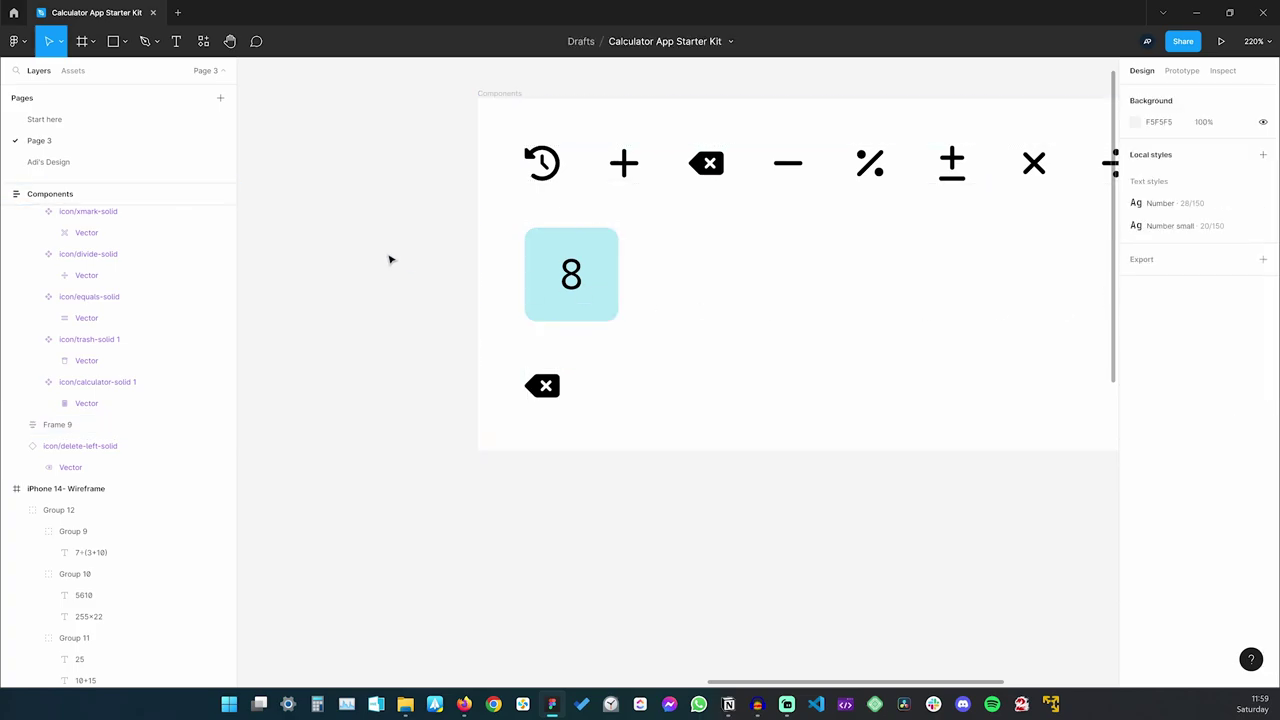
# Rename the cyan frame holding the 8 as "Number key" and convert it into a component
pyautogui.click(580, 266)
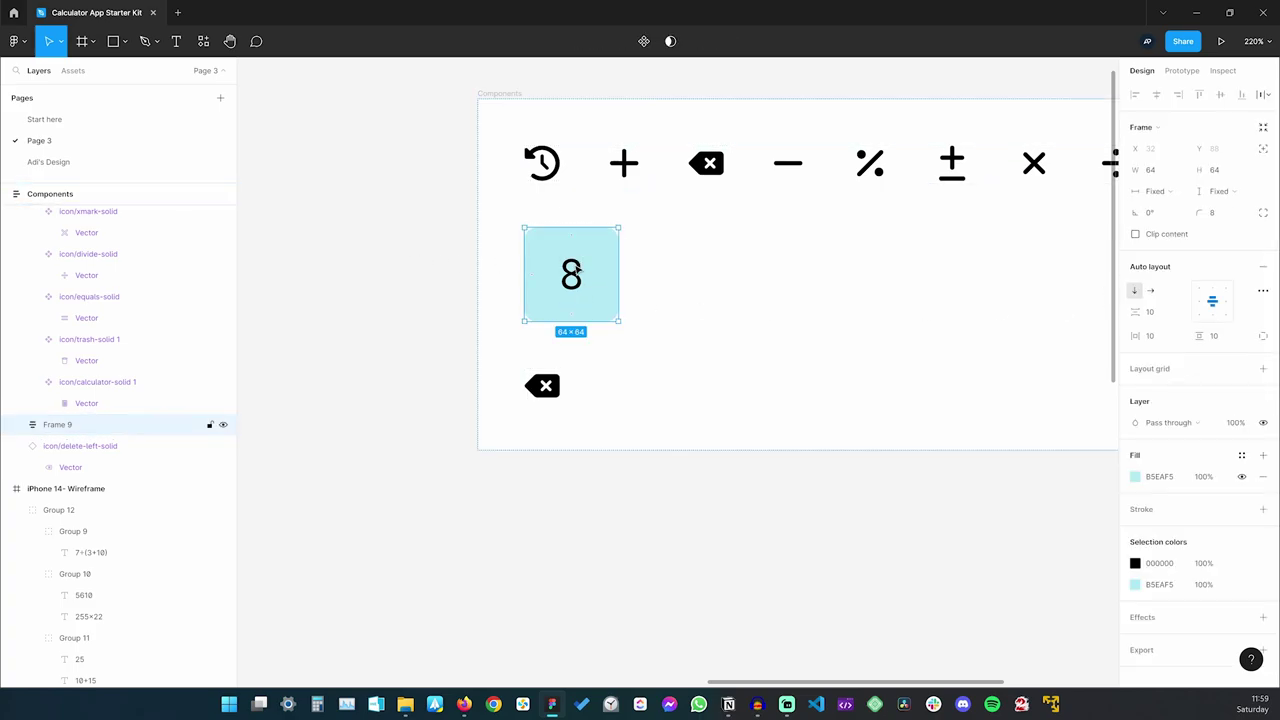
pyautogui.hotkey('ctrl', 'r')
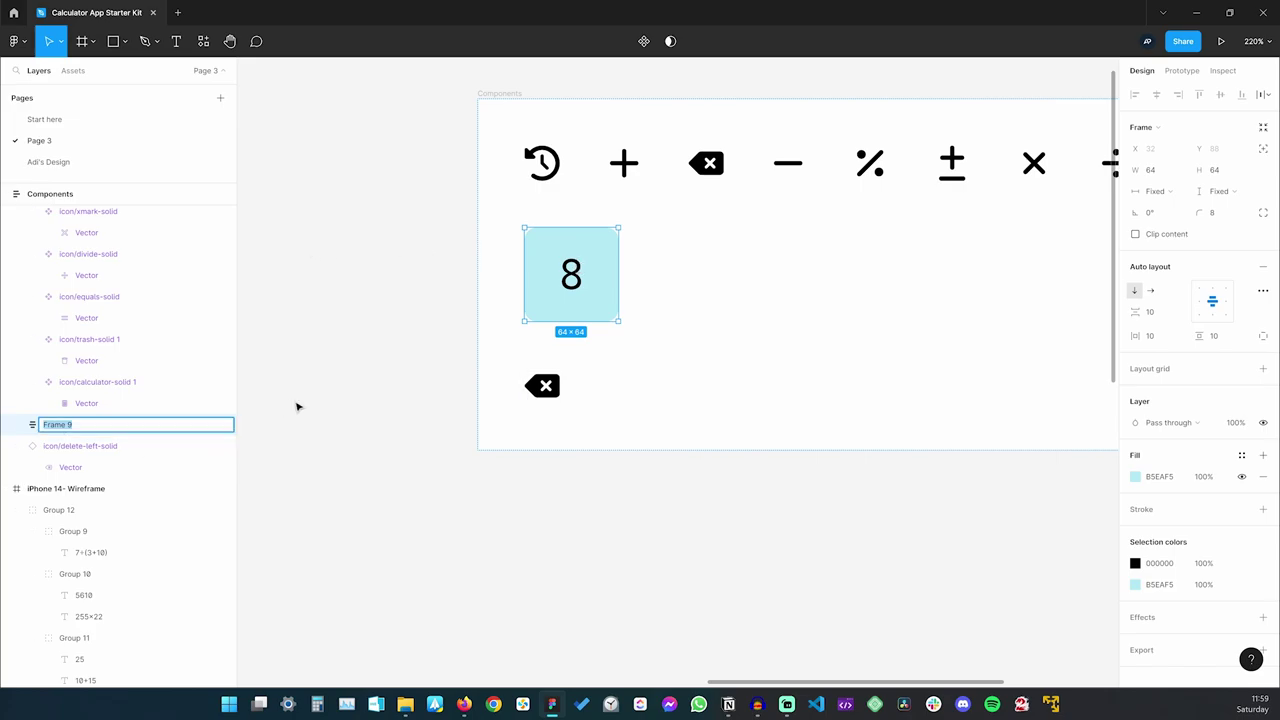
pyautogui.write('Number key')
pyautogui.press('Return')
pyautogui.click(644, 41)
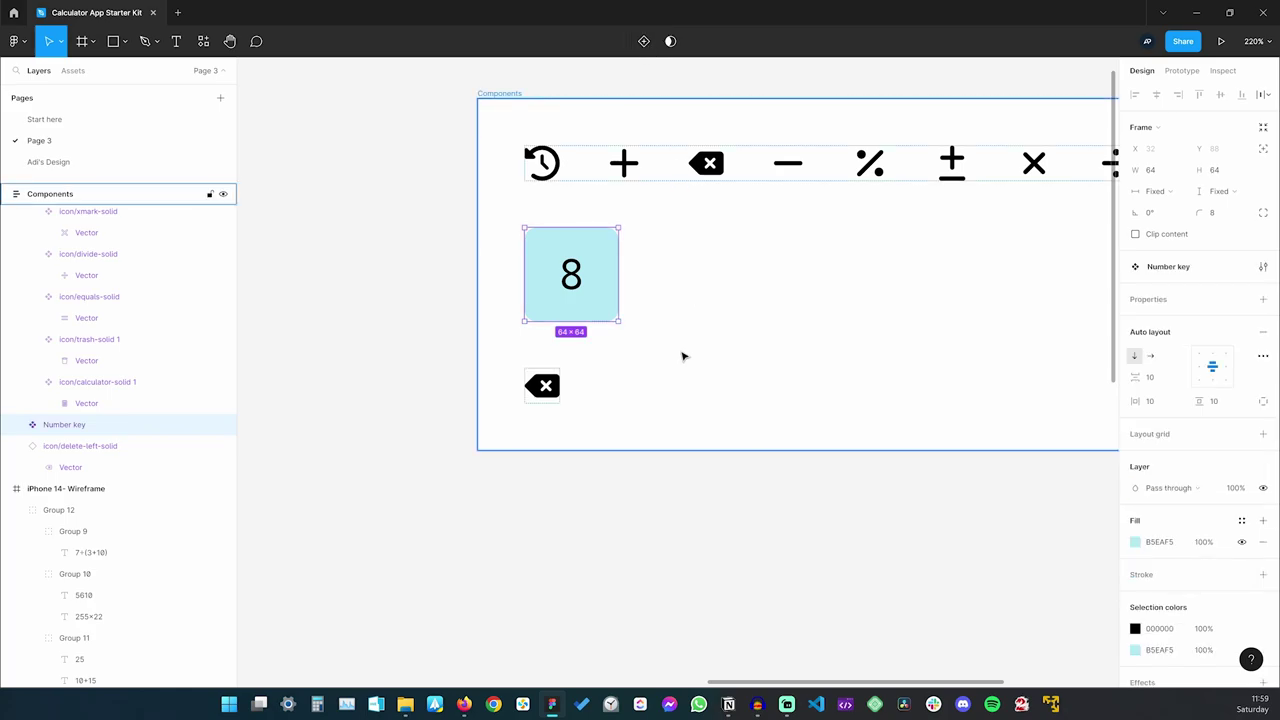
pyautogui.click(630, 338)
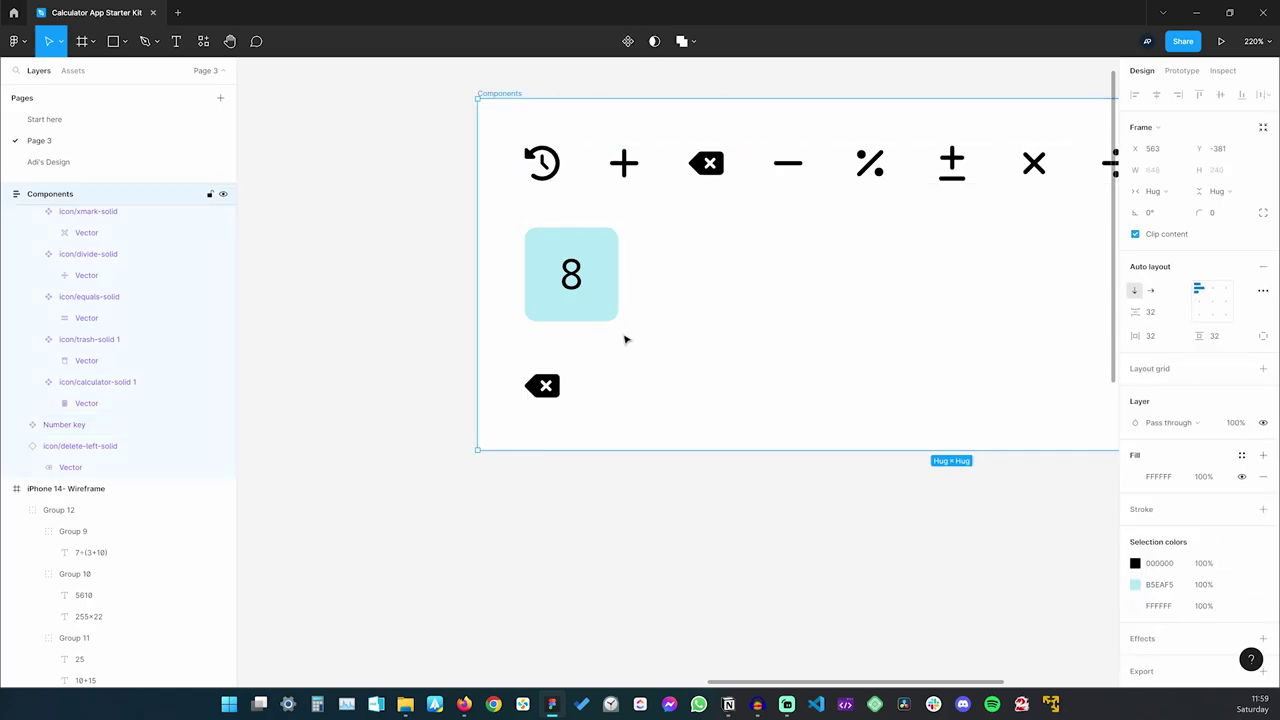
# Duplicate the Number key component and detach the copy from it
pyautogui.click(586, 286)
pyautogui.hotkey('ctrl', 'd')
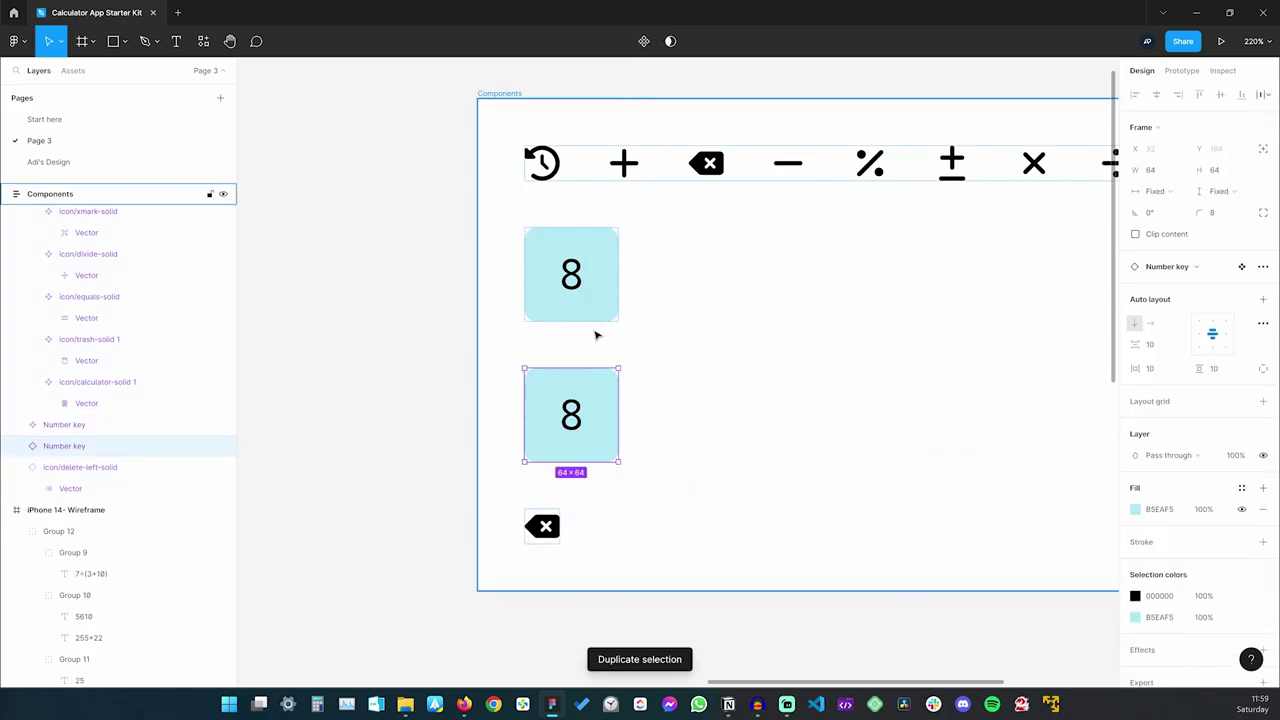
pyautogui.rightClick(594, 411)
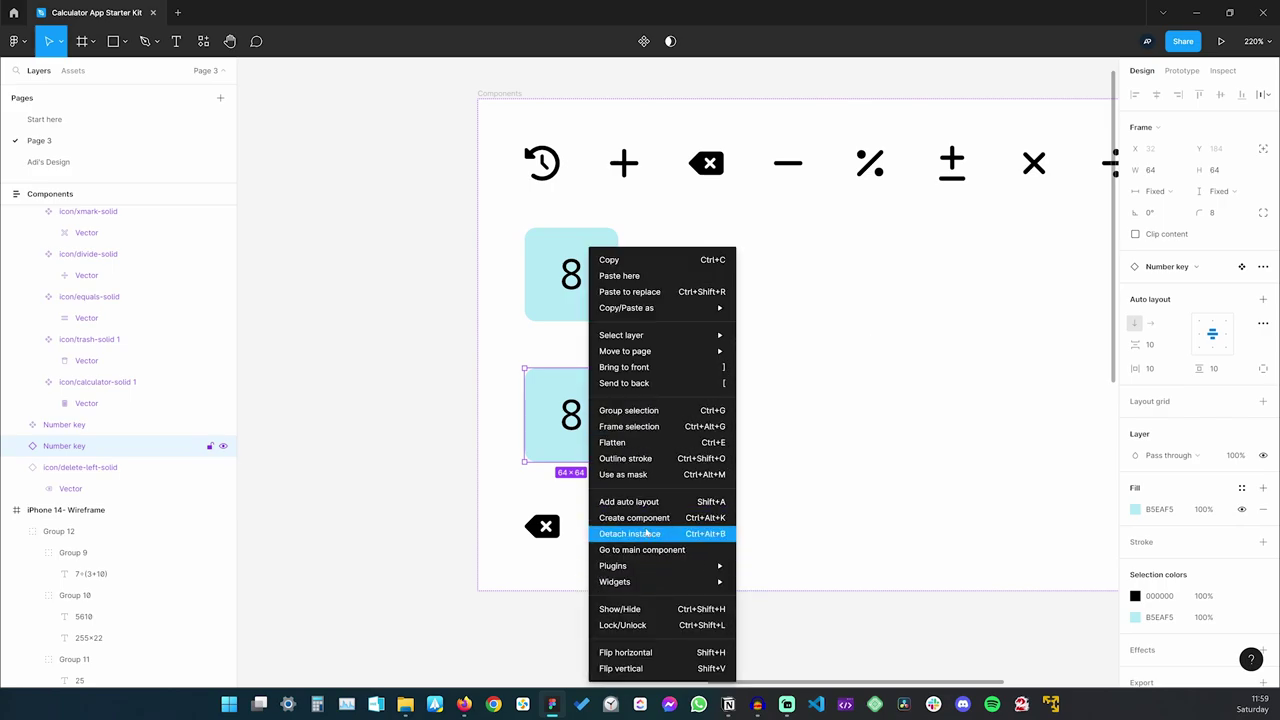
pyautogui.click(640, 533)
# Rename the detached copy of the number key as "Icon key"
pyautogui.doubleClick(58, 446)
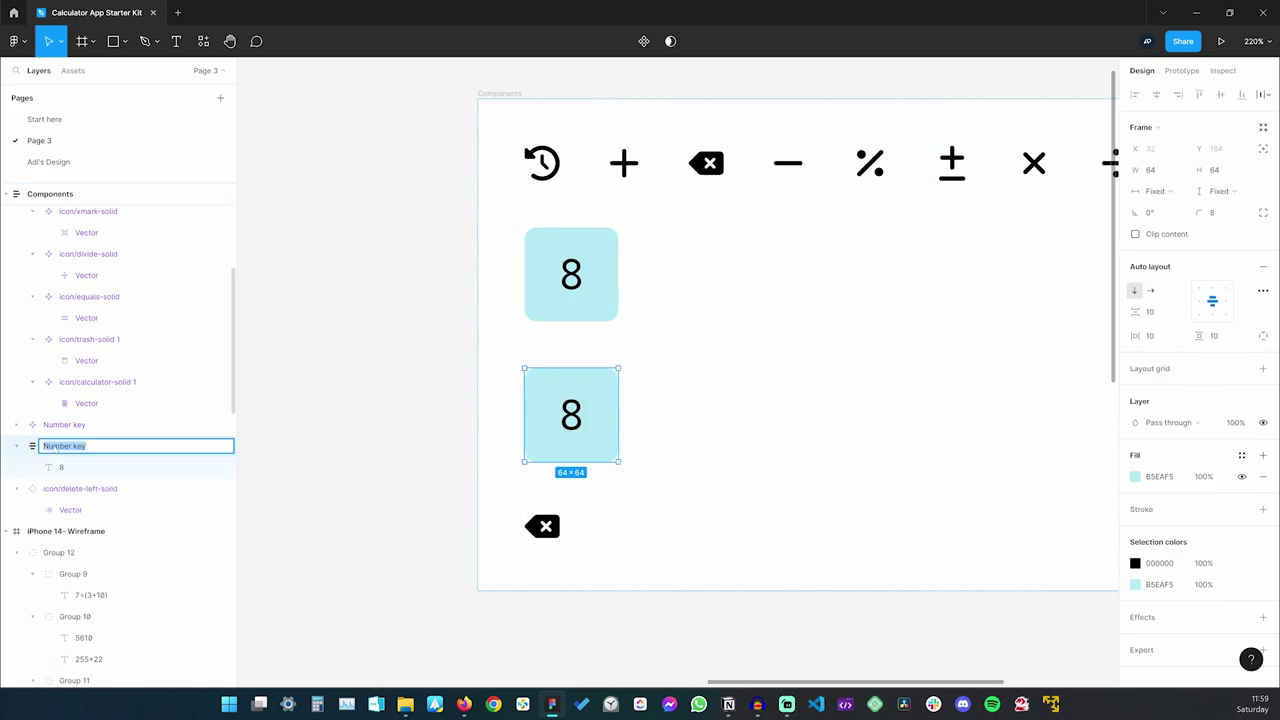
pyautogui.write('Icon')
pyautogui.press('Return')
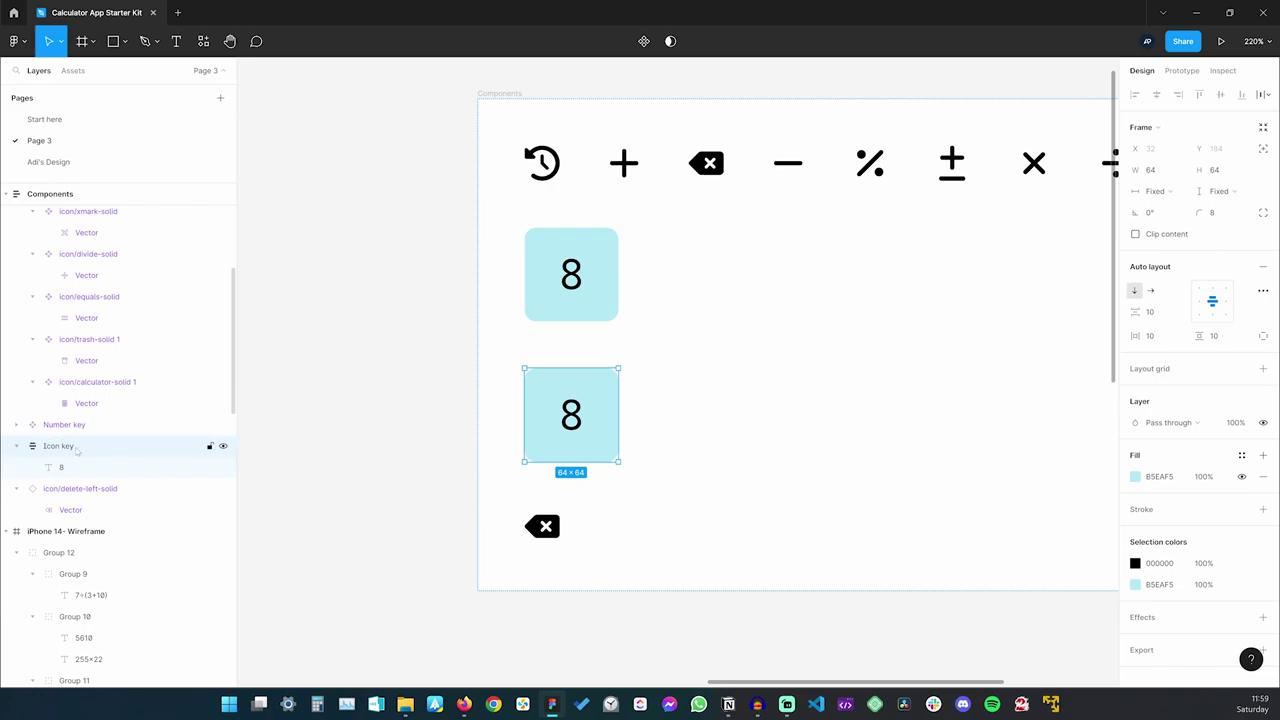
# Replace the 8 in the Icon key with the pasted delete icon and convert the key into a component
pyautogui.moveTo(543, 526); pyautogui.dragTo(583, 421)
pyautogui.click(579, 402)
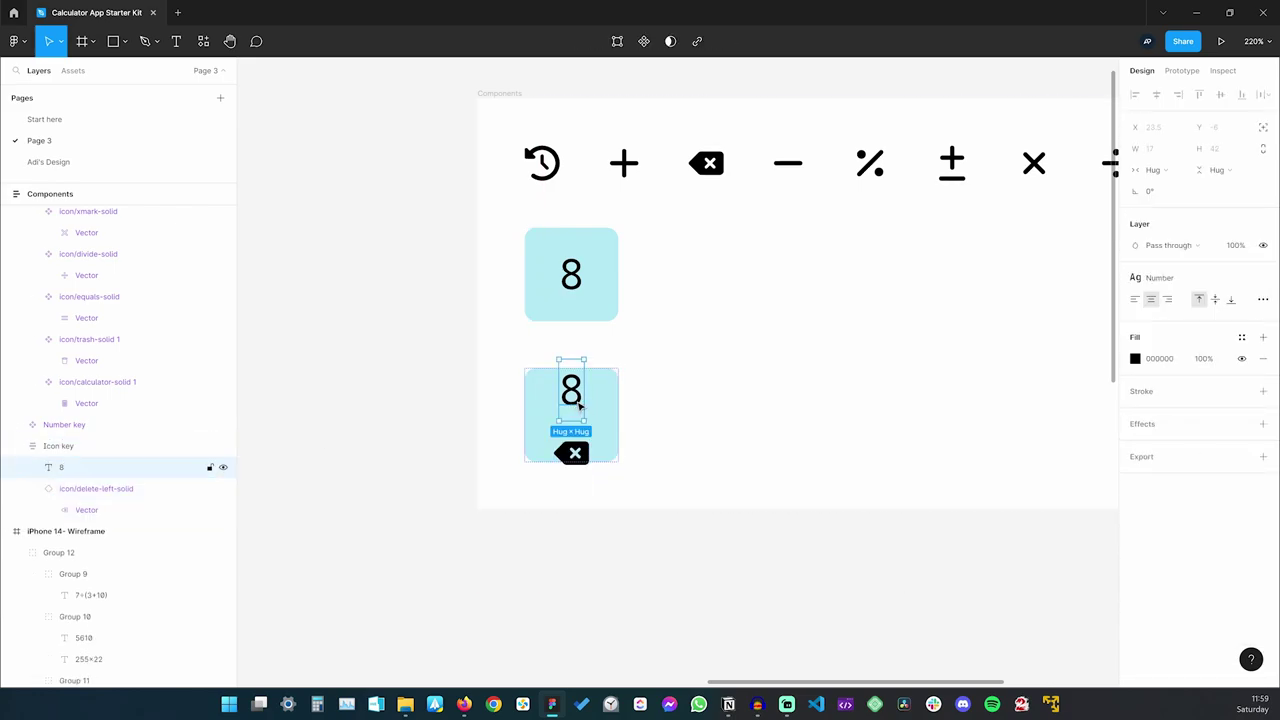
pyautogui.press('Delete')
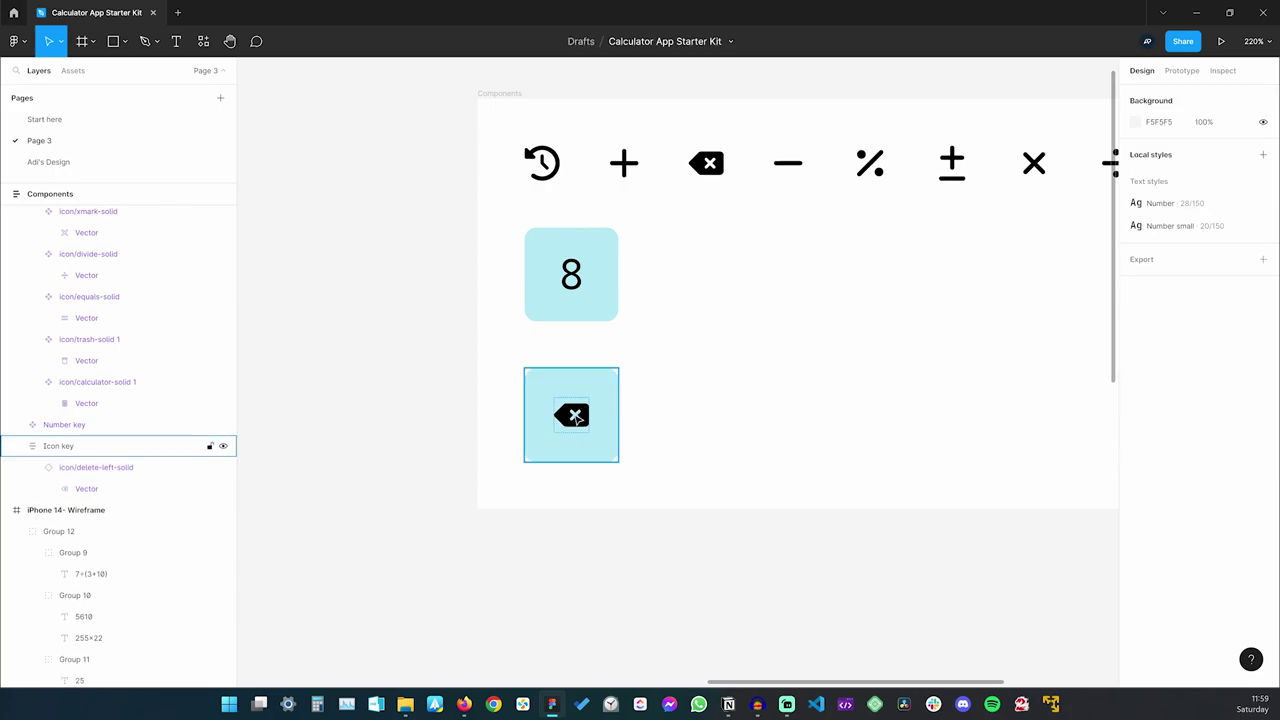
pyautogui.click(589, 388)
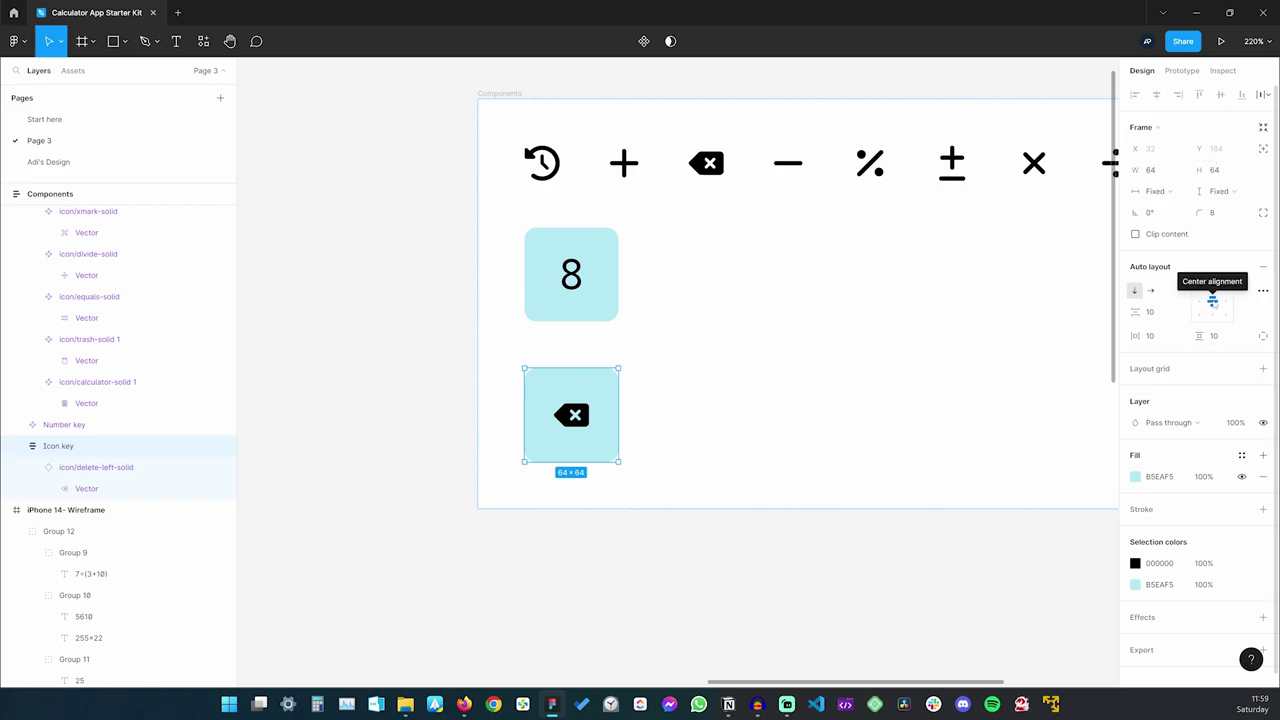
pyautogui.click(643, 42)
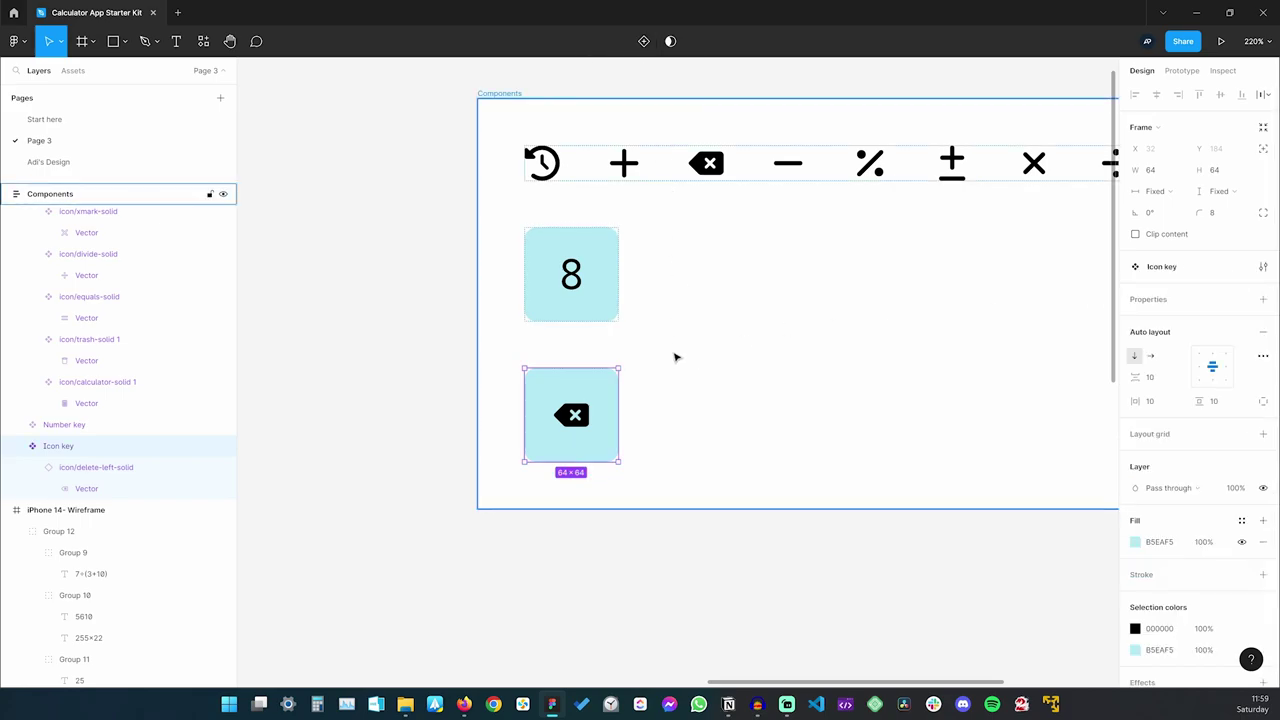
# Move the Components frame closer to the phone wireframe, level with its top edge at Y -423
pyautogui.click(700, 618)
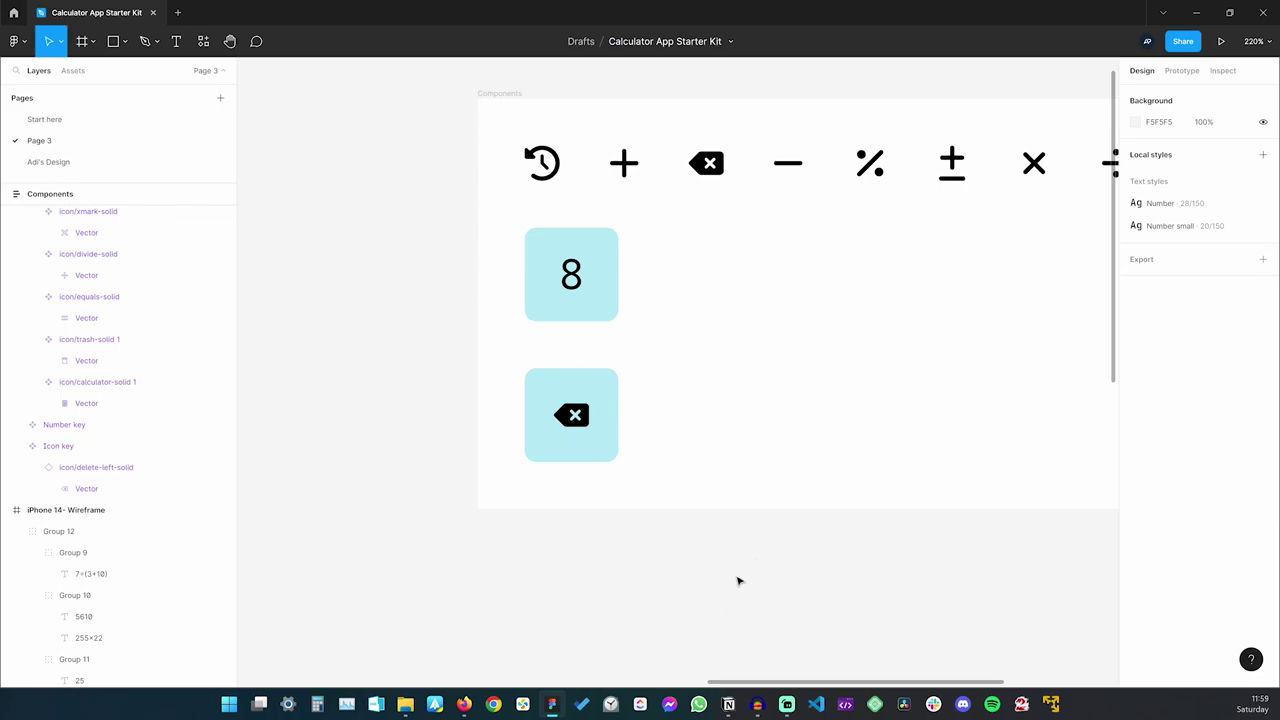
pyautogui.scroll(-5, 738, 581)
pyautogui.moveTo(897, 602); pyautogui.dragTo(766, 466)
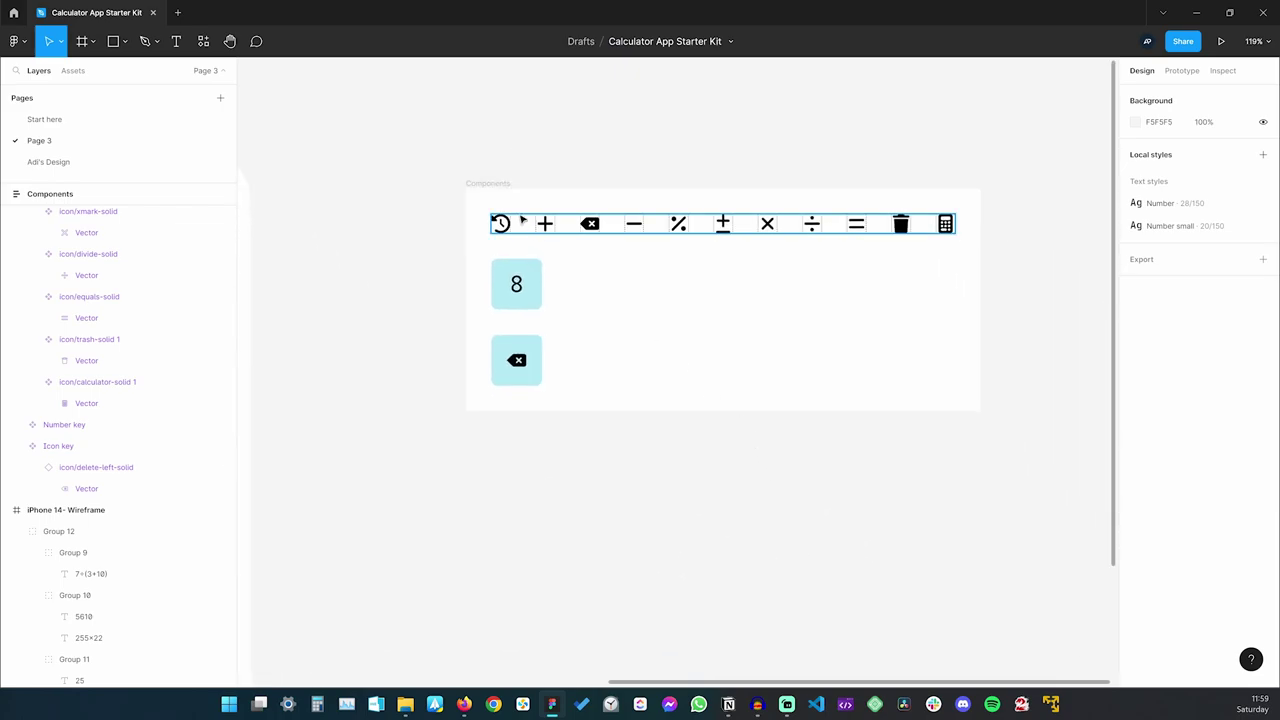
pyautogui.moveTo(492, 187); pyautogui.dragTo(389, 151)
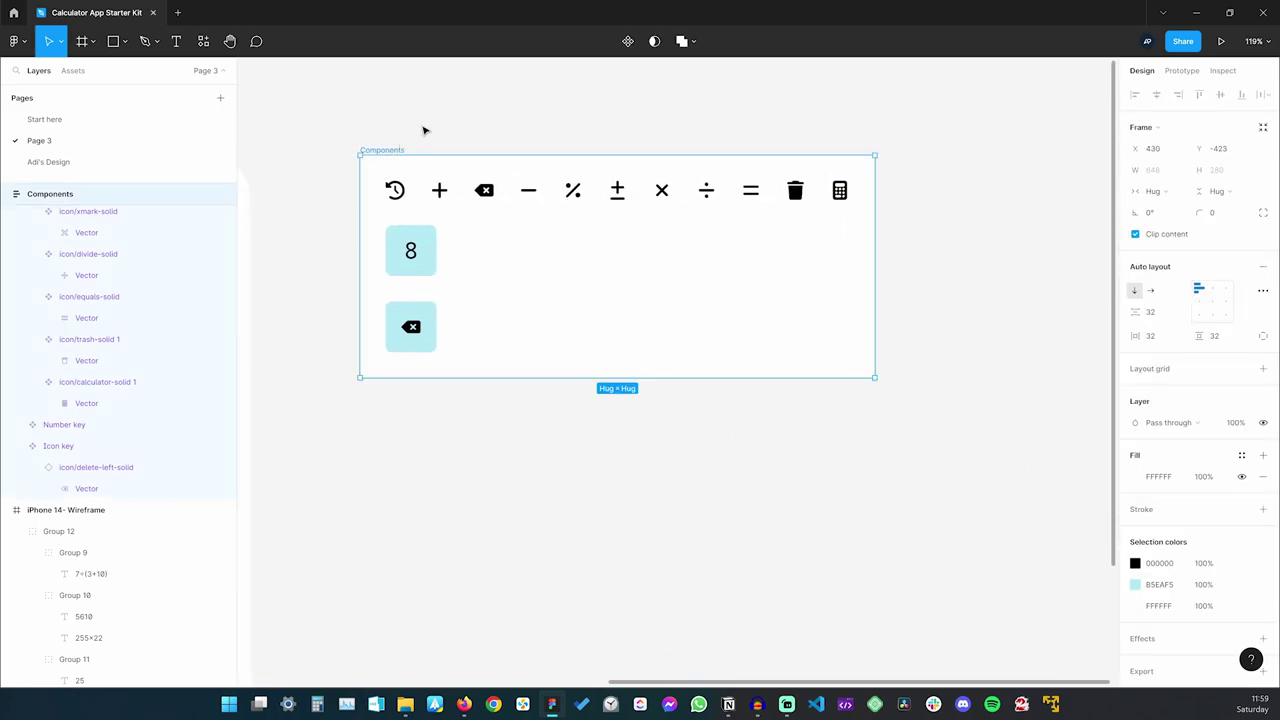
pyautogui.click(426, 129)
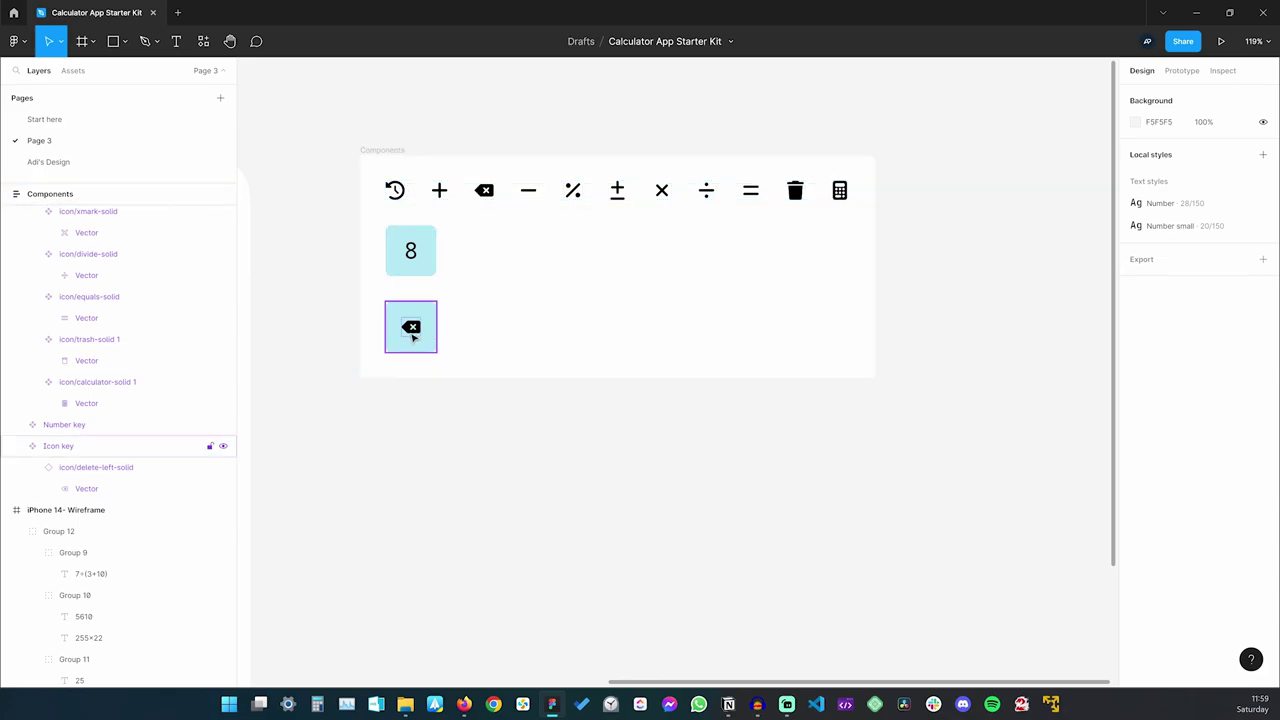
# Create a text component property named "Text" for the content of the 8 in the Number key
pyautogui.click(412, 338)
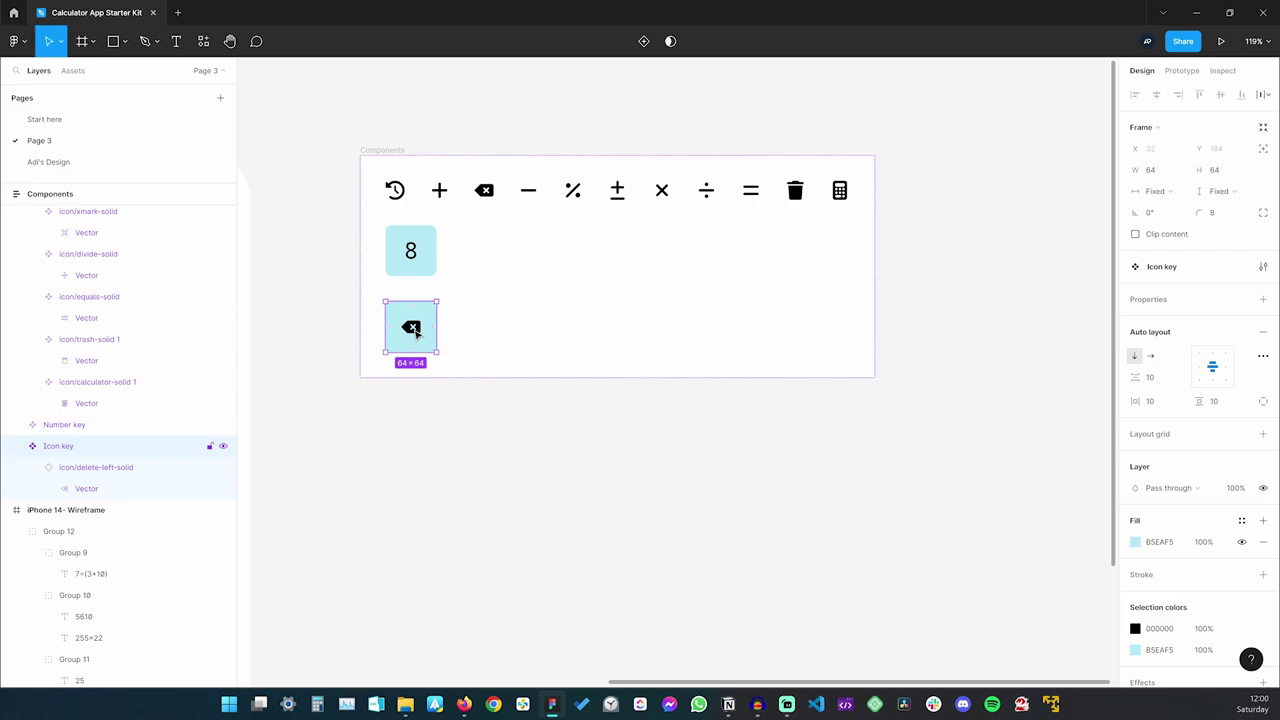
pyautogui.click(443, 449)
pyautogui.click(418, 245)
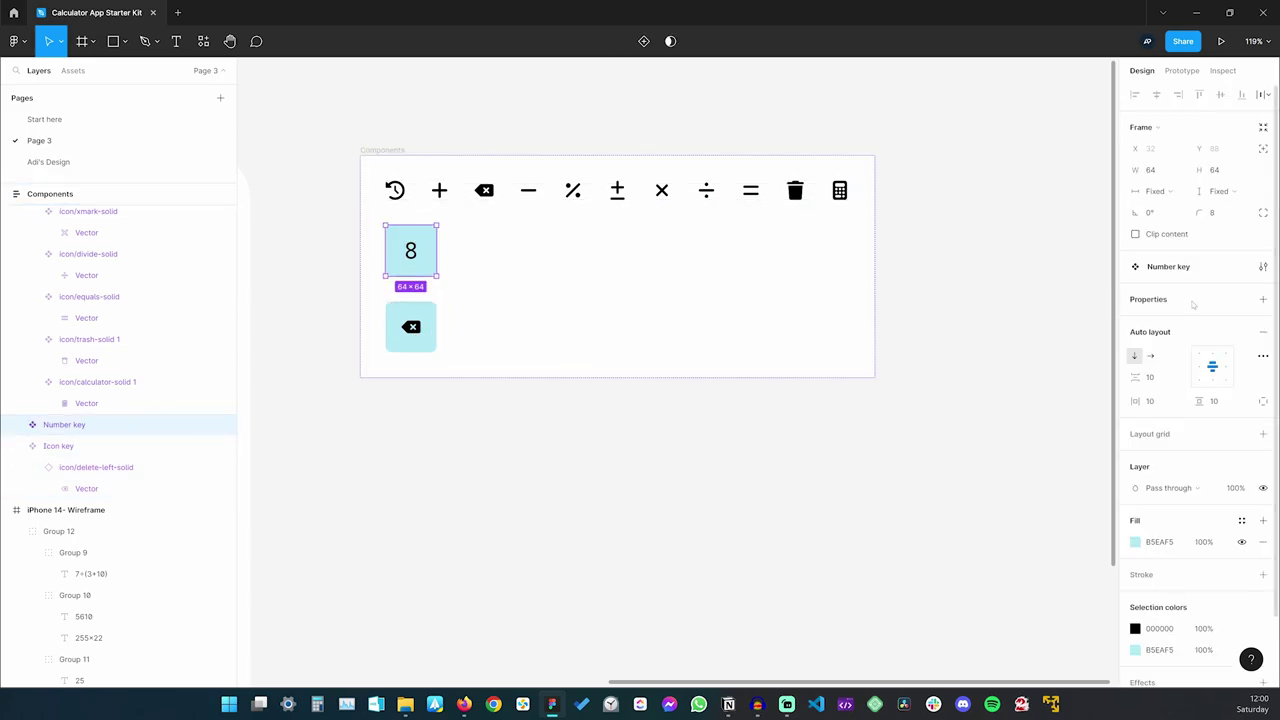
pyautogui.doubleClick(410, 252)
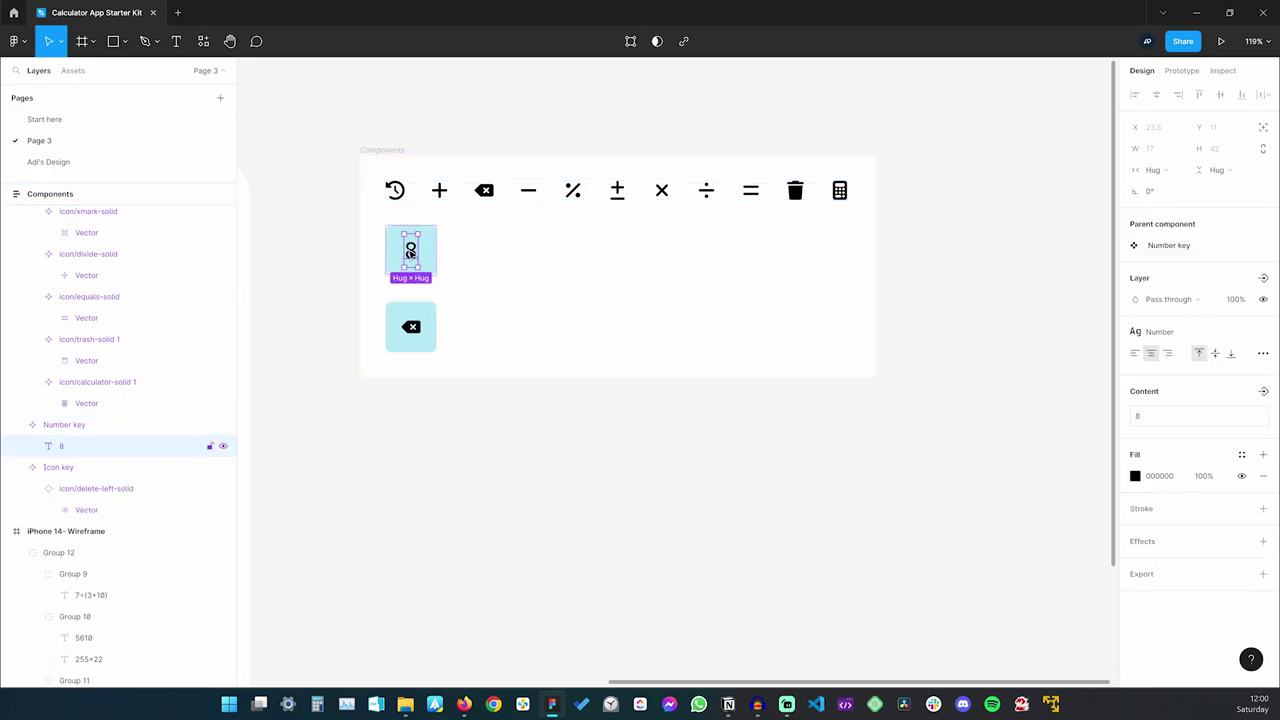
pyautogui.click(1263, 391)
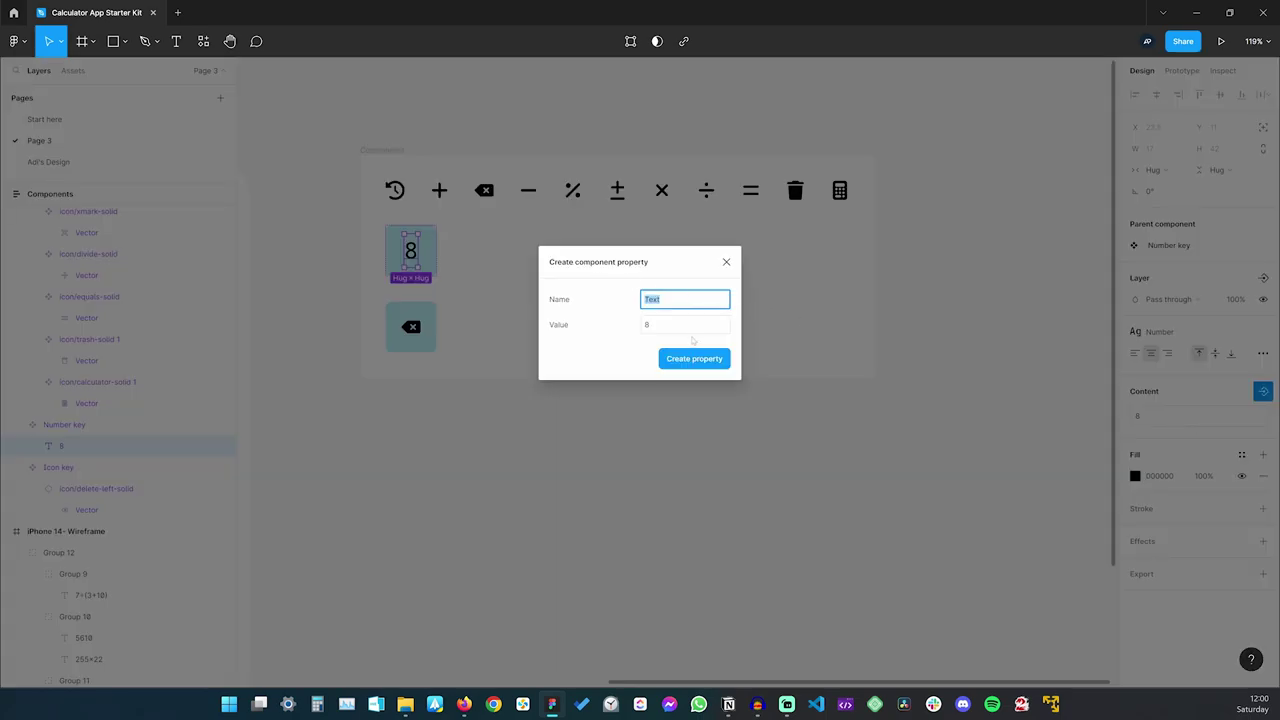
pyautogui.write('Number')
pyautogui.press('BackSpace')
pyautogui.press('BackSpace')
pyautogui.press('BackSpace')
pyautogui.press('BackSpace')
pyautogui.press('BackSpace')
pyautogui.press('BackSpace')
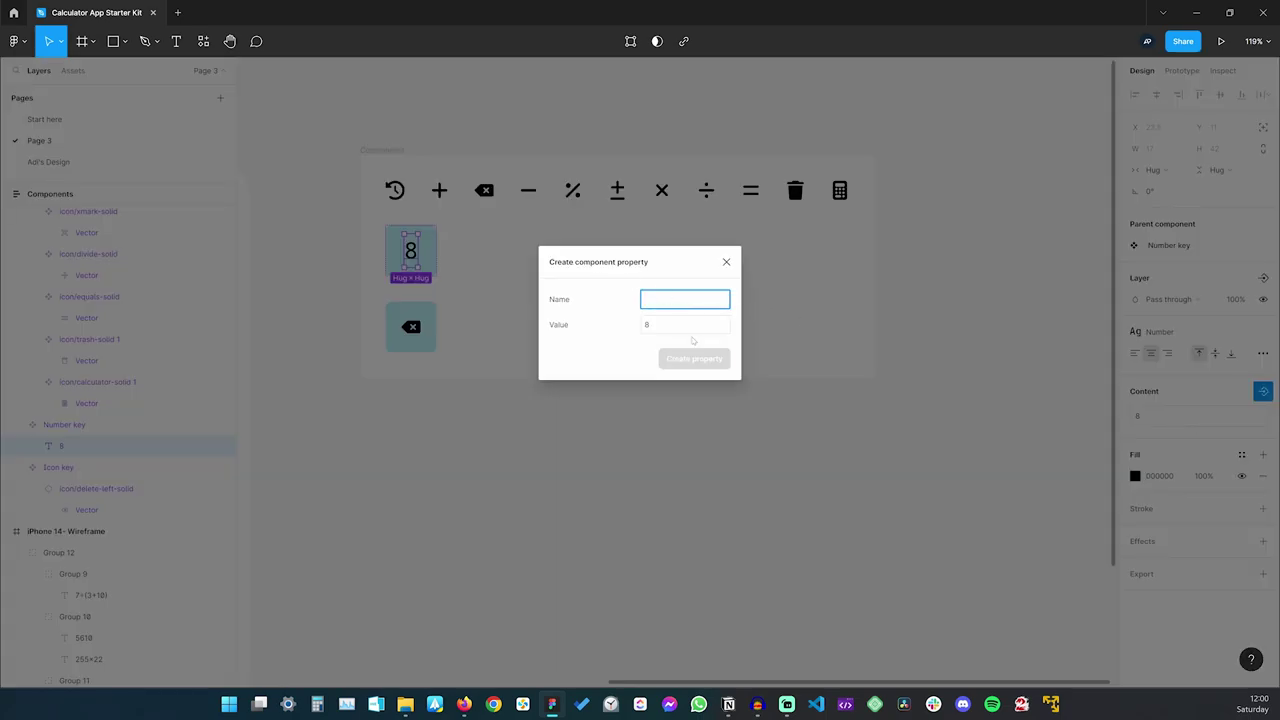
pyautogui.write('Text')
pyautogui.press('Return')
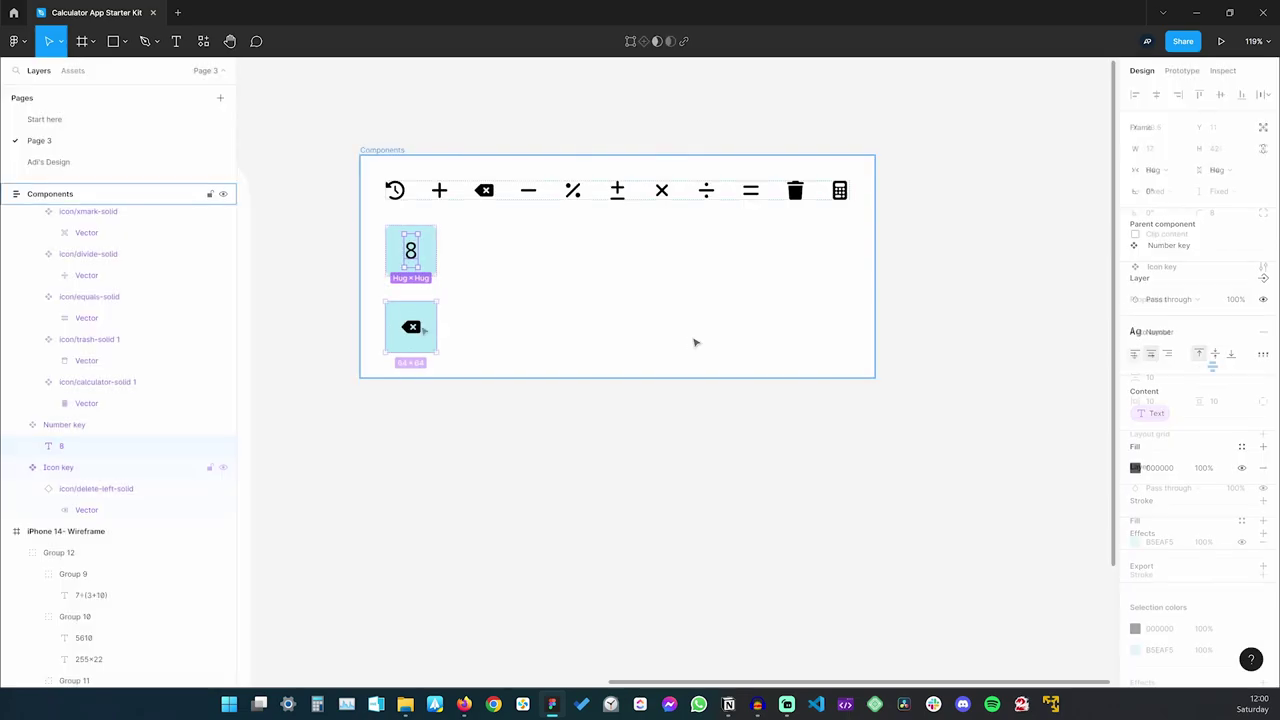
# Create an instance swap property for the delete icon inside the Icon key, with delete-left-solid as its value
pyautogui.click(411, 326)
pyautogui.click(411, 326)
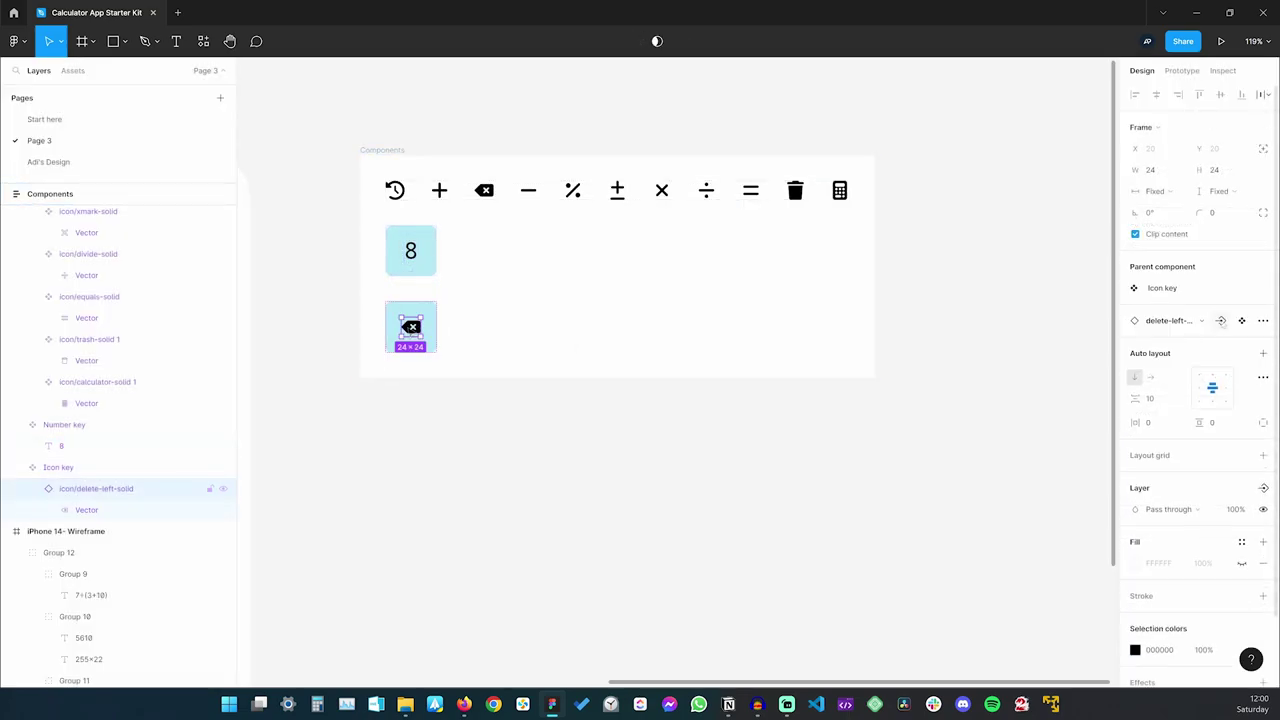
pyautogui.click(1221, 321)
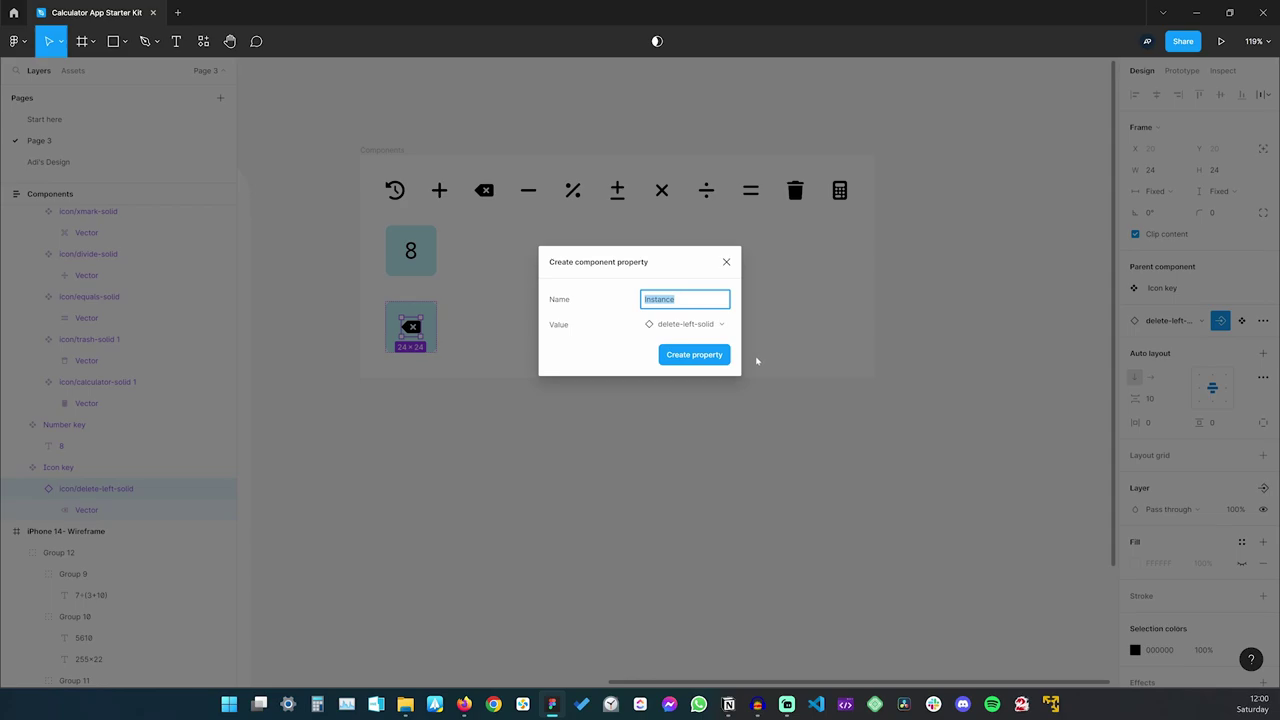
pyautogui.write('Ic')
pyautogui.press('Return')
pyautogui.click(662, 440)
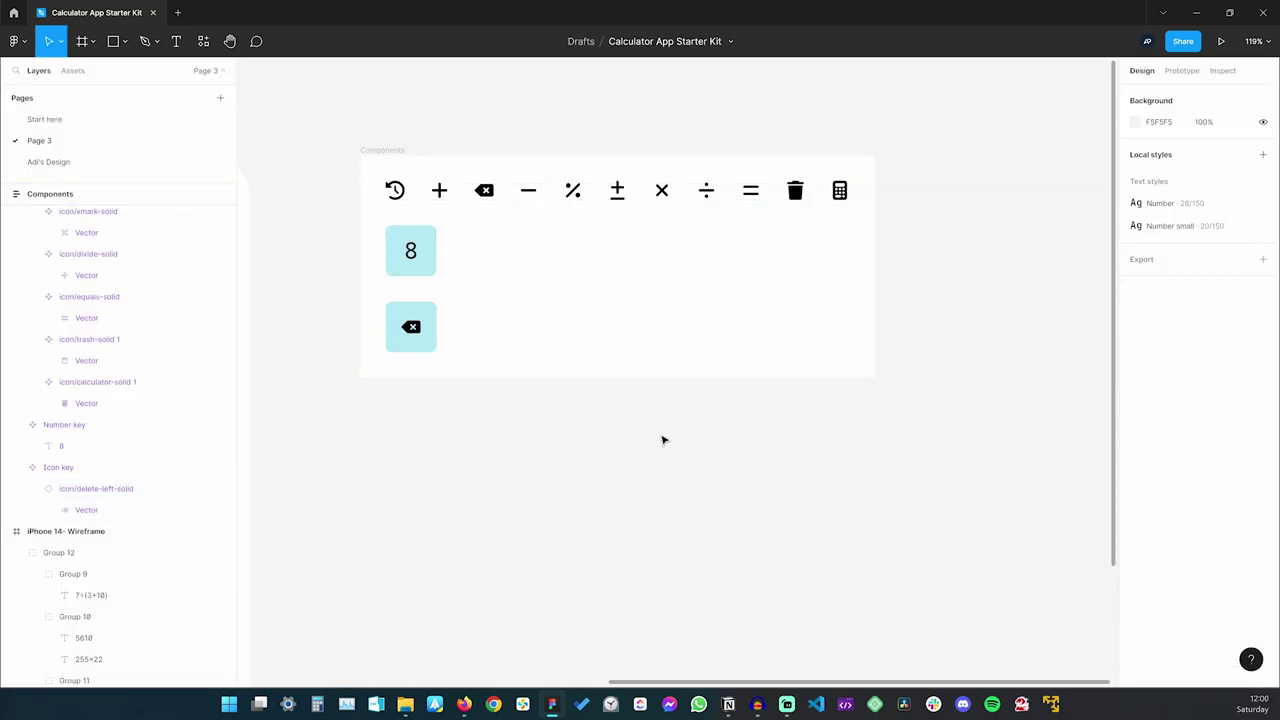
# Move the Components frame horizontally to X 332, directly beside the second phone wireframe
pyautogui.moveTo(584, 444); pyautogui.dragTo(926, 403)
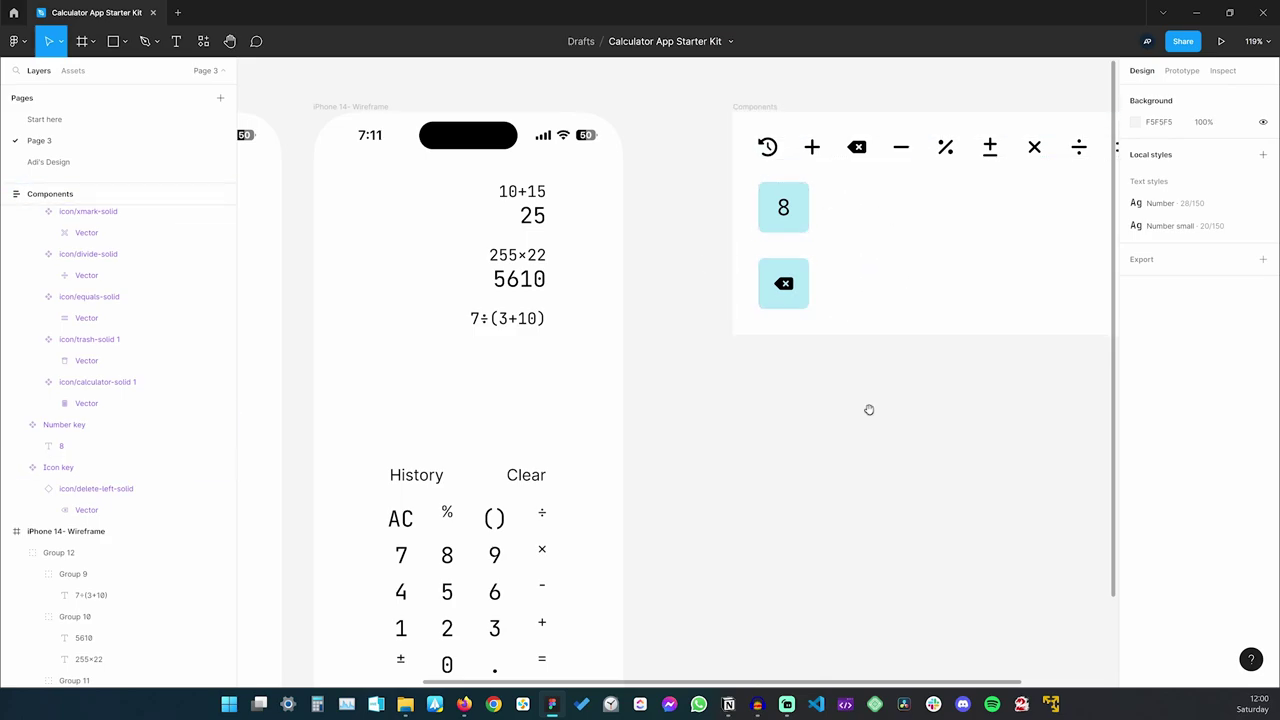
pyautogui.moveTo(869, 409); pyautogui.dragTo(671, 433)
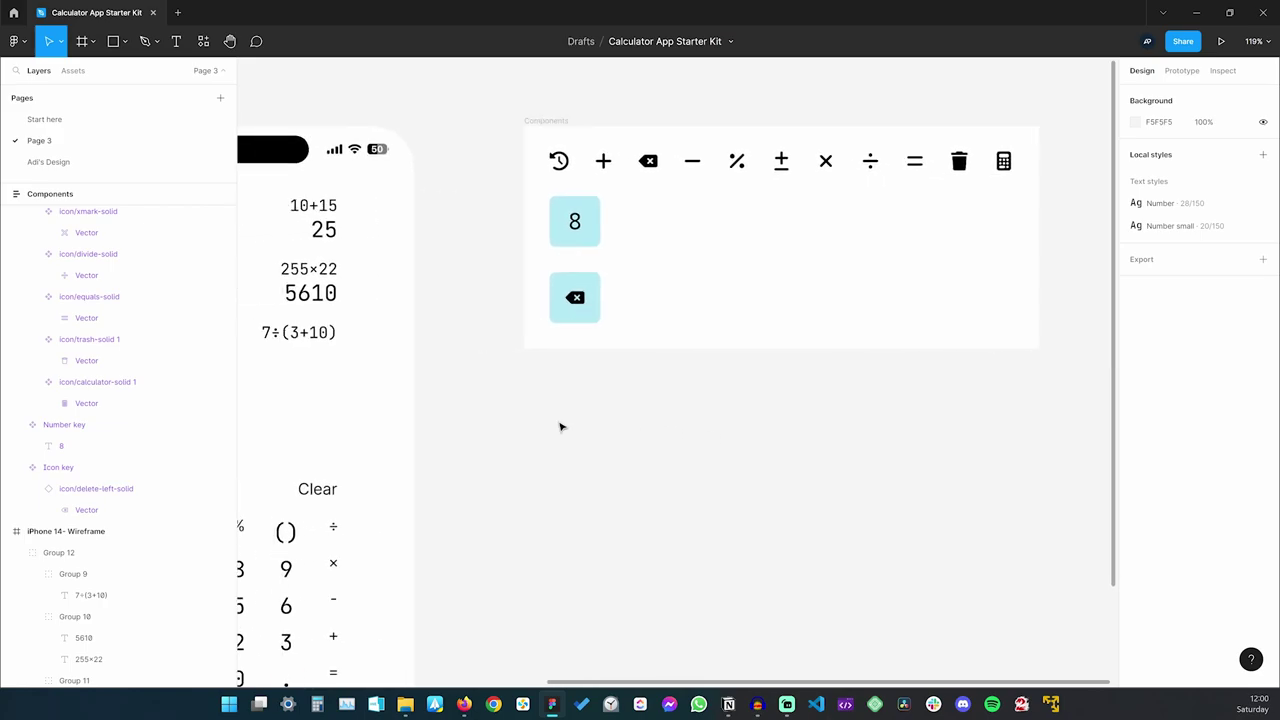
pyautogui.moveTo(561, 427); pyautogui.dragTo(803, 380)
pyautogui.scroll(-5, 780, 345)
pyautogui.click(645, 195)
pyautogui.click(645, 333)
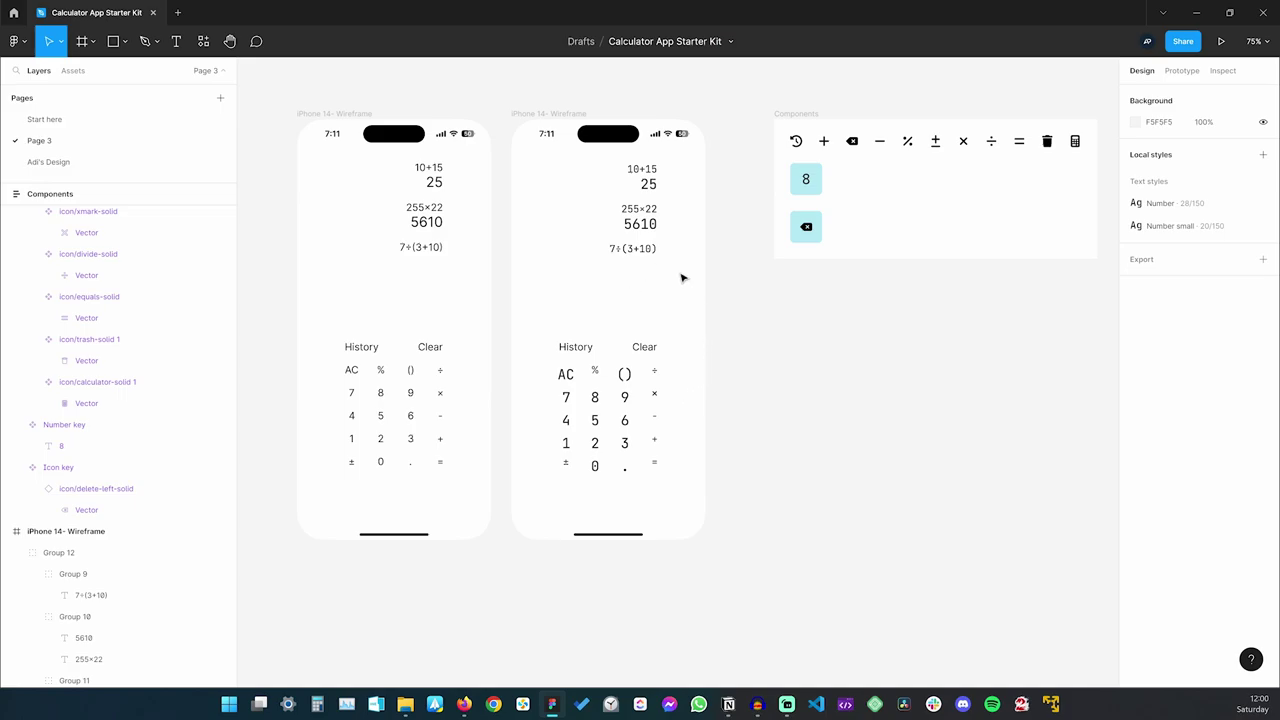
pyautogui.moveTo(800, 116); pyautogui.dragTo(748, 117)
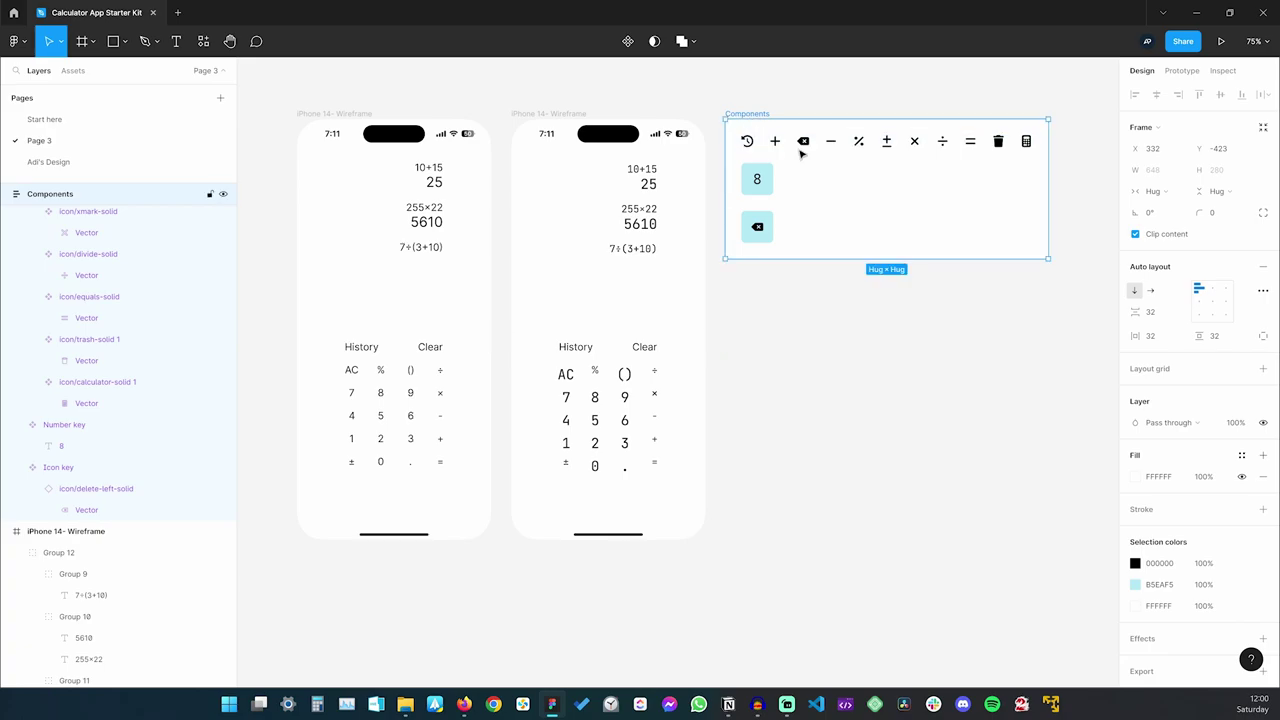
pyautogui.click(896, 232)
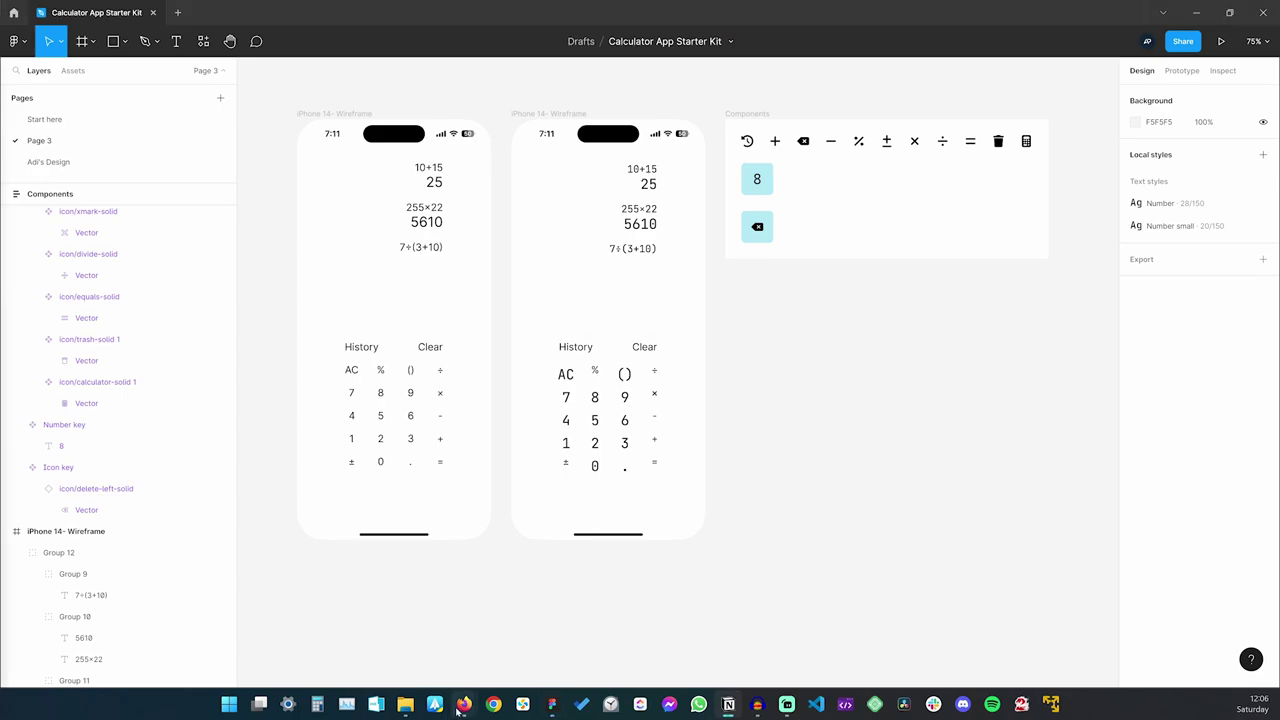
# Switch to Adobe Color in the browser and look through the color themes on its Explore page
pyautogui.hotkey('alt', 'Tab')
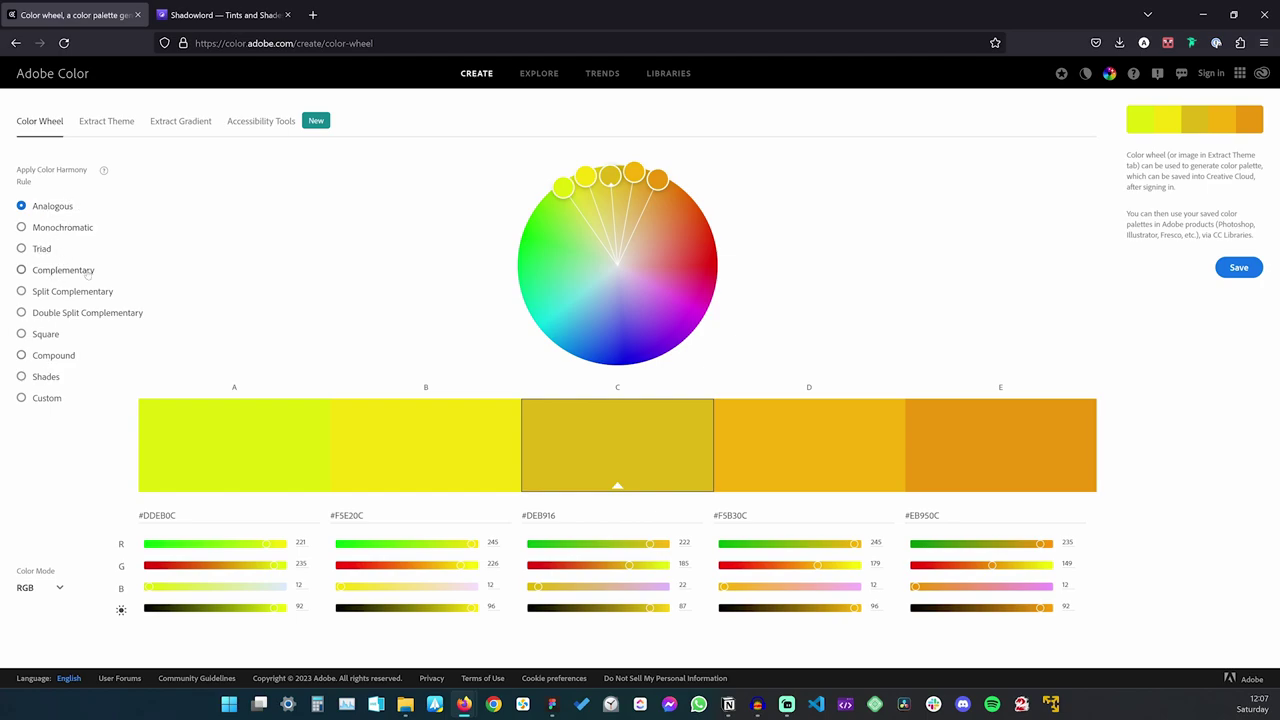
pyautogui.click(540, 74)
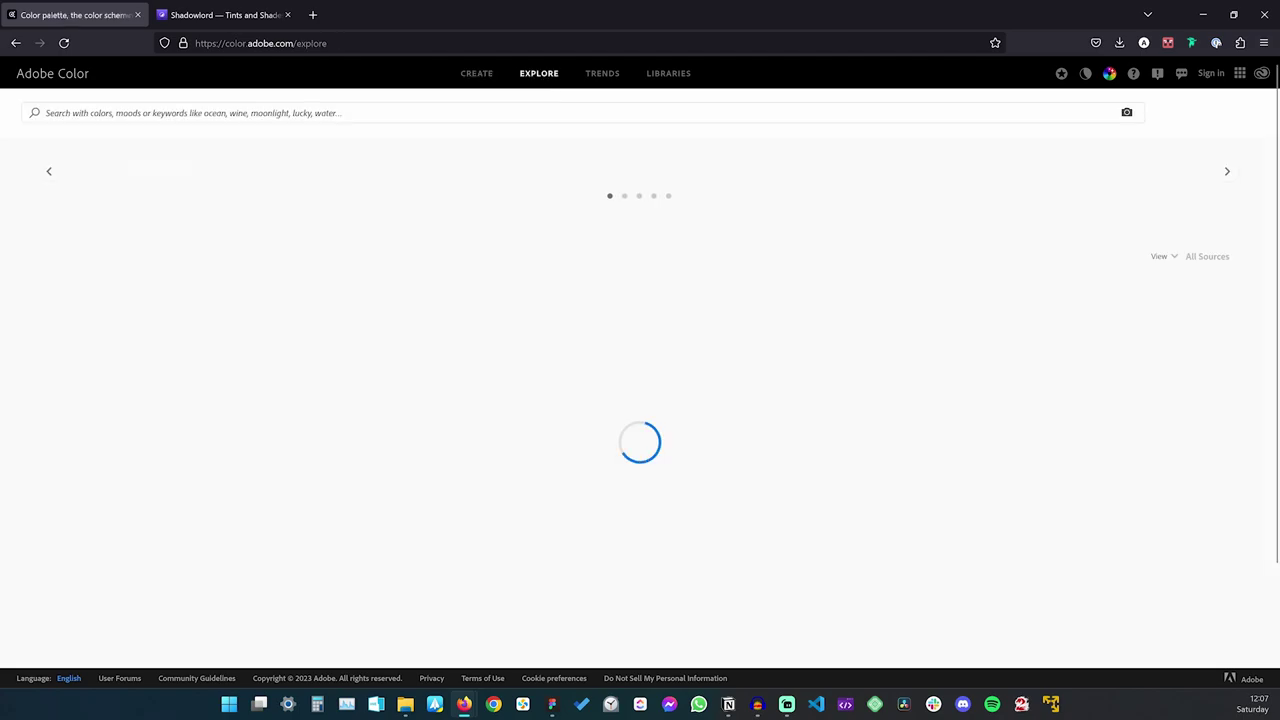
pyautogui.scroll(-3, 514, 189)
pyautogui.scroll(3, 521, 352)
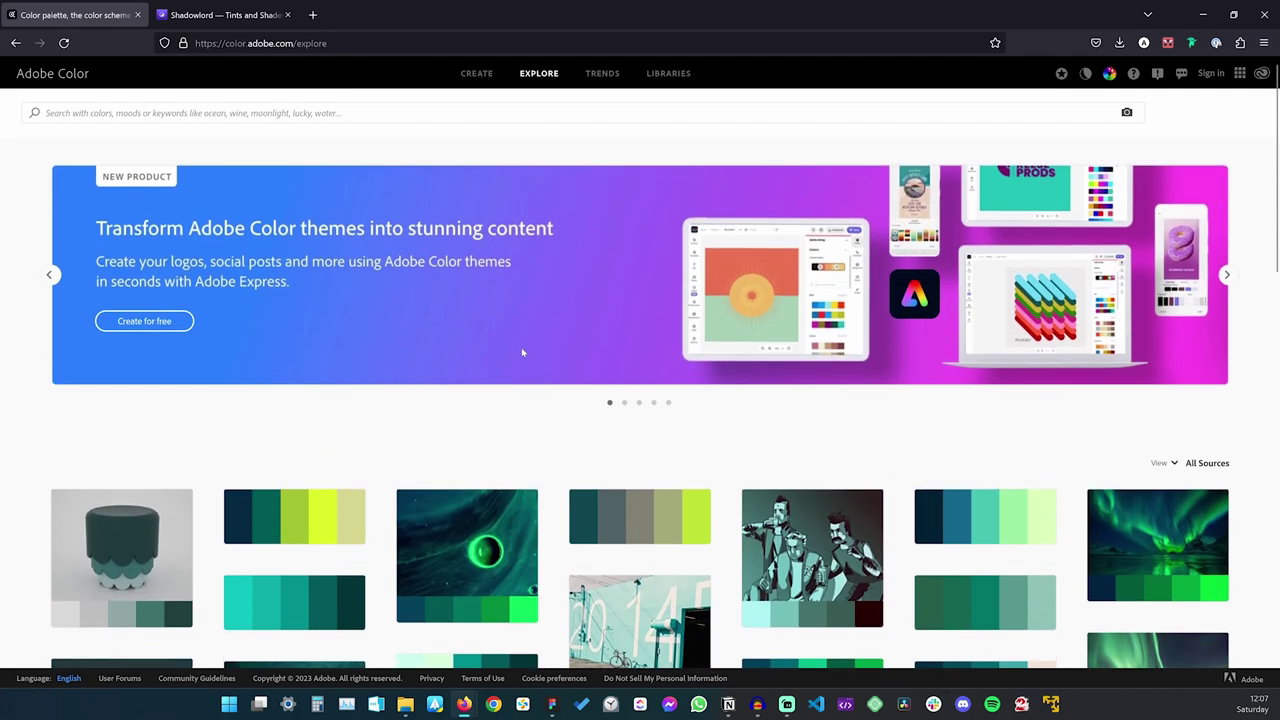
# Search Adobe Color for "calculator" palettes, browse them and return to the color wheel
pyautogui.click(270, 113)
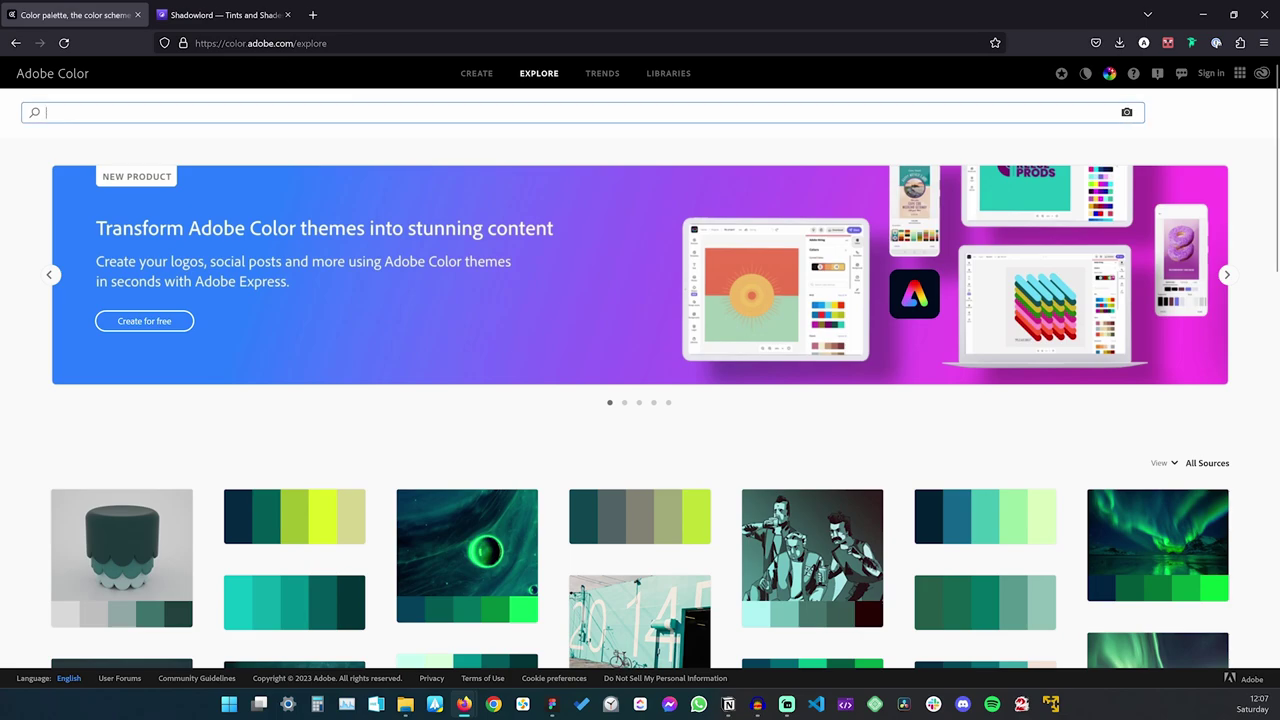
pyautogui.write('calculator')
pyautogui.press('Return')
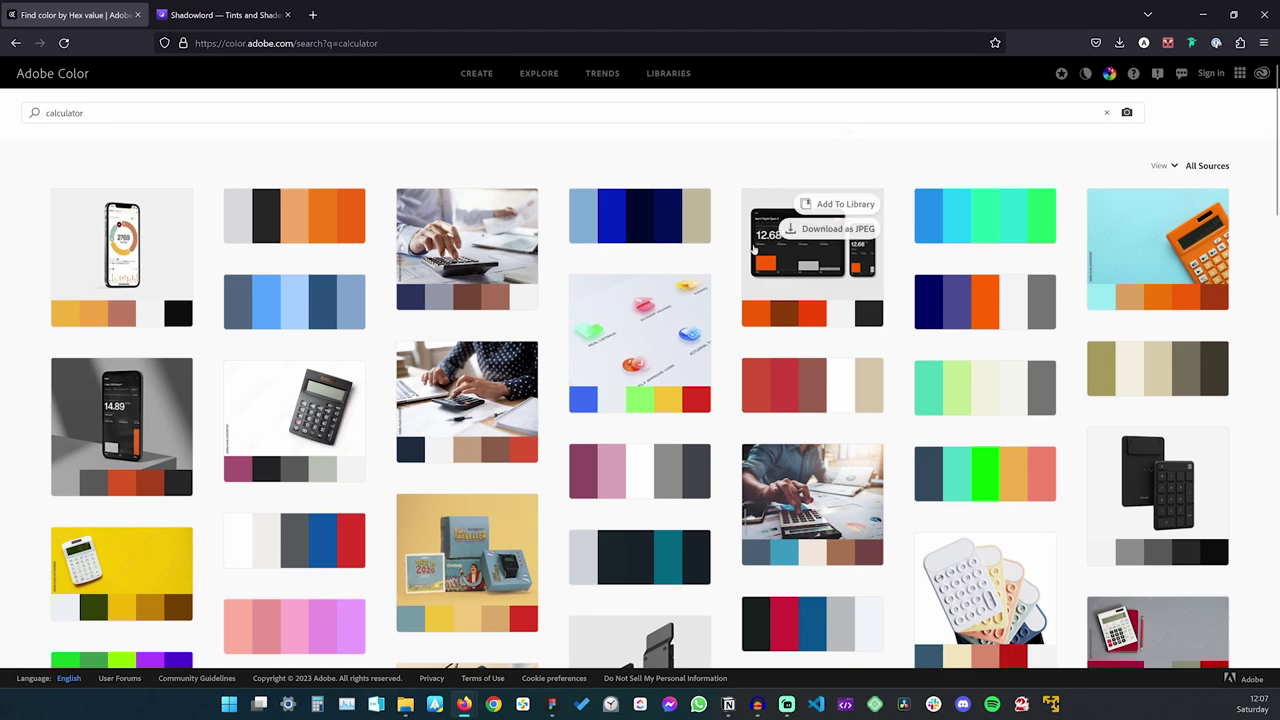
pyautogui.scroll(-4, 737, 287)
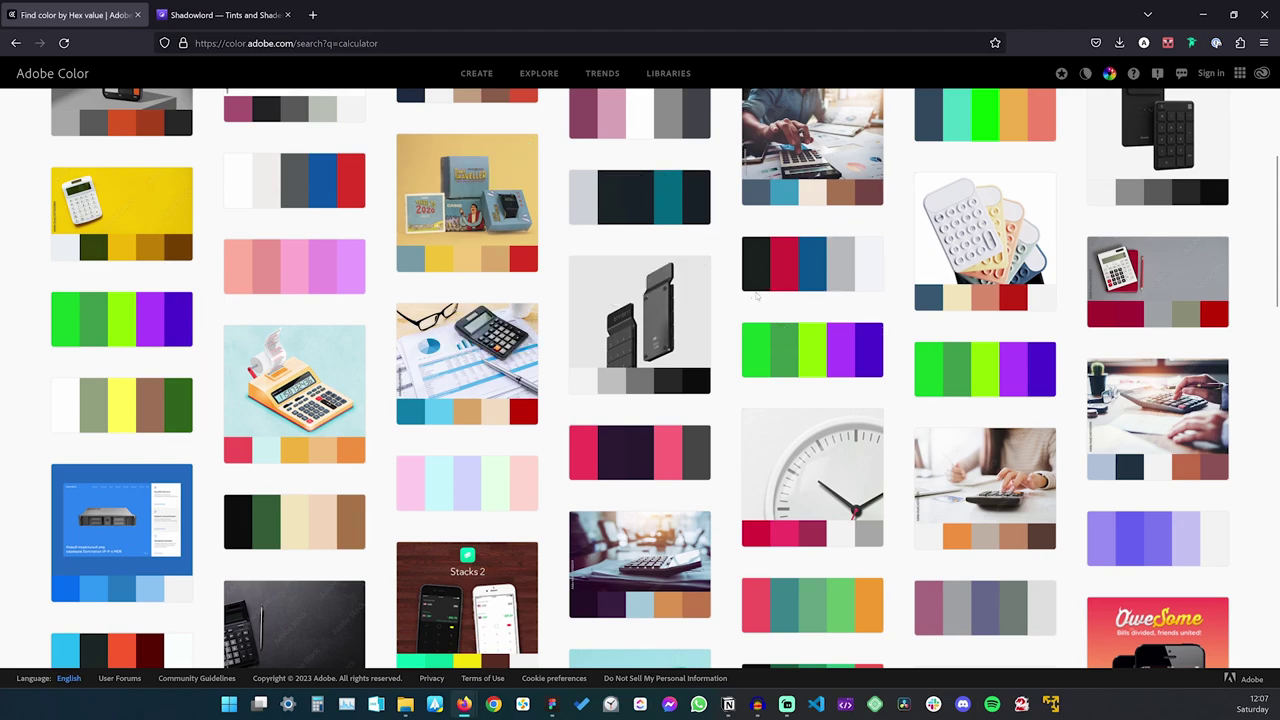
pyautogui.scroll(4, 757, 297)
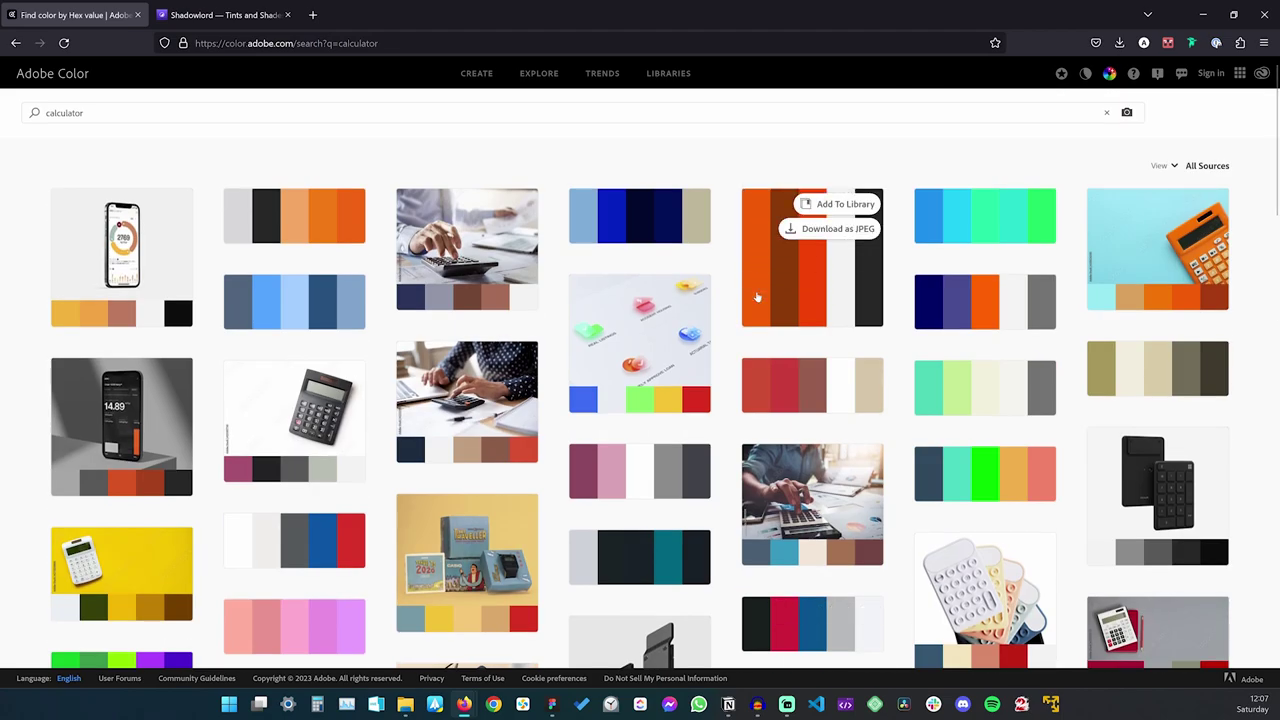
pyautogui.click(476, 73)
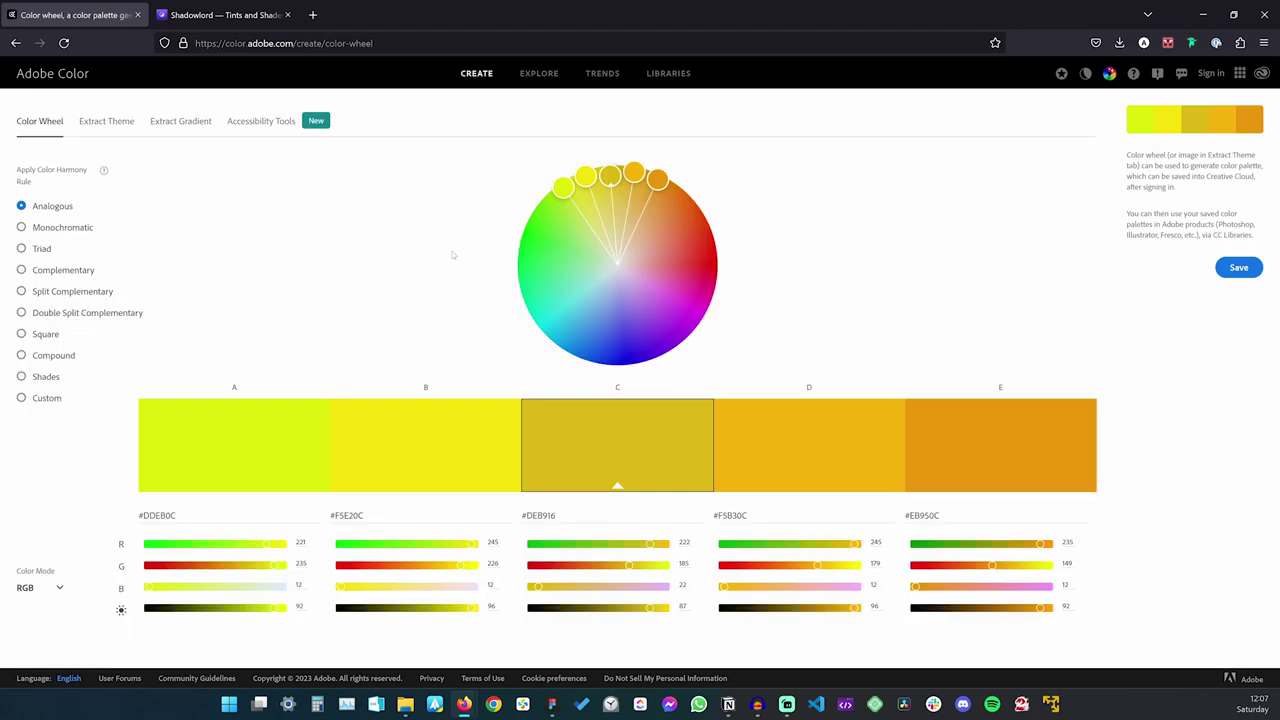
# Switch back to Figma and draw a square of about 151 × 151 on the canvas below the Components frame
pyautogui.click(551, 704)
pyautogui.hscroll(1, 758, 370)
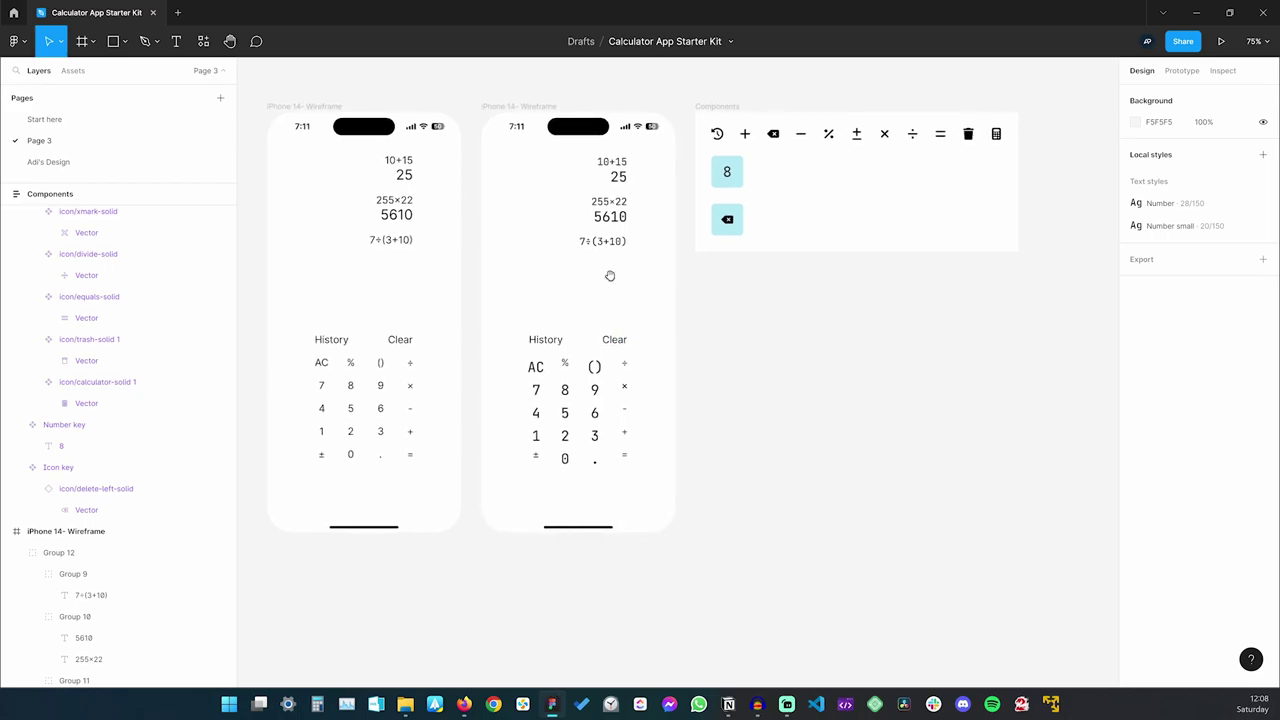
pyautogui.keyDown('ctrl'); pyautogui.scroll(1, 590, 375); pyautogui.keyUp('ctrl')
pyautogui.keyDown('ctrl'); pyautogui.scroll(1, 590, 375); pyautogui.keyUp('ctrl')
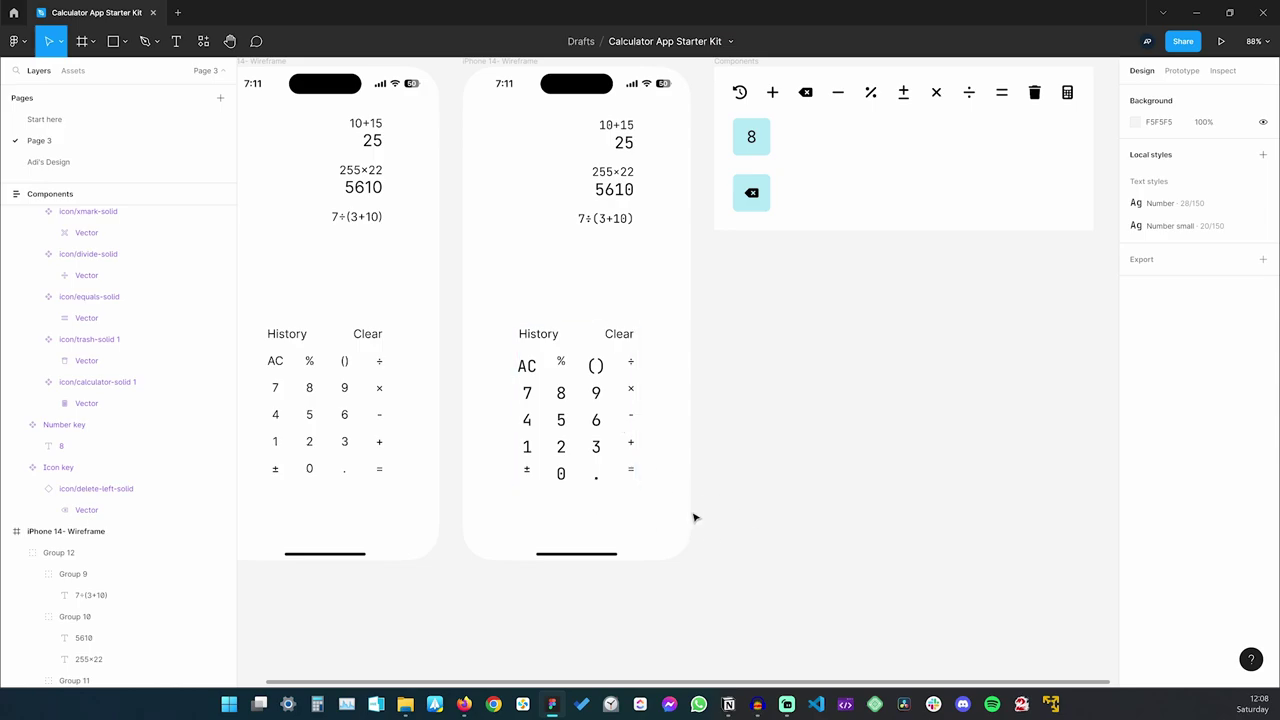
pyautogui.hscroll(2, 740, 346)
pyautogui.scroll(-1, 740, 346)
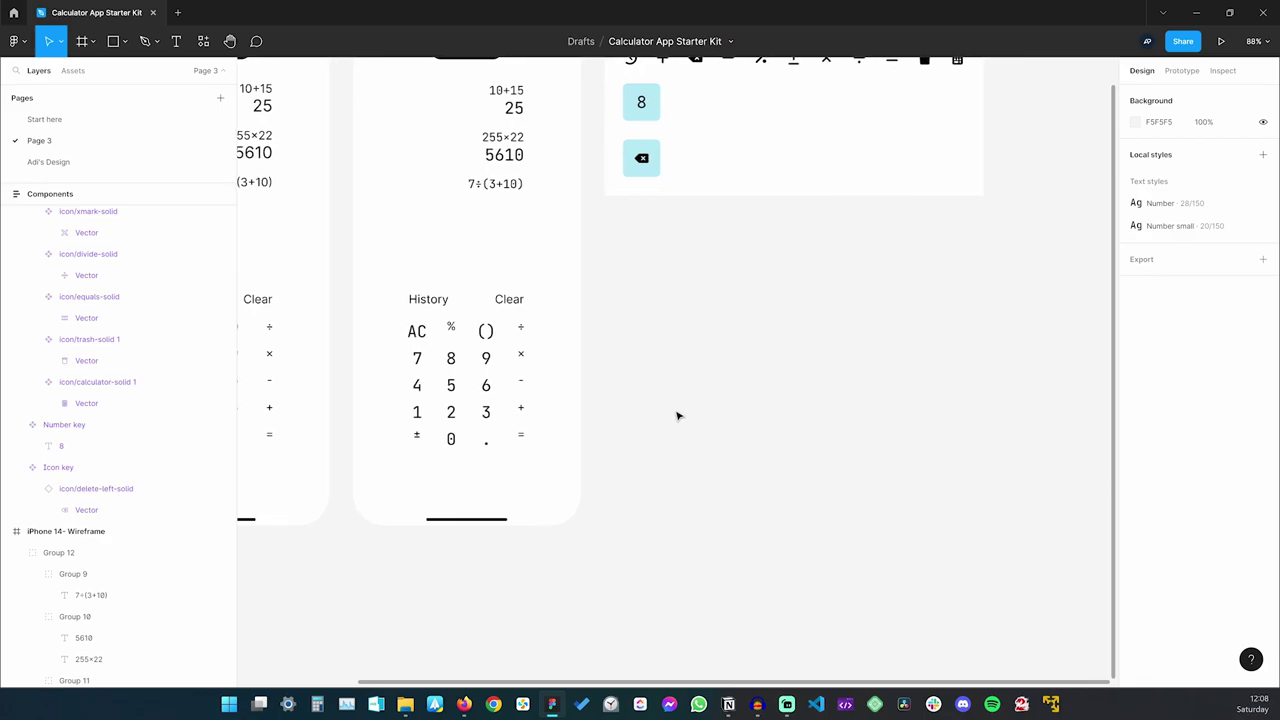
pyautogui.press('r')
pyautogui.moveTo(666, 316)
pyautogui.mouseDown()
pyautogui.moveTo(752, 403)
pyautogui.moveTo(677, 326)
pyautogui.mouseUp()
pyautogui.click(780, 360)
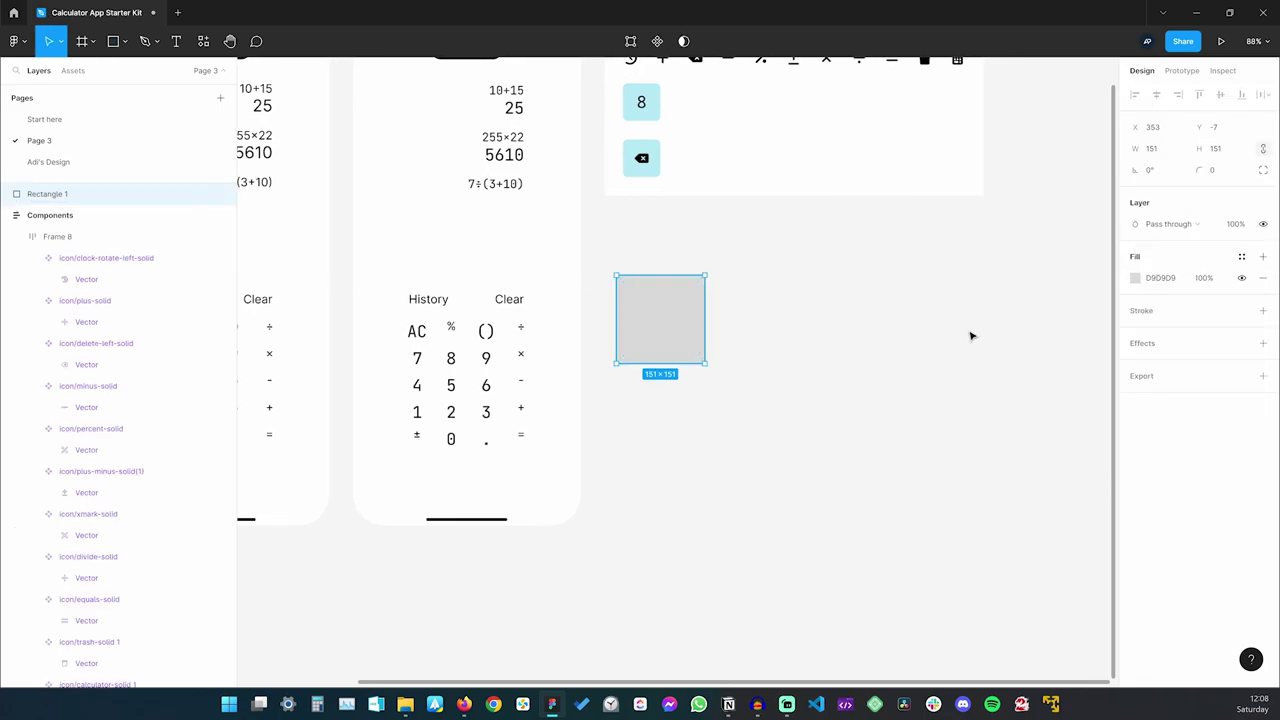
# Set the square's fill to 1D2C40 and examine that color in the color picker
pyautogui.click(1160, 277)
pyautogui.write('1D2C40')
pyautogui.press('Tab')
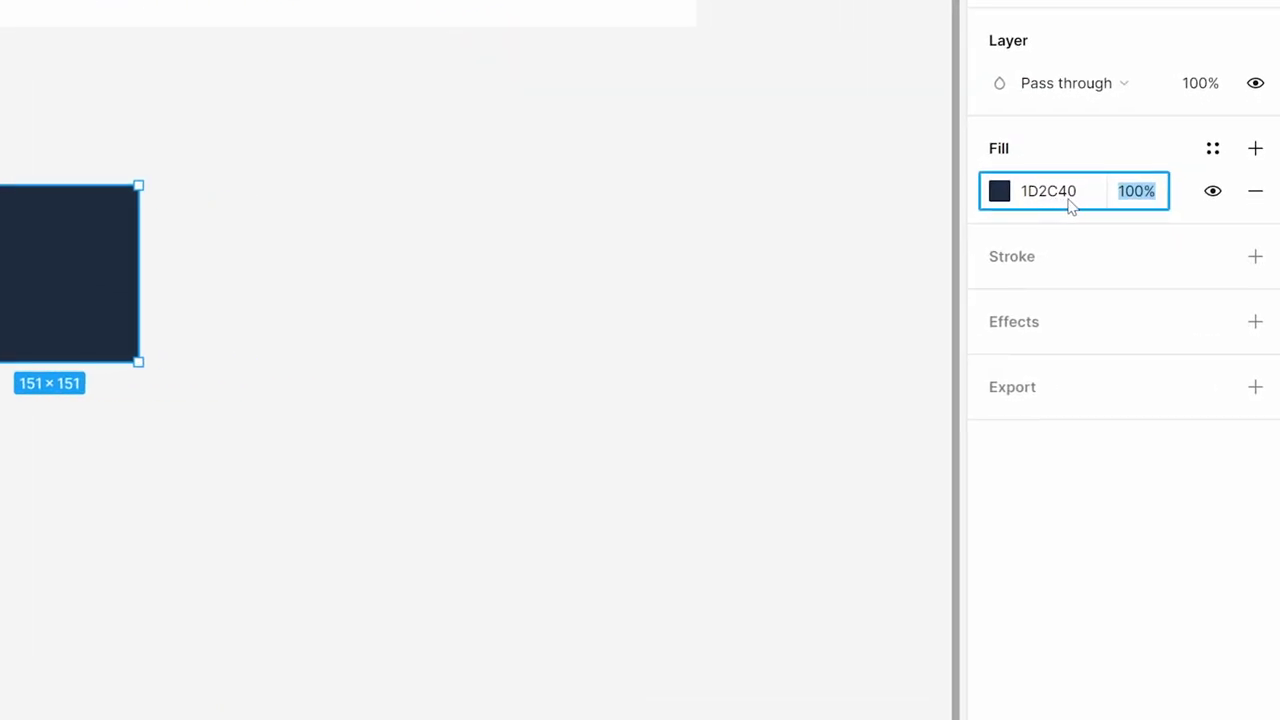
pyautogui.click(526, 337)
pyautogui.click(51, 269)
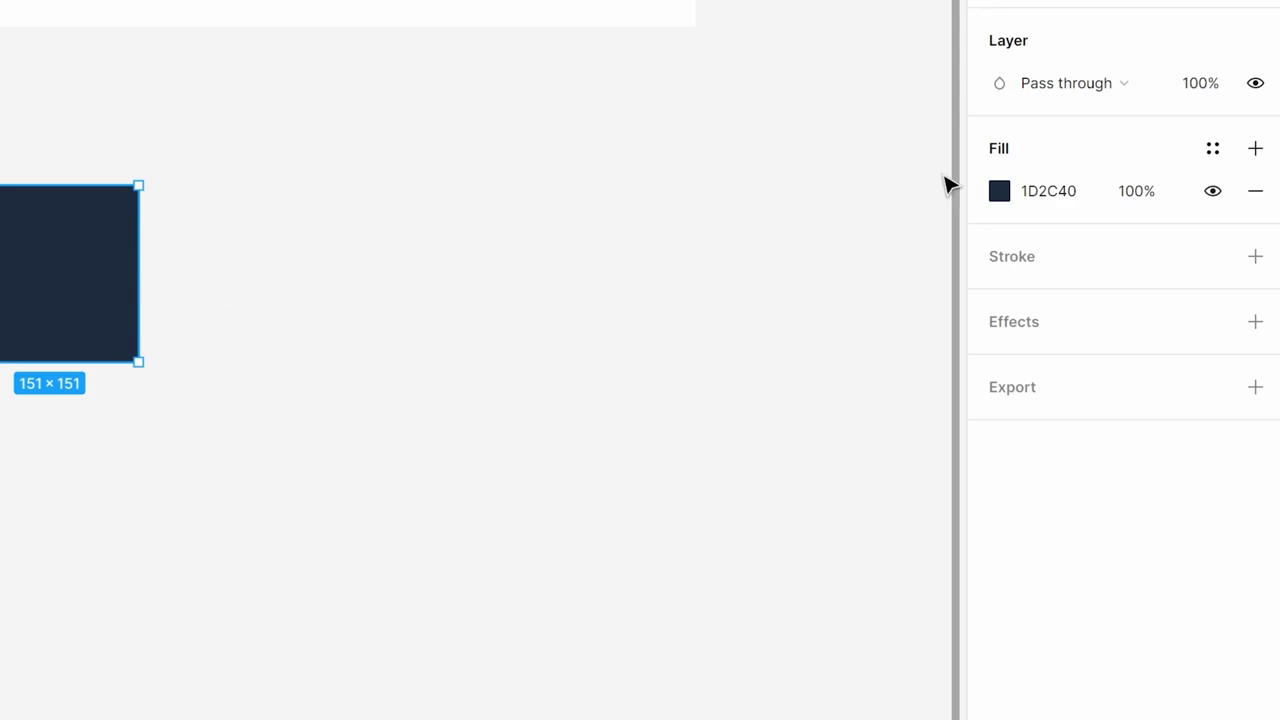
pyautogui.click(999, 193)
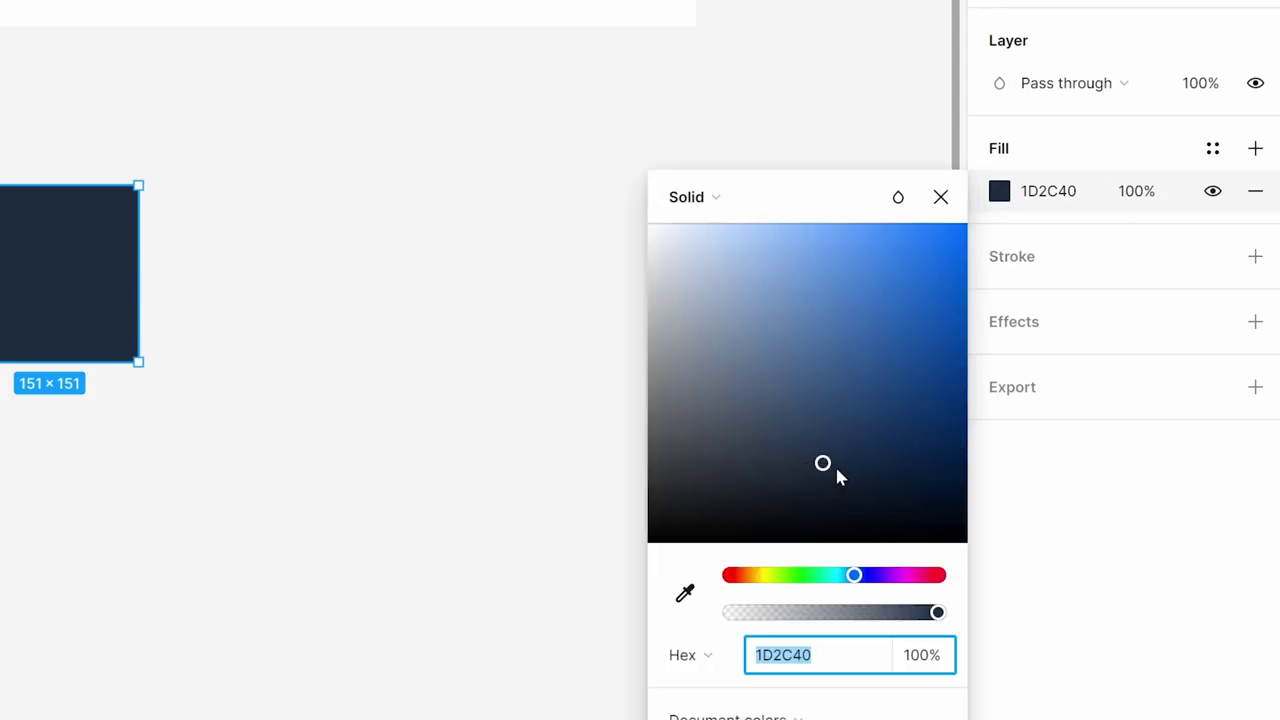
pyautogui.click(291, 283)
# Duplicate the dark blue square, place the copy beside it on its right side and set the copy's fill to D95032
pyautogui.click(48, 264)
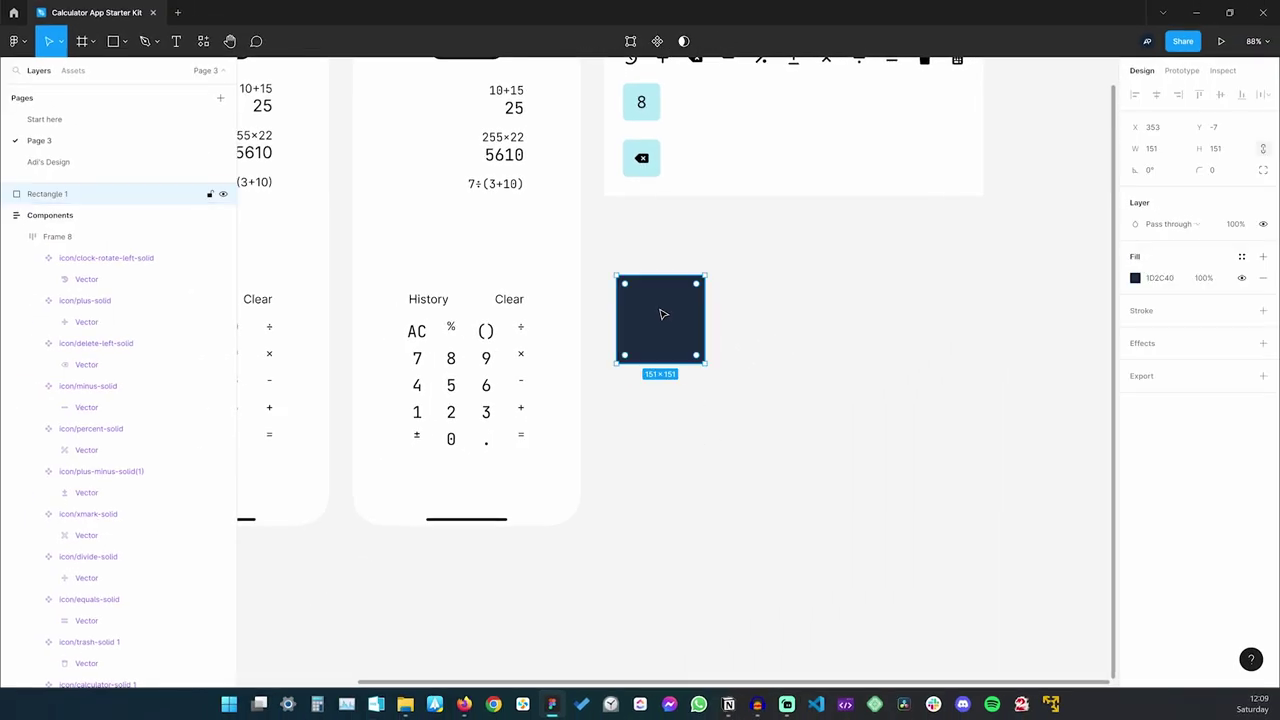
pyautogui.hotkey('ctrl', 'd')
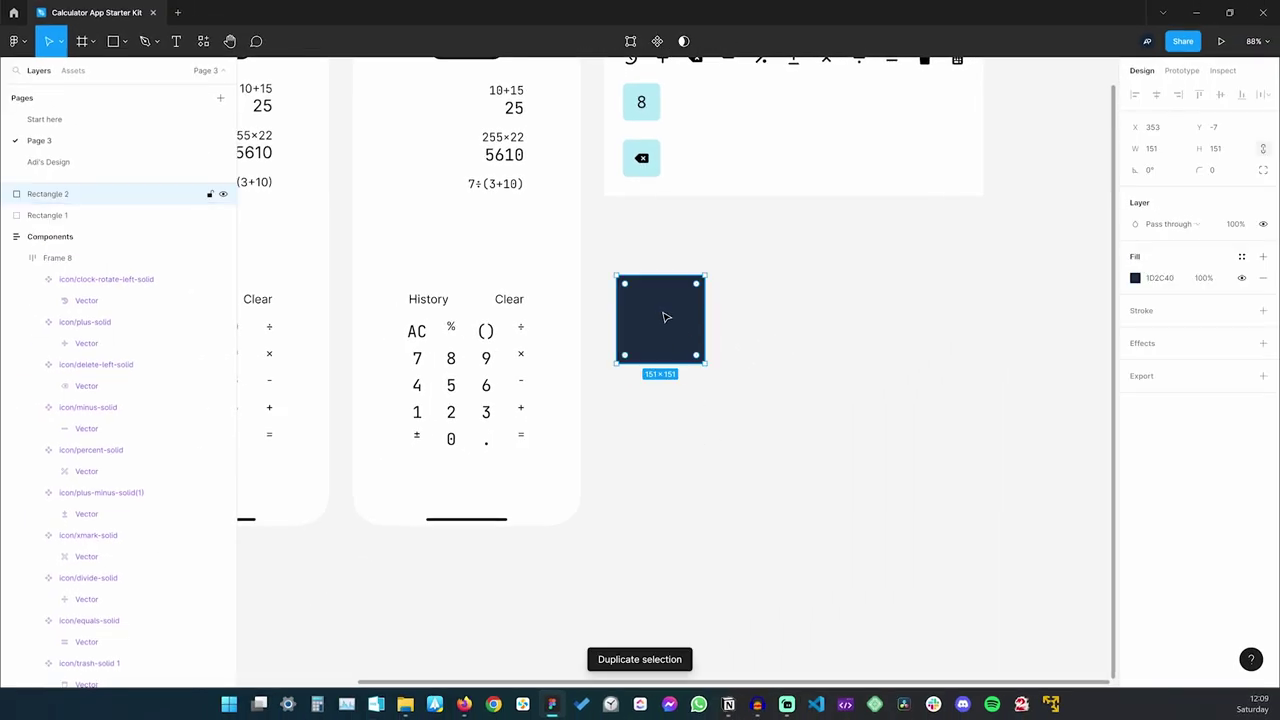
pyautogui.moveTo(661, 314); pyautogui.dragTo(770, 306)
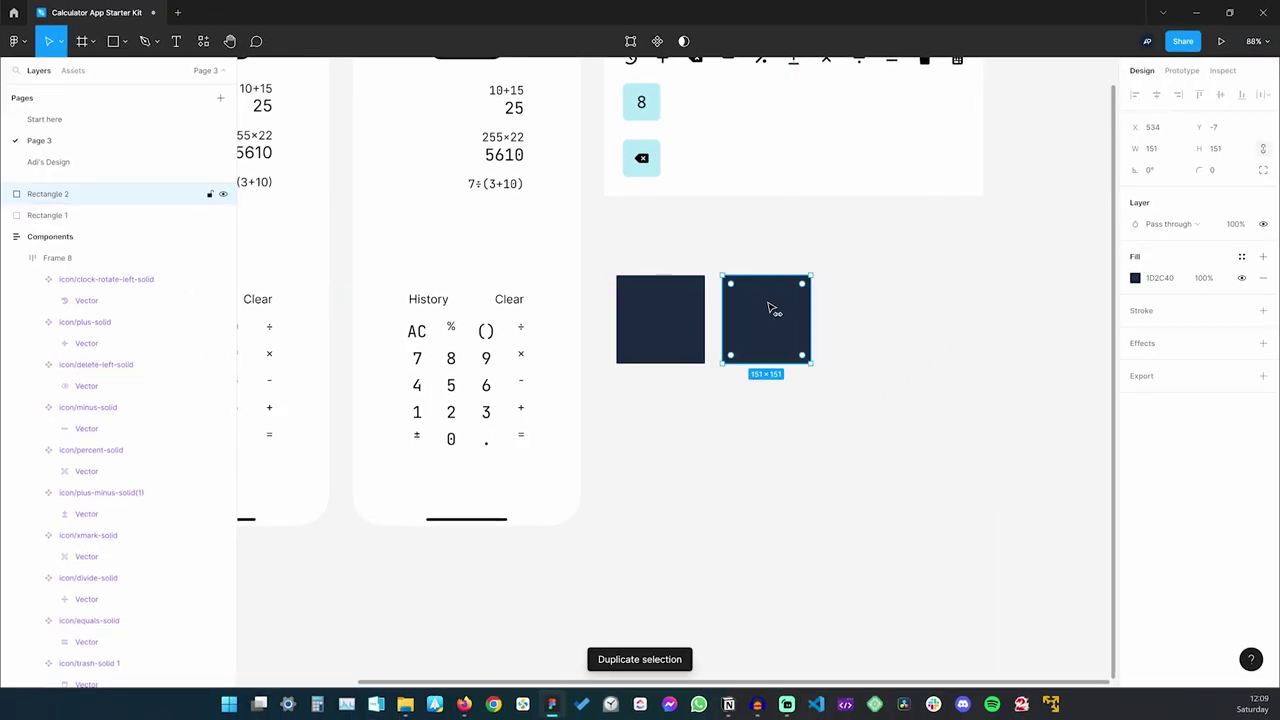
pyautogui.click(1160, 278)
pyautogui.write('D95032')
pyautogui.press('Tab')
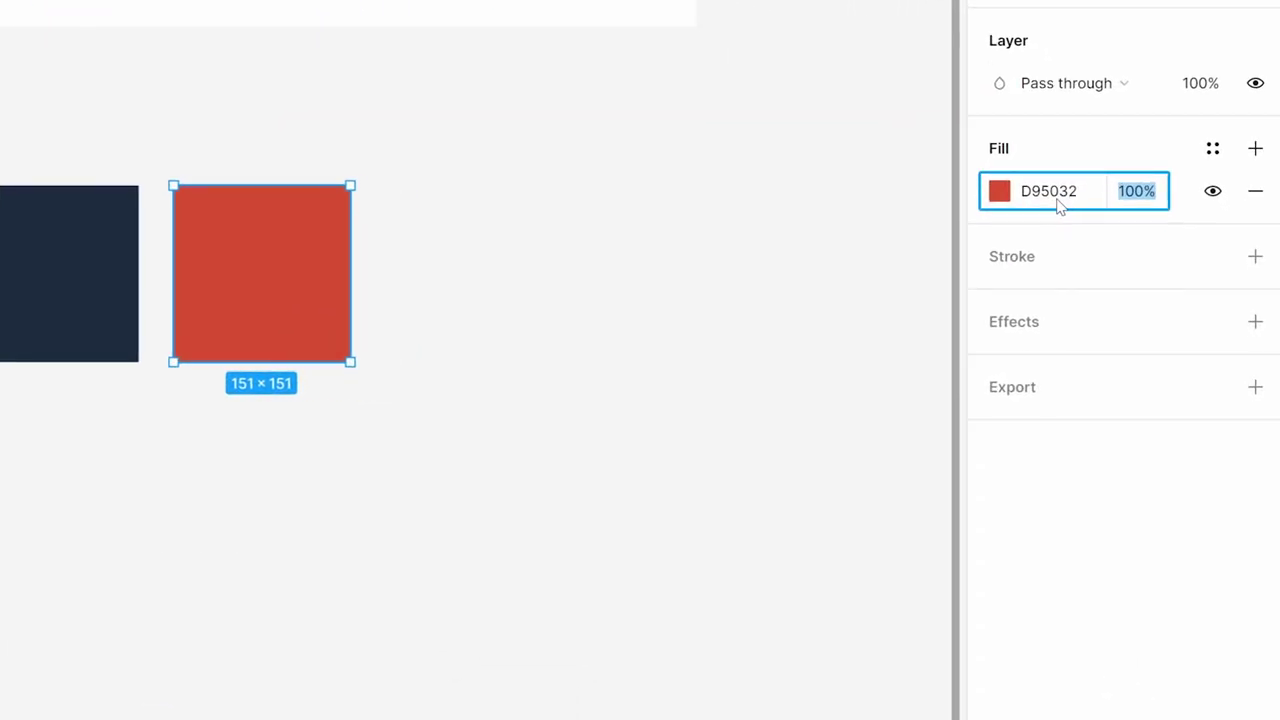
pyautogui.press('Escape')
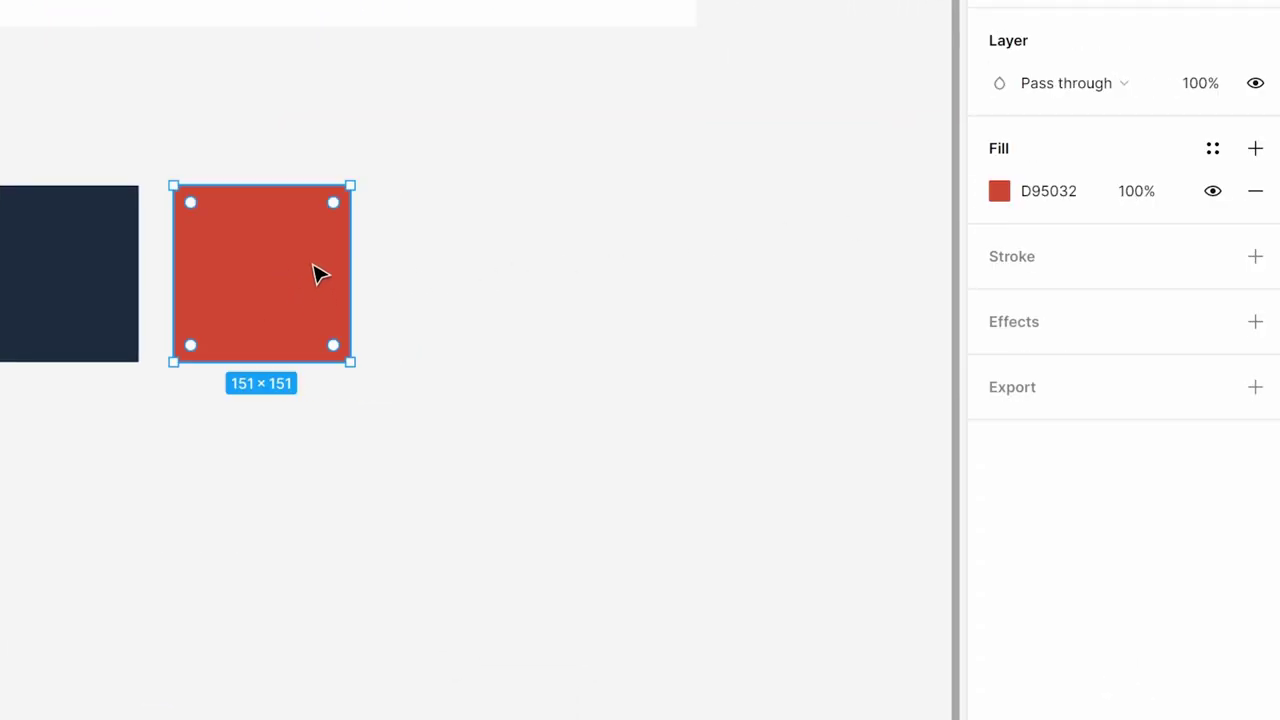
# Examine the red square's color in the color picker and move the square slightly further away from the dark blue one
pyautogui.click(999, 191)
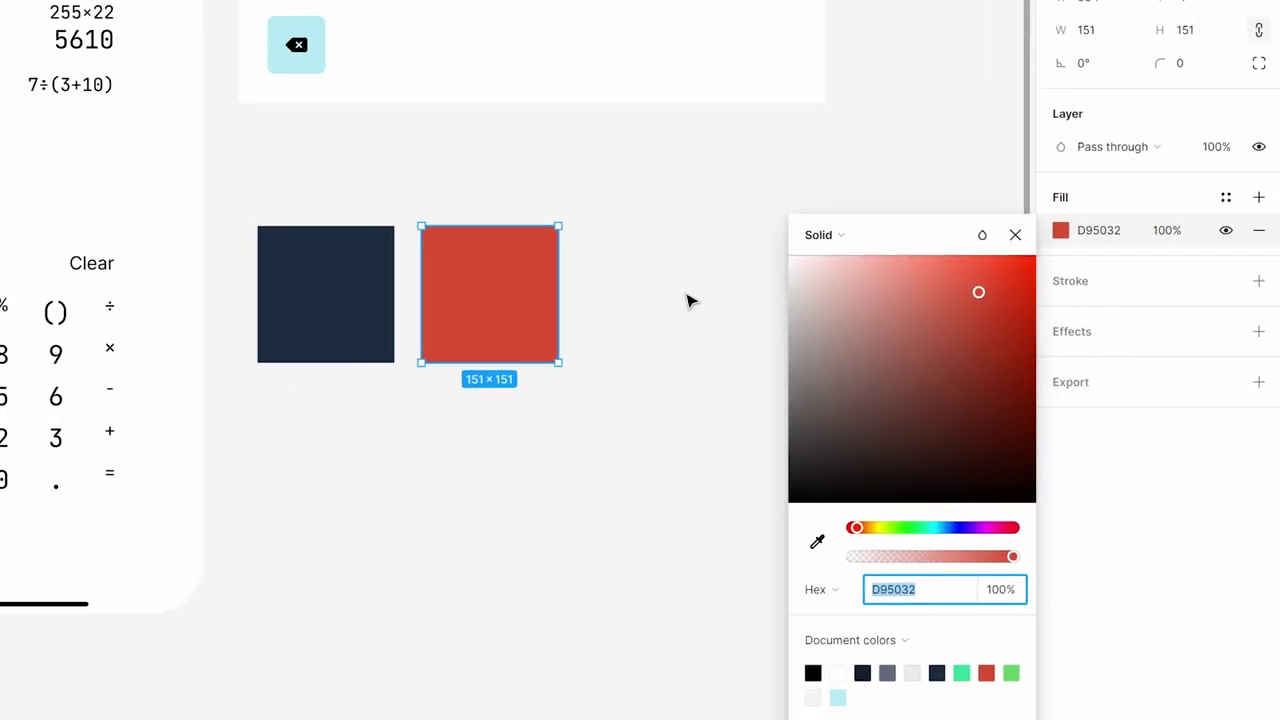
pyautogui.click(490, 255)
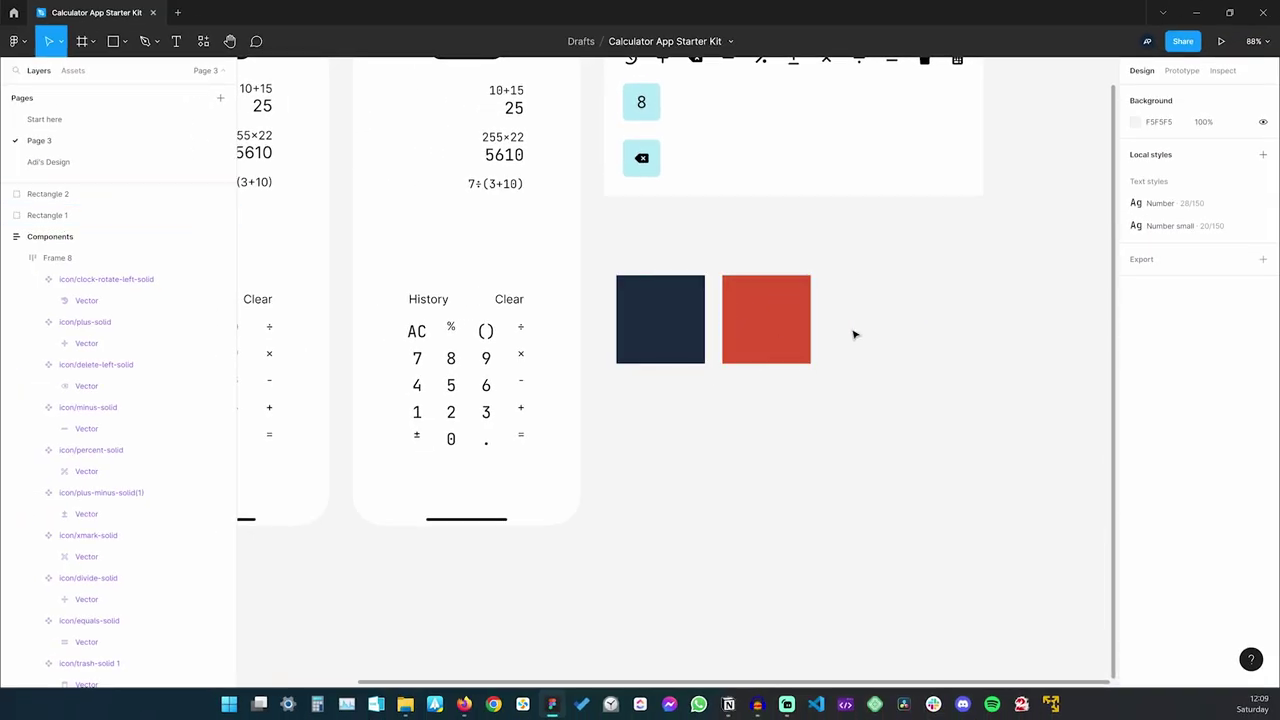
pyautogui.moveTo(779, 330)
pyautogui.mouseDown()
pyautogui.moveTo(698, 355)
pyautogui.moveTo(797, 334)
pyautogui.mouseUp()
pyautogui.click(803, 457)
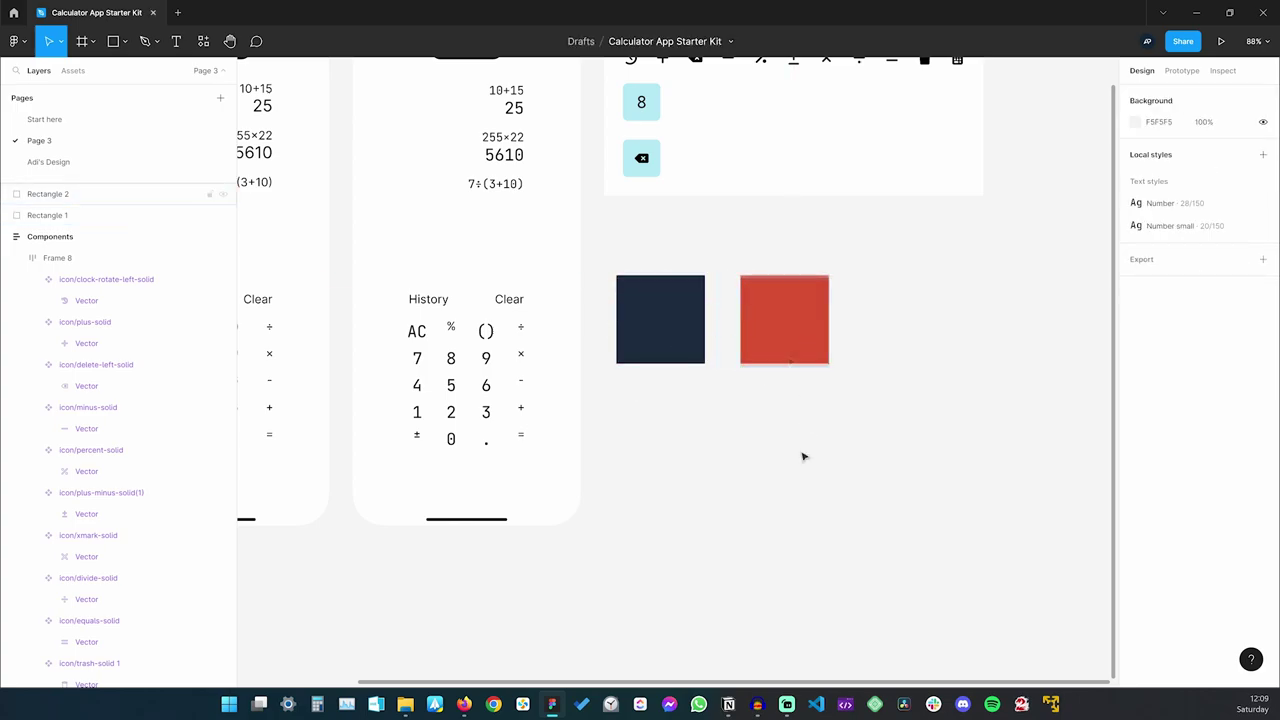
pyautogui.scroll(2, 806, 458)
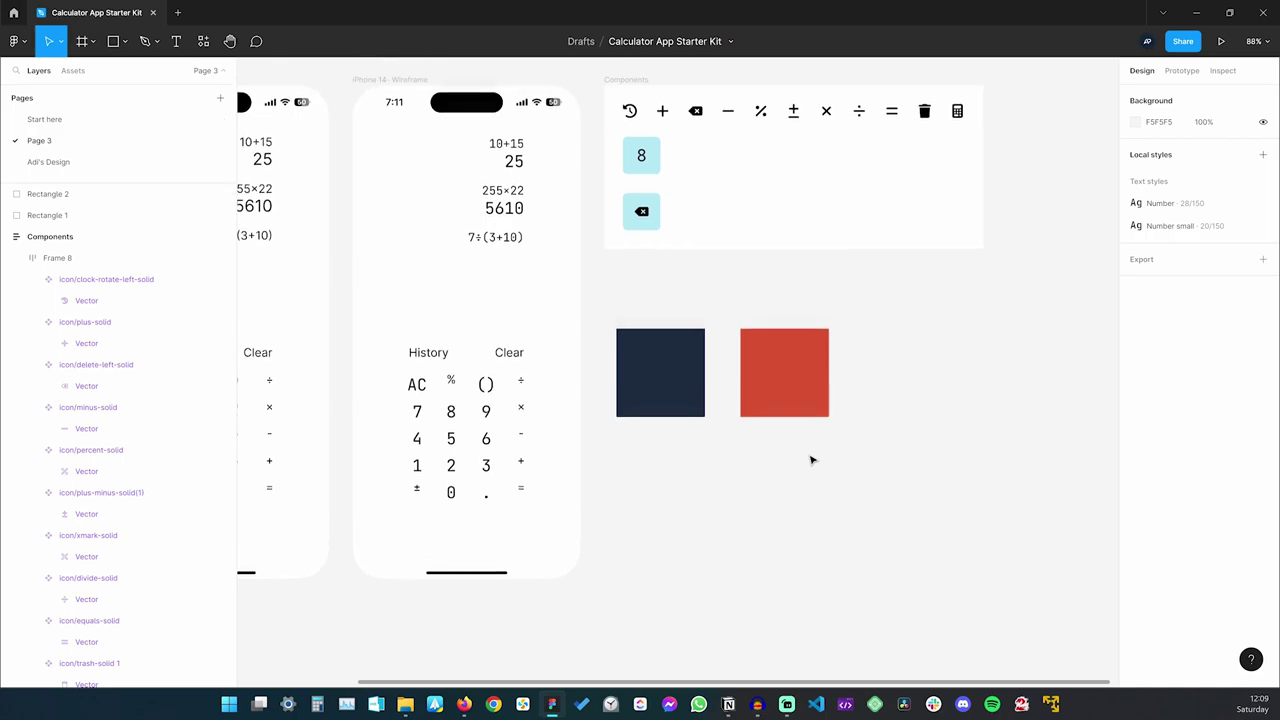
pyautogui.scroll(-1, 811, 460)
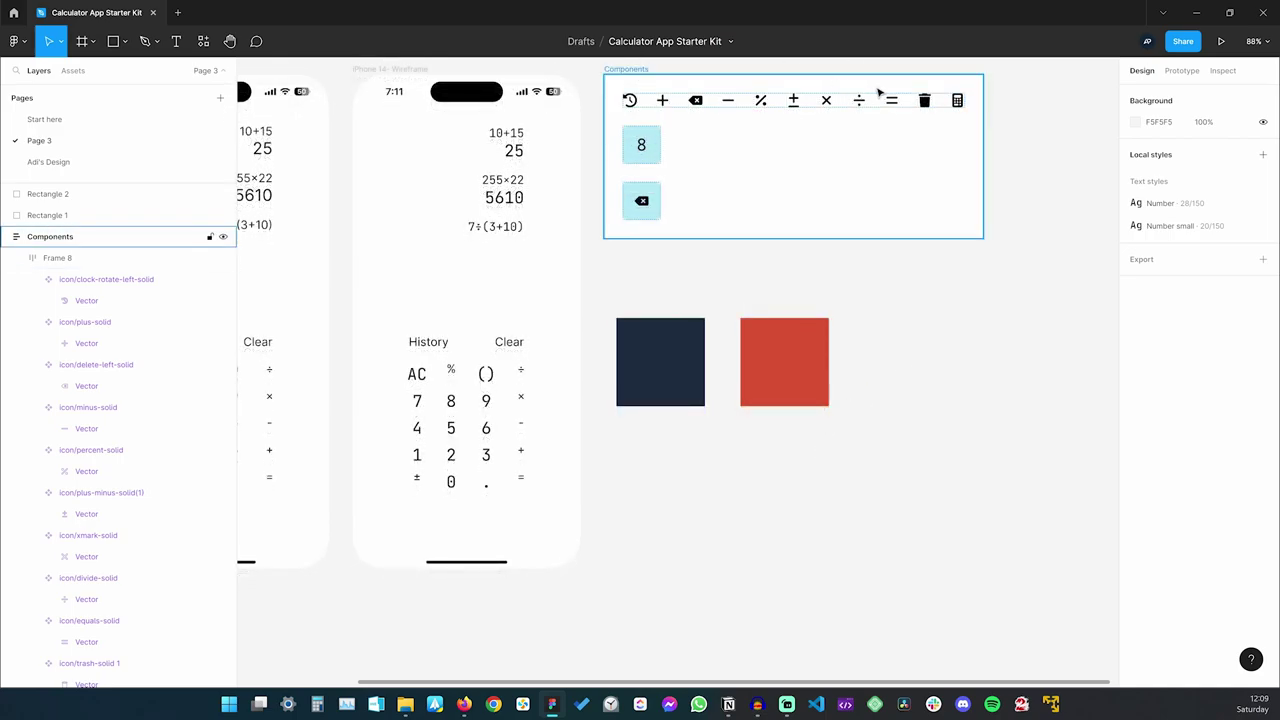
pyautogui.click(806, 330)
pyautogui.click(962, 320)
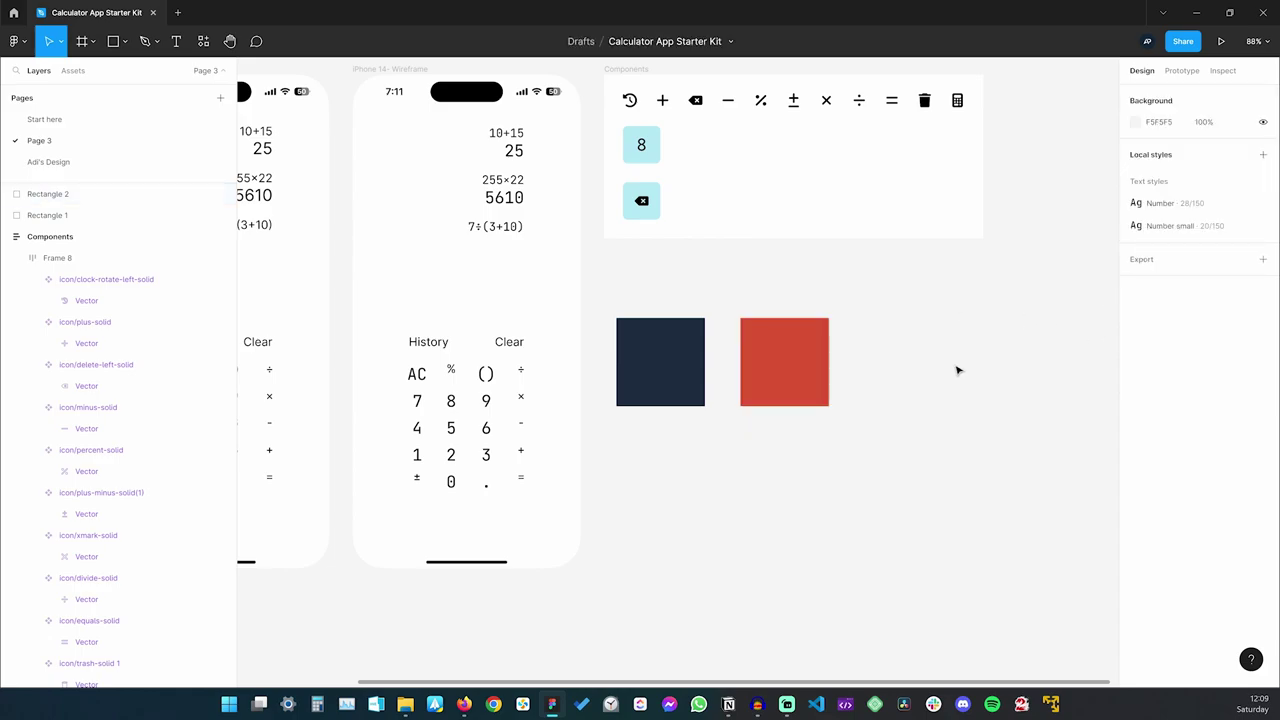
# Switch to Adobe Color in the browser and set the color wheel's base color C to #D95032
pyautogui.hotkey('alt', 'Tab')
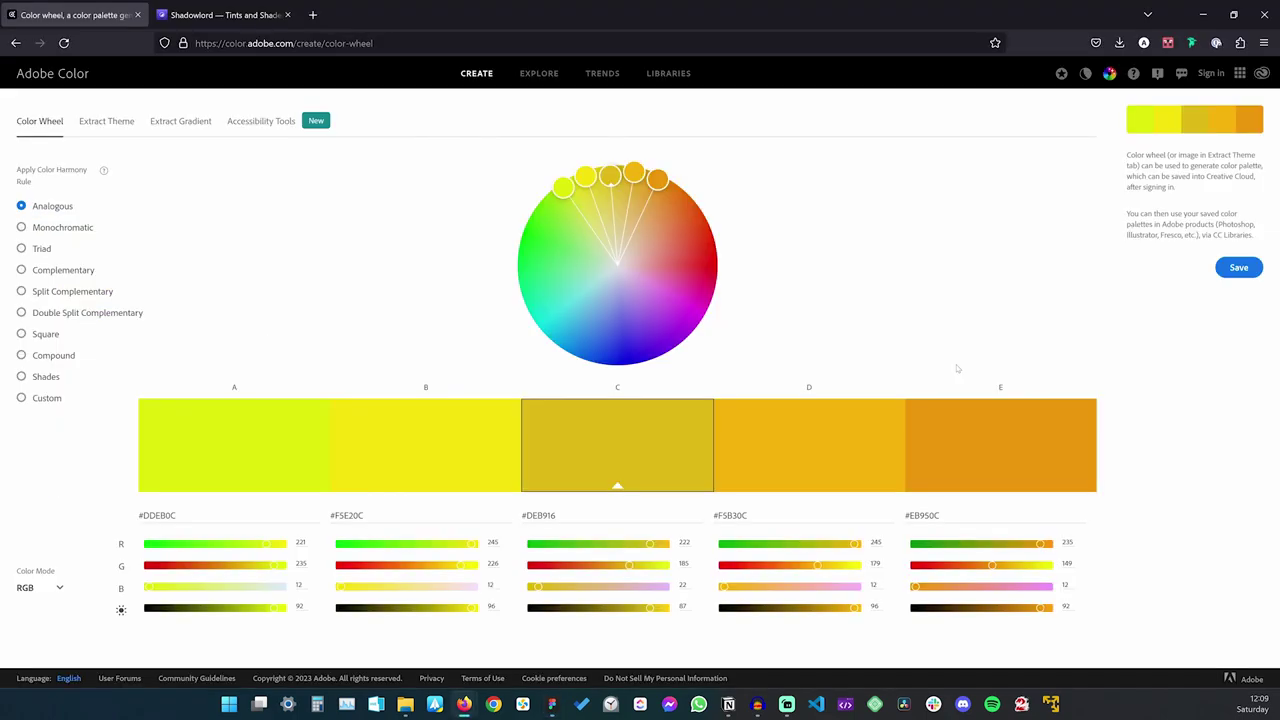
pyautogui.click(545, 515)
pyautogui.hotkey('ctrl', 'a')
pyautogui.write('#D95032')
pyautogui.press('Return')
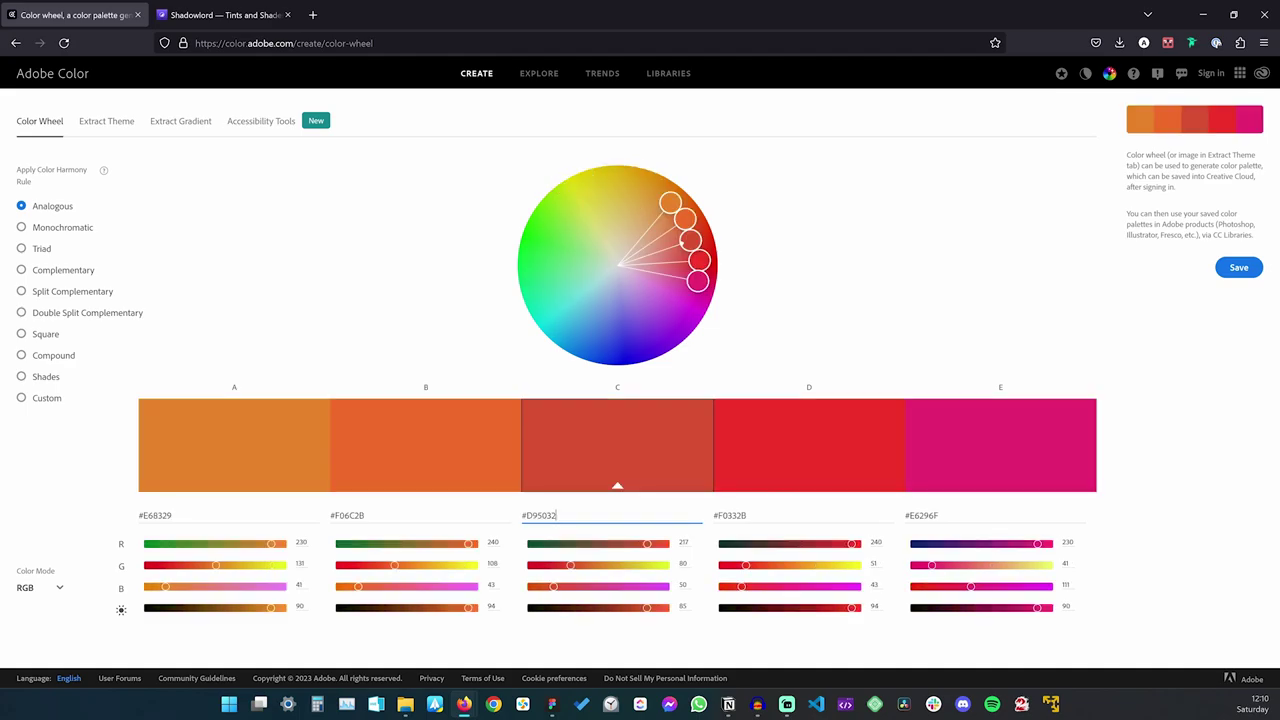
# Compare the Monochromatic, Triad, Complementary and Split Complementary harmony rules for the red base color and settle on Complementary
pyautogui.click(60, 228)
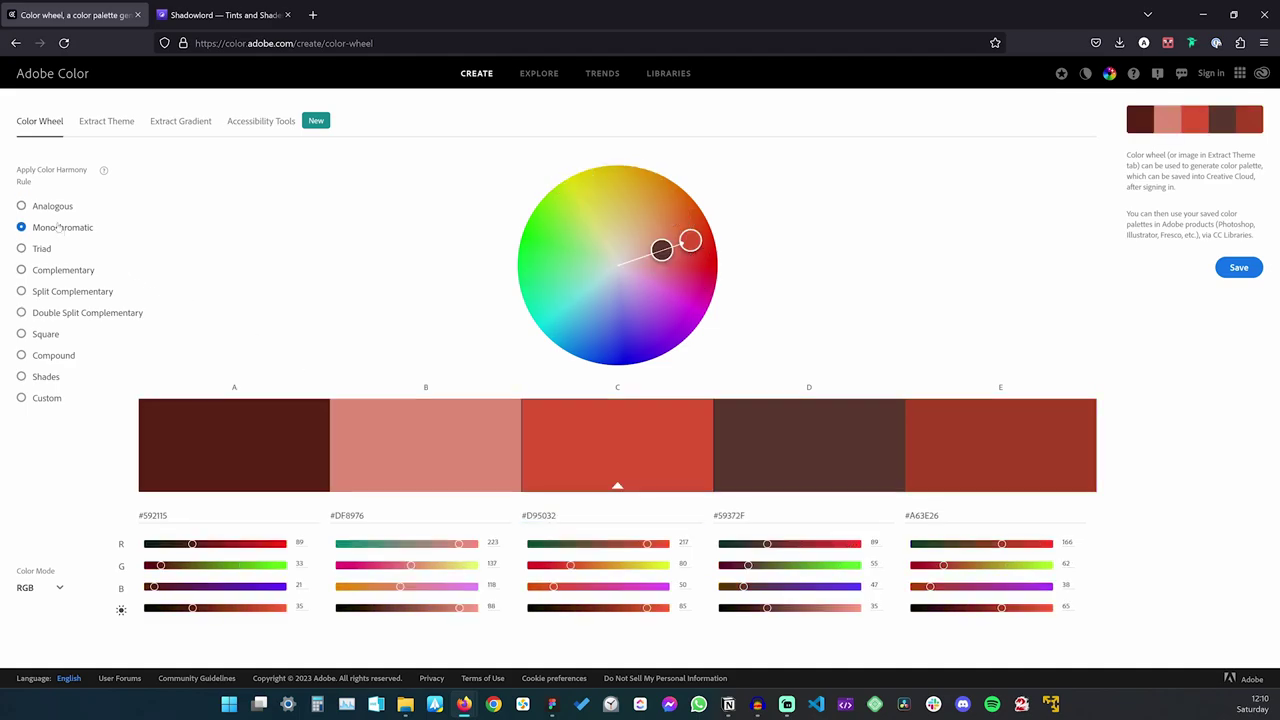
pyautogui.click(40, 249)
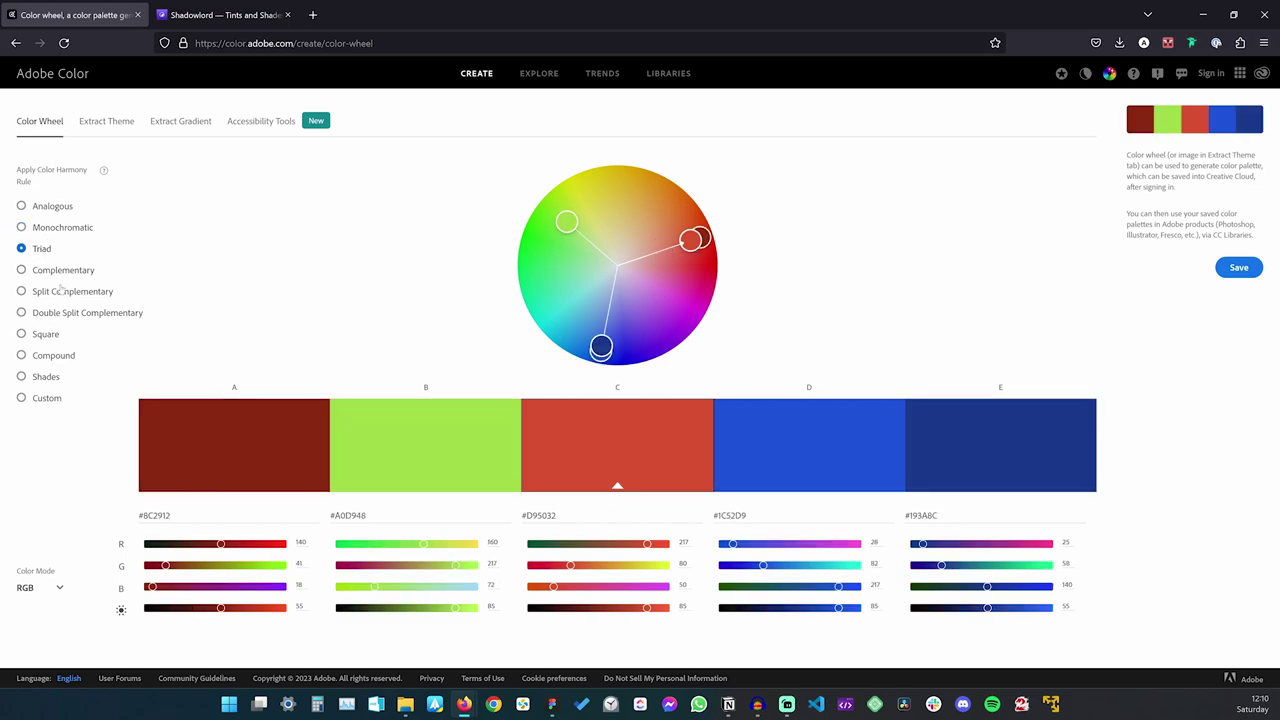
pyautogui.click(68, 271)
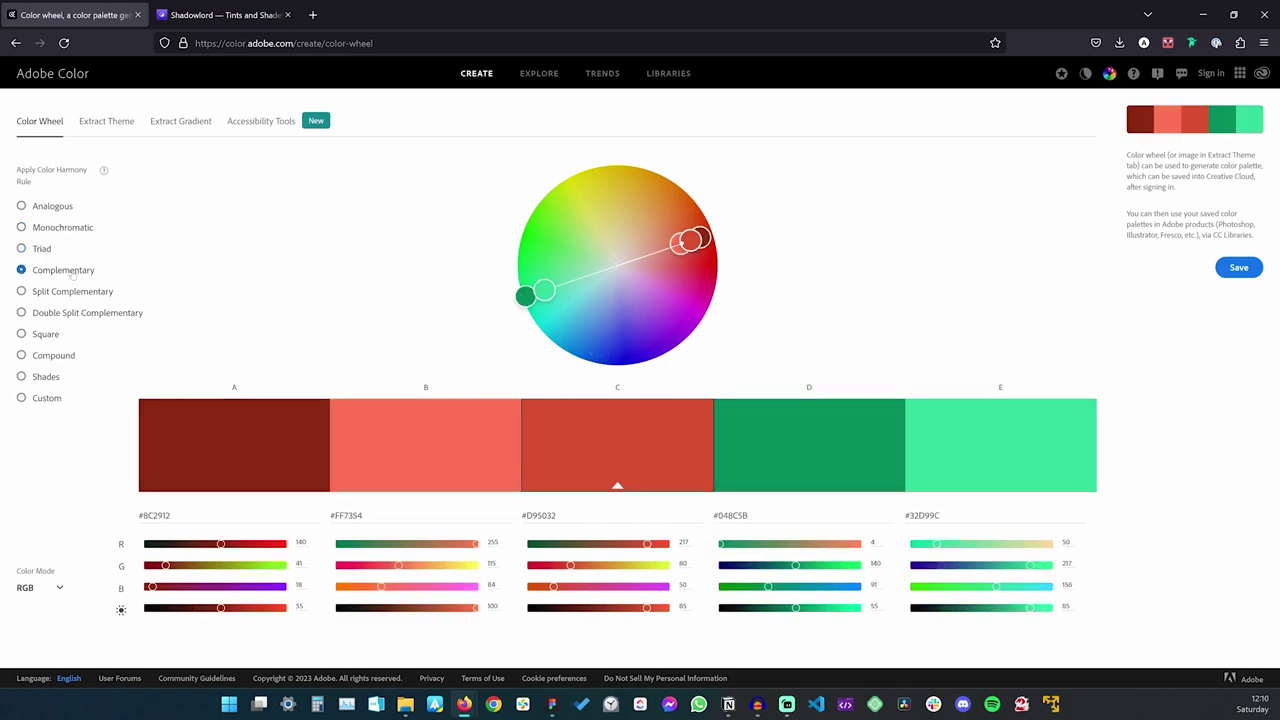
pyautogui.click(70, 291)
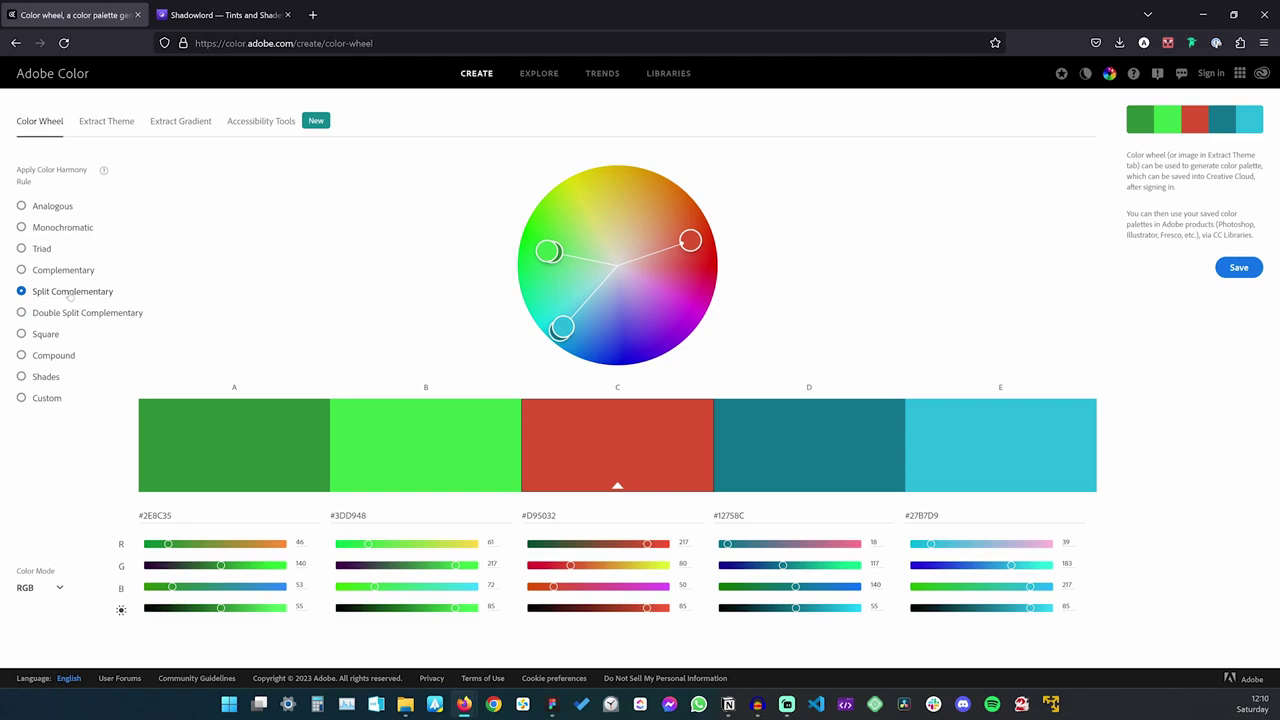
pyautogui.click(64, 270)
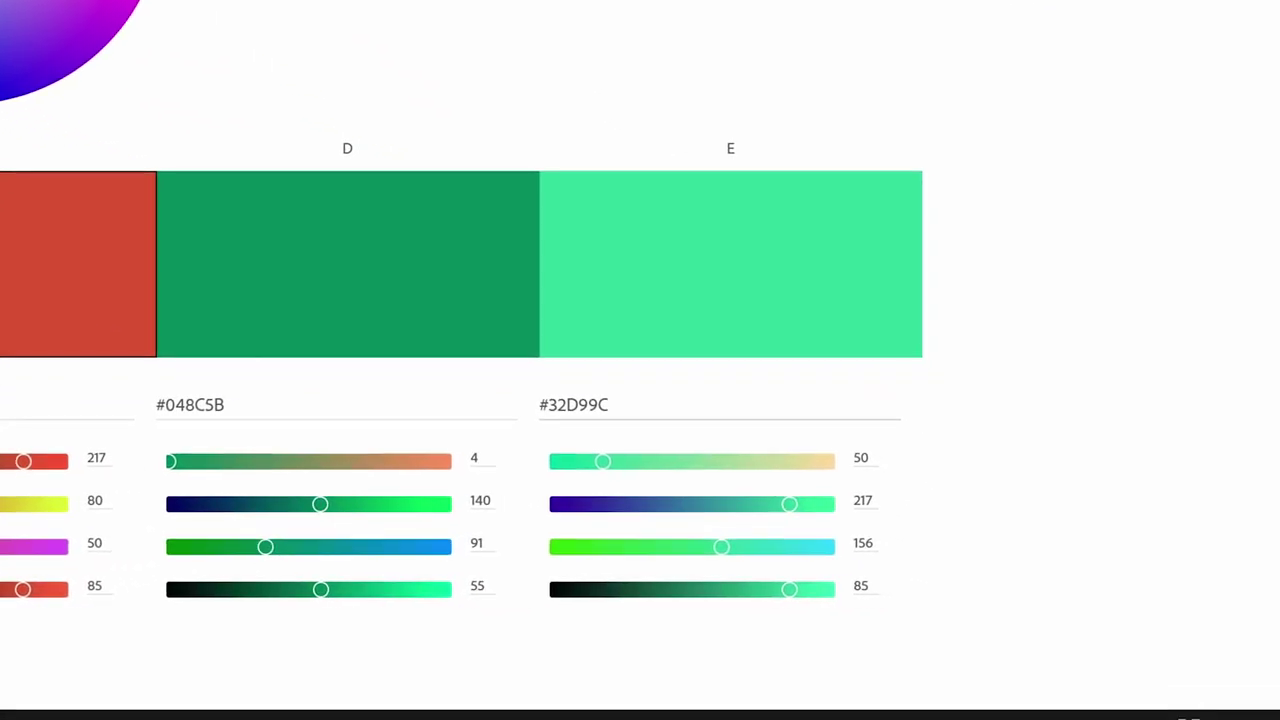
# Copy the hex code 32D99C of the light green color E, without the # sign
pyautogui.click(938, 515)
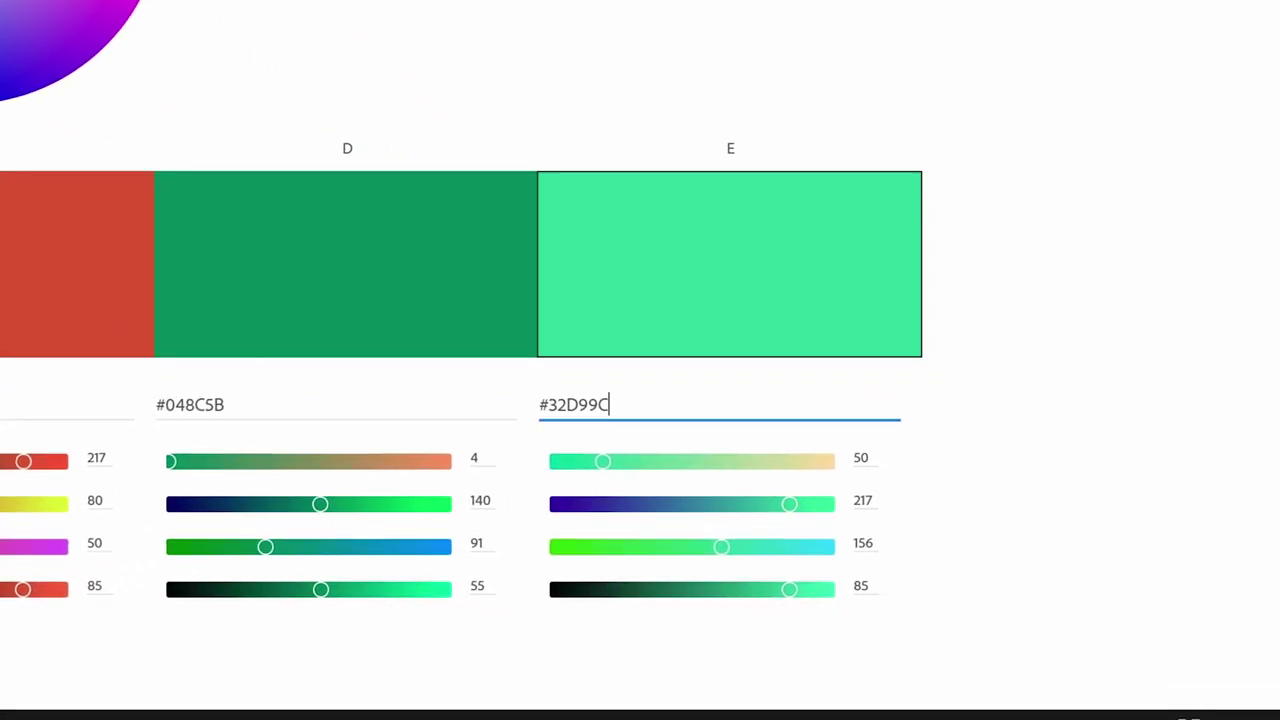
pyautogui.hotkey('ctrl', 'shift', 'Left')
pyautogui.hotkey('ctrl', 'c')
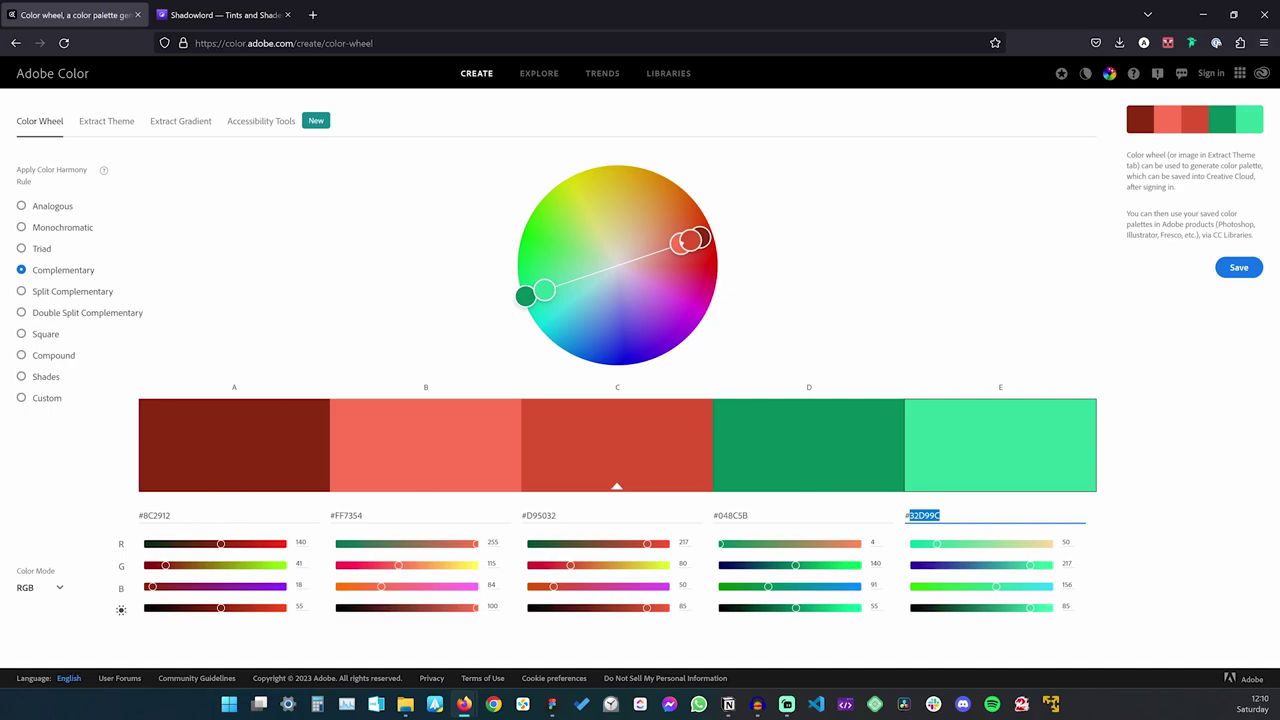
# Switch back to Figma, place a duplicate of the red square to its right and set the copy's fill to 32D99C
pyautogui.hotkey('ctrl', 'd')
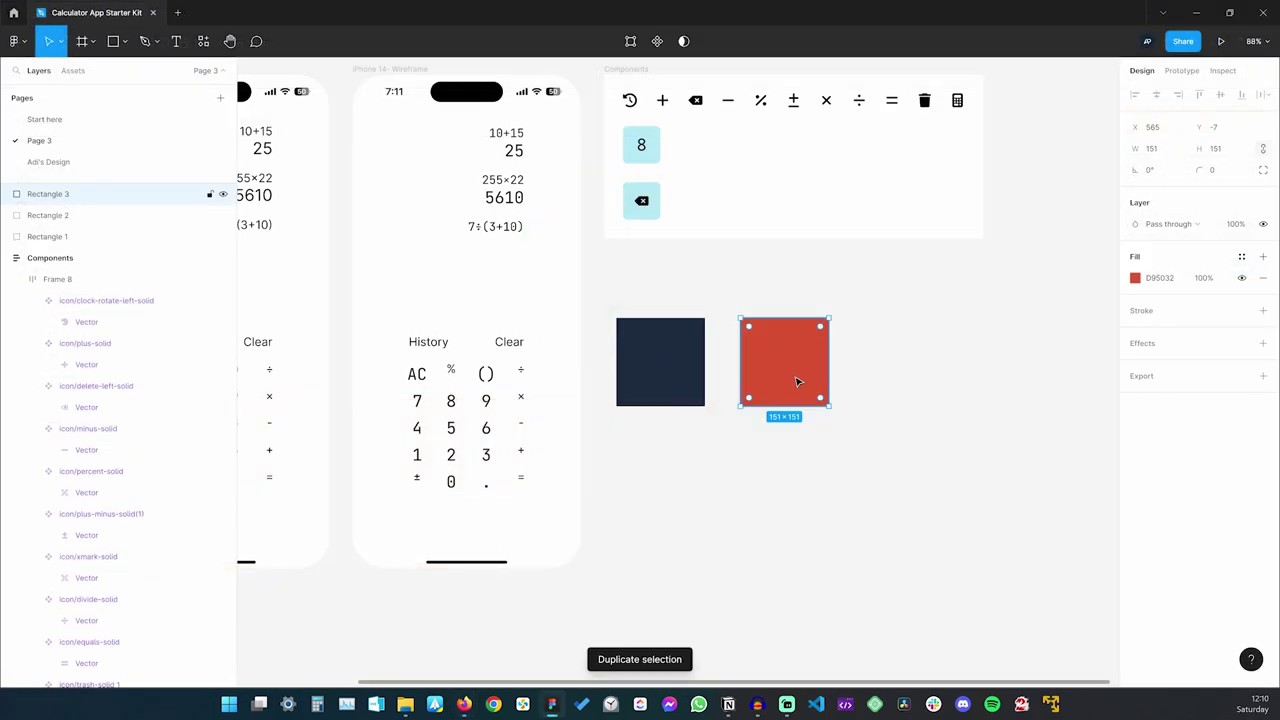
pyautogui.moveTo(797, 374); pyautogui.dragTo(922, 382)
pyautogui.click(1162, 277)
pyautogui.hotkey('ctrl', 'v')
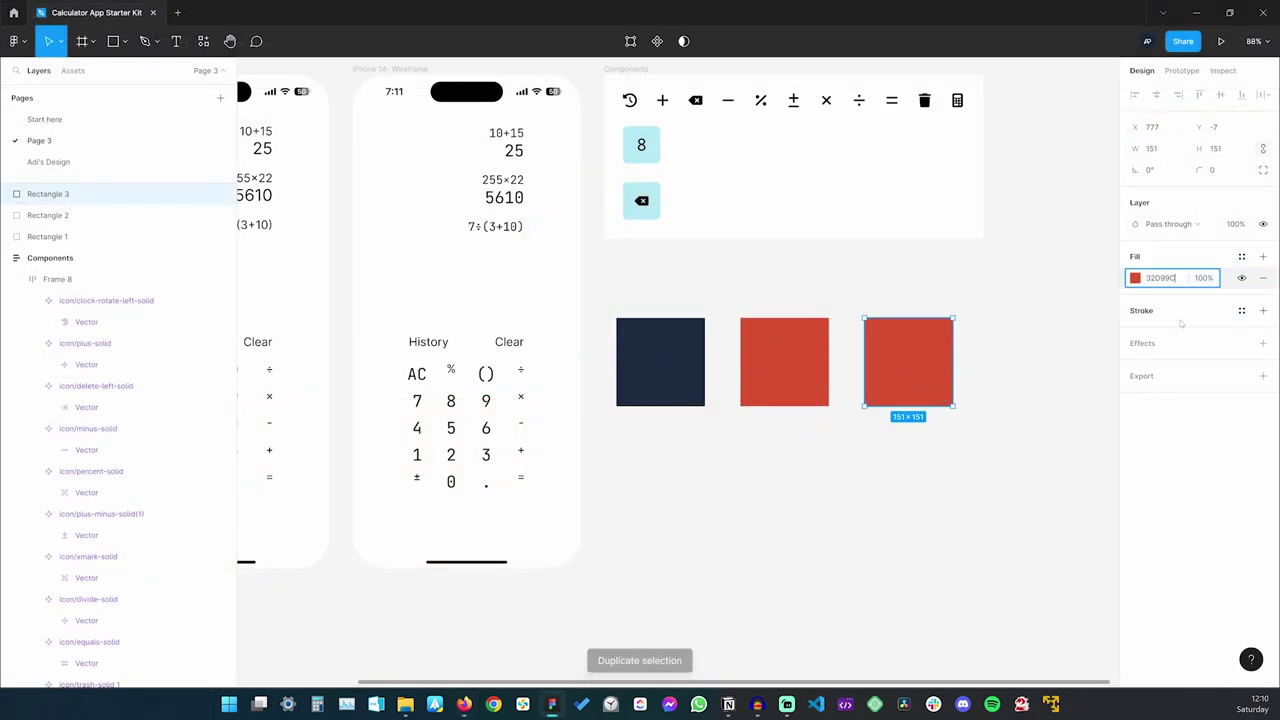
pyautogui.press('Return')
pyautogui.click(1004, 390)
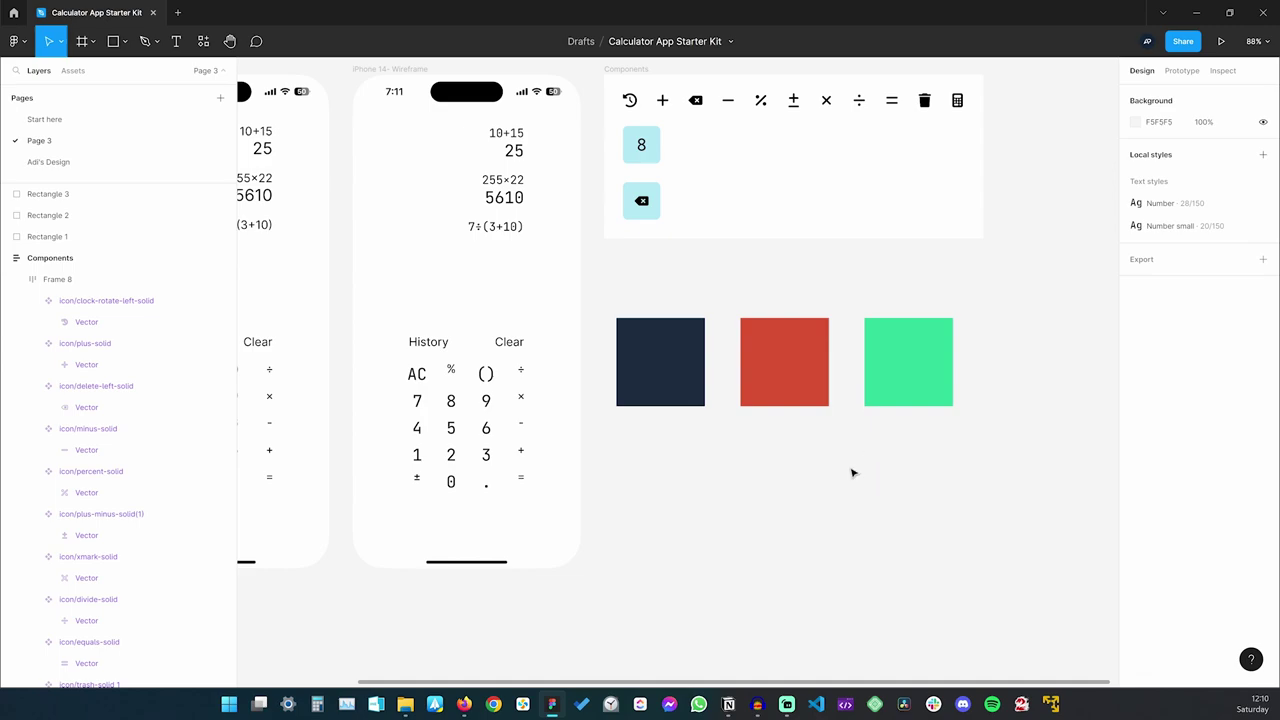
pyautogui.click(669, 350)
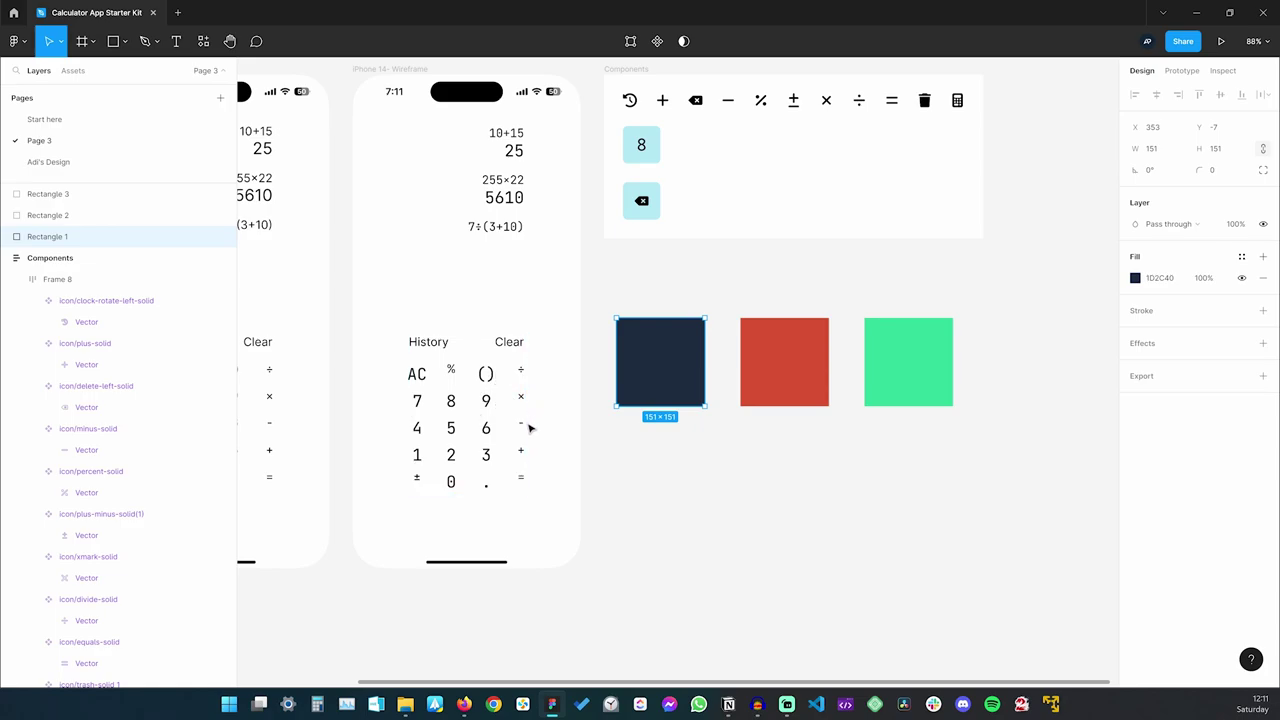
pyautogui.click(682, 483)
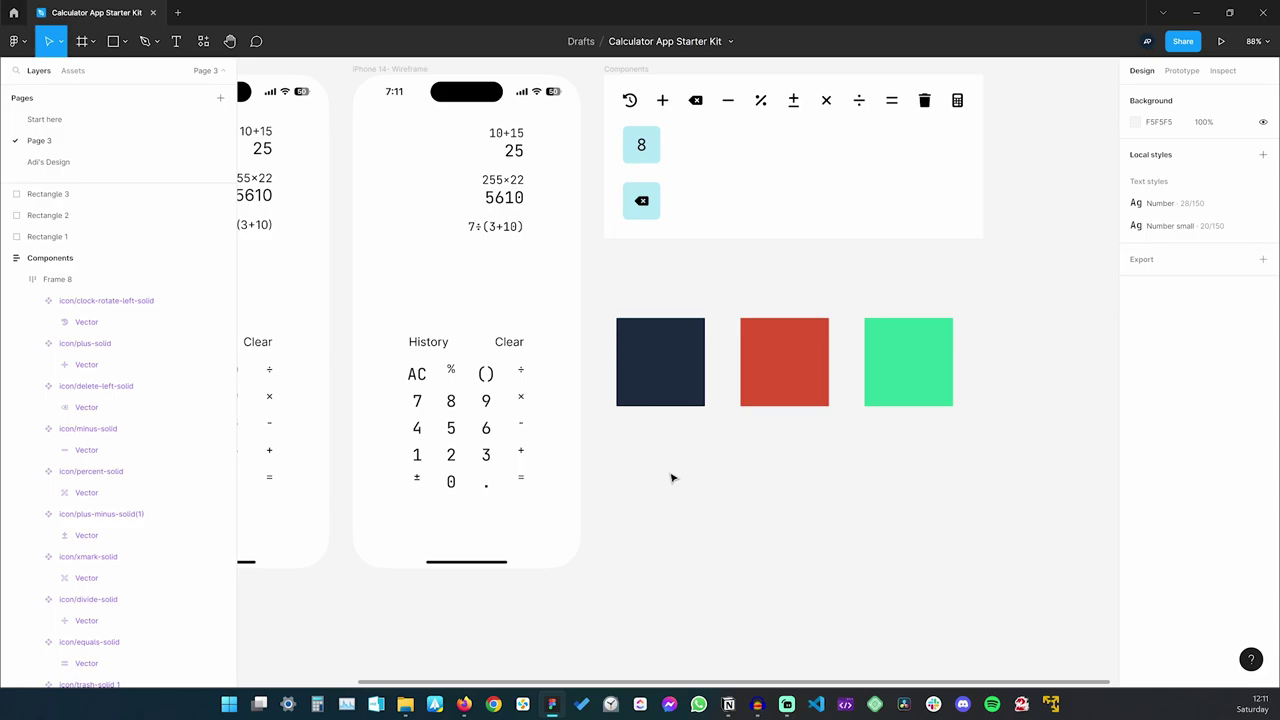
pyautogui.click(640, 366)
pyautogui.click(818, 561)
# Switch to the Shadowlord tints and shades generator in the browser and set its base color to #1D2C40
pyautogui.hotkey('alt', 'Tab')
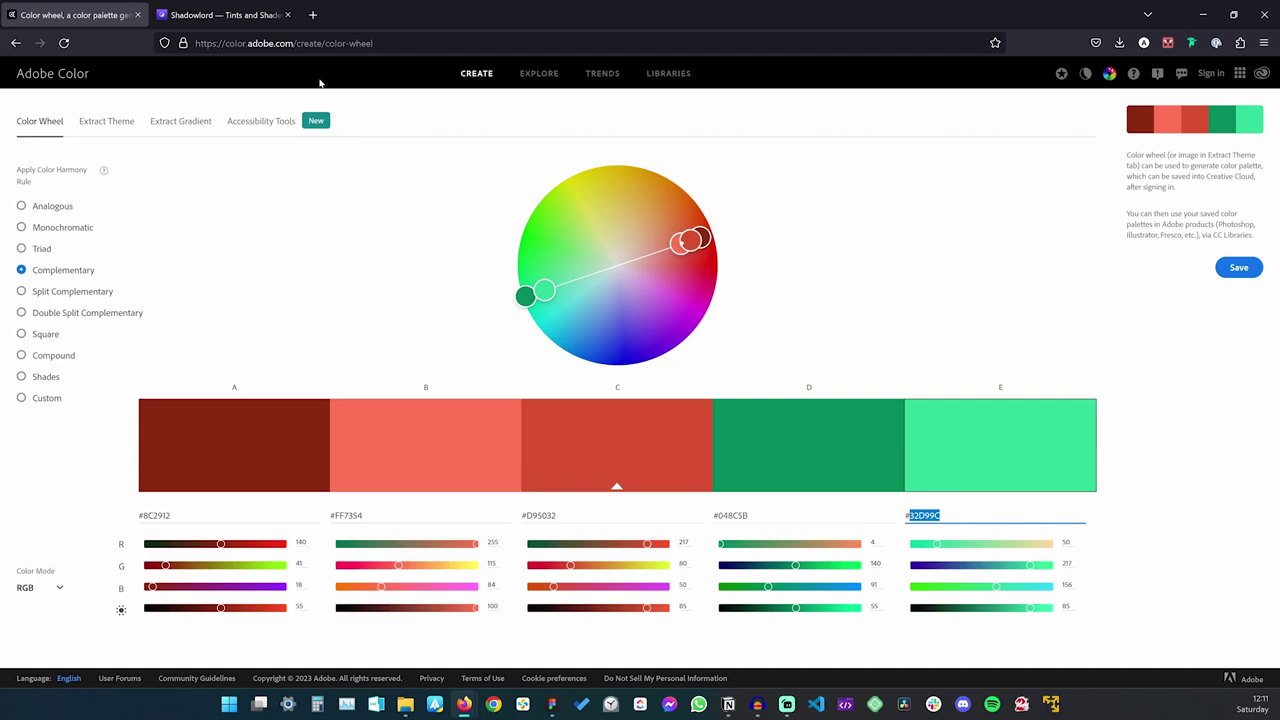
pyautogui.click(245, 15)
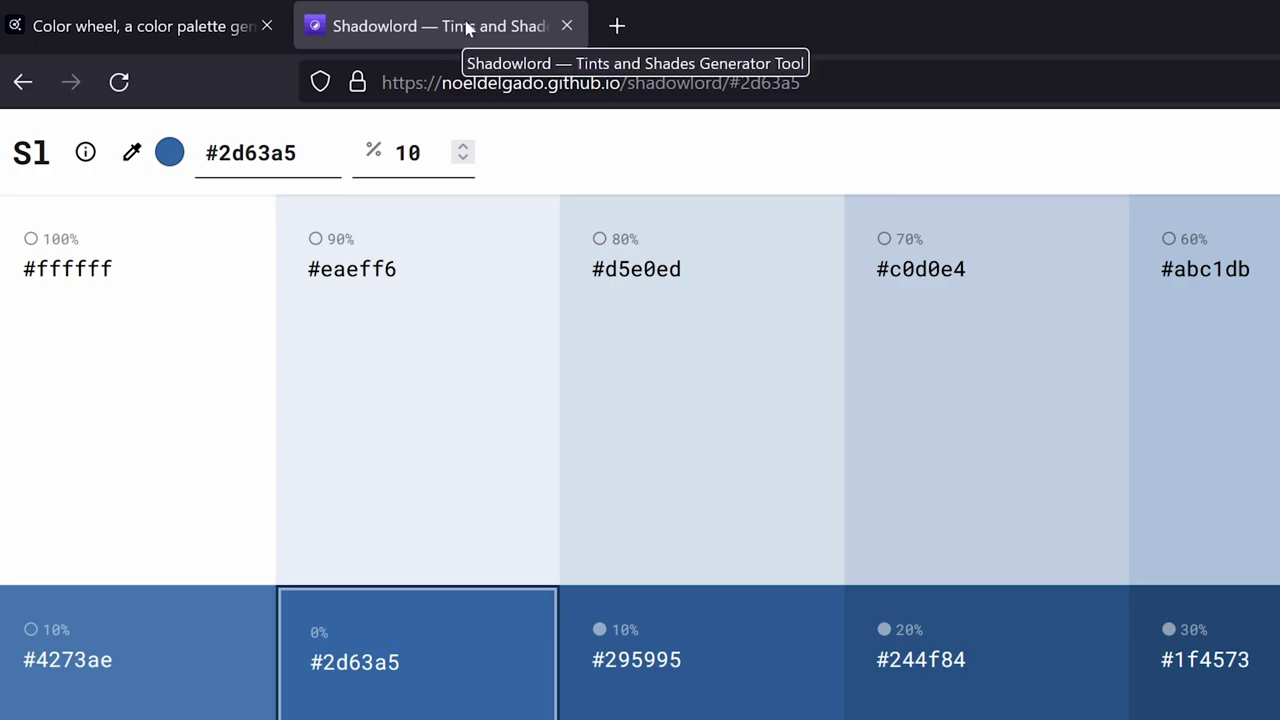
pyautogui.moveTo(300, 152); pyautogui.dragTo(204, 152)
pyautogui.write('1D2C40')
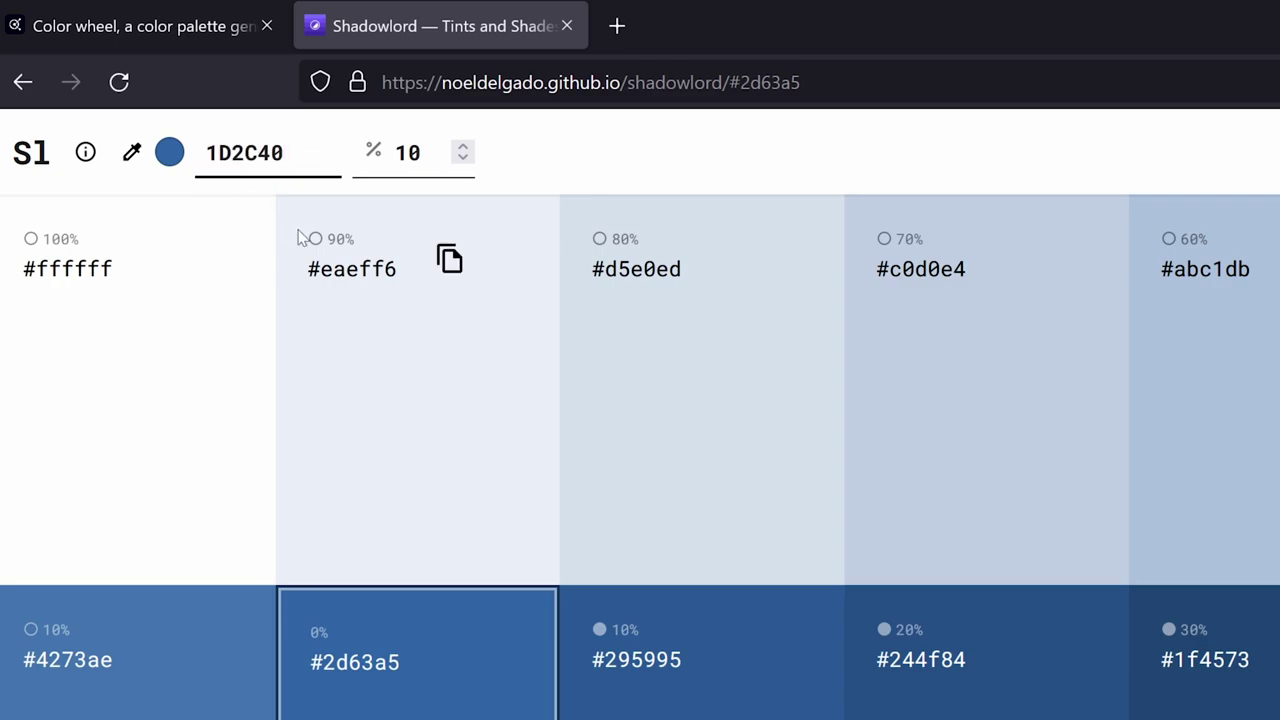
pyautogui.press('Home')
pyautogui.write('#')
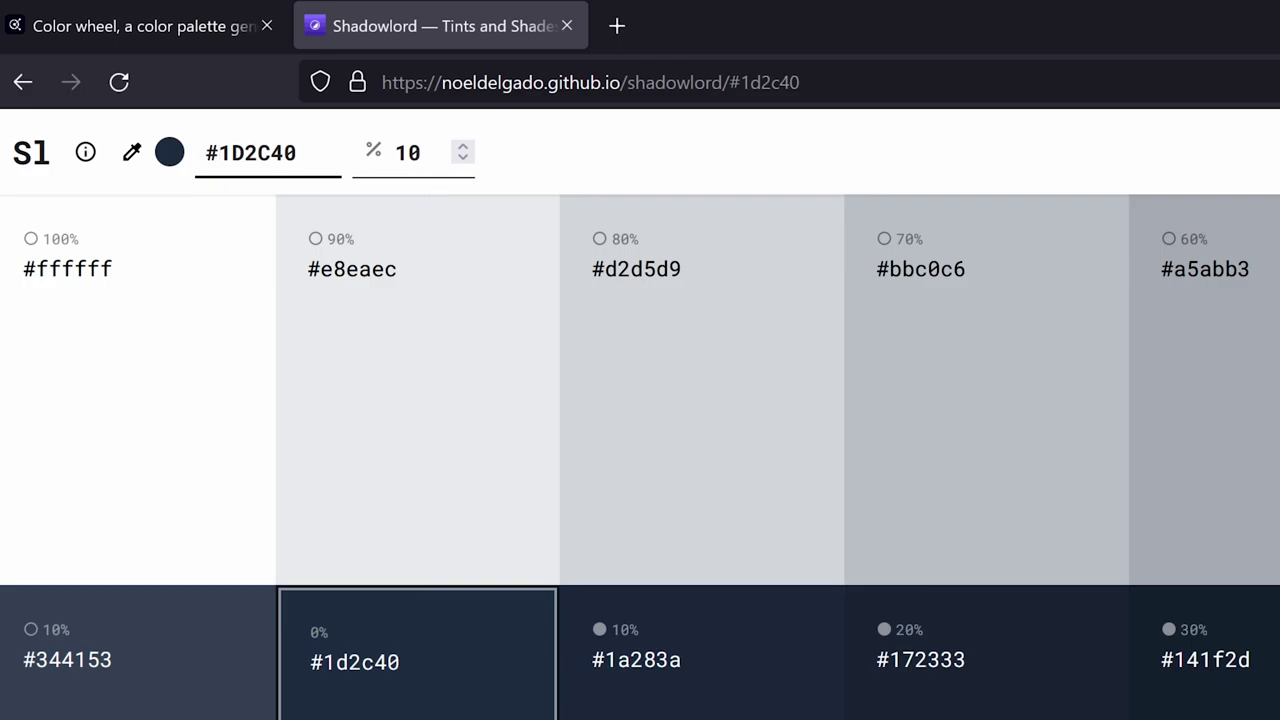
# Try a 5% increment for the tints and shades and set it back to 10%
pyautogui.doubleClick(407, 152)
pyautogui.write('5')
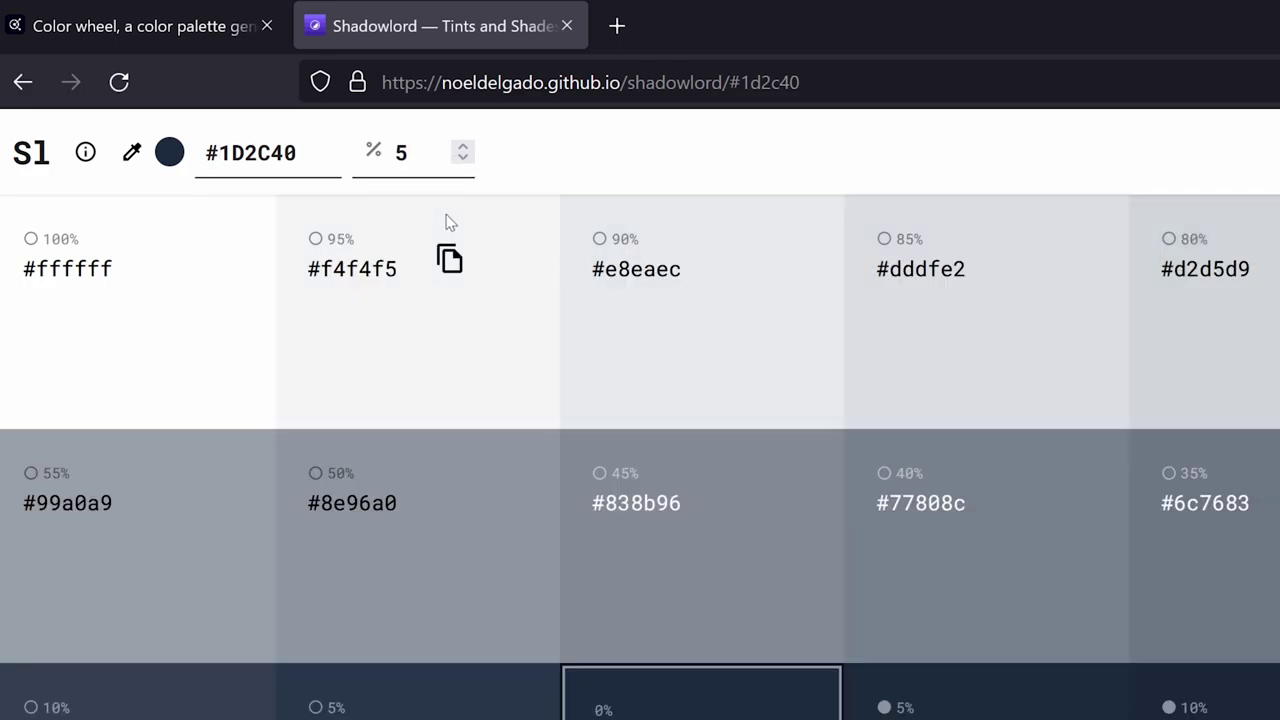
pyautogui.doubleClick(401, 152)
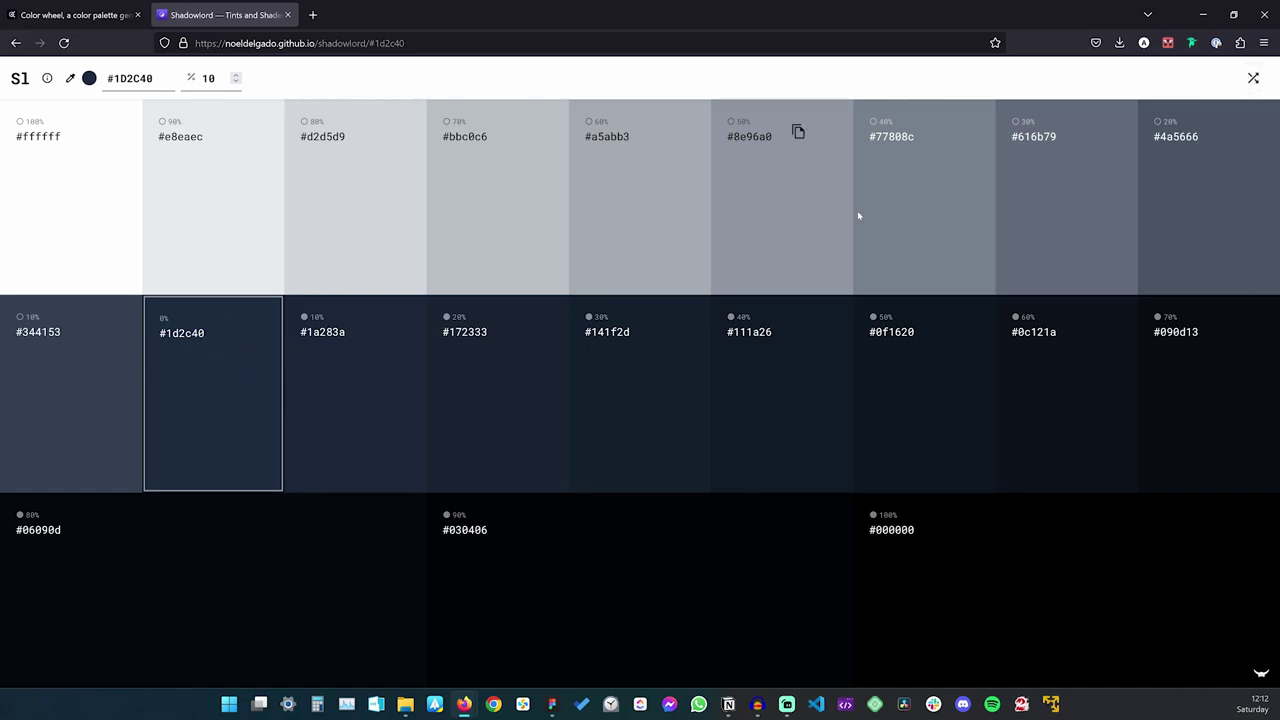
# Copy the 30% tint #616b79, switch back to Figma and fill a duplicate of the dark blue square directly below it with that color
pyautogui.click(1081, 131)
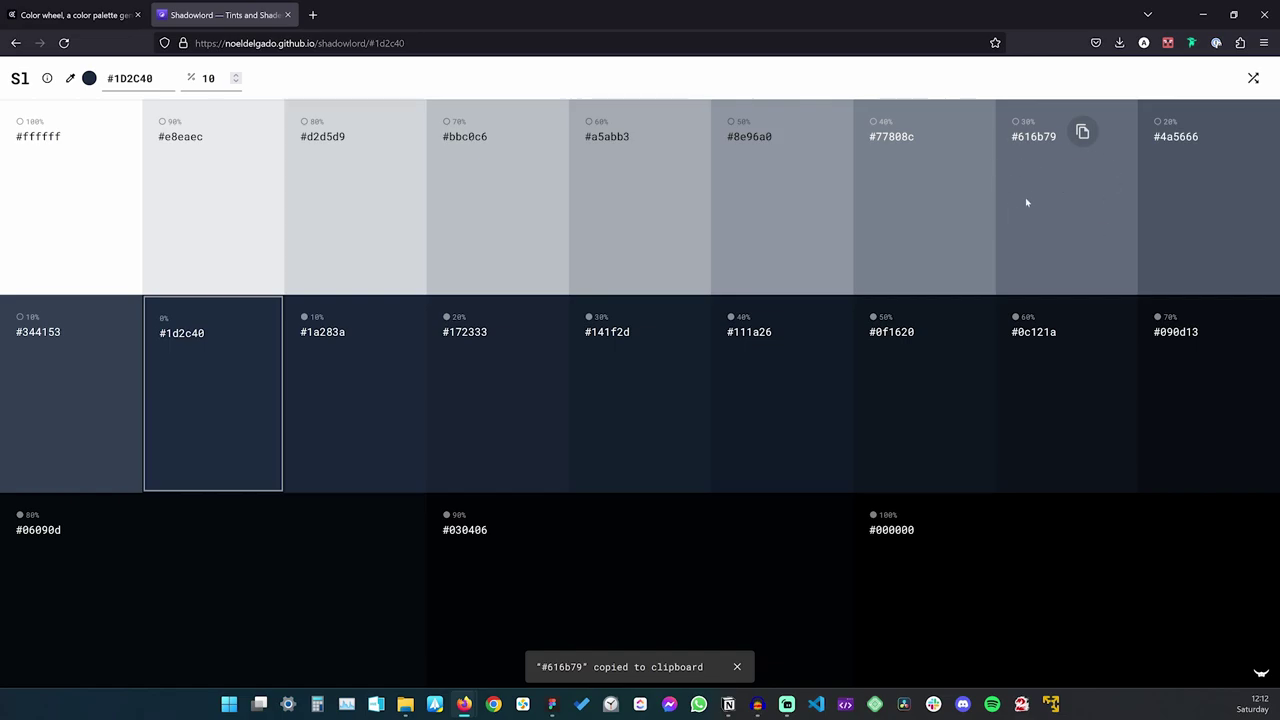
pyautogui.click(551, 704)
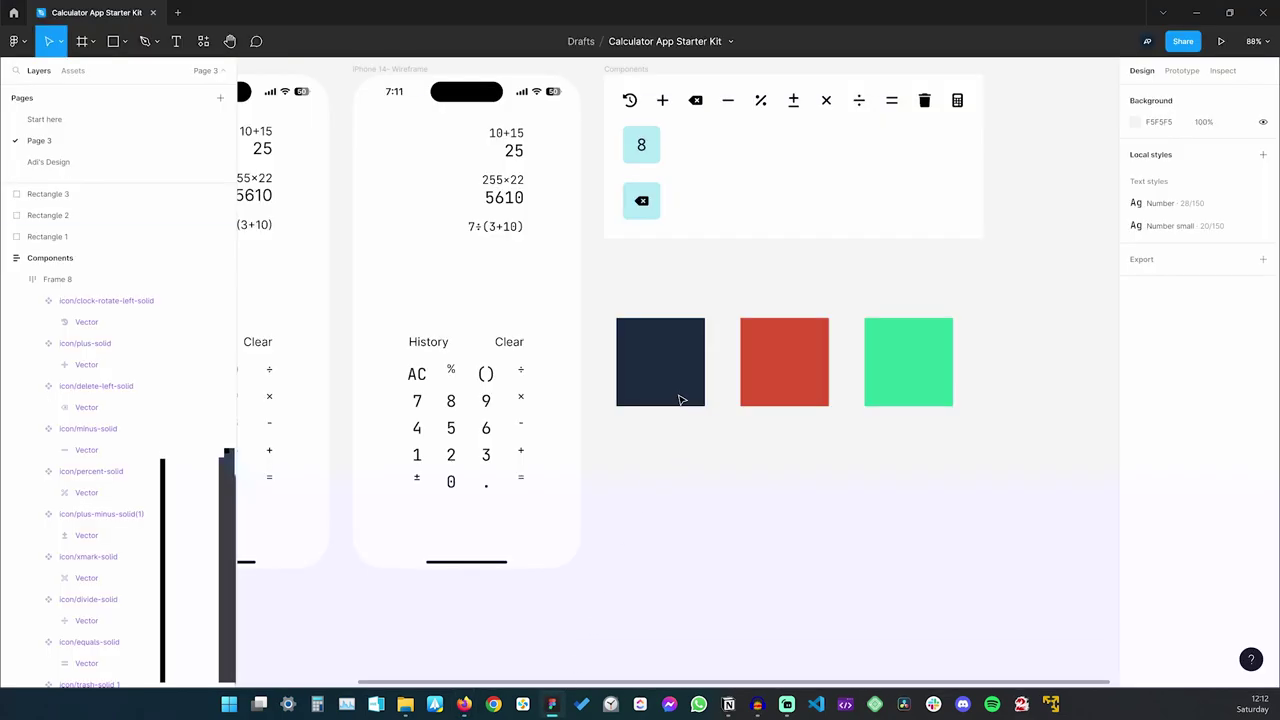
pyautogui.moveTo(677, 354); pyautogui.dragTo(684, 445)
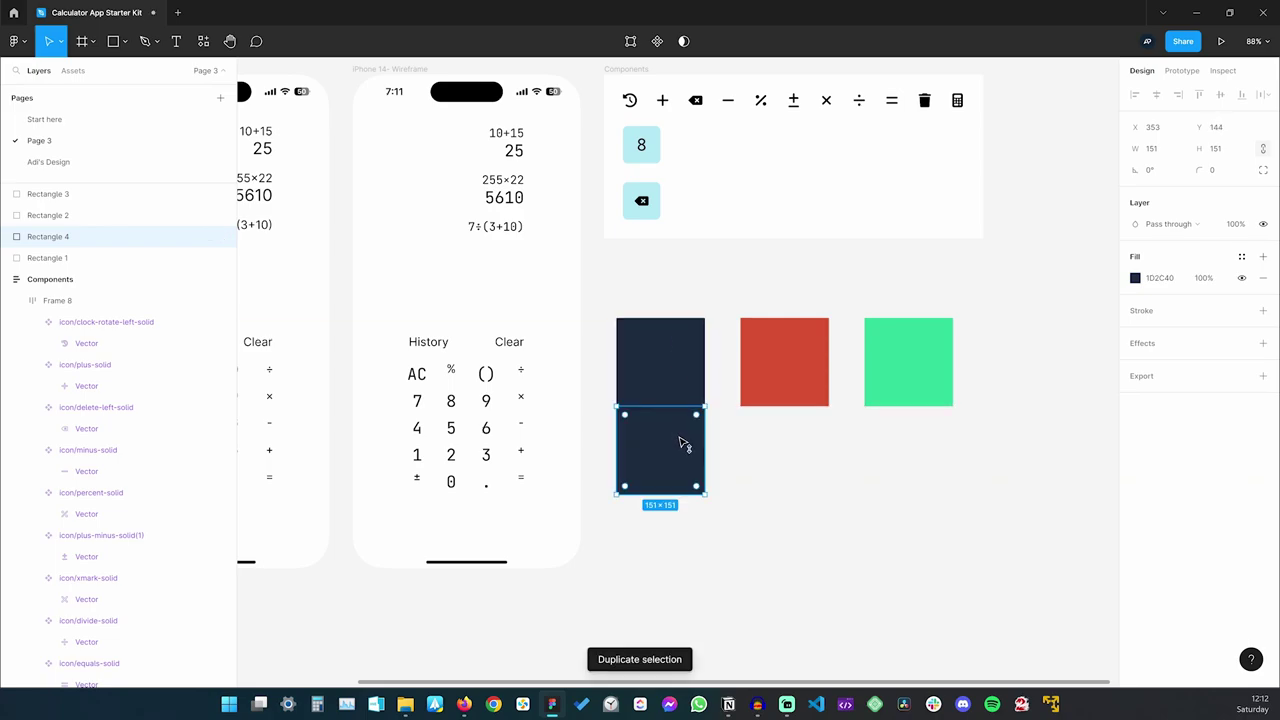
pyautogui.click(1162, 280)
pyautogui.hotkey('ctrl', 'v')
pyautogui.click(868, 510)
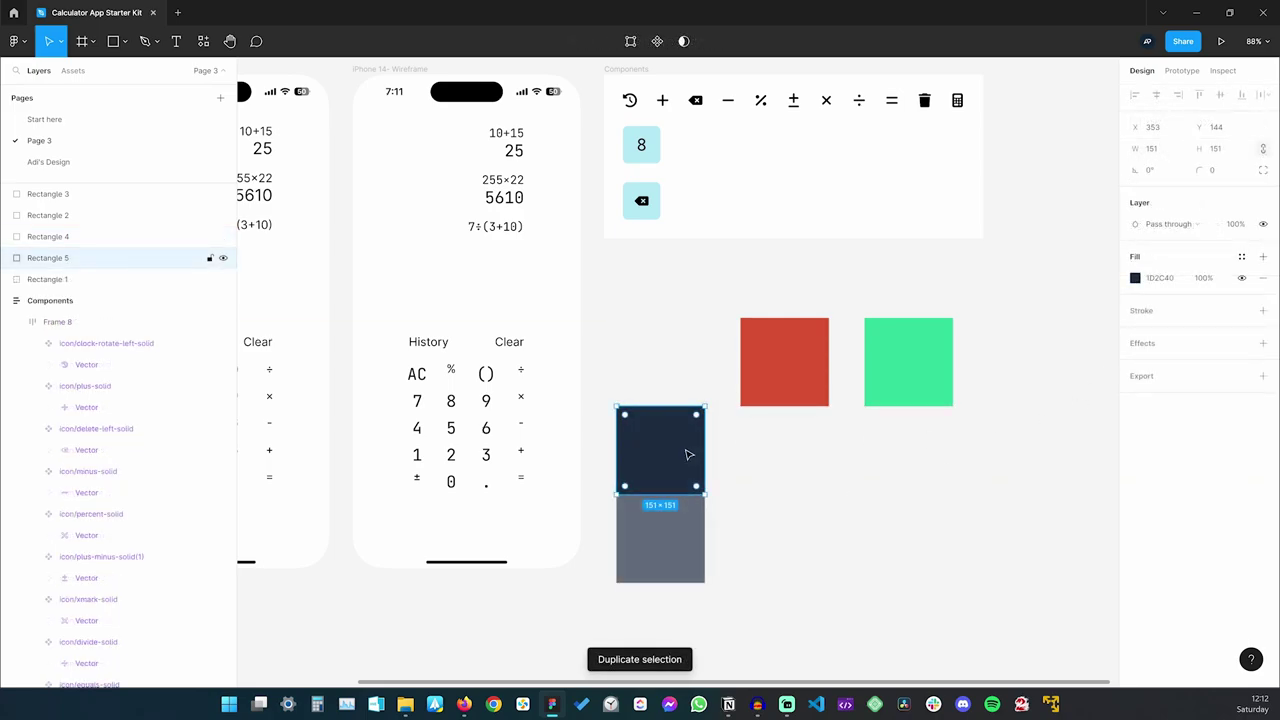
# Duplicate the dark blue square directly above itself, copy the 30% shade #141f2d from Shadowlord in the browser, and fill the copy with it in Figma
pyautogui.moveTo(689, 451); pyautogui.dragTo(680, 370)
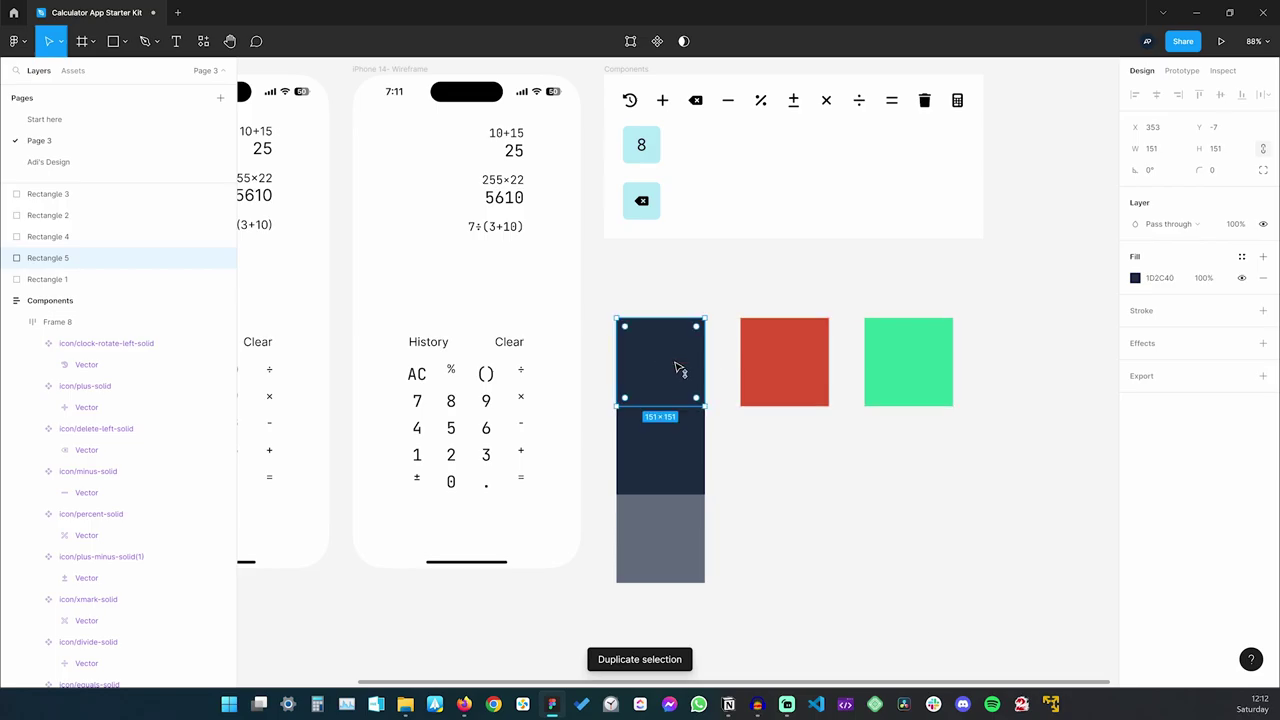
pyautogui.hotkey('alt', 'Tab')
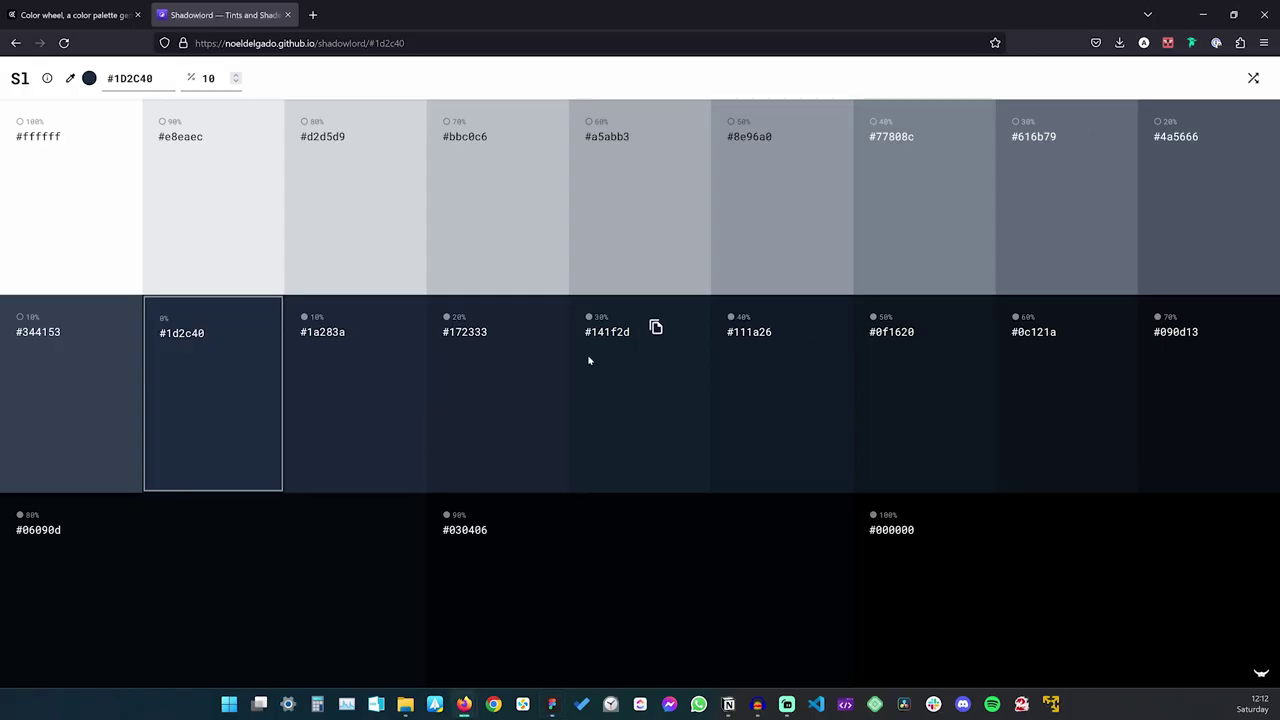
pyautogui.click(655, 327)
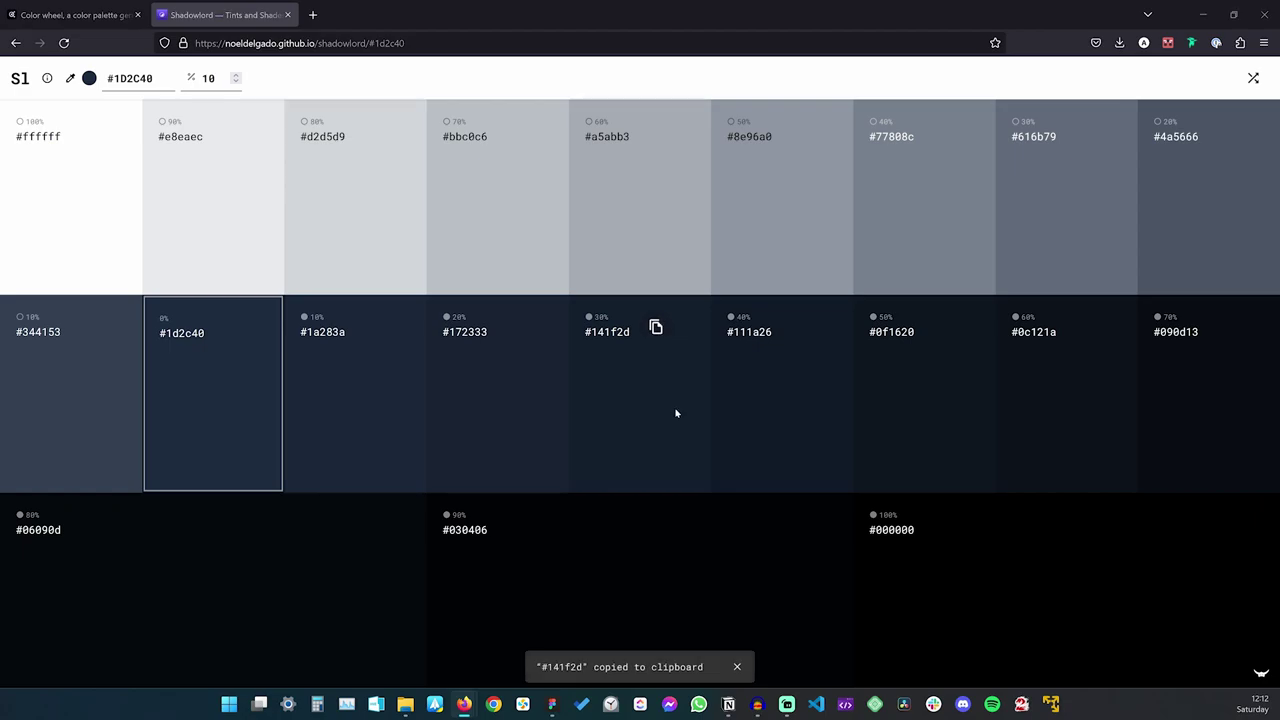
pyautogui.hotkey('alt', 'Tab')
pyautogui.click(1160, 277)
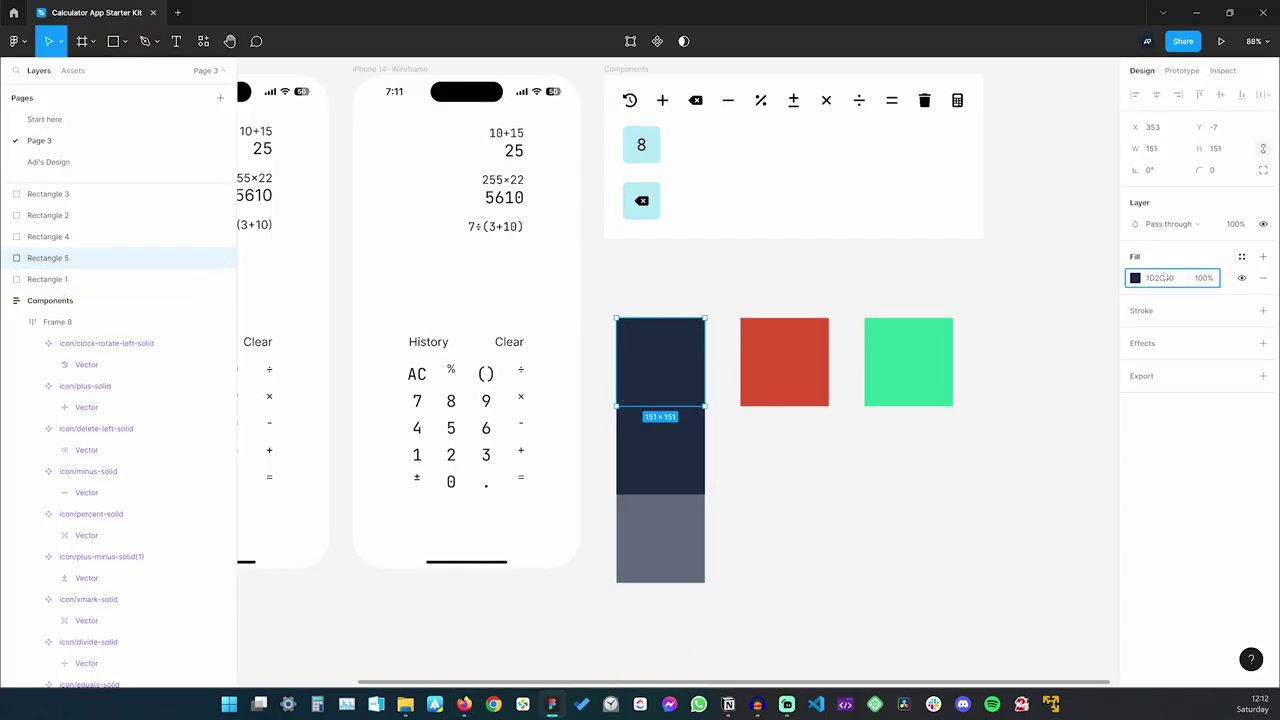
pyautogui.hotkey('ctrl', 'v')
pyautogui.press('Return')
pyautogui.click(895, 551)
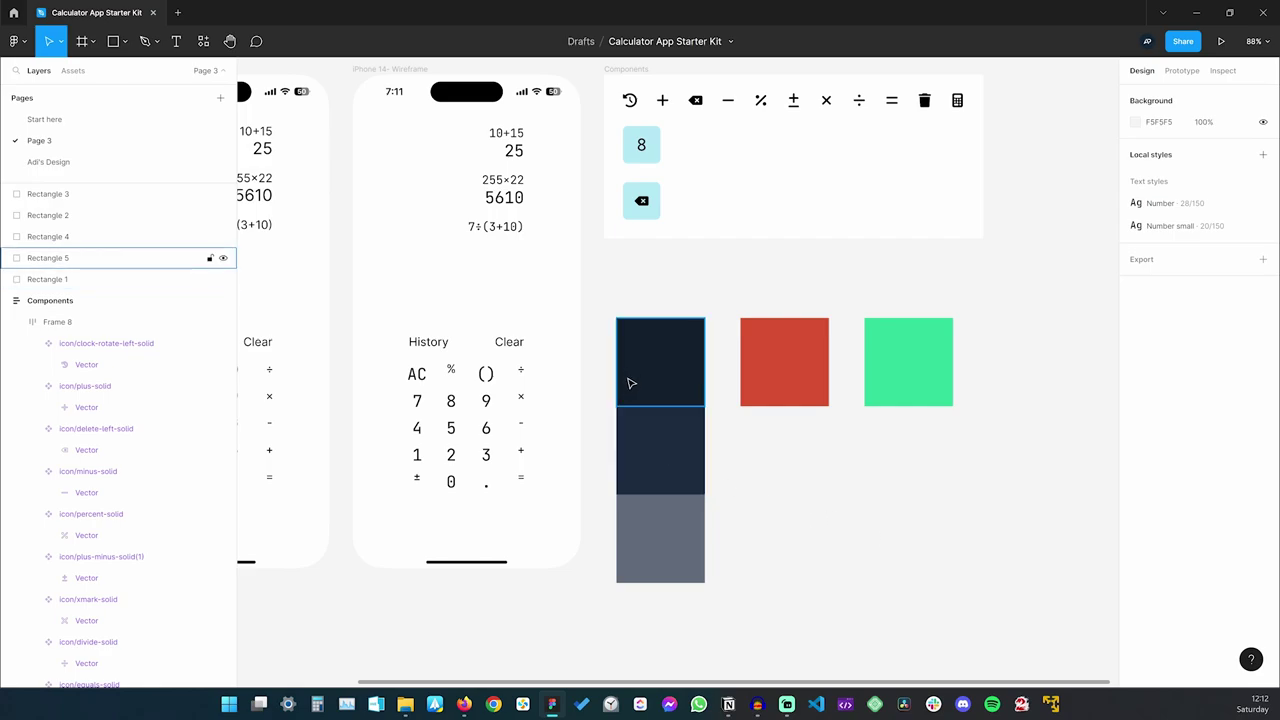
pyautogui.click(670, 350)
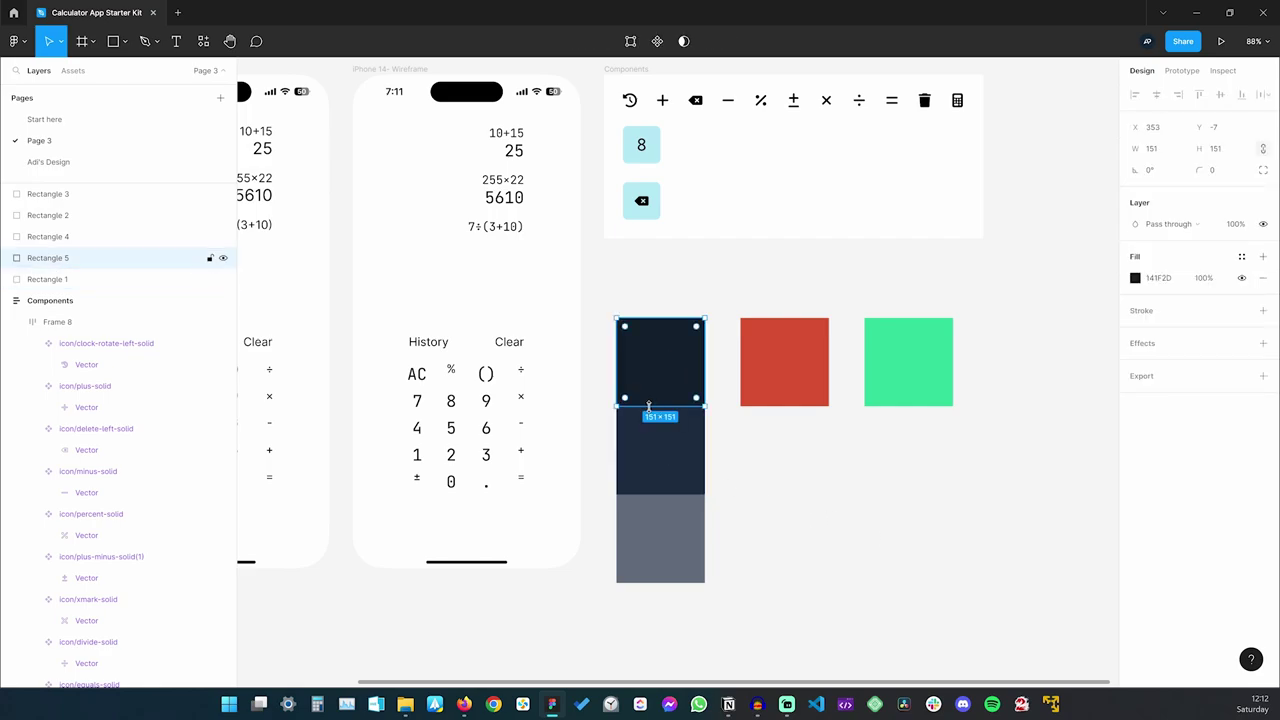
pyautogui.click(657, 453)
pyautogui.click(658, 530)
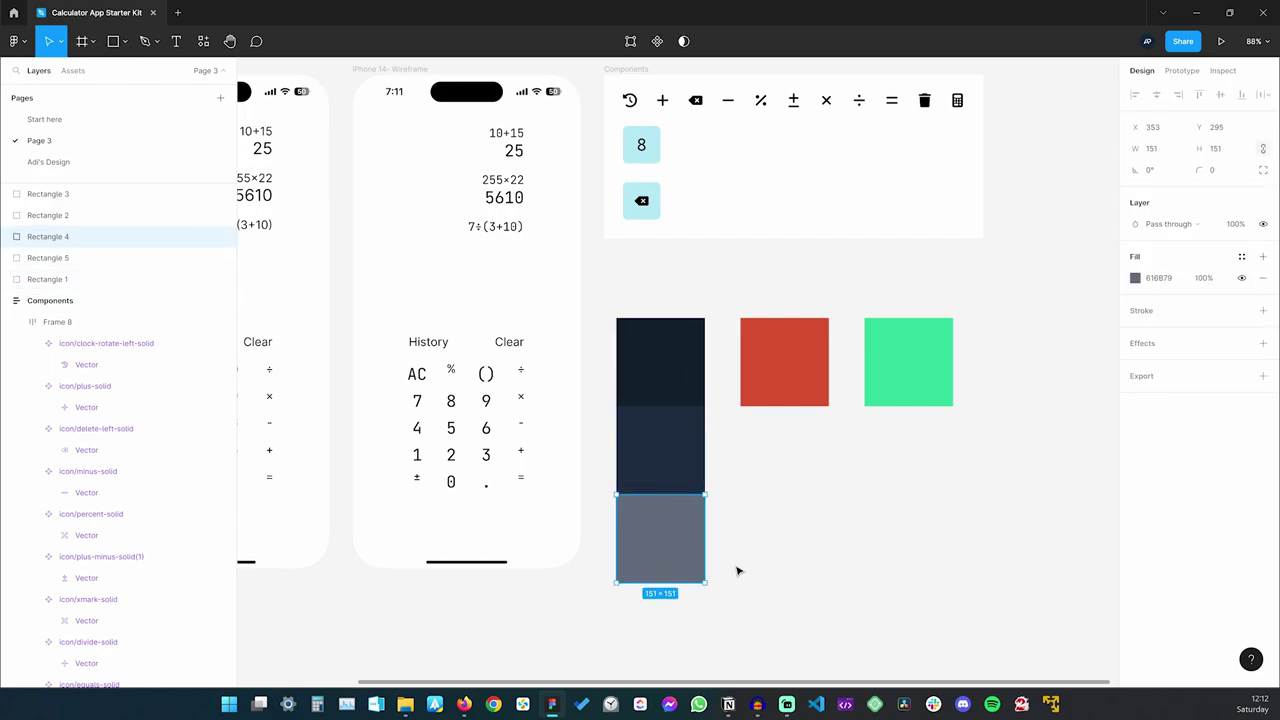
pyautogui.click(806, 506)
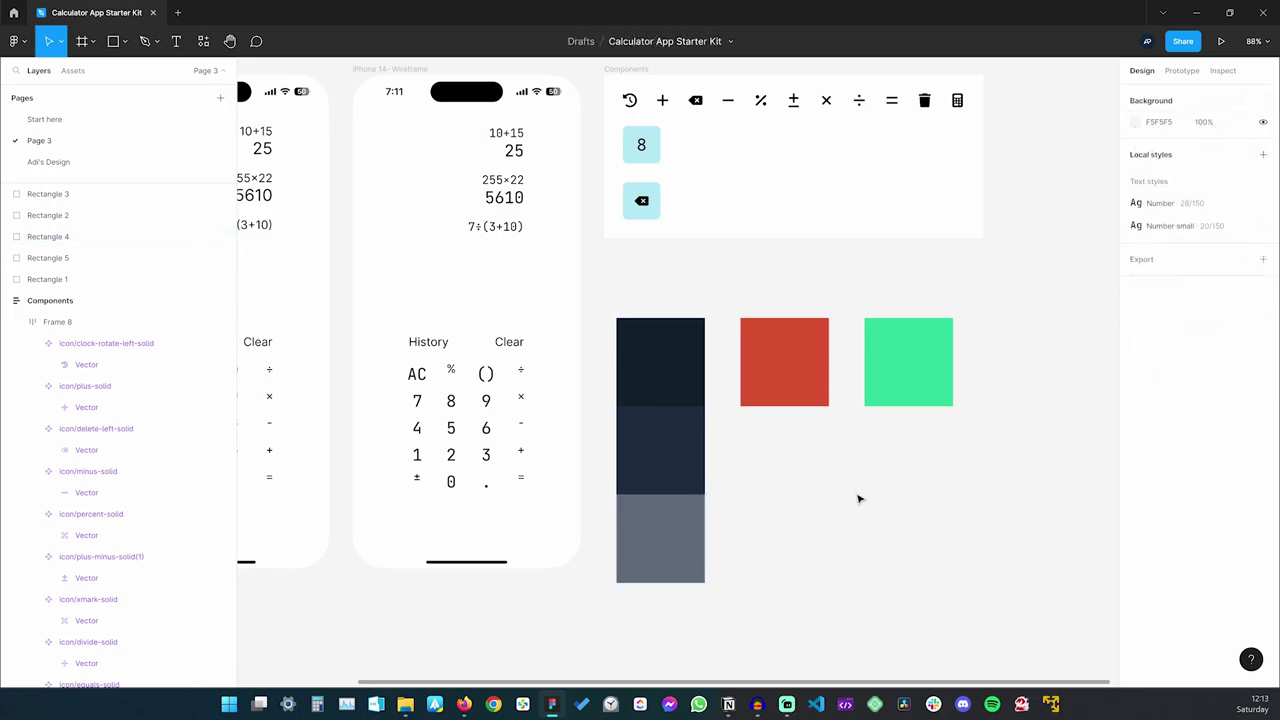
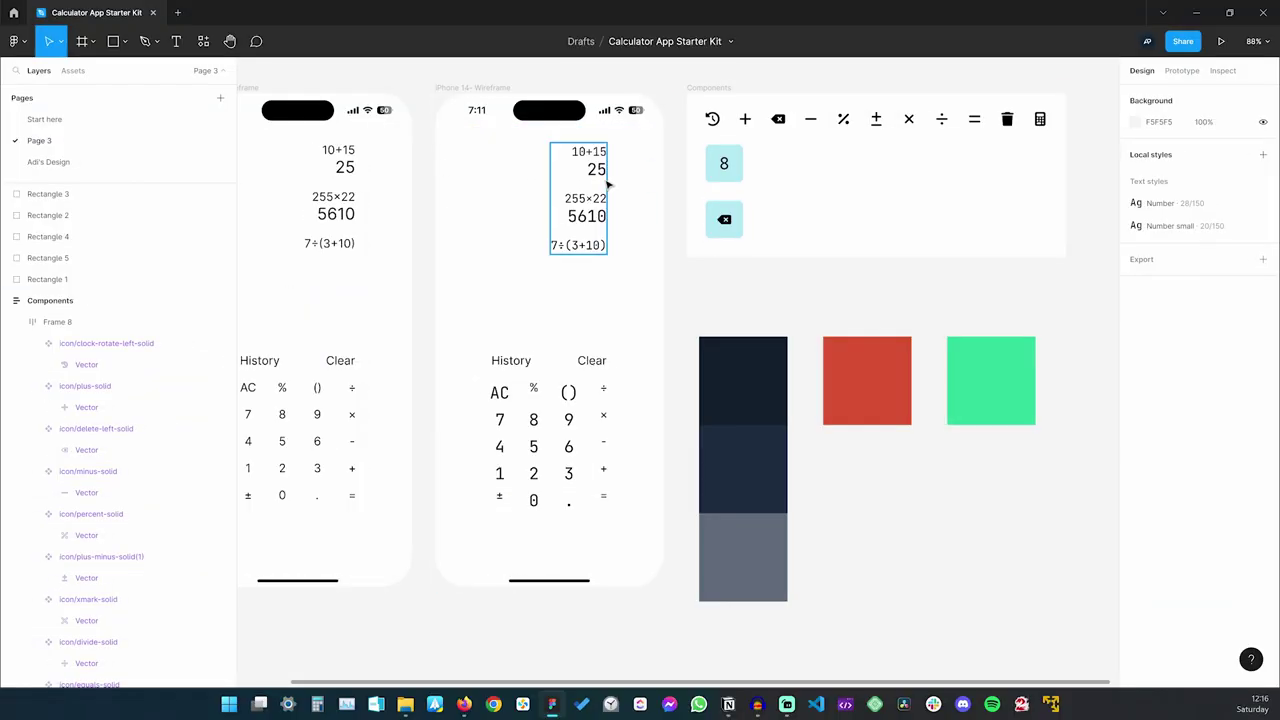
# Ungroup the calculation history in the iPhone 14 wireframe, including the 10+15 / 25 and 255×22 / 5610 subgroups, into separate text layers
pyautogui.scroll(3, 607, 185)
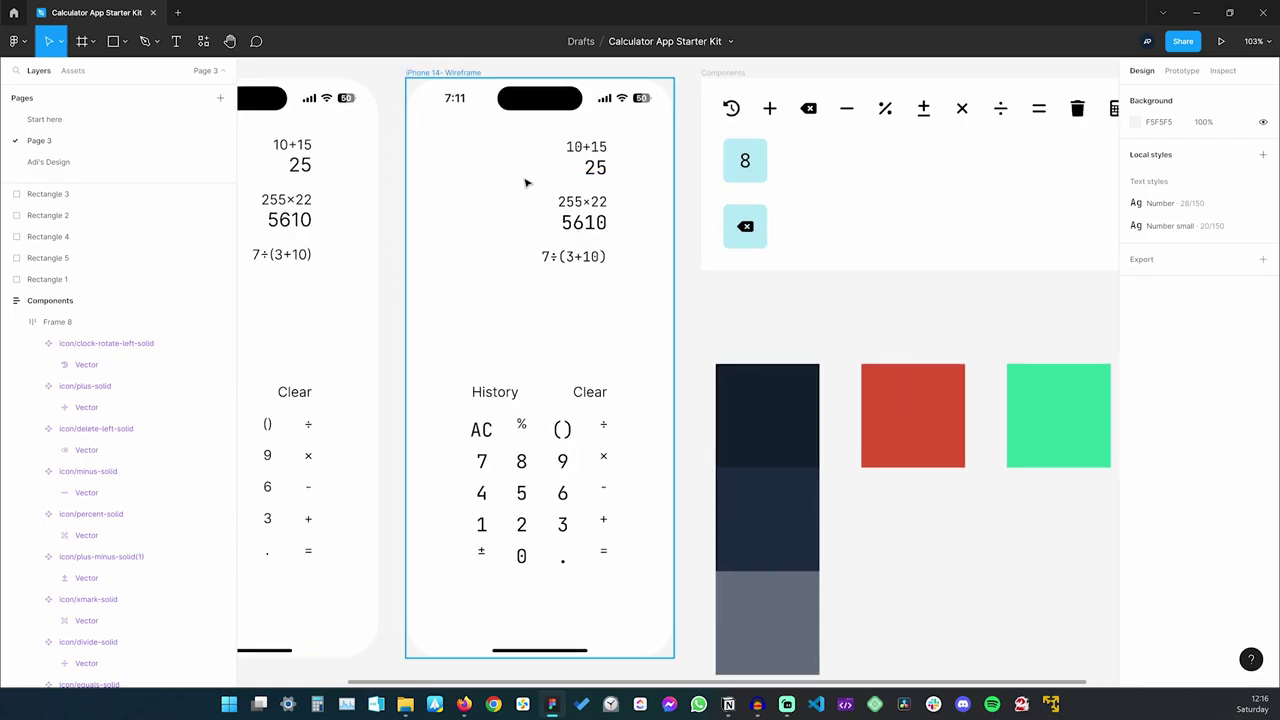
pyautogui.hscroll(-1, 611, 206)
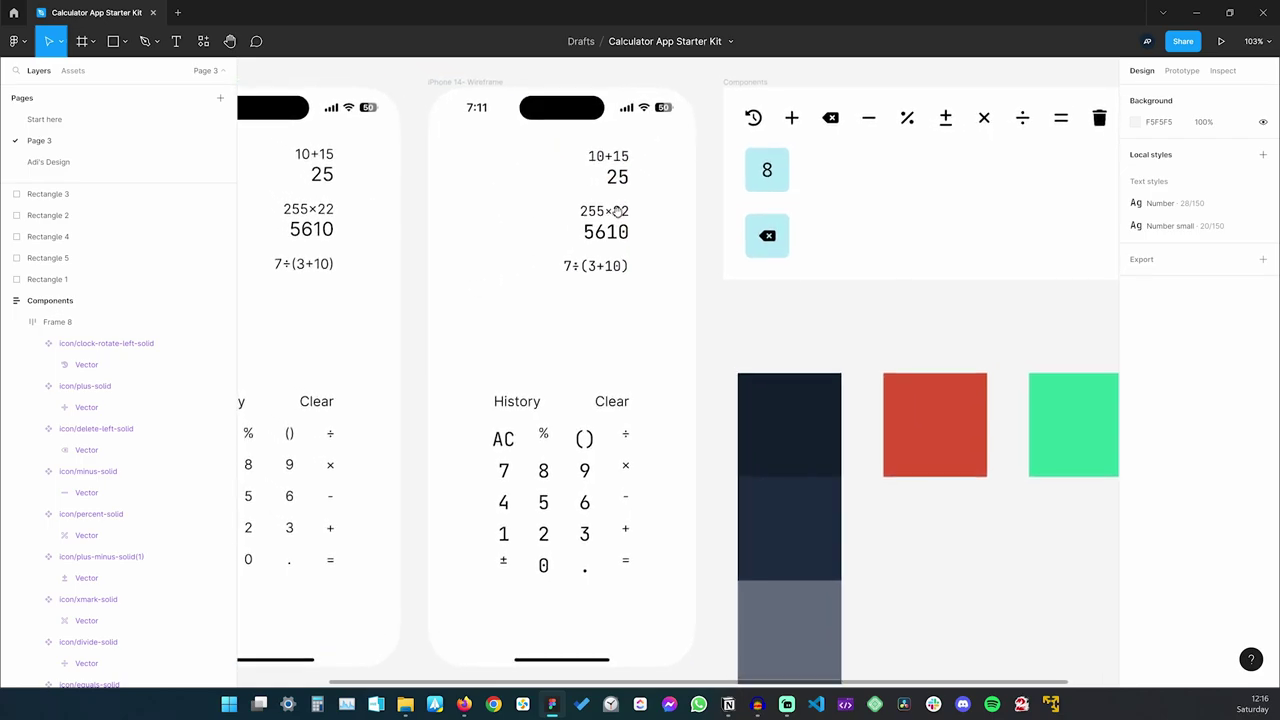
pyautogui.click(612, 158)
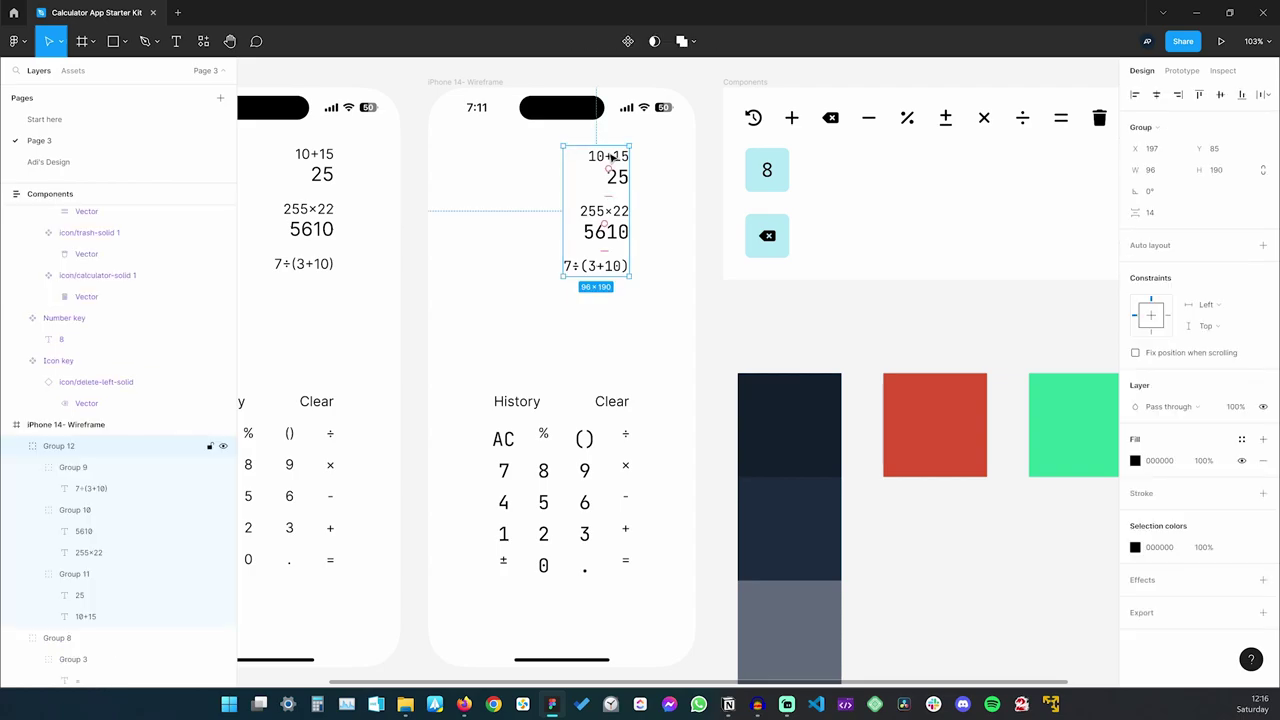
pyautogui.hotkey('ctrl', 'shift', 'g')
pyautogui.click(676, 177)
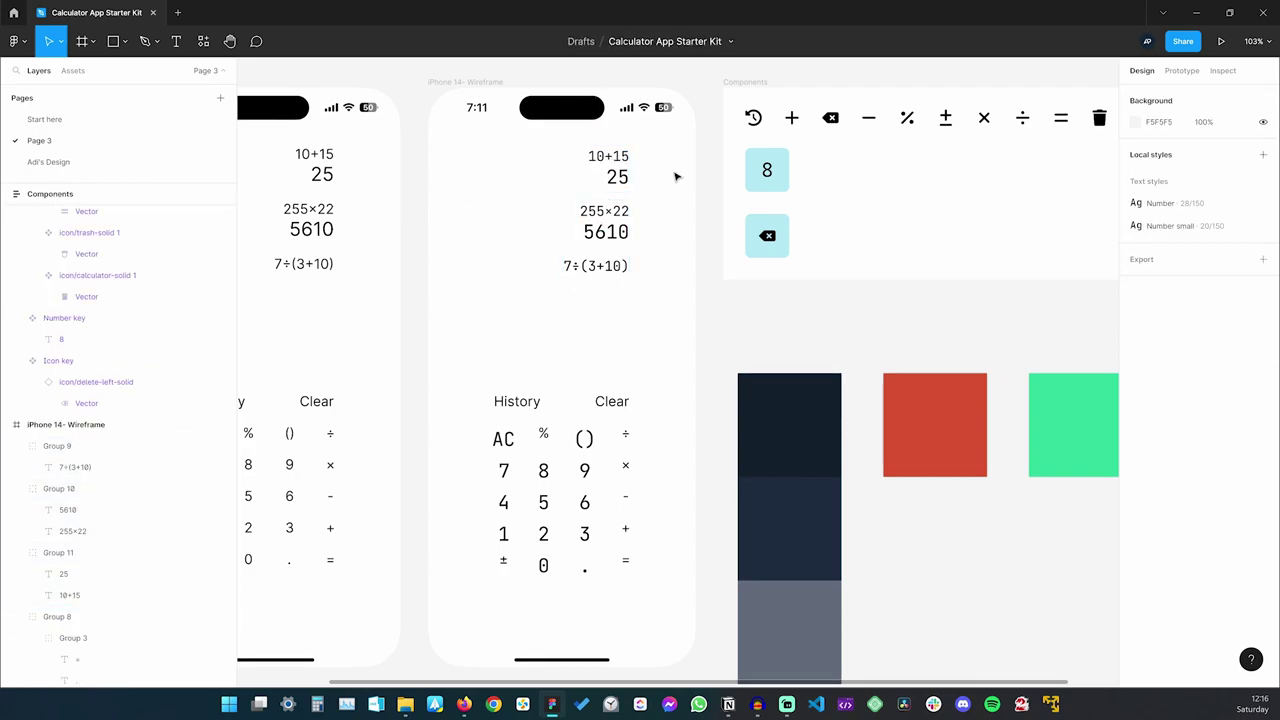
pyautogui.click(610, 175)
pyautogui.hotkey('ctrl', 'shift', 'g')
pyautogui.click(600, 214)
pyautogui.hotkey('ctrl', 'shift', 'g')
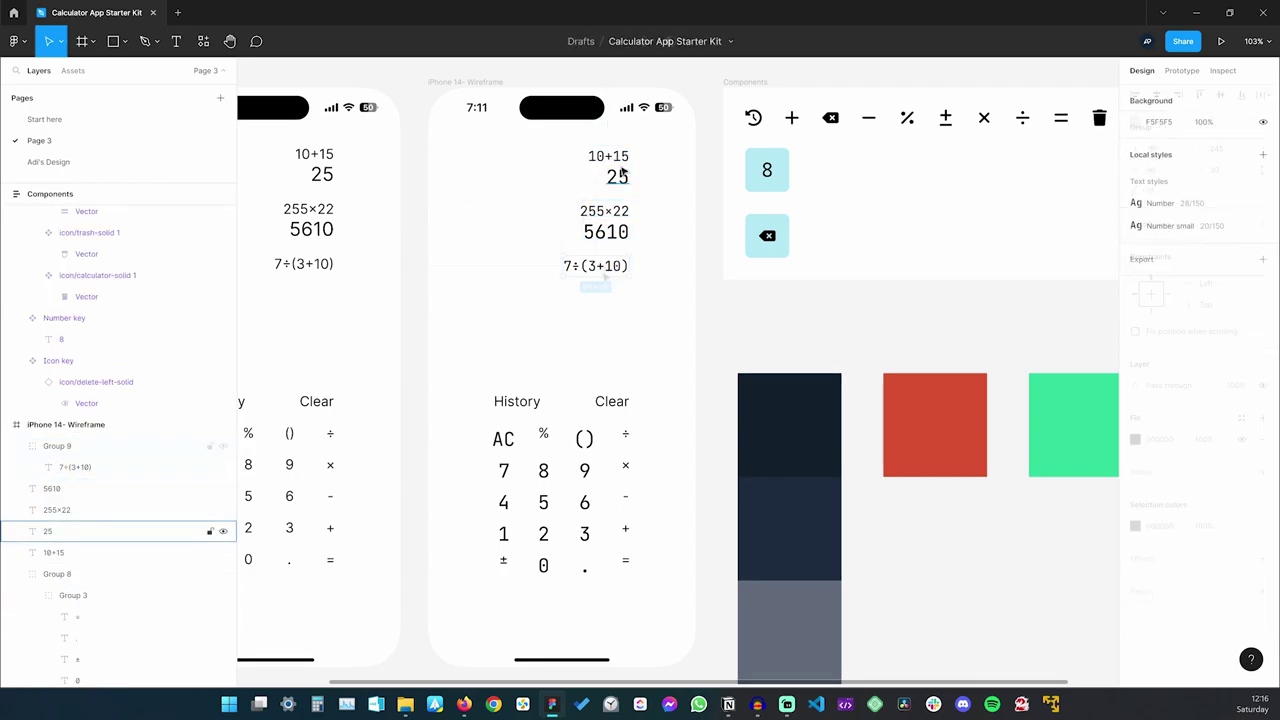
pyautogui.click(674, 200)
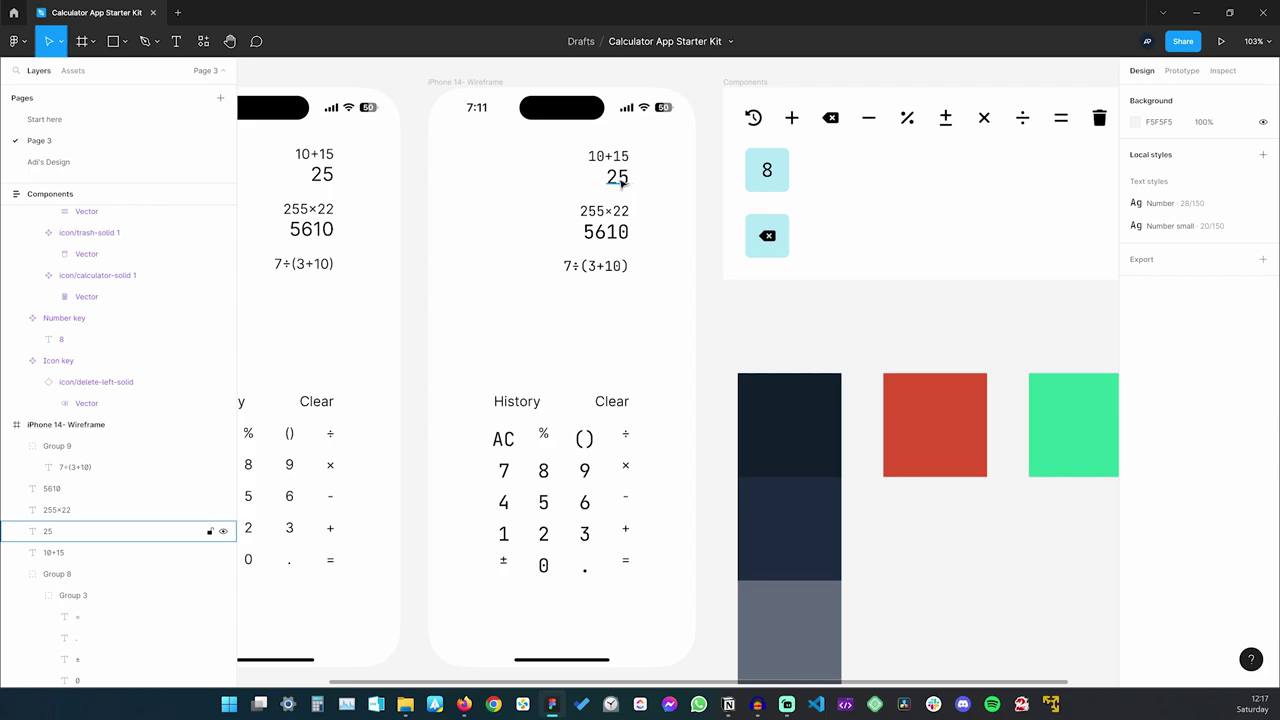
# Move the results 25 and 5610 up beside their expressions 10+15 and 255×22, just to the right of each
pyautogui.moveTo(621, 181); pyautogui.dragTo(645, 303)
pyautogui.press('Escape')
pyautogui.click(617, 248)
pyautogui.moveTo(611, 233); pyautogui.dragTo(648, 253)
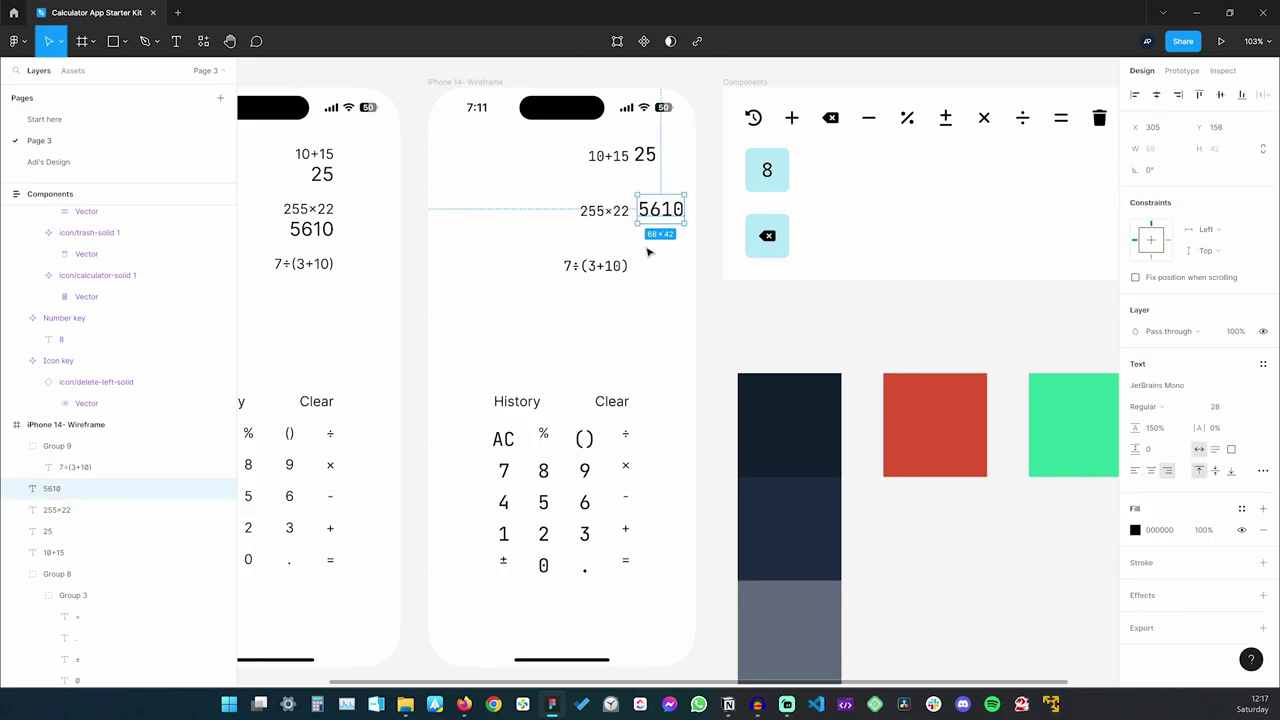
pyautogui.press('Escape')
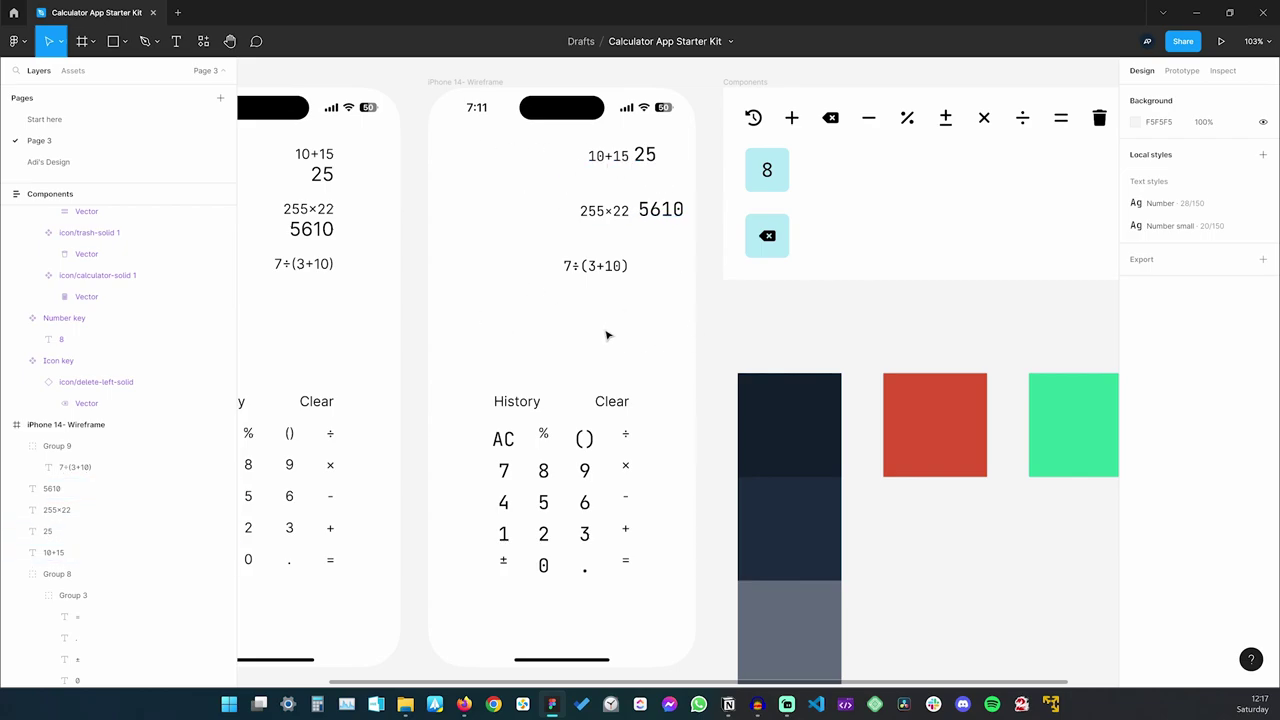
# Move the expression 10+15 and its result 25 together to the left side of the phone frame, keeping them in the same row
pyautogui.keyDown('ctrl'); pyautogui.click(524, 410); pyautogui.keyUp('ctrl')
pyautogui.click(555, 338)
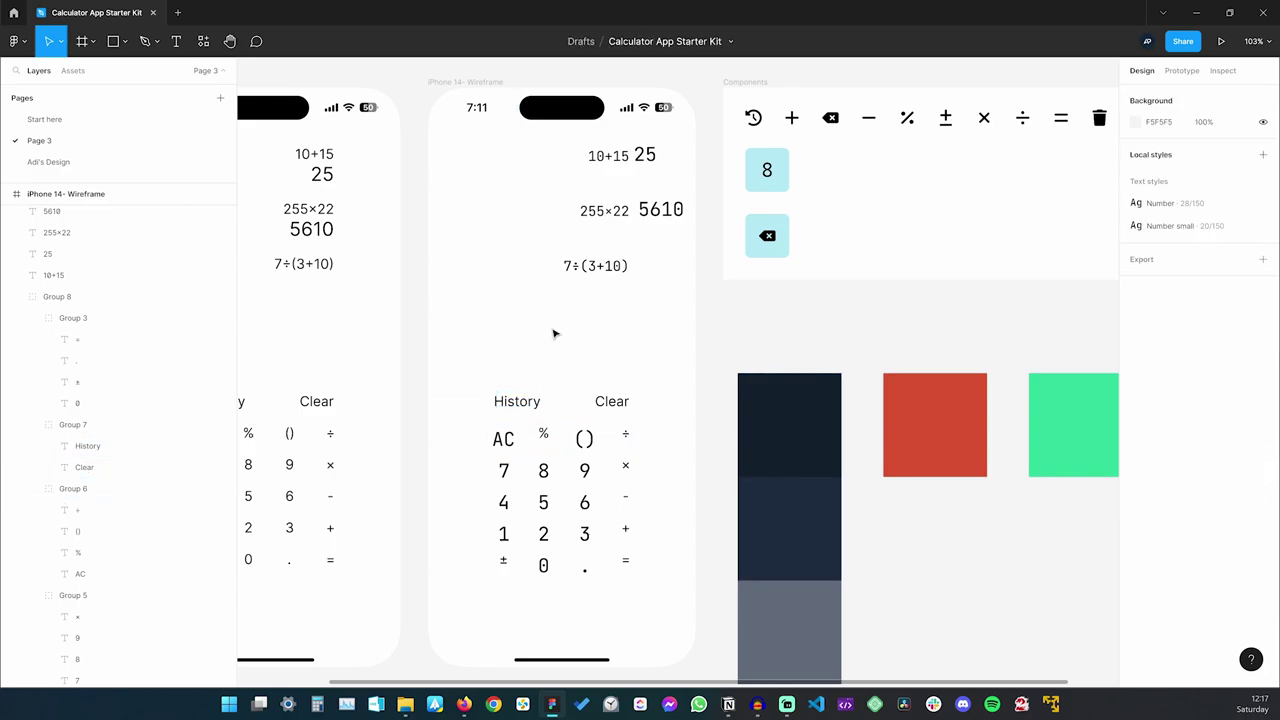
pyautogui.click(618, 158)
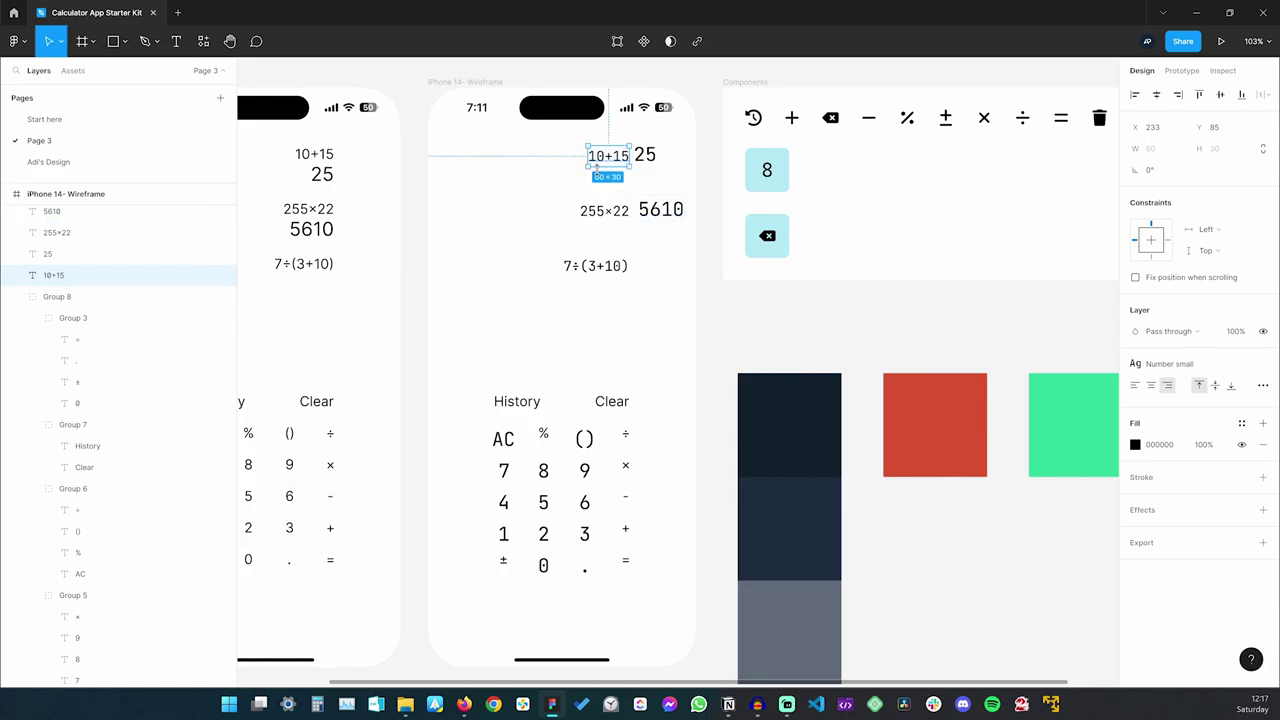
pyautogui.keyDown('shift'); pyautogui.click(645, 156); pyautogui.keyUp('shift')
pyautogui.moveTo(645, 157); pyautogui.dragTo(527, 157)
pyautogui.click(530, 183)
# Place a duplicate of the 10+15 text further right in the same row and change the copy's text to 10
pyautogui.click(484, 163)
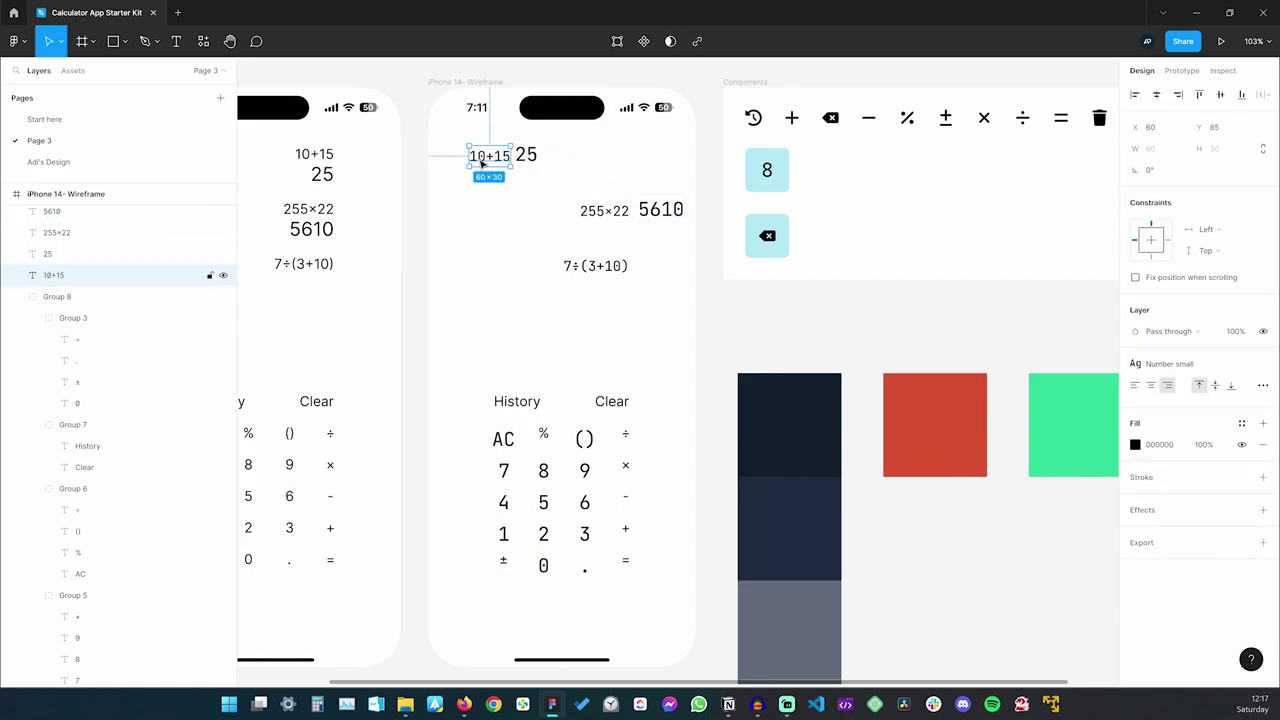
pyautogui.moveTo(497, 162); pyautogui.dragTo(603, 162)
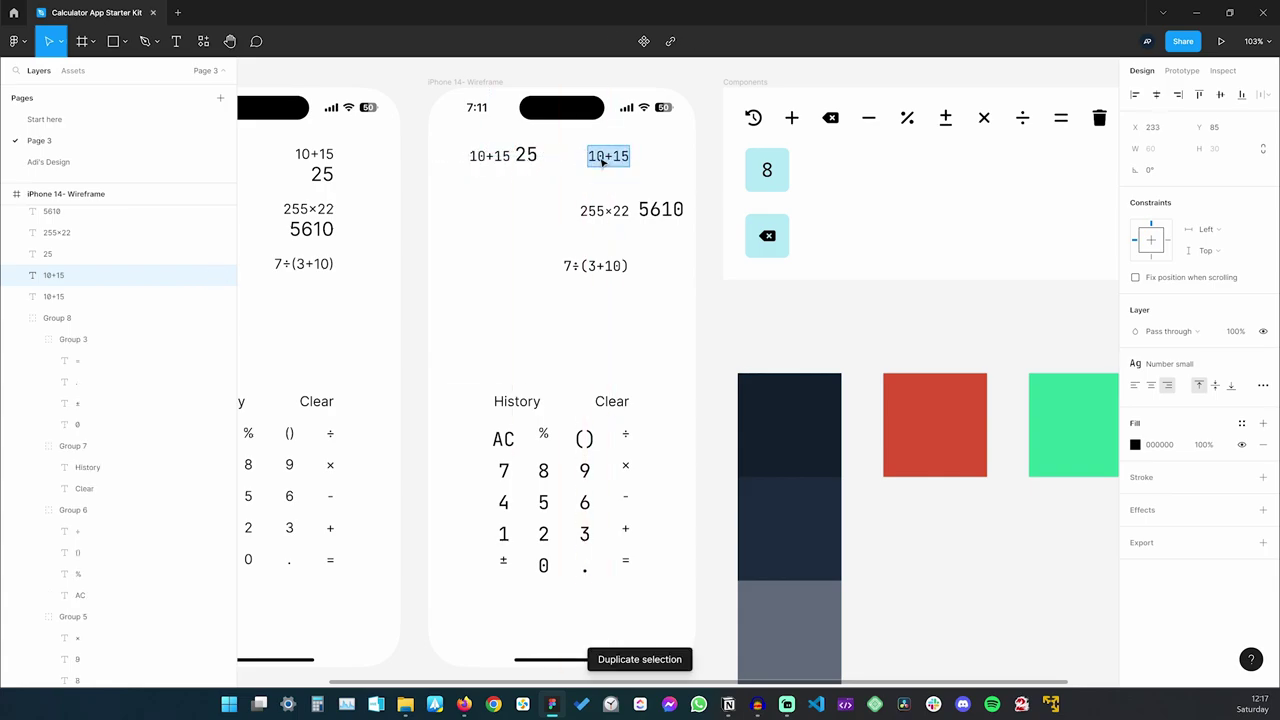
pyautogui.write('10')
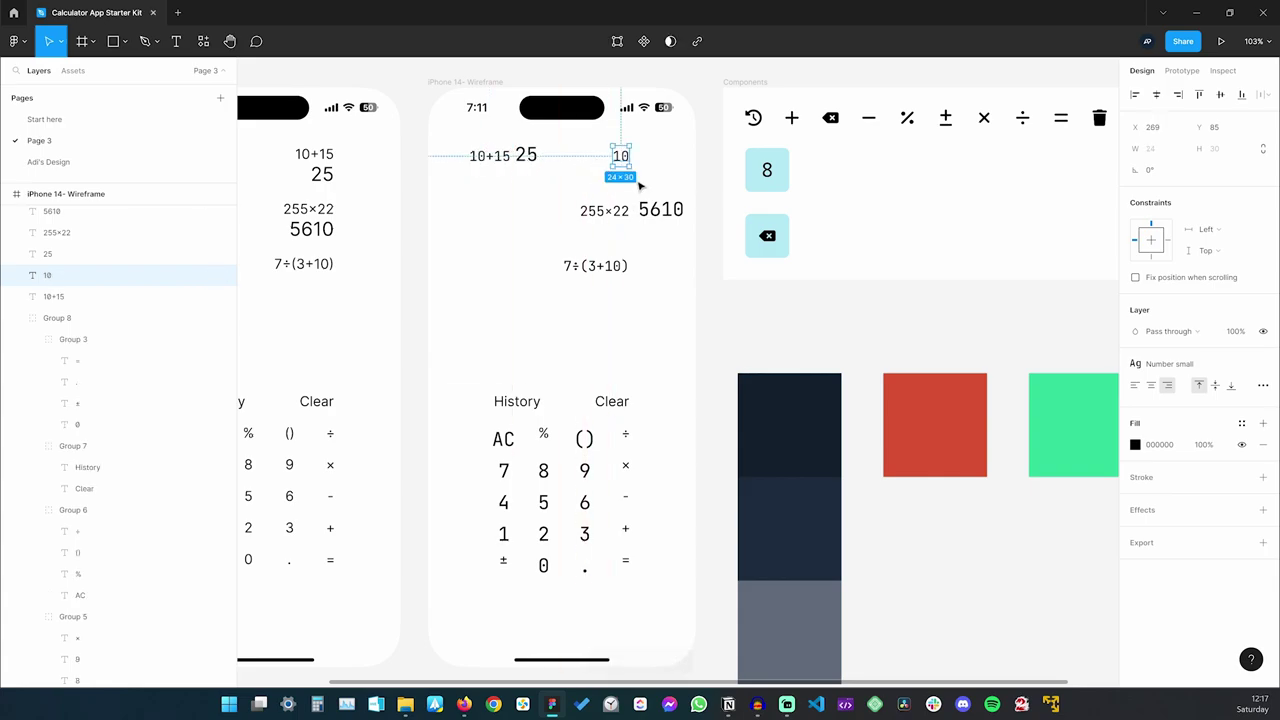
pyautogui.press('Escape')
# Duplicate the separate 10 text to its right and change the copy's text to 15
pyautogui.moveTo(625, 157); pyautogui.dragTo(656, 157)
pyautogui.press('Return')
pyautogui.write('25')
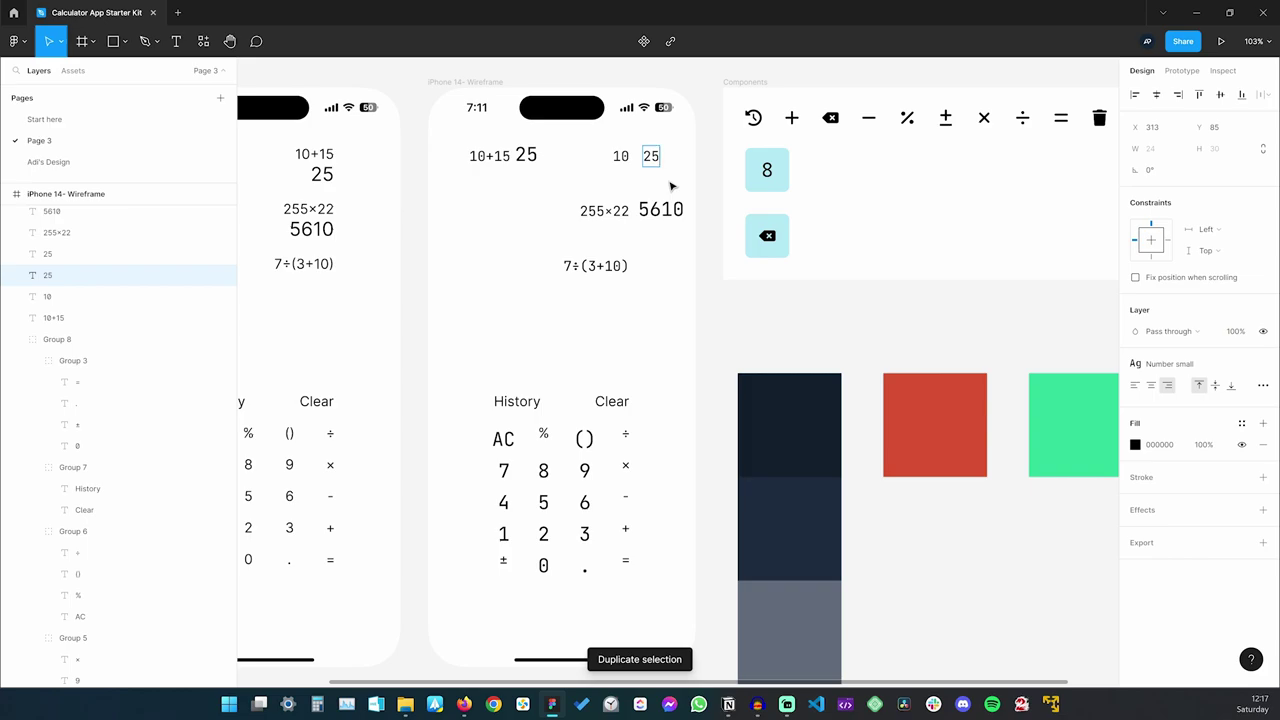
pyautogui.press('BackSpace')
pyautogui.press('BackSpace')
pyautogui.write('15')
pyautogui.press('Escape')
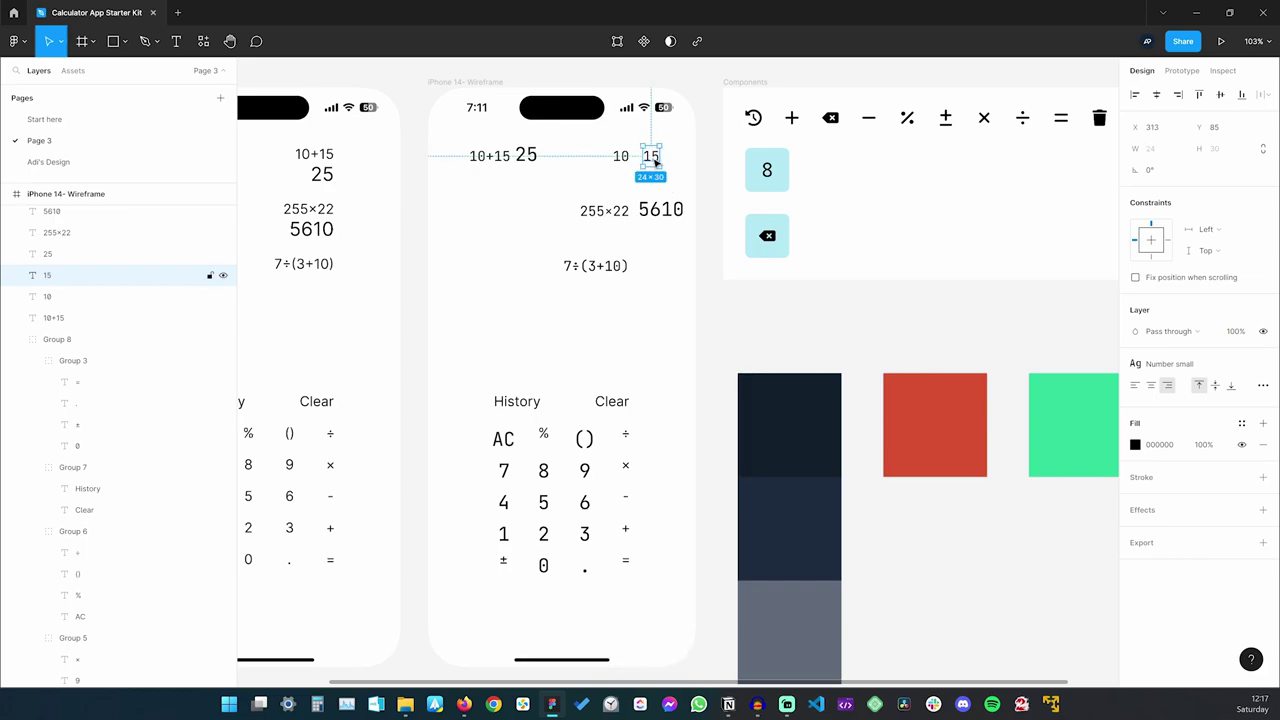
# Duplicate the 15 text to its right and change the copy's text to 25
pyautogui.moveTo(652, 157); pyautogui.dragTo(670, 157)
pyautogui.press('Return')
pyautogui.write('25')
pyautogui.press('Escape')
pyautogui.press('Escape')
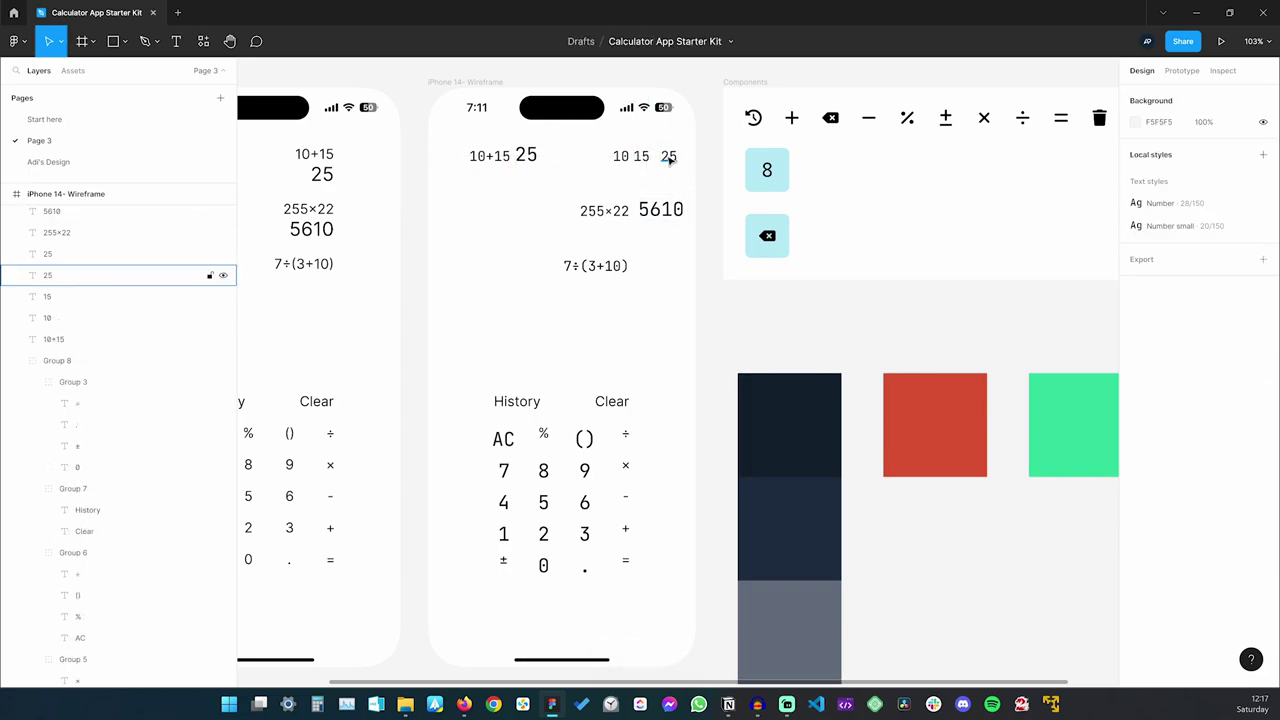
# Detach the Number small style from the small 25 text and set its font weight to Bold
pyautogui.click(668, 157)
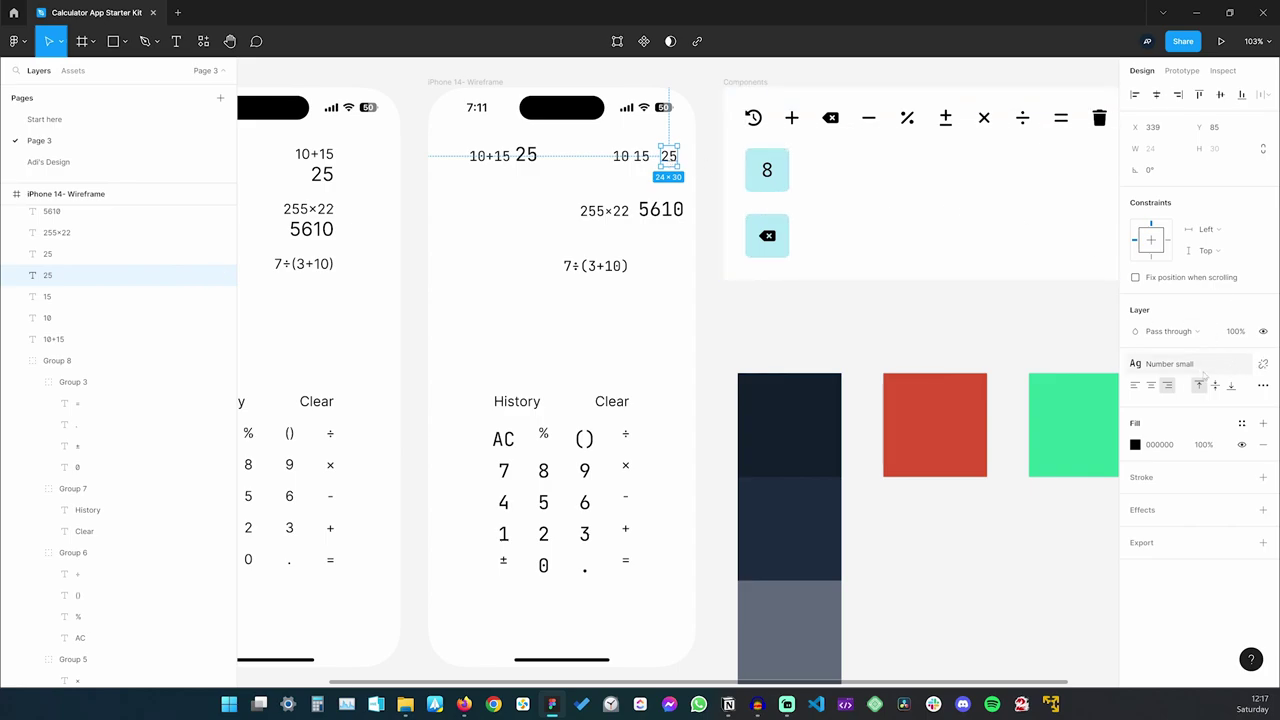
pyautogui.click(1263, 364)
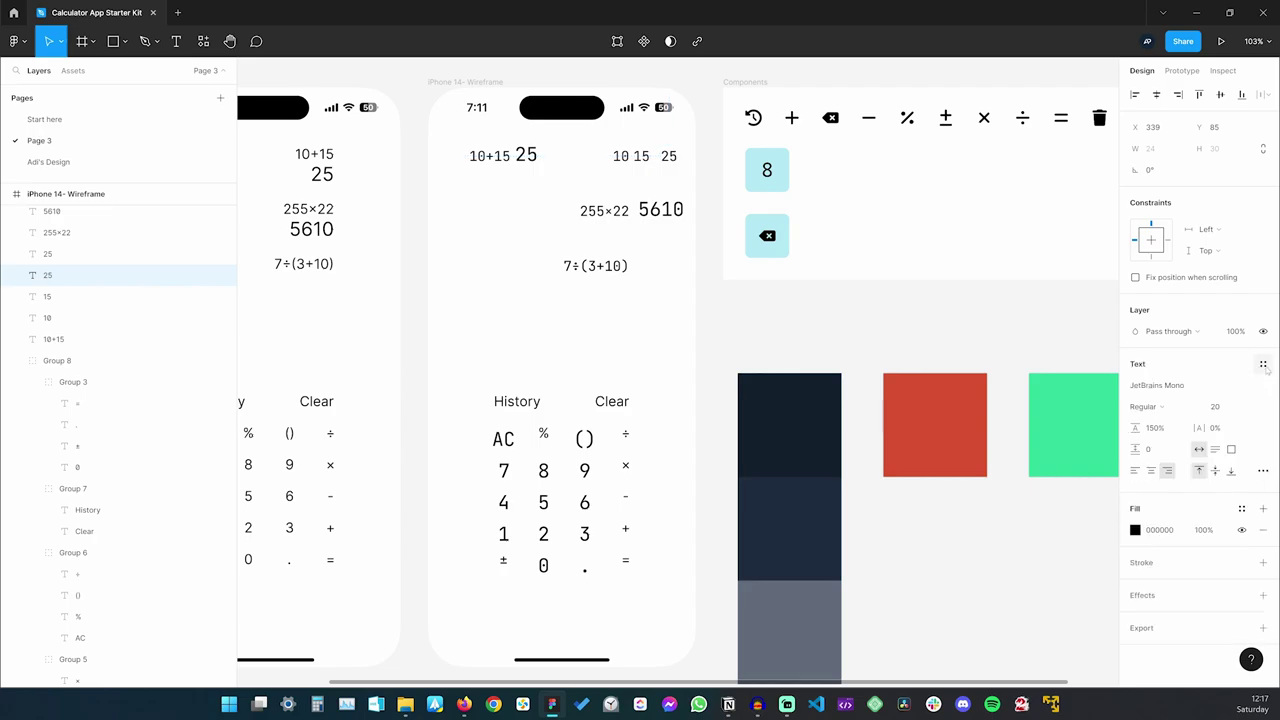
pyautogui.click(1165, 406)
pyautogui.click(1160, 459)
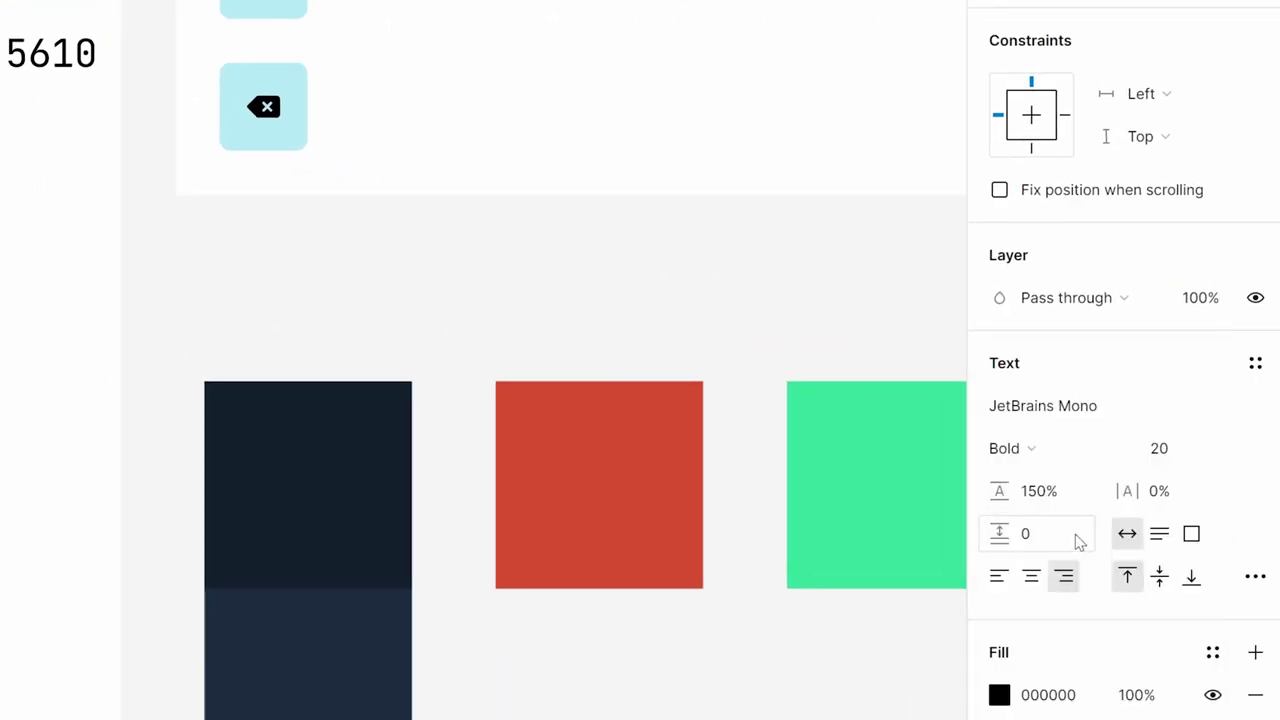
# Create a new text style named Number small bold from the bold 25 text
pyautogui.click(1256, 365)
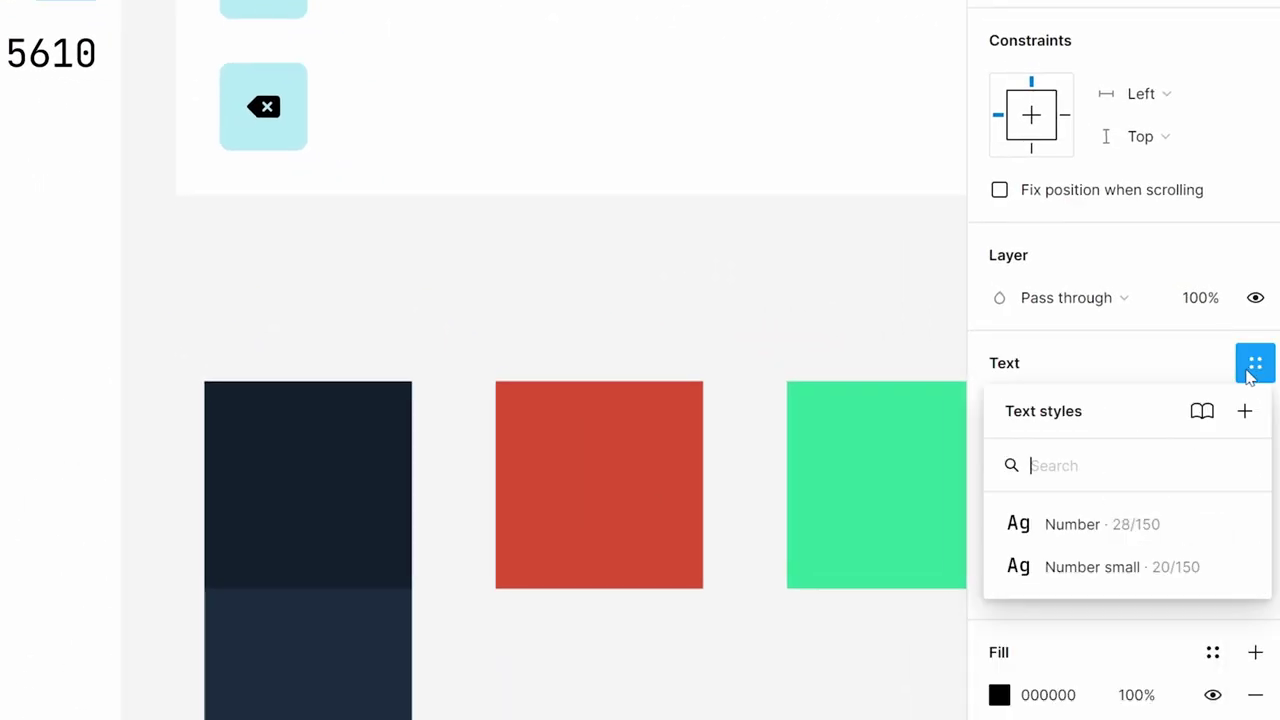
pyautogui.click(1245, 412)
pyautogui.write('Number ')
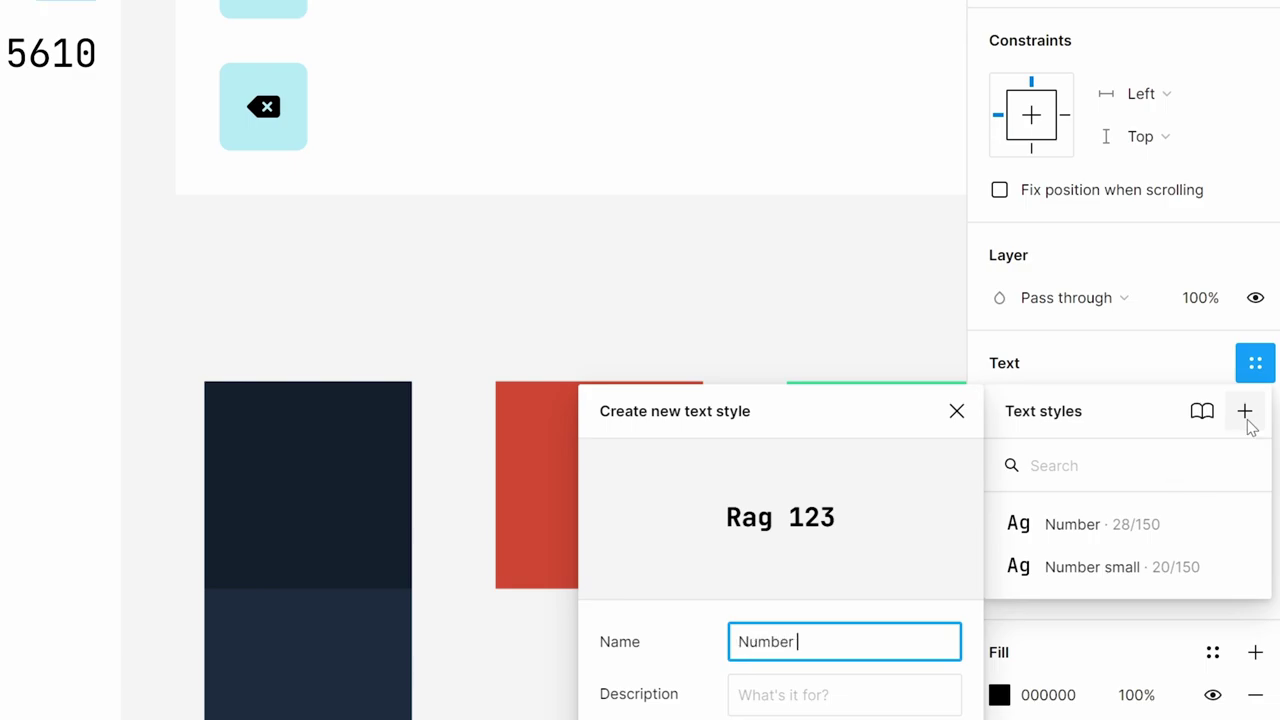
pyautogui.write('small bold')
pyautogui.press('Return')
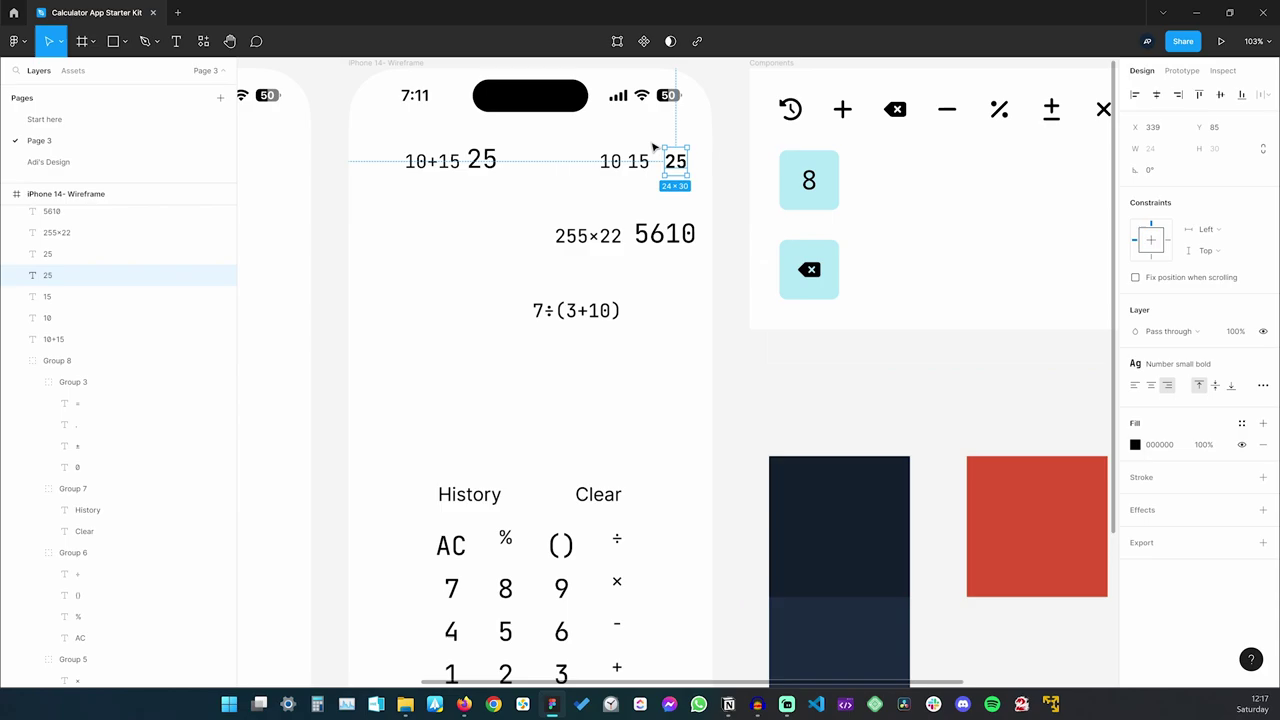
# Apply the green square's fill color 32D99C to the small bold 25 text in the phone frame
pyautogui.scroll(5, 660, 150)
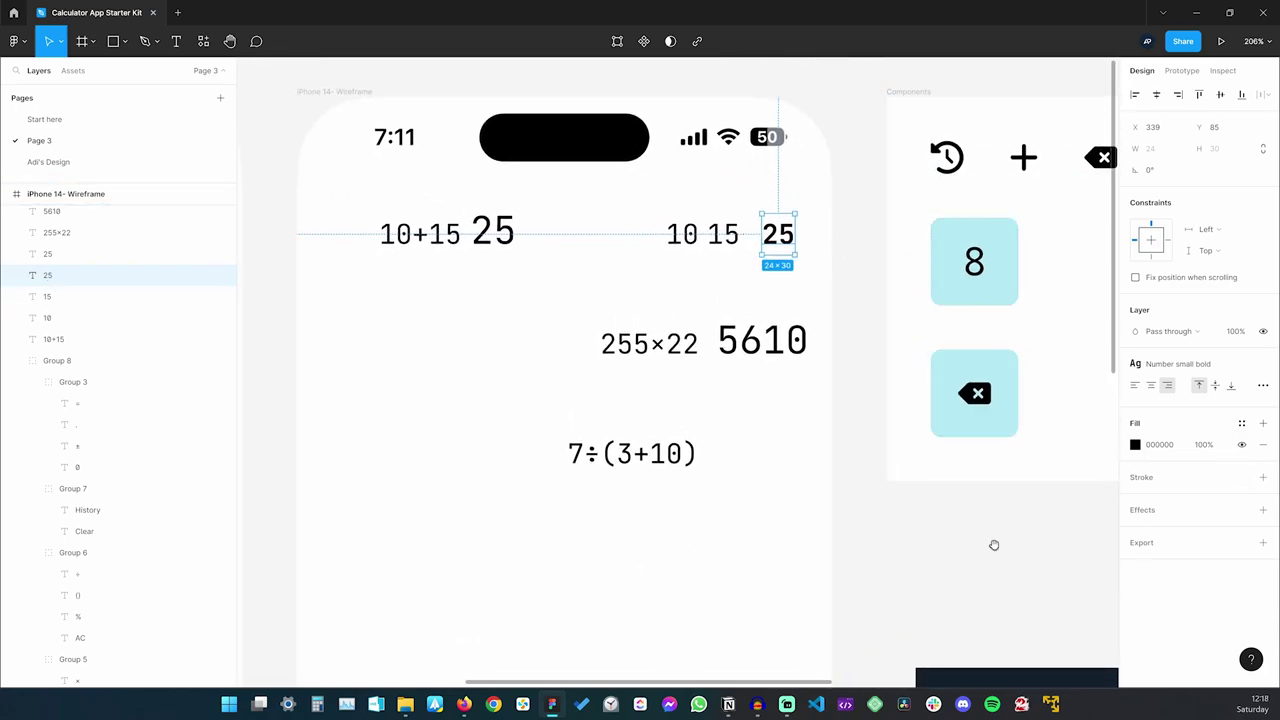
pyautogui.scroll(-5, 994, 543)
pyautogui.hscroll(5, 994, 543)
pyautogui.click(1024, 365)
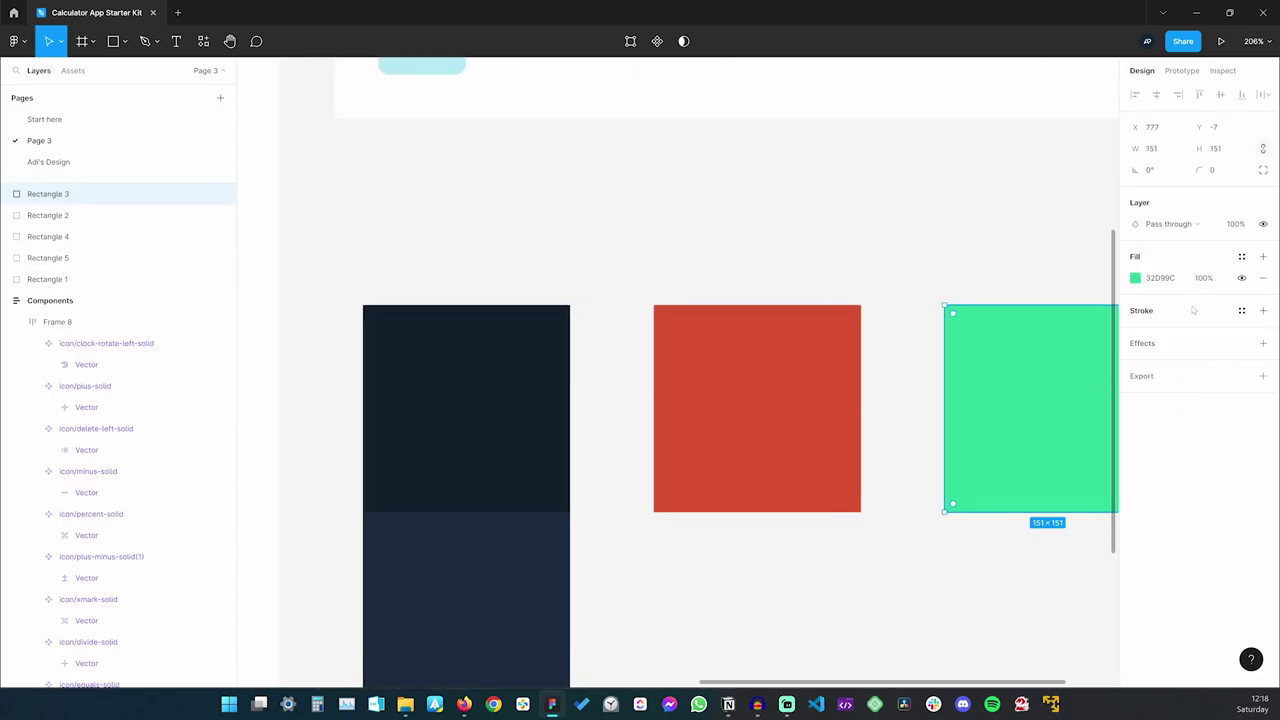
pyautogui.click(1057, 280)
pyautogui.scroll(5, 754, 320)
pyautogui.hscroll(-5, 754, 320)
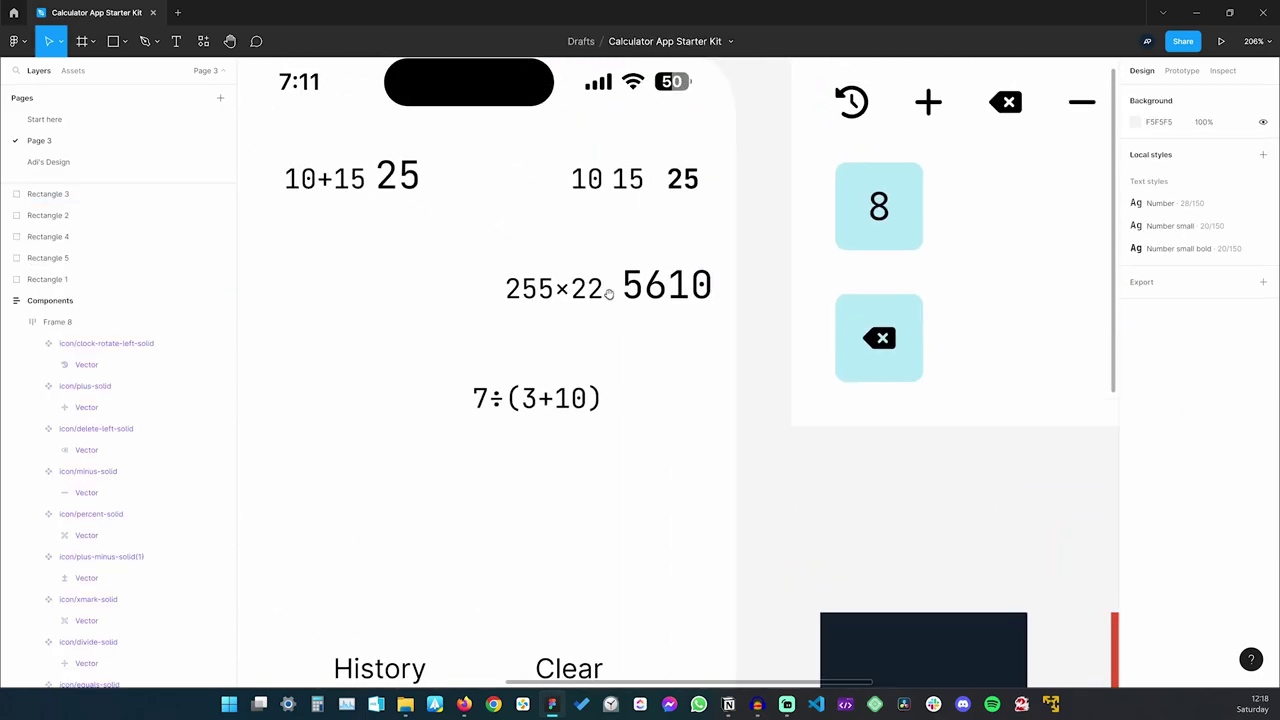
pyautogui.click(683, 178)
pyautogui.click(757, 169)
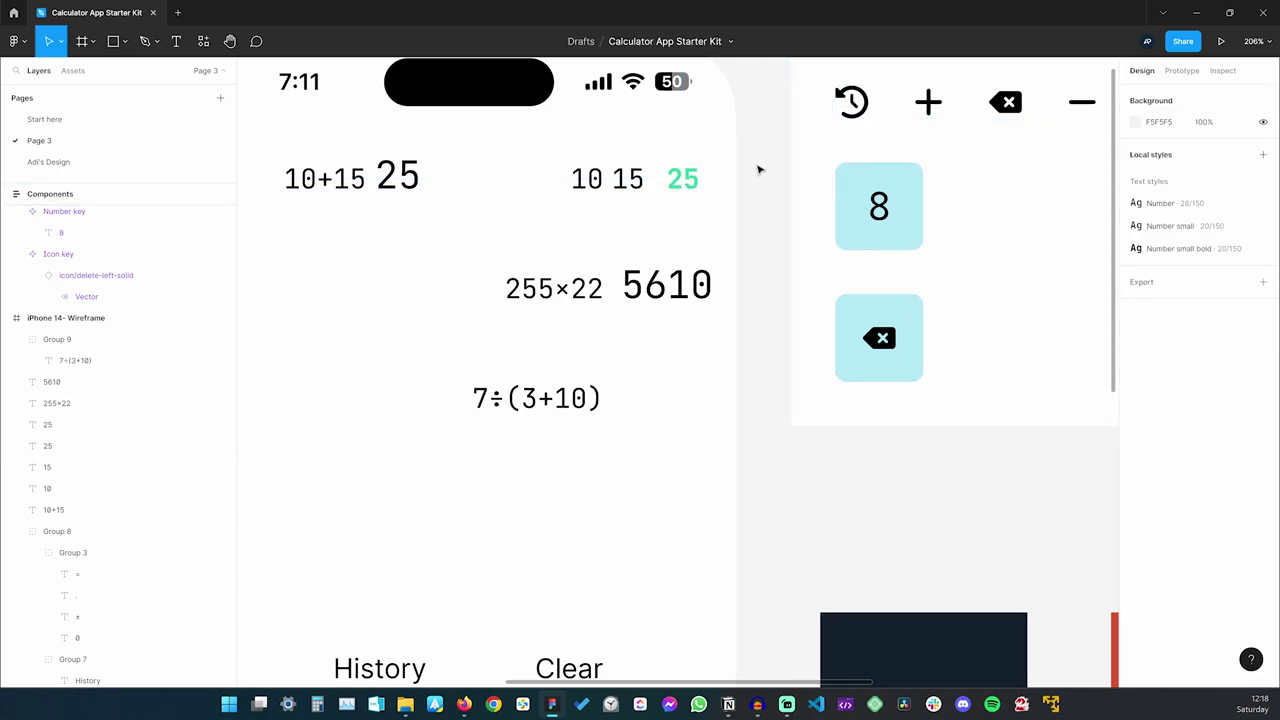
# Apply the slate-grey square's fill color 616B79 to the small 10 and 15 texts in the phone frame
pyautogui.click(586, 180)
pyautogui.click(843, 506)
pyautogui.scroll(-8, 843, 506)
pyautogui.hscroll(4, 843, 506)
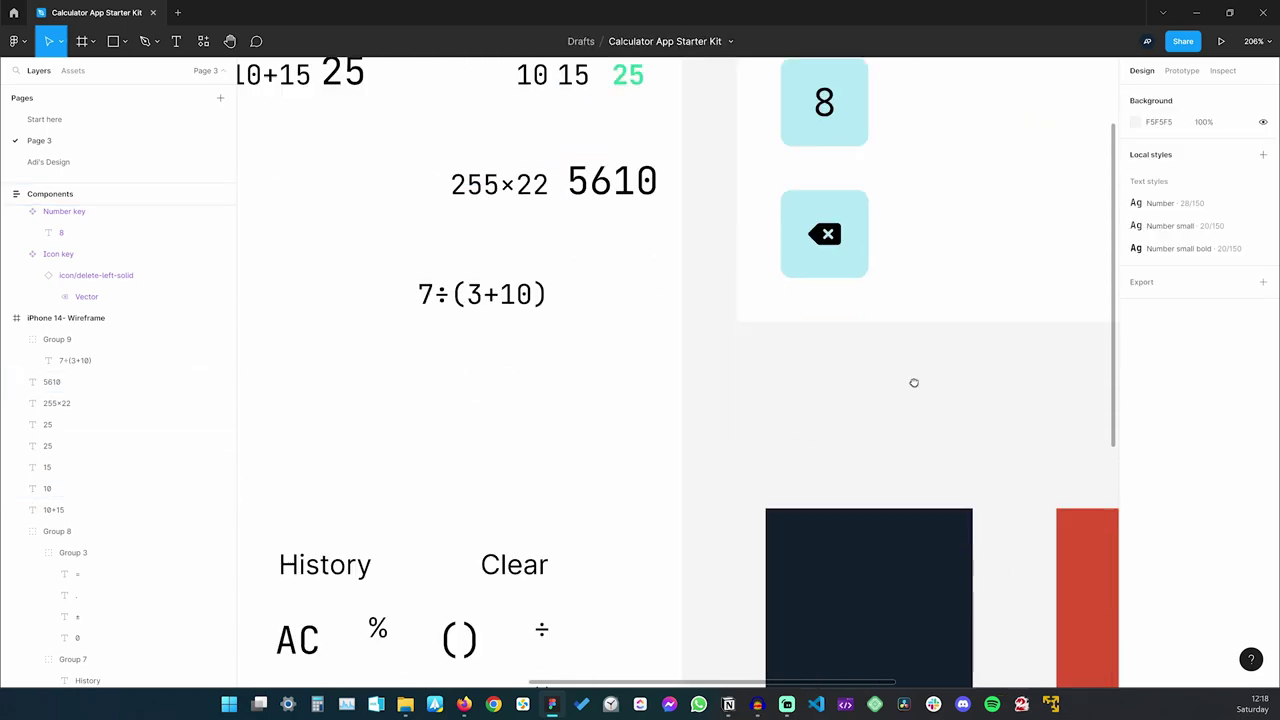
pyautogui.click(687, 546)
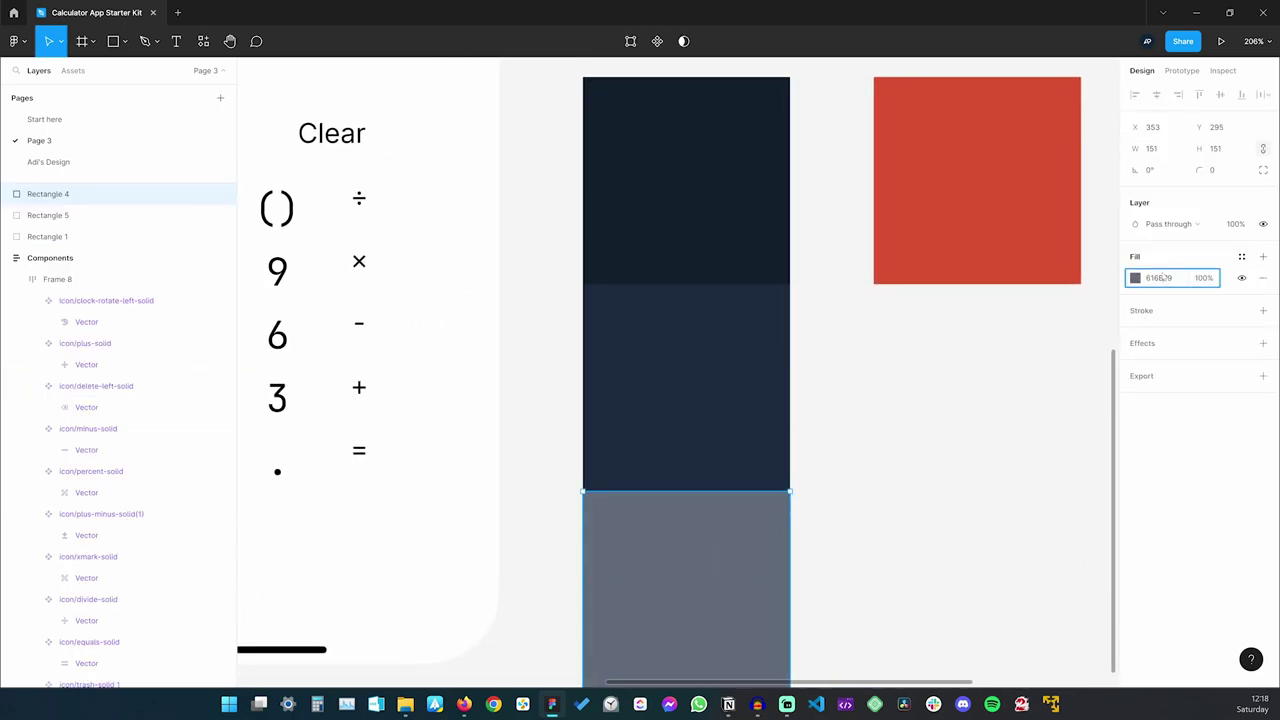
pyautogui.click(994, 317)
pyautogui.scroll(7, 834, 555)
pyautogui.hscroll(-5, 834, 555)
pyautogui.scroll(3, 834, 555)
pyautogui.hscroll(-1, 834, 555)
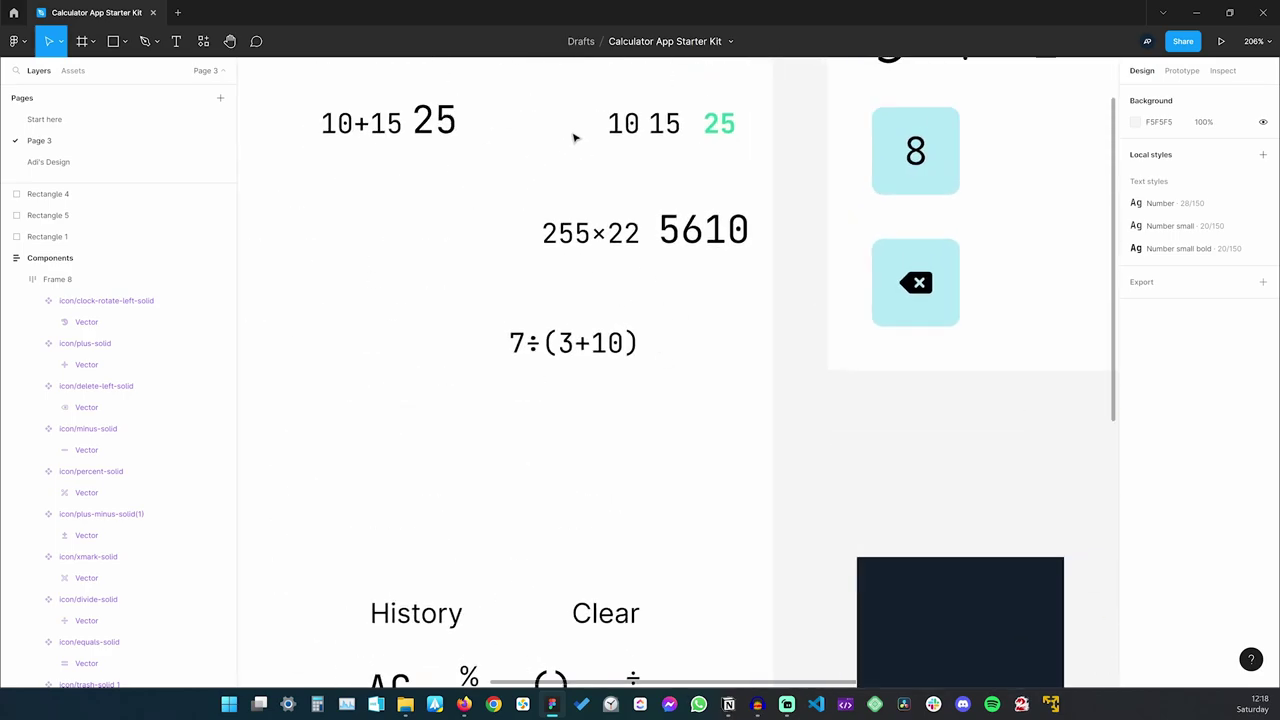
pyautogui.moveTo(586, 100); pyautogui.dragTo(689, 148)
pyautogui.click(1160, 498)
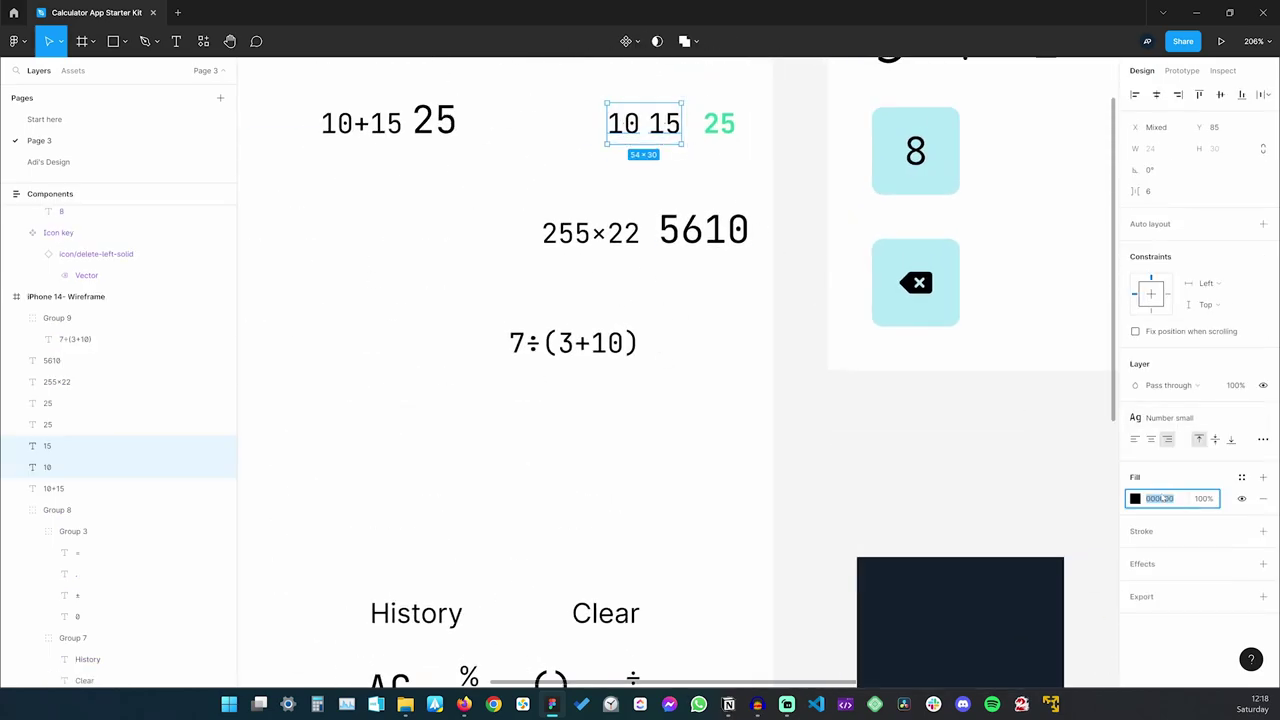
pyautogui.click(855, 445)
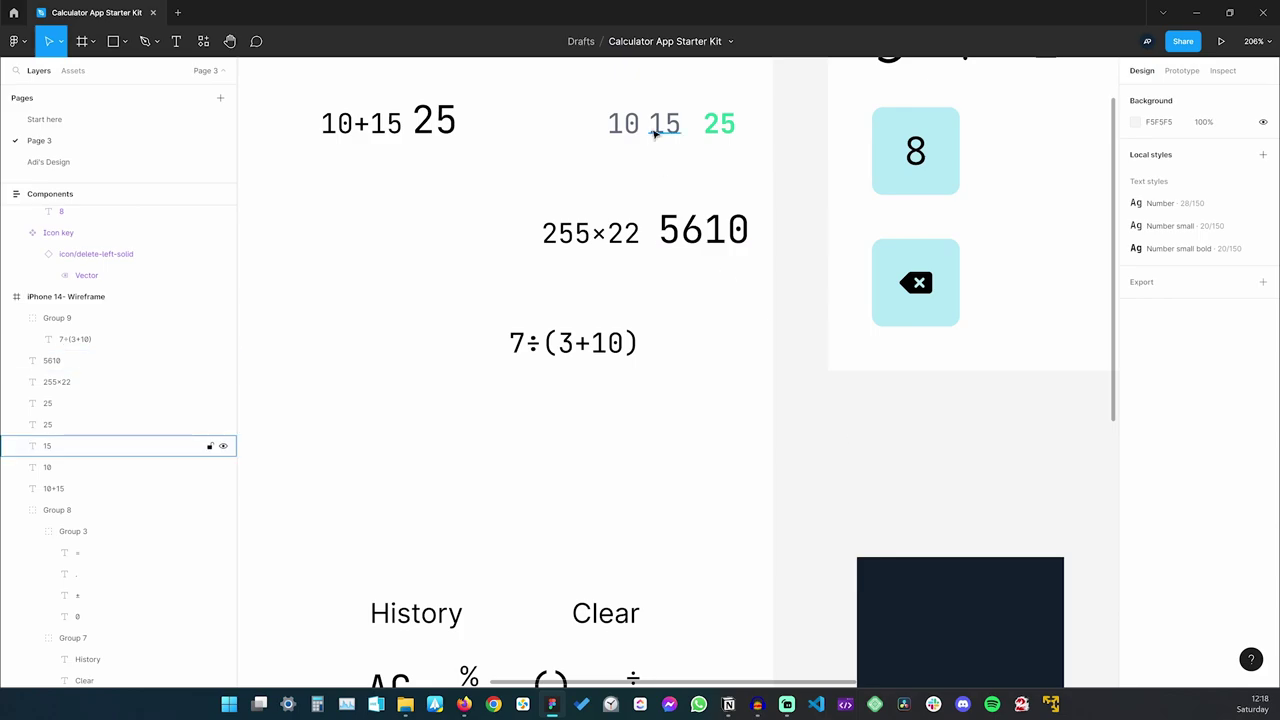
# Widen the gap between the grey 10 and 15 texts and place a copy of the plus icon between them
pyautogui.moveTo(623, 131); pyautogui.dragTo(610, 130)
pyautogui.click(629, 177)
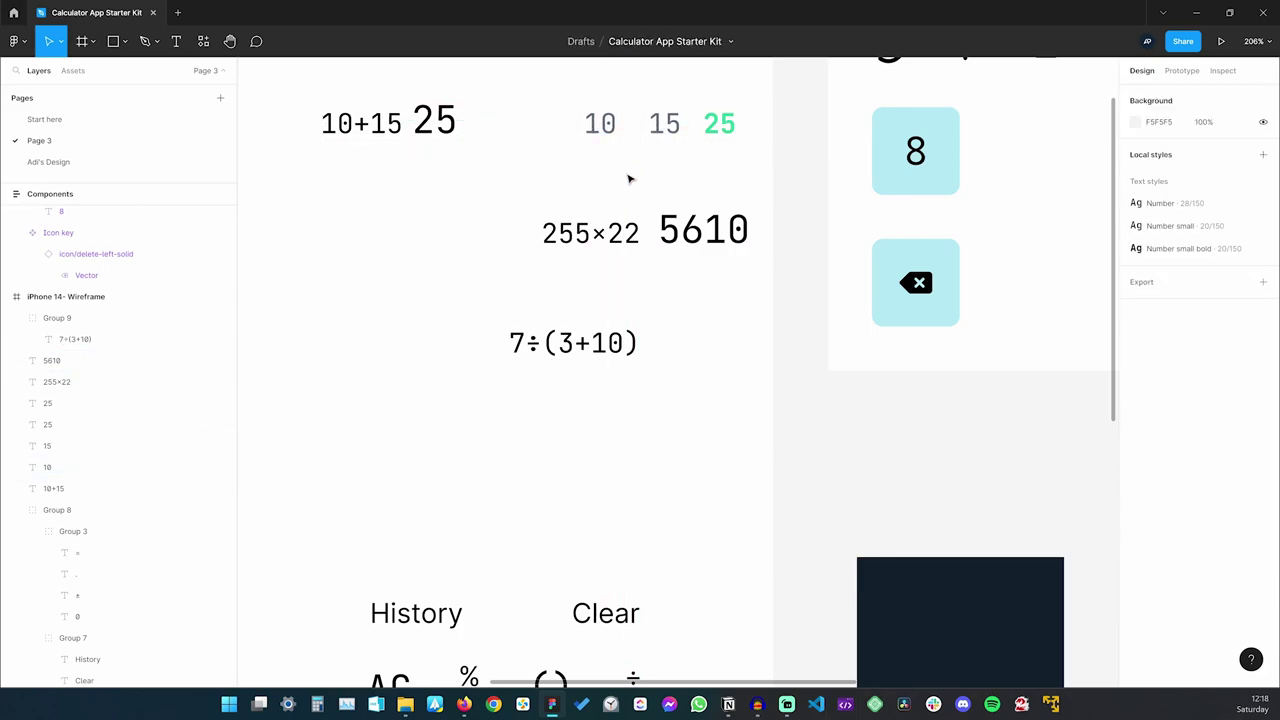
pyautogui.scroll(2, 597, 209)
pyautogui.hscroll(2, 597, 209)
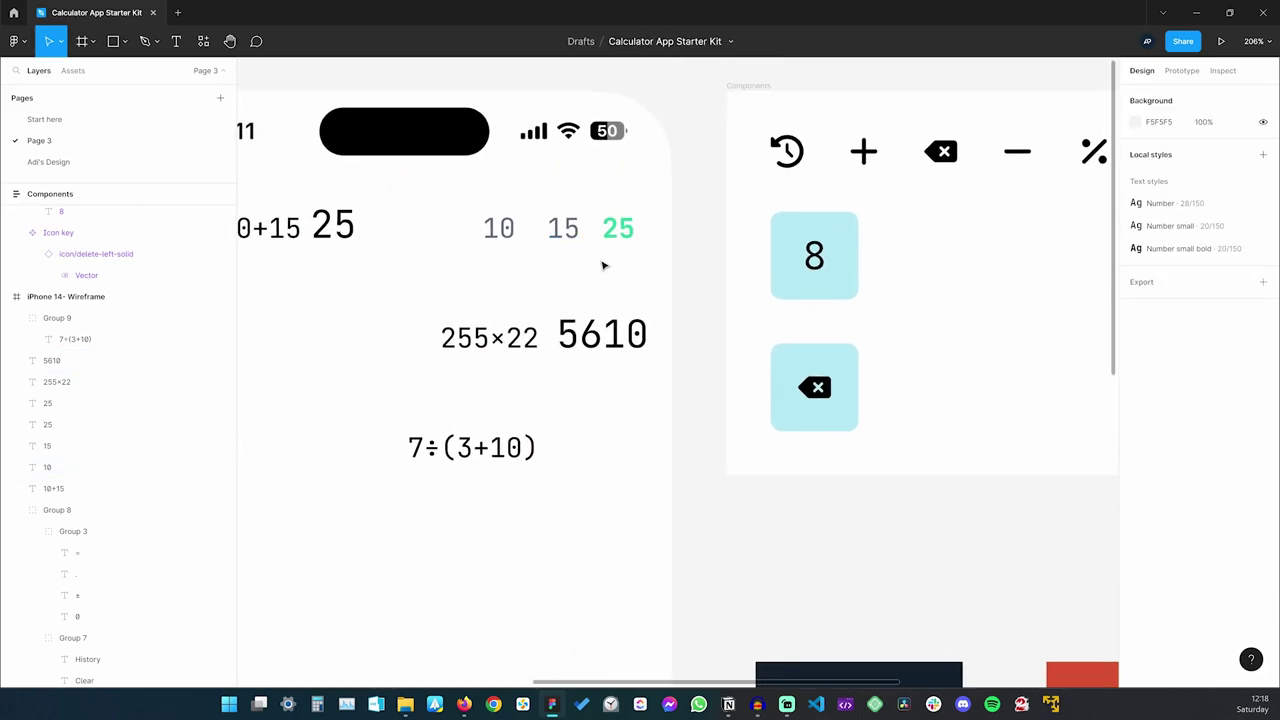
pyautogui.moveTo(600, 246); pyautogui.dragTo(543, 251)
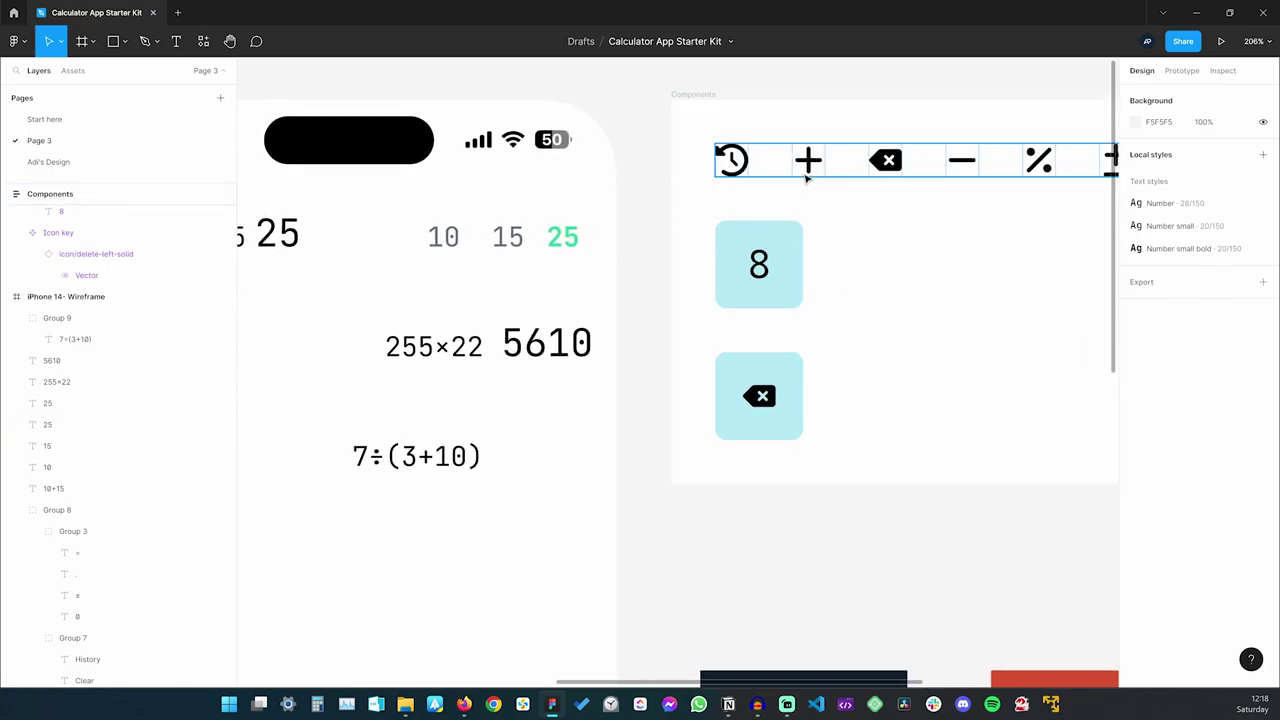
pyautogui.moveTo(337, 291); pyautogui.dragTo(387, 294)
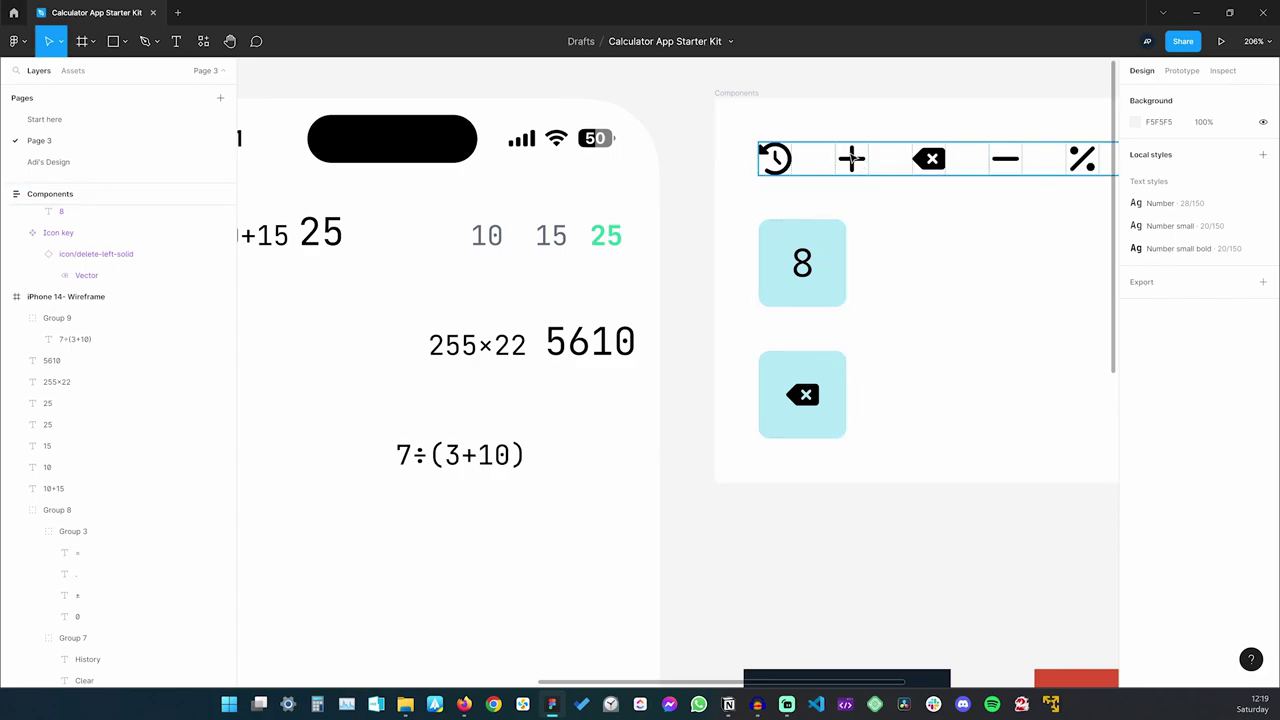
pyautogui.doubleClick(851, 158)
pyautogui.click(500, 240)
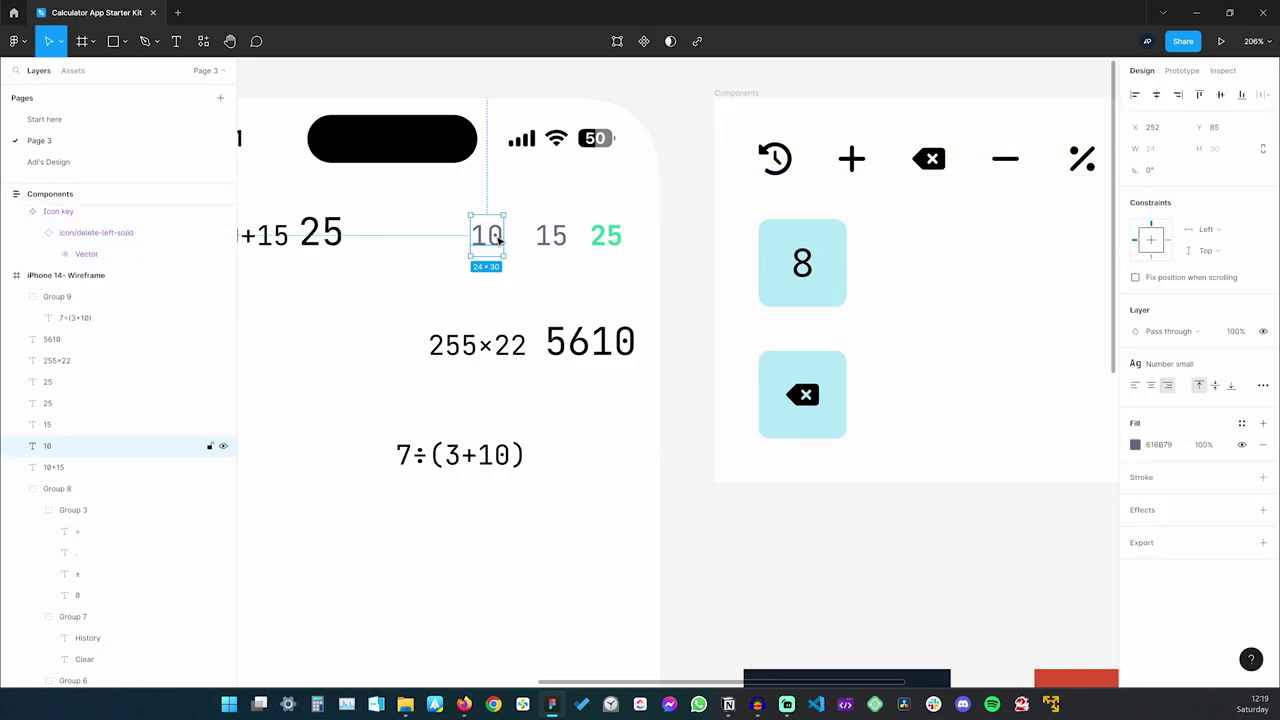
pyautogui.hotkey('ctrl', 'v')
pyautogui.moveTo(313, 113); pyautogui.dragTo(615, 232)
pyautogui.click(630, 300)
# Wrap the 10, plus icon, 15 and 25 in a horizontal auto layout with spacing 4 and left-centre alignment
pyautogui.moveTo(557, 275); pyautogui.dragTo(737, 203)
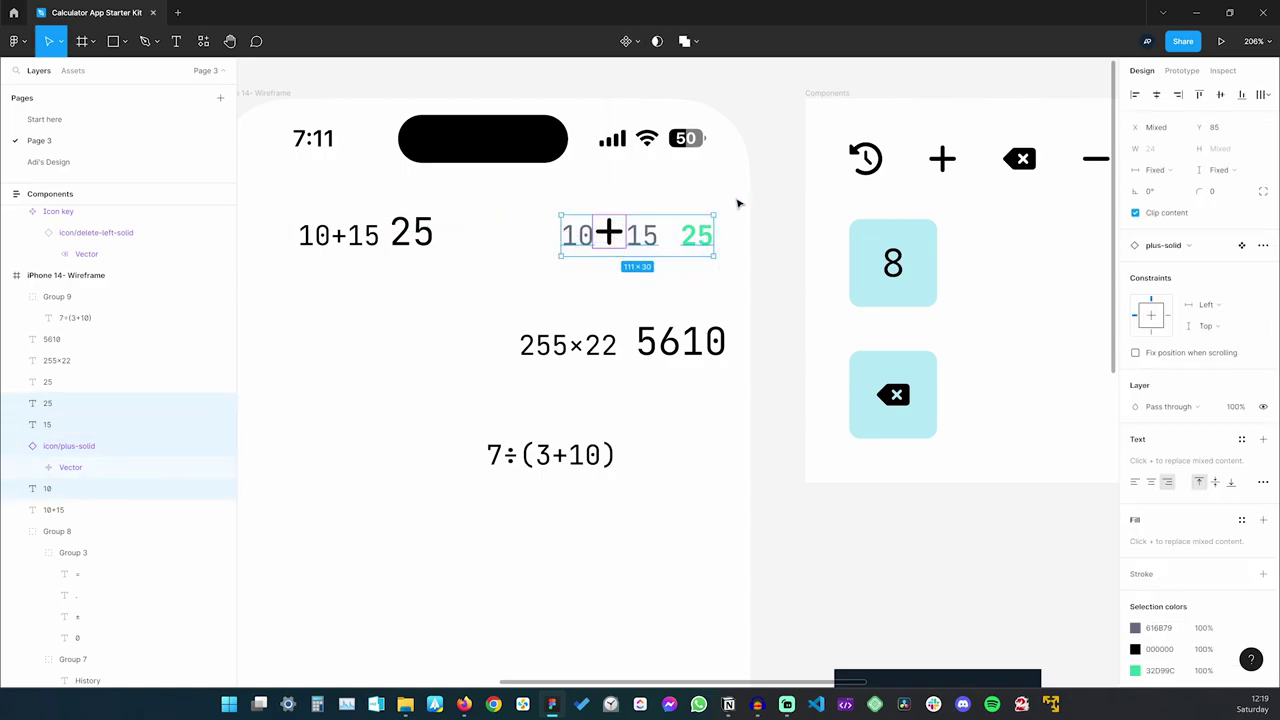
pyautogui.hotkey('shift', 'a')
pyautogui.click(1162, 319)
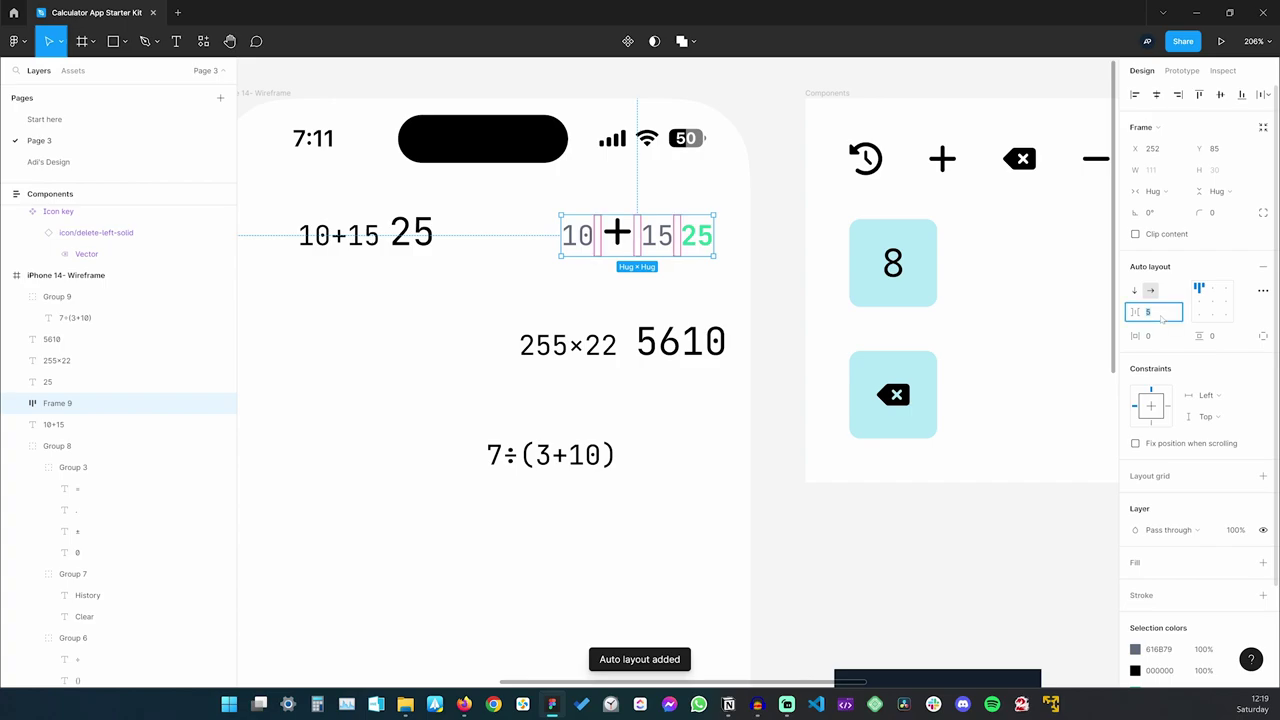
pyautogui.write('4')
pyautogui.press('Tab')
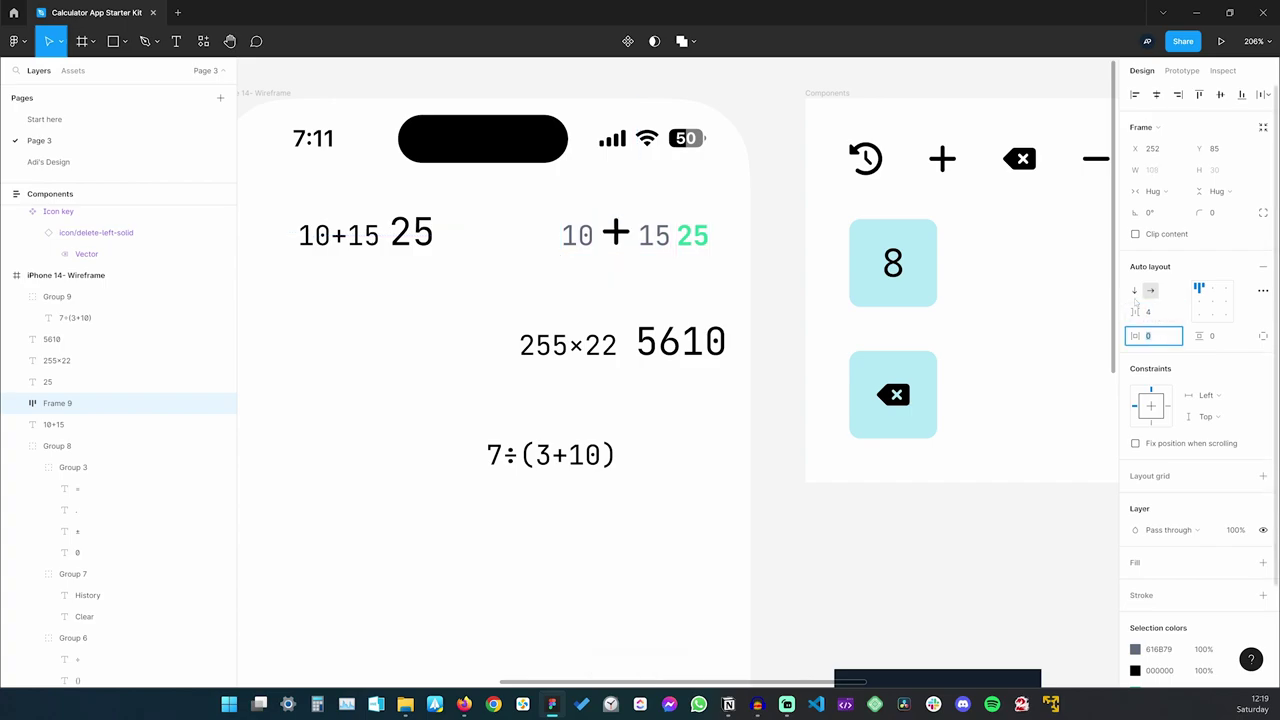
pyautogui.click(1199, 301)
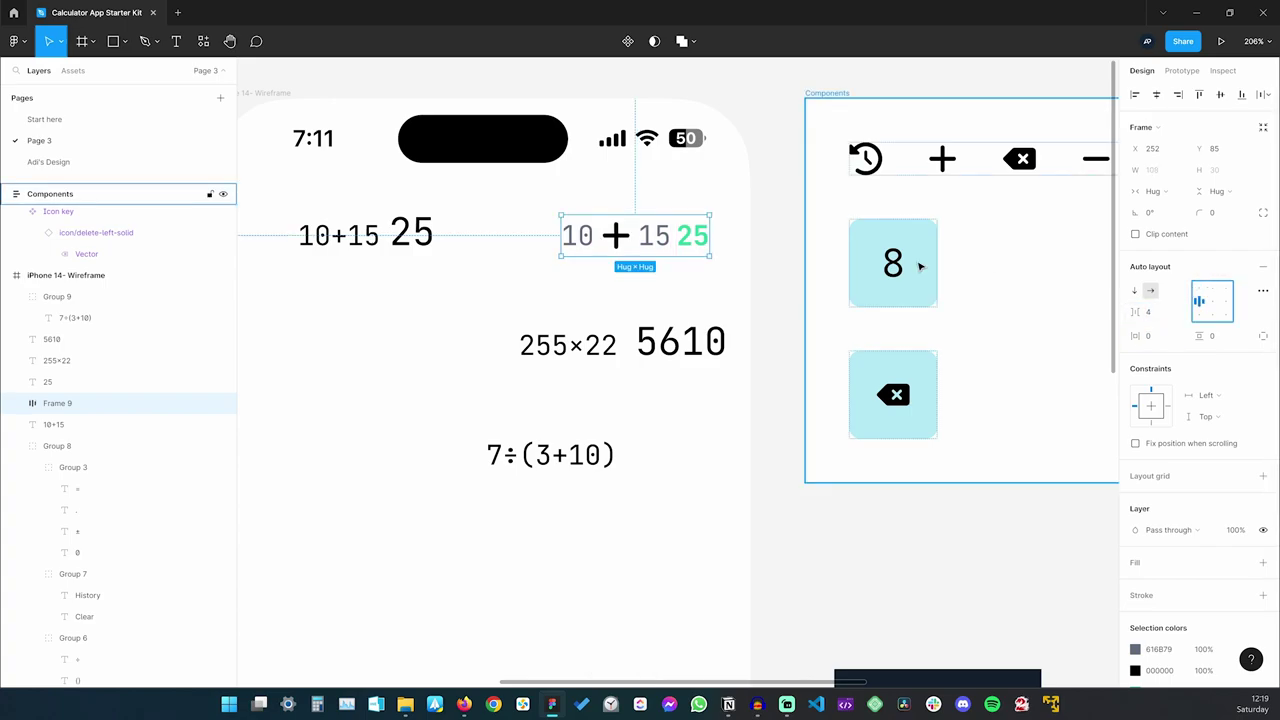
# Recolor the black plus icon in the auto layout row to 616B79
pyautogui.scroll(-3, 1173, 457)
pyautogui.click(1159, 550)
pyautogui.write('616B79')
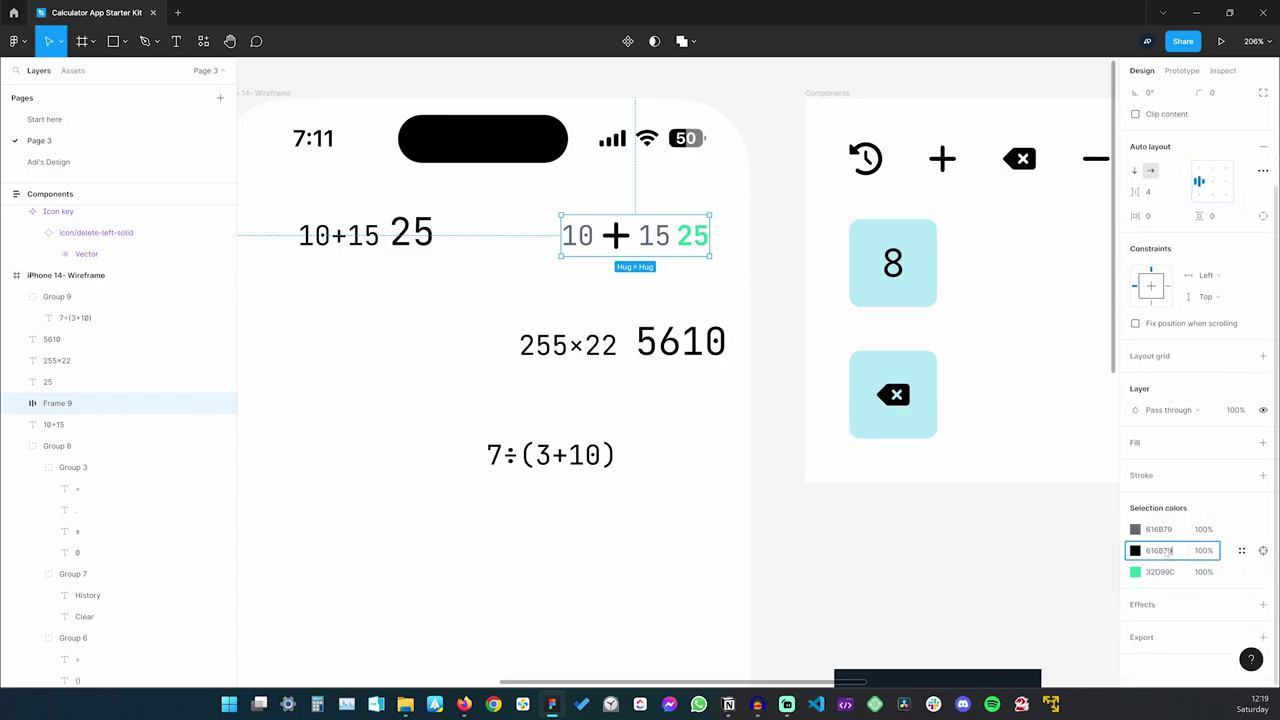
pyautogui.press('Tab')
# Scale the plus icon between 10 and 15 to 0.5x
pyautogui.doubleClick(616, 237)
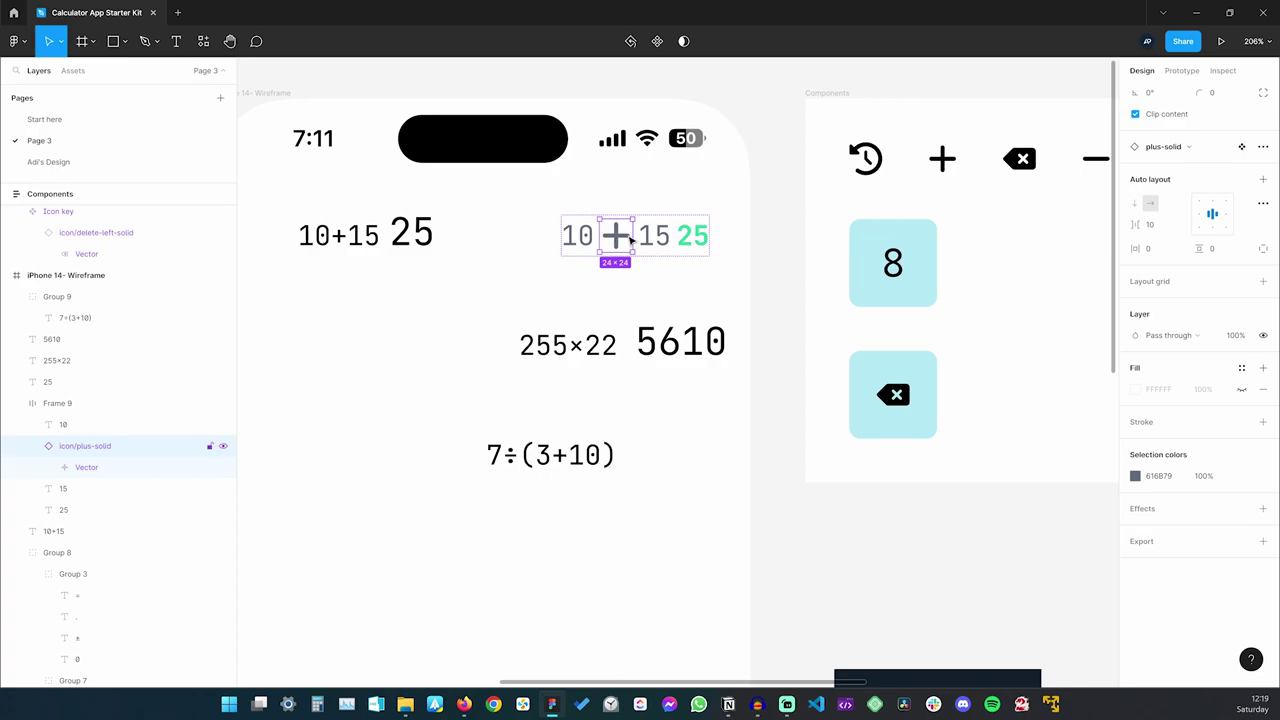
pyautogui.press('k')
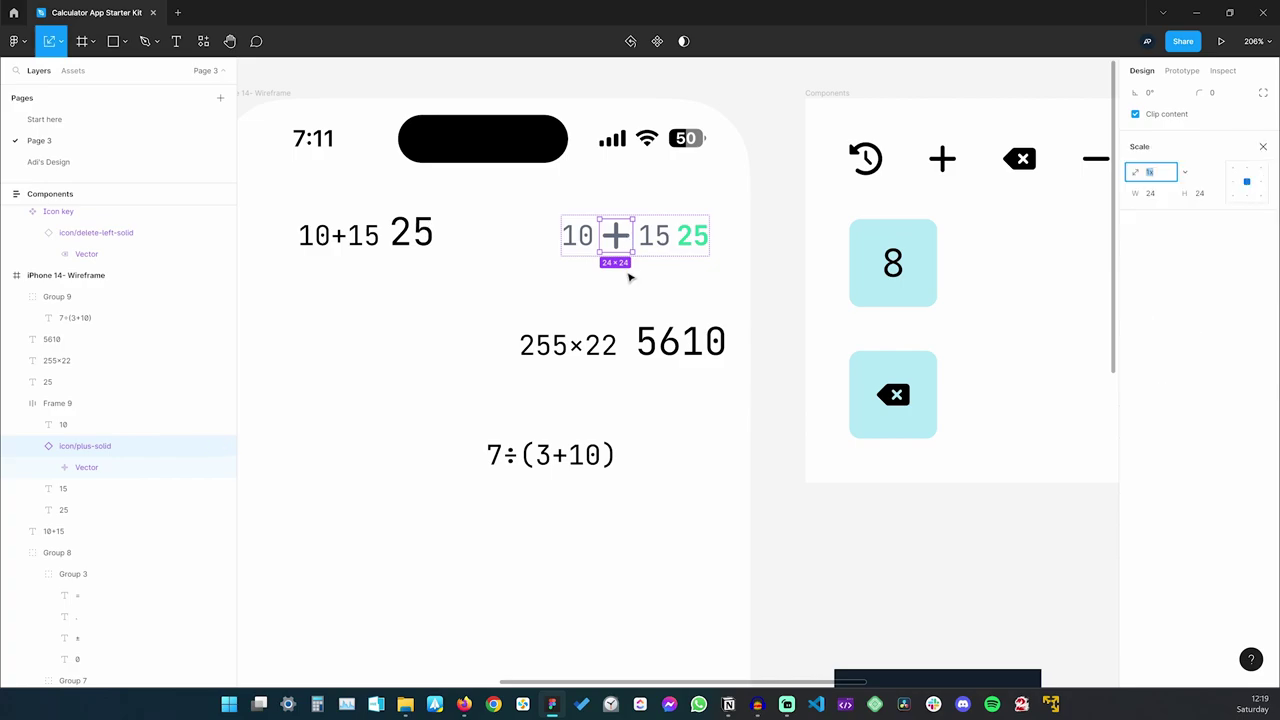
pyautogui.click(61, 41)
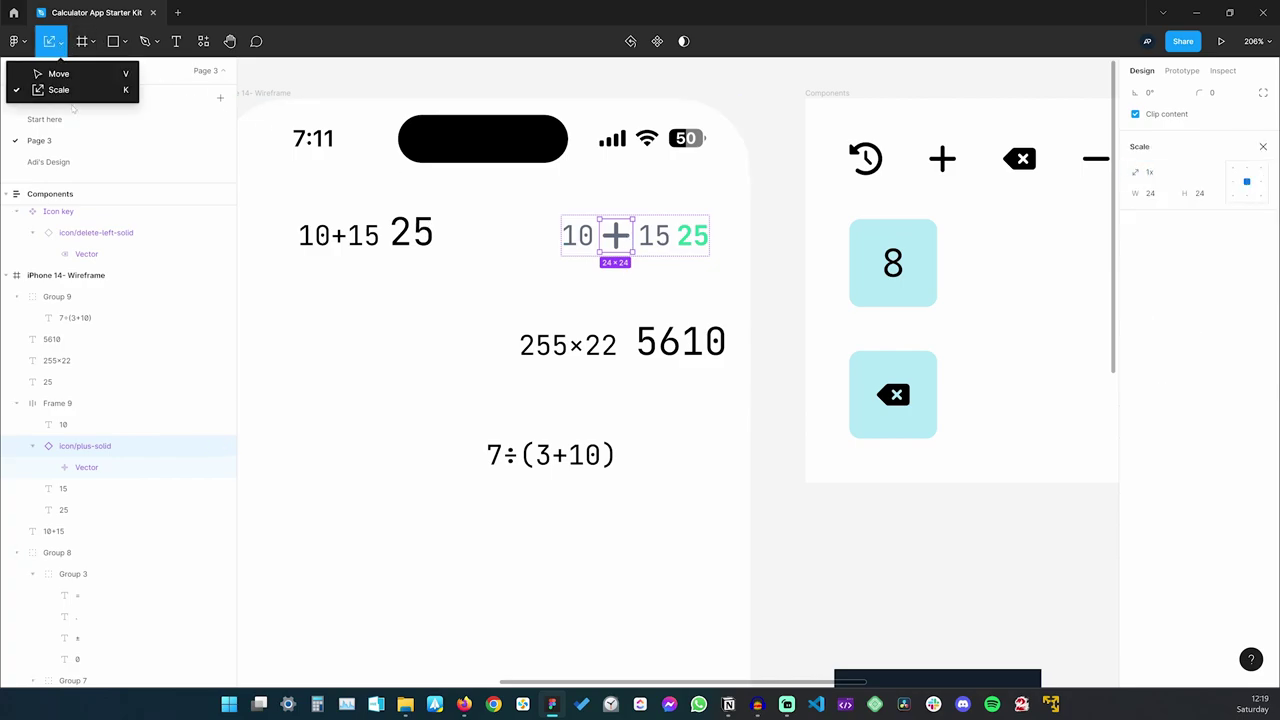
pyautogui.click(1183, 173)
pyautogui.click(1169, 143)
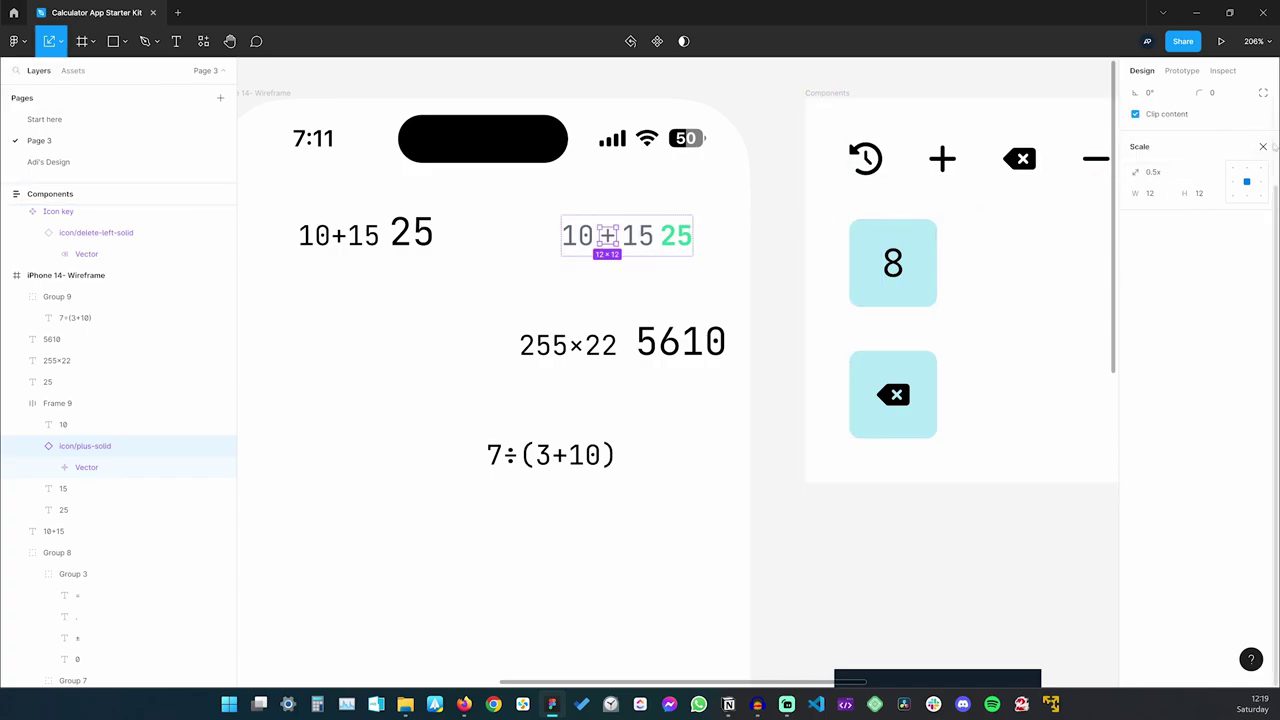
pyautogui.click(874, 206)
pyautogui.press('Escape')
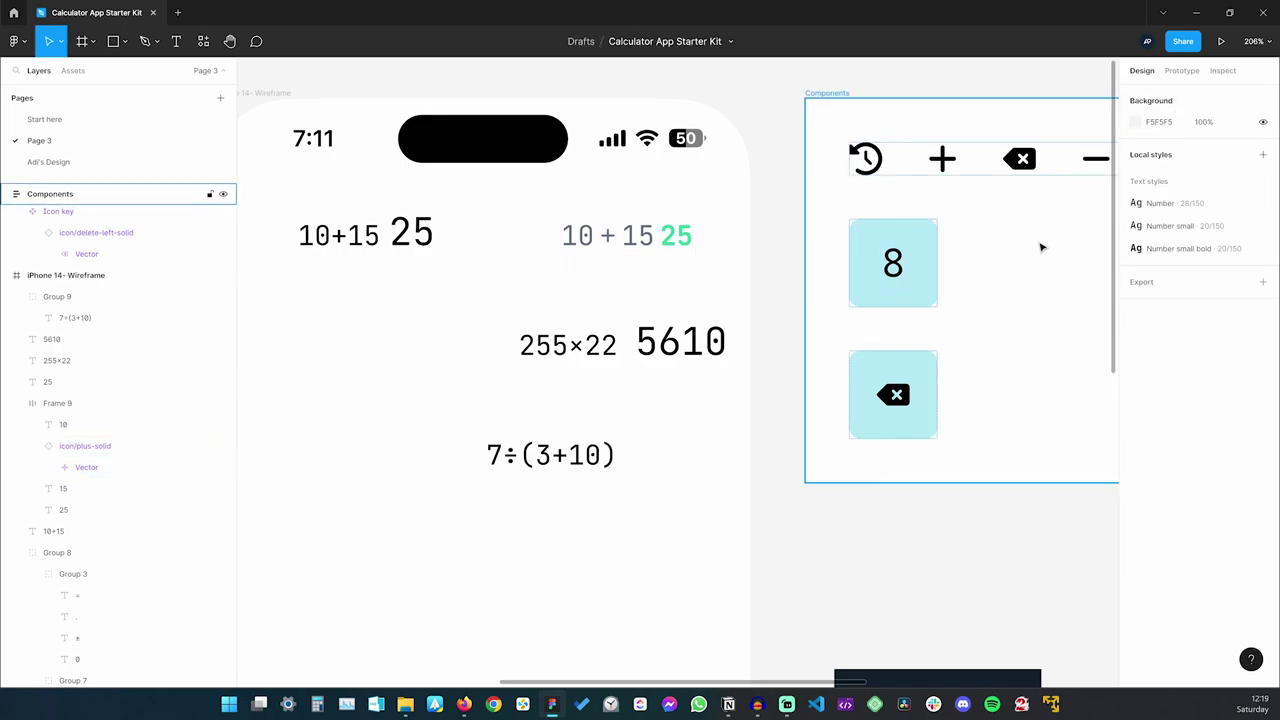
# Duplicate the small plus icon, place the copy between 15 and 25, and swap it for the equals-solid icon
pyautogui.click(605, 237)
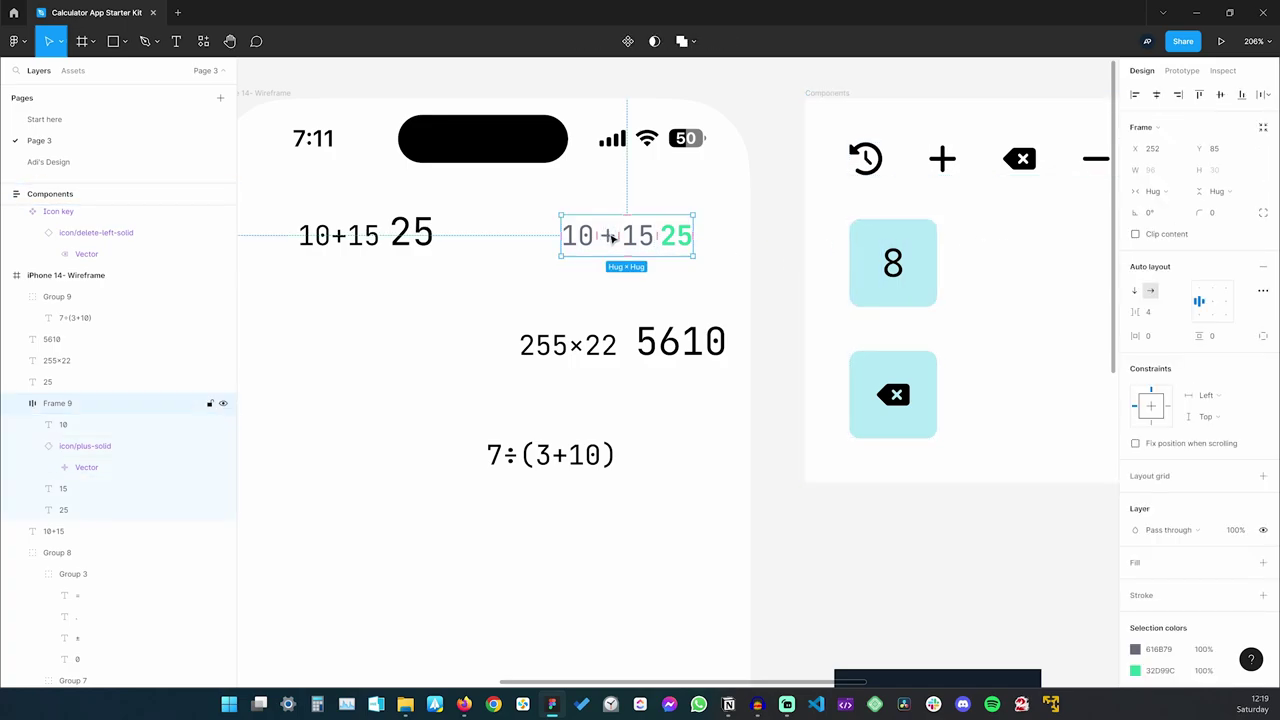
pyautogui.click(612, 237)
pyautogui.hotkey('ctrl', 'd')
pyautogui.press('Right')
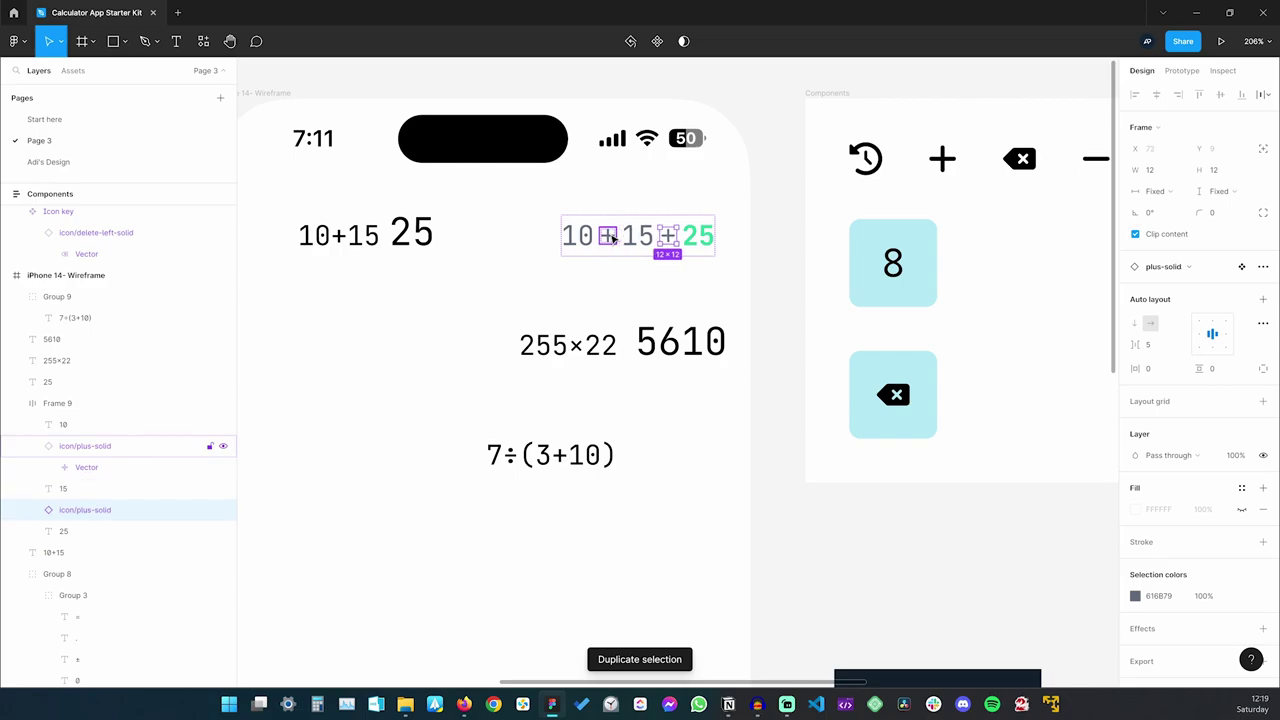
pyautogui.click(1188, 266)
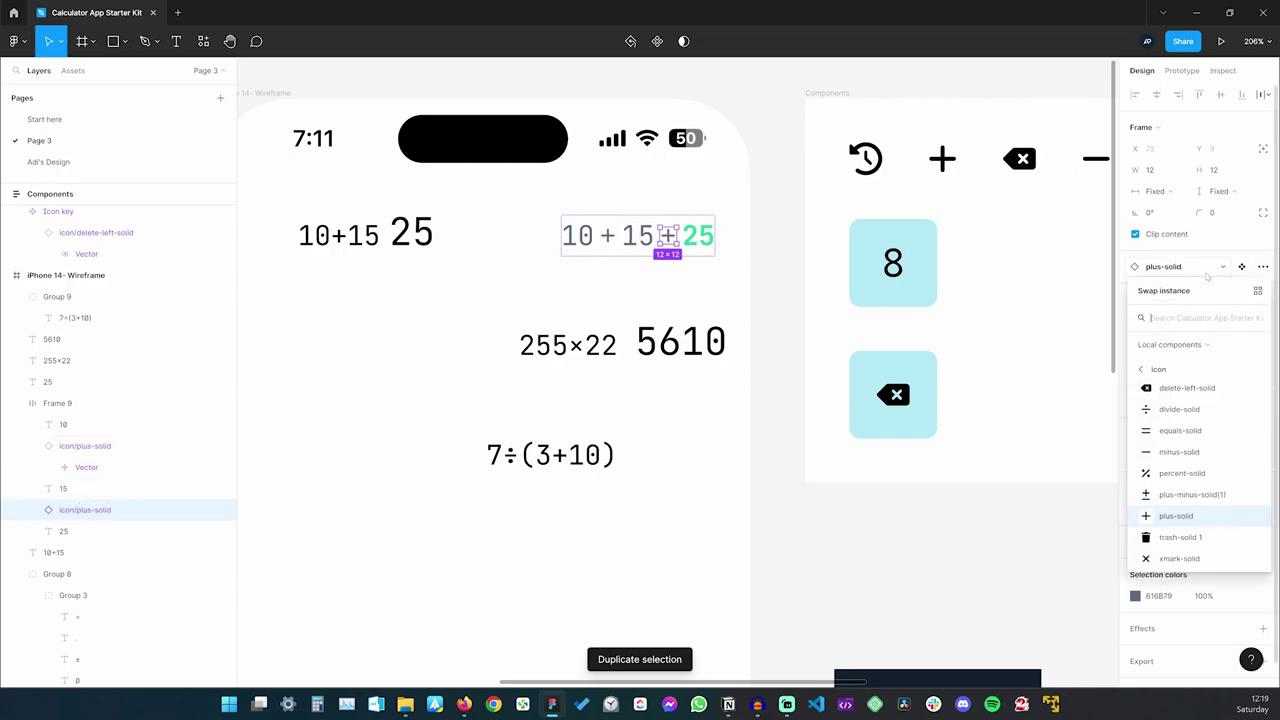
pyautogui.click(1180, 430)
pyautogui.click(785, 216)
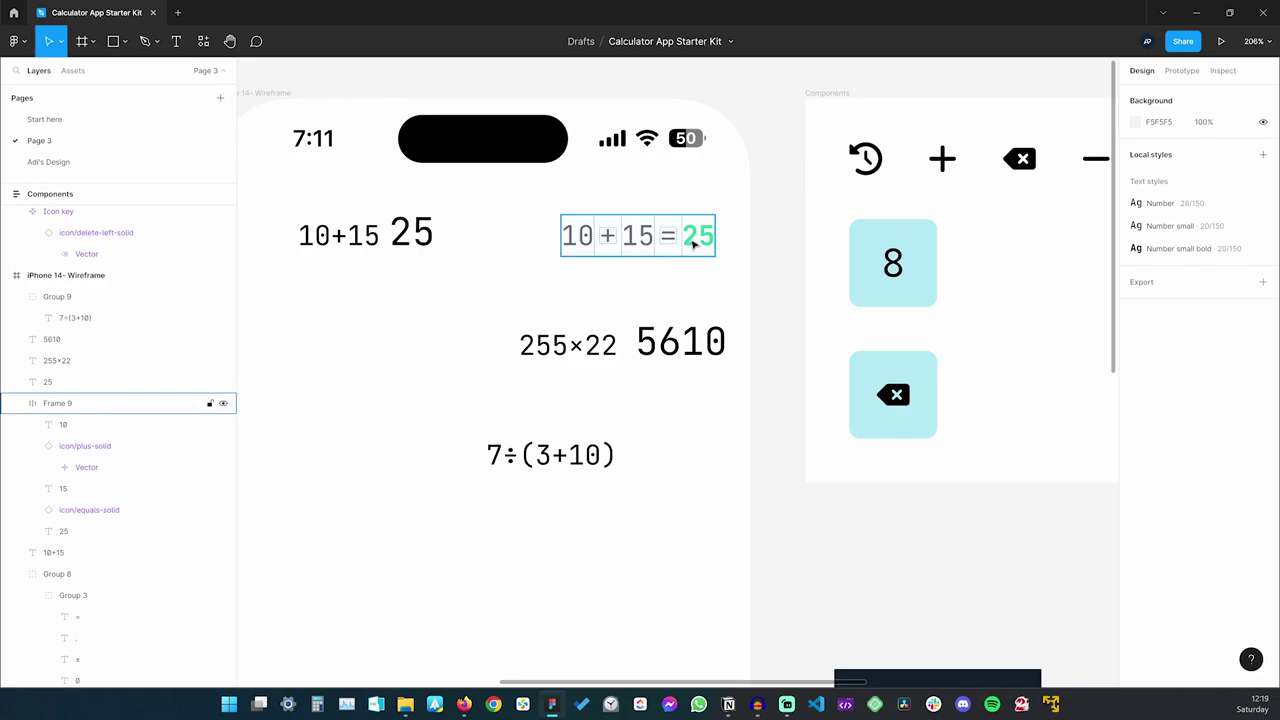
# Wrap the 10, plus icon and 15 in their own nested auto layout inside the row
pyautogui.click(580, 236)
pyautogui.keyDown('shift'); pyautogui.click(607, 235); pyautogui.keyUp('shift')
pyautogui.keyDown('shift'); pyautogui.click(637, 235); pyautogui.keyUp('shift')
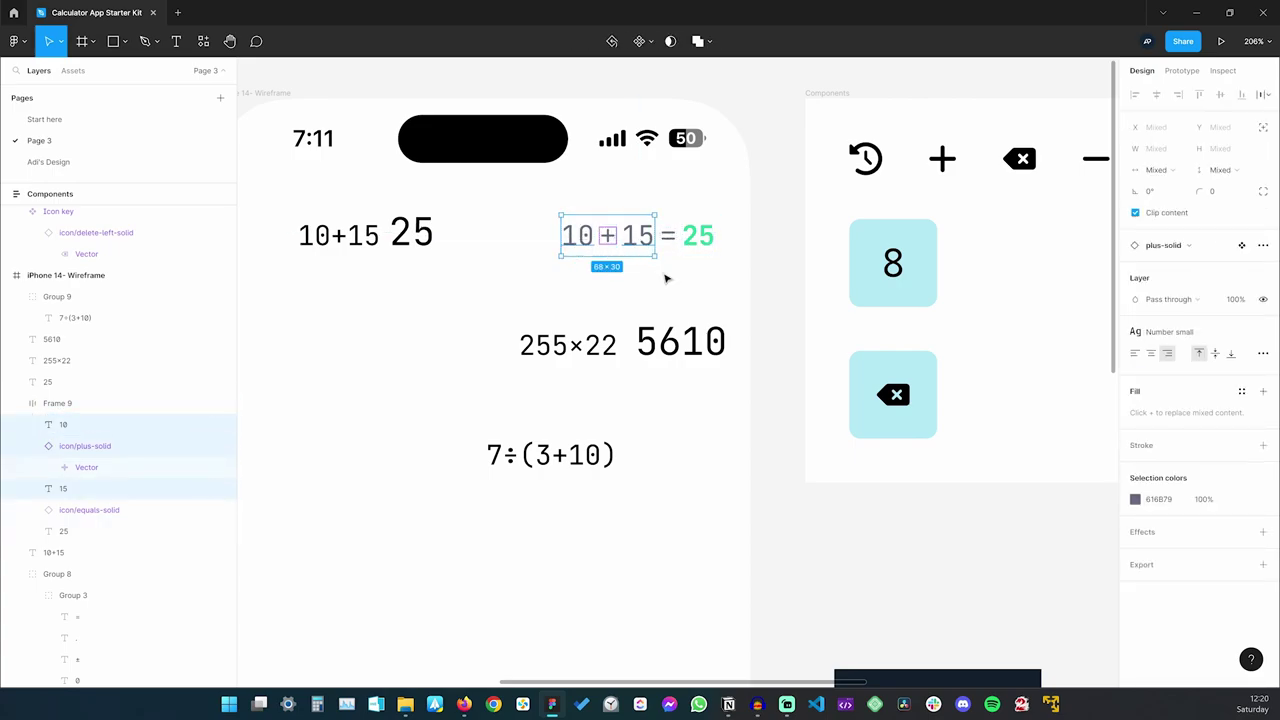
pyautogui.hotkey('shift', 'a')
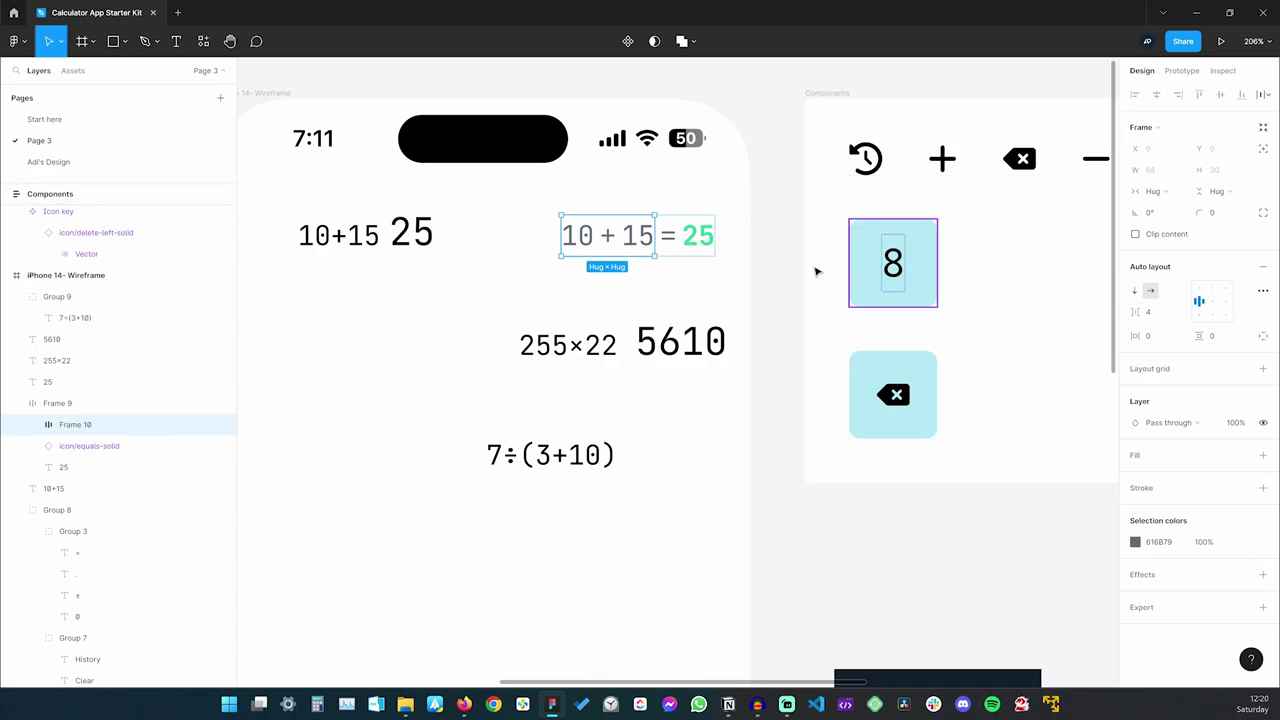
pyautogui.click(673, 257)
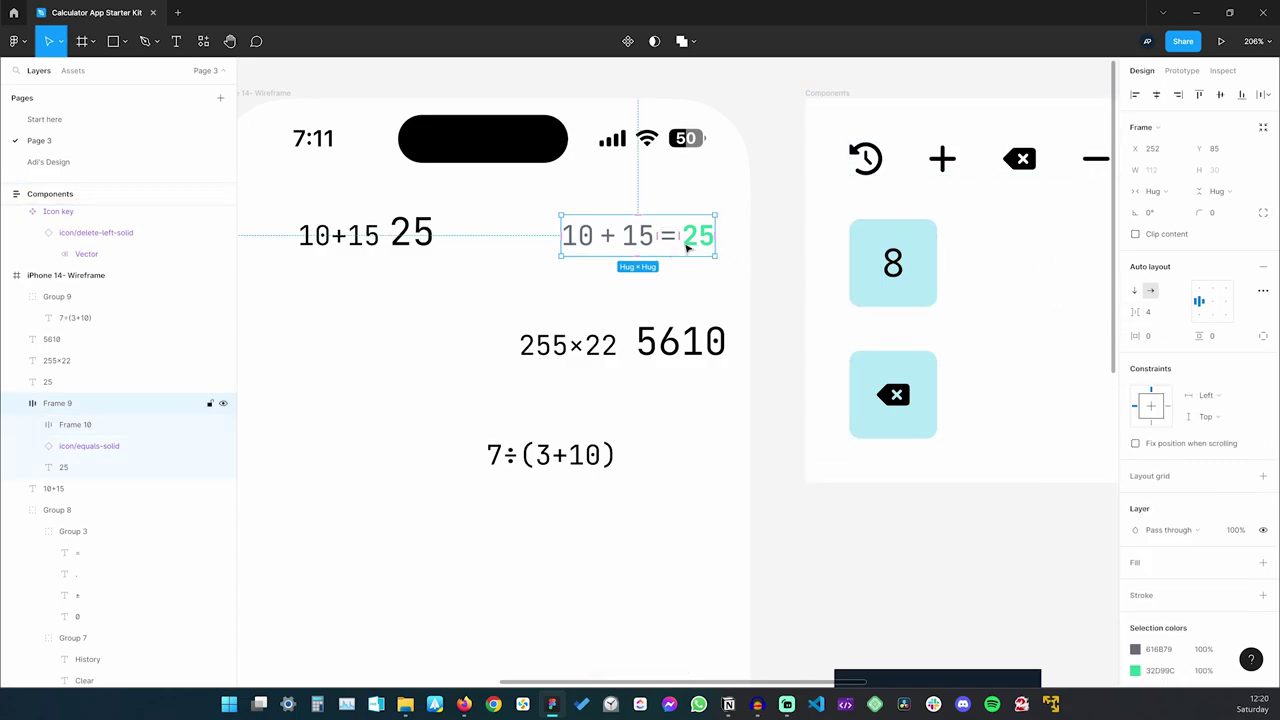
# Set the auto layout item spacing of the 10 + 15 = 25 row to 8
pyautogui.click(1153, 312)
pyautogui.write('8')
pyautogui.press('Return')
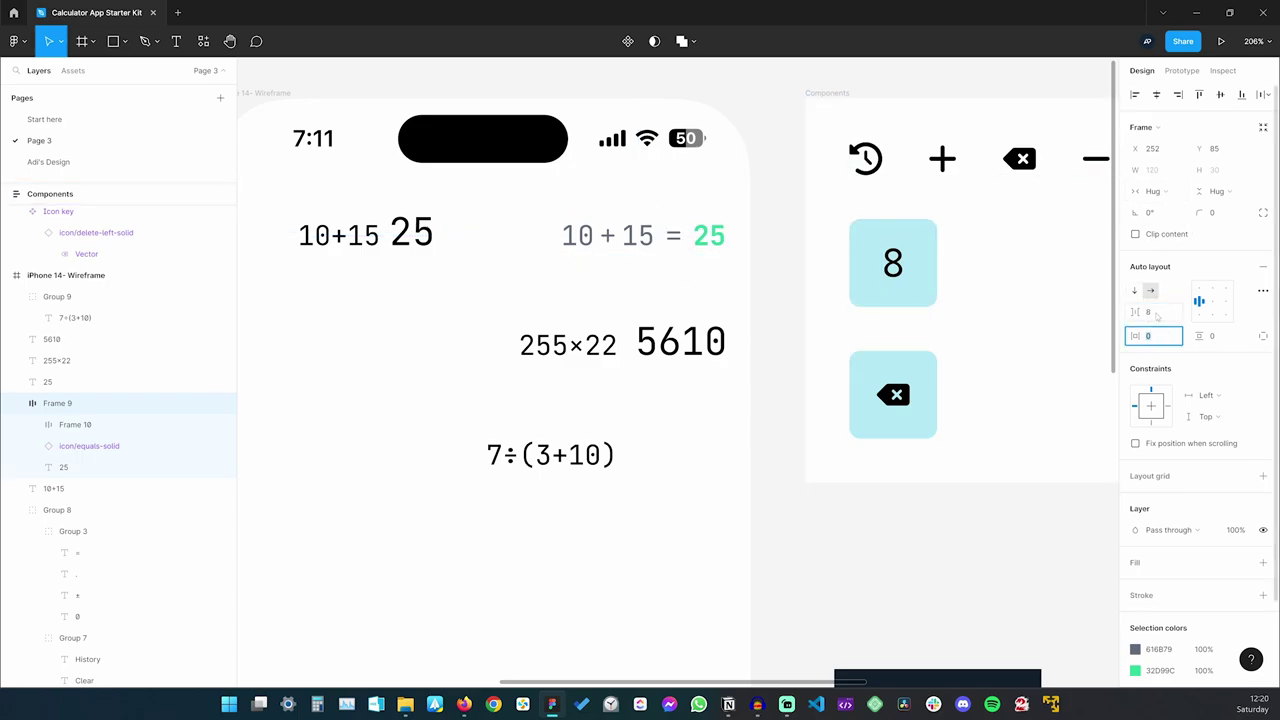
pyautogui.click(786, 267)
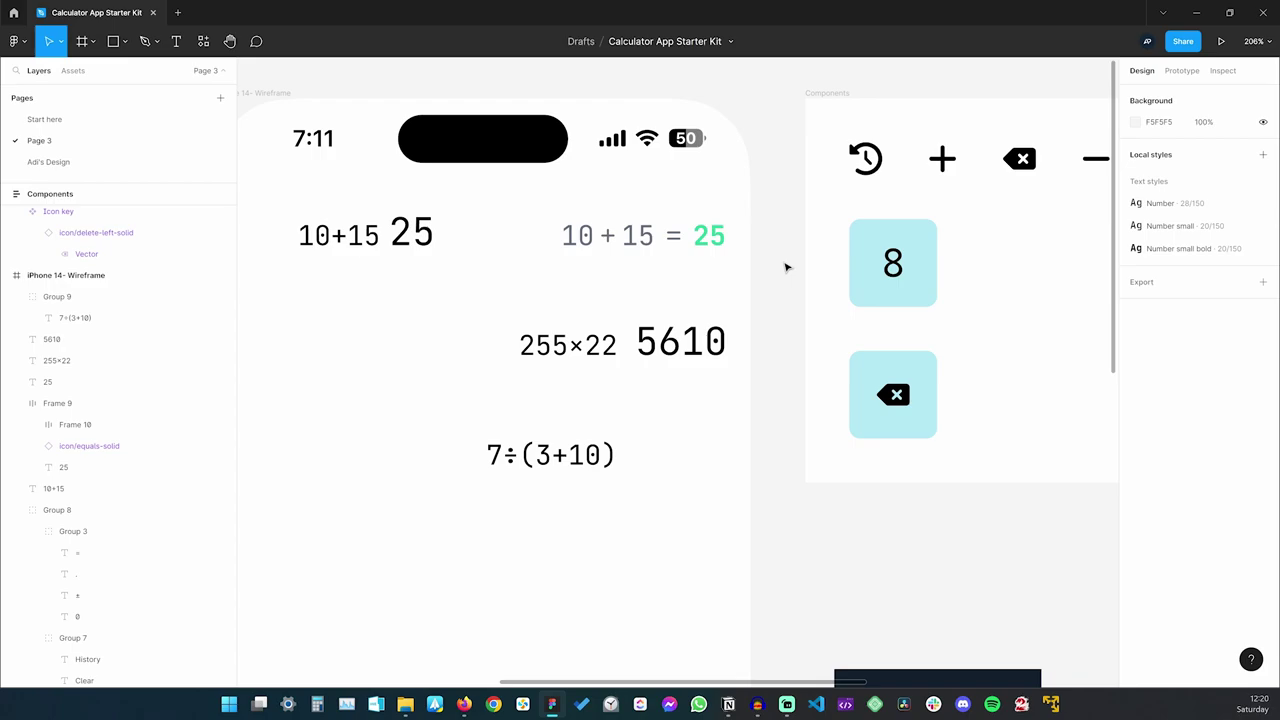
# Delete the old black 10+15 and 25 texts beside the styled equation row
pyautogui.click(648, 250)
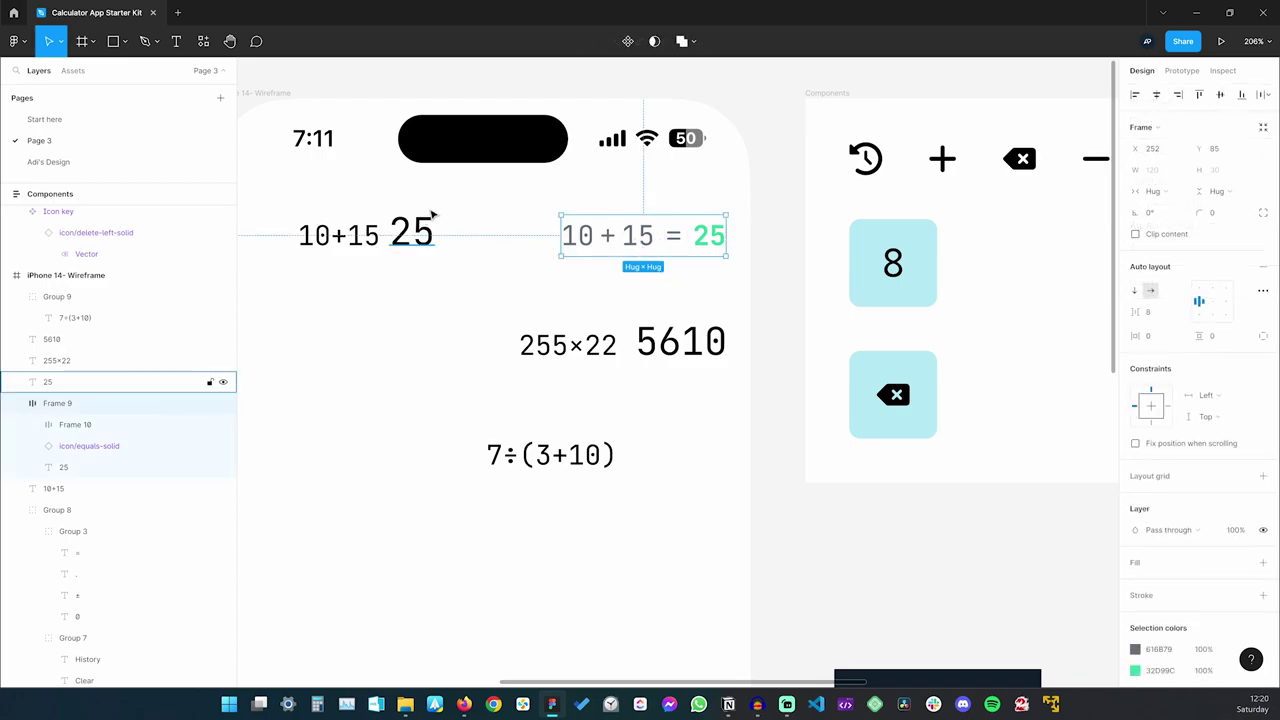
pyautogui.moveTo(447, 208); pyautogui.dragTo(335, 266)
pyautogui.press('Delete')
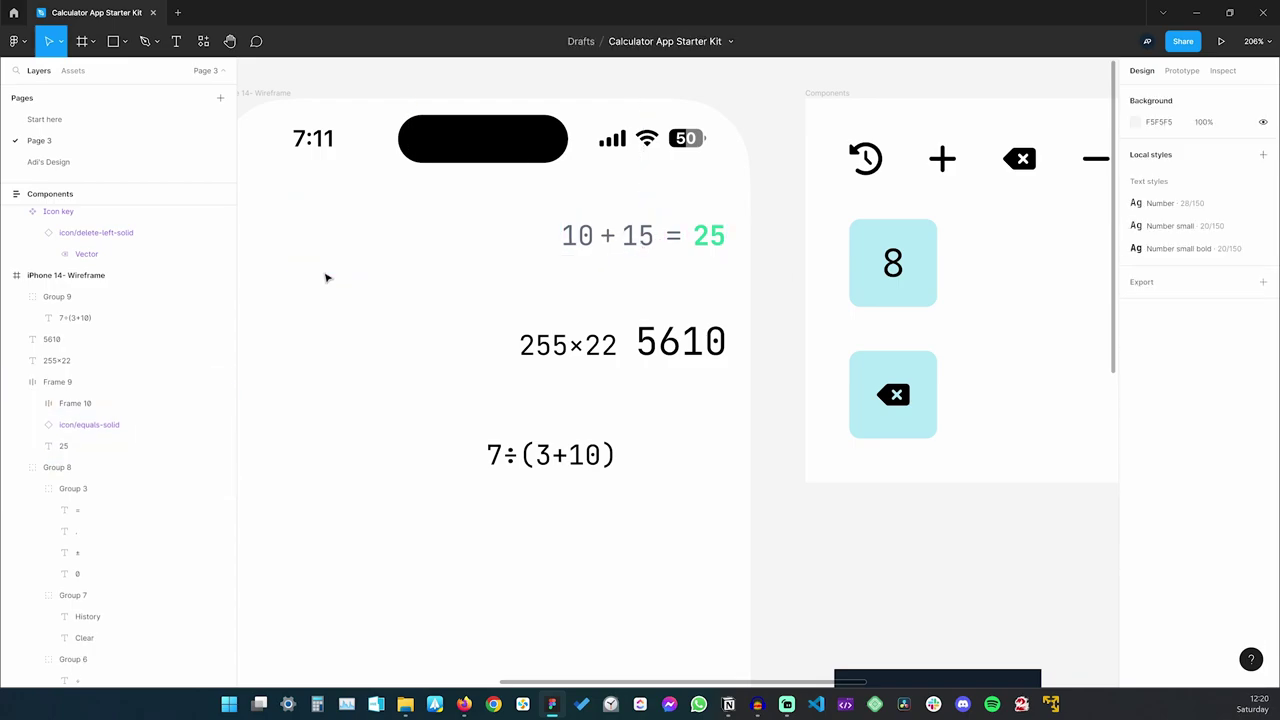
# Adjust the horizontal position of the 10 + 15 = 25 row, finishing at X 252
pyautogui.click(658, 250)
pyautogui.moveTo(658, 250)
pyautogui.mouseDown()
pyautogui.moveTo(615, 247)
pyautogui.moveTo(657, 244)
pyautogui.mouseUp()
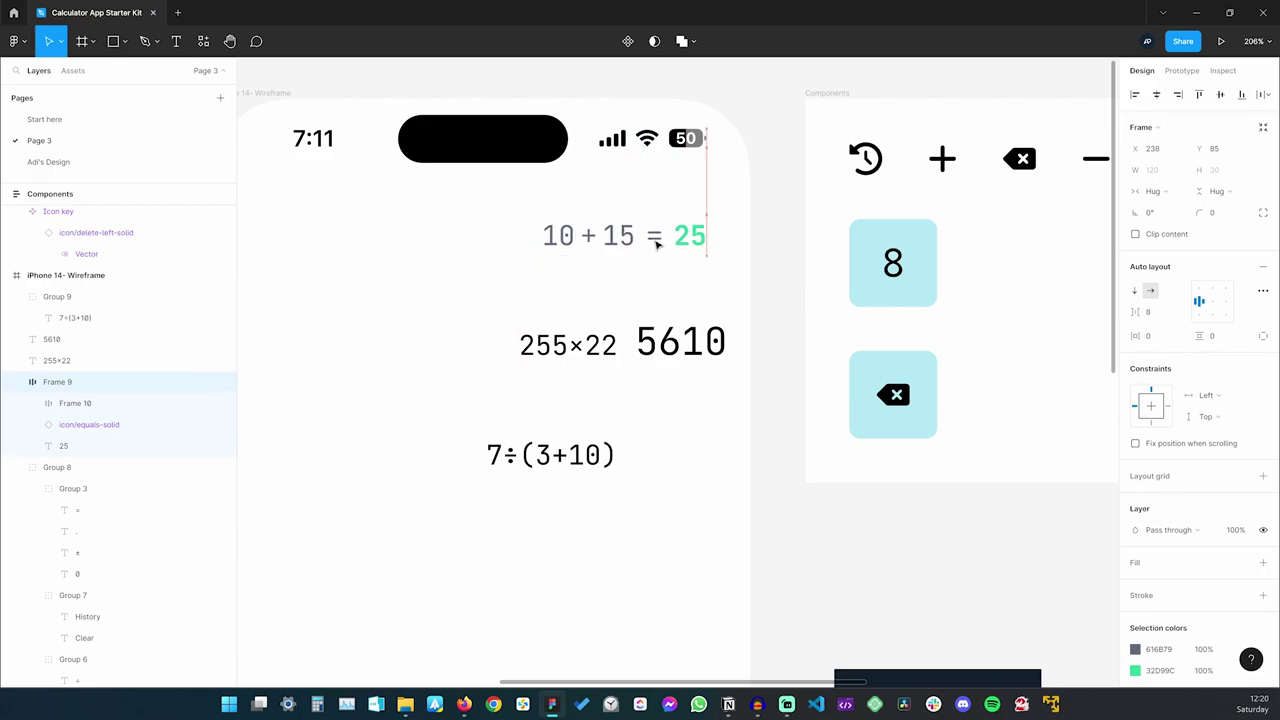
pyautogui.press('alt')
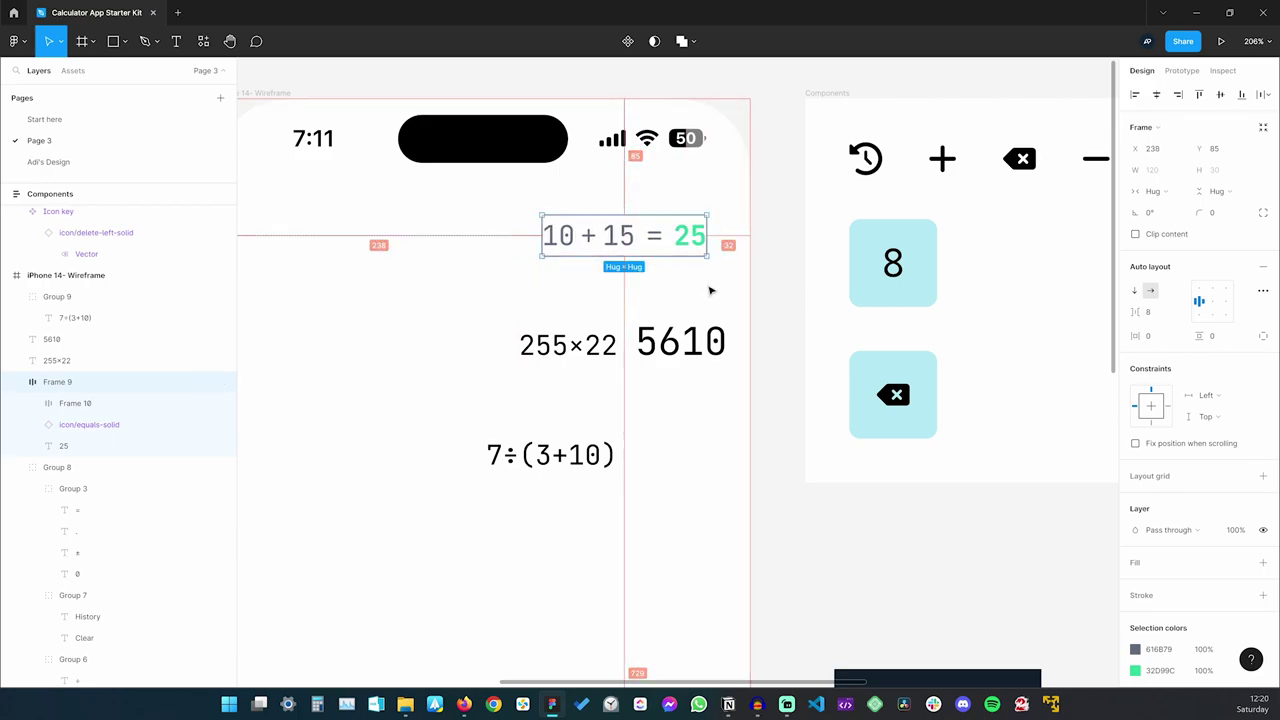
pyautogui.hotkey('shift', 'Right')
pyautogui.press('Right')
pyautogui.press('Right')
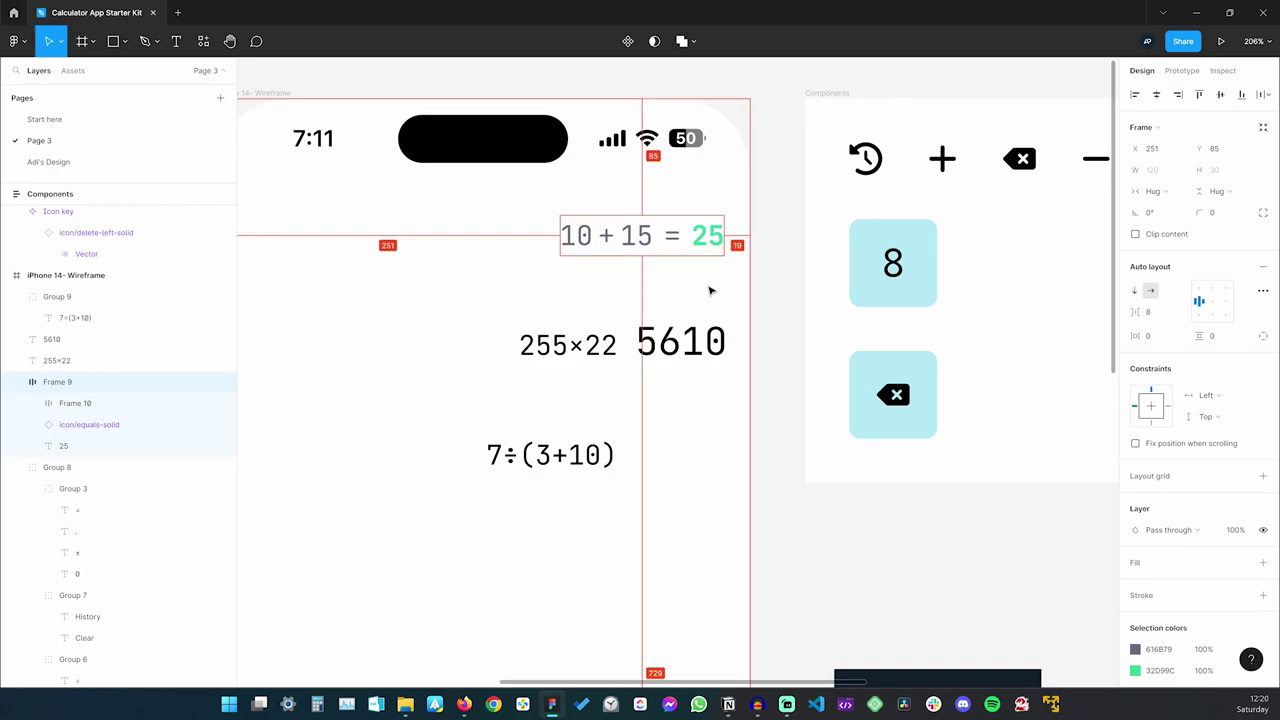
pyautogui.press('Right')
pyautogui.press('Right')
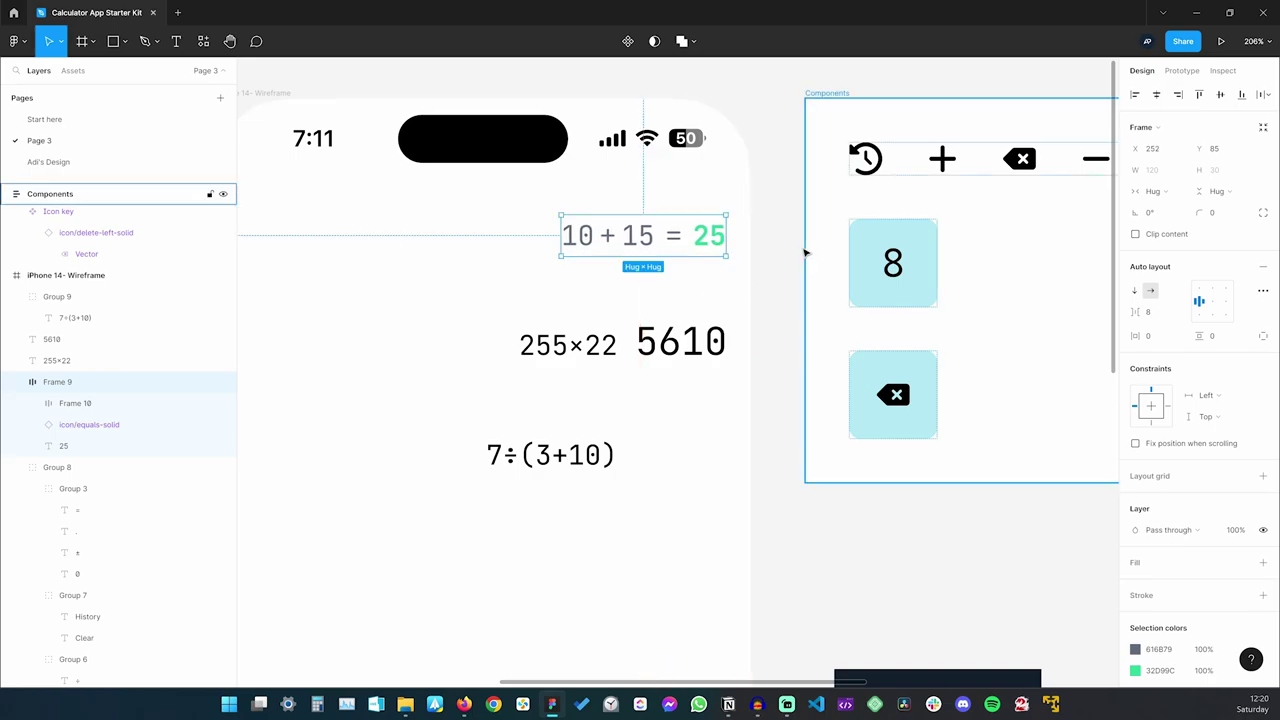
# Duplicate the 10 + 15 = 25 row and place the copy directly below it at about Y 125
pyautogui.click(755, 292)
pyautogui.click(651, 243)
pyautogui.hotkey('ctrl', 'd')
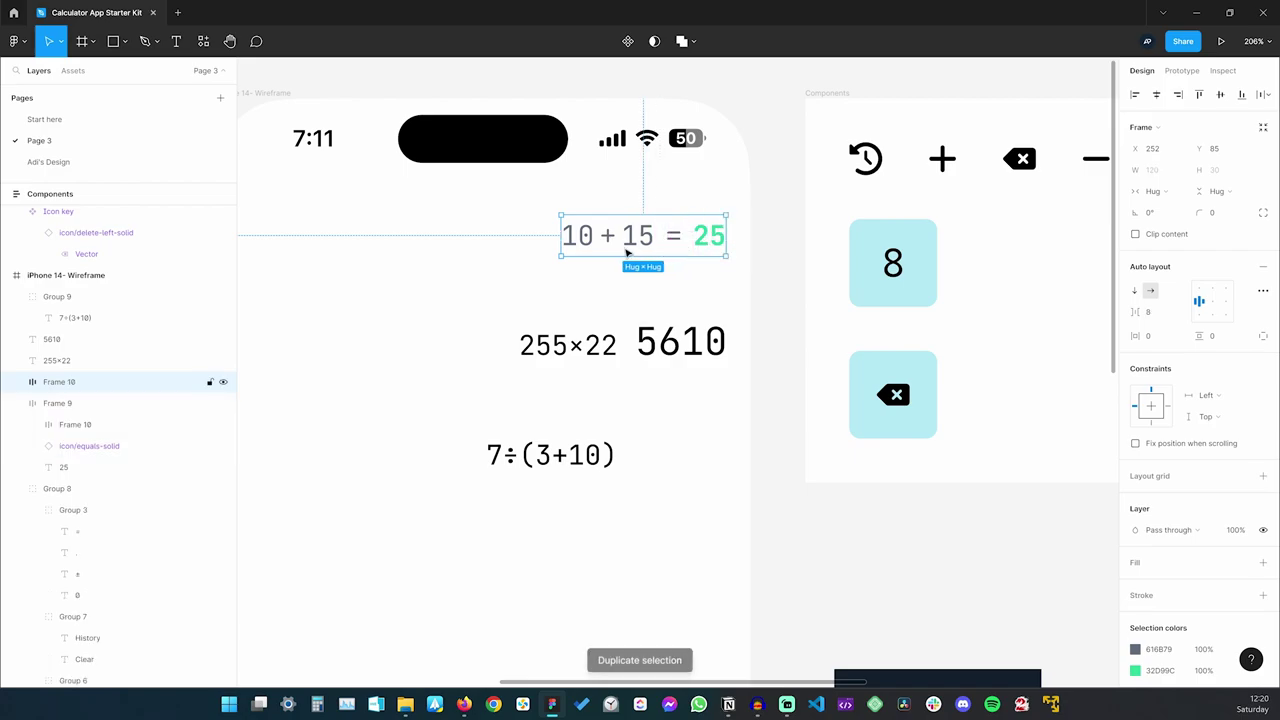
pyautogui.moveTo(632, 240); pyautogui.dragTo(634, 293)
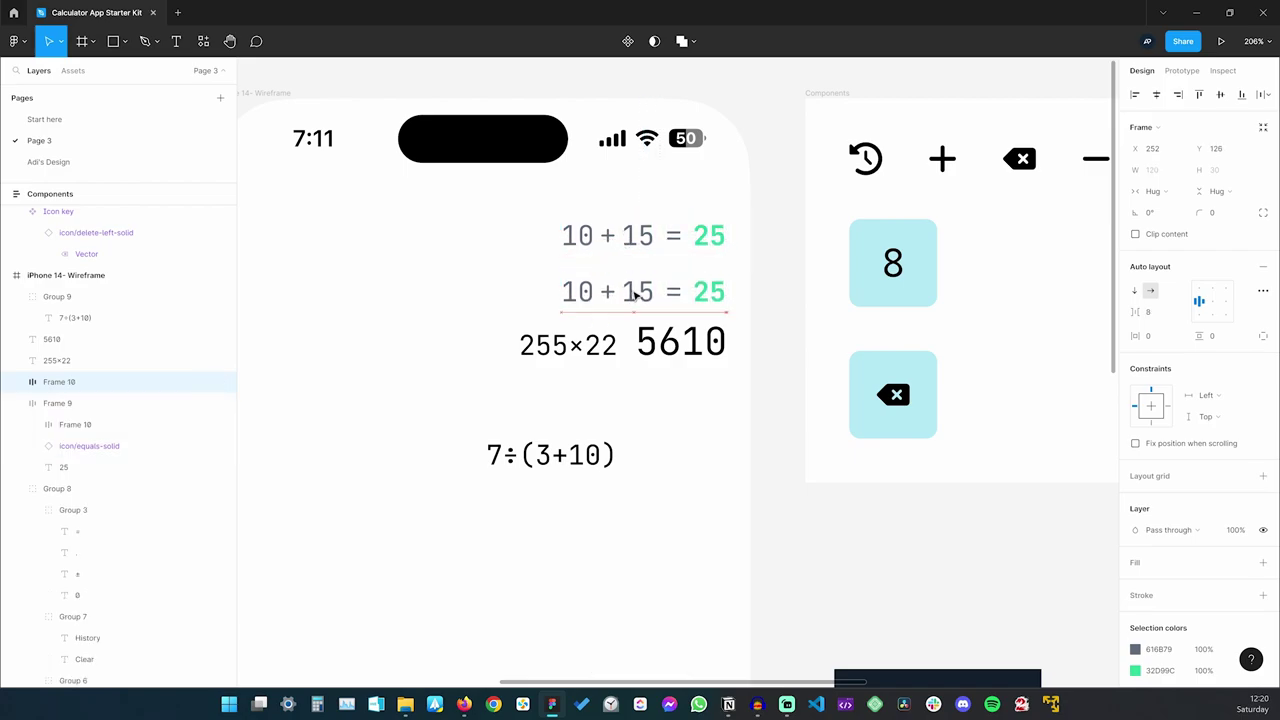
# Change the duplicated row's operands to 255 and 22 and its green result to 5610
pyautogui.doubleClick(576, 291)
pyautogui.press('Return')
pyautogui.write('255')
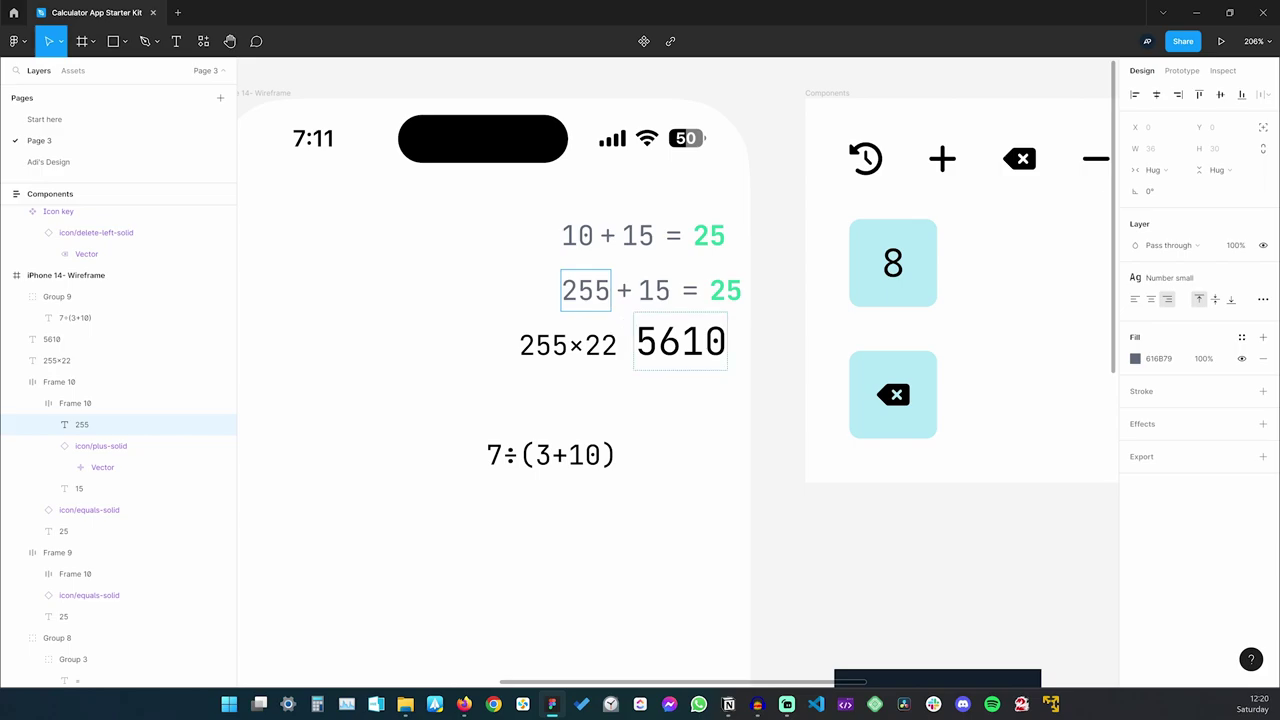
pyautogui.doubleClick(621, 290)
pyautogui.press('Return')
pyautogui.write('22')
pyautogui.doubleClick(725, 290)
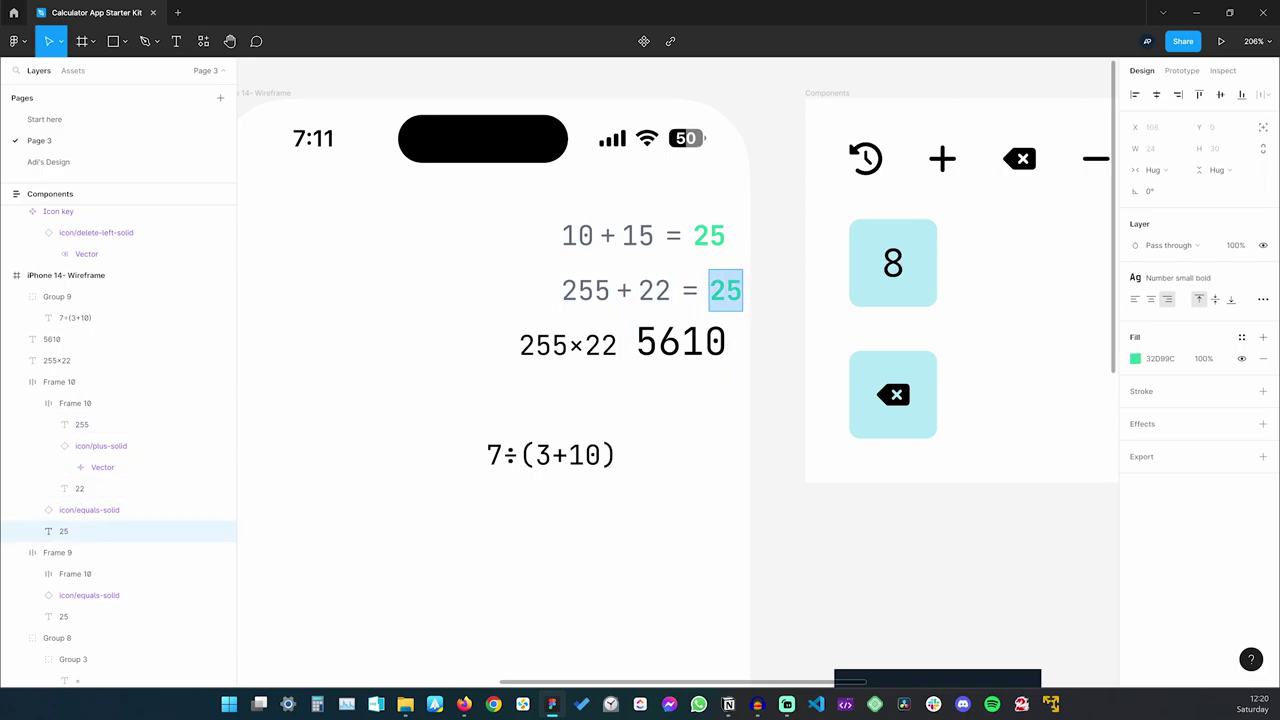
pyautogui.write('5610')
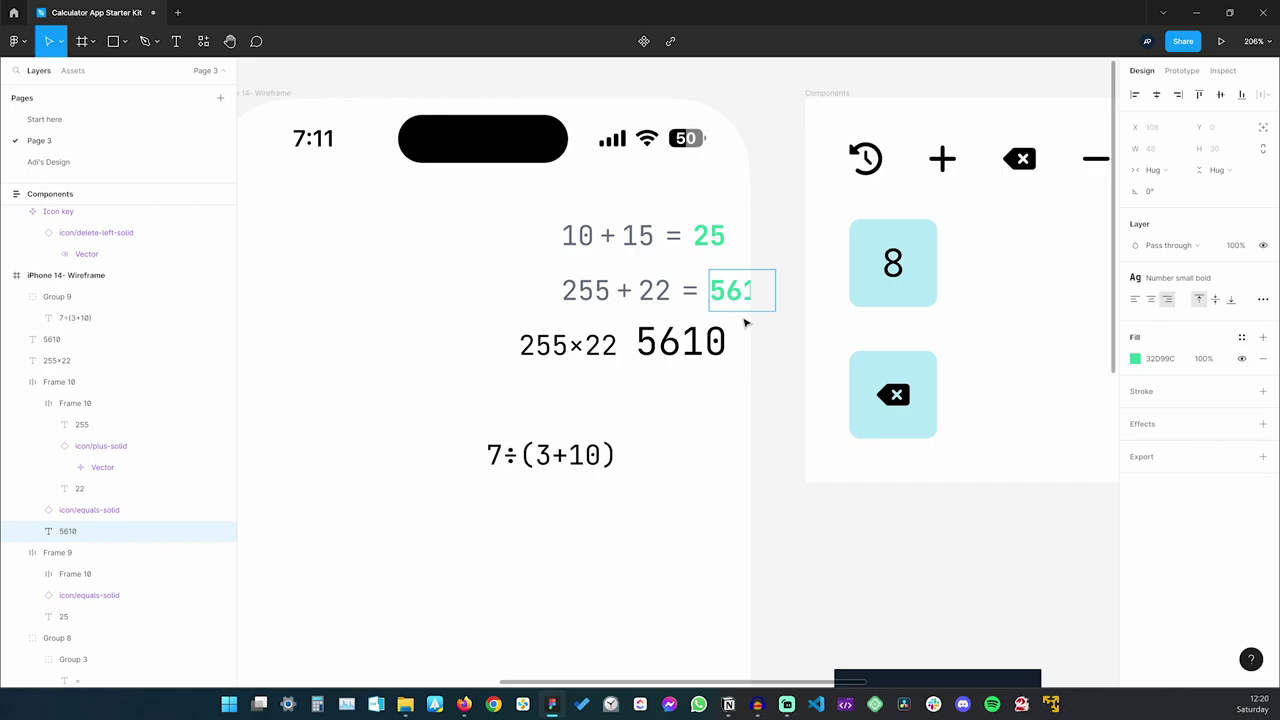
pyautogui.press('Escape')
# Swap the plus icon in the second equation row for the xmark-solid icon
pyautogui.doubleClick(626, 291)
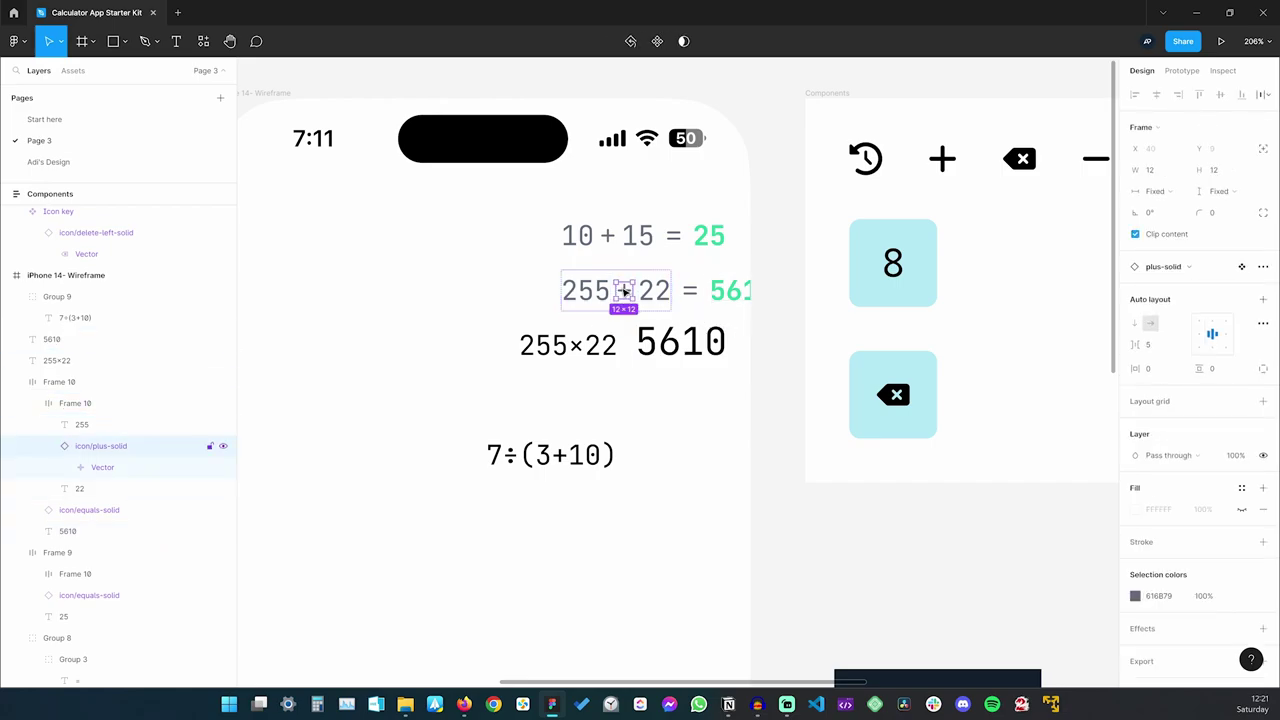
pyautogui.click(1189, 270)
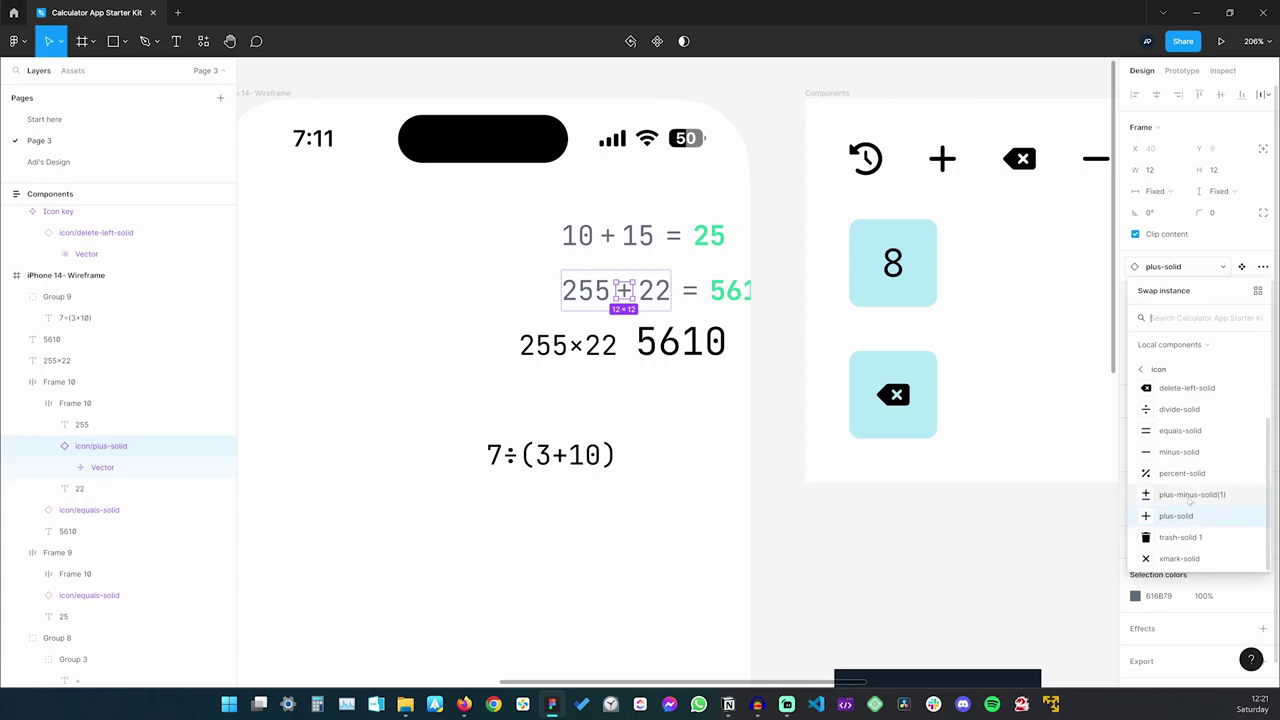
pyautogui.click(1180, 559)
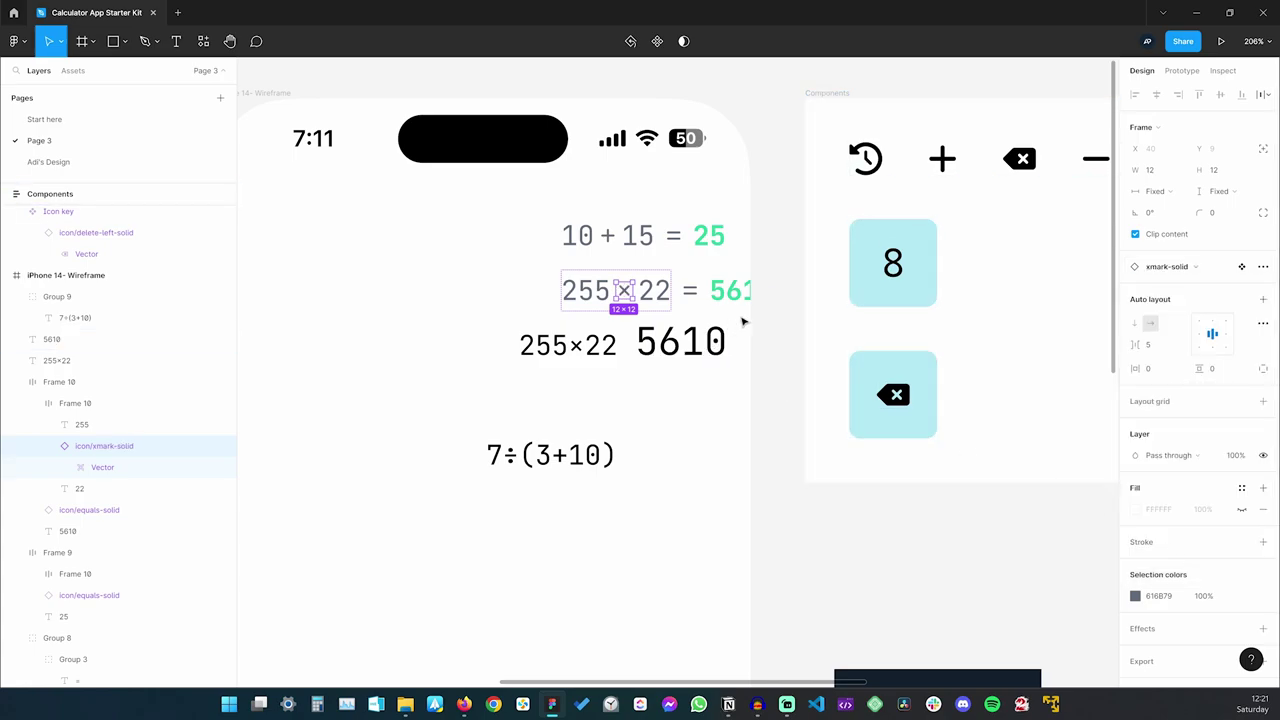
# Combine both equation rows into a vertical auto layout with 16 spacing and right-aligned contents
pyautogui.click(706, 297)
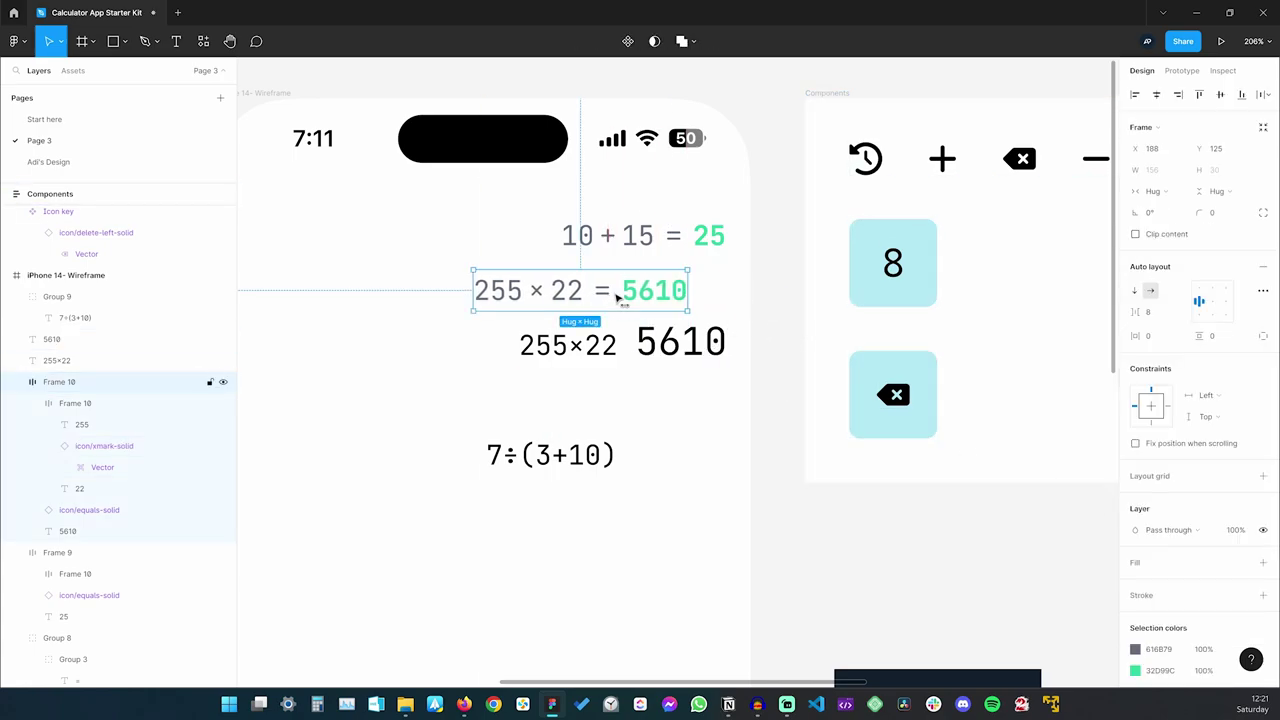
pyautogui.keyDown('shift'); pyautogui.click(633, 240); pyautogui.keyUp('shift')
pyautogui.hotkey('shift', 'a')
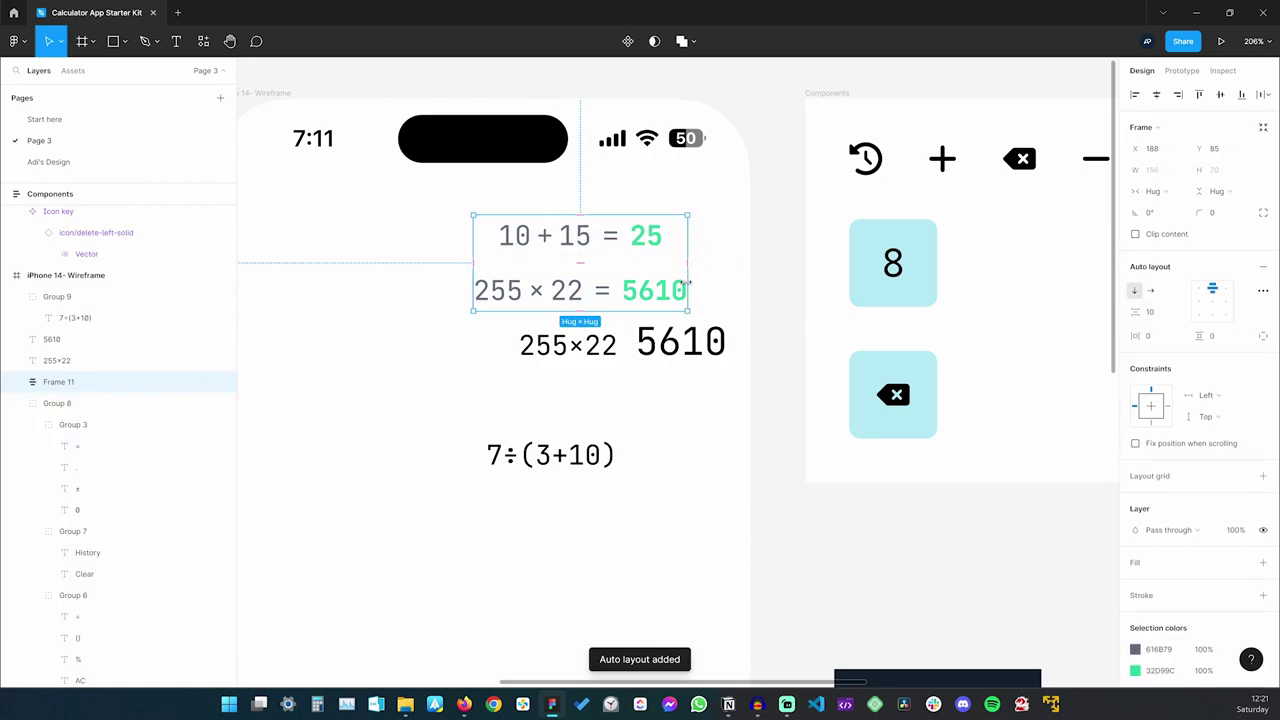
pyautogui.click(577, 263)
pyautogui.press('Return')
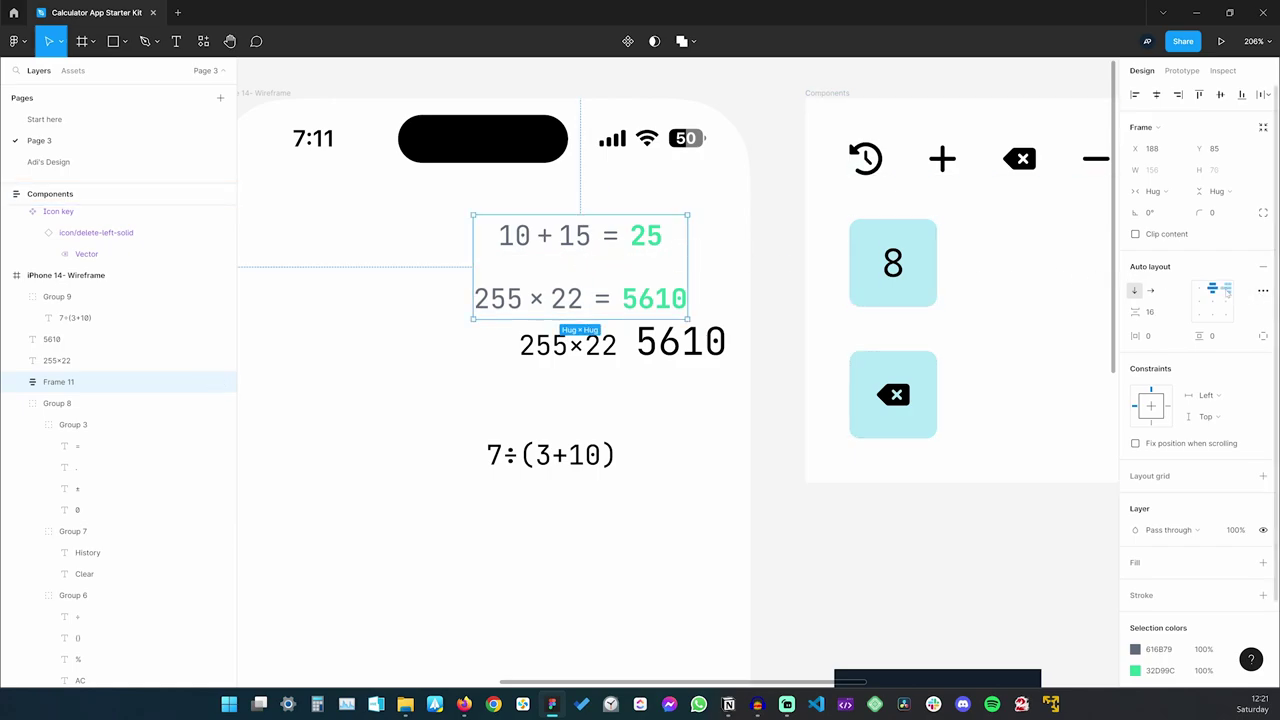
pyautogui.click(1226, 289)
pyautogui.click(748, 288)
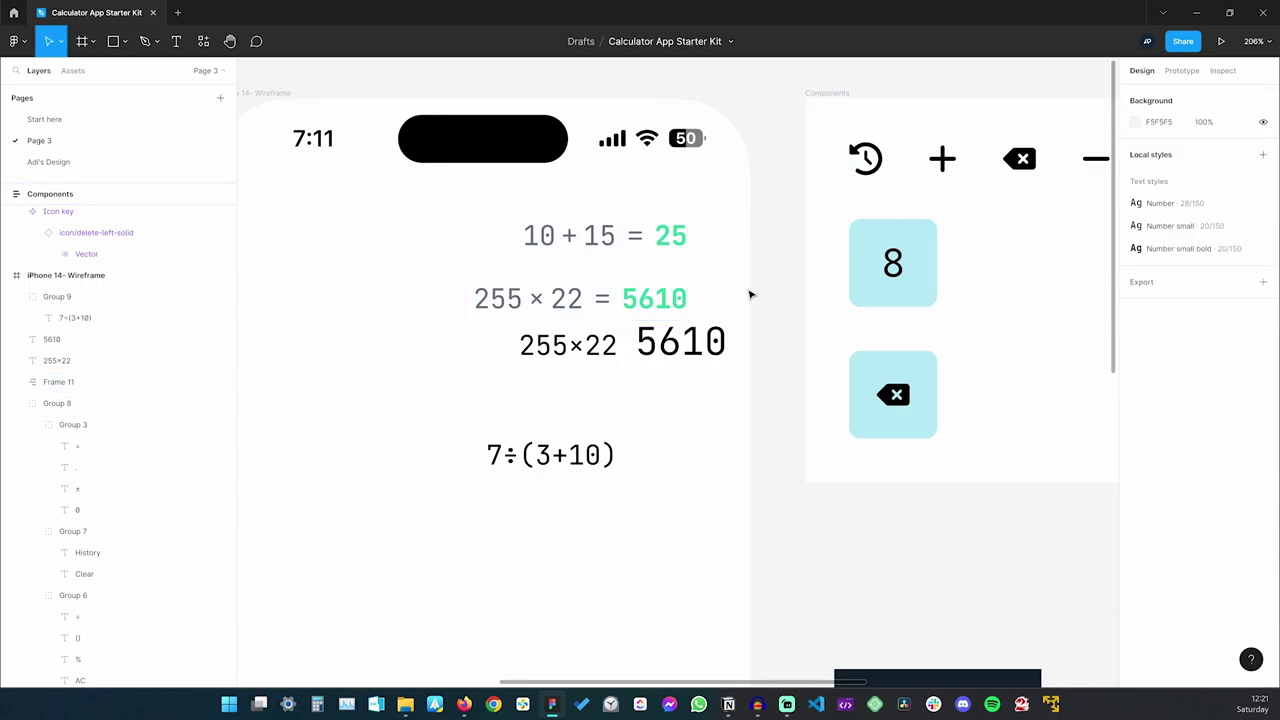
# Delete the old black 255×22 and 5610 texts below the equation rows
pyautogui.click(680, 342)
pyautogui.keyDown('shift'); pyautogui.click(590, 355); pyautogui.keyUp('shift')
pyautogui.press('Delete')
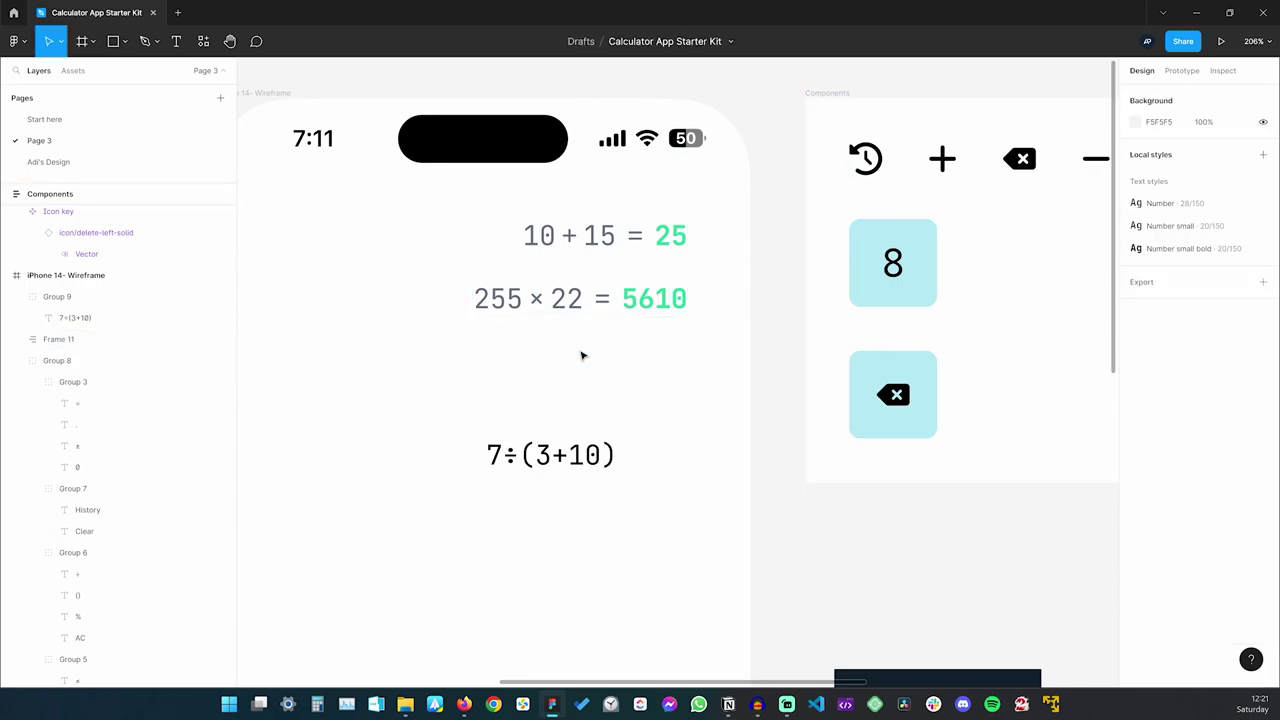
# Move the frame holding both equation rows to X 216, Y 75, 16 px below the status bar
pyautogui.moveTo(656, 310); pyautogui.dragTo(696, 309)
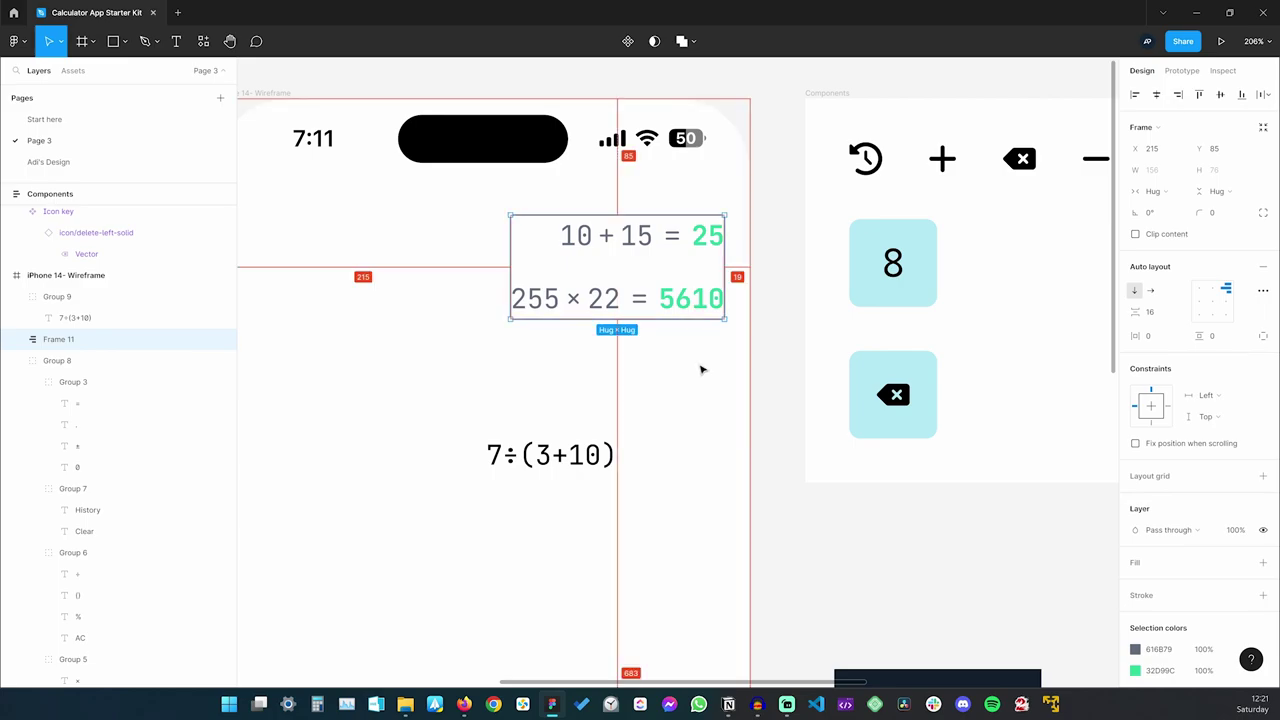
pyautogui.press('Right')
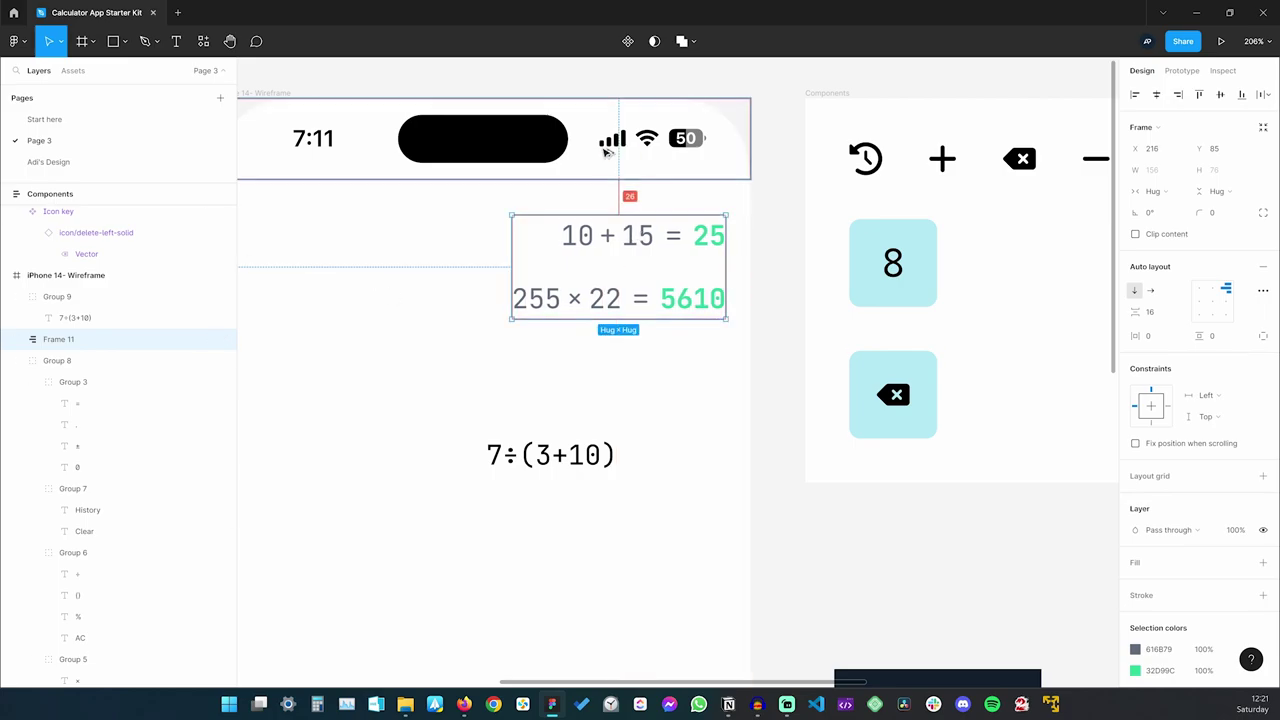
pyautogui.hotkey('shift', 'Up')
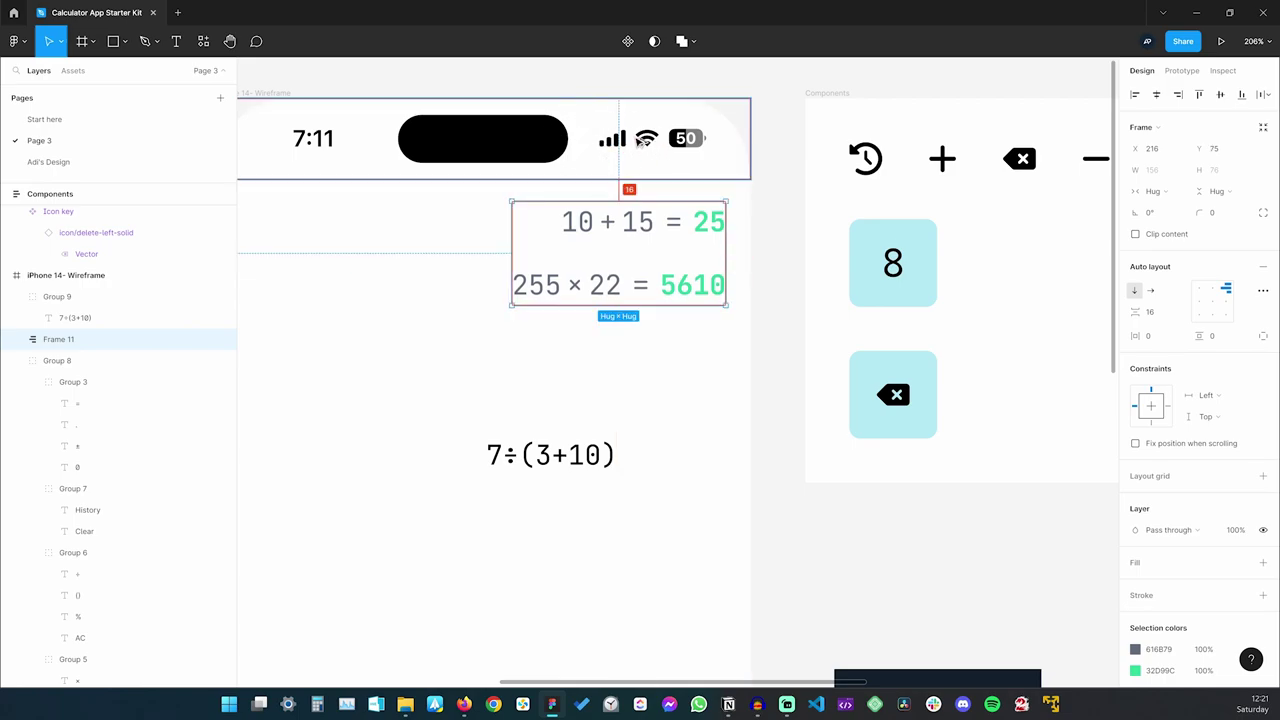
pyautogui.click(744, 415)
# Shift the 7÷(3+10) expression slightly to the right and upward in the phone screen
pyautogui.scroll(-1, 736, 415)
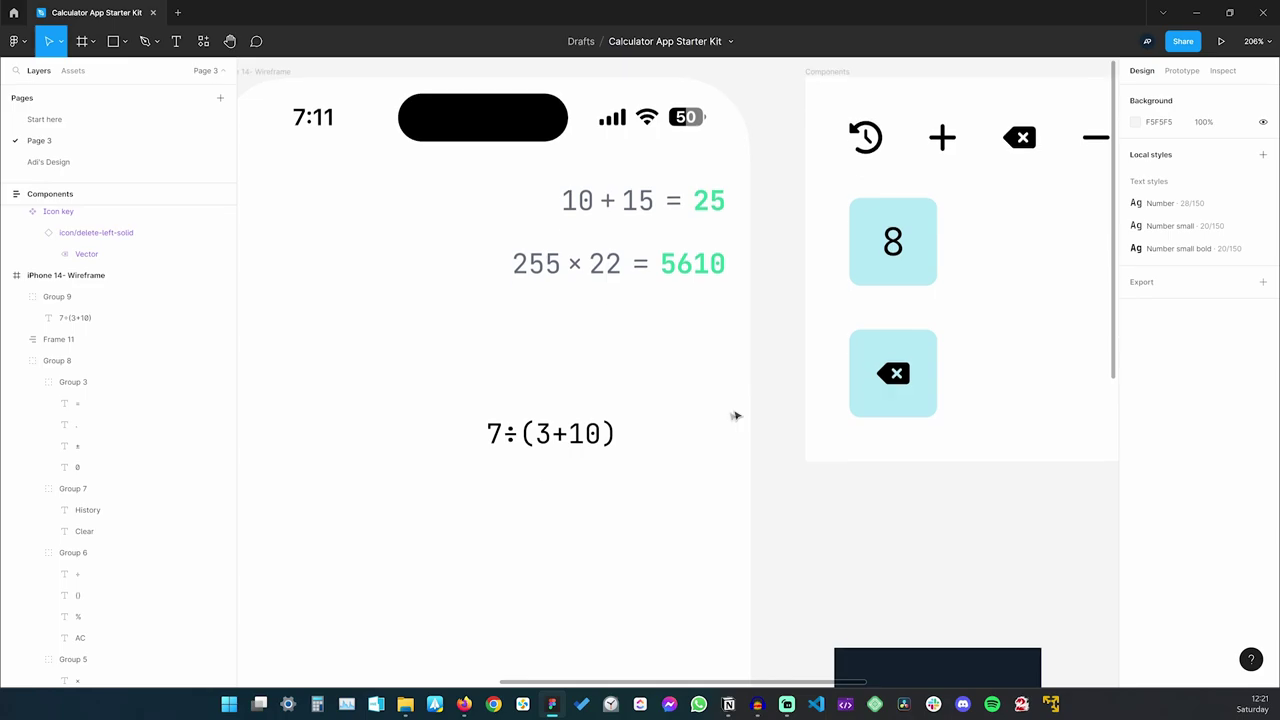
pyautogui.keyDown('ctrl'); pyautogui.scroll(-2, 629, 427); pyautogui.keyUp('ctrl')
pyautogui.scroll(-1, 644, 386)
pyautogui.scroll(-2, 644, 386)
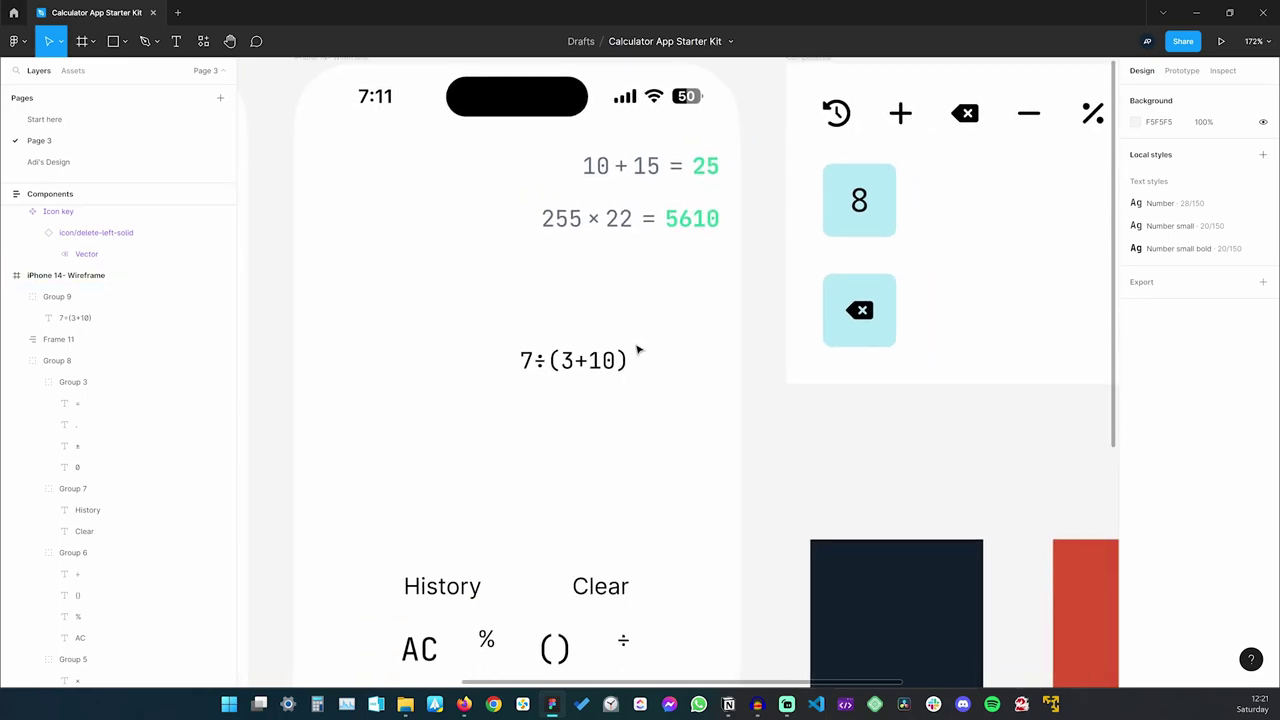
pyautogui.click(572, 361)
pyautogui.moveTo(580, 363)
pyautogui.mouseDown()
pyautogui.moveTo(593, 312)
pyautogui.moveTo(625, 367)
pyautogui.moveTo(584, 363)
pyautogui.mouseUp()
# Draw a horizontal line about 260 px long just below the 255 × 22 = 5610 row
pyautogui.click(629, 166)
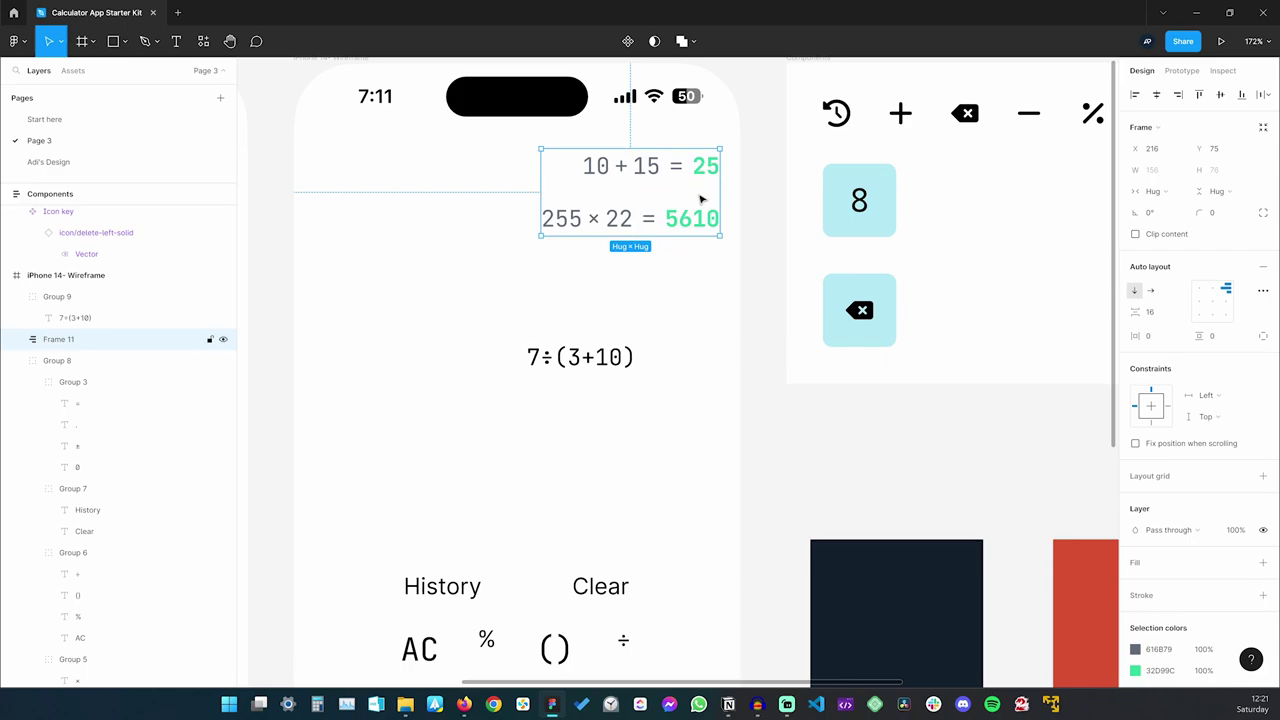
pyautogui.moveTo(673, 200)
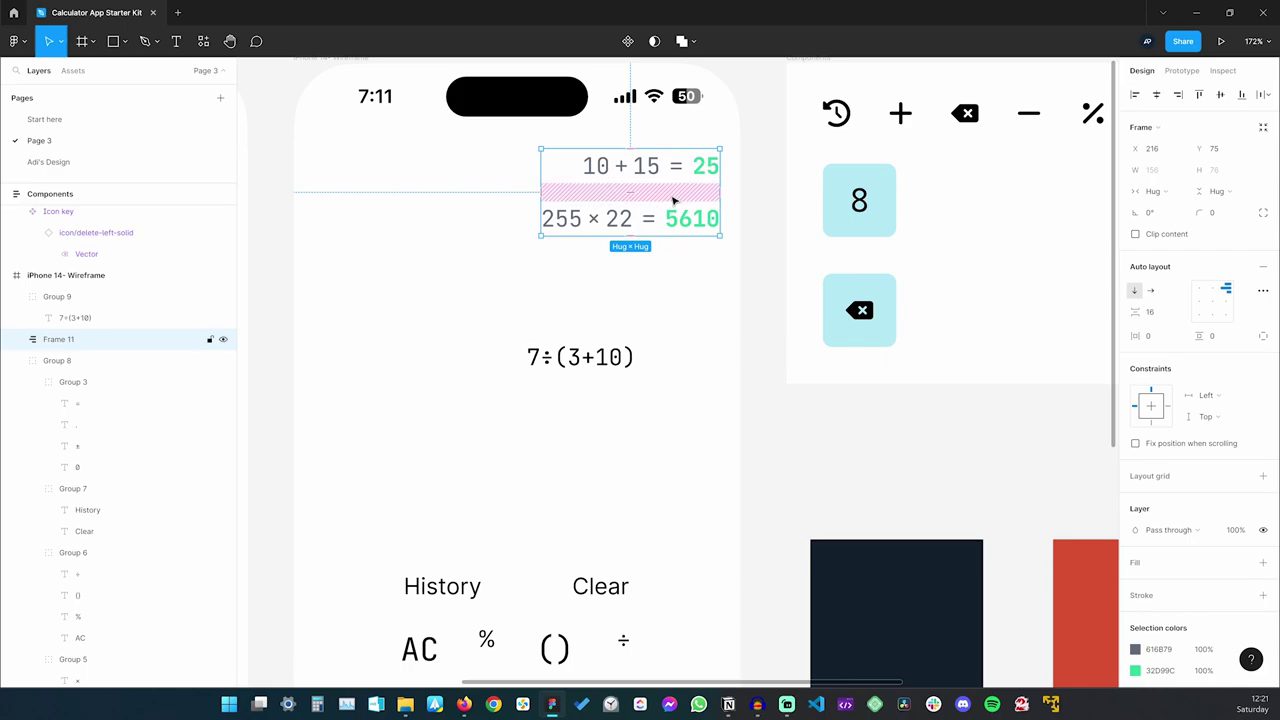
pyautogui.click(640, 281)
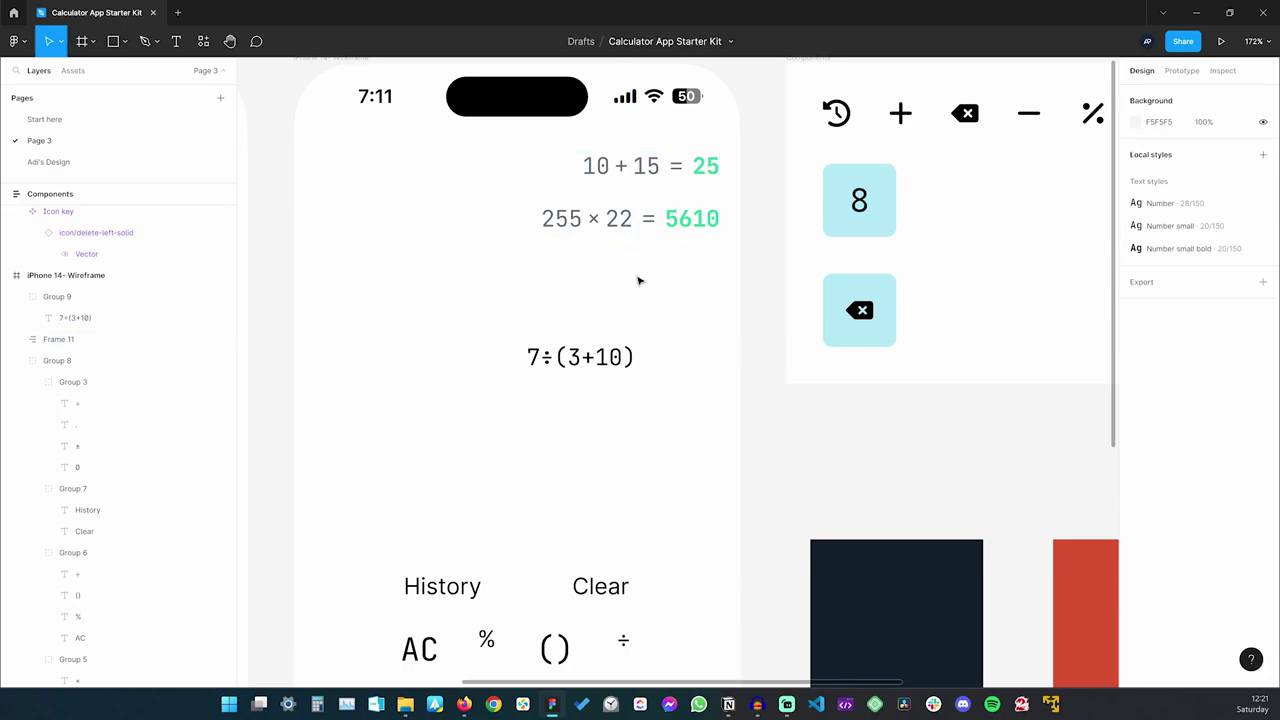
pyautogui.press('l')
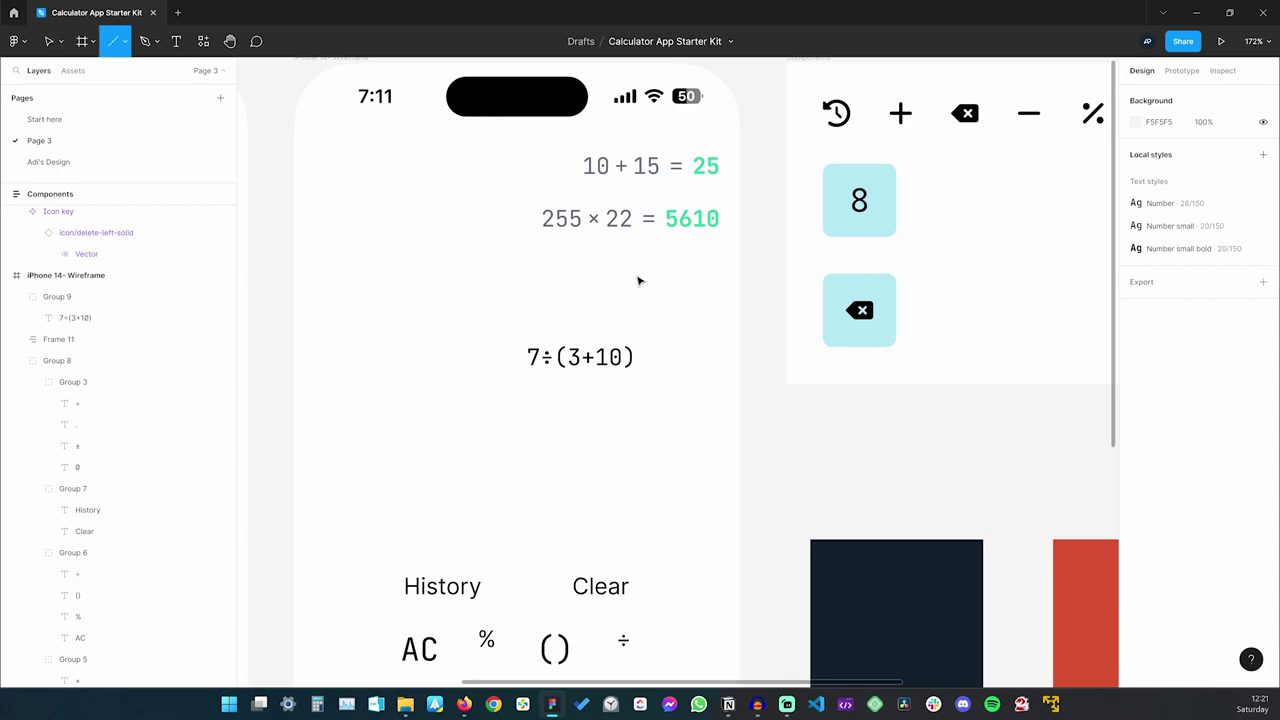
pyautogui.moveTo(407, 260); pyautogui.dragTo(706, 260)
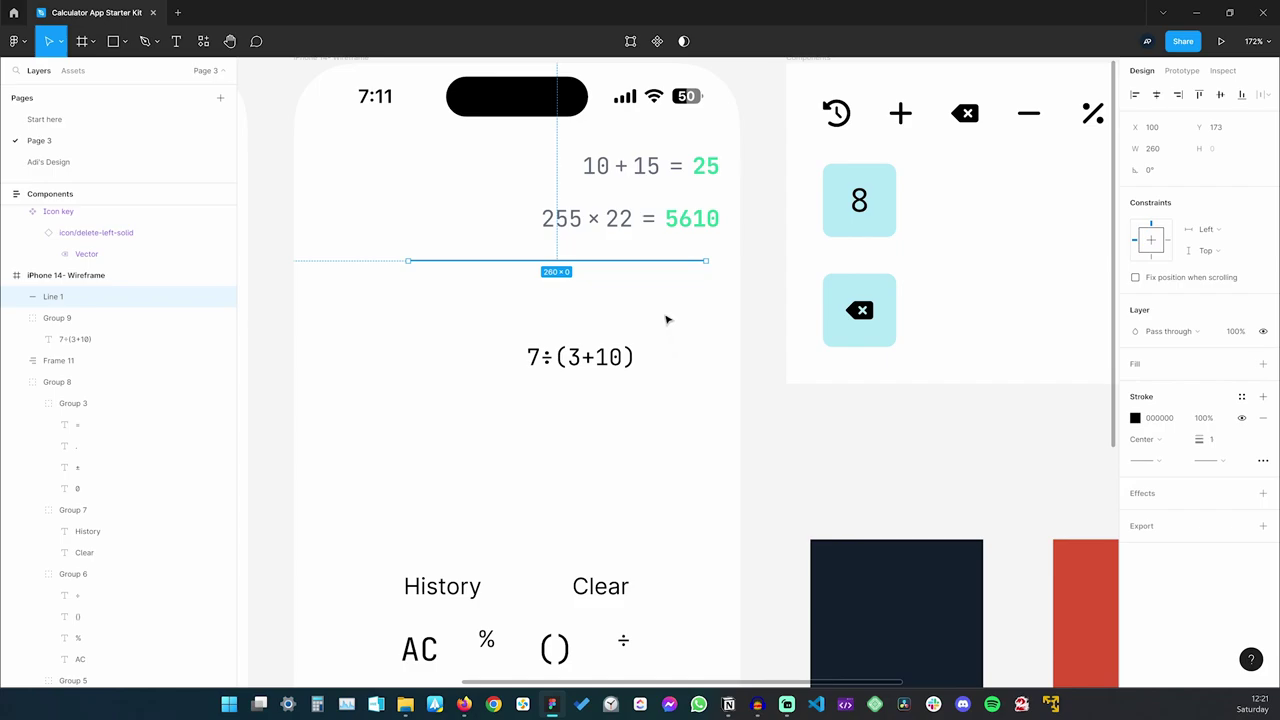
# Cut the horizontal line and paste it into the equations' auto layout frame as its last item
pyautogui.click(667, 320)
pyautogui.click(612, 261)
pyautogui.press('Delete')
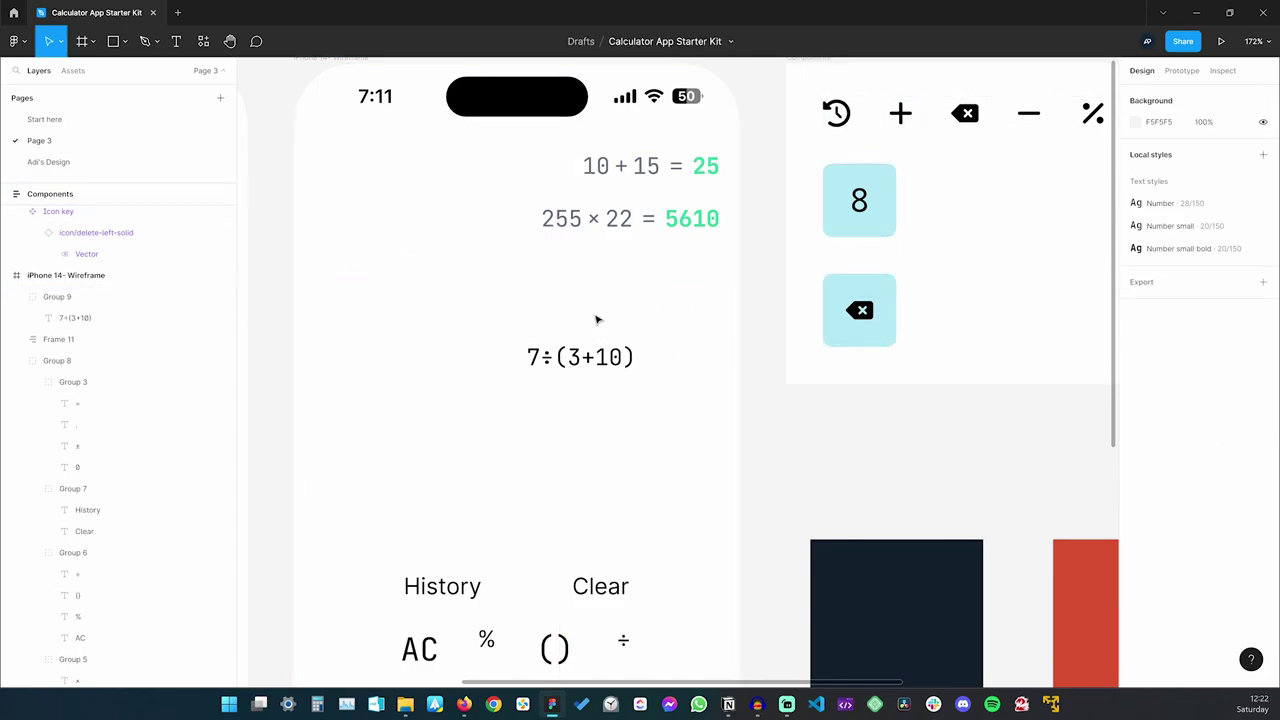
pyautogui.click(626, 219)
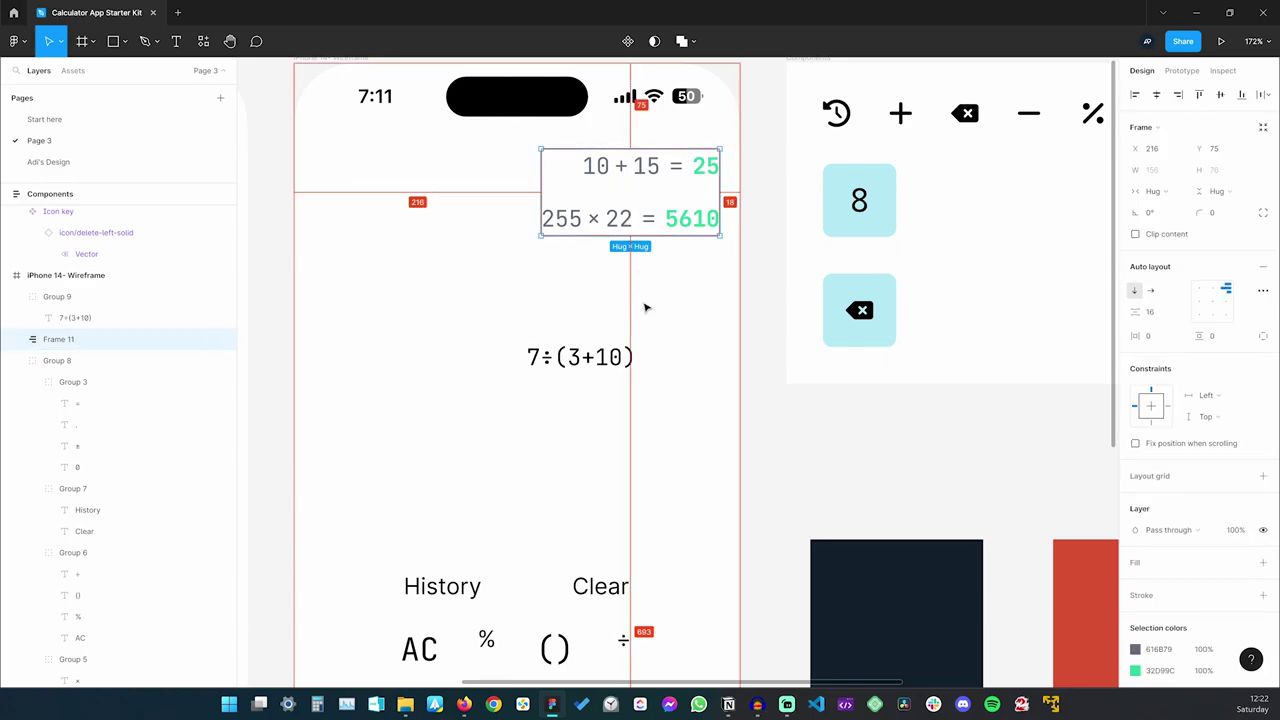
pyautogui.hotkey('ctrl', 'v')
# Move the equations frame to X 110 and extend its left edge to make it 347 wide
pyautogui.click(711, 229)
pyautogui.moveTo(711, 229); pyautogui.dragTo(595, 208)
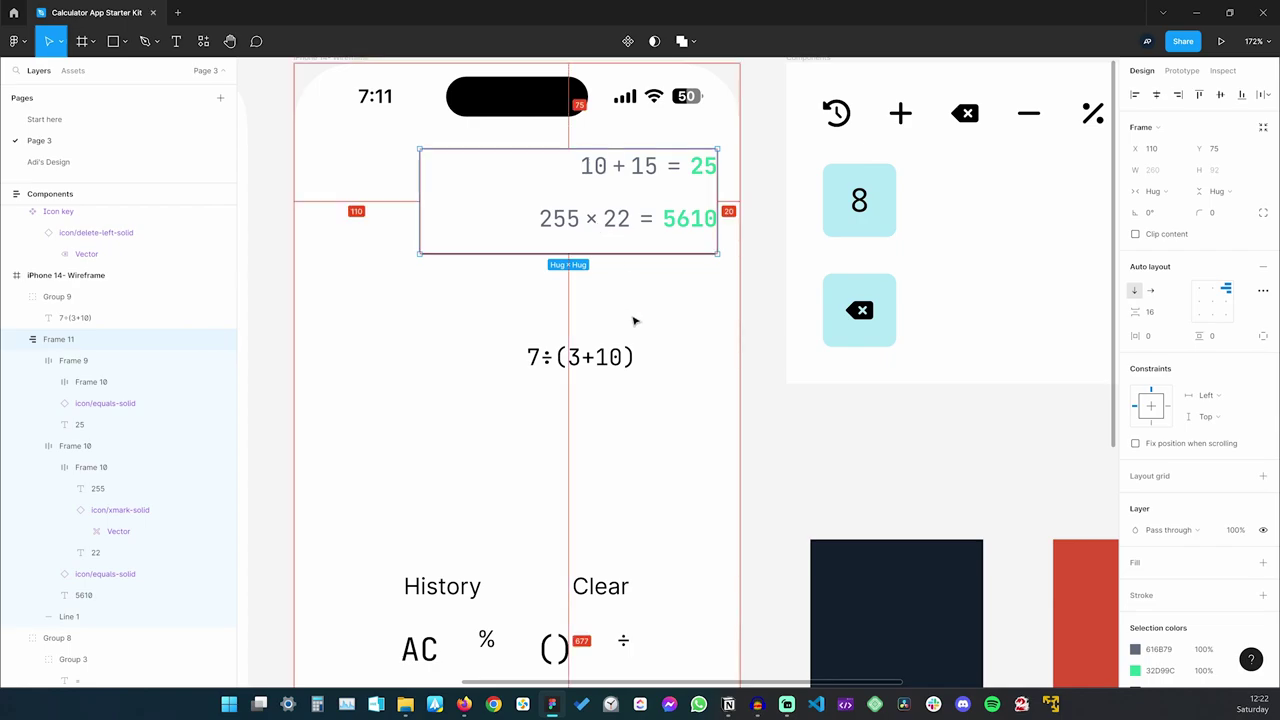
pyautogui.moveTo(420, 169); pyautogui.dragTo(320, 169)
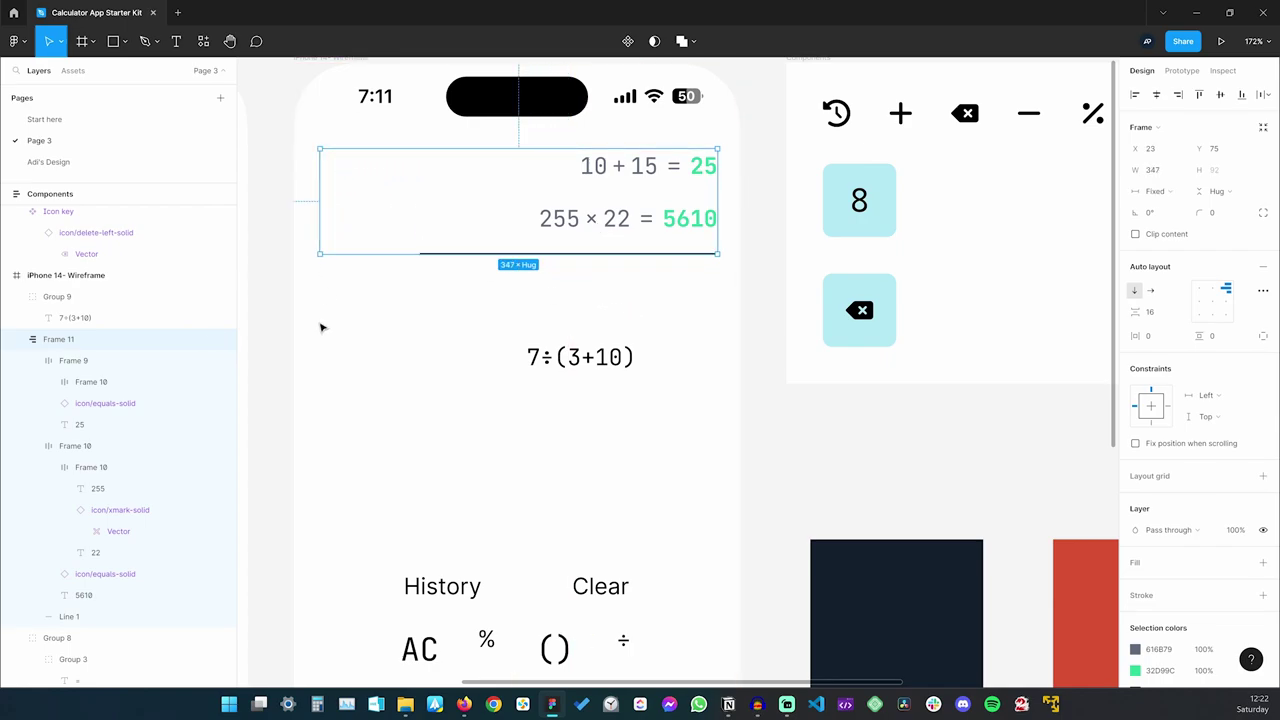
# Move the equations' auto layout frame to X 18 and set its width to 354
pyautogui.press('Left')
pyautogui.press('Left')
pyautogui.press('Left')
pyautogui.press('Left')
pyautogui.press('Left')
pyautogui.press('Left')
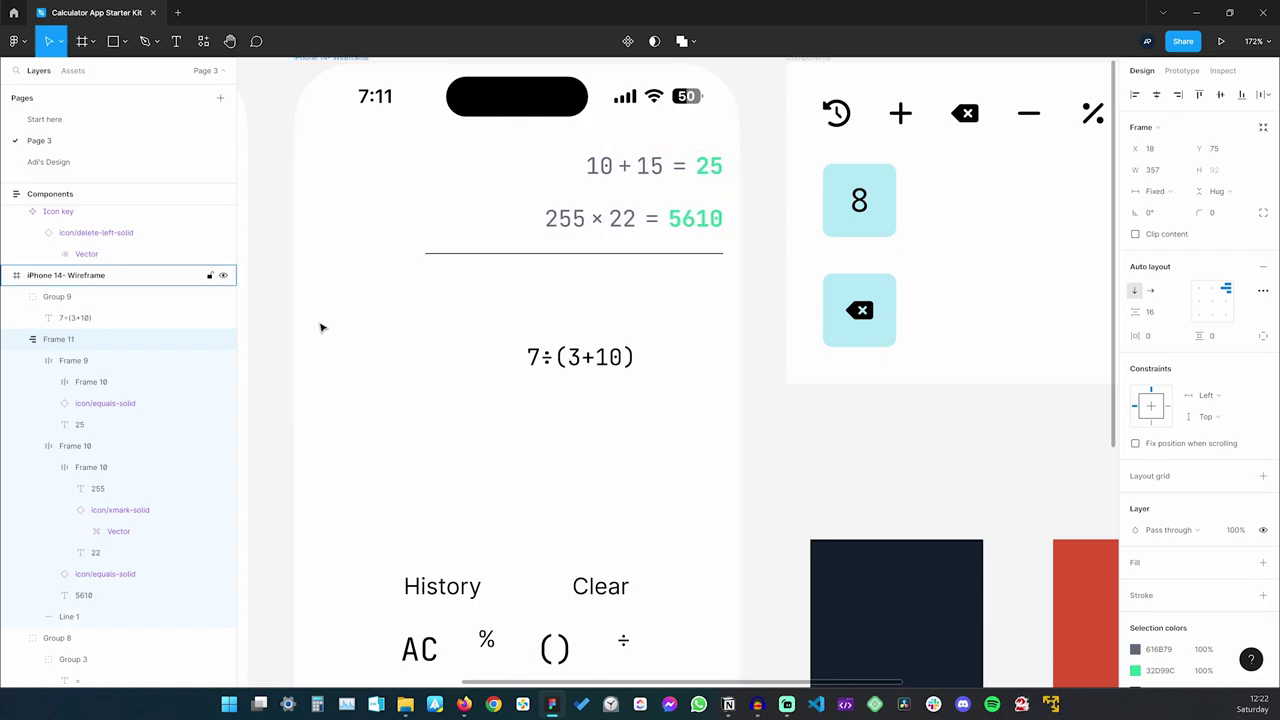
pyautogui.hotkey('ctrl', 'Right')
pyautogui.hotkey('ctrl', 'Right')
pyautogui.hotkey('ctrl', 'Right')
pyautogui.hotkey('ctrl', 'Right')
pyautogui.hotkey('ctrl', 'Right')
pyautogui.hotkey('ctrl', 'Right')
pyautogui.hotkey('ctrl', 'Right')
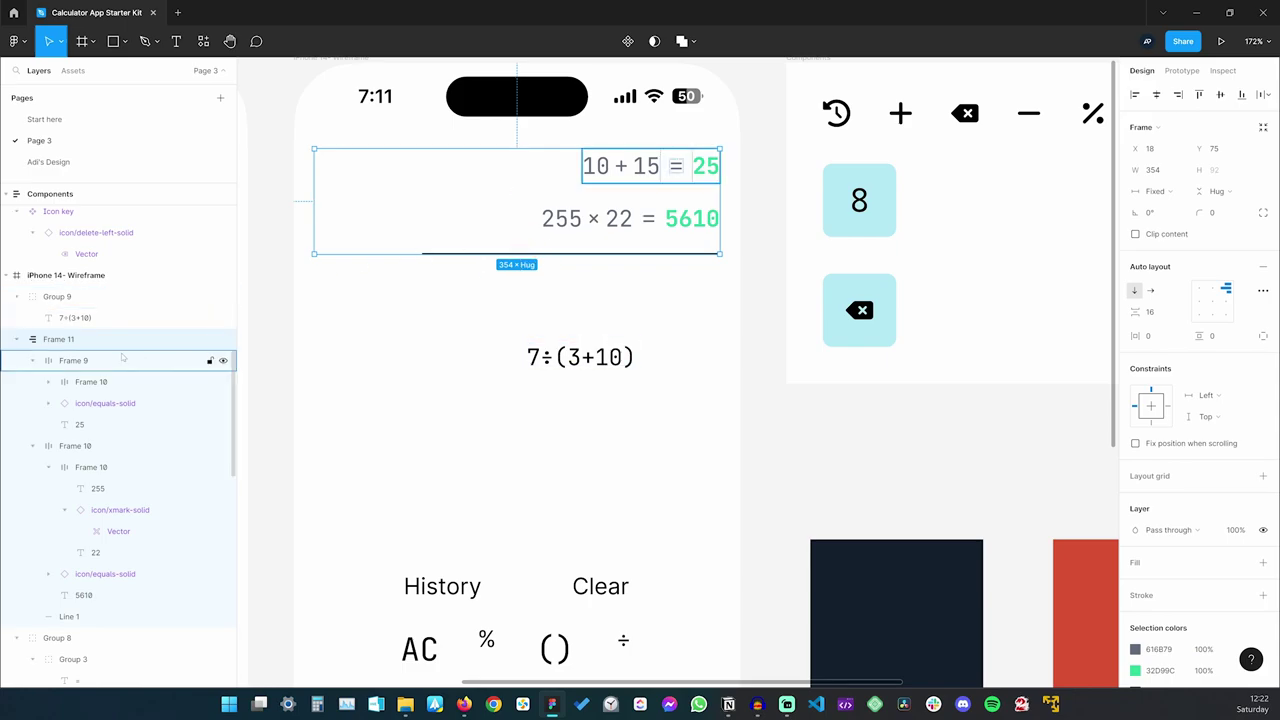
# Set the divider line's width to fill its container in the equations frame
pyautogui.click(107, 618)
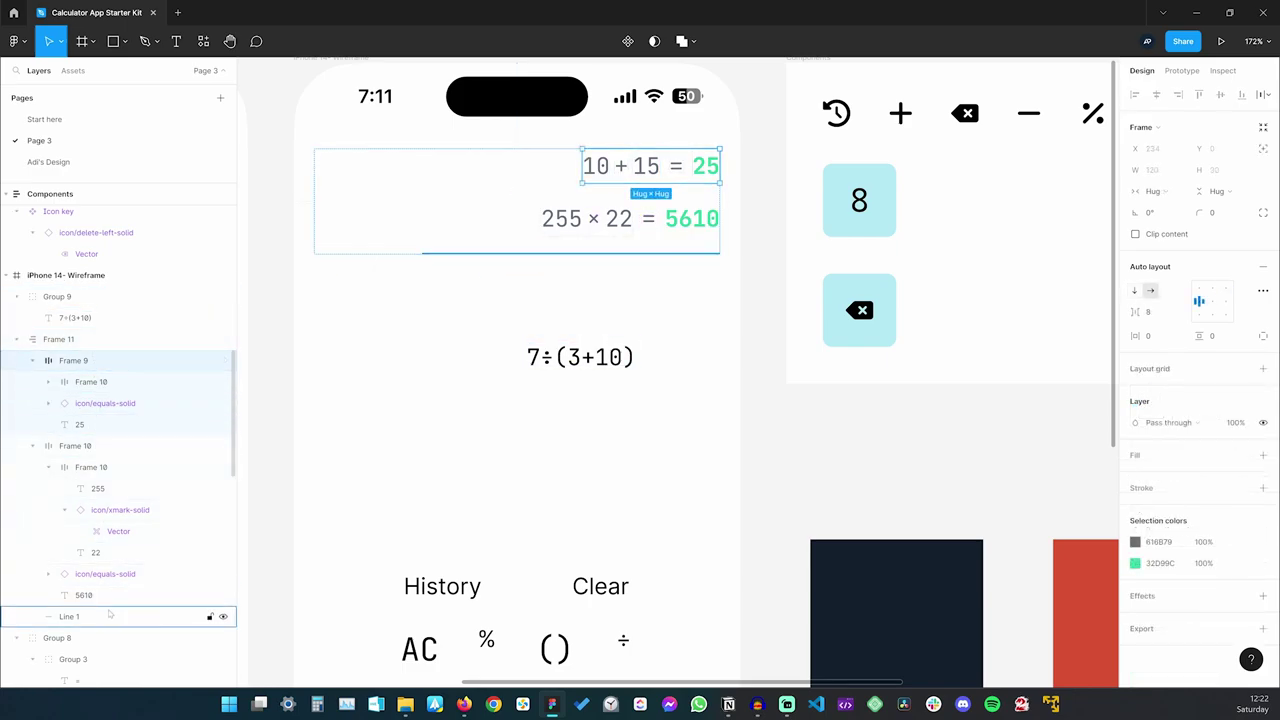
pyautogui.click(1155, 170)
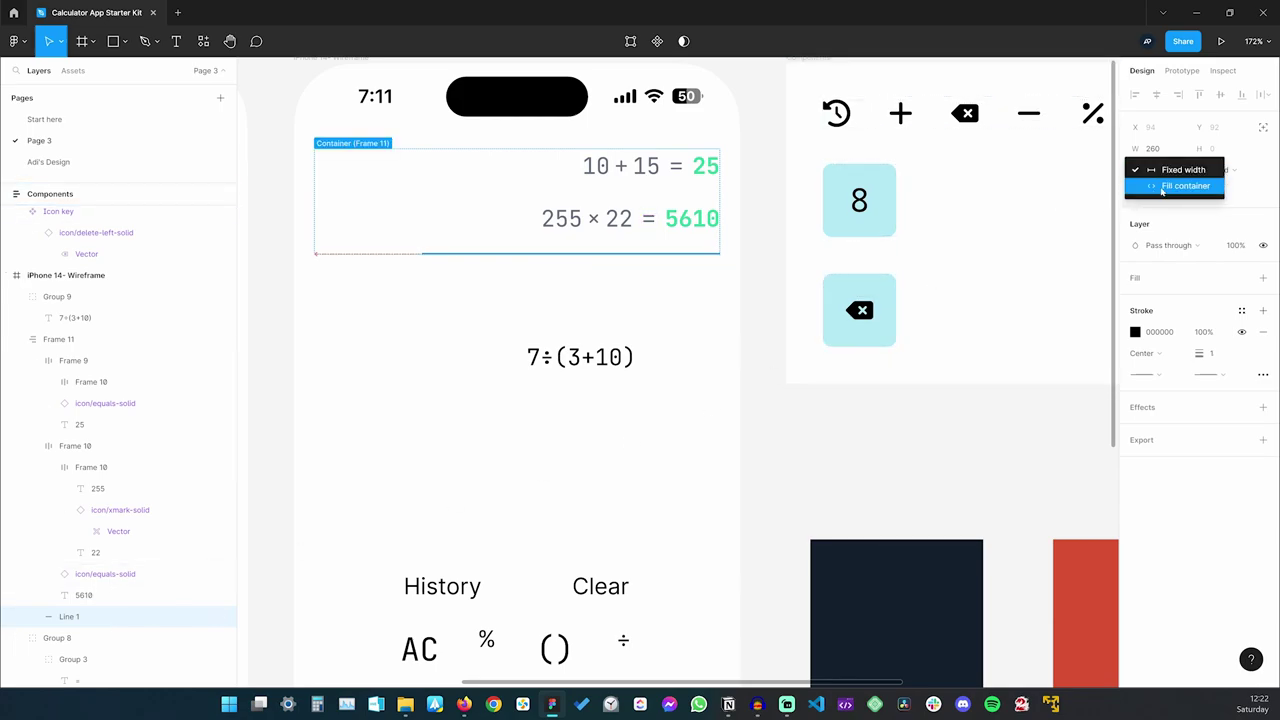
pyautogui.click(1162, 188)
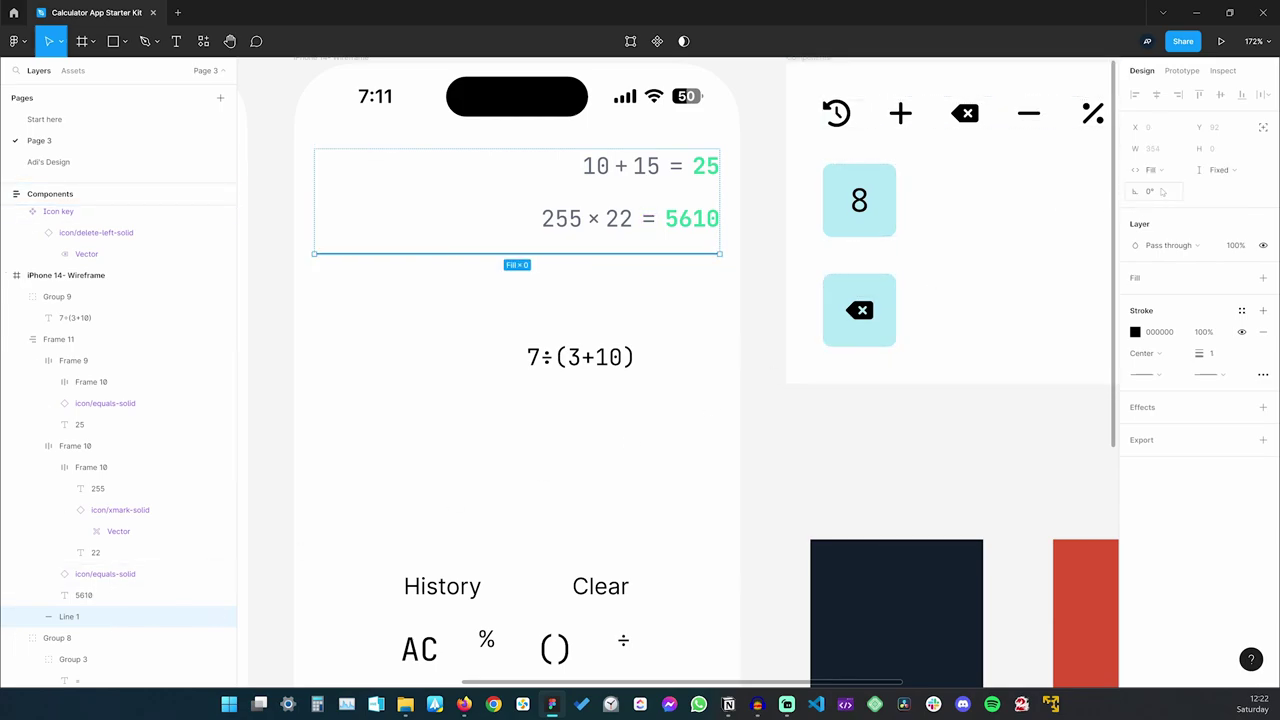
pyautogui.click(706, 372)
# Apply the grey swatch's colour 616B79 to the divider line's stroke
pyautogui.scroll(-10, 686, 300)
pyautogui.hscroll(3, 686, 300)
pyautogui.scroll(-1, 742, 361)
pyautogui.click(746, 477)
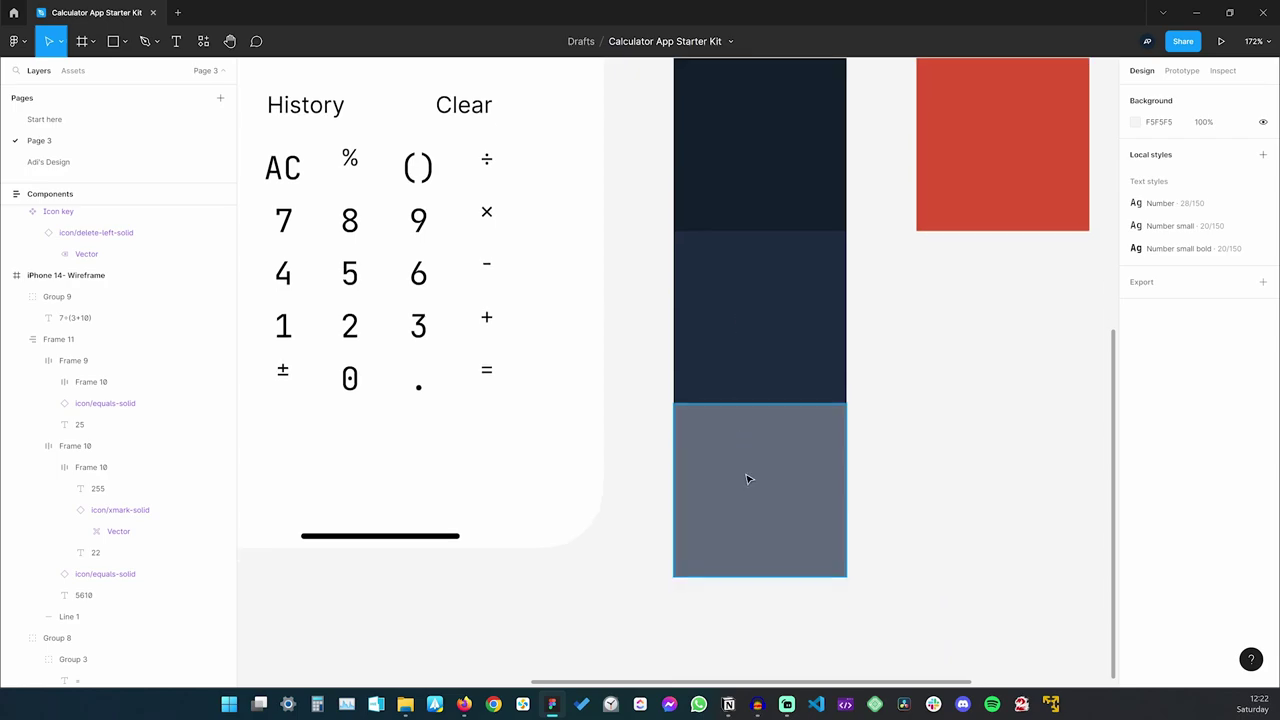
pyautogui.click(987, 357)
pyautogui.scroll(10, 987, 357)
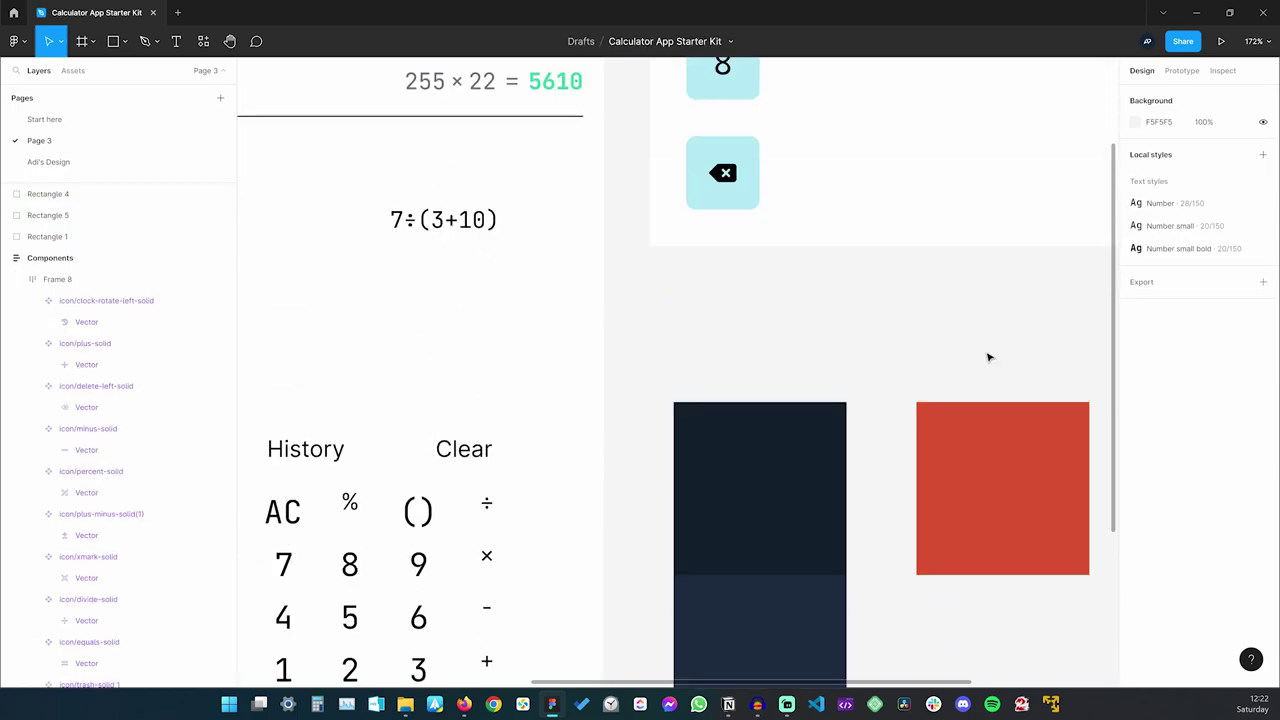
pyautogui.click(542, 307)
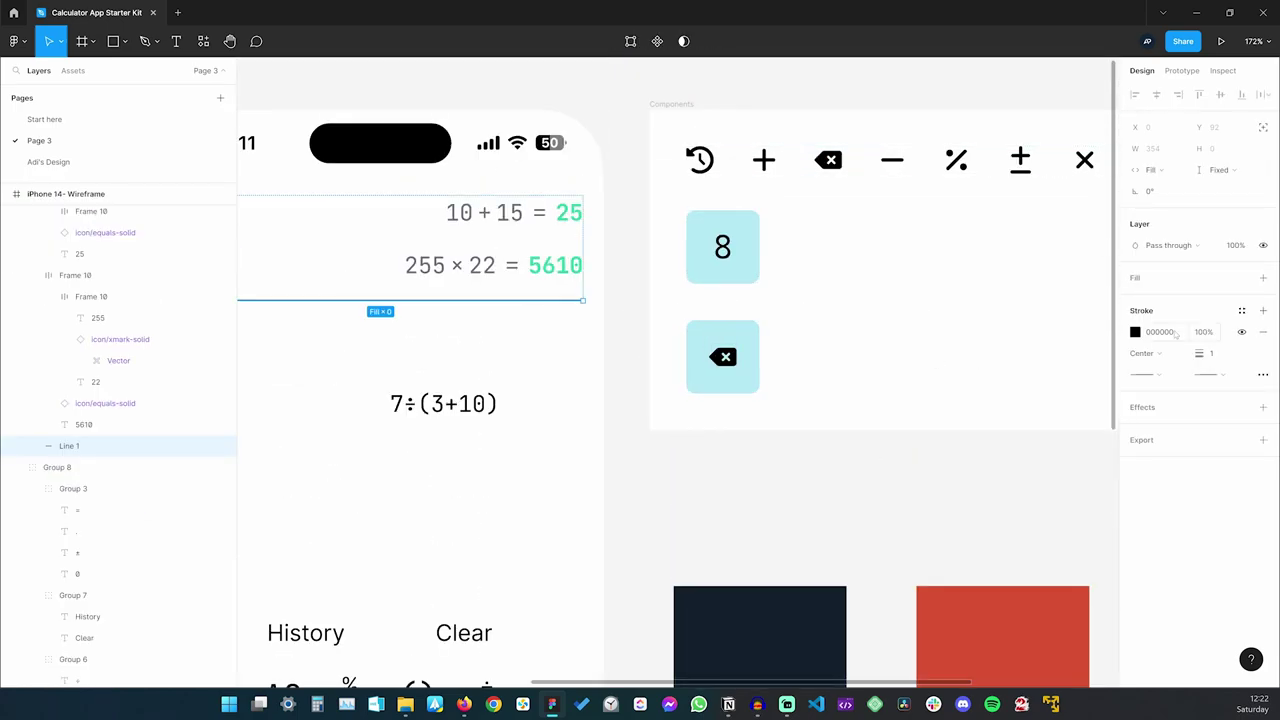
pyautogui.click(776, 486)
pyautogui.moveTo(682, 446); pyautogui.dragTo(800, 423)
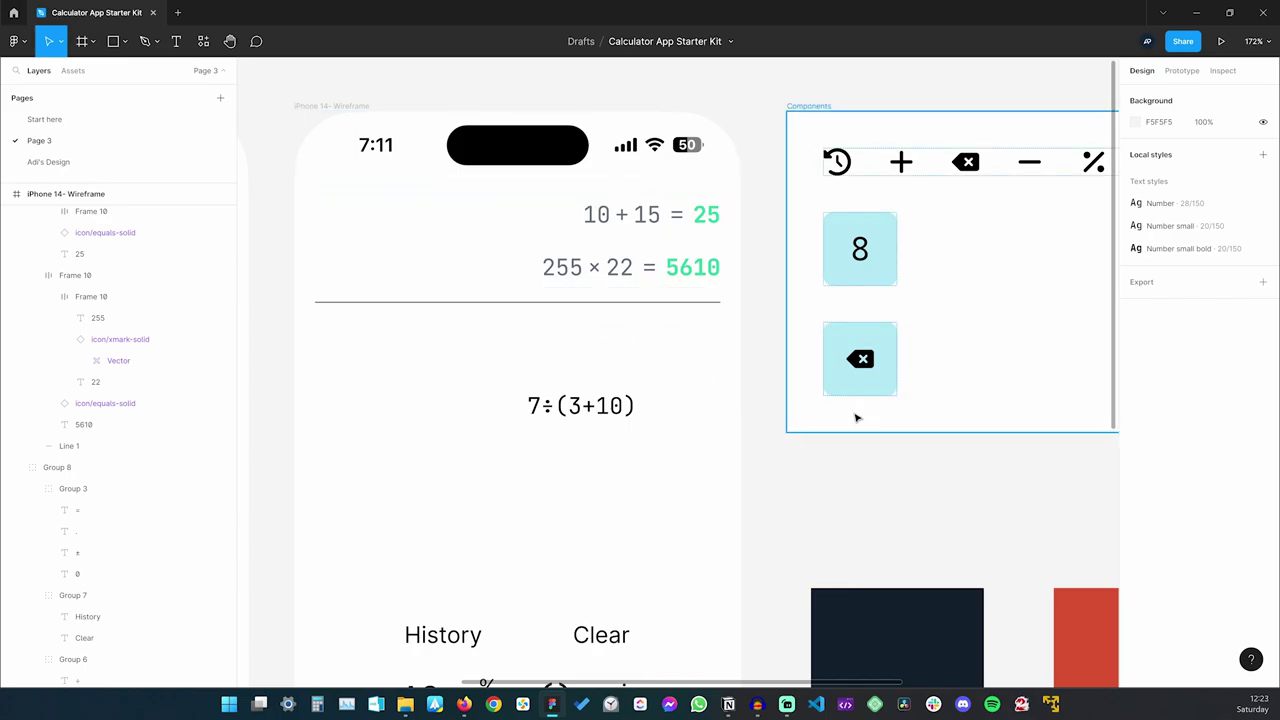
# Copy the dark blue swatch's hex 1D2C40, generate its tints in Shadowlord in the browser, and copy the 90% tint #e8eaec
pyautogui.scroll(-3, 860, 450)
pyautogui.click(920, 560)
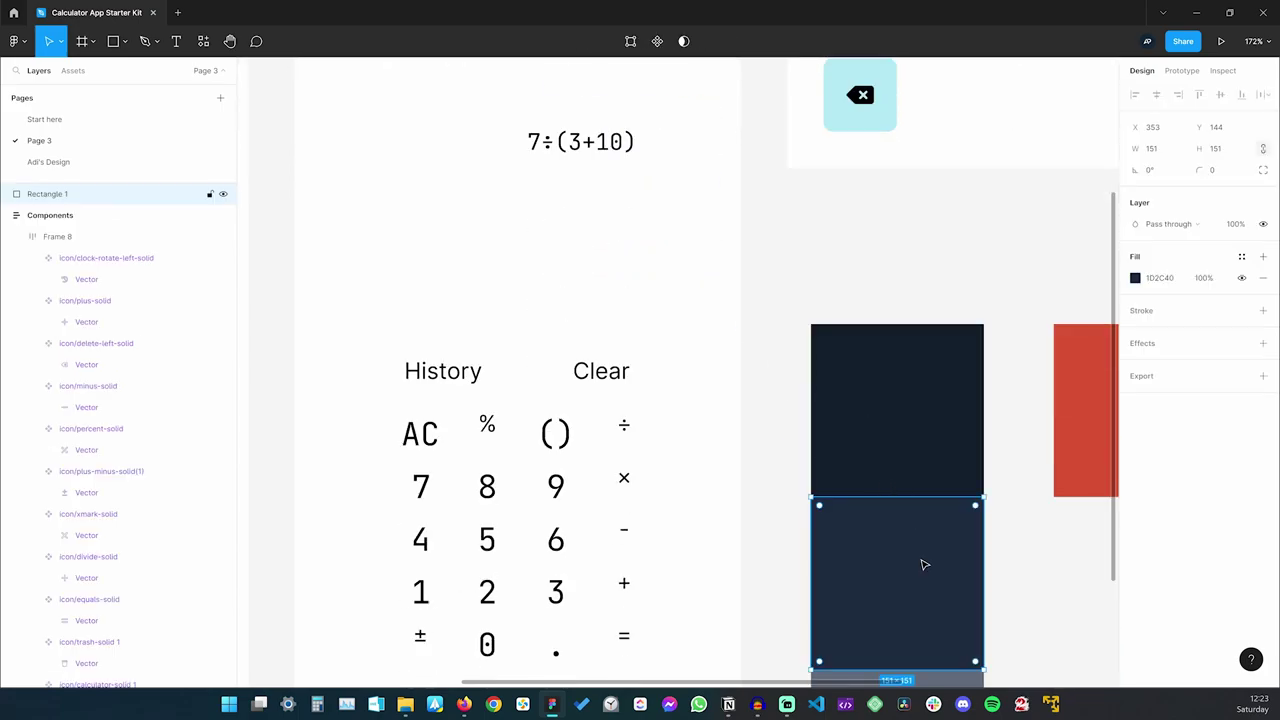
pyautogui.click(1160, 279)
pyautogui.hotkey('alt', 'Tab')
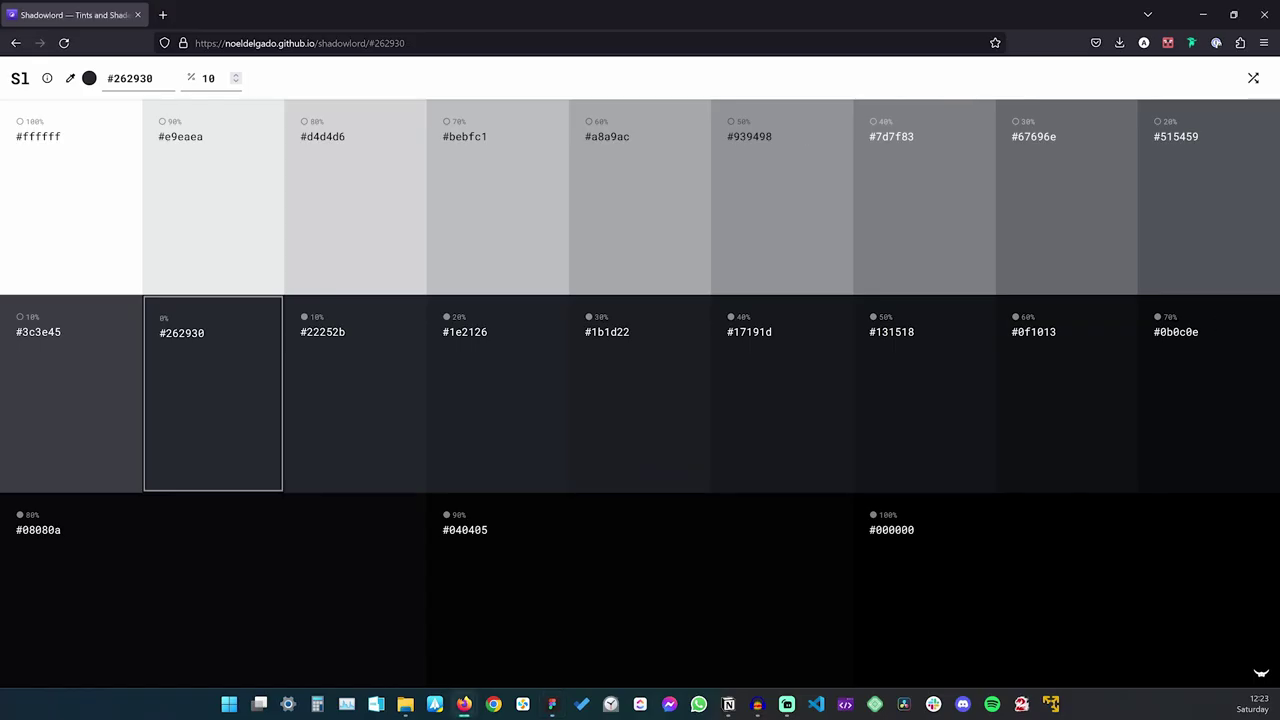
pyautogui.tripleClick(130, 78)
pyautogui.write('#1D2C40')
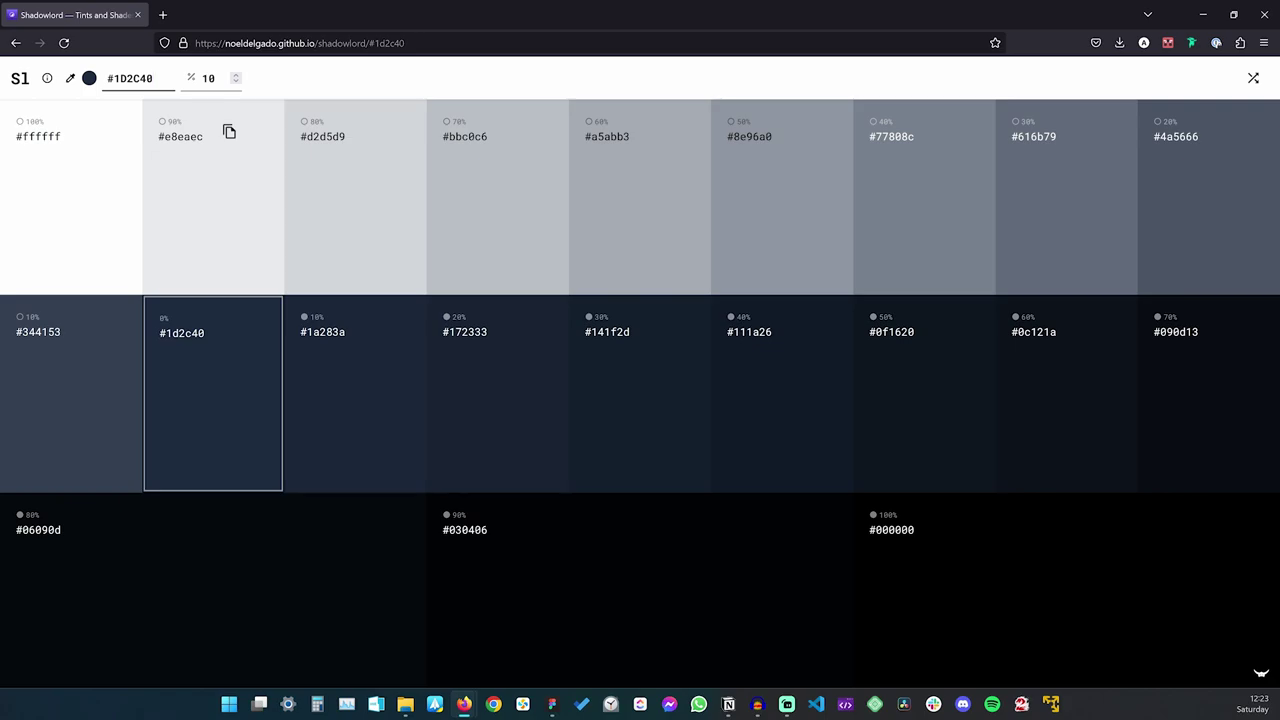
pyautogui.click(229, 131)
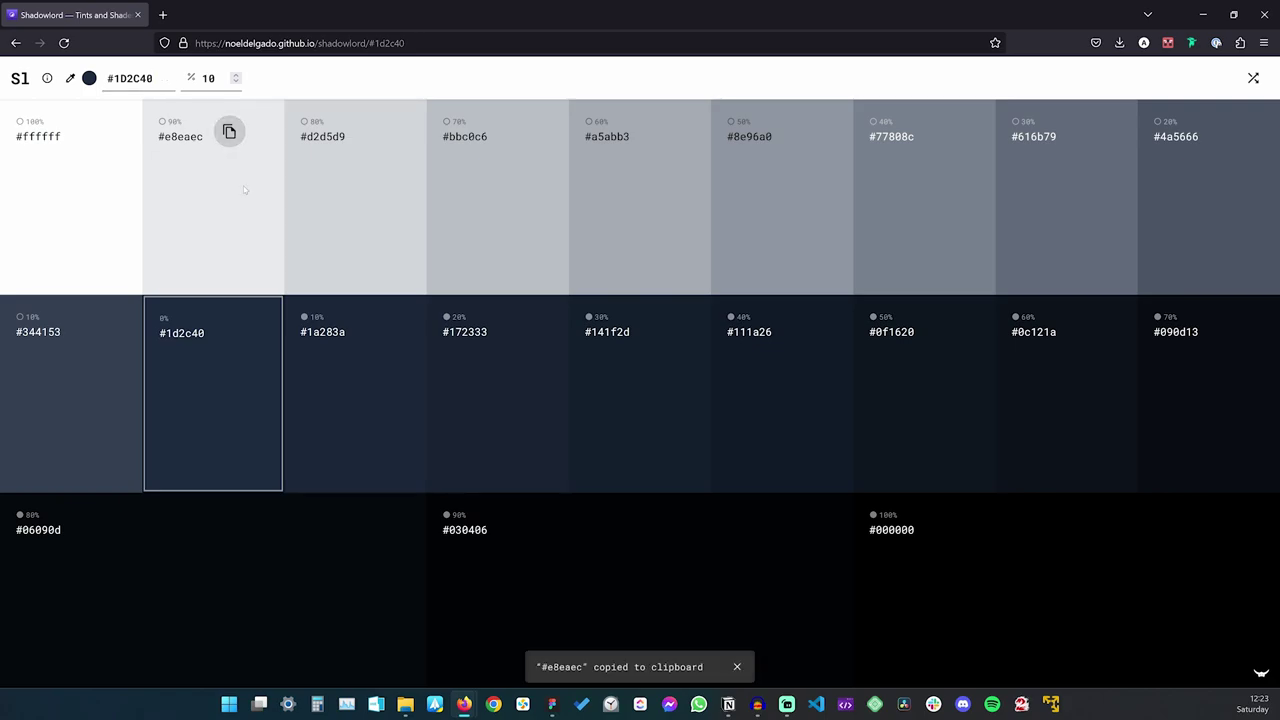
# Back in Figma, duplicate the grey swatch directly beneath itself and fill the copy with E8EAEC
pyautogui.hotkey('alt', 'Tab')
pyautogui.scroll(-5, 766, 369)
pyautogui.click(946, 384)
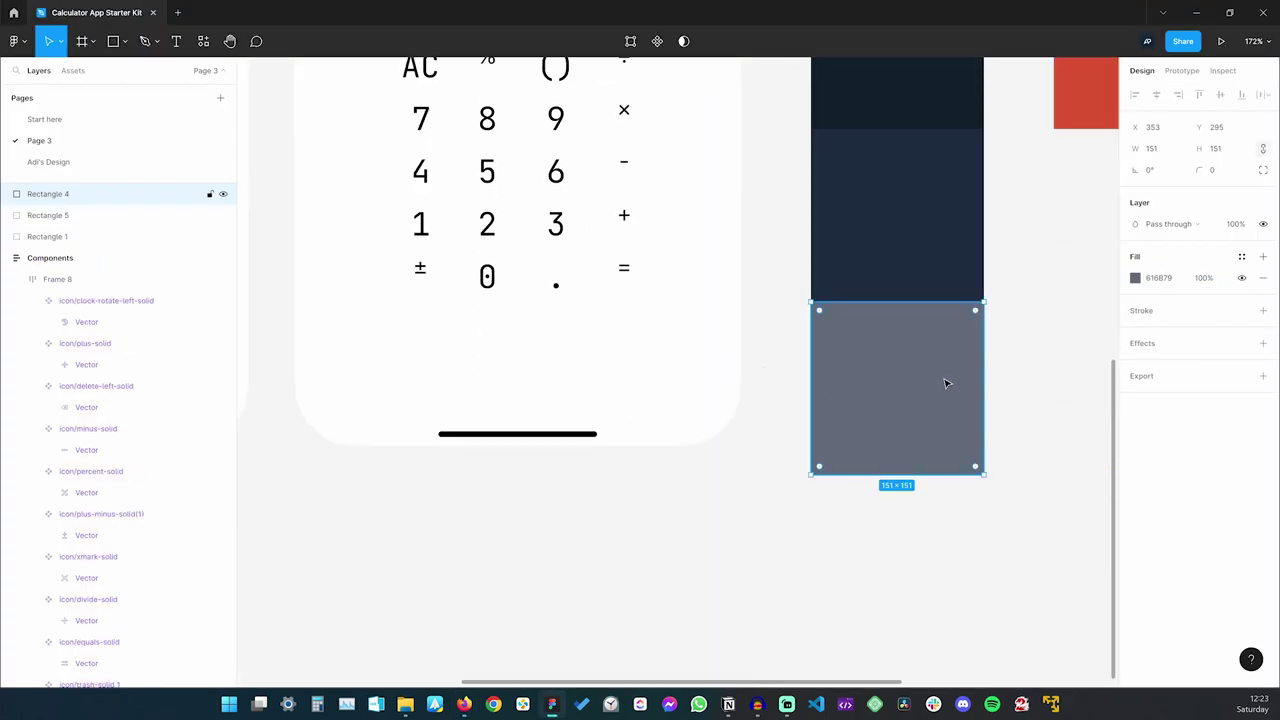
pyautogui.hotkey('ctrl', 'd')
pyautogui.moveTo(946, 476); pyautogui.dragTo(957, 534)
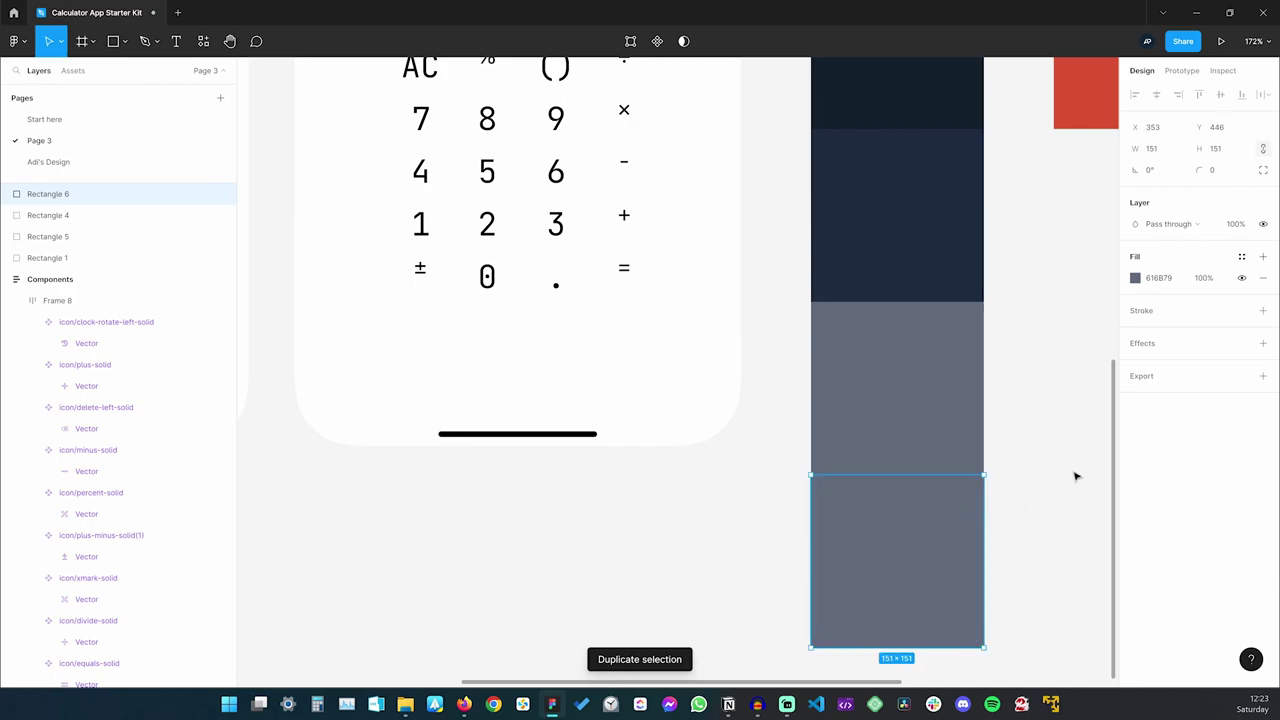
pyautogui.click(1160, 278)
pyautogui.hotkey('ctrl', 'v')
pyautogui.click(1031, 346)
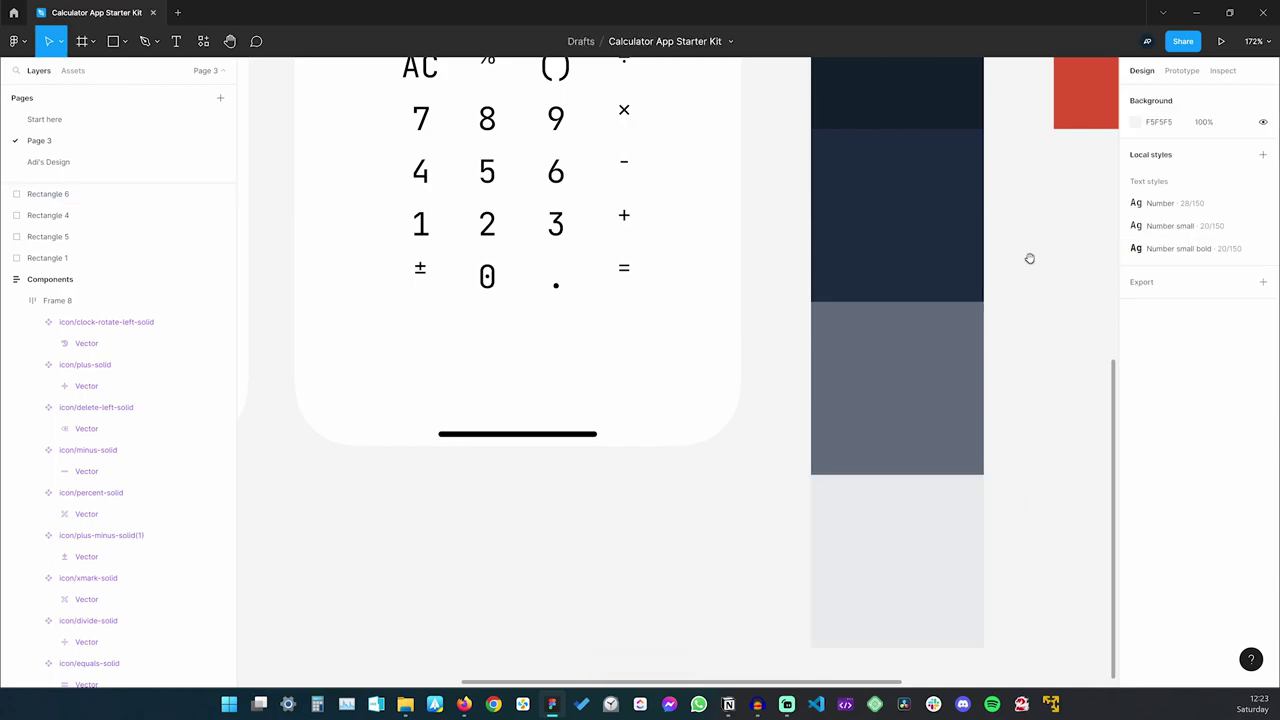
# Set the divider line's stroke colour to the light tint E8EAEC
pyautogui.scroll(5, 722, 283)
pyautogui.scroll(3, 722, 283)
pyautogui.click(629, 166)
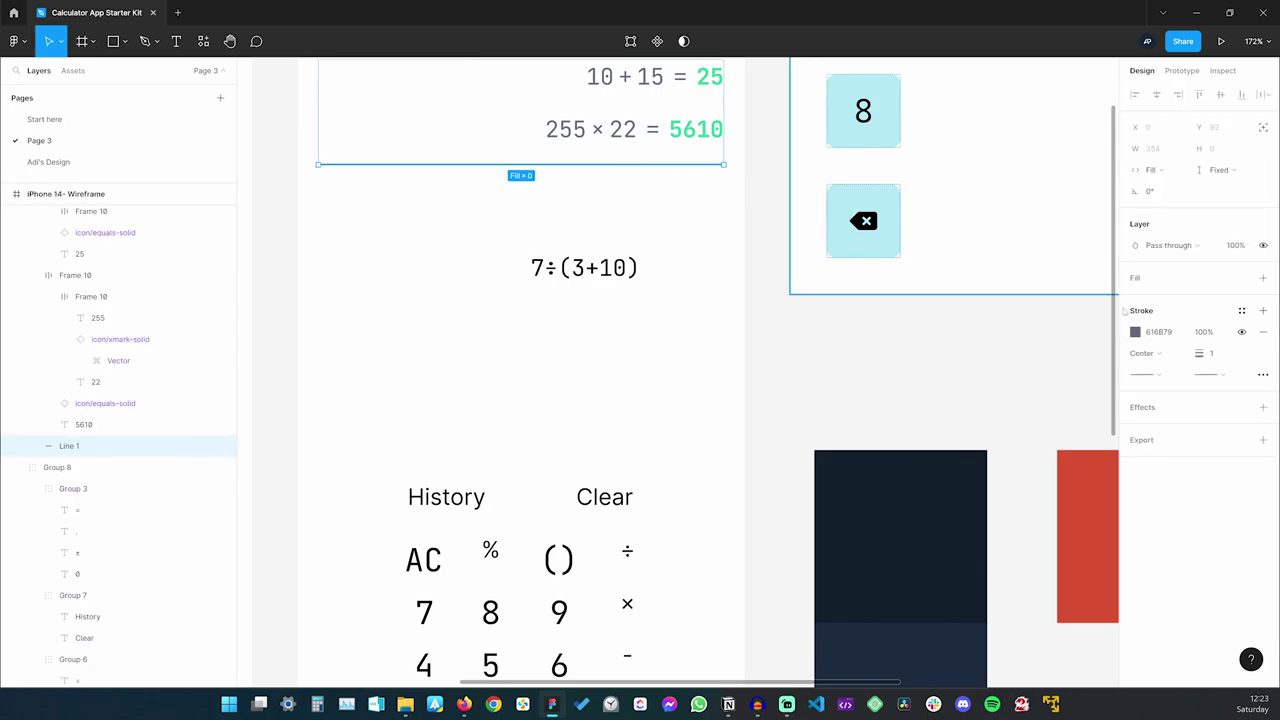
pyautogui.click(1160, 332)
pyautogui.click(857, 386)
pyautogui.scroll(4, 712, 305)
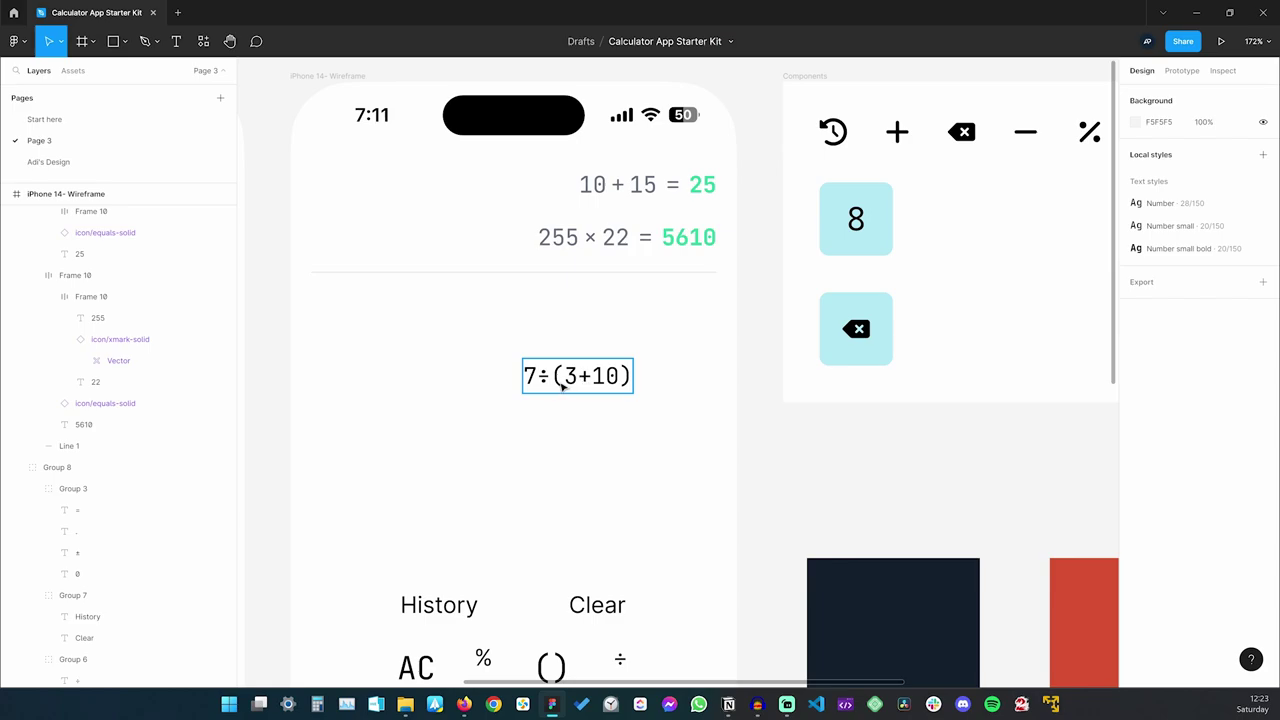
# Move the 7÷(3+10) expression slightly down and duplicate the 255 × 22 = 5610 row to below the divider
pyautogui.moveTo(563, 387)
pyautogui.mouseDown()
pyautogui.moveTo(583, 335)
pyautogui.moveTo(556, 405)
pyautogui.mouseUp()
pyautogui.click(677, 237)
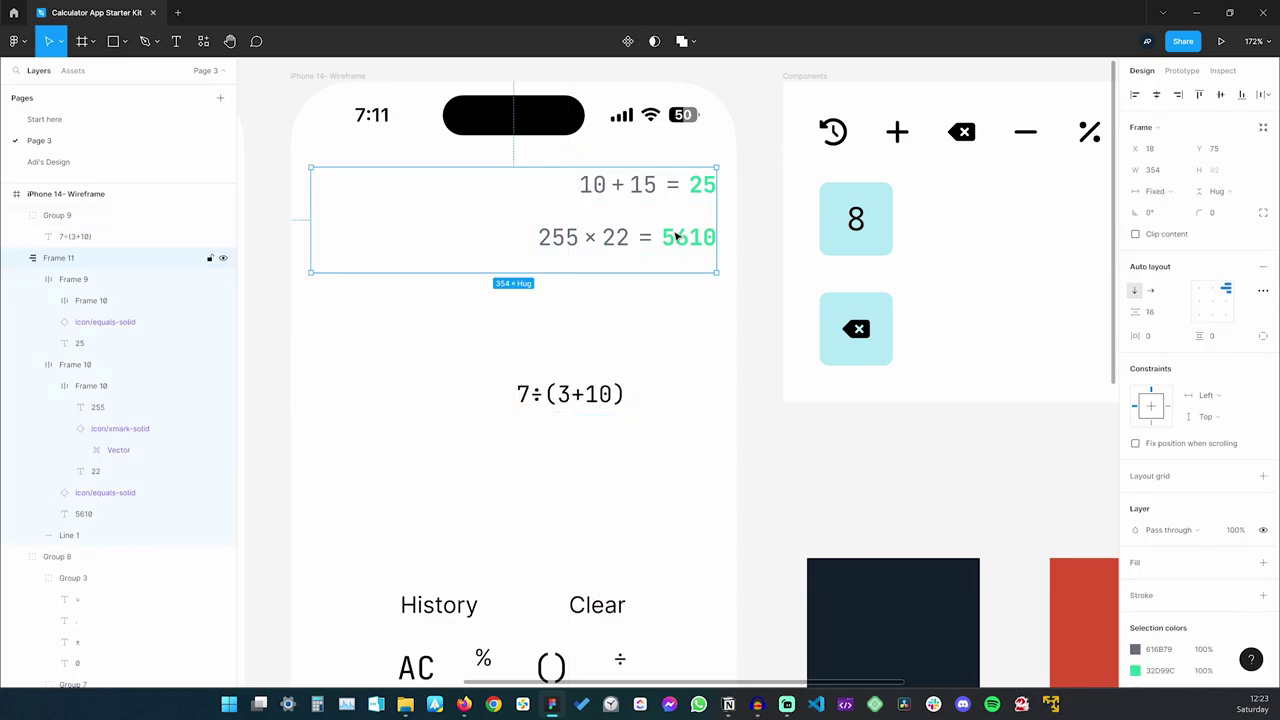
pyautogui.click(677, 237)
pyautogui.hotkey('ctrl', 'd')
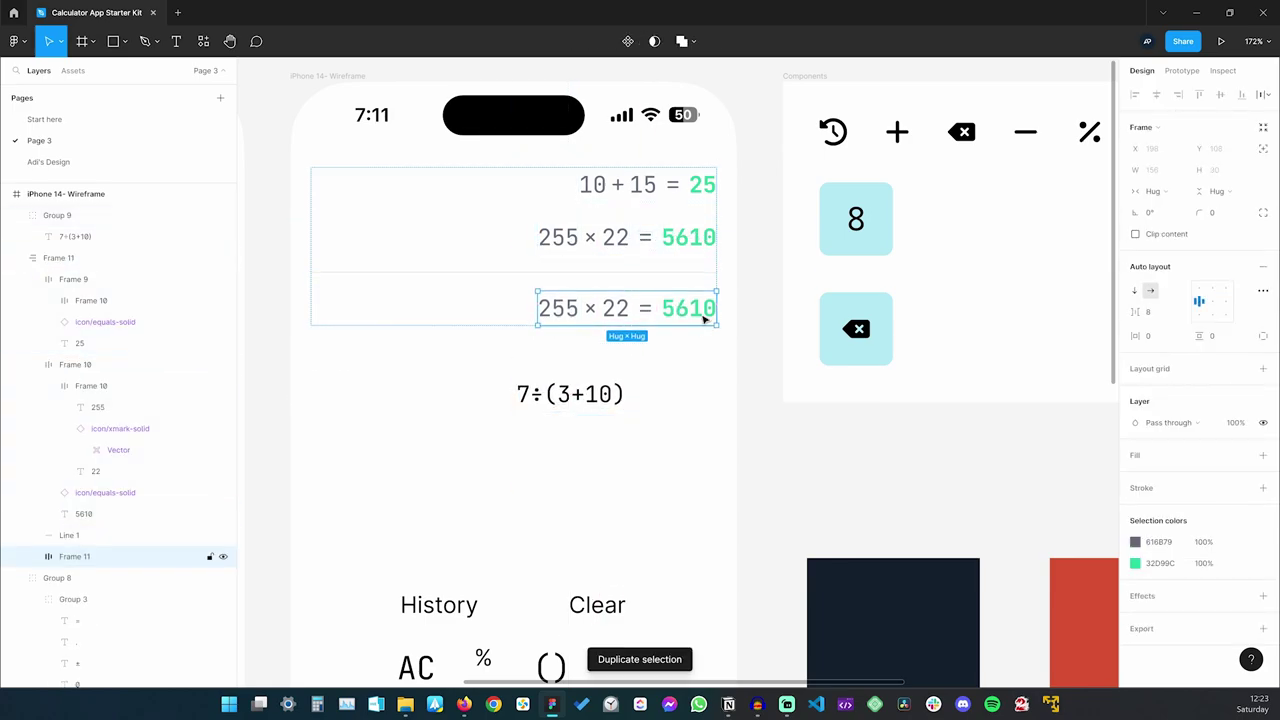
# In the duplicated row, change the first number to 7 and swap the multiply icon for divide-solid
pyautogui.doubleClick(558, 310)
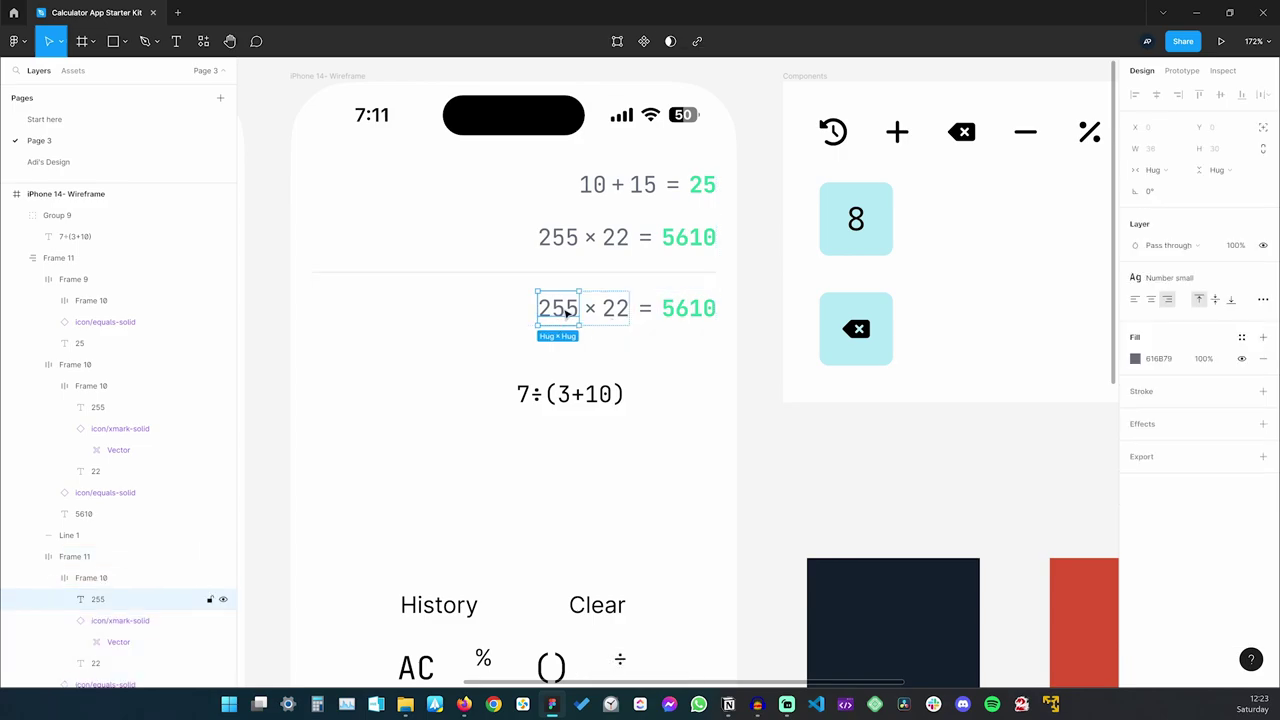
pyautogui.doubleClick(558, 310)
pyautogui.write('7')
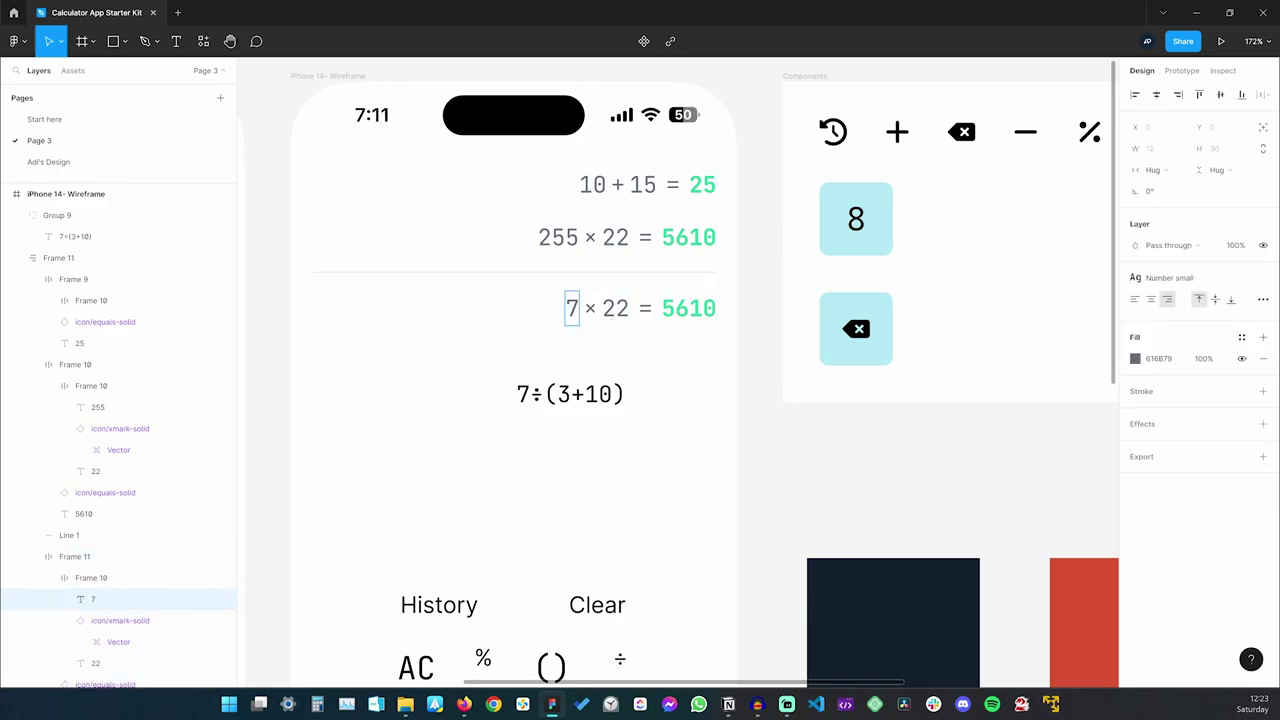
pyautogui.click(590, 310)
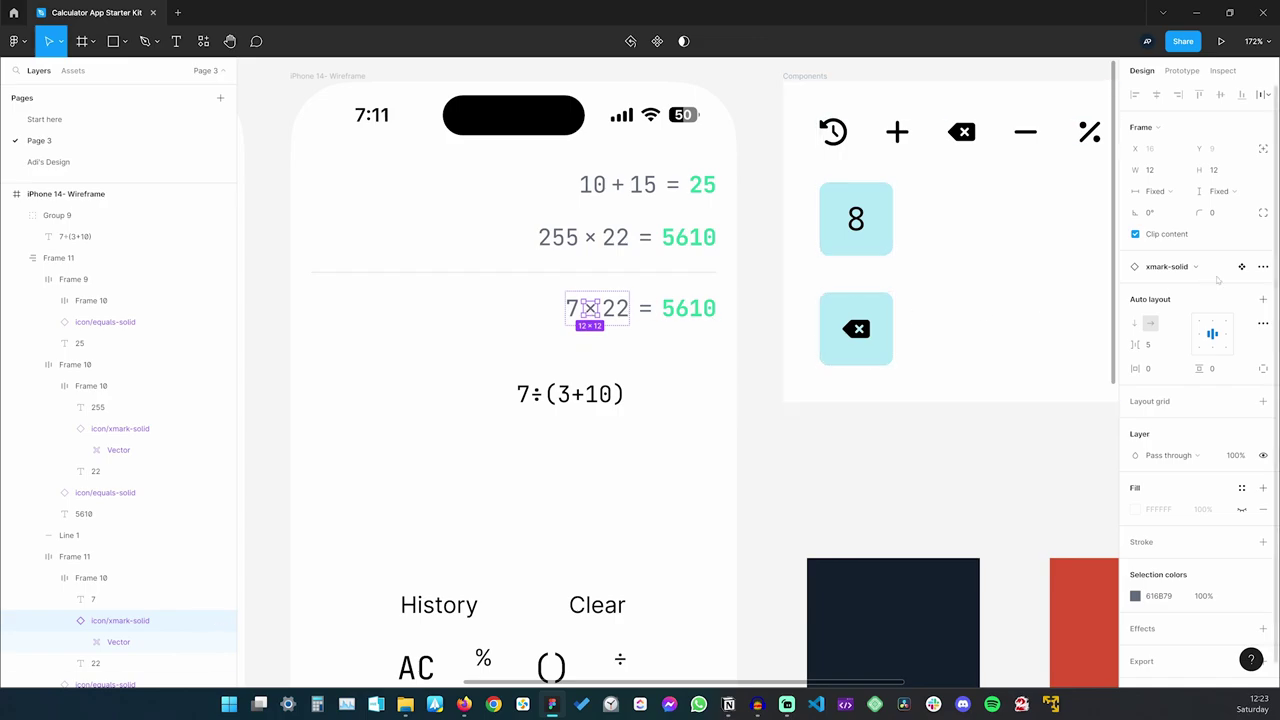
pyautogui.click(1186, 268)
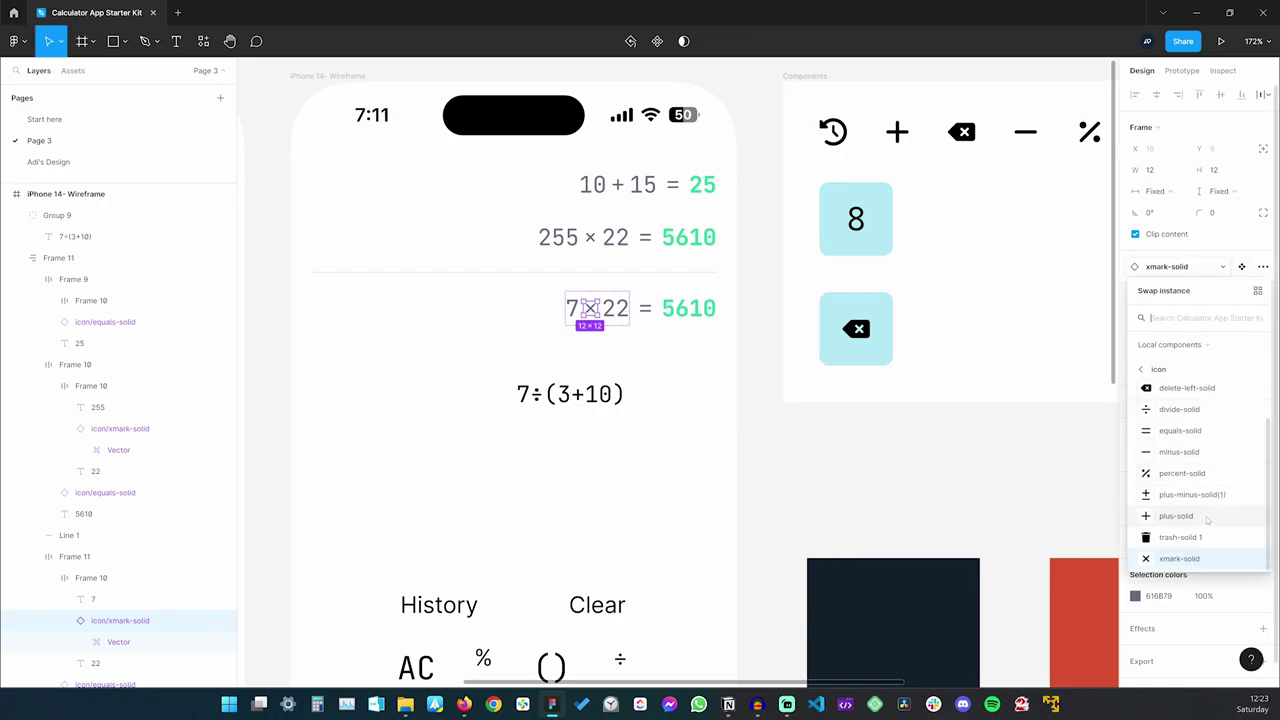
pyautogui.click(1195, 410)
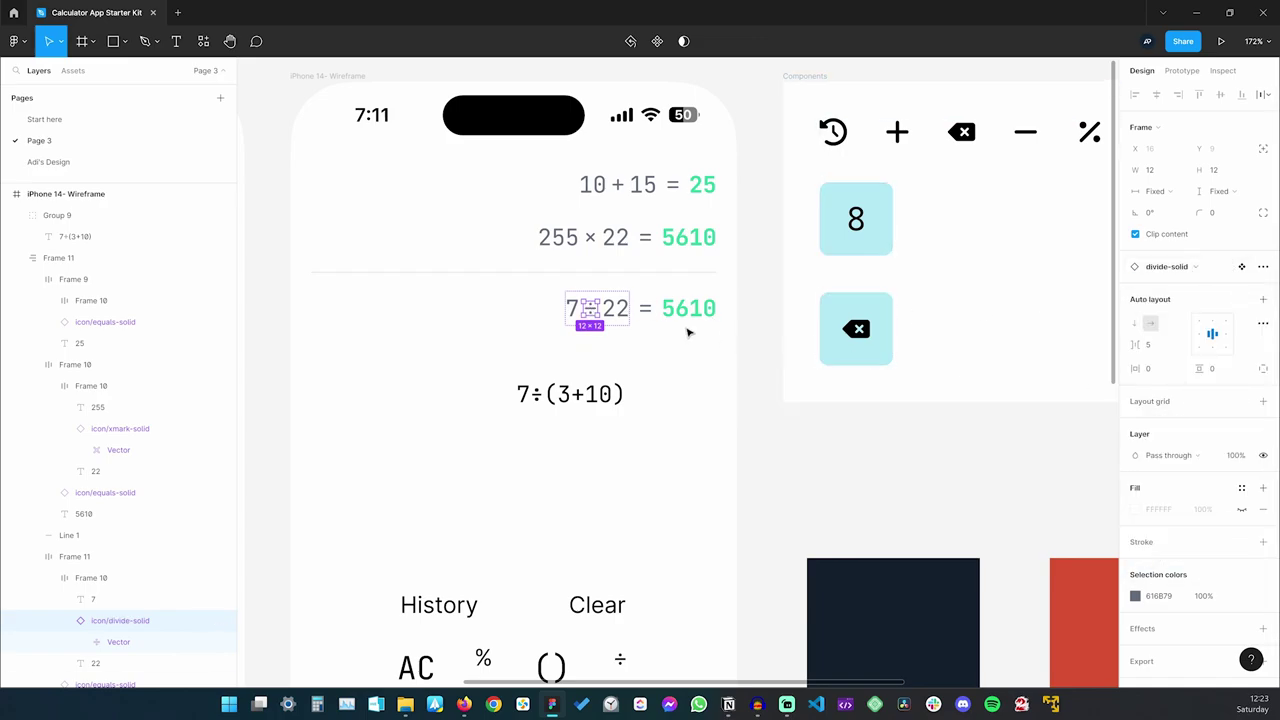
# Replace the duplicated row's 22 with "(3" and add a copy of that text reading "10)" after it
pyautogui.click(628, 314)
pyautogui.doubleClick(622, 314)
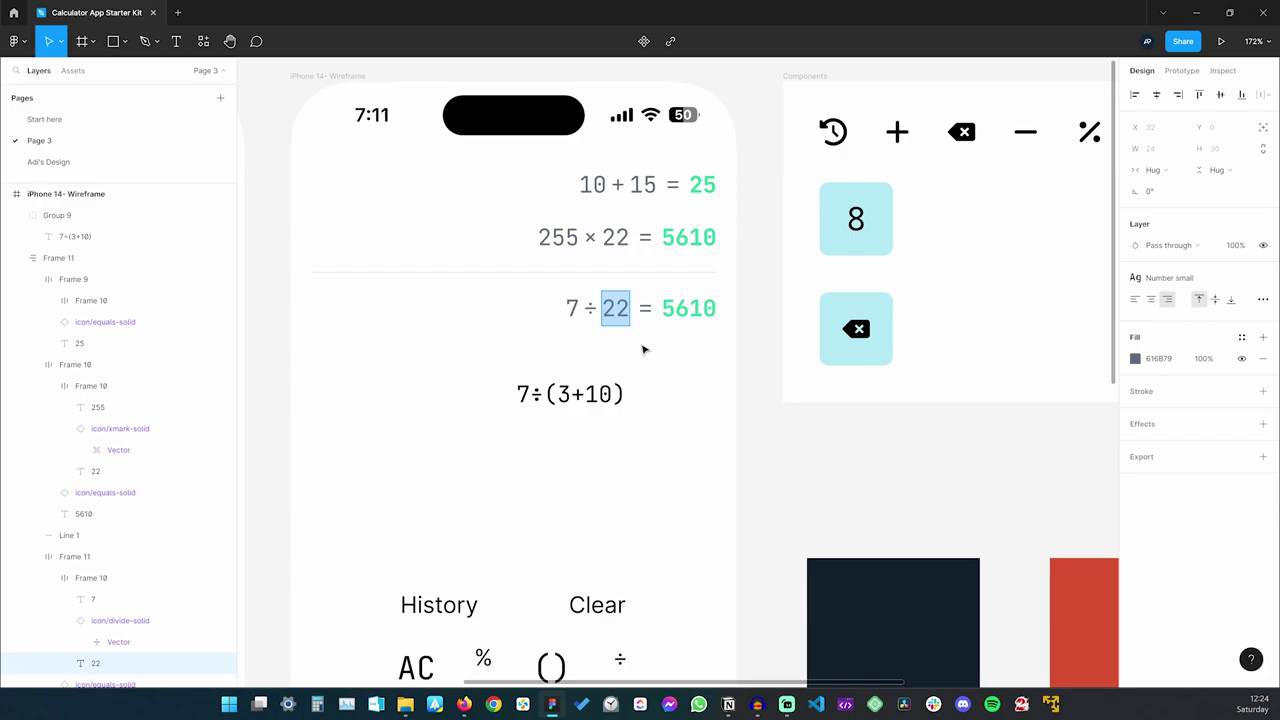
pyautogui.write('(3')
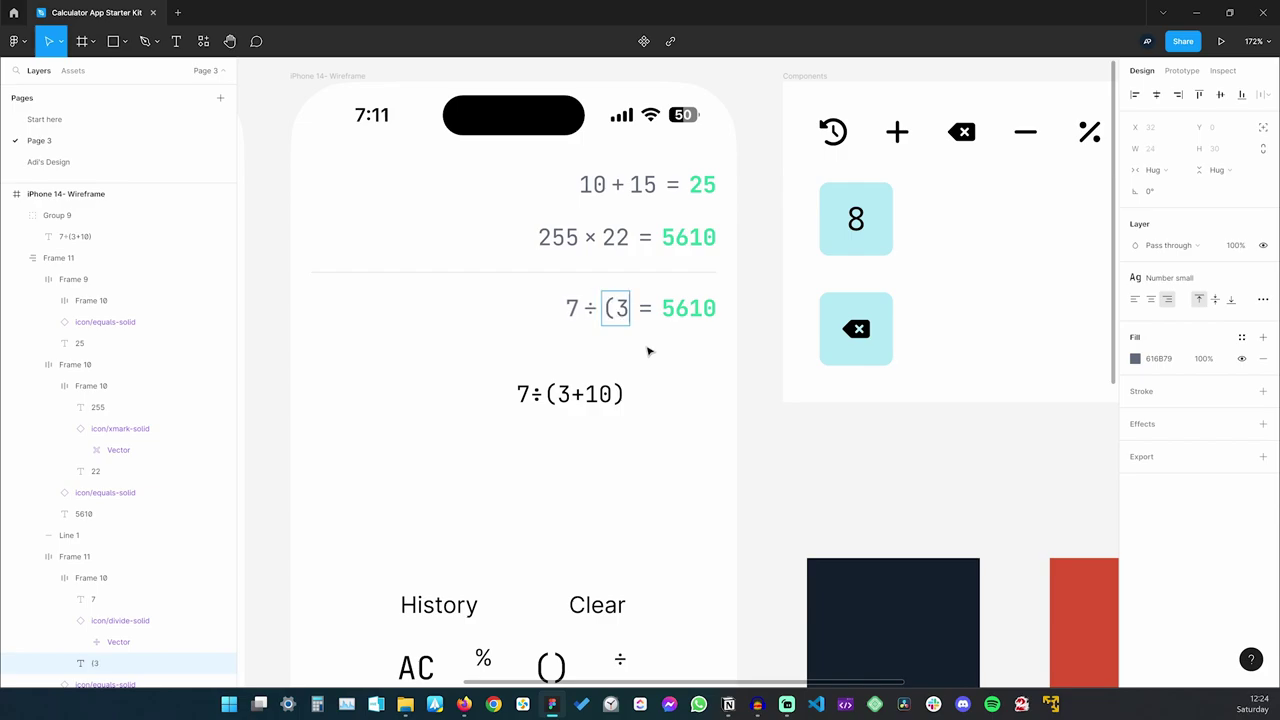
pyautogui.hotkey('ctrl', 'd')
pyautogui.write('10)')
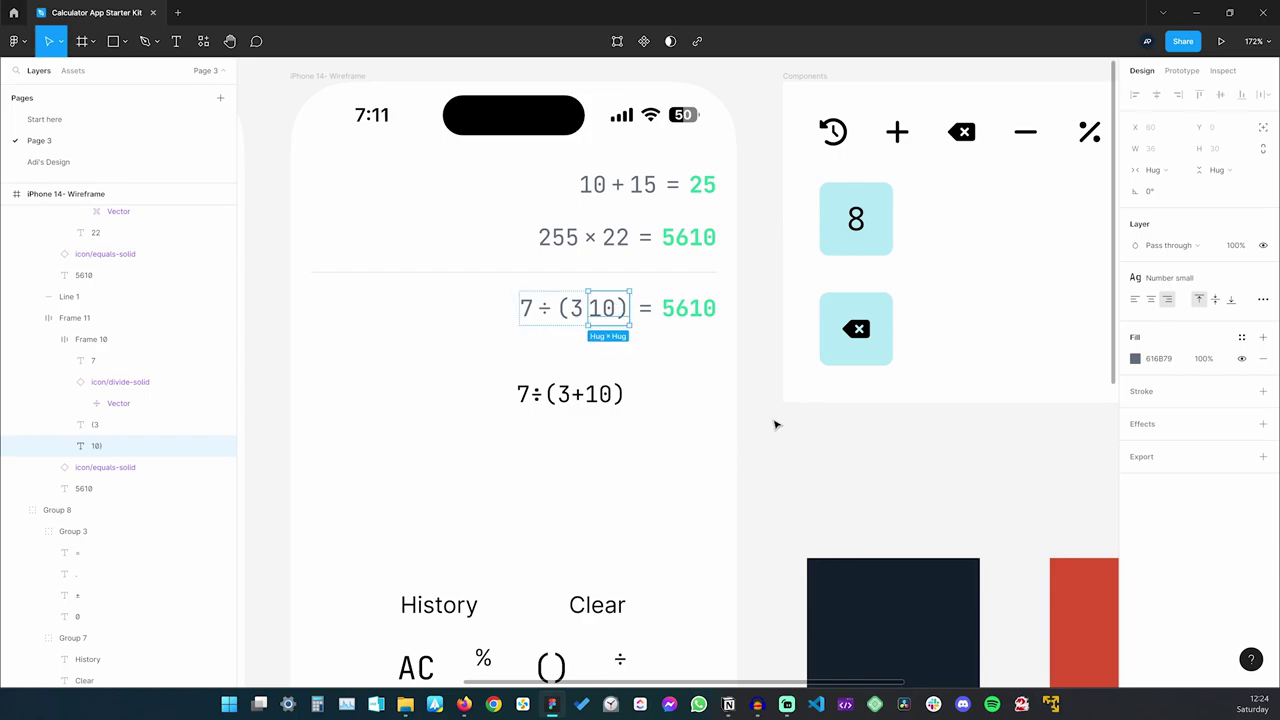
# Duplicate the divide icon, place the copy between "(3" and "10)", and swap it for plus-solid
pyautogui.click(543, 309)
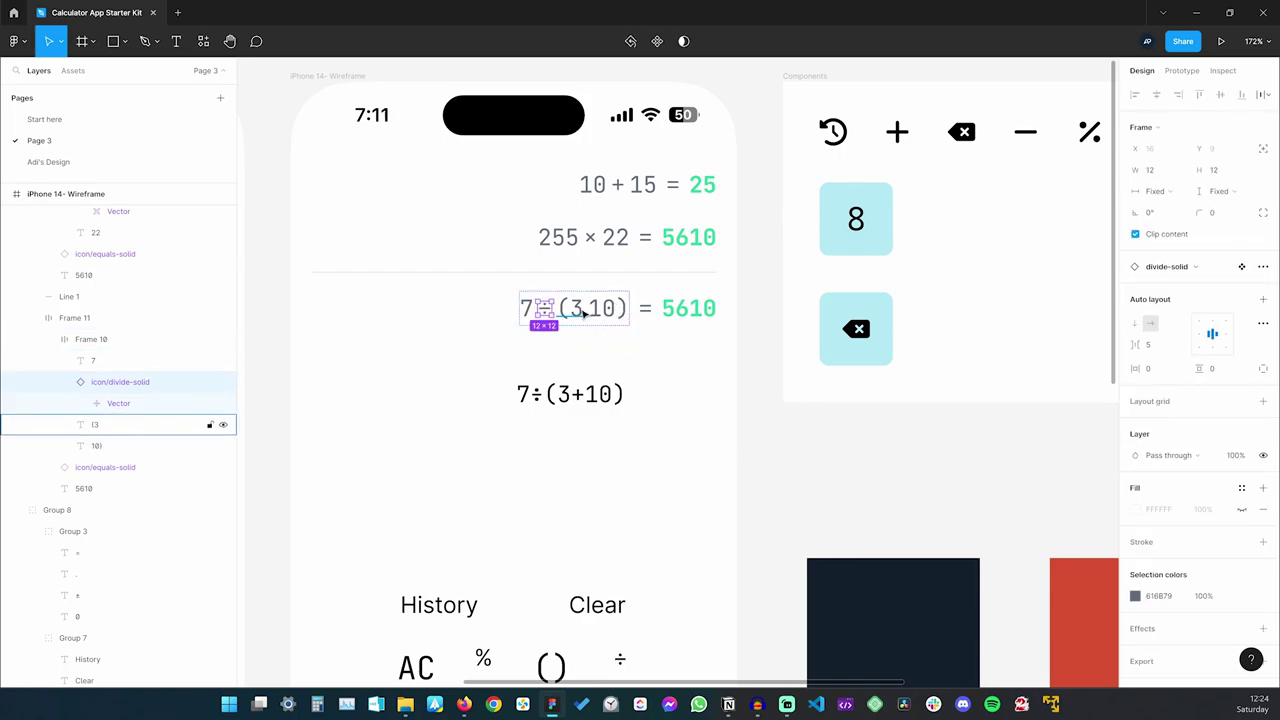
pyautogui.hotkey('ctrl', 'd')
pyautogui.press('Right')
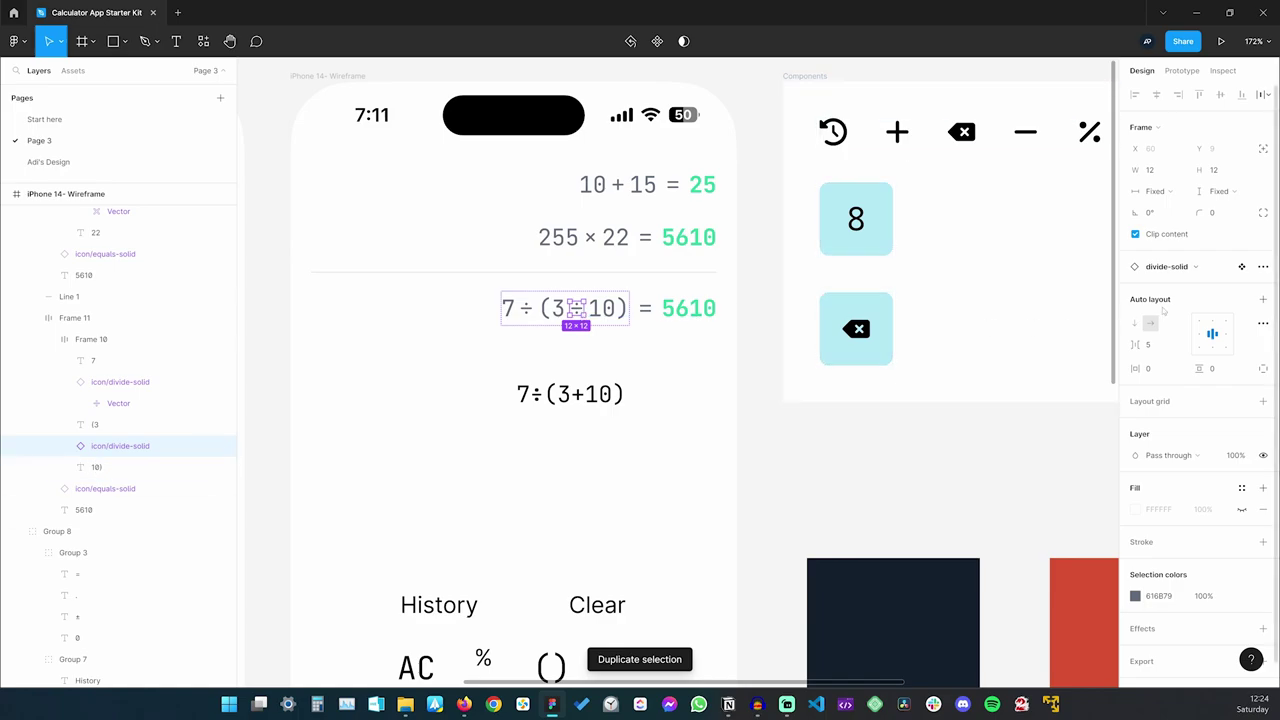
pyautogui.click(1204, 266)
pyautogui.click(1176, 519)
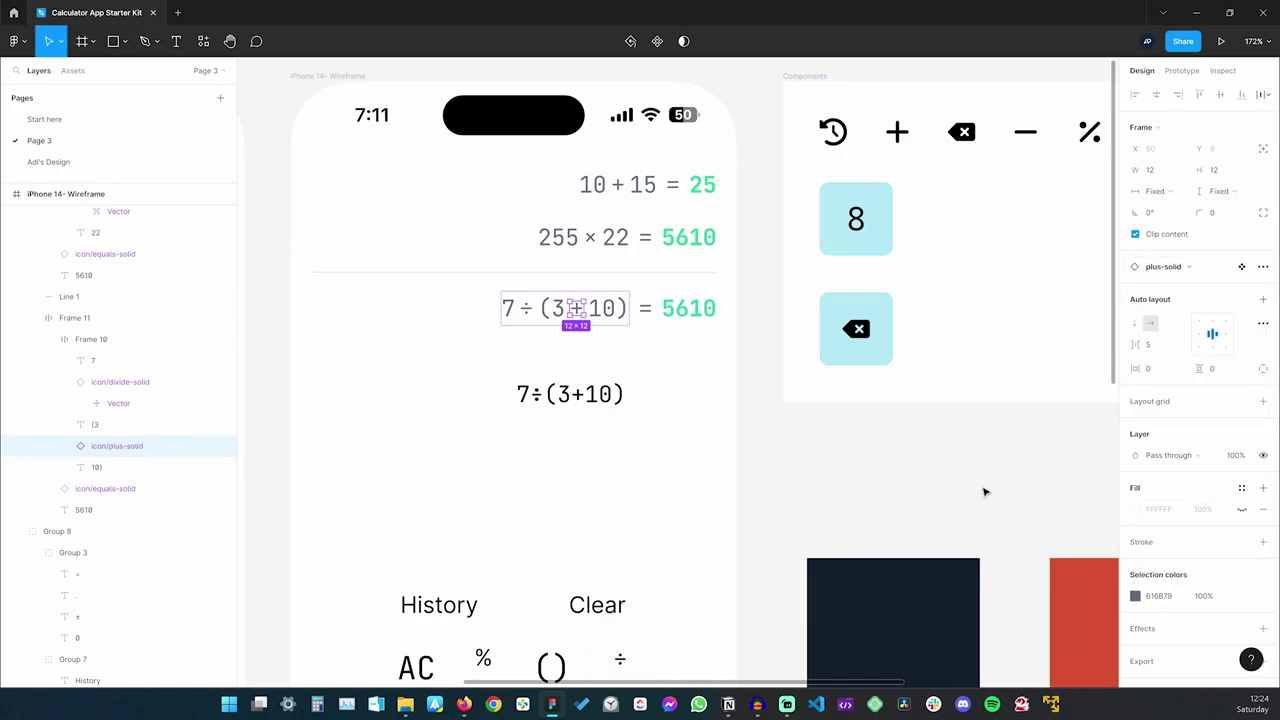
pyautogui.click(927, 498)
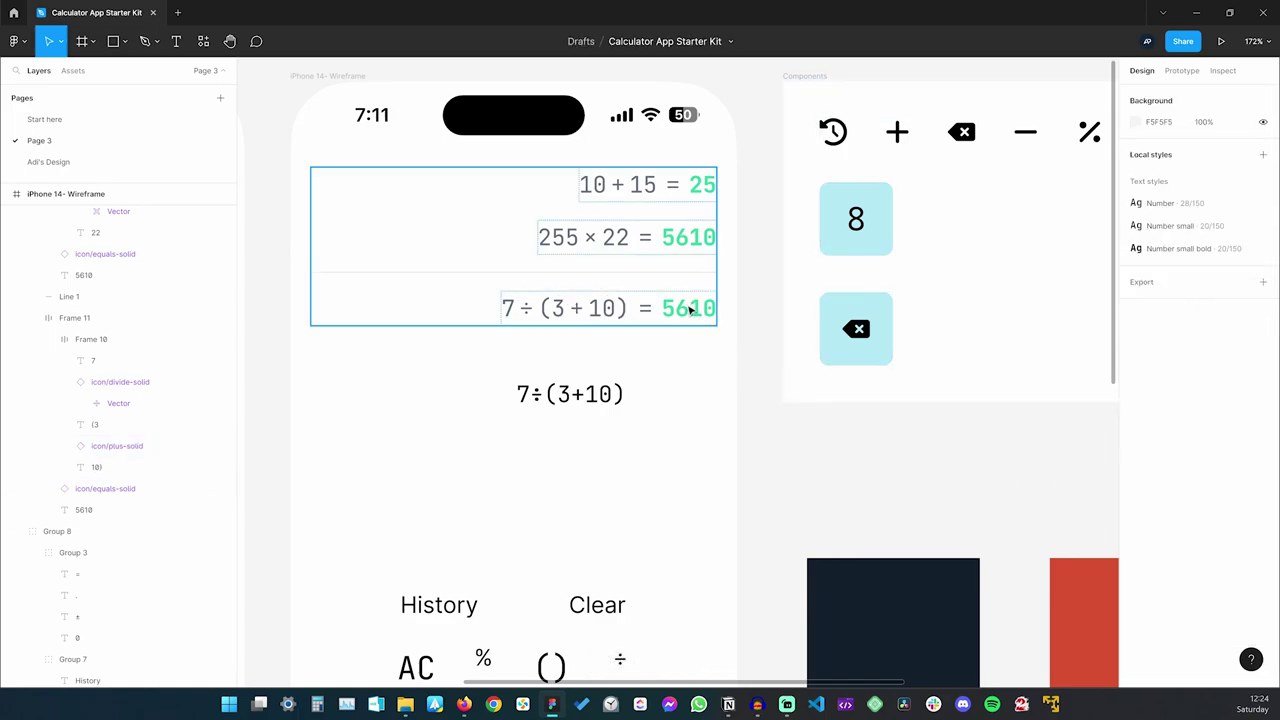
# Delete the equals icon and the 5610 result from the 7 ÷ (3 + 10) row and select that row
pyautogui.keyDown('ctrl'); pyautogui.click(645, 308); pyautogui.keyUp('ctrl')
pyautogui.click(681, 314)
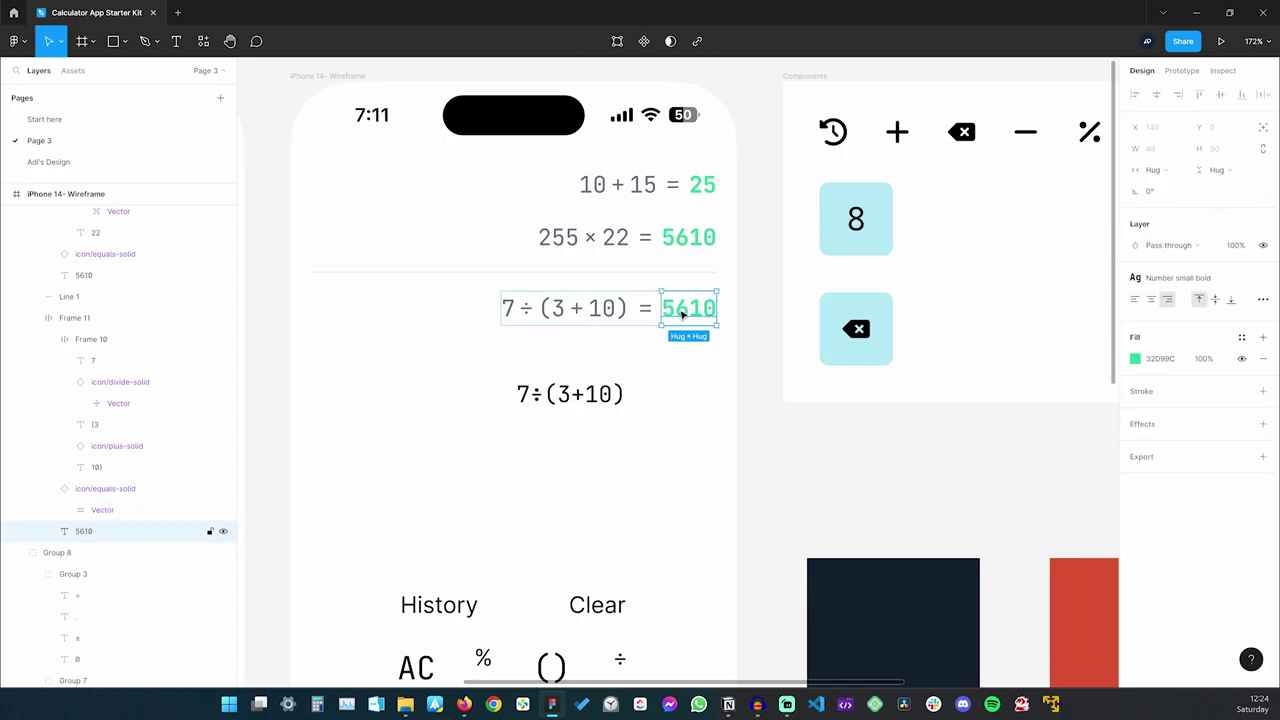
pyautogui.keyDown('shift'); pyautogui.click(645, 308); pyautogui.keyUp('shift')
pyautogui.press('Delete')
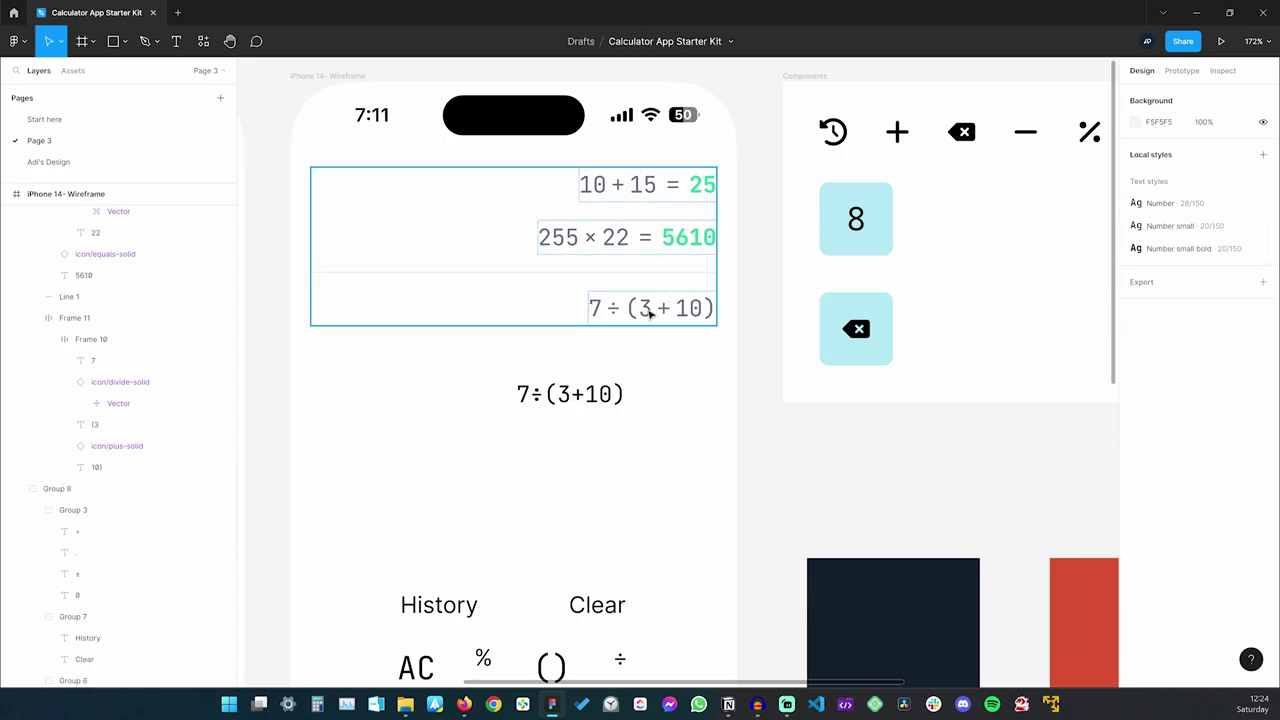
pyautogui.click(648, 313)
pyautogui.click(648, 313)
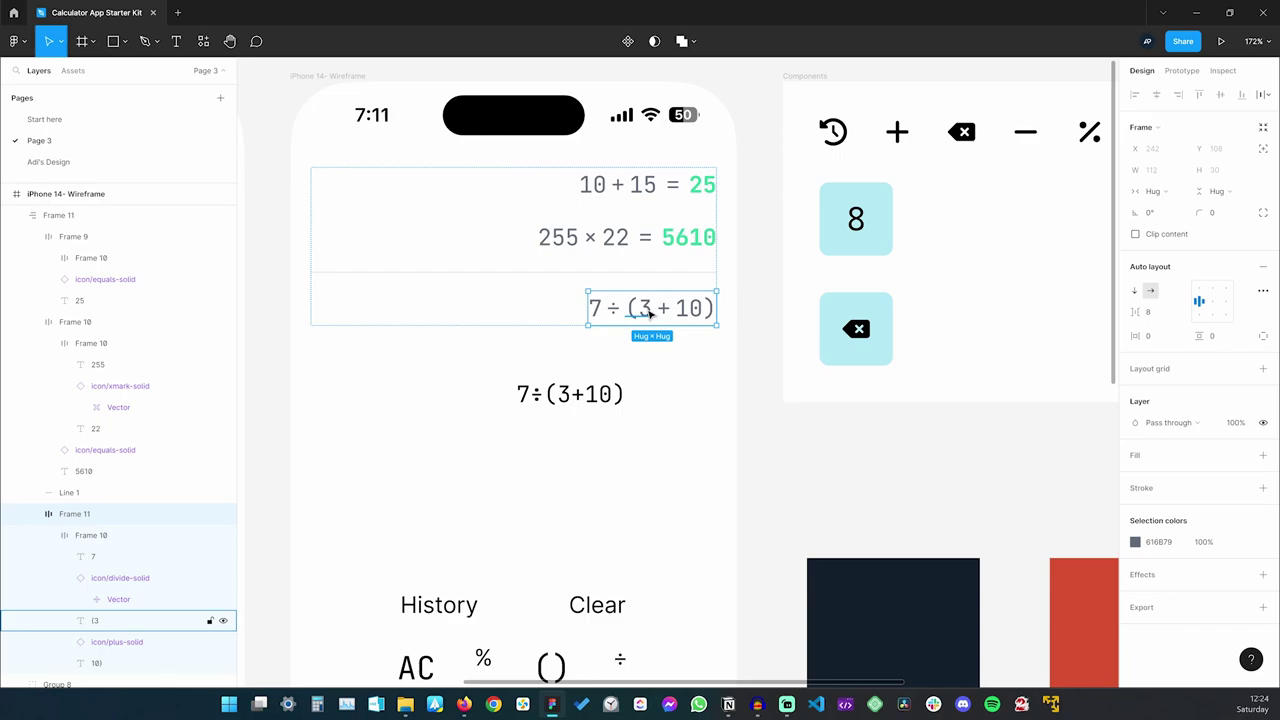
# Ungroup the outer frame of the 7 ÷ (3 + 10) row and delete the old plain-text expression below it
pyautogui.hotkey('ctrl', 'shift', 'g')
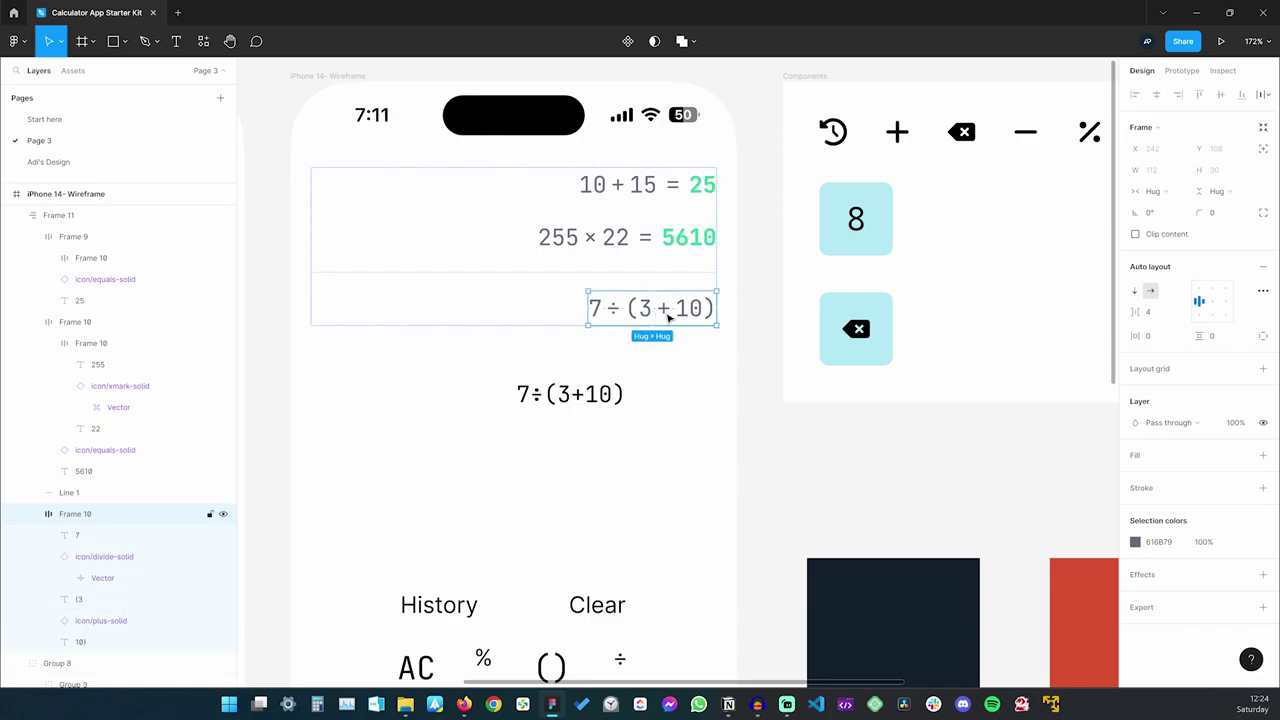
pyautogui.click(603, 387)
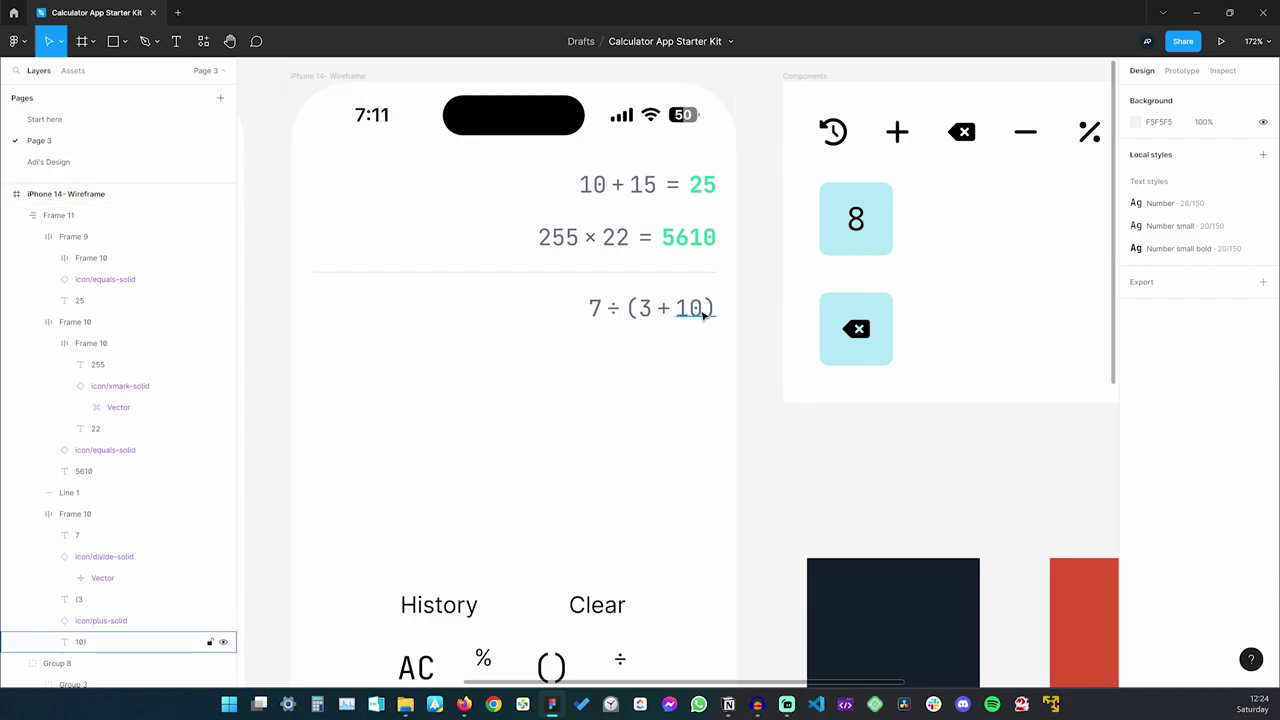
pyautogui.scroll(-5, 700, 354)
pyautogui.scroll(5, 700, 354)
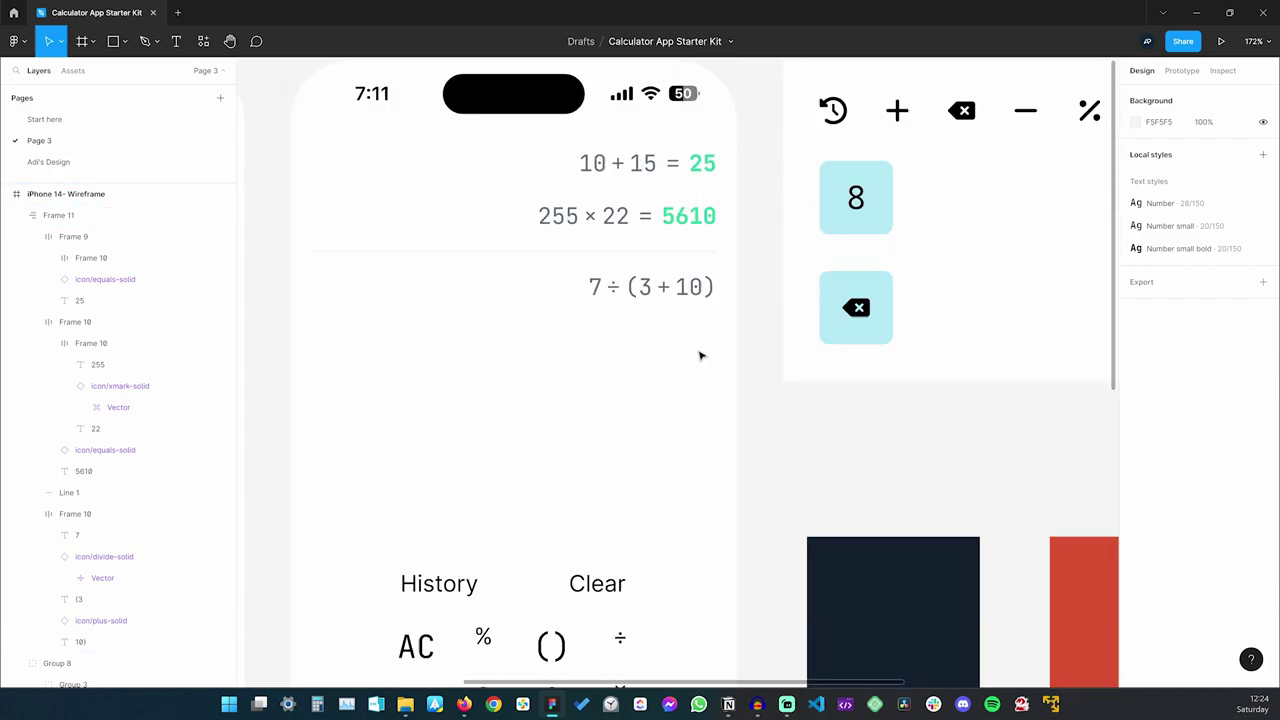
# Apply the Number text style to the "7", "(3" and "10)" texts of the current expression
pyautogui.click(593, 287)
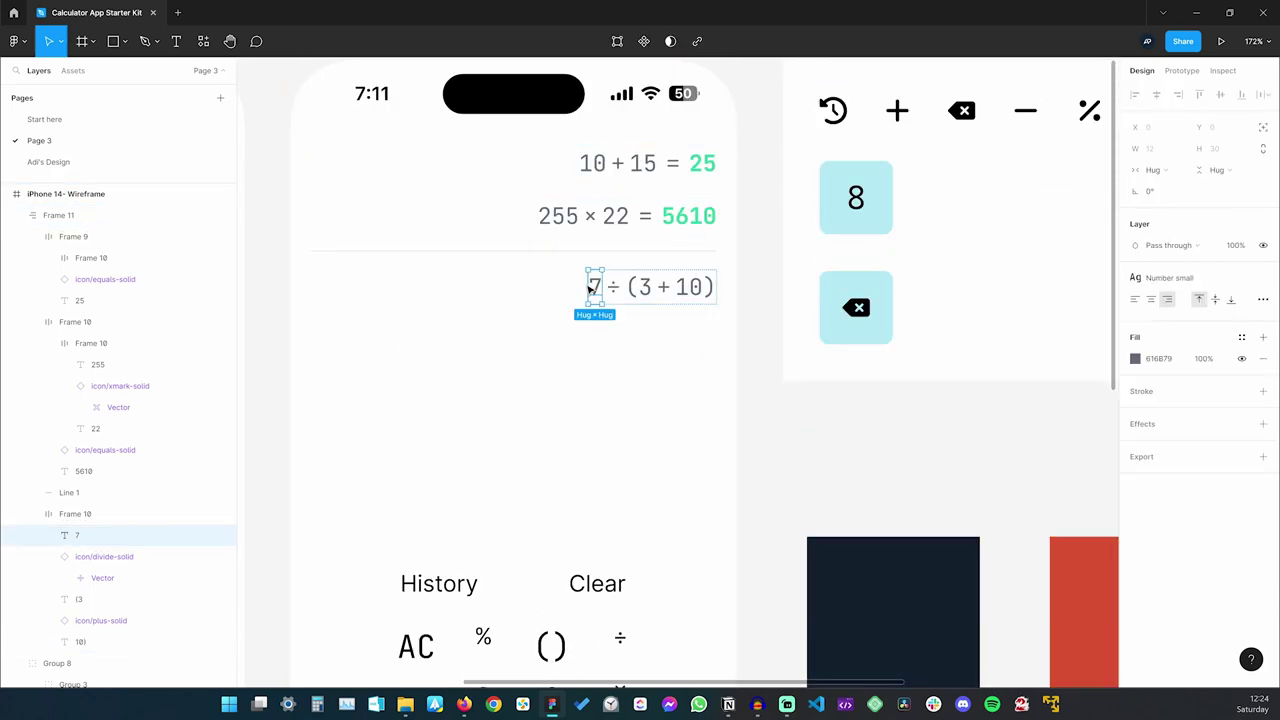
pyautogui.keyDown('shift'); pyautogui.click(638, 291); pyautogui.keyUp('shift')
pyautogui.keyDown('shift'); pyautogui.click(688, 289); pyautogui.keyUp('shift')
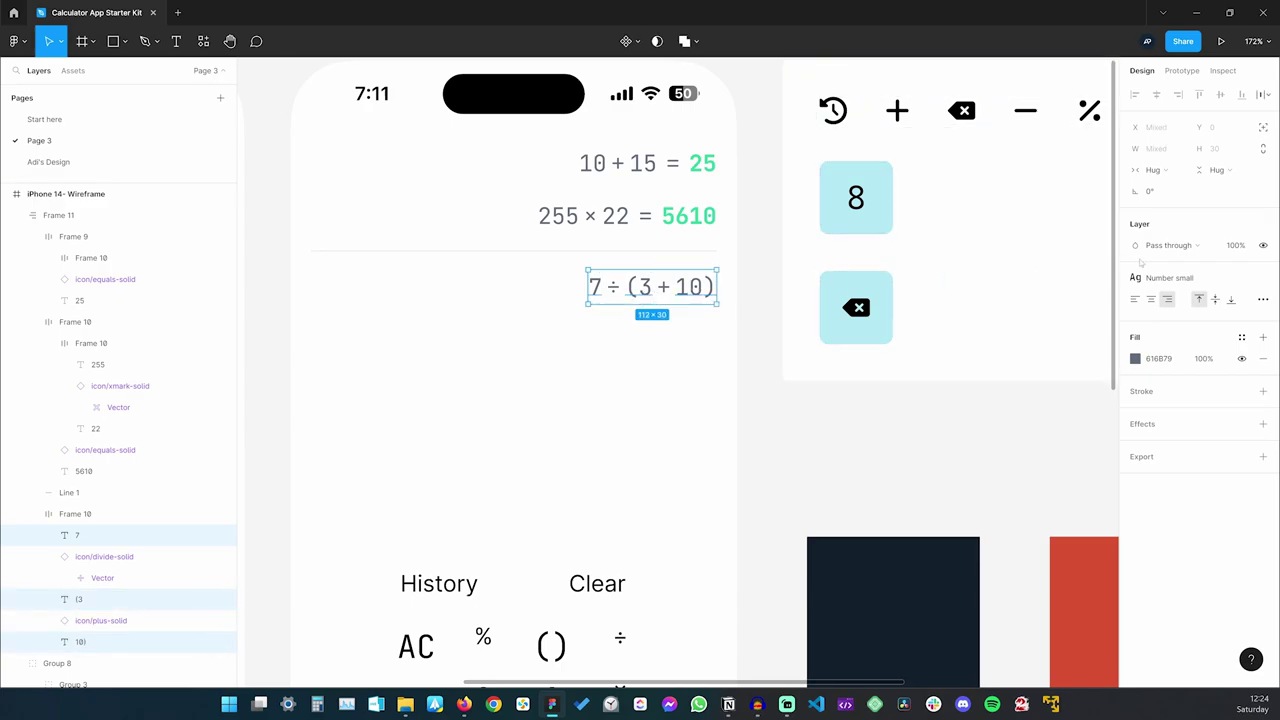
pyautogui.click(1216, 277)
# Copy the colour 1D2C40 from the dark blue swatch and apply it to the 7 ÷ (3 + 10) expression
pyautogui.click(1195, 358)
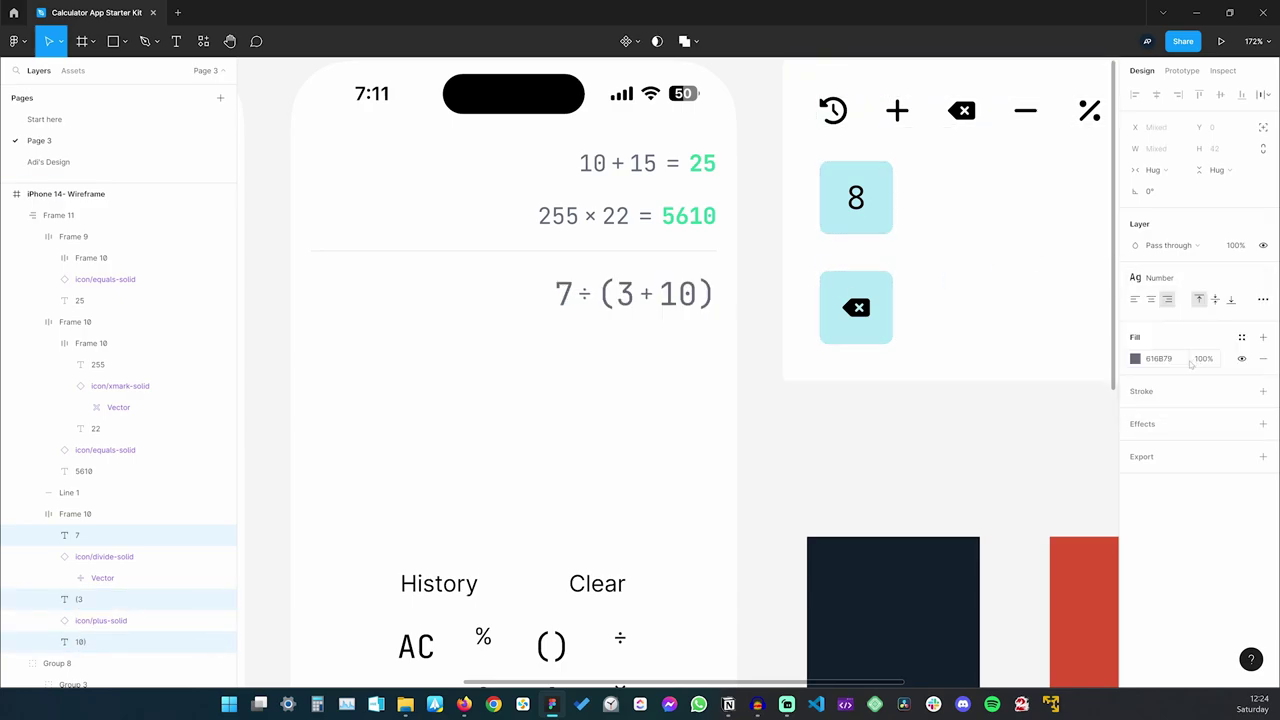
pyautogui.scroll(-5, 945, 420)
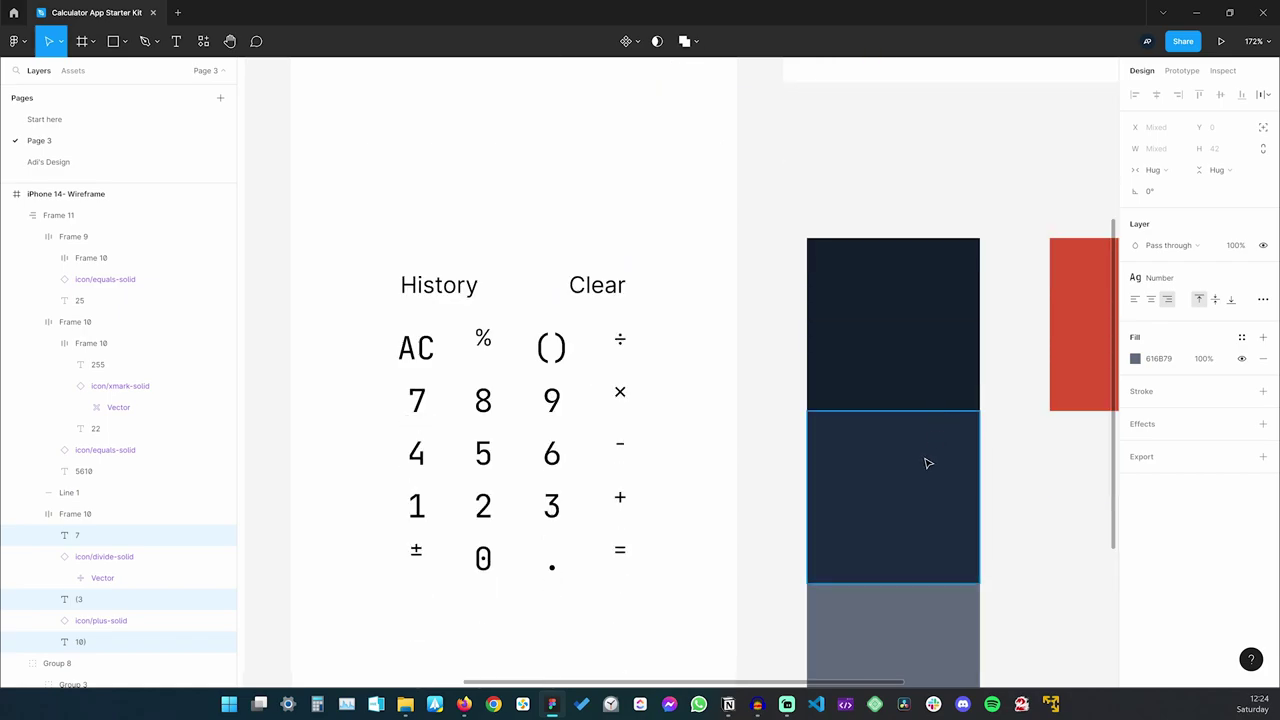
pyautogui.click(930, 465)
pyautogui.scroll(5, 786, 290)
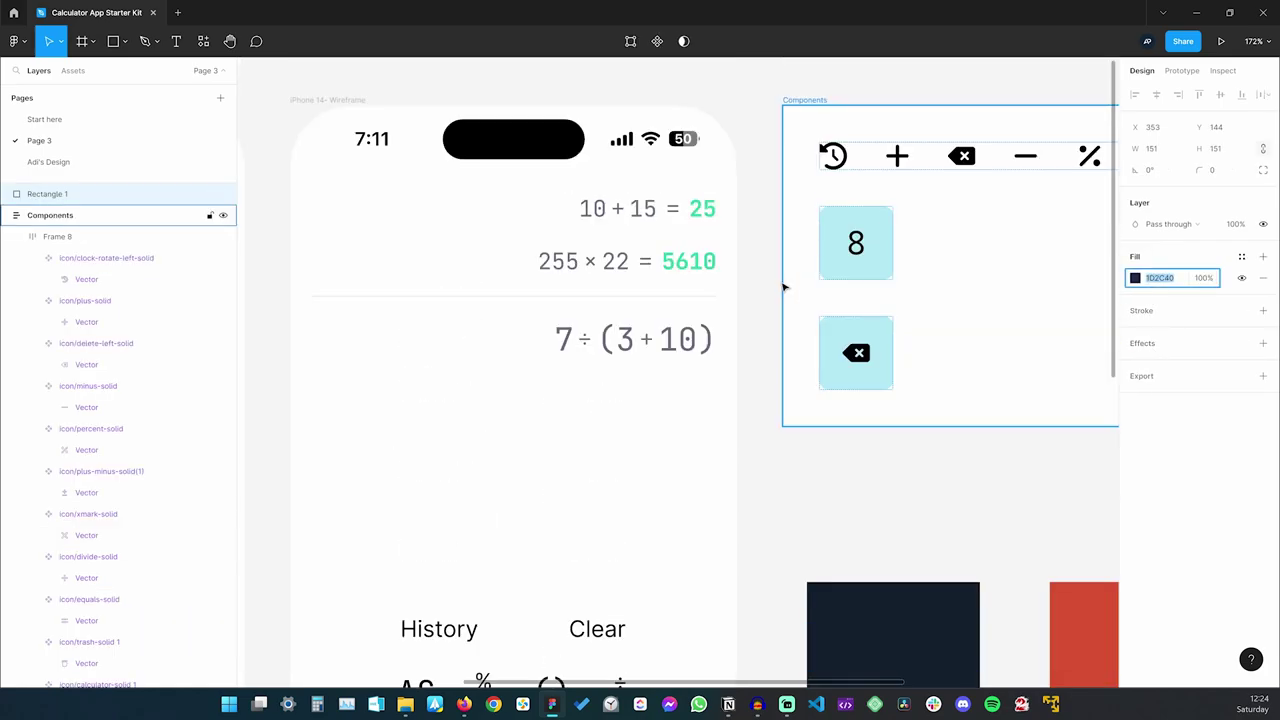
pyautogui.click(875, 509)
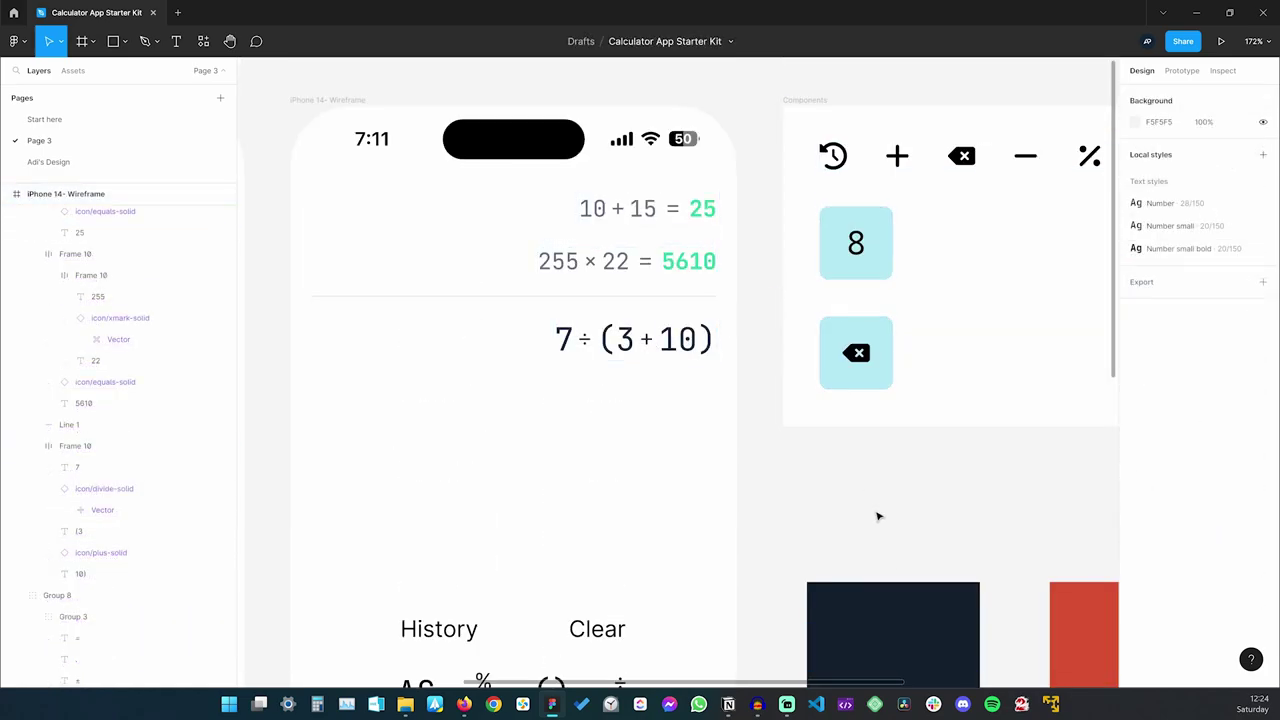
# Copy the grey 616B79 from the 255 × 22 row and apply it to the current expression's divide and plus icons
pyautogui.click(650, 341)
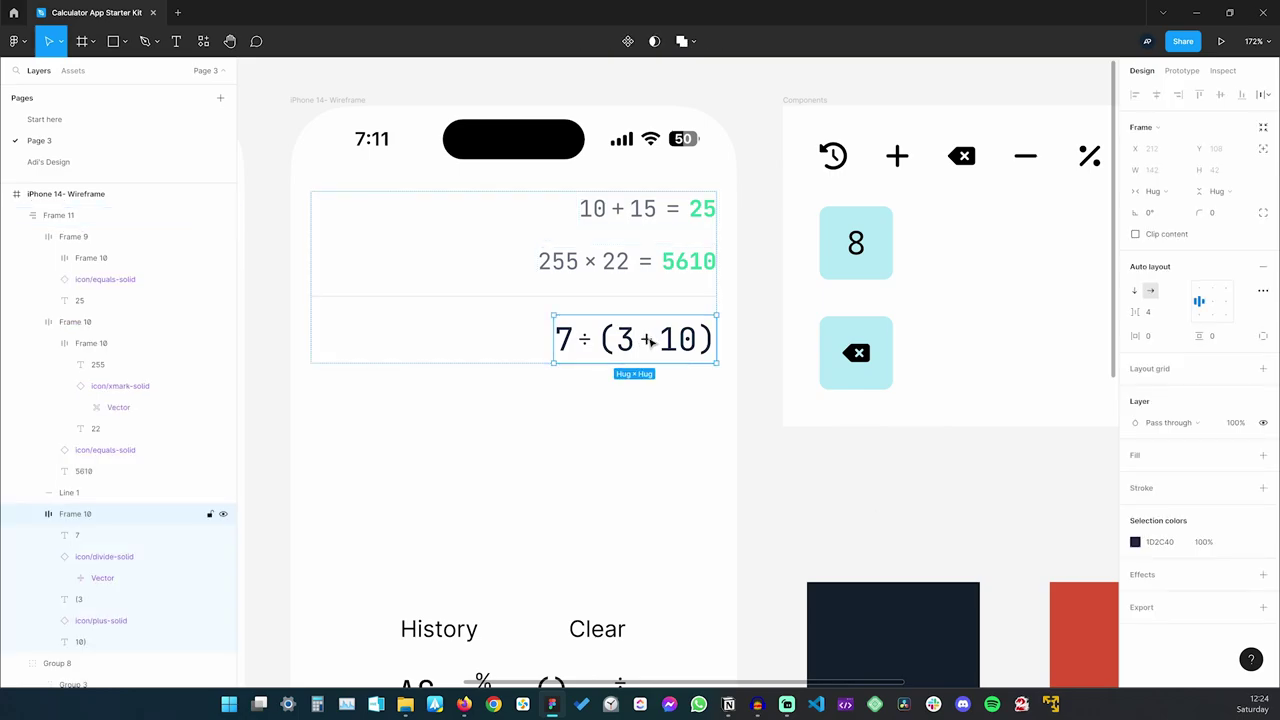
pyautogui.doubleClick(648, 342)
pyautogui.click(586, 342)
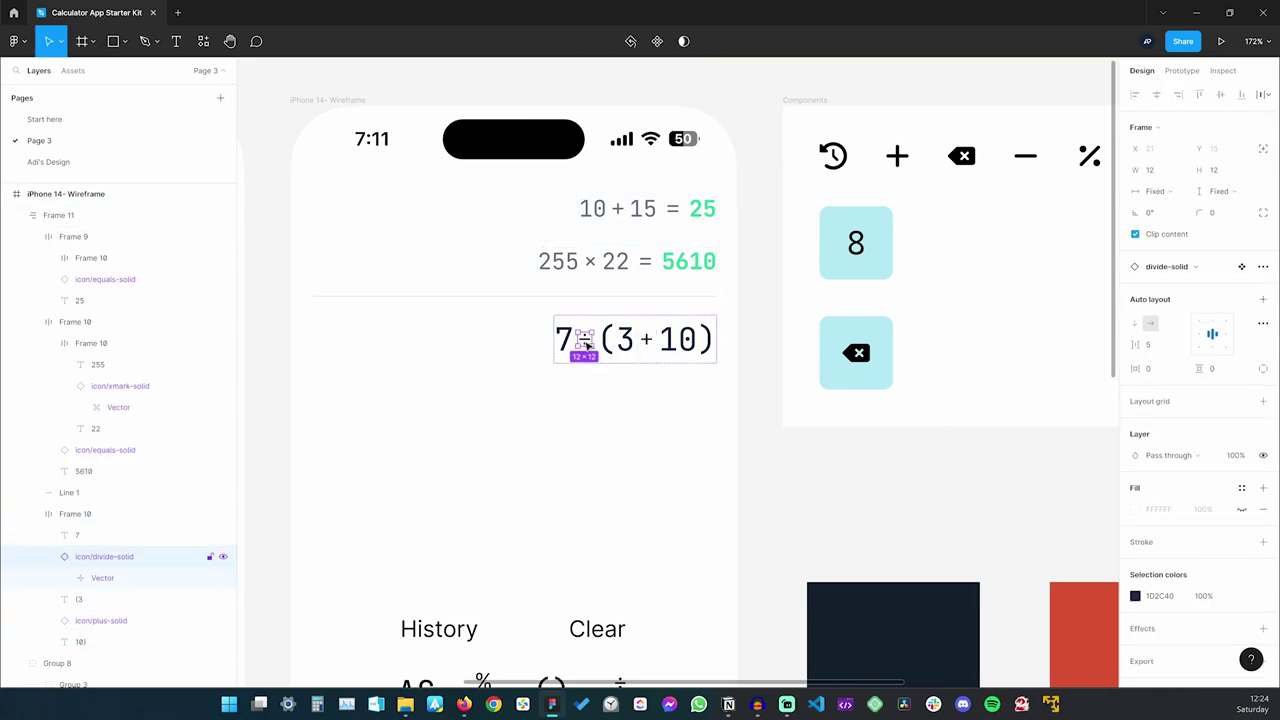
pyautogui.click(589, 263)
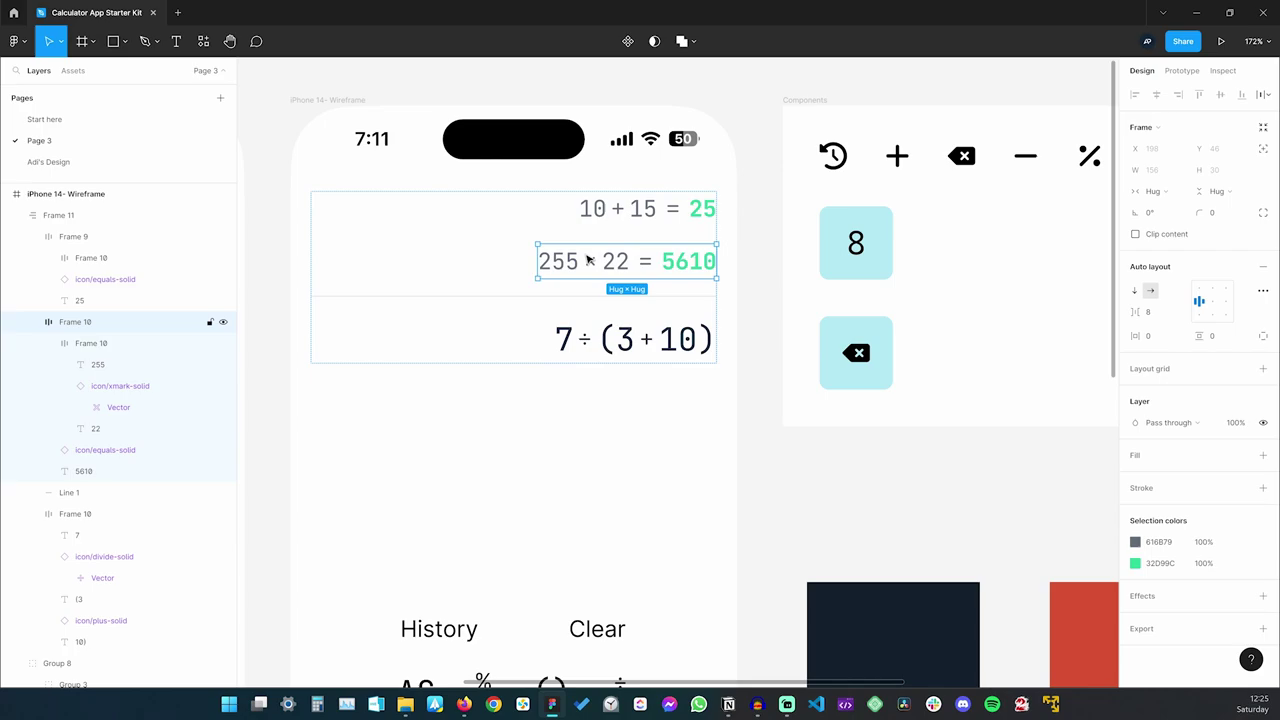
pyautogui.click(1172, 542)
pyautogui.click(648, 350)
pyautogui.click(588, 342)
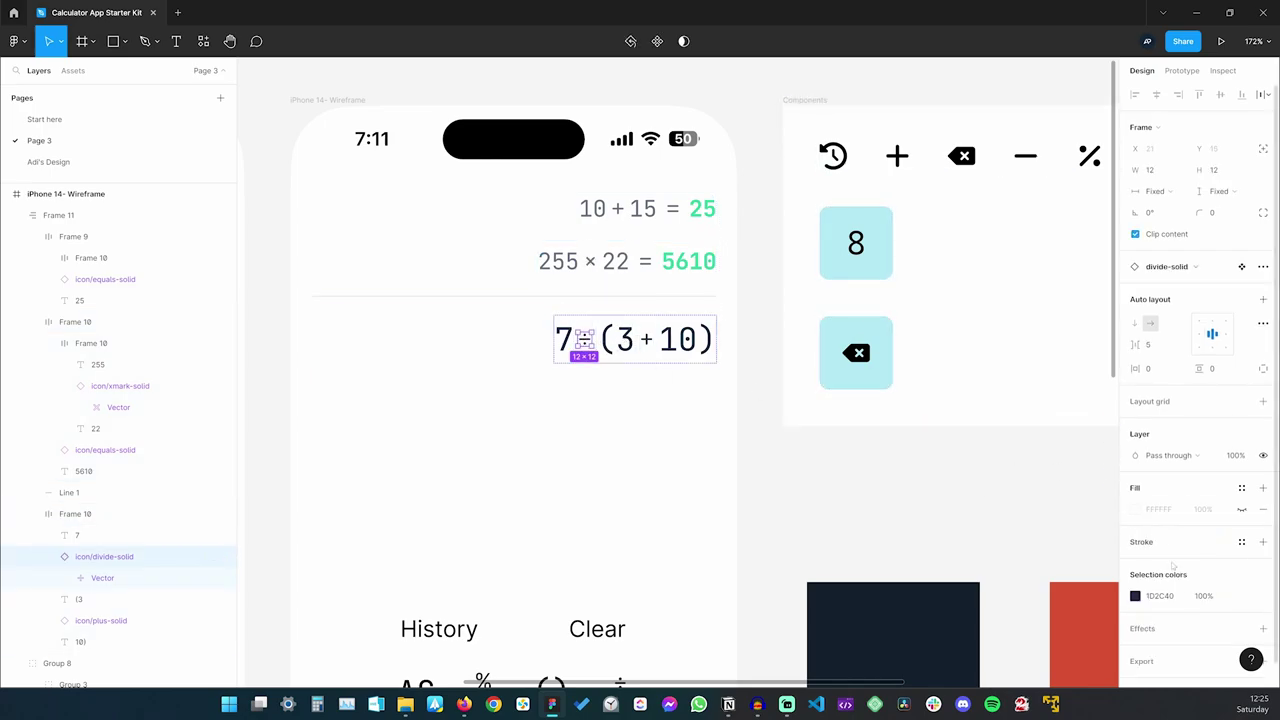
pyautogui.click(100, 620)
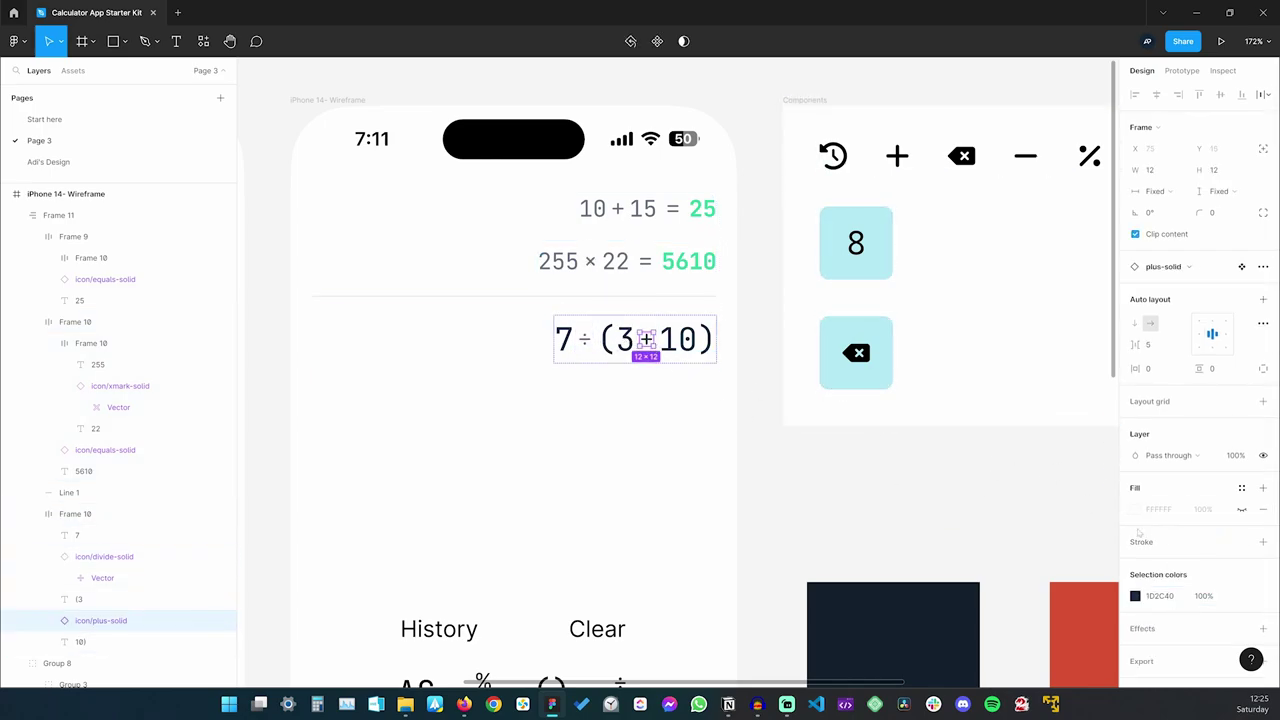
pyautogui.click(795, 475)
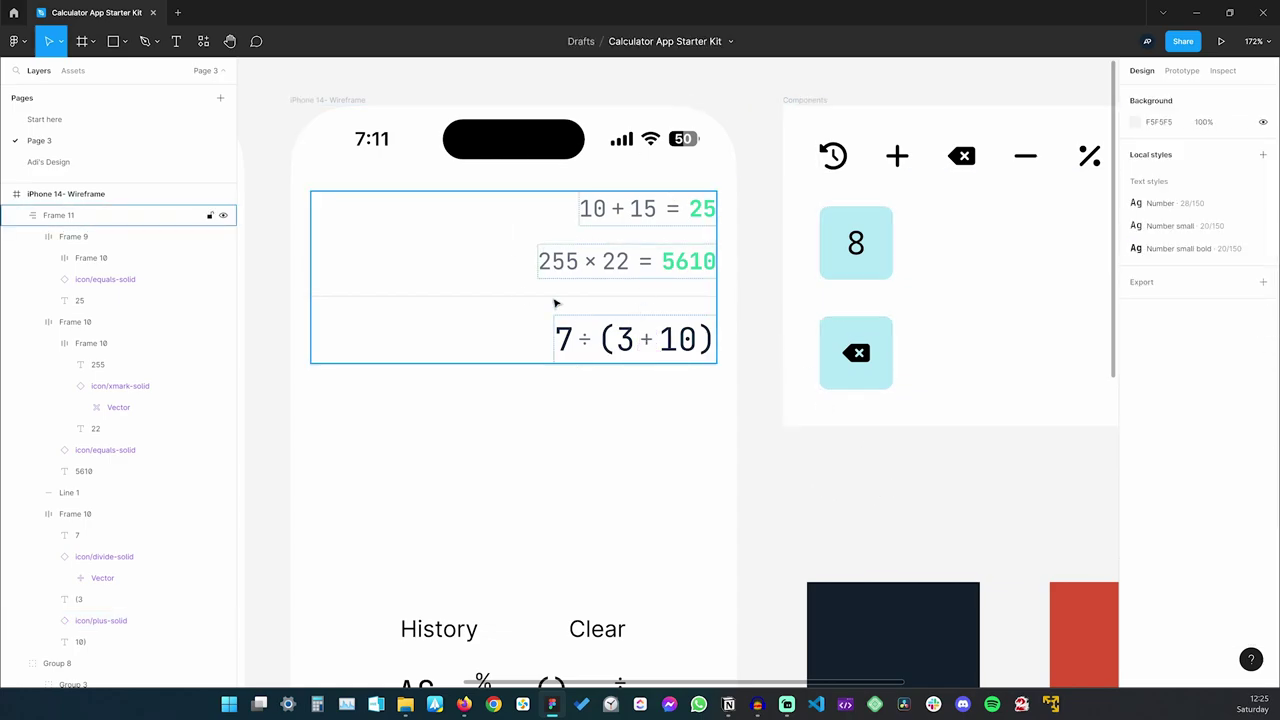
# Ungroup the keypad's outer group and move the History and Clear labels up, away from the keys
pyautogui.scroll(-5, 555, 303)
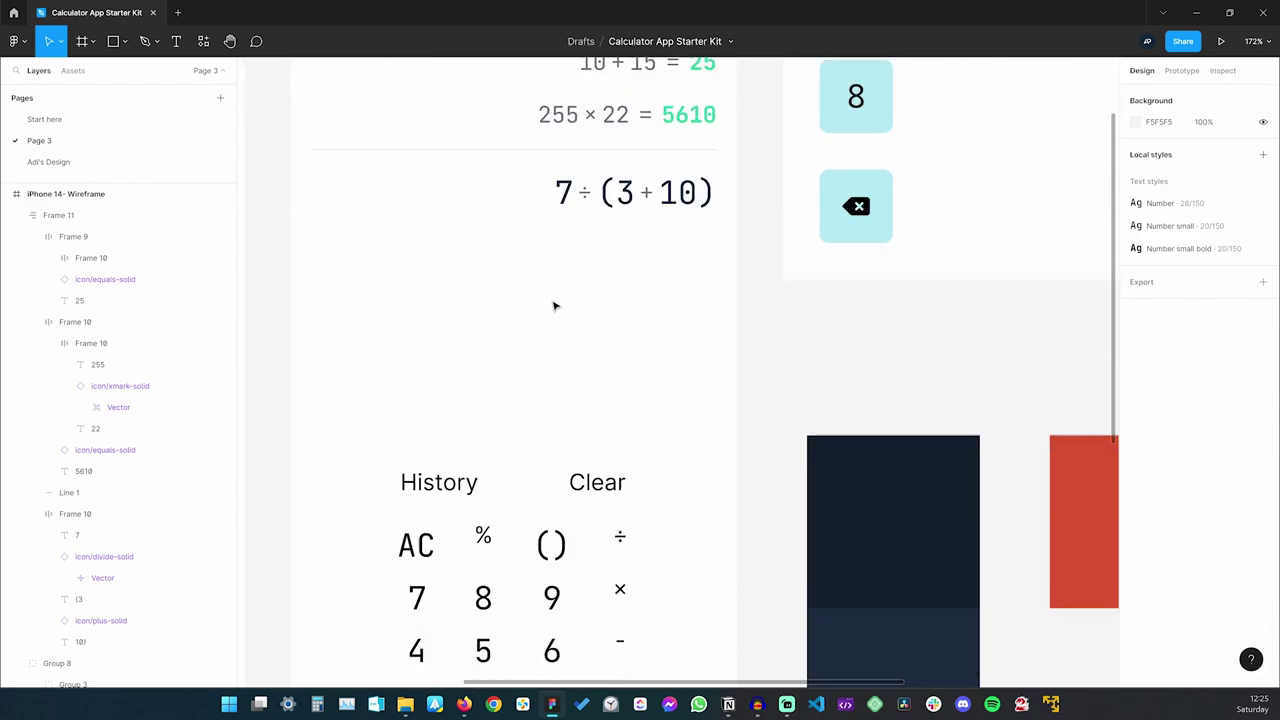
pyautogui.scroll(-8, 555, 304)
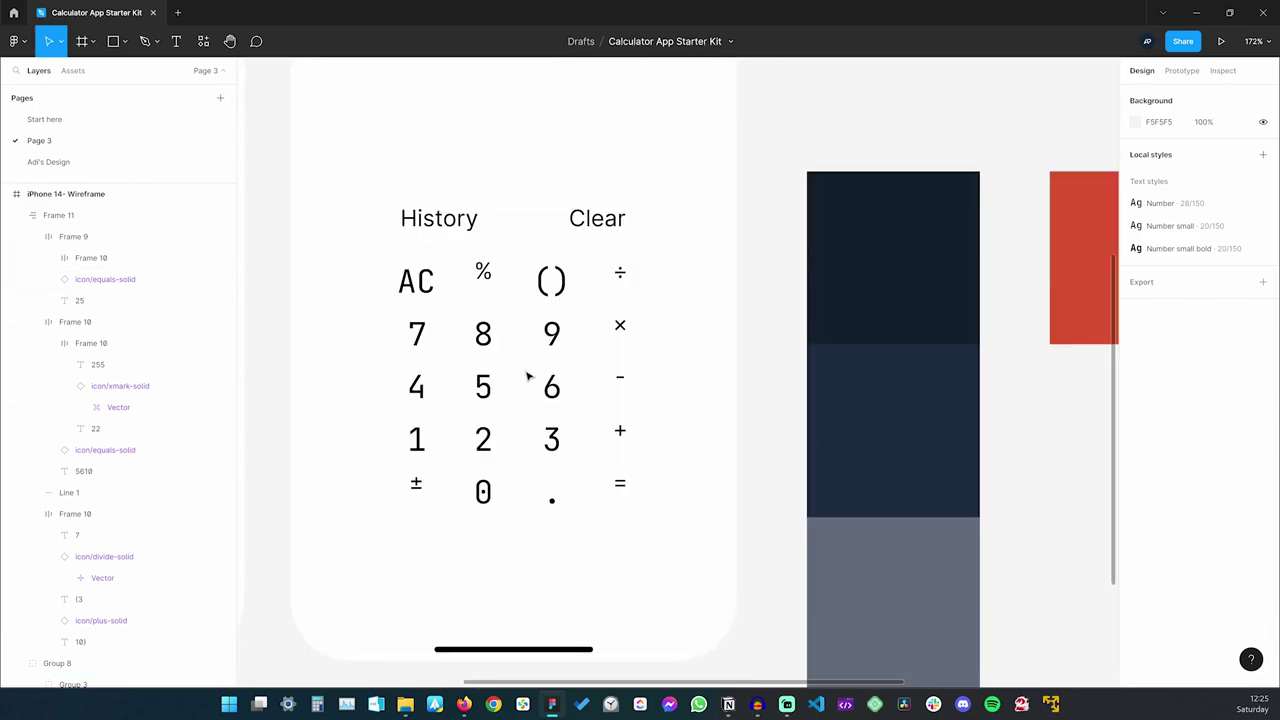
pyautogui.click(481, 277)
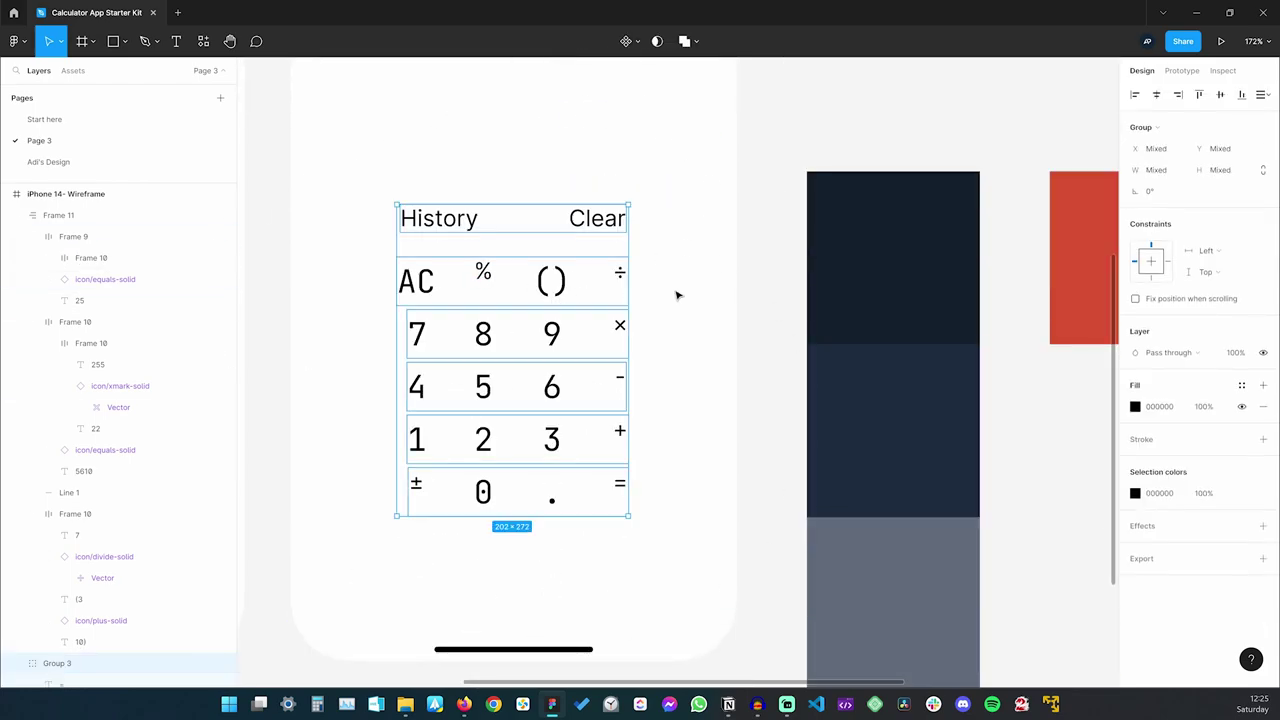
pyautogui.click(729, 277)
pyautogui.scroll(3, 729, 300)
pyautogui.hotkey('ctrl', 'z')
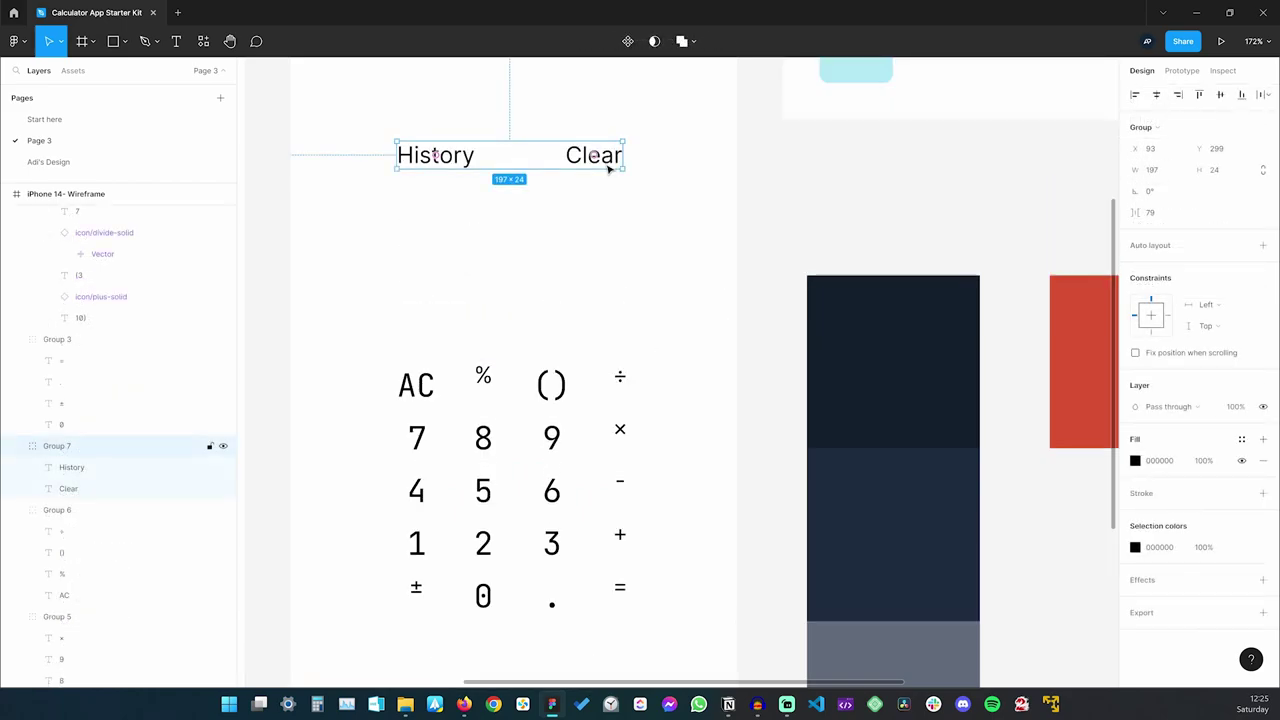
pyautogui.scroll(5, 523, 240)
pyautogui.scroll(-1, 593, 290)
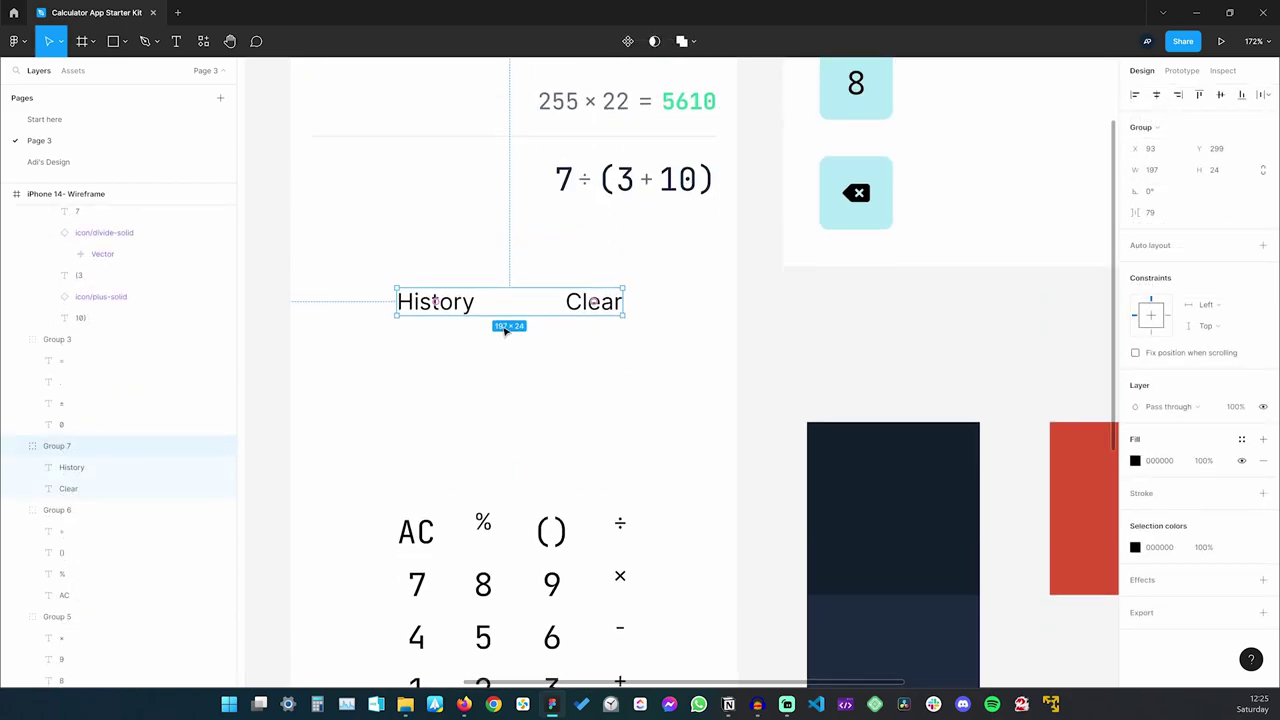
pyautogui.click(449, 331)
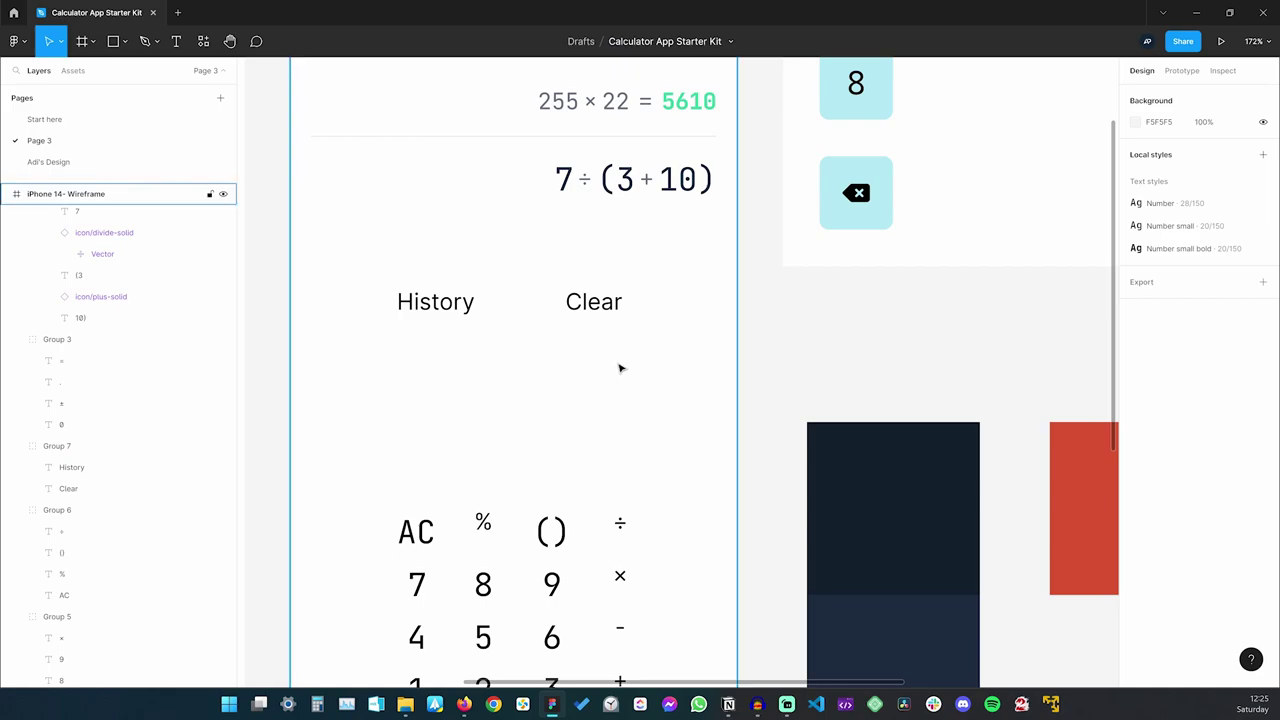
# Copy the clock-rotate-left icon from the Components frame and paste it into the wireframe below the History label
pyautogui.scroll(-2, 618, 368)
pyautogui.hscroll(2, 700, 340)
pyautogui.scroll(1, 729, 321)
pyautogui.hscroll(-1, 729, 321)
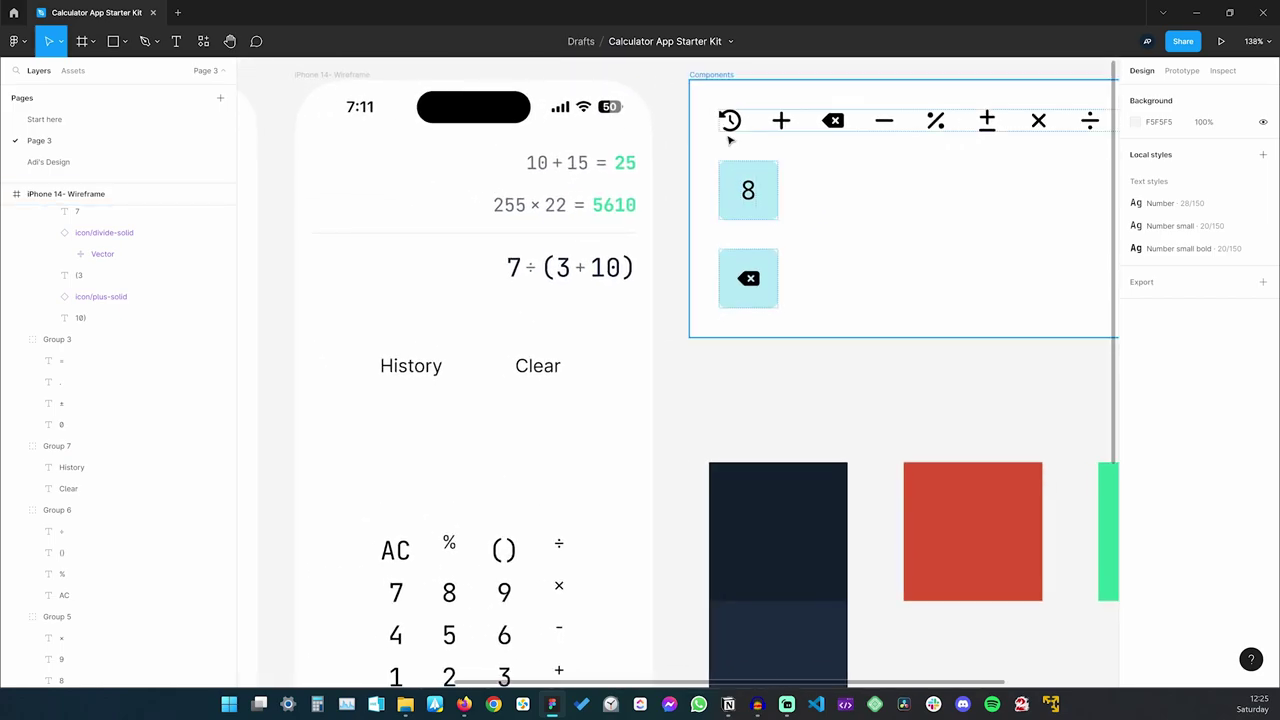
pyautogui.click(729, 125)
pyautogui.doubleClick(729, 121)
pyautogui.click(388, 440)
pyautogui.rightClick(388, 440)
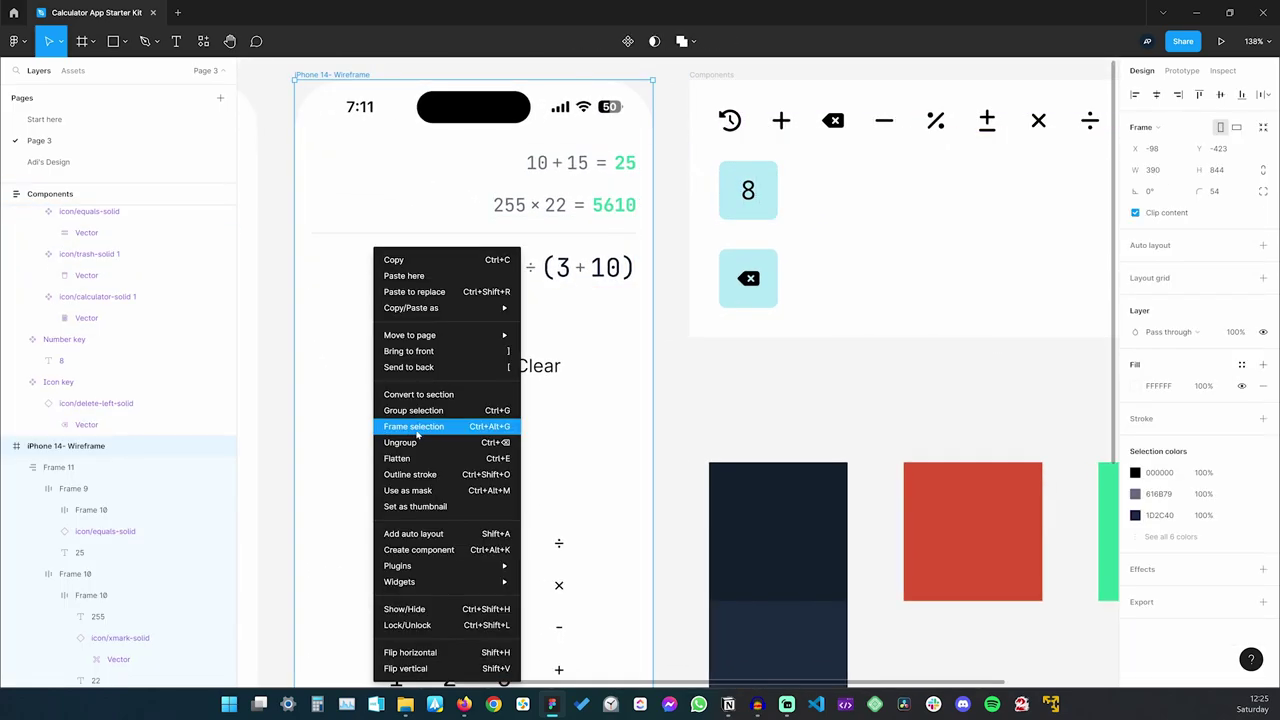
pyautogui.click(410, 276)
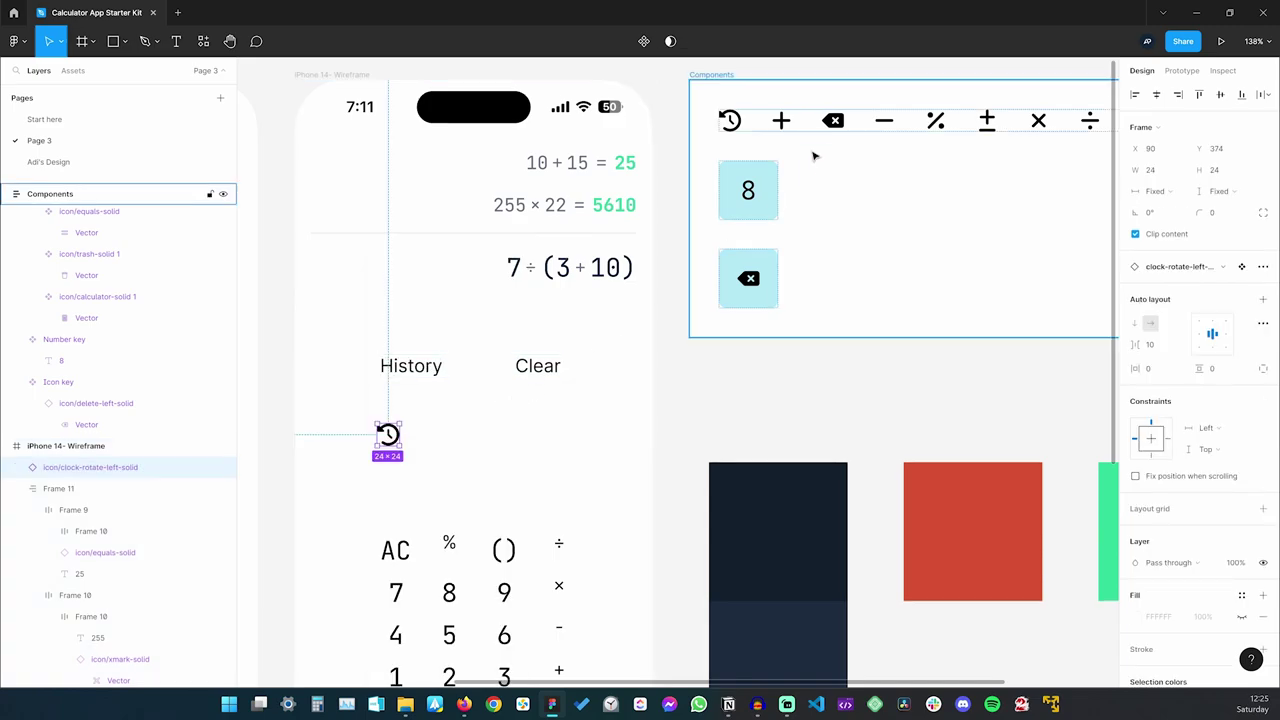
# Paste a copy of the delete-left component icon beside the clock icon and delete the History and Clear labels
pyautogui.click(983, 132)
pyautogui.doubleClick(833, 121)
pyautogui.click(532, 437)
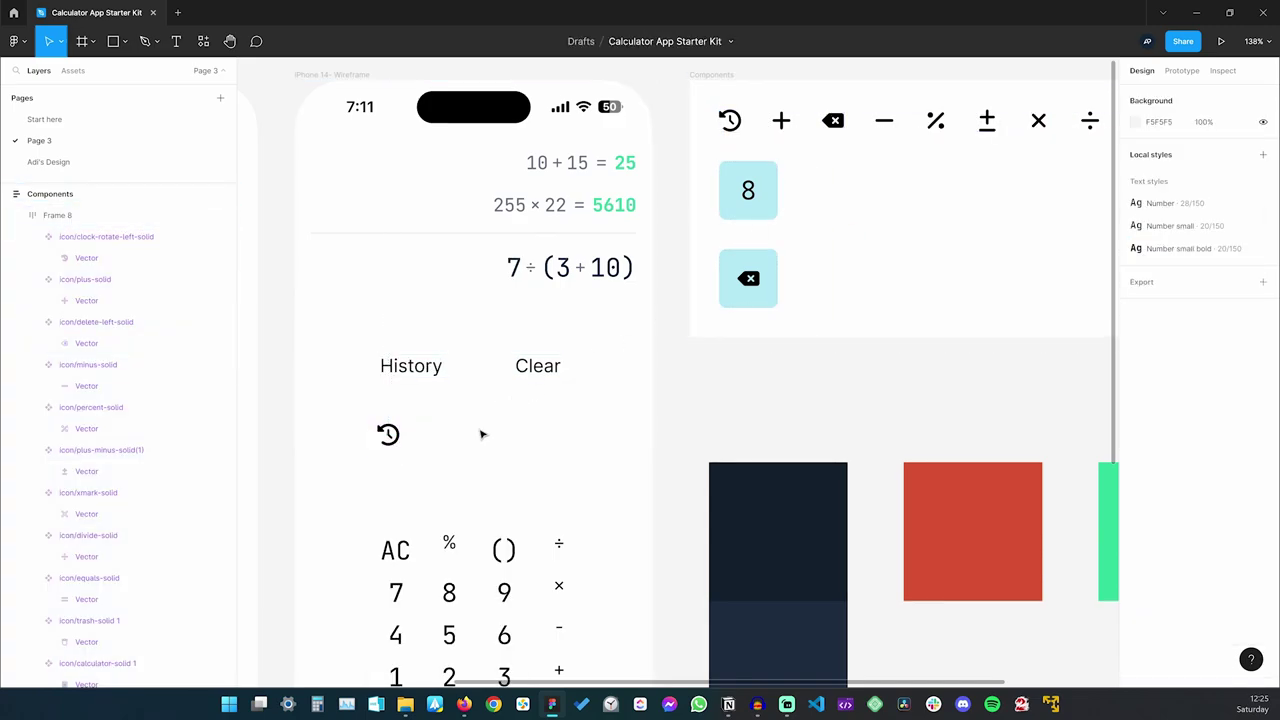
pyautogui.rightClick(480, 434)
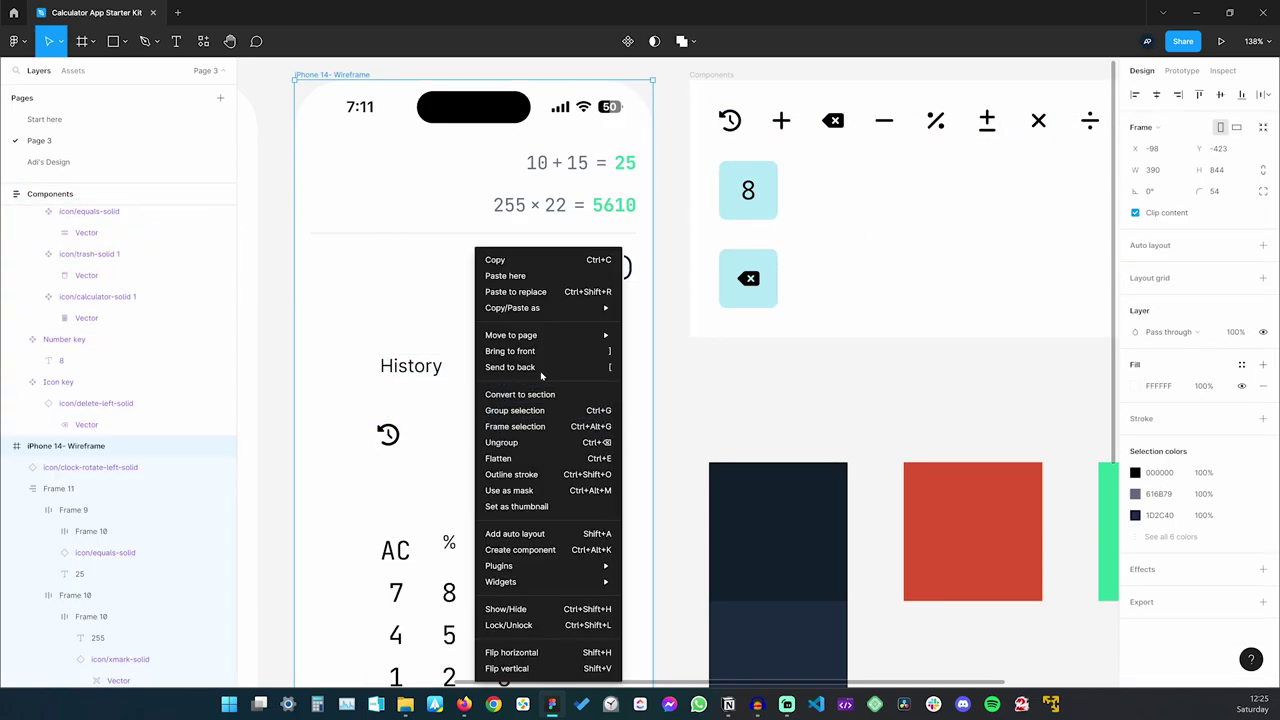
pyautogui.click(544, 274)
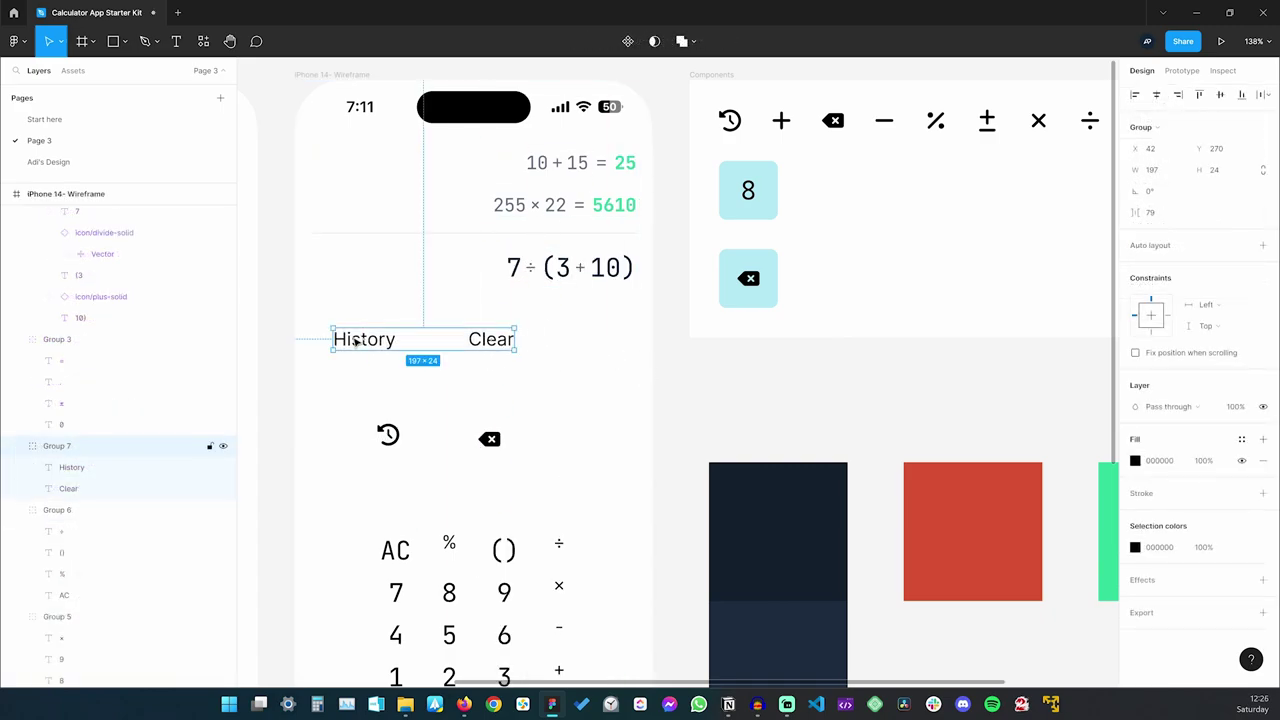
pyautogui.press('Delete')
# Wrap the wireframe's clock icon in an auto layout frame and give the frame a fixed width of 64
pyautogui.scroll(-1, 440, 305)
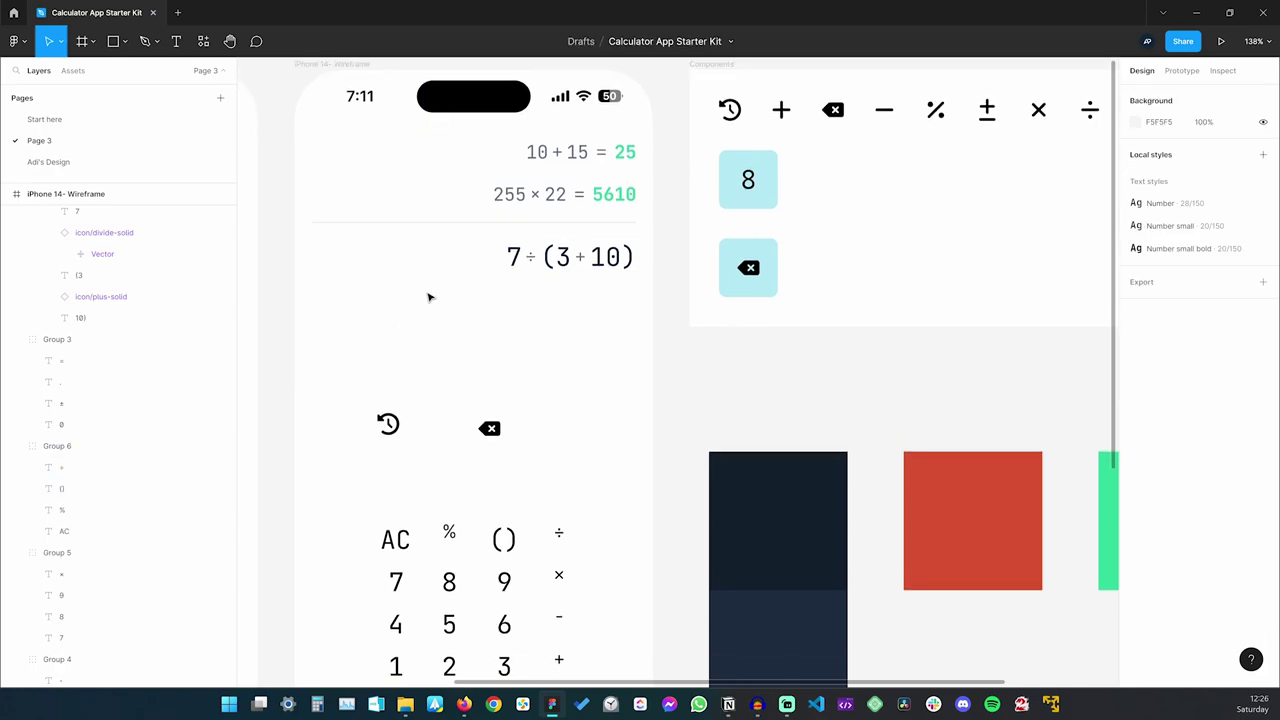
pyautogui.scroll(-2, 428, 297)
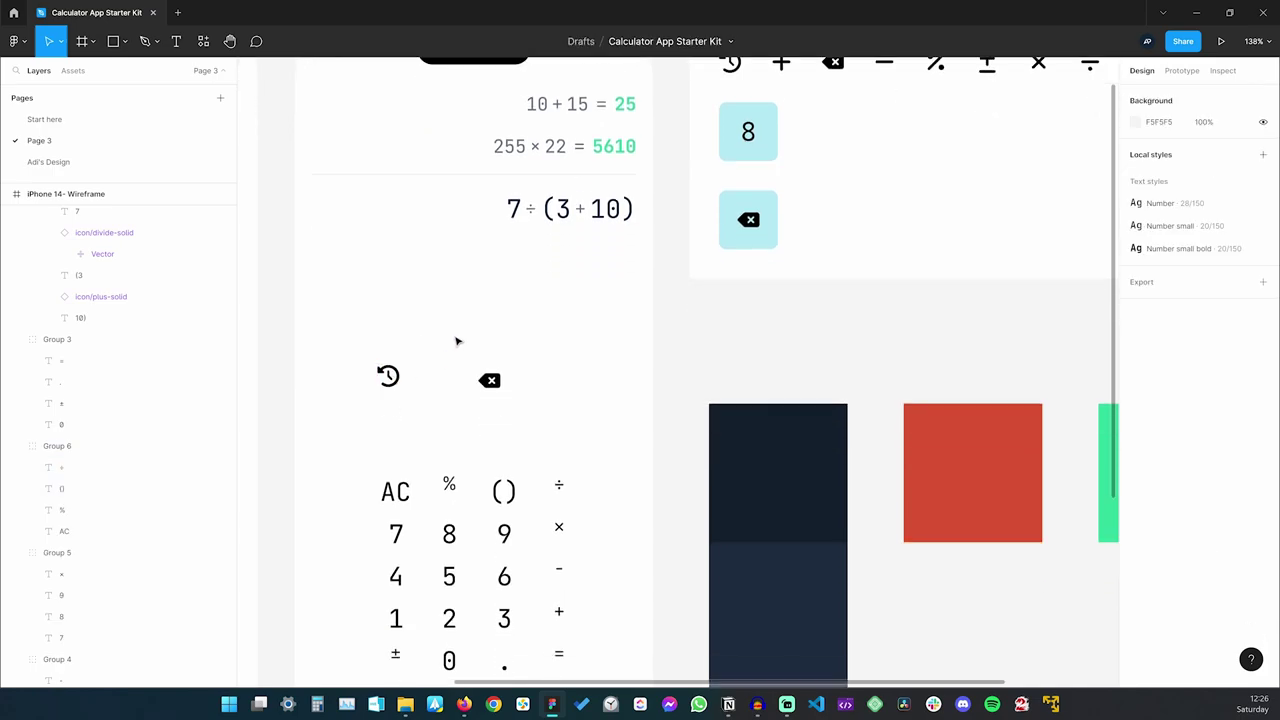
pyautogui.moveTo(349, 318); pyautogui.dragTo(432, 420)
pyautogui.hotkey('shift', 'a')
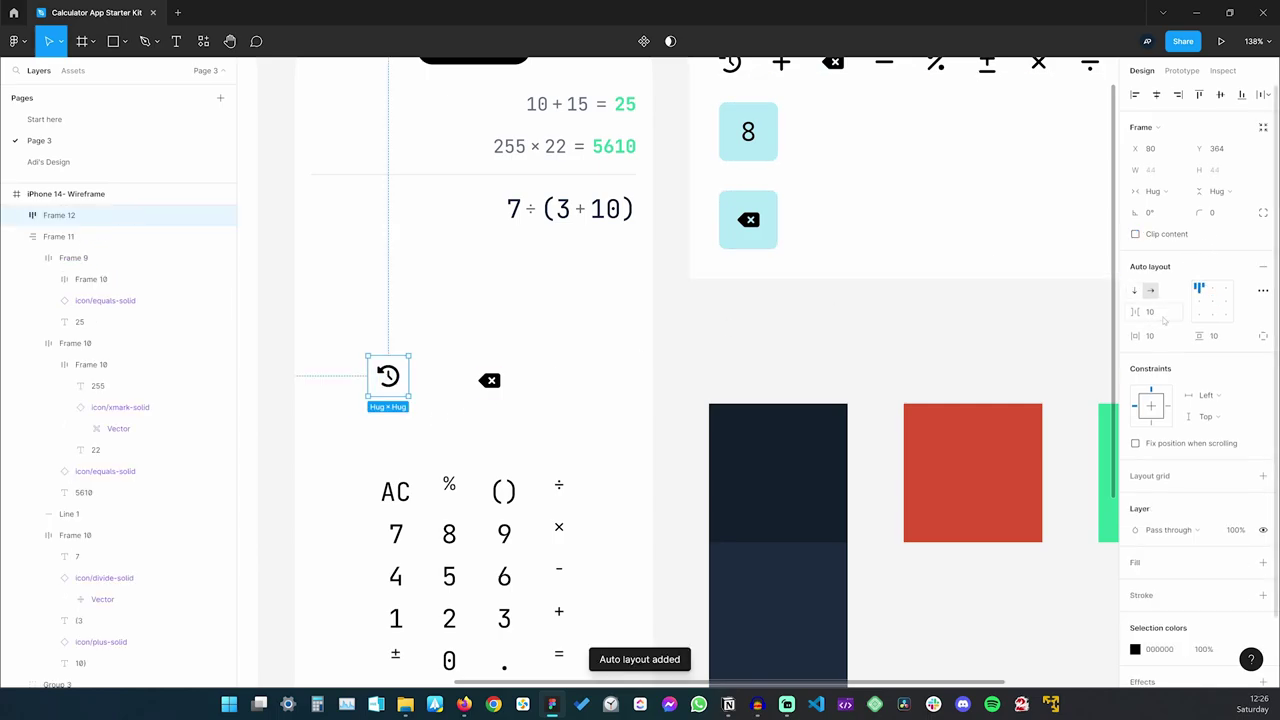
pyautogui.click(1170, 193)
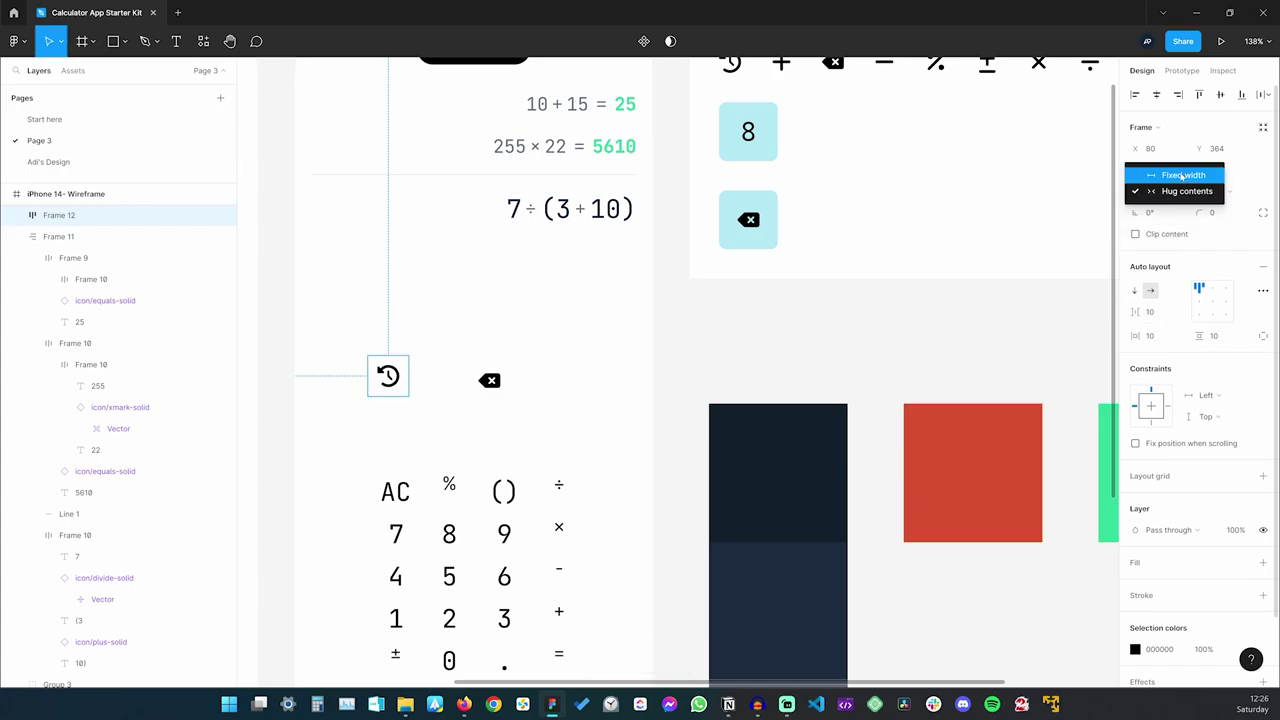
pyautogui.click(1160, 172)
pyautogui.click(1163, 172)
pyautogui.write('64')
pyautogui.press('Return')
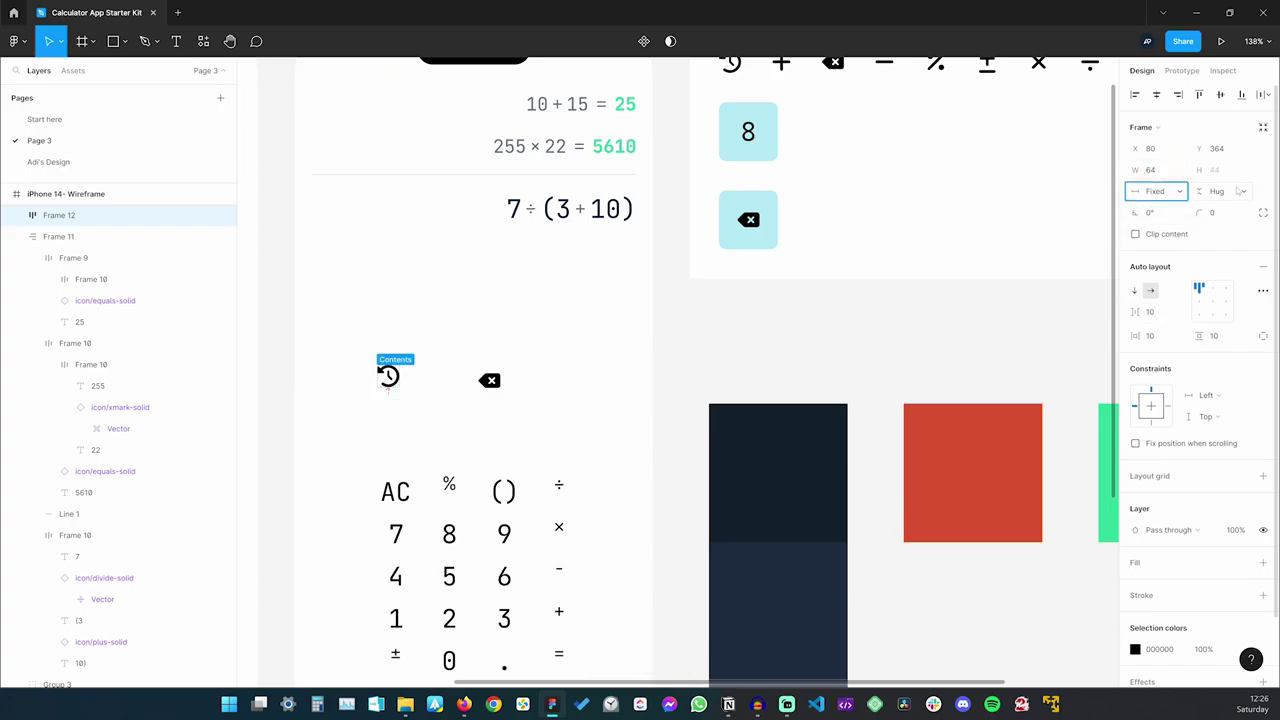
# Set the clock icon frame to a fixed height of 64 and centre the icon inside it
pyautogui.click(1240, 191)
pyautogui.click(1236, 177)
pyautogui.click(1236, 172)
pyautogui.write('64')
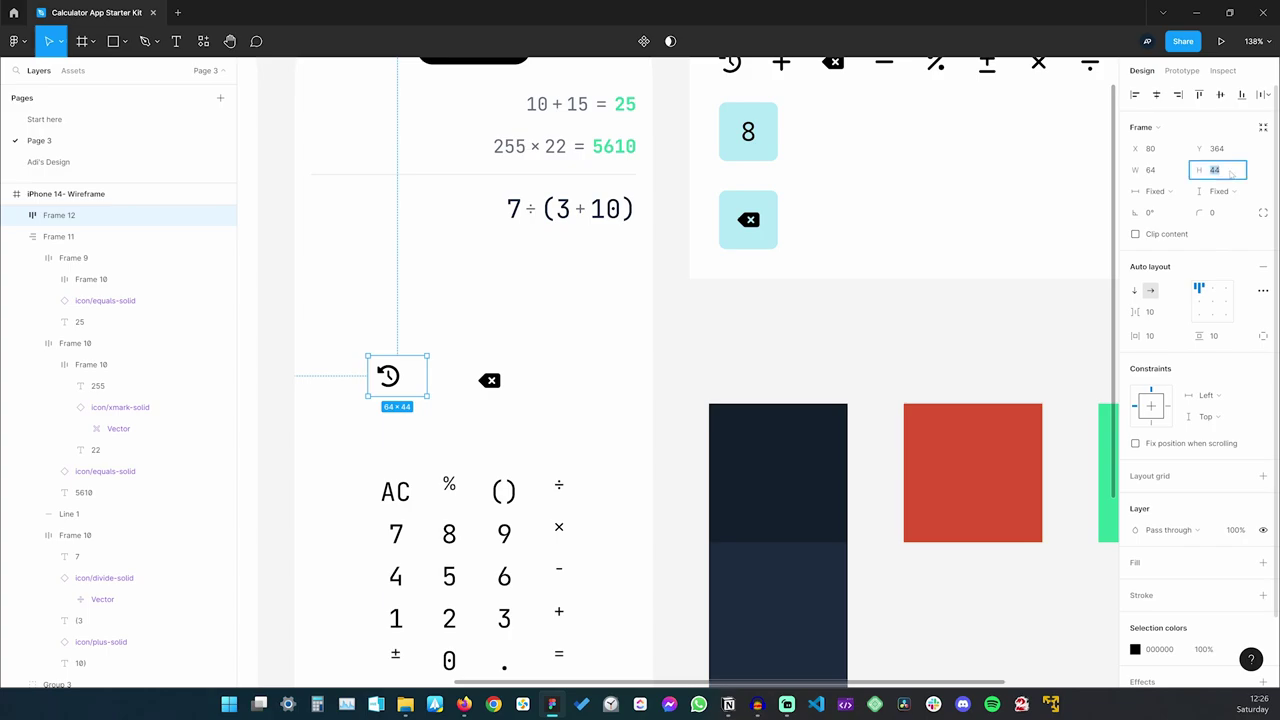
pyautogui.press('Tab')
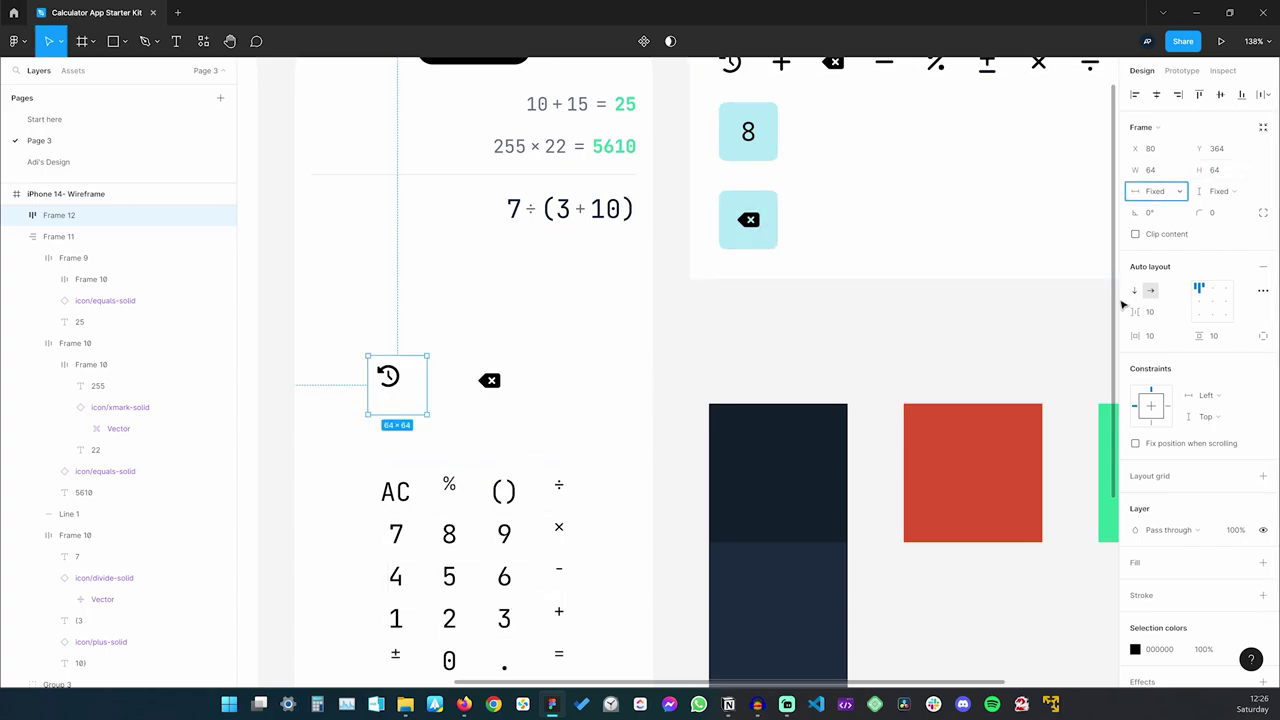
pyautogui.click(1212, 301)
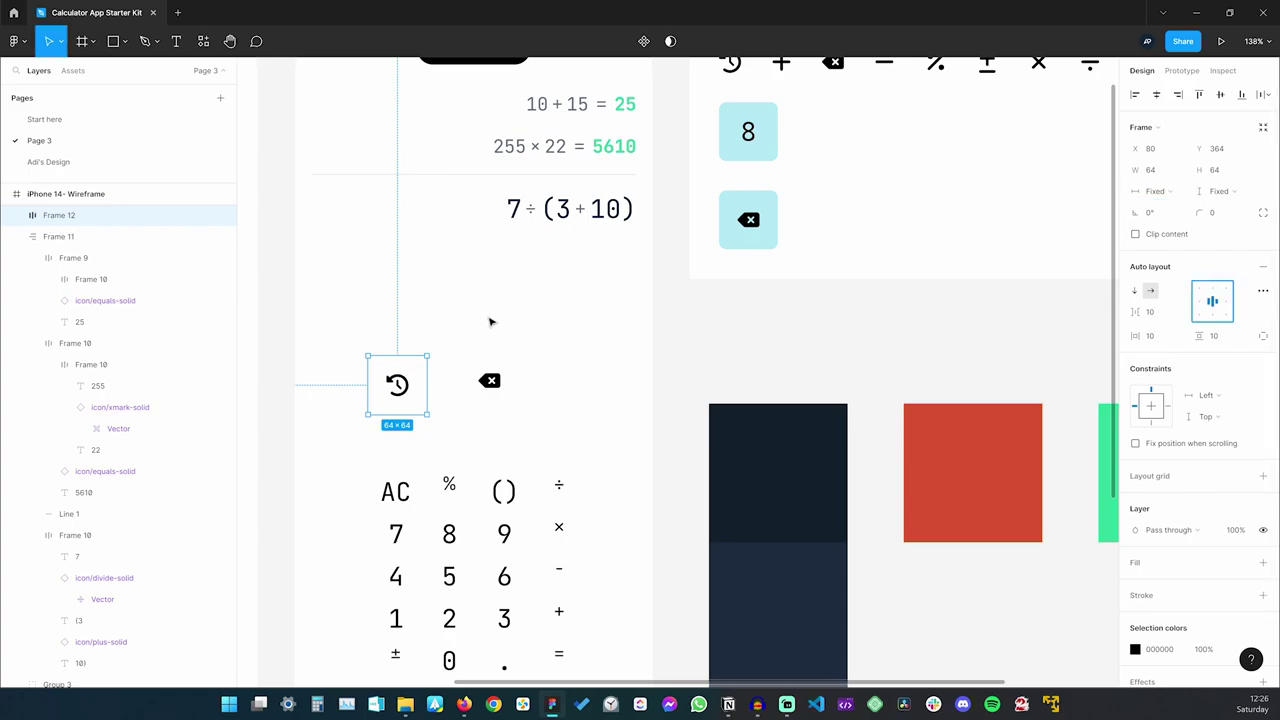
# Move the clock icon frame towards the wireframe's left edge, to X 18 and Y 300
pyautogui.click(443, 357)
pyautogui.click(393, 398)
pyautogui.moveTo(397, 386); pyautogui.dragTo(340, 326)
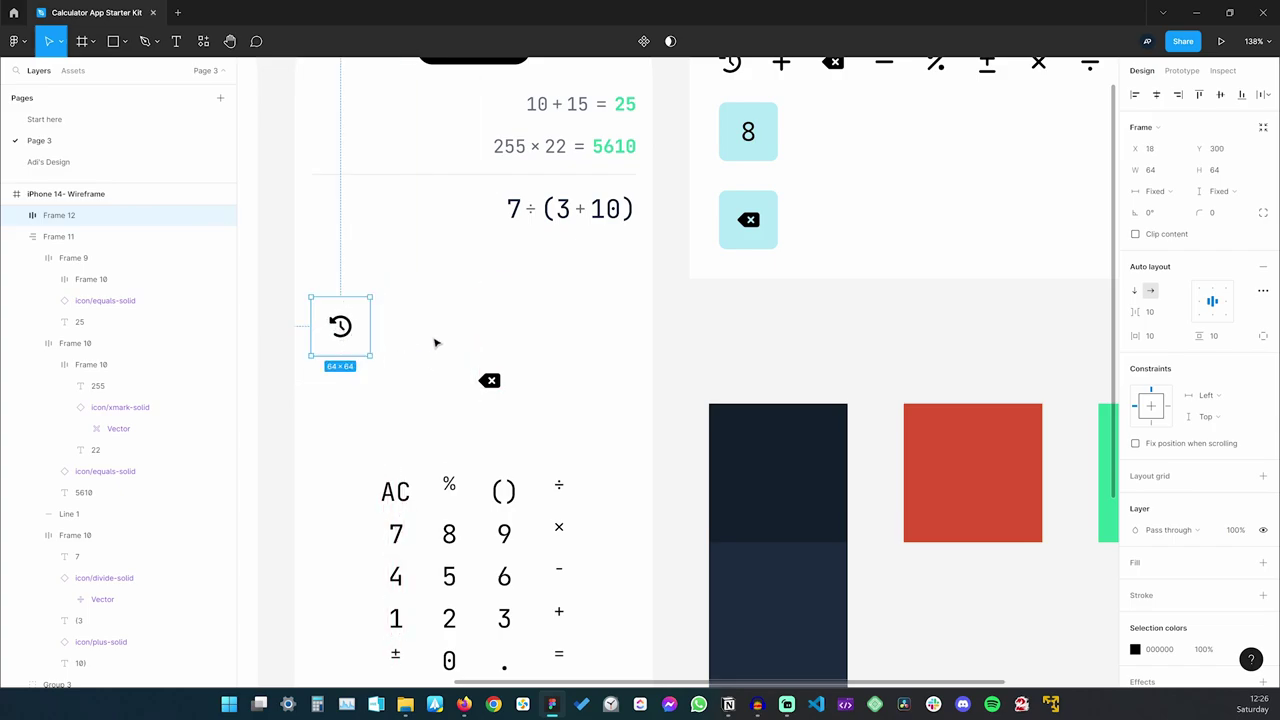
pyautogui.click(434, 340)
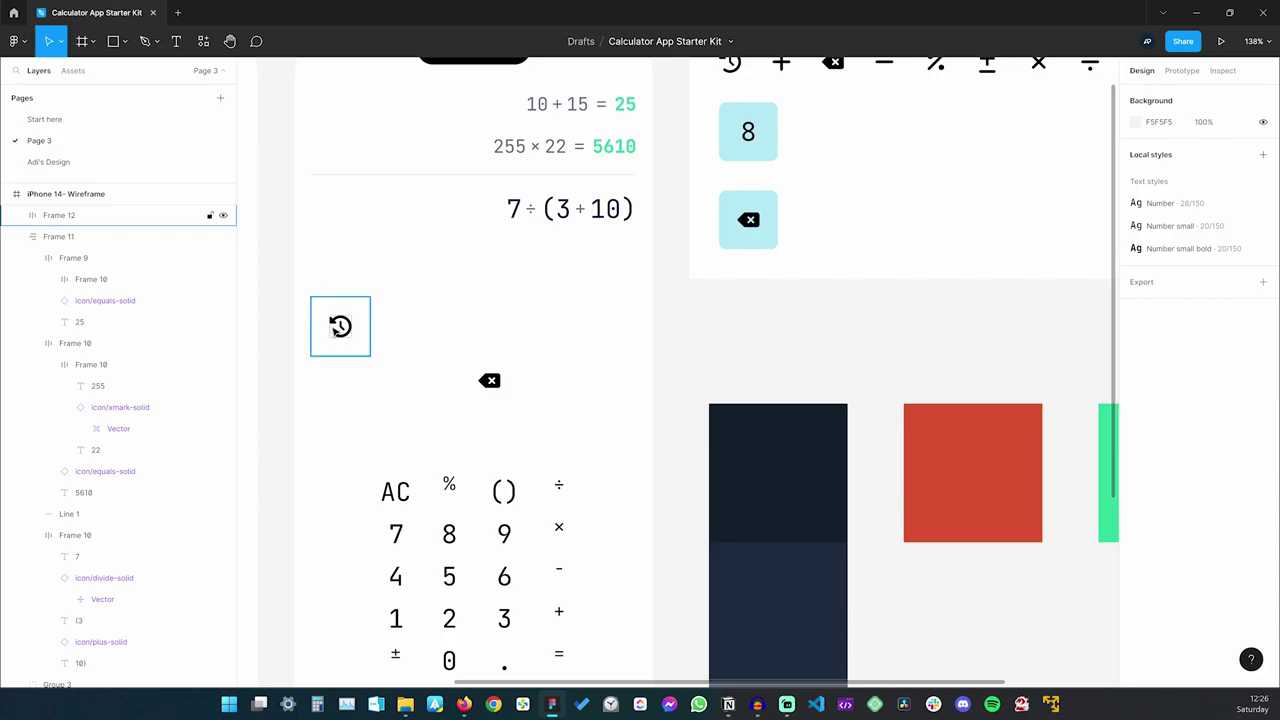
# Duplicate the clock icon frame and move the copy across to X 289 at the same height
pyautogui.scroll(3, 407, 335)
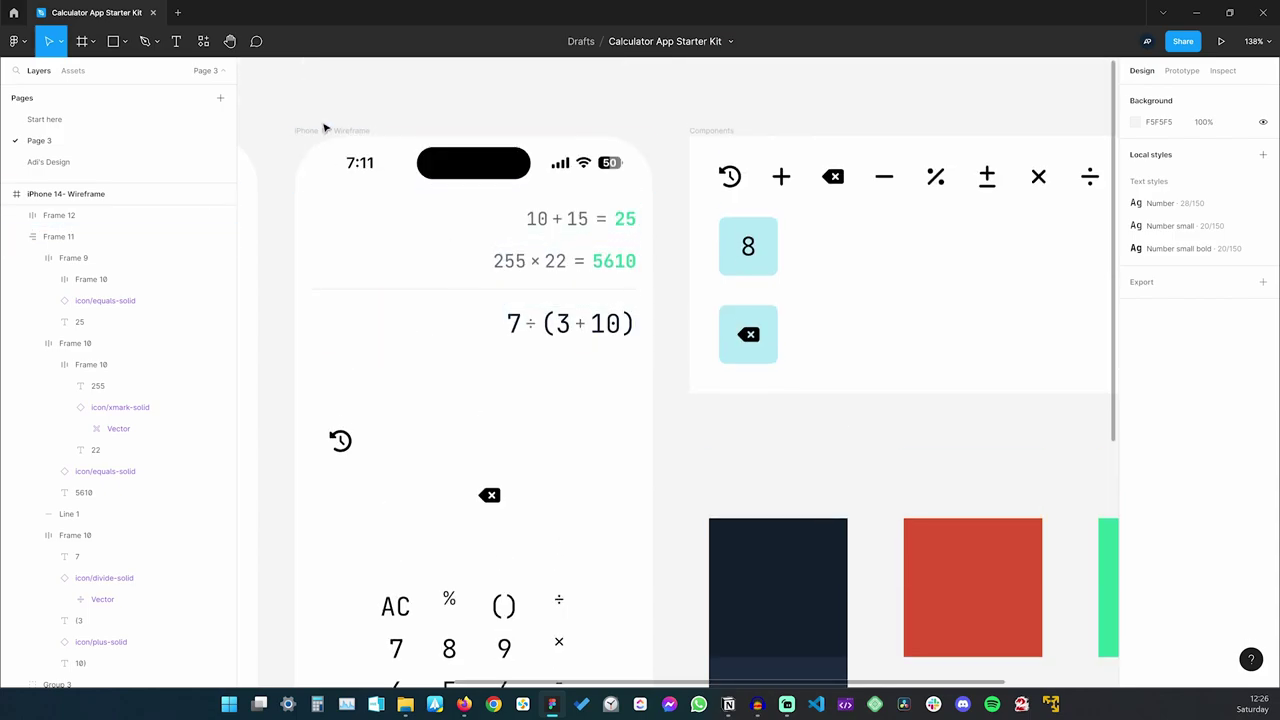
pyautogui.scroll(-5, 450, 365)
pyautogui.click(340, 258)
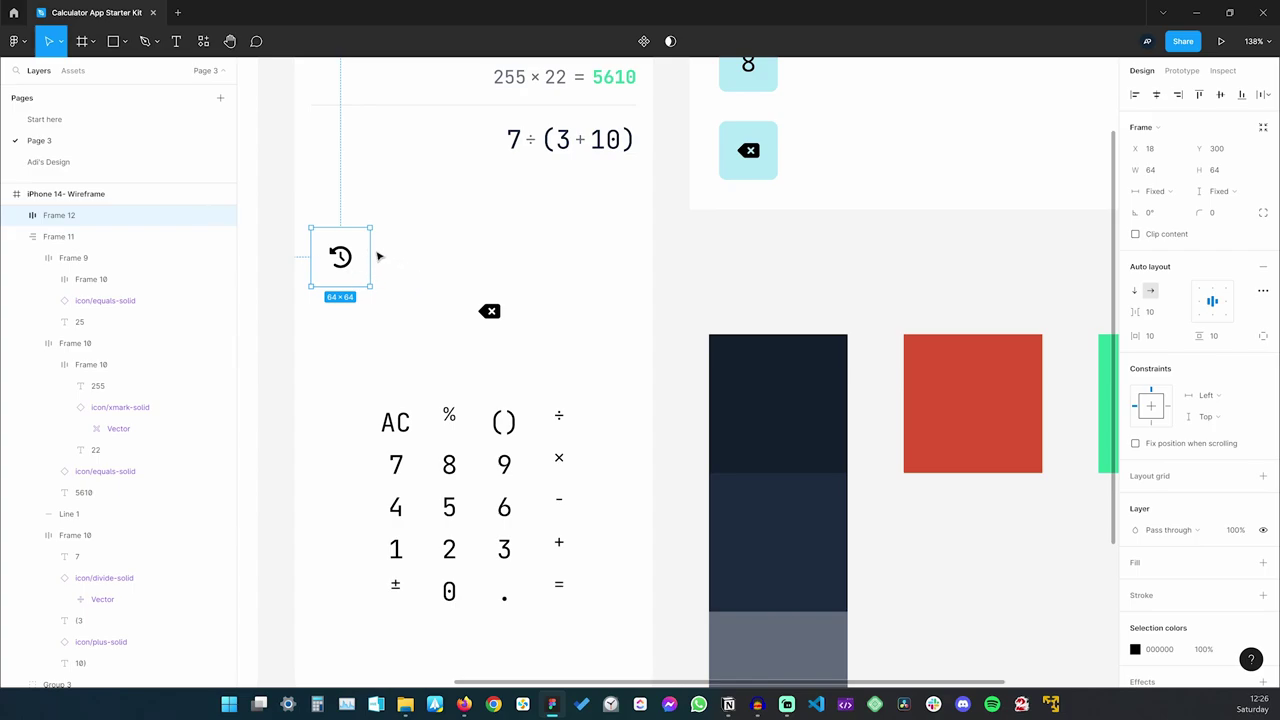
pyautogui.hotkey('ctrl', 'd')
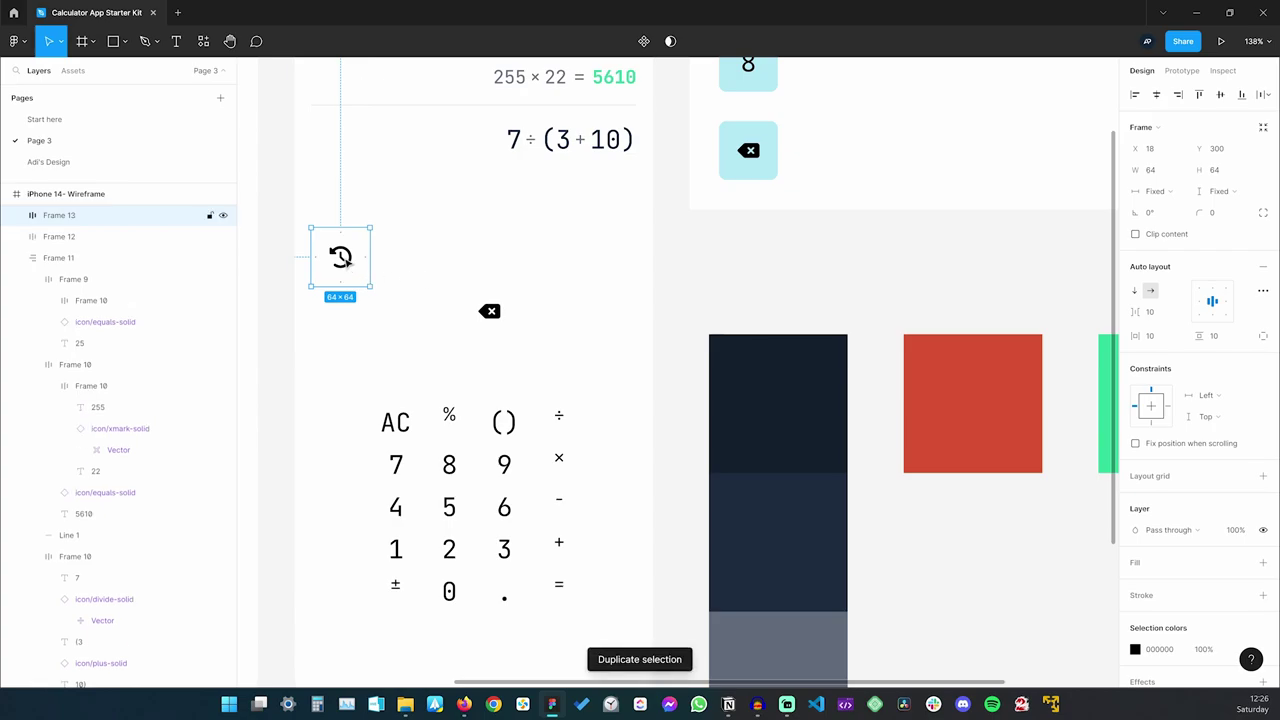
pyautogui.moveTo(346, 262); pyautogui.dragTo(595, 262)
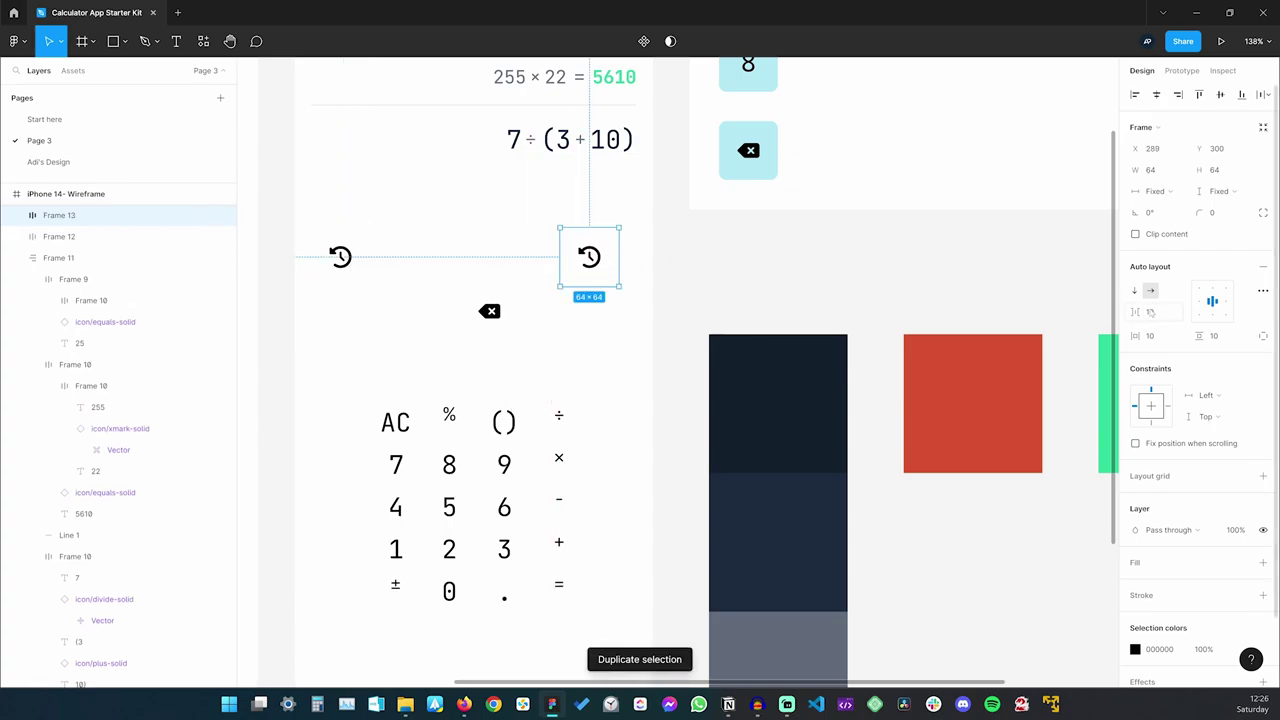
# Swap the copied frame's icon for delete-left-solid and delete the loose delete icon below it
pyautogui.doubleClick(590, 257)
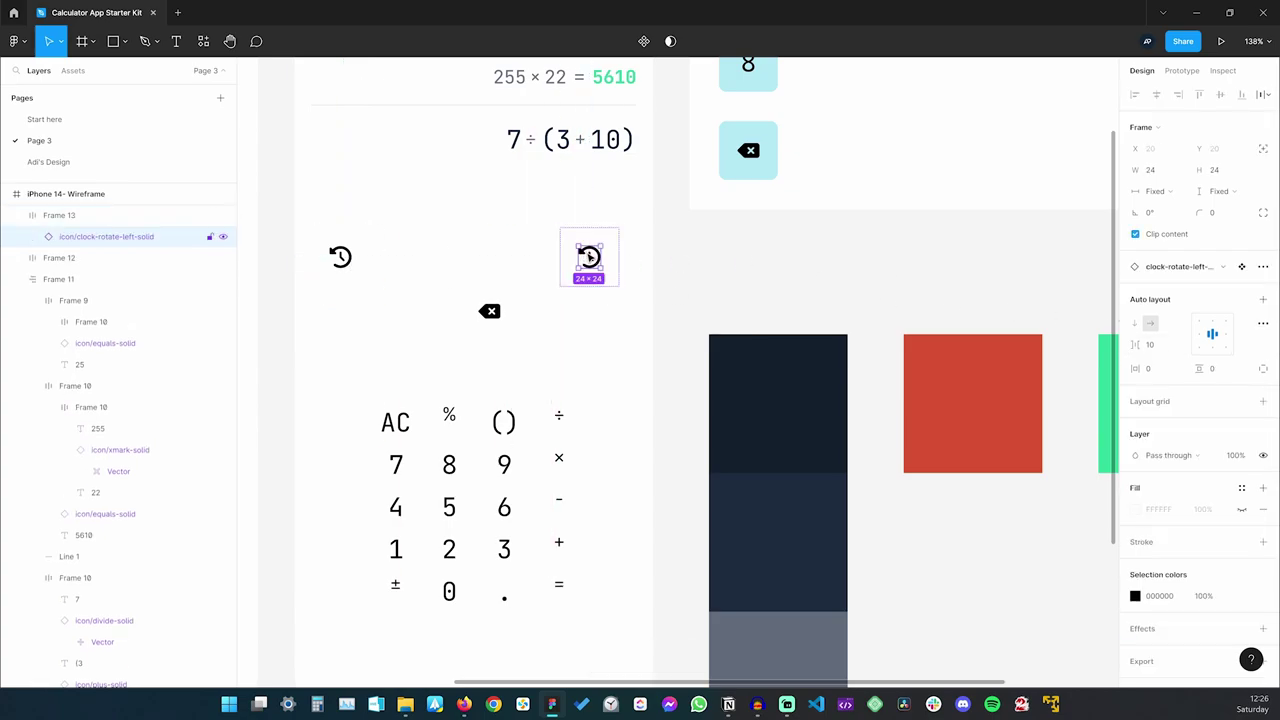
pyautogui.click(1190, 266)
pyautogui.click(1190, 433)
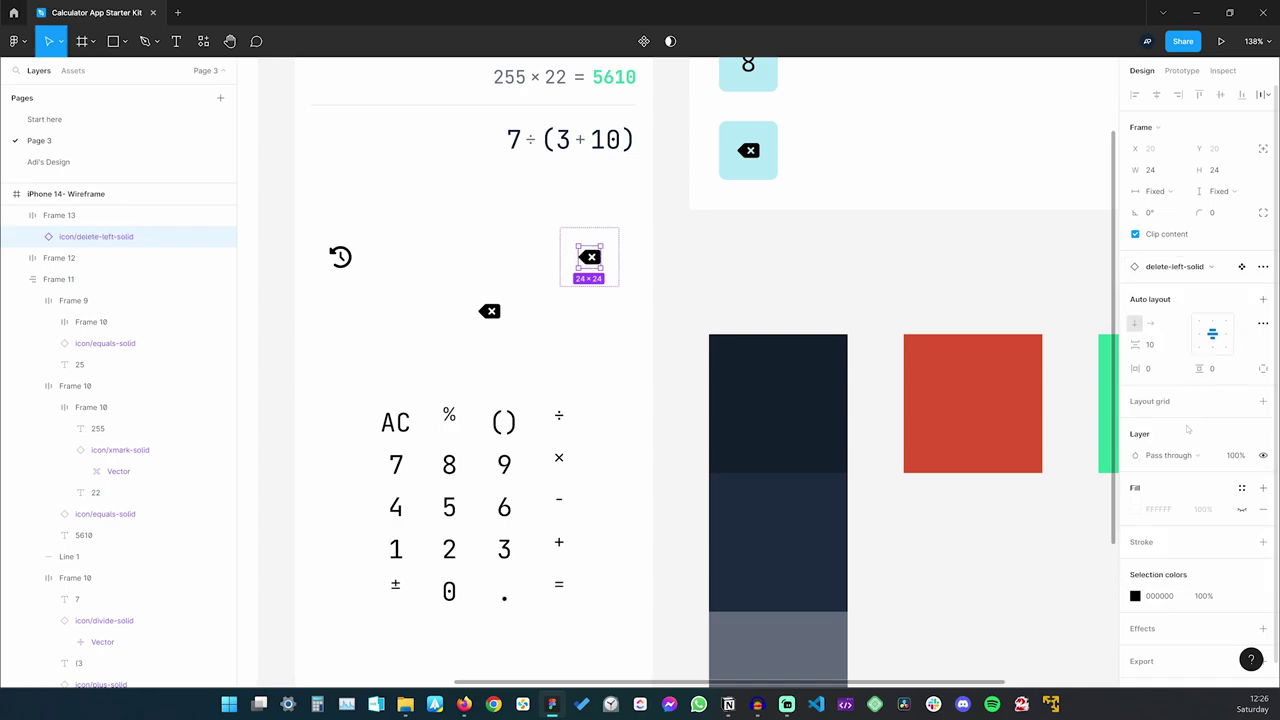
pyautogui.moveTo(544, 302); pyautogui.dragTo(466, 334)
pyautogui.press('Delete')
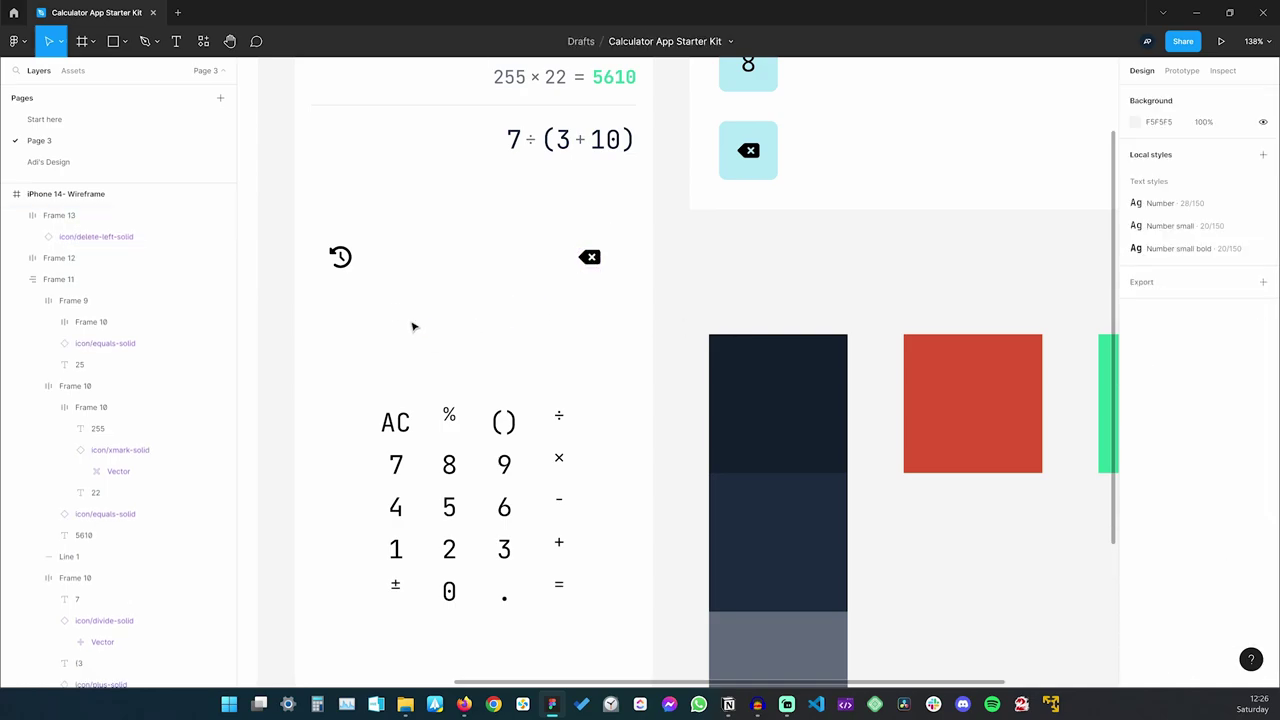
# Combine the clock and delete icon frames into one horizontal auto layout row with Auto spacing between them
pyautogui.moveTo(331, 197); pyautogui.dragTo(601, 345)
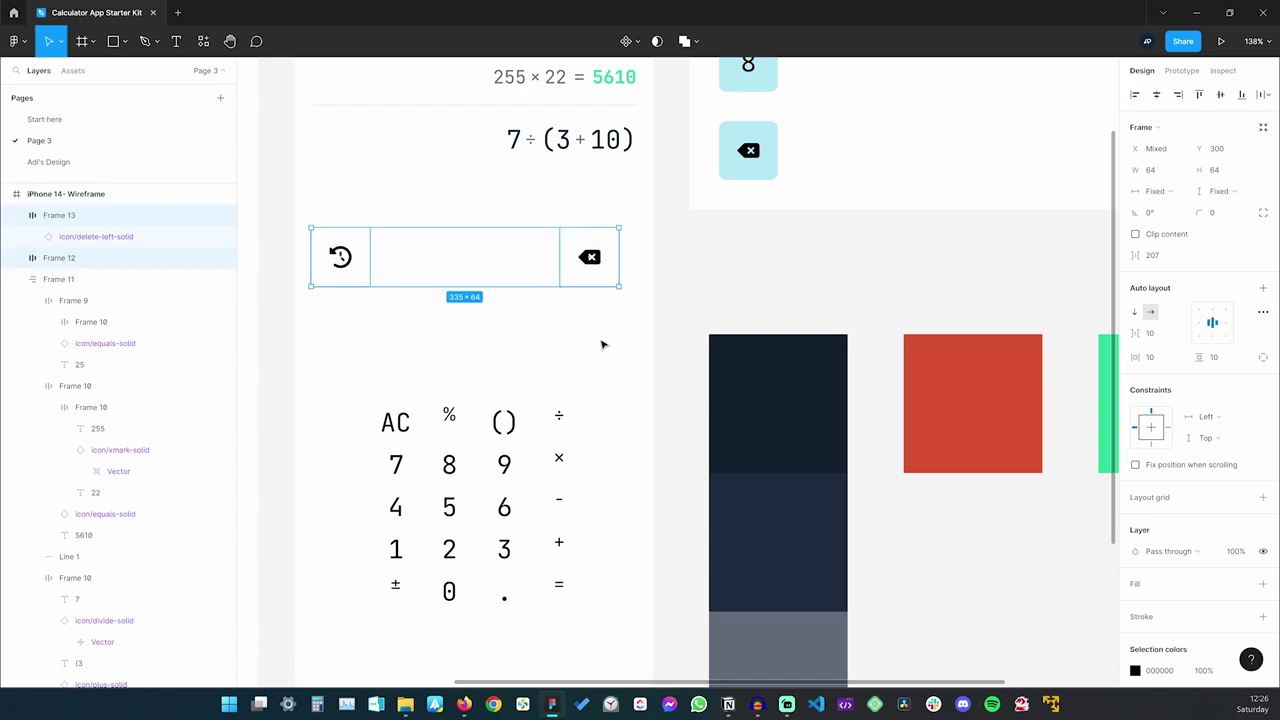
pyautogui.hotkey('shift', 'a')
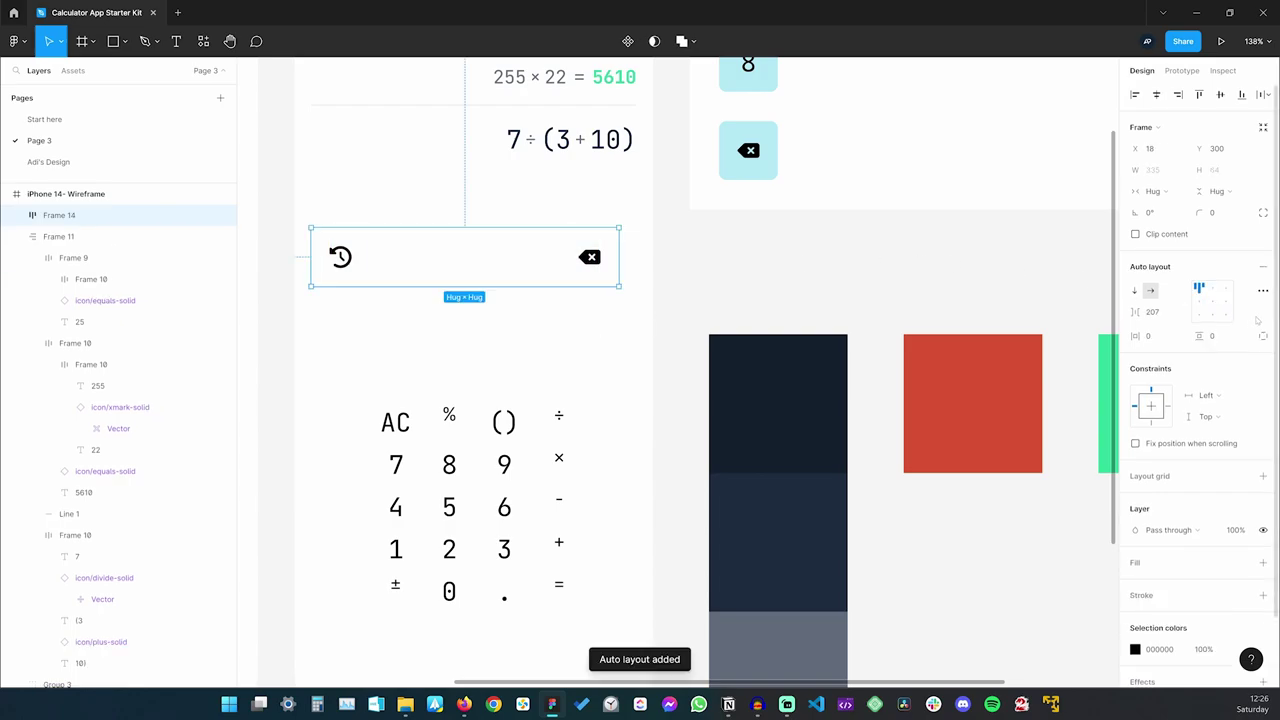
pyautogui.click(1156, 313)
pyautogui.write('auto')
pyautogui.press('Tab')
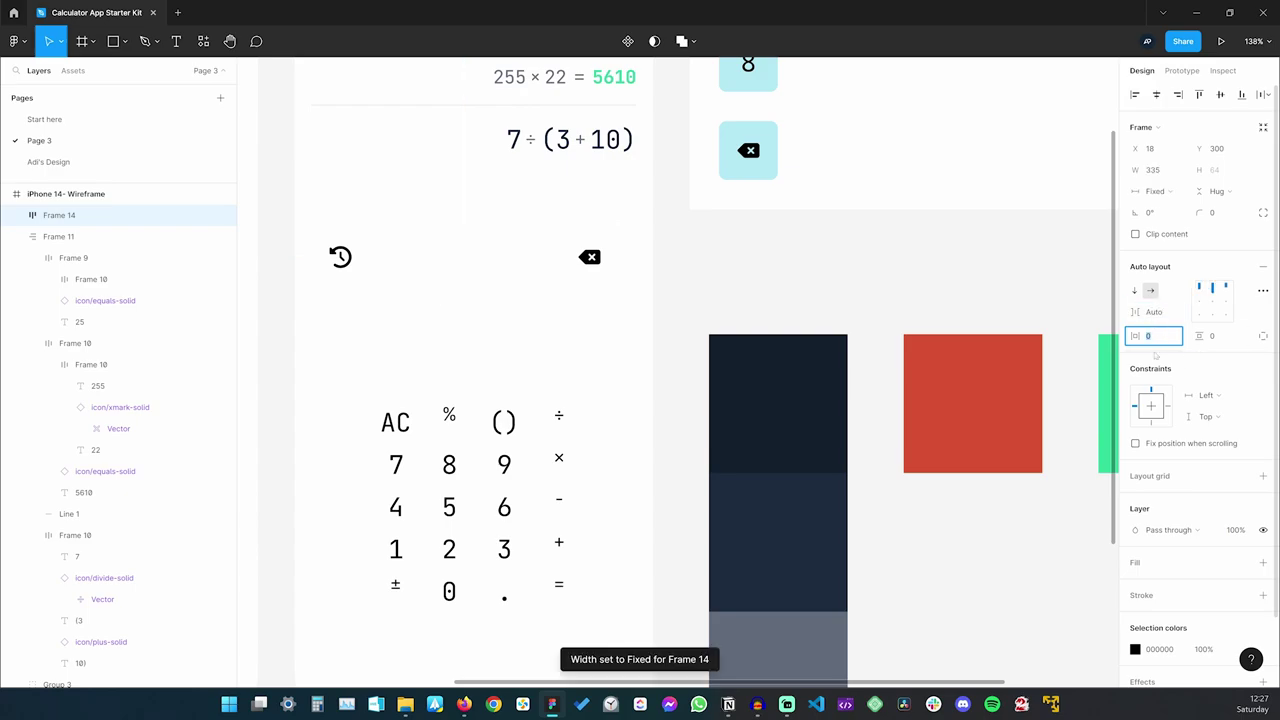
pyautogui.click(601, 328)
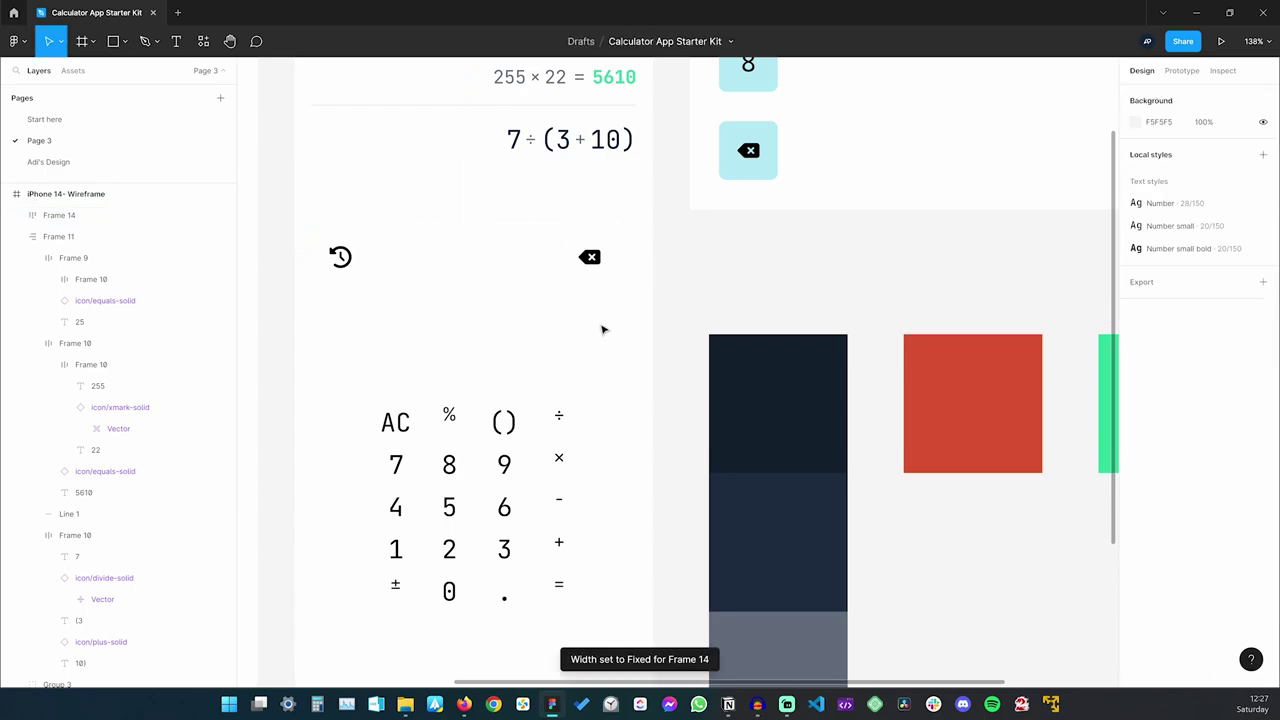
# Widen the icon row frame to 354, extending it towards the wireframe's right side
pyautogui.click(617, 256)
pyautogui.moveTo(619, 239); pyautogui.dragTo(637, 241)
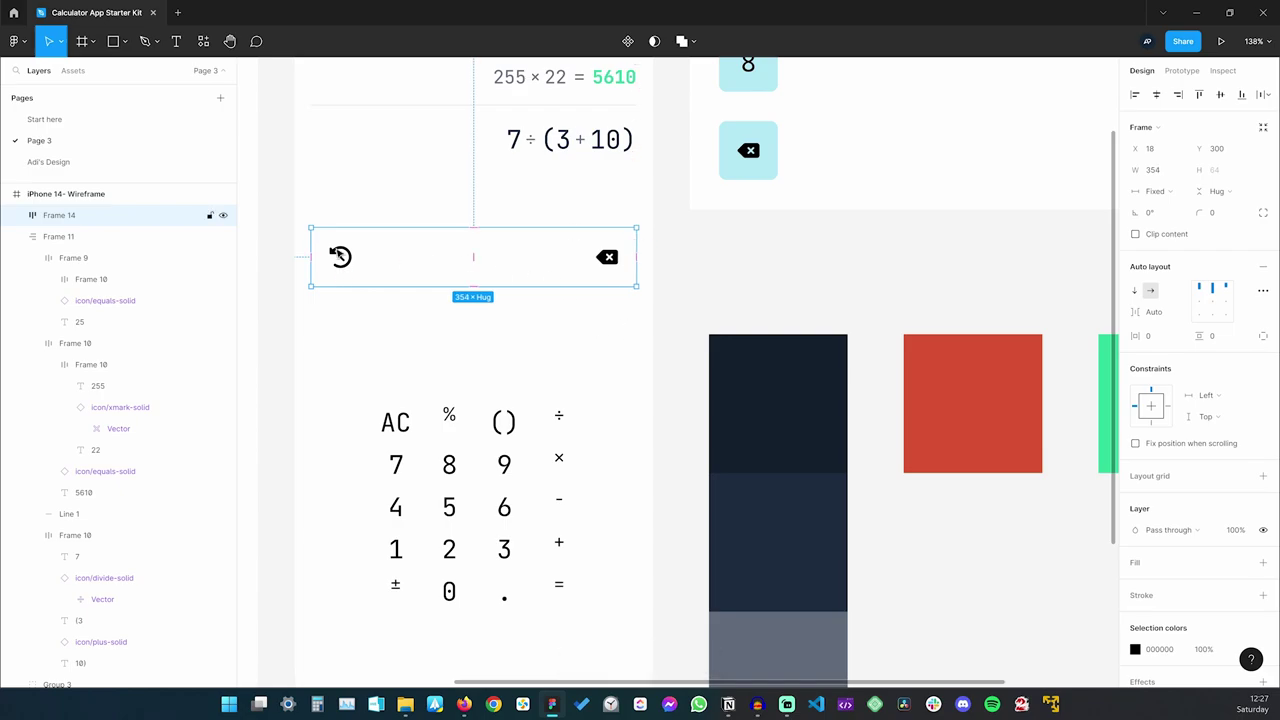
pyautogui.click(340, 257)
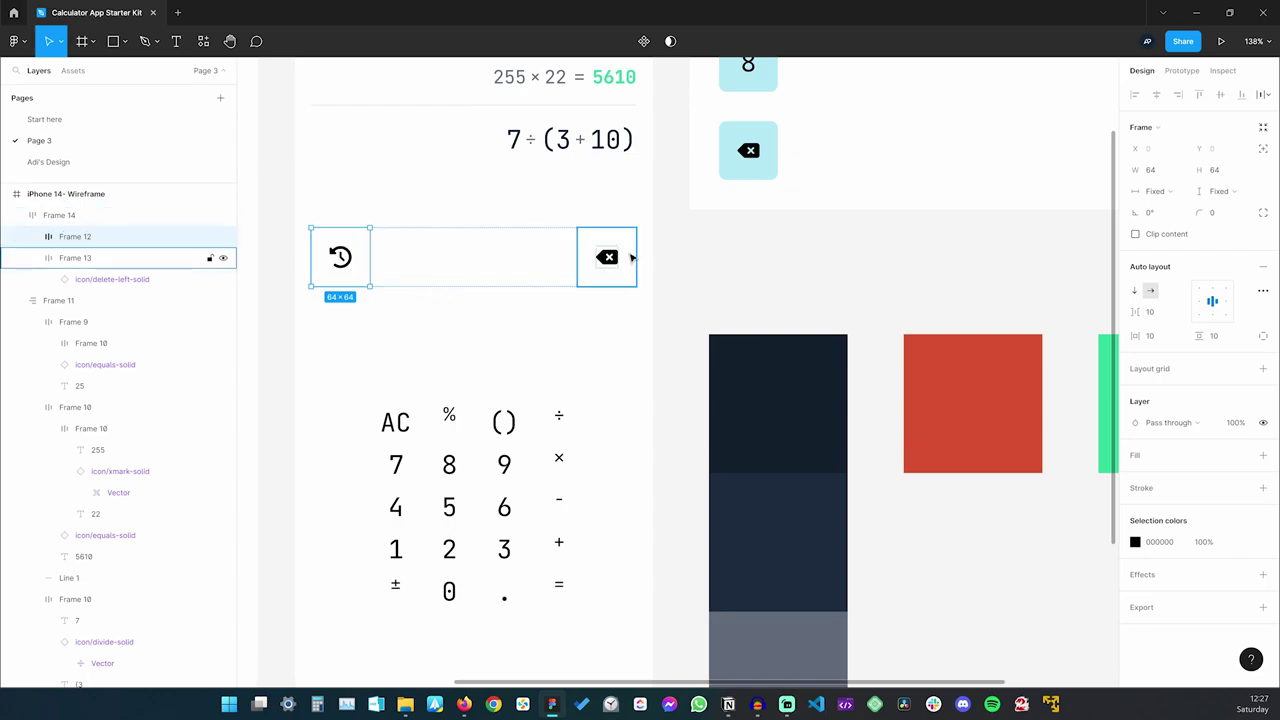
pyautogui.click(610, 359)
# Shift the icon row horizontally to X 32 within the wireframe
pyautogui.scroll(1, 610, 359)
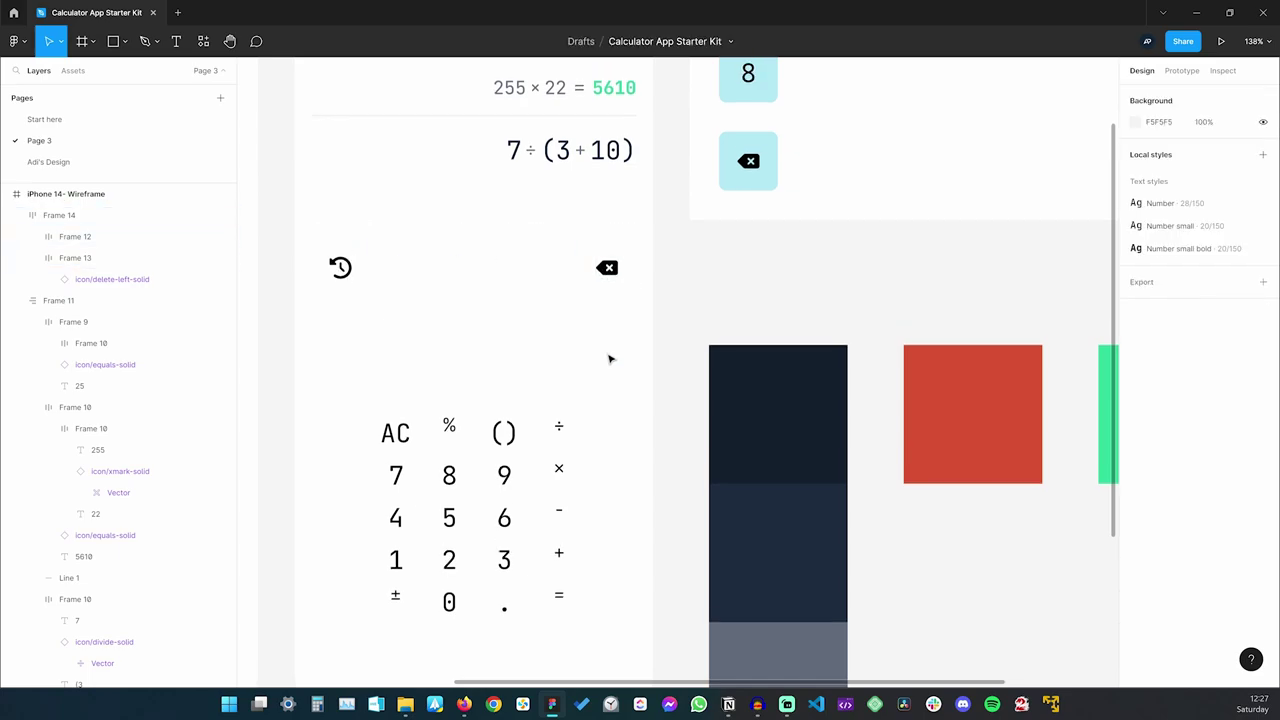
pyautogui.scroll(2, 610, 359)
pyautogui.scroll(-1, 610, 360)
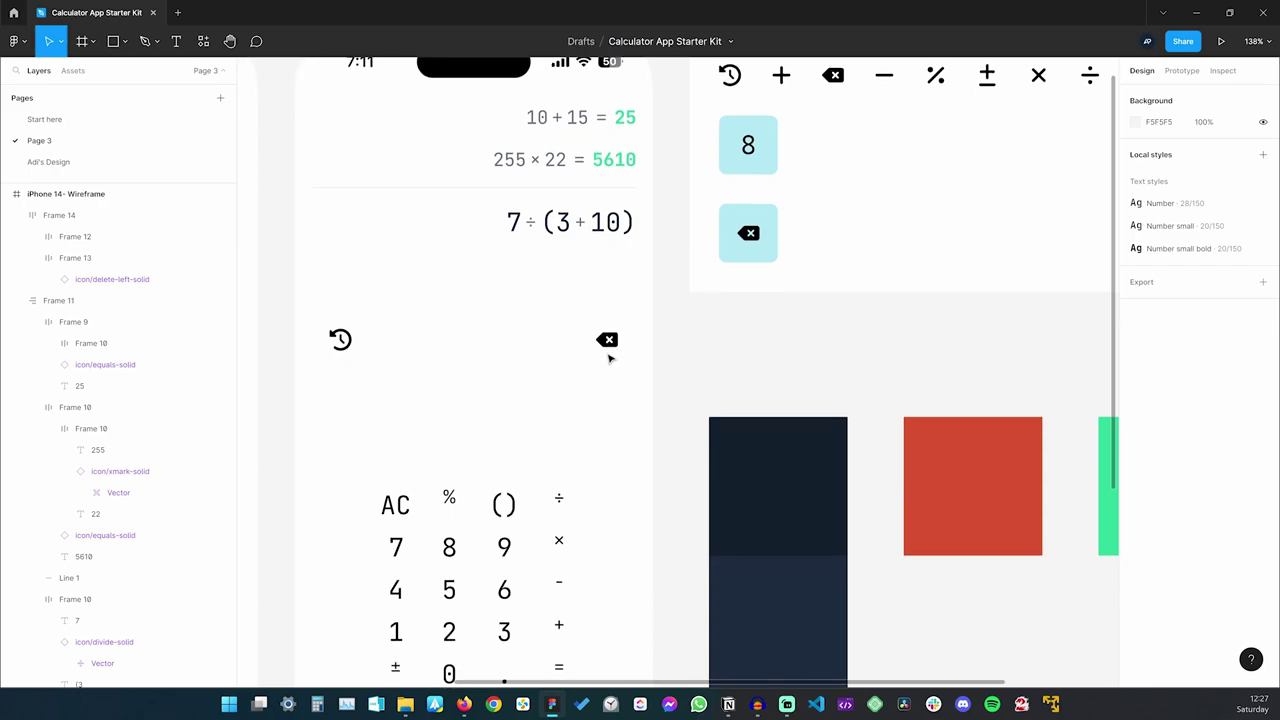
pyautogui.click(610, 326)
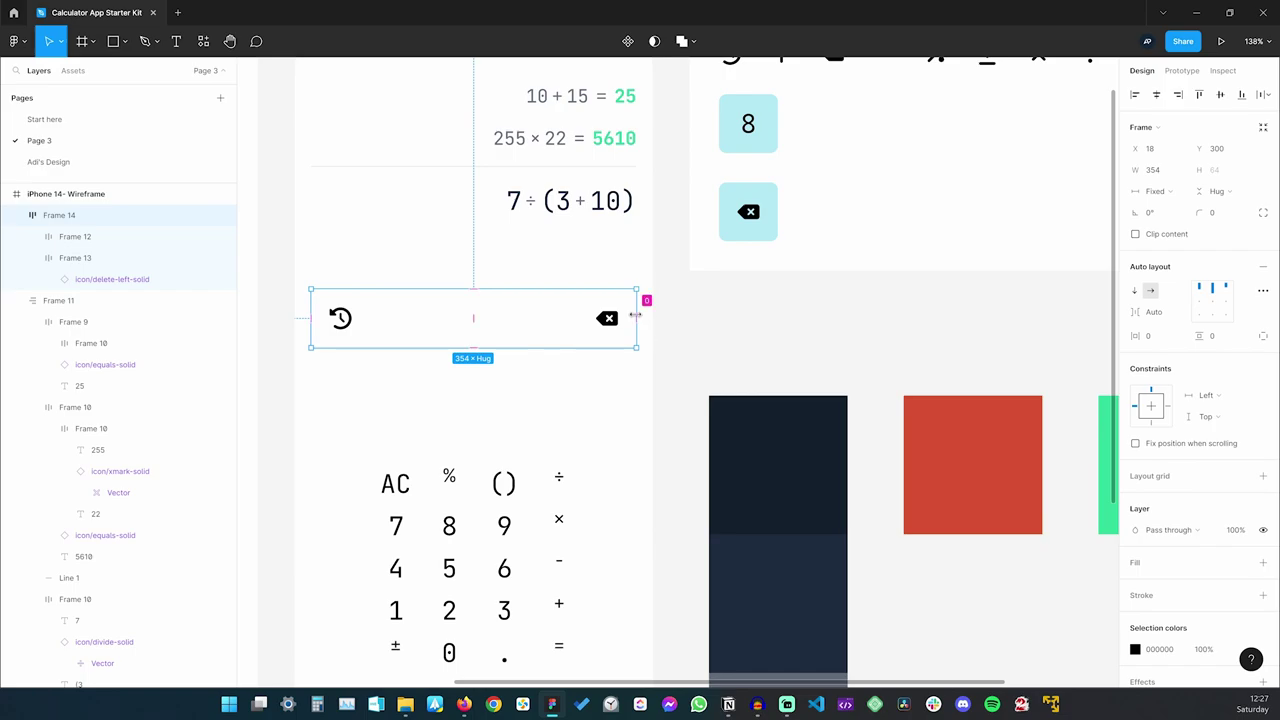
pyautogui.press('alt')
pyautogui.press('Right')
pyautogui.press('Right')
pyautogui.press('Right')
pyautogui.press('Right')
pyautogui.press('Right')
pyautogui.press('Right')
pyautogui.press('Right')
pyautogui.press('Right')
pyautogui.press('Right')
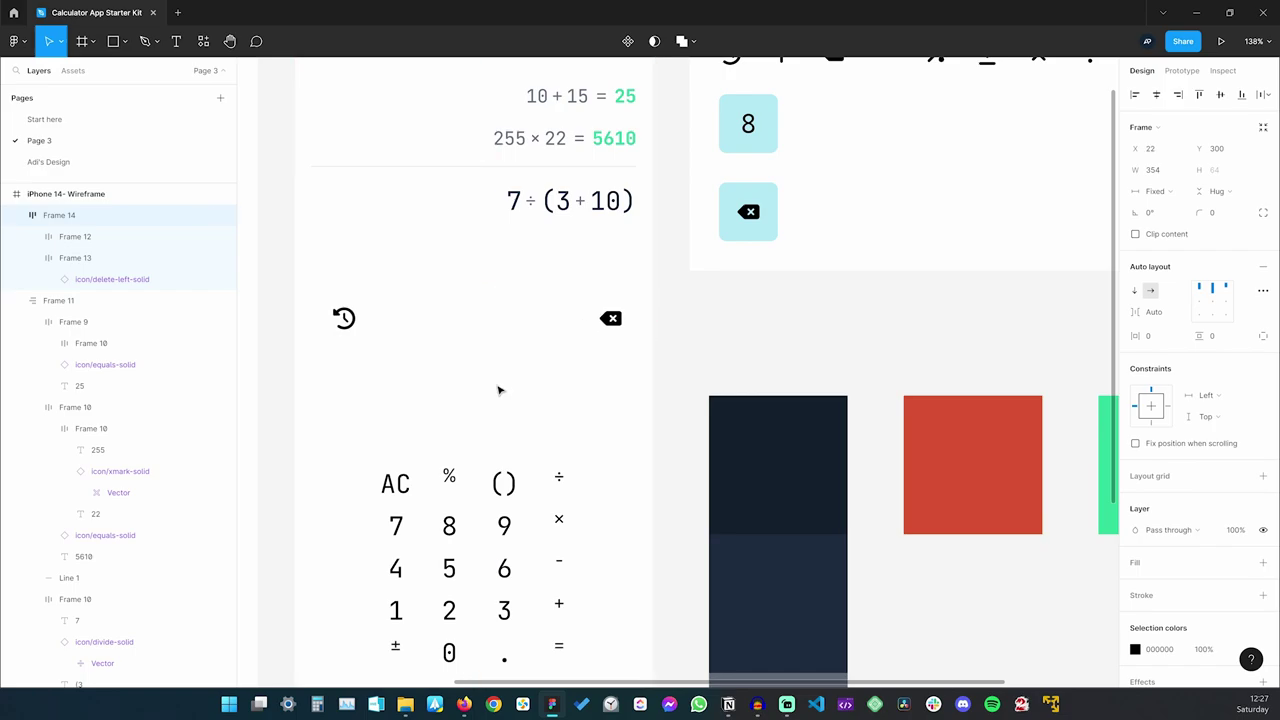
pyautogui.press('Right')
pyautogui.press('Right')
pyautogui.press('Right')
pyautogui.press('Right')
pyautogui.press('Right')
# Narrow the icon row to a width of 326, leaving equal 32 margins on both sides of the wireframe
pyautogui.hotkey('ctrl', 'Left')
pyautogui.hotkey('ctrl', 'Left')
pyautogui.hotkey('ctrl', 'Left')
pyautogui.hotkey('ctrl', 'Left')
pyautogui.hotkey('ctrl', 'Left')
pyautogui.hotkey('ctrl', 'Left')
pyautogui.hotkey('ctrl', 'Left')
pyautogui.hotkey('ctrl', 'Left')
pyautogui.hotkey('ctrl', 'Left')
pyautogui.hotkey('ctrl', 'Left')
pyautogui.hotkey('ctrl', 'Left')
pyautogui.hotkey('ctrl', 'Left')
pyautogui.hotkey('ctrl', 'Left')
pyautogui.hotkey('ctrl', 'Left')
pyautogui.hotkey('ctrl', 'Left')
pyautogui.hotkey('ctrl', 'Left')
pyautogui.hotkey('ctrl', 'Left')
pyautogui.hotkey('ctrl', 'Left')
pyautogui.hotkey('ctrl', 'Left')
pyautogui.hotkey('ctrl', 'Left')
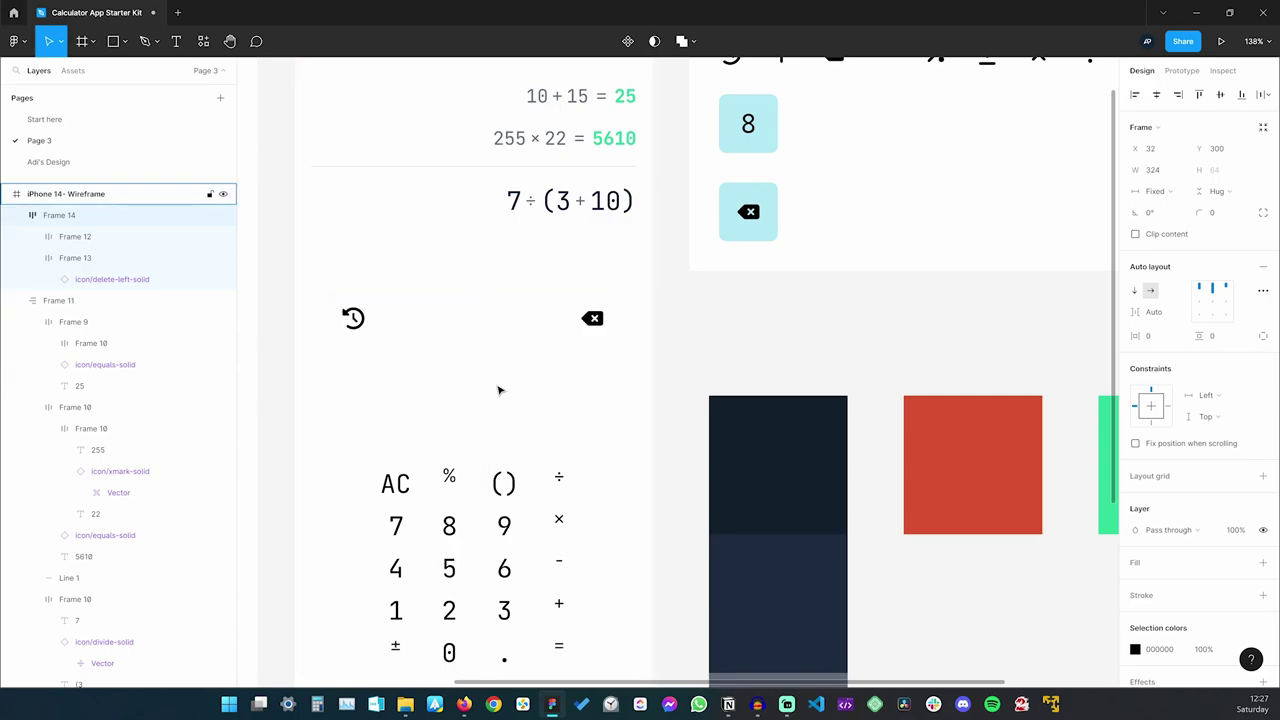
pyautogui.press('alt')
pyautogui.hotkey('ctrl', 'Right')
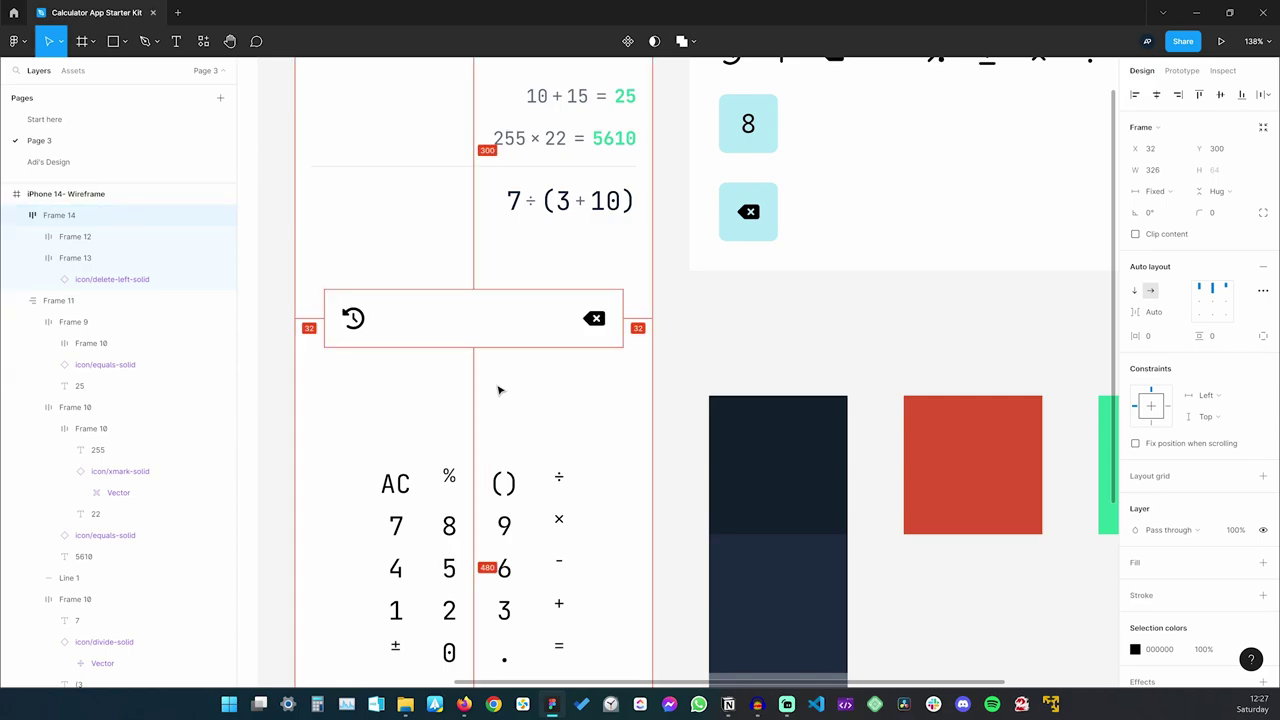
pyautogui.press('alt')
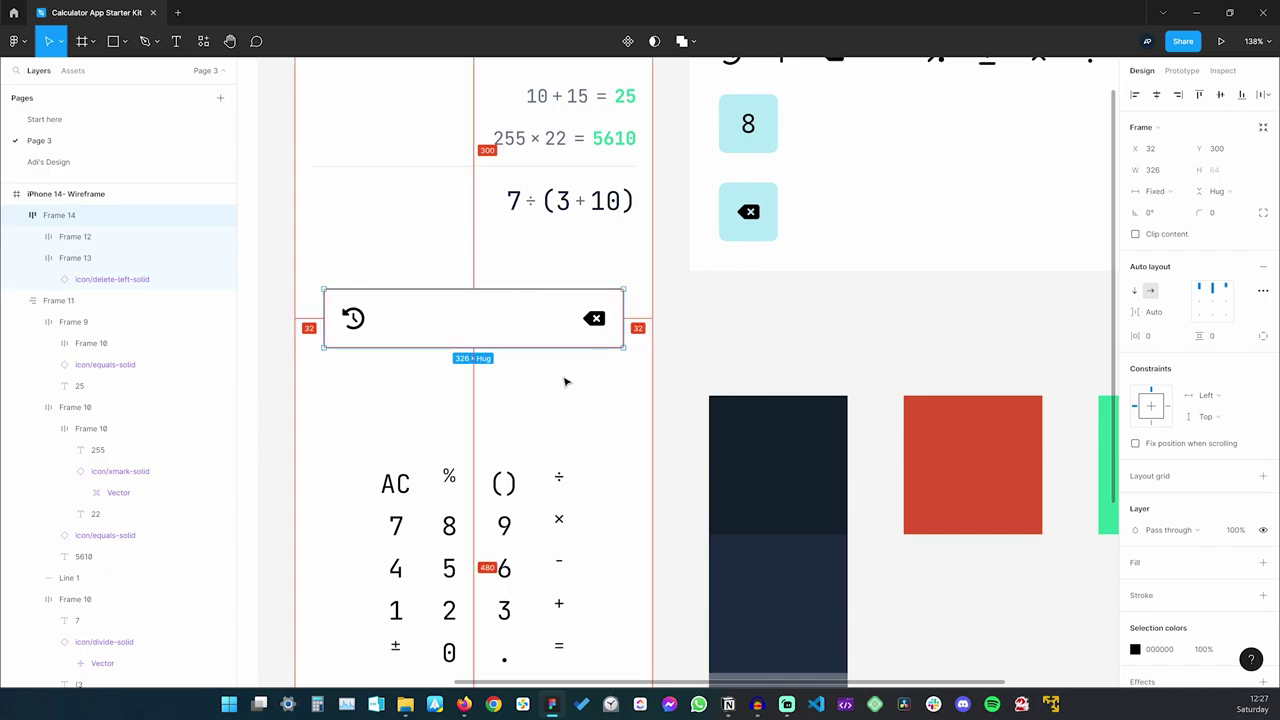
# Resize the history and expression display to start at X 32 with a width of 326, matching the icon row
pyautogui.scroll(2, 566, 377)
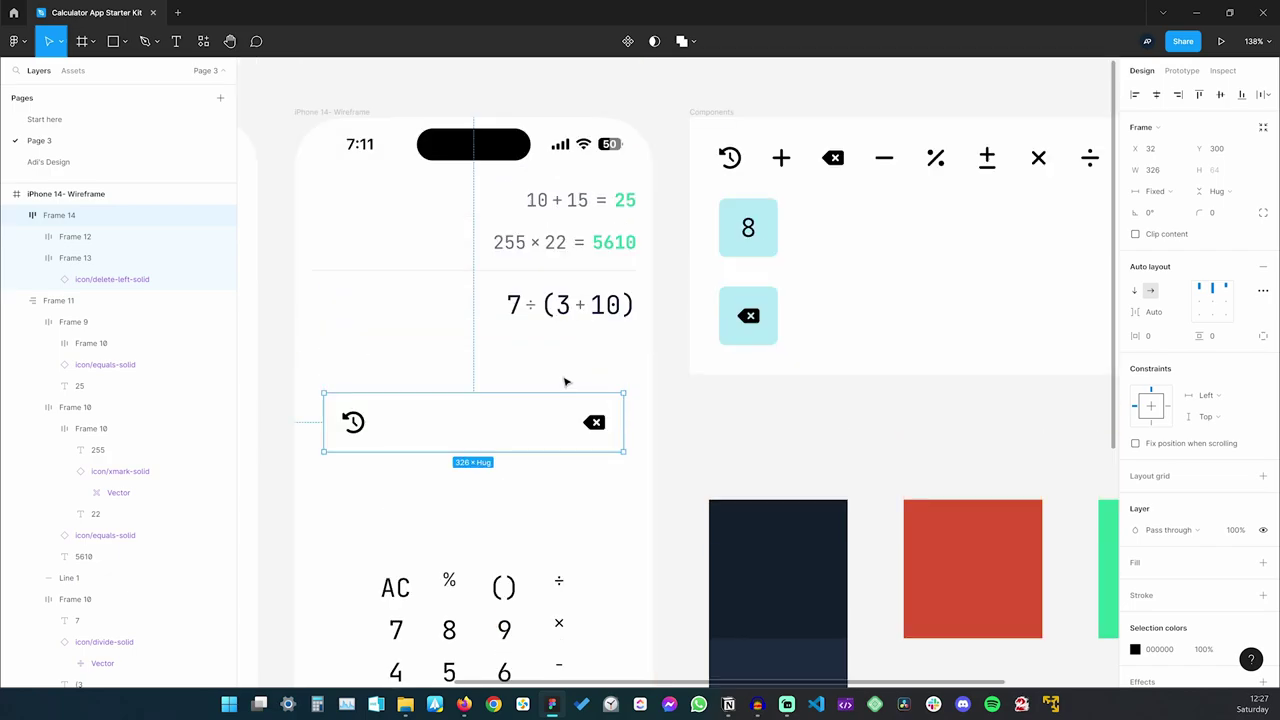
pyautogui.click(325, 250)
pyautogui.moveTo(315, 227); pyautogui.dragTo(324, 228)
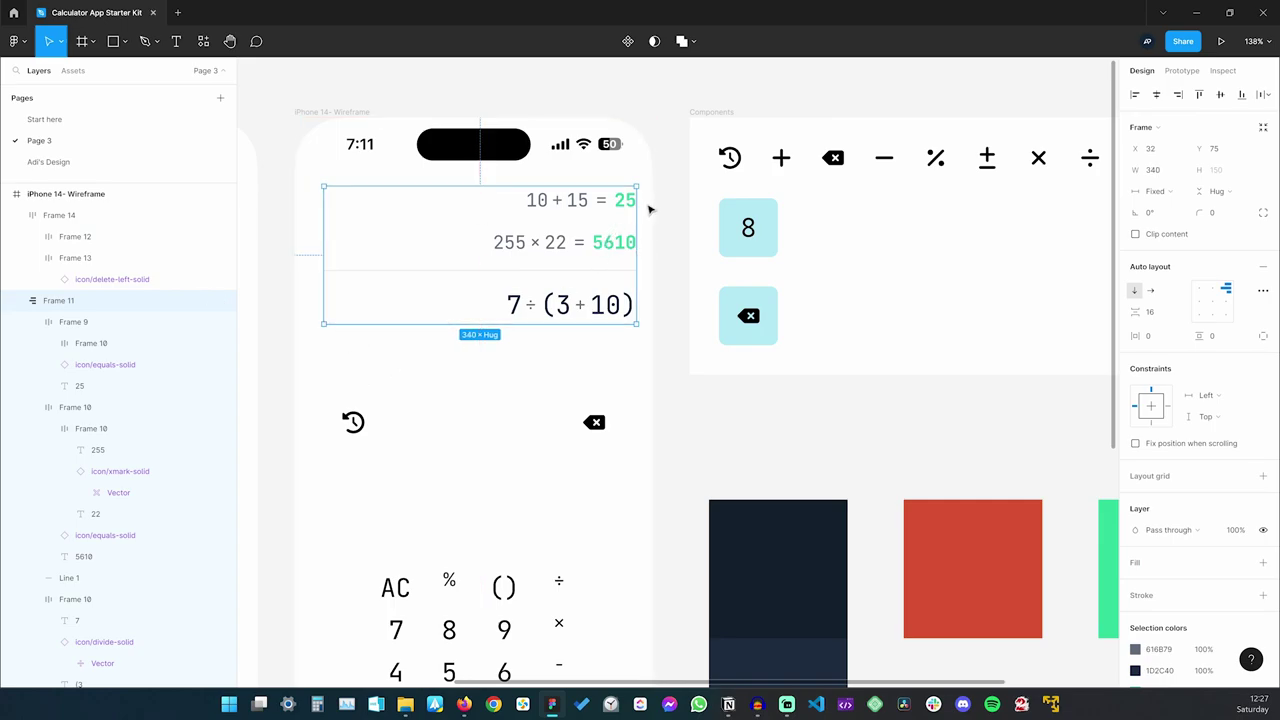
pyautogui.moveTo(638, 212); pyautogui.dragTo(621, 215)
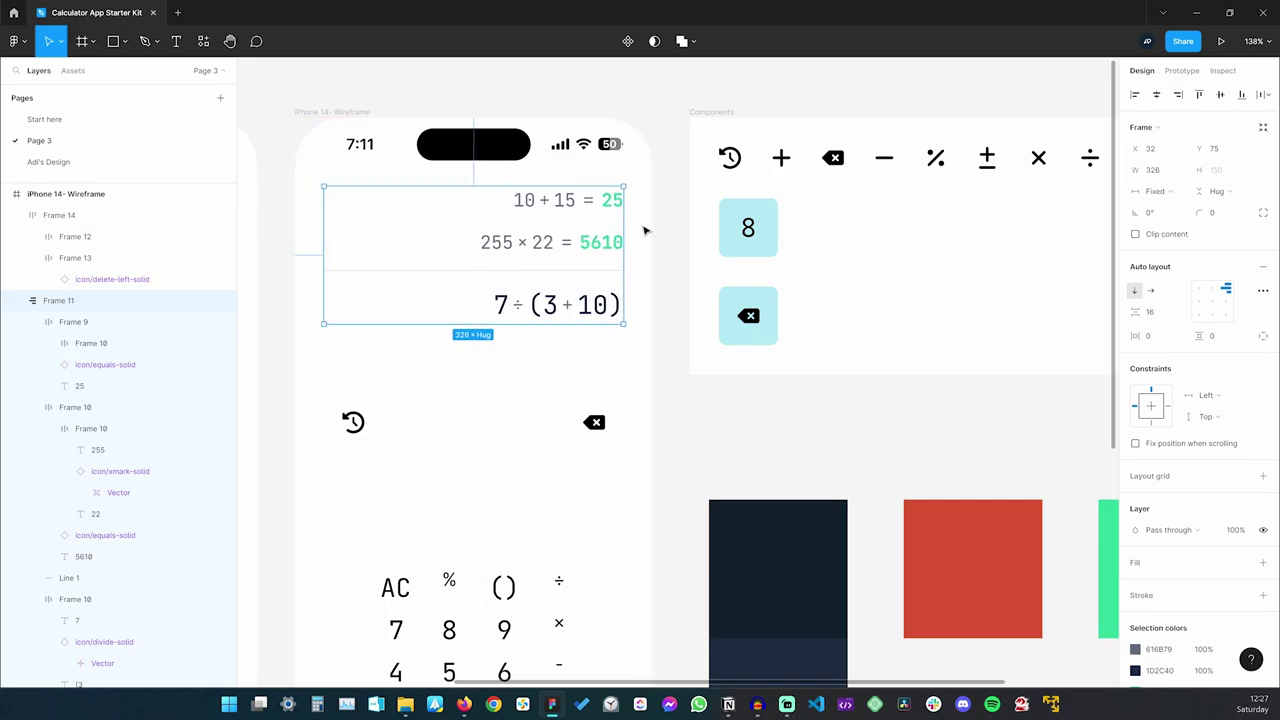
pyautogui.press('alt')
pyautogui.click(653, 236)
pyautogui.hotkey('ctrl', 'z')
pyautogui.press('Escape')
# Move the icon row up towards the expression display, to Y 282
pyautogui.moveTo(517, 423); pyautogui.dragTo(523, 409)
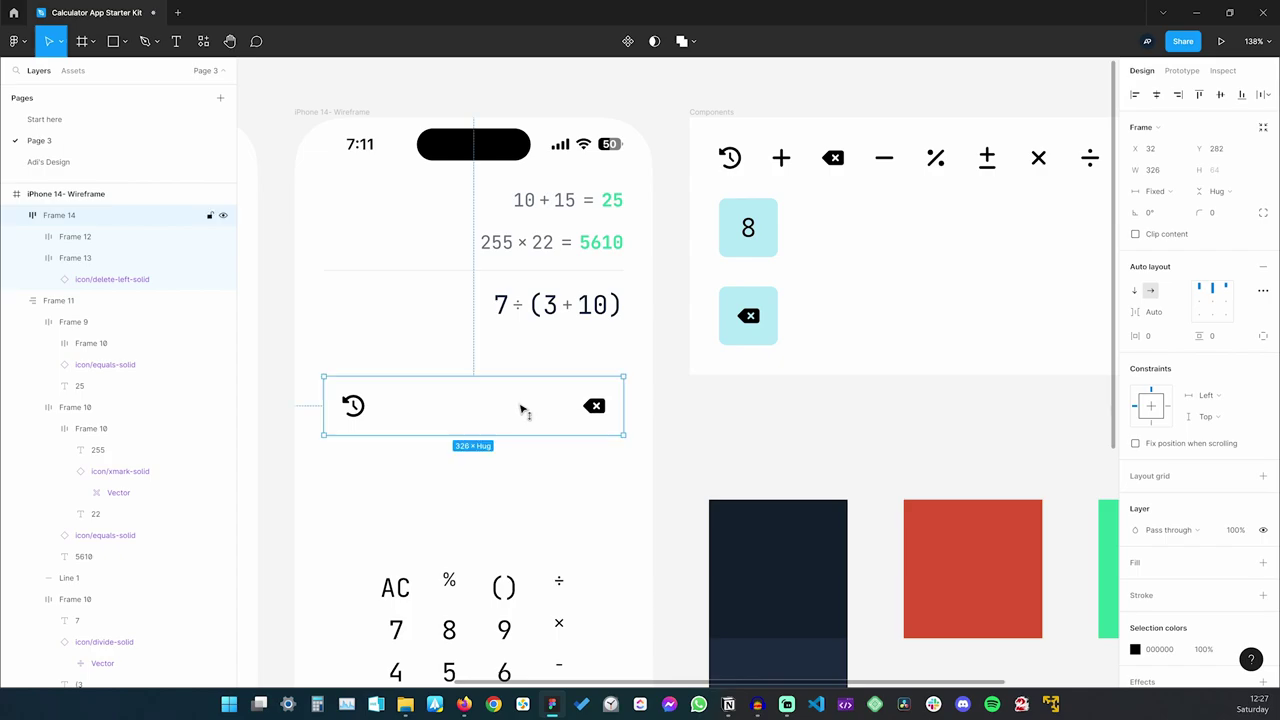
pyautogui.scroll(-5, 525, 415)
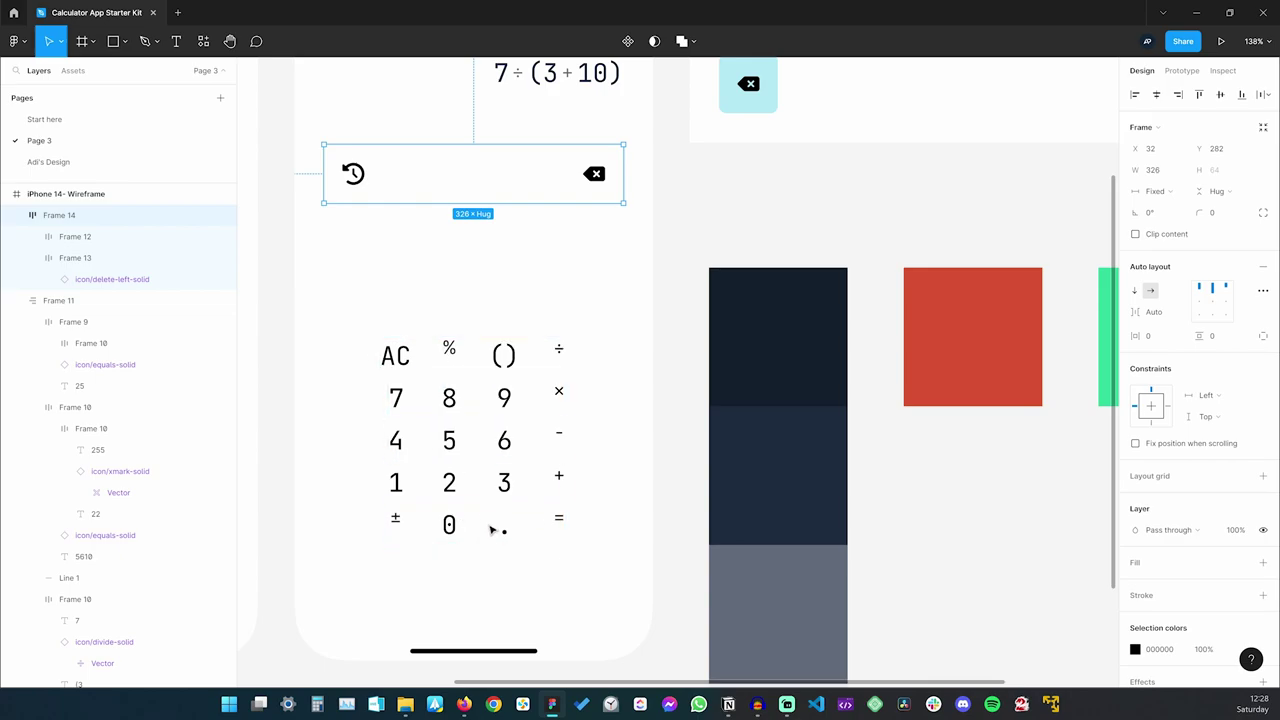
pyautogui.click(454, 288)
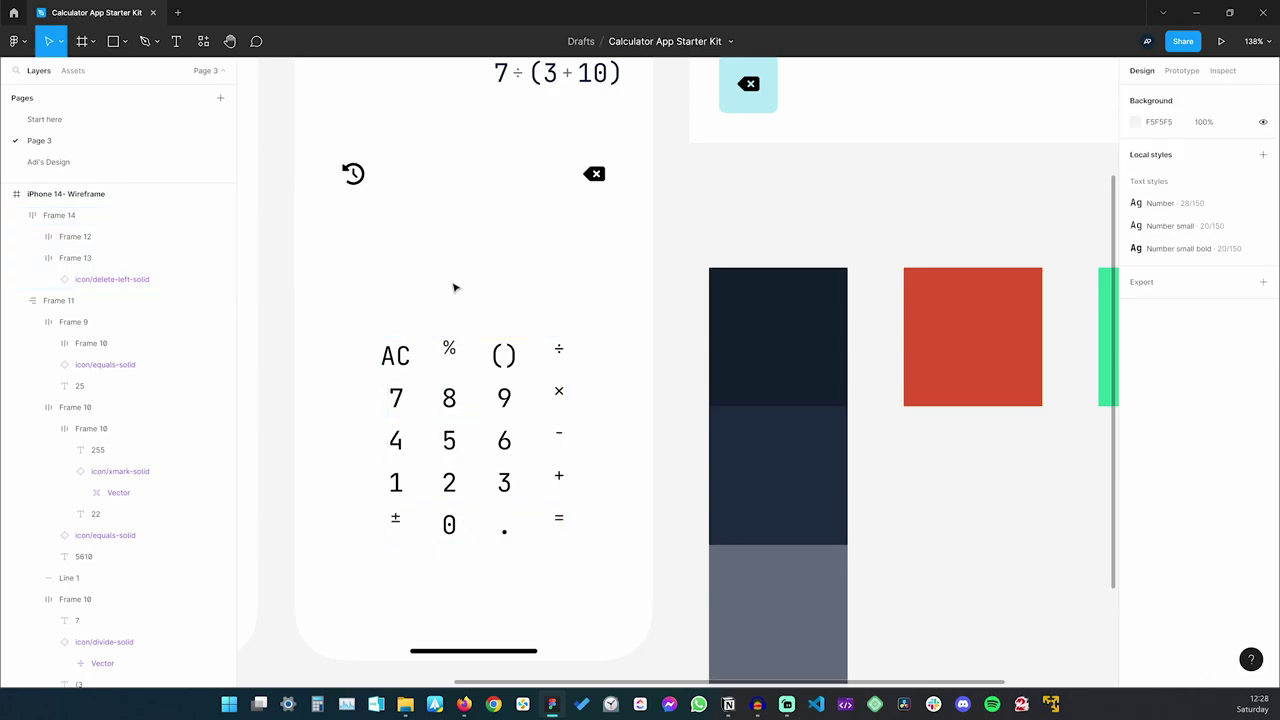
# Select all five keypad label groups and move them up to just below the icon row
pyautogui.scroll(-3, 454, 288)
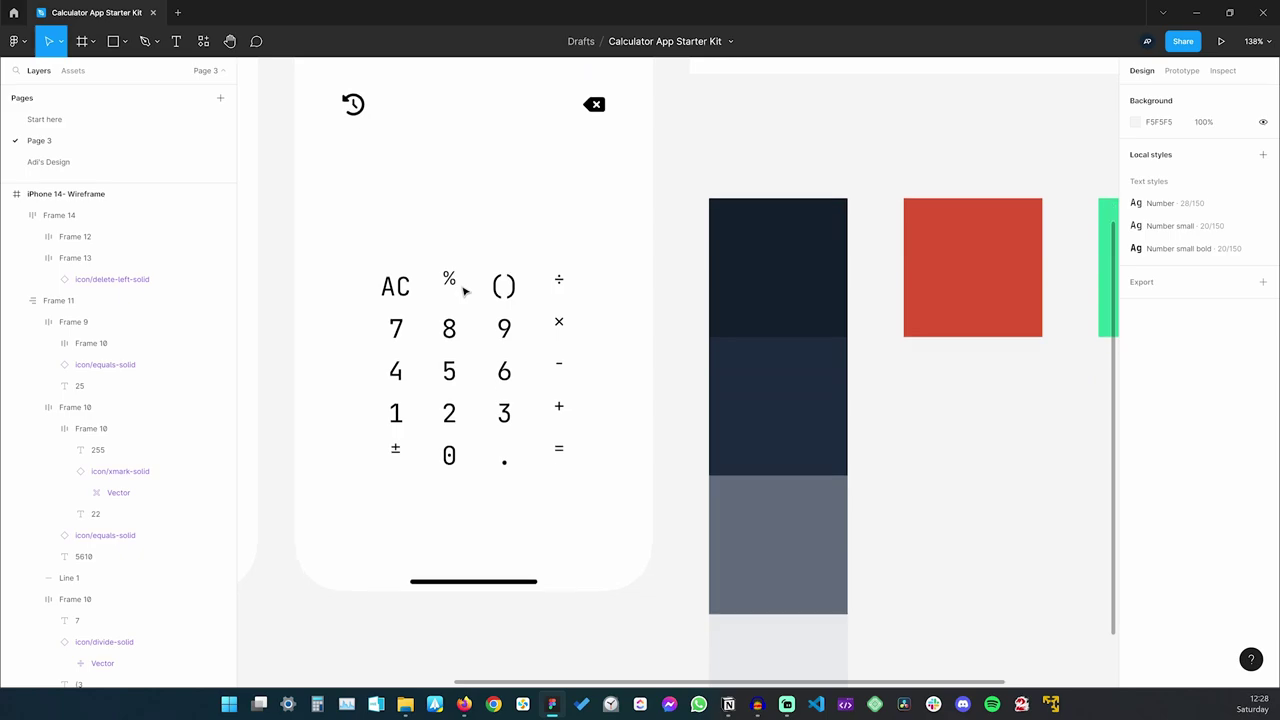
pyautogui.click(398, 457)
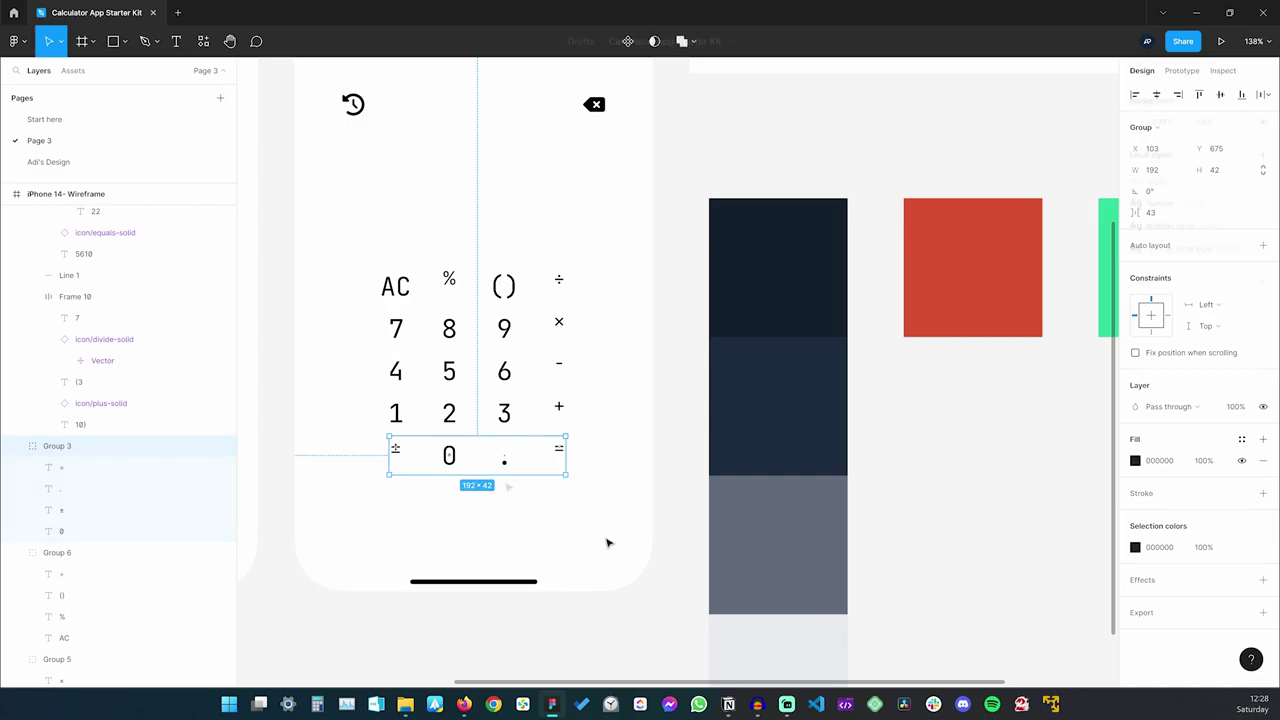
pyautogui.click(380, 500)
pyautogui.moveTo(380, 500); pyautogui.dragTo(507, 150)
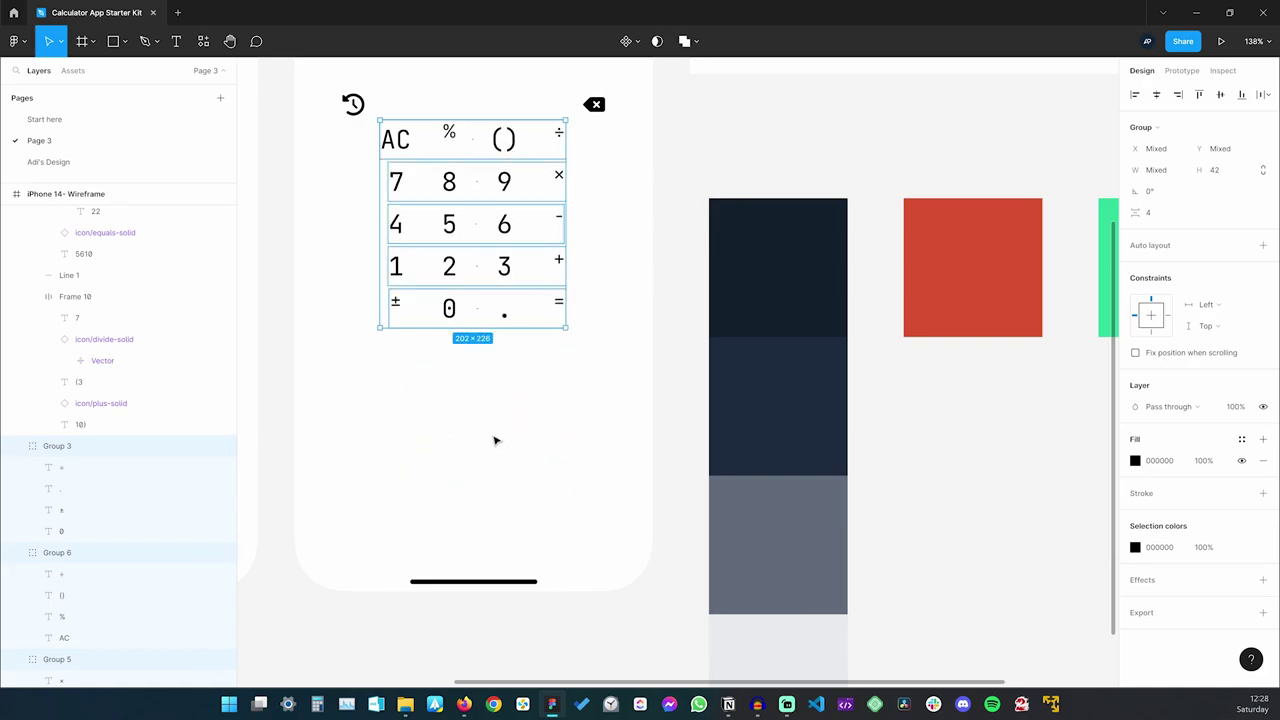
pyautogui.click(531, 489)
# Copy the Number key and Icon key components and paste instances of them into the wireframe's empty space below the keypad labels
pyautogui.scroll(4, 531, 489)
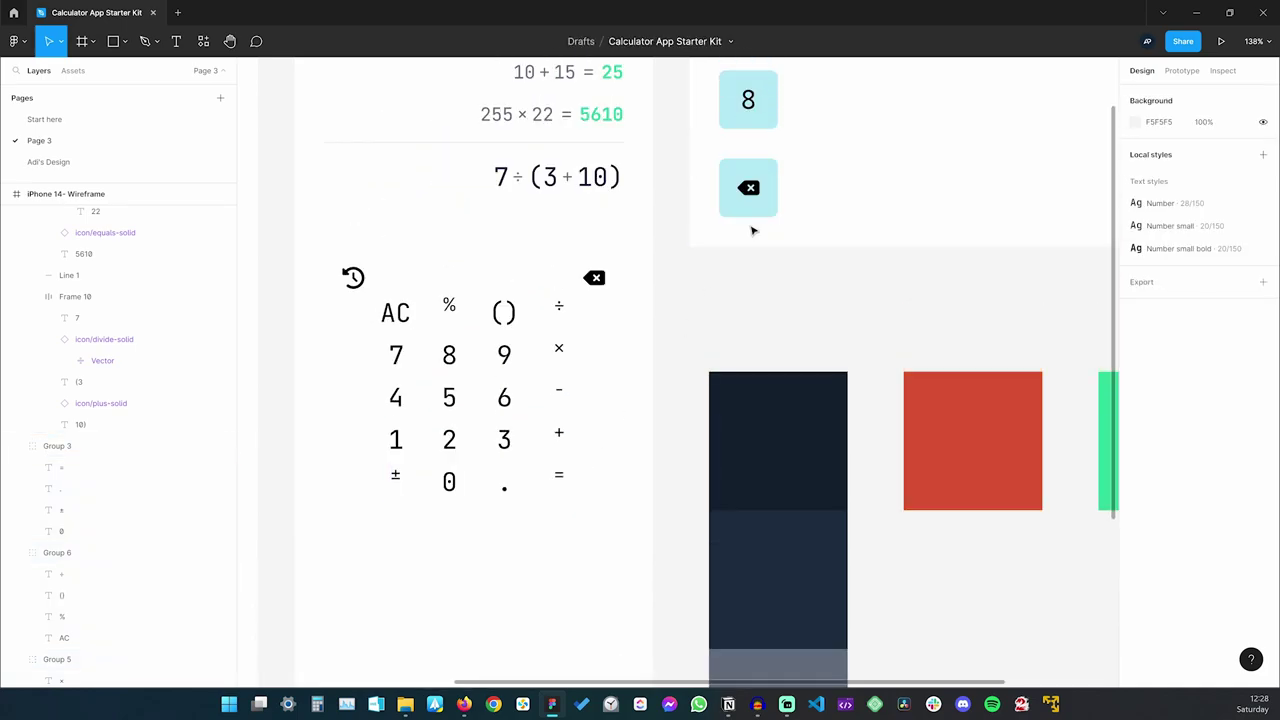
pyautogui.click(749, 100)
pyautogui.keyDown('shift'); pyautogui.click(749, 189); pyautogui.keyUp('shift')
pyautogui.scroll(-4, 488, 399)
pyautogui.click(417, 414)
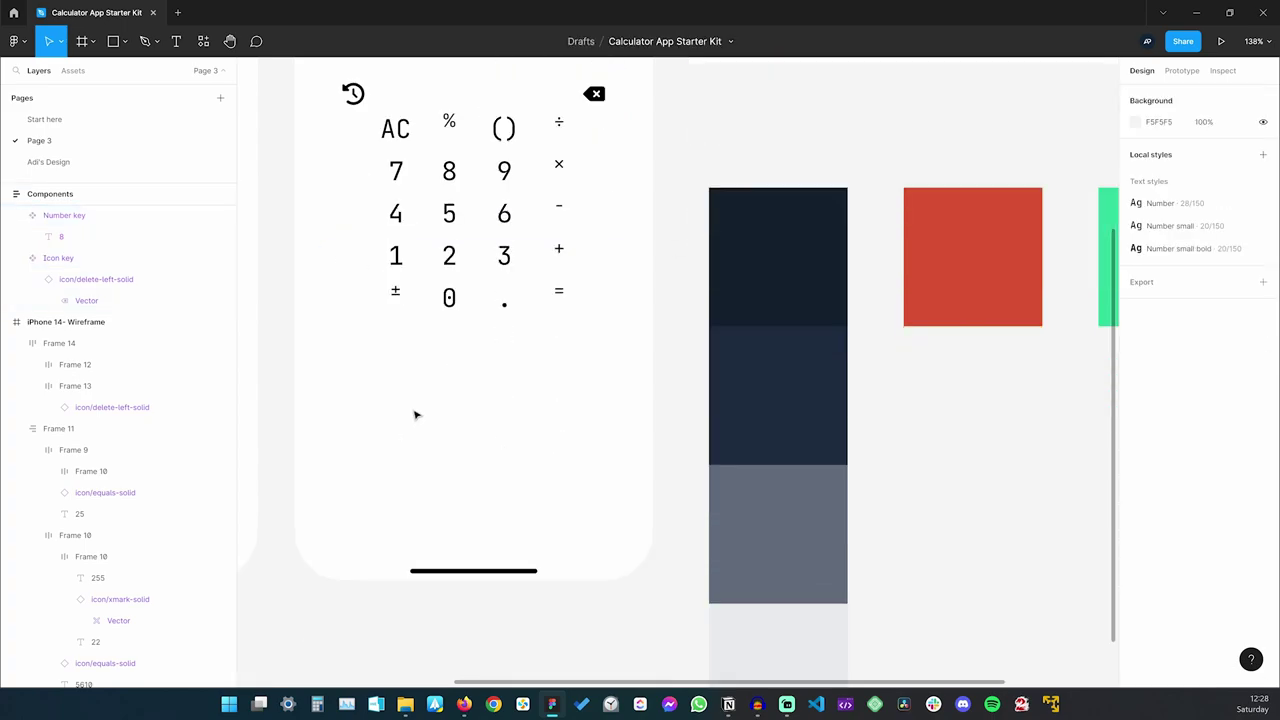
pyautogui.rightClick(392, 412)
pyautogui.click(420, 276)
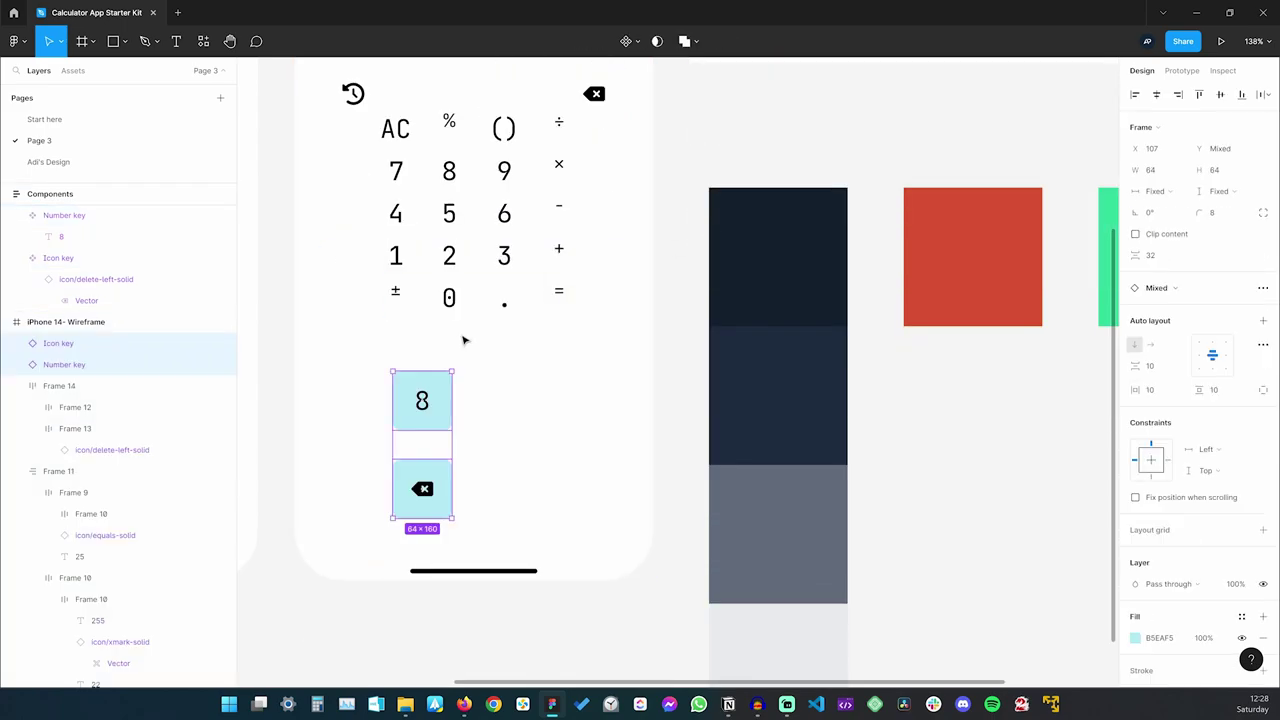
# Arrange the pasted icon key and number key side by side in one row, with the icon key first
pyautogui.click(457, 434)
pyautogui.moveTo(421, 404); pyautogui.dragTo(466, 404)
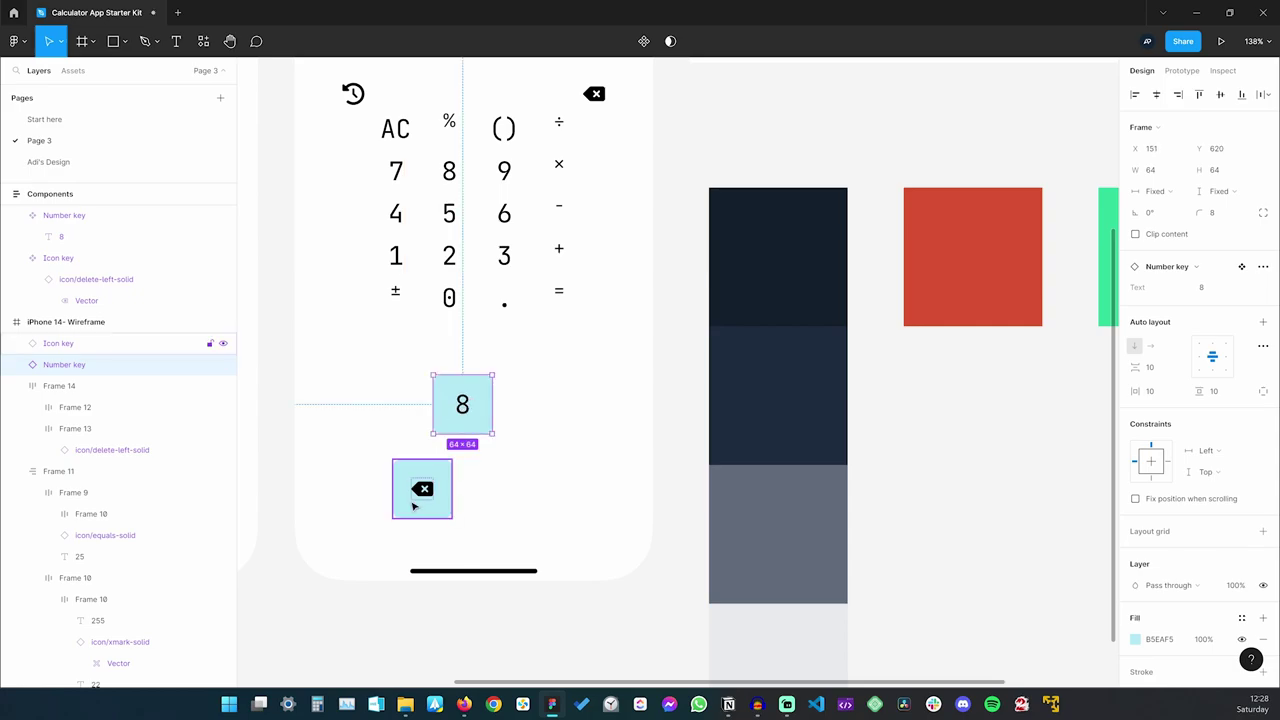
pyautogui.moveTo(420, 506); pyautogui.dragTo(372, 421)
# Duplicate the number key and the icon key to form a four-key row with an icon key at each end
pyautogui.click(487, 410)
pyautogui.moveTo(487, 410); pyautogui.dragTo(538, 408)
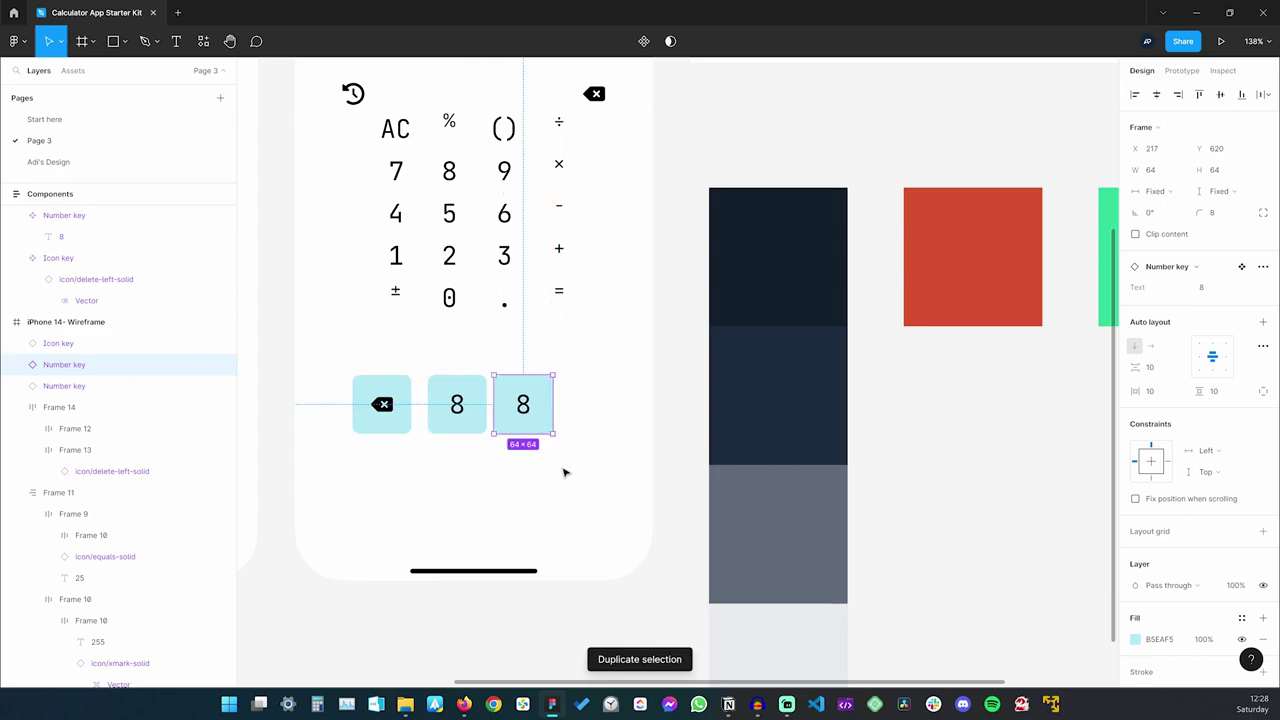
pyautogui.hotkey('ctrl', 'd')
pyautogui.press('Delete')
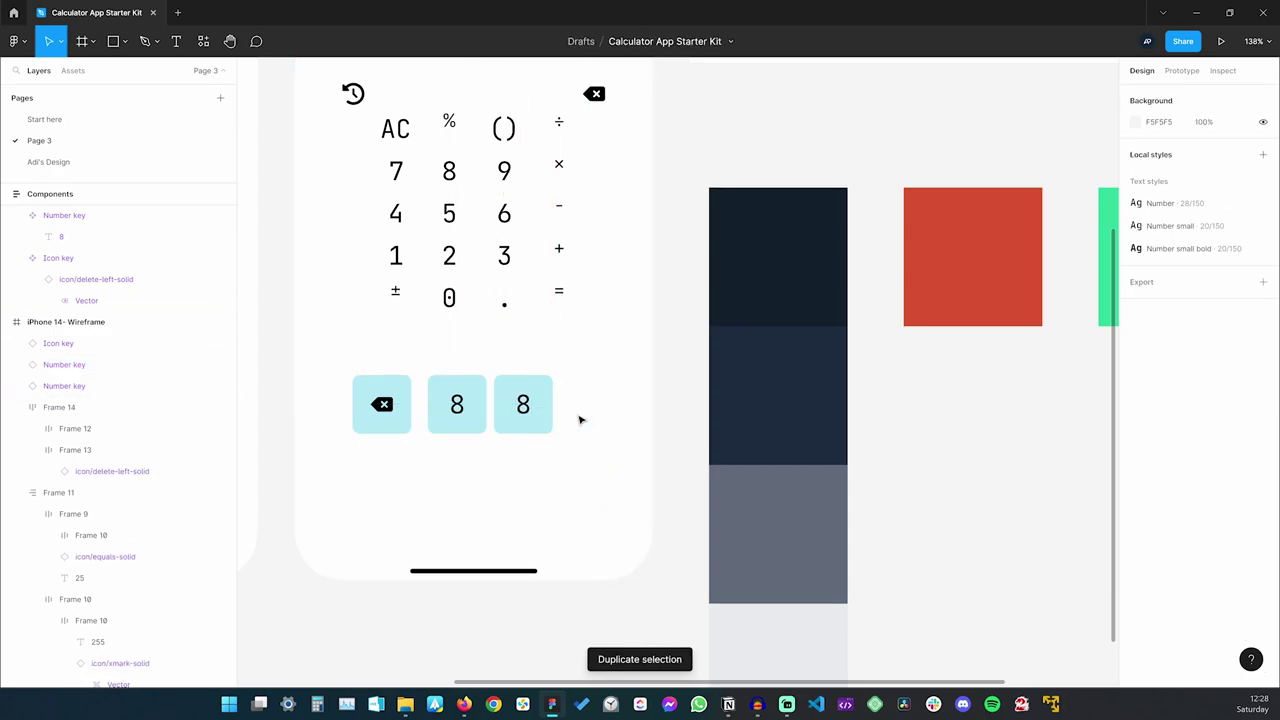
pyautogui.click(410, 412)
pyautogui.moveTo(410, 412); pyautogui.dragTo(597, 477)
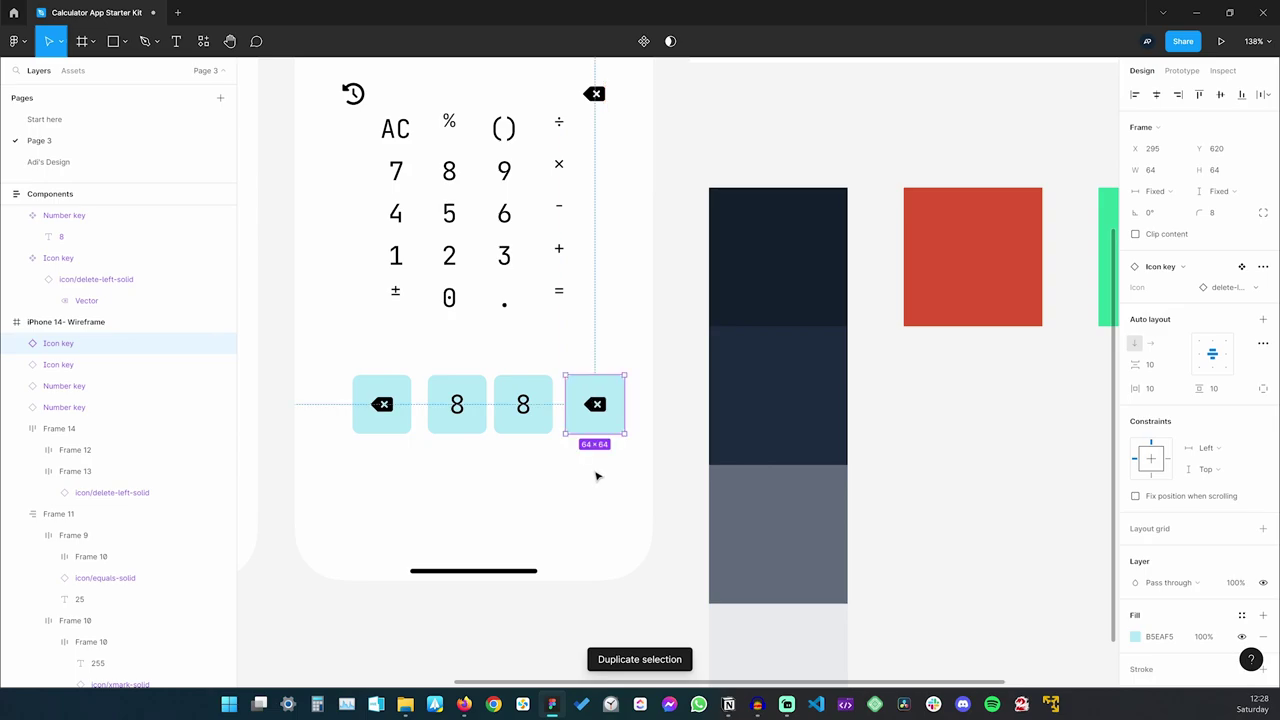
# Wrap the four keys in a horizontal auto layout with 16 spacing between them
pyautogui.moveTo(360, 498); pyautogui.dragTo(636, 366)
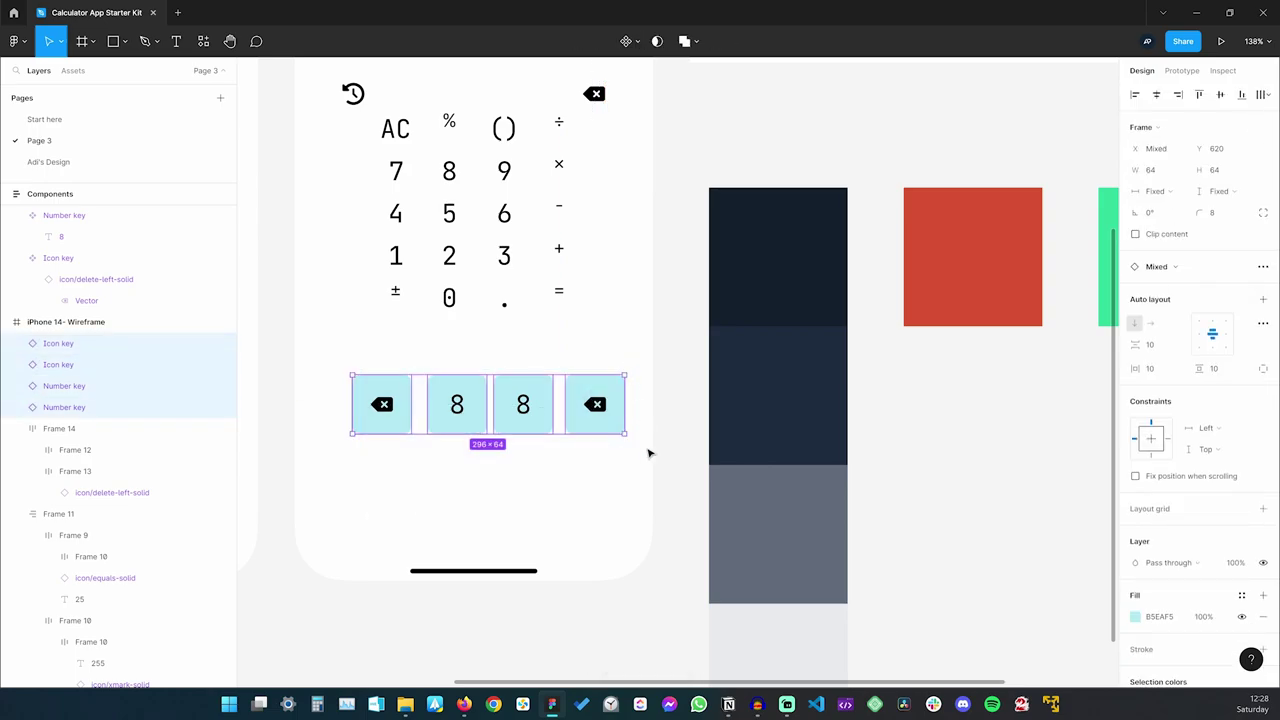
pyautogui.hotkey('shift', 'a')
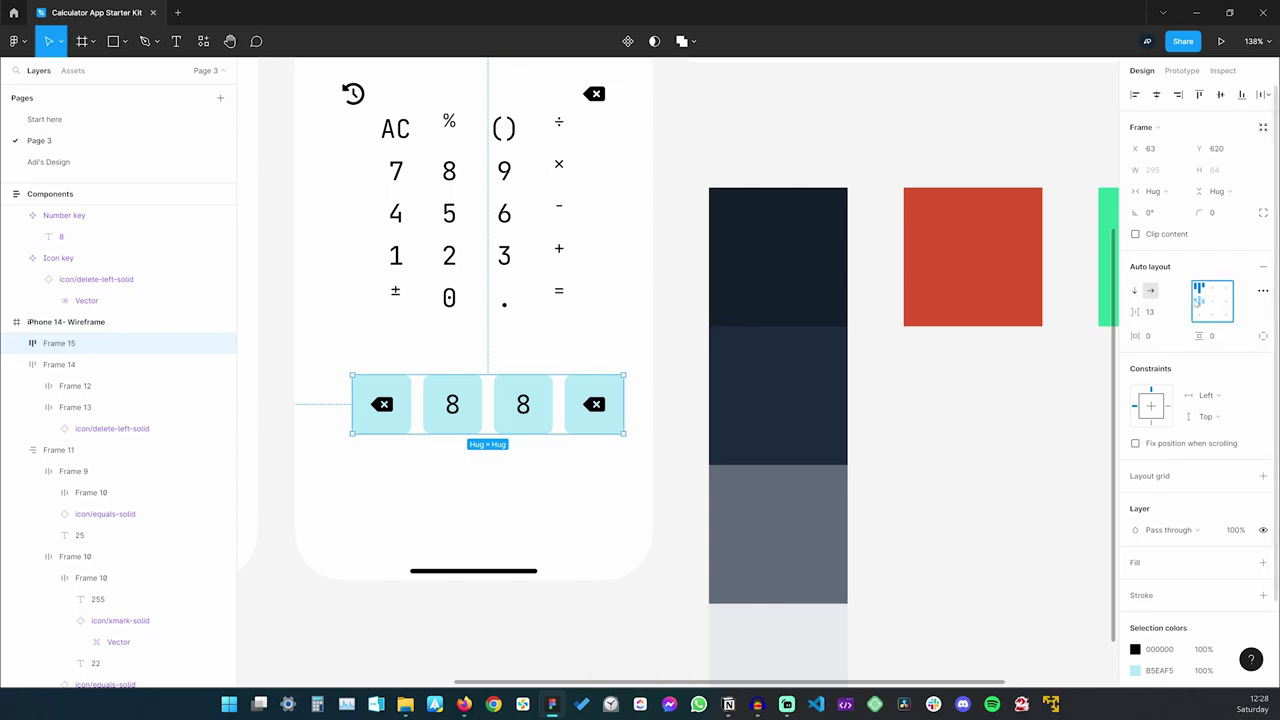
pyautogui.moveTo(490, 410)
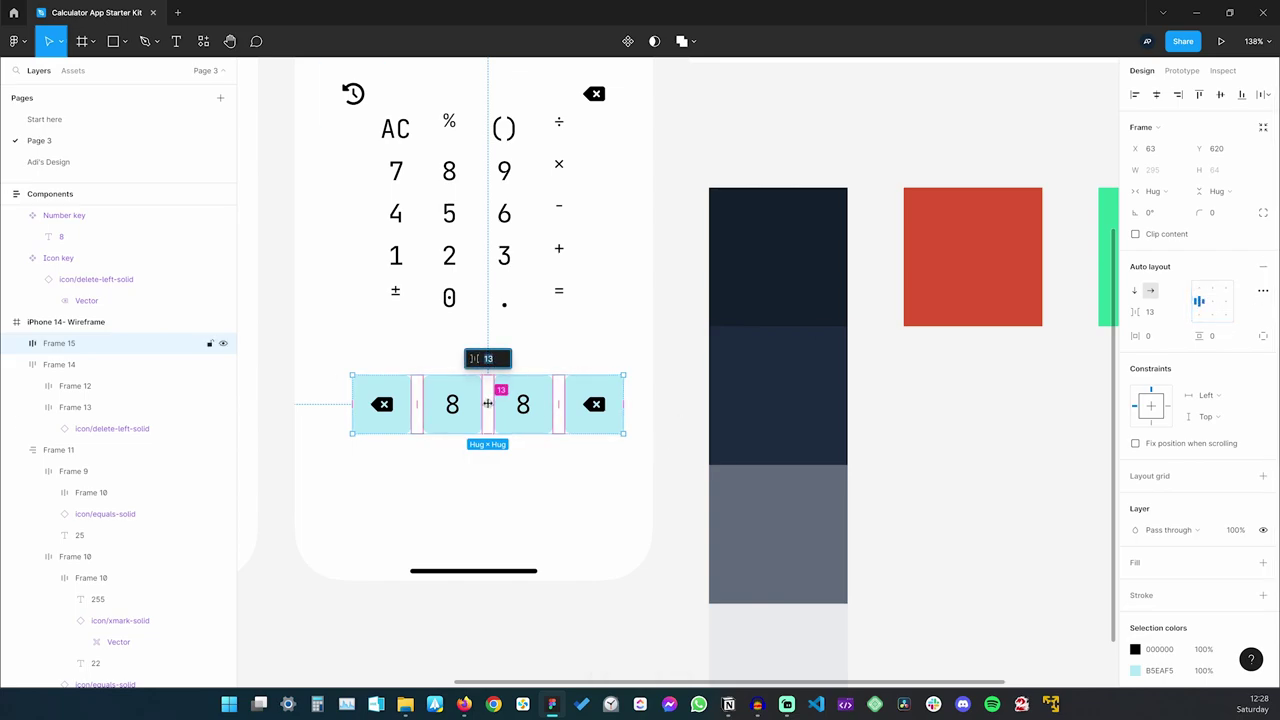
pyautogui.press('Return')
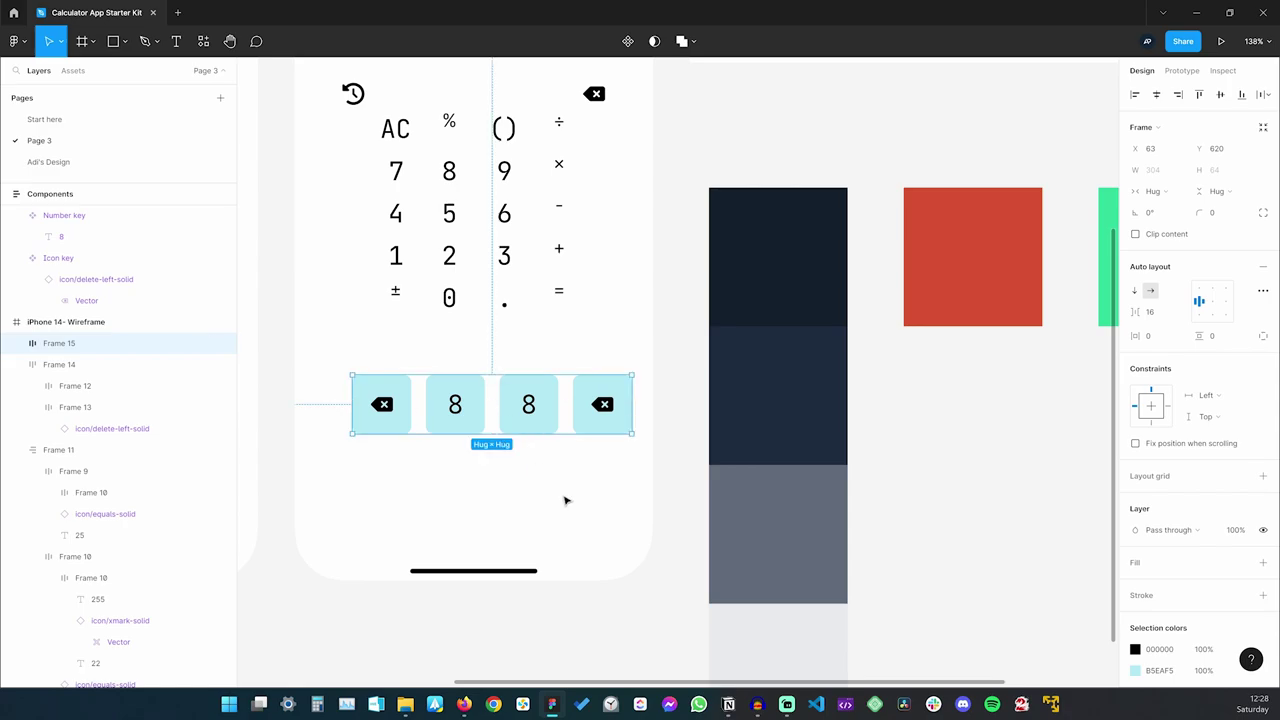
pyautogui.click(566, 500)
# Move the key row to Y 634 and resize it to start at X 32 with a width of 326
pyautogui.moveTo(497, 403); pyautogui.dragTo(479, 419)
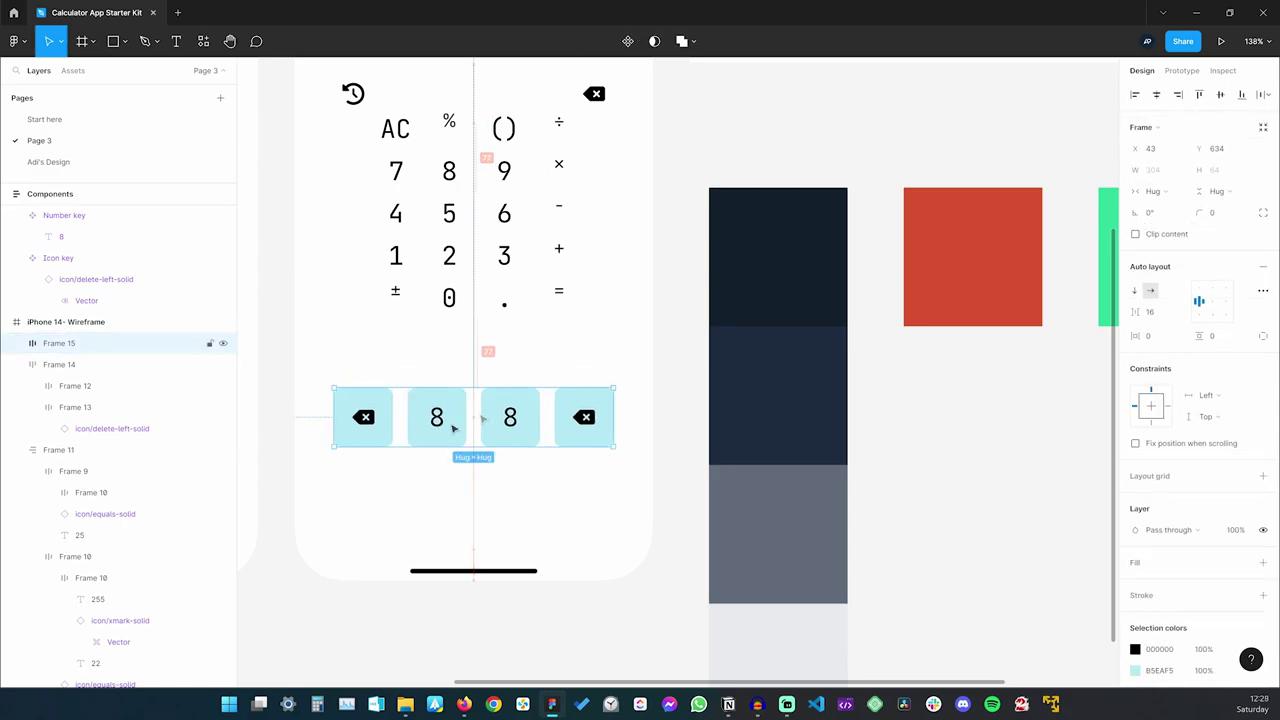
pyautogui.moveTo(325, 402); pyautogui.dragTo(319, 403)
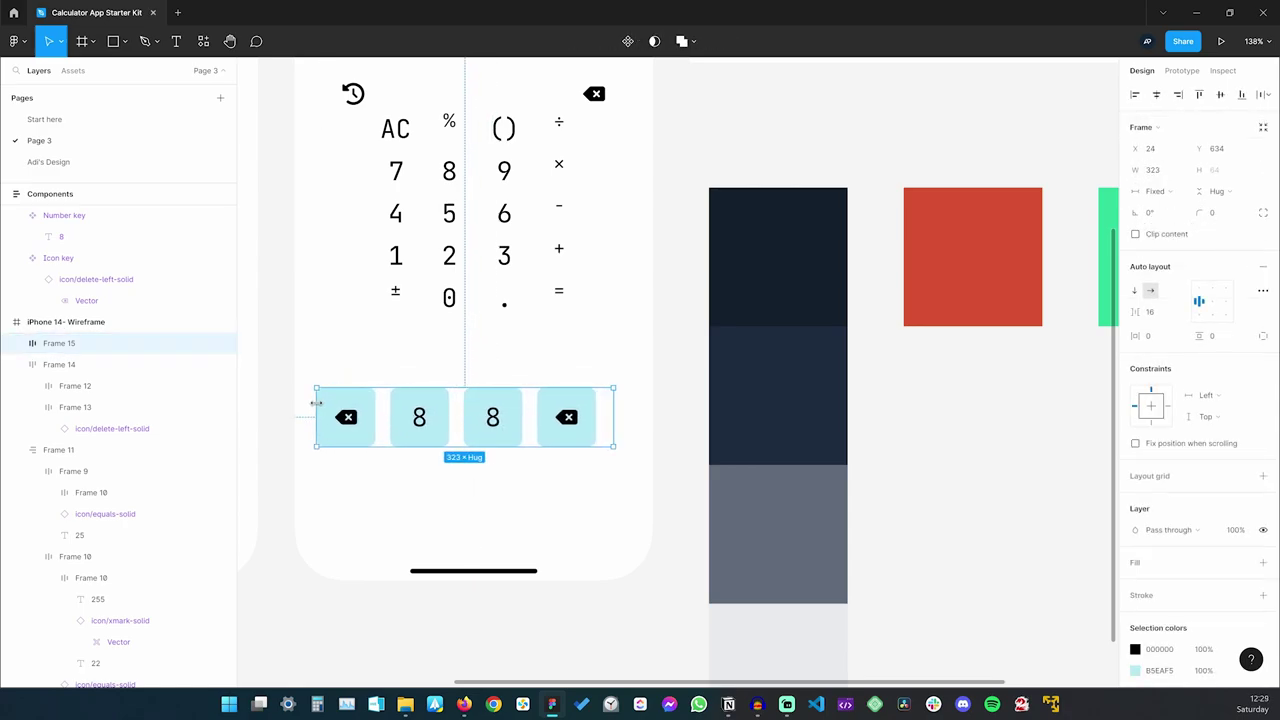
pyautogui.press('Right')
pyautogui.press('Right')
pyautogui.press('Right')
pyautogui.press('Right')
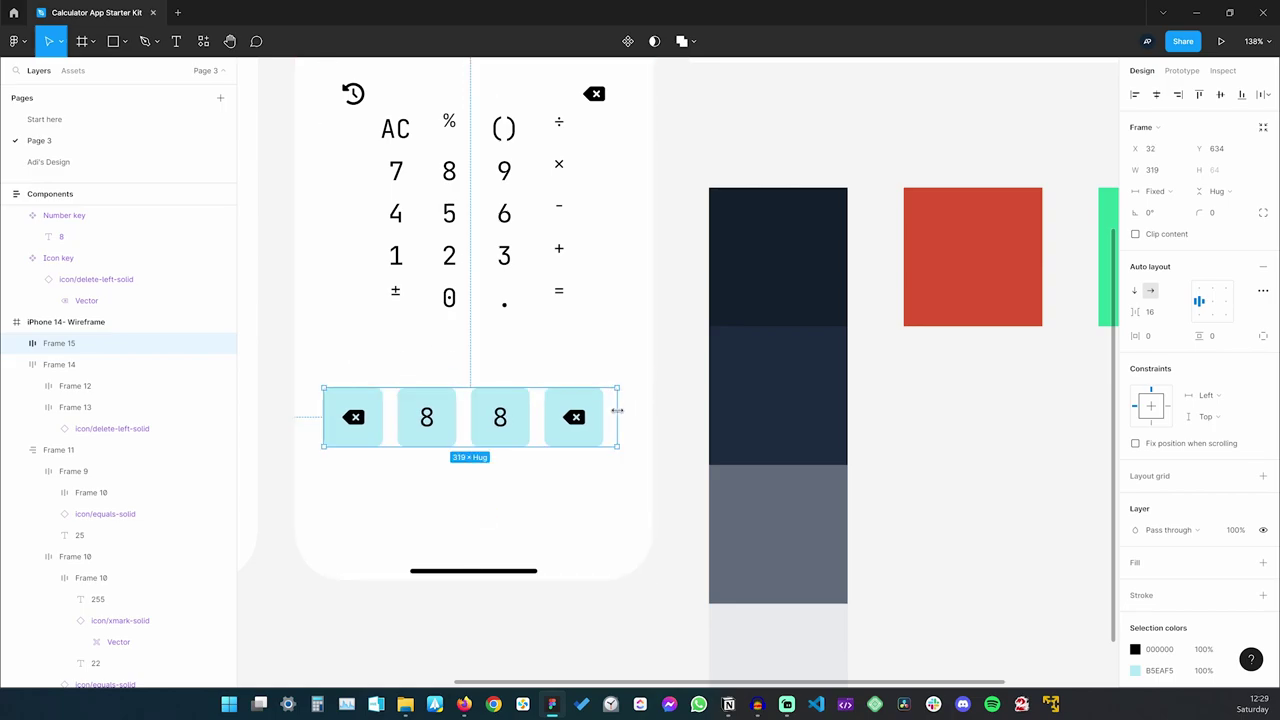
pyautogui.moveTo(617, 410); pyautogui.dragTo(637, 364)
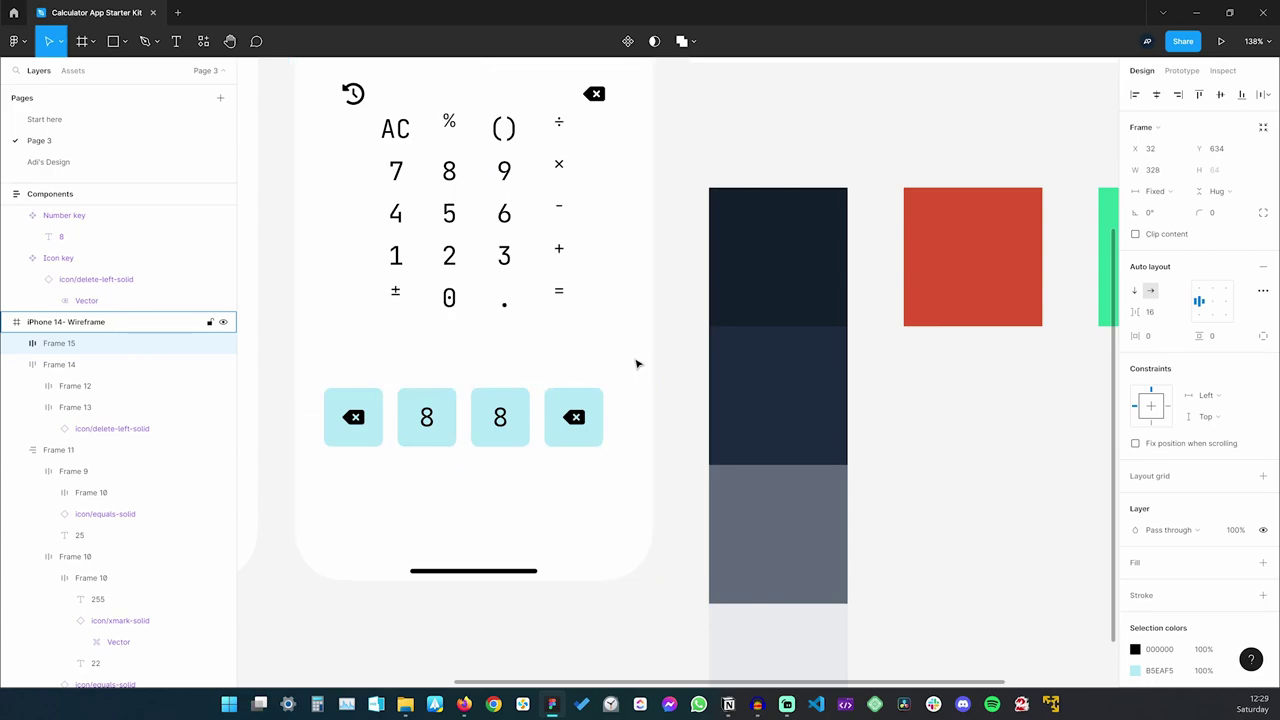
pyautogui.press('alt')
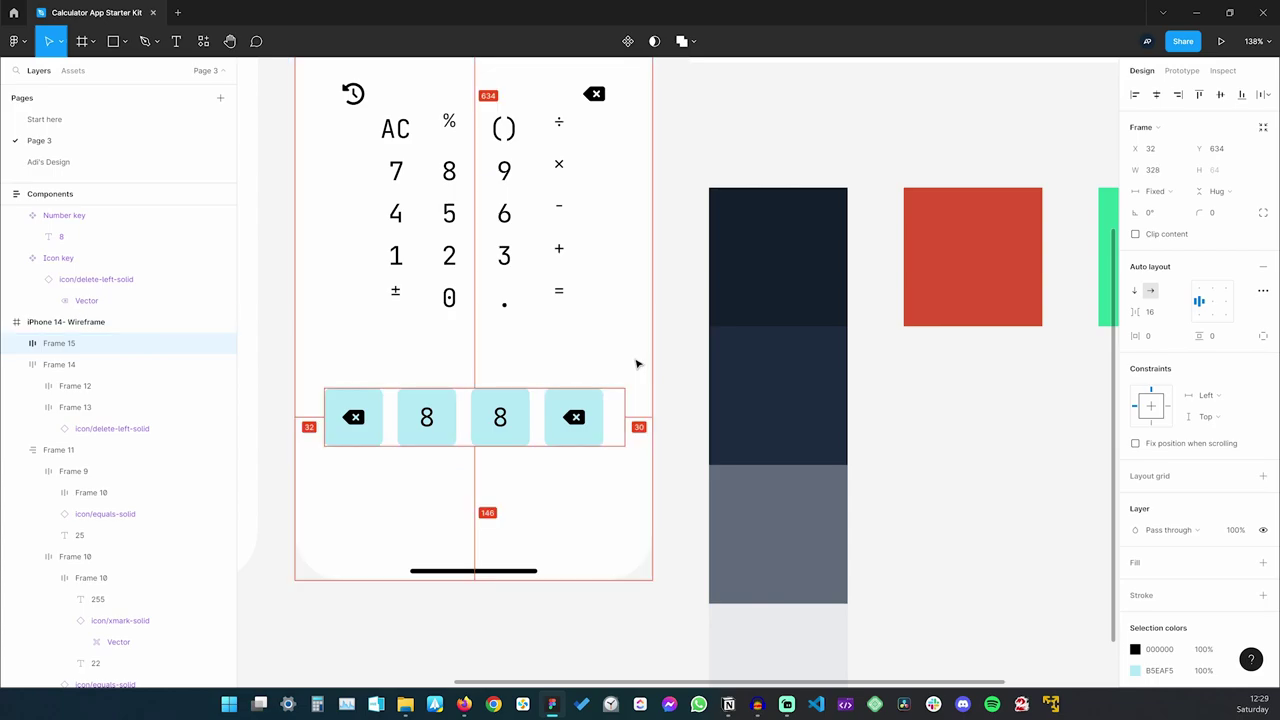
# Set the width of all four keys in the row to Fill container
pyautogui.doubleClick(353, 418)
pyautogui.keyDown('shift'); pyautogui.click(426, 417); pyautogui.keyUp('shift')
pyautogui.keyDown('shift'); pyautogui.click(500, 417); pyautogui.keyUp('shift')
pyautogui.keyDown('shift'); pyautogui.click(574, 417); pyautogui.keyUp('shift')
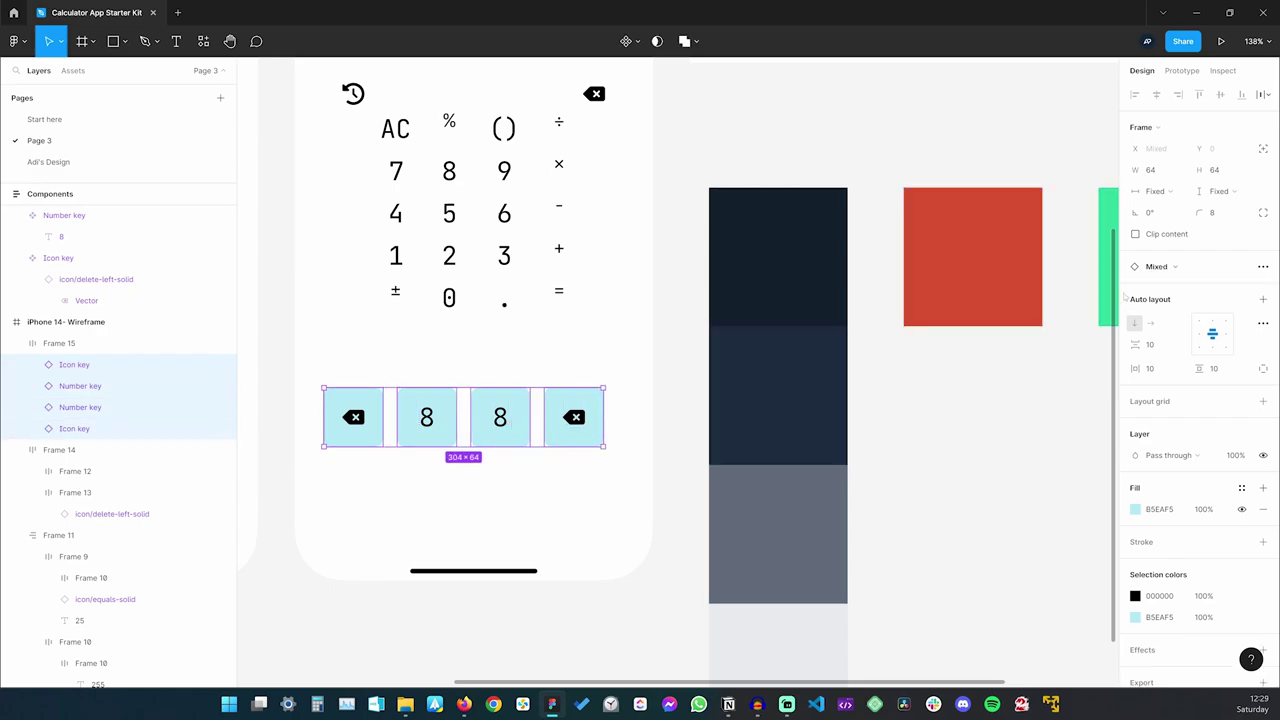
pyautogui.click(1160, 191)
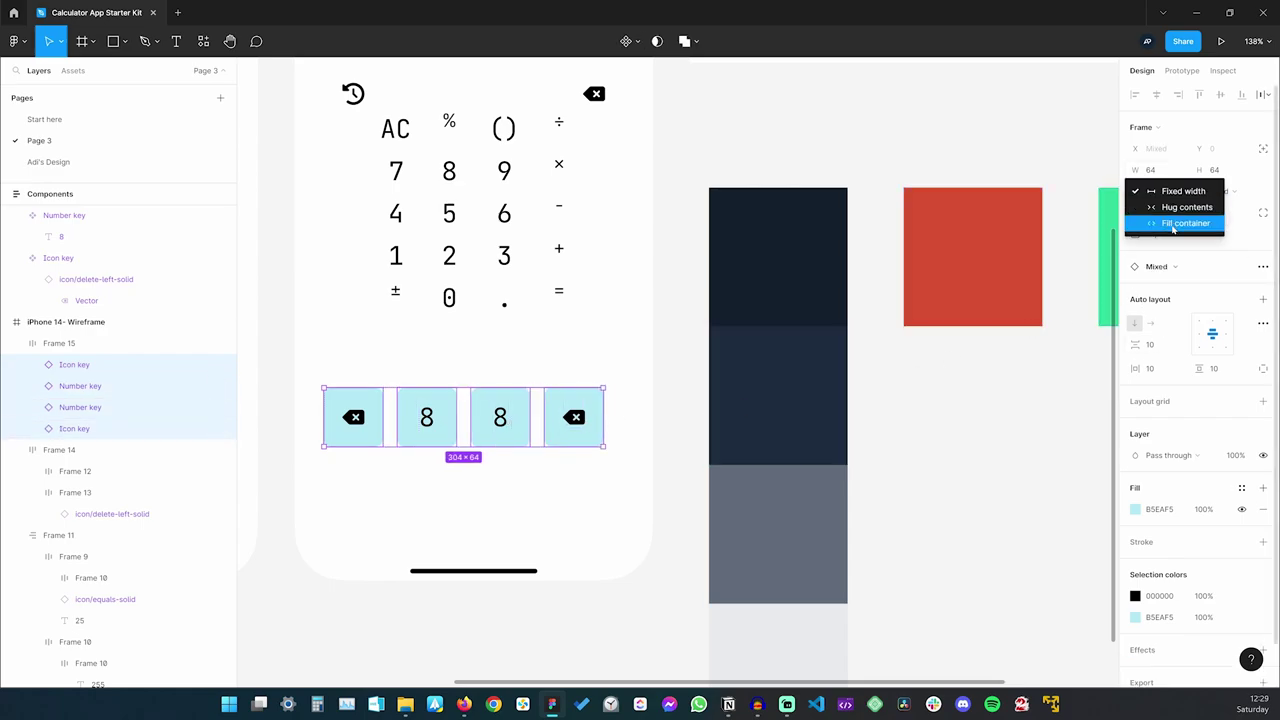
pyautogui.click(1188, 220)
pyautogui.click(553, 533)
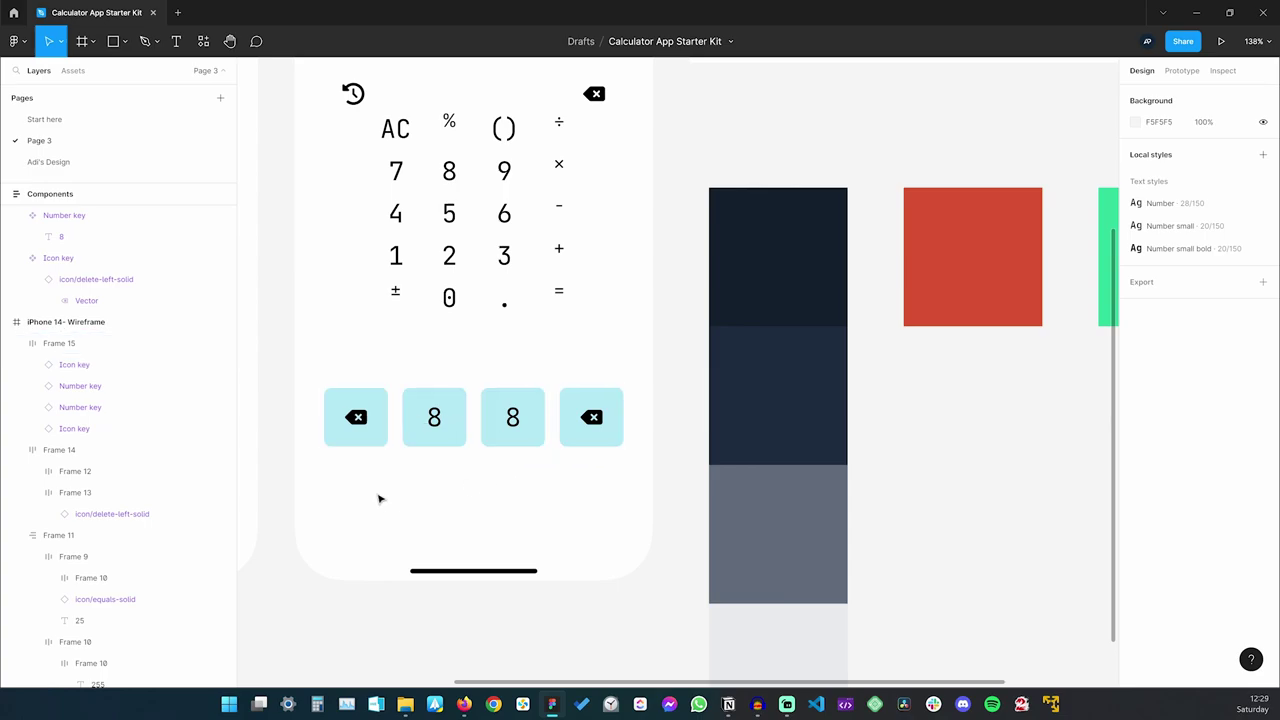
# Swap the first icon key's icon for plus-minus-solid(1)
pyautogui.click(366, 423)
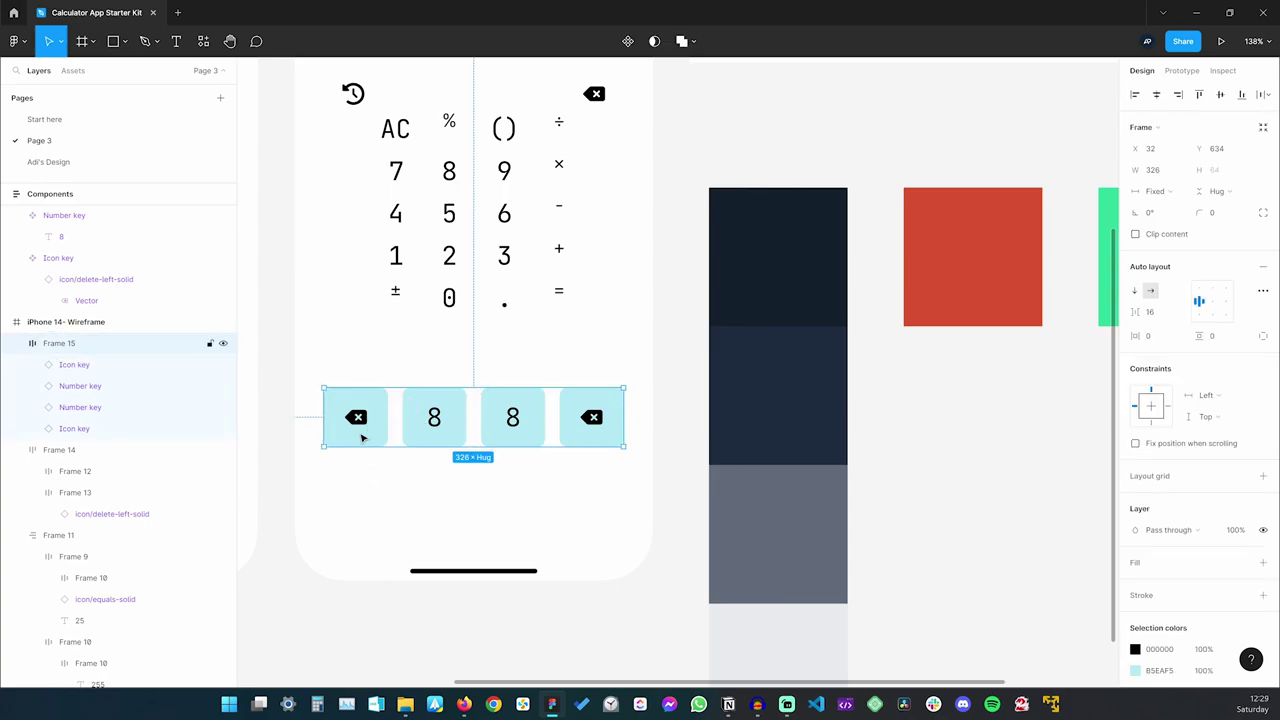
pyautogui.click(362, 430)
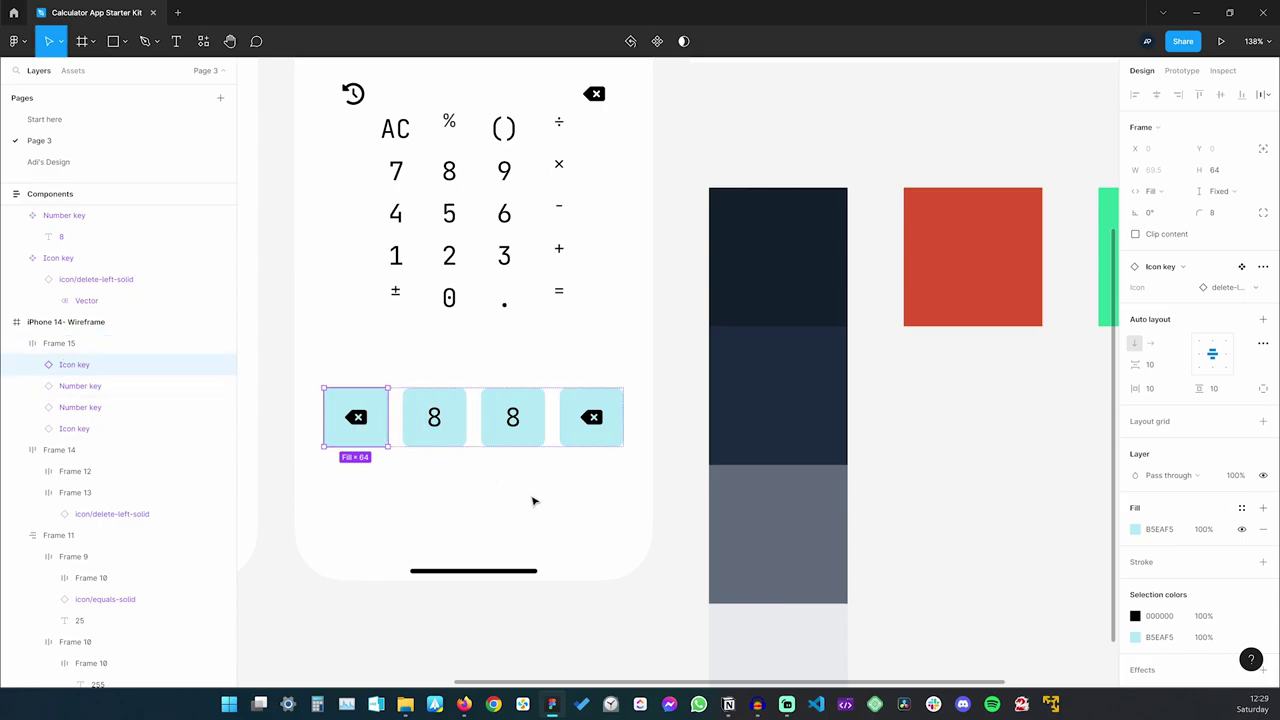
pyautogui.hotkey('shift', 'Return')
pyautogui.moveTo(623, 412)
pyautogui.mouseDown()
pyautogui.moveTo(588, 408)
pyautogui.moveTo(632, 402)
pyautogui.mouseUp()
pyautogui.click(356, 425)
pyautogui.click(1228, 287)
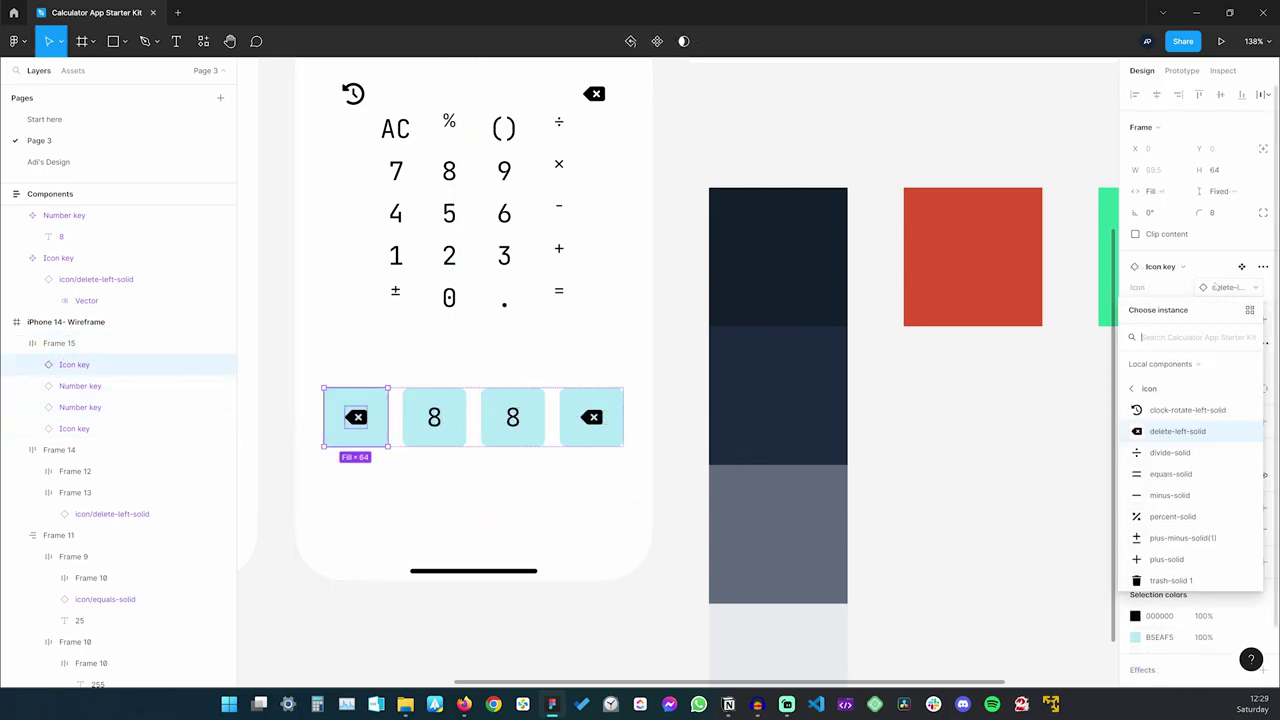
pyautogui.click(1180, 538)
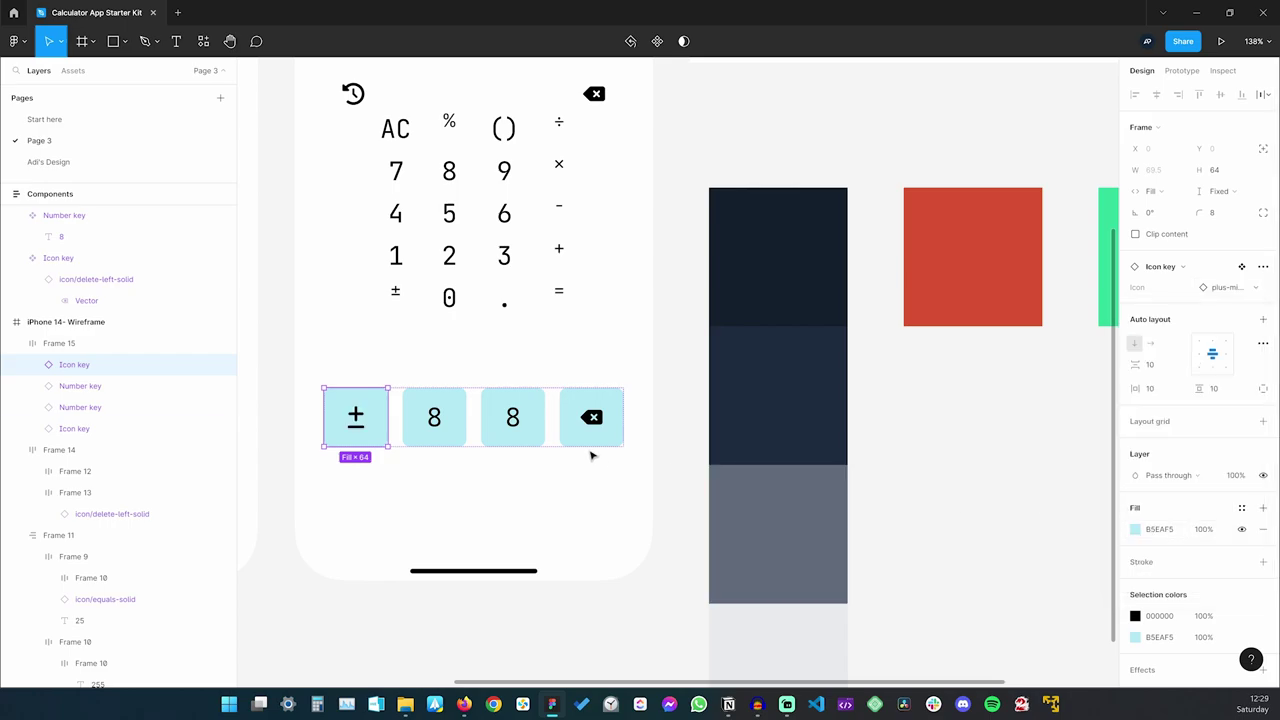
# Set the text of the two number keys in the row to 0 and a decimal point
pyautogui.click(436, 420)
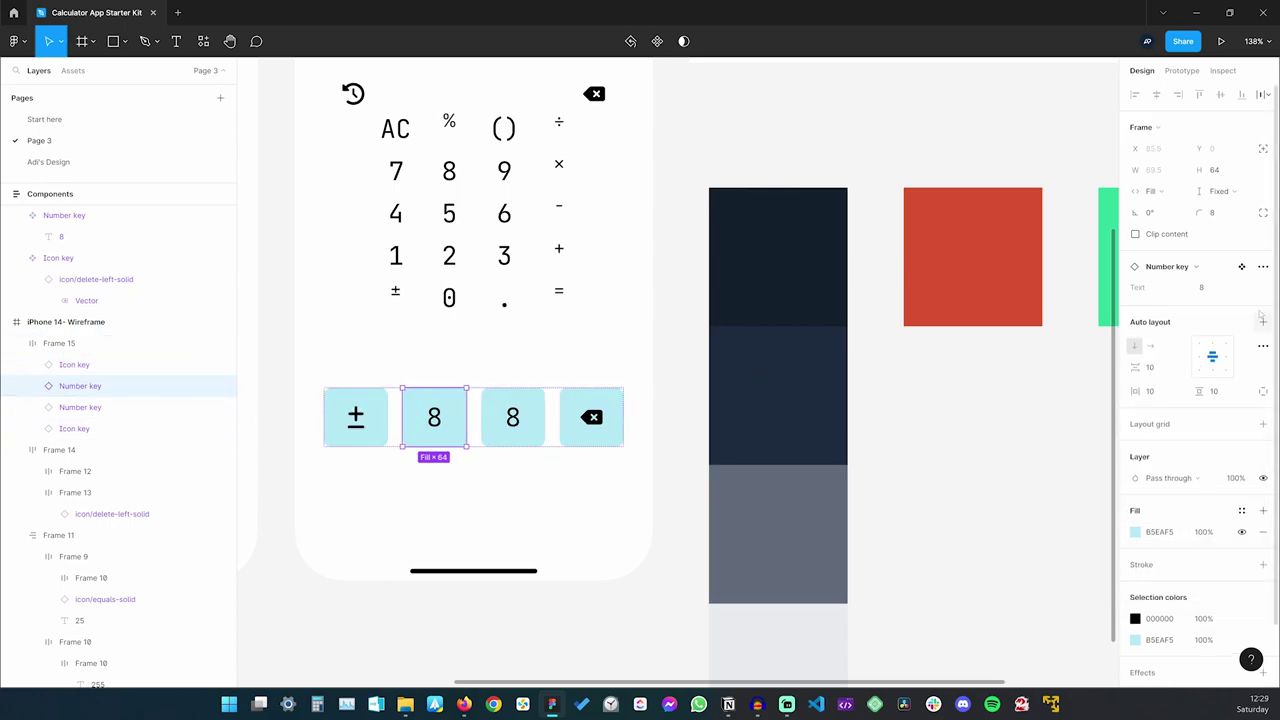
pyautogui.click(1213, 288)
pyautogui.write('0')
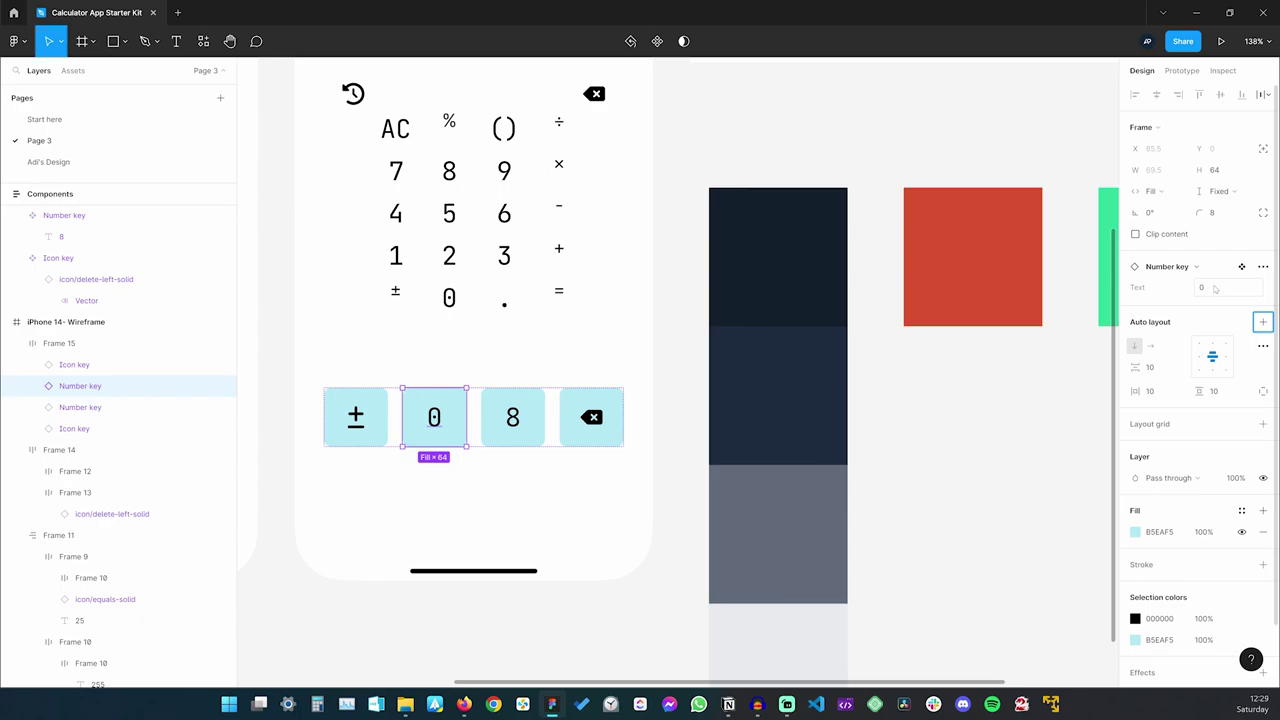
pyautogui.click(532, 418)
pyautogui.click(1227, 288)
pyautogui.write('.')
pyautogui.press('Tab')
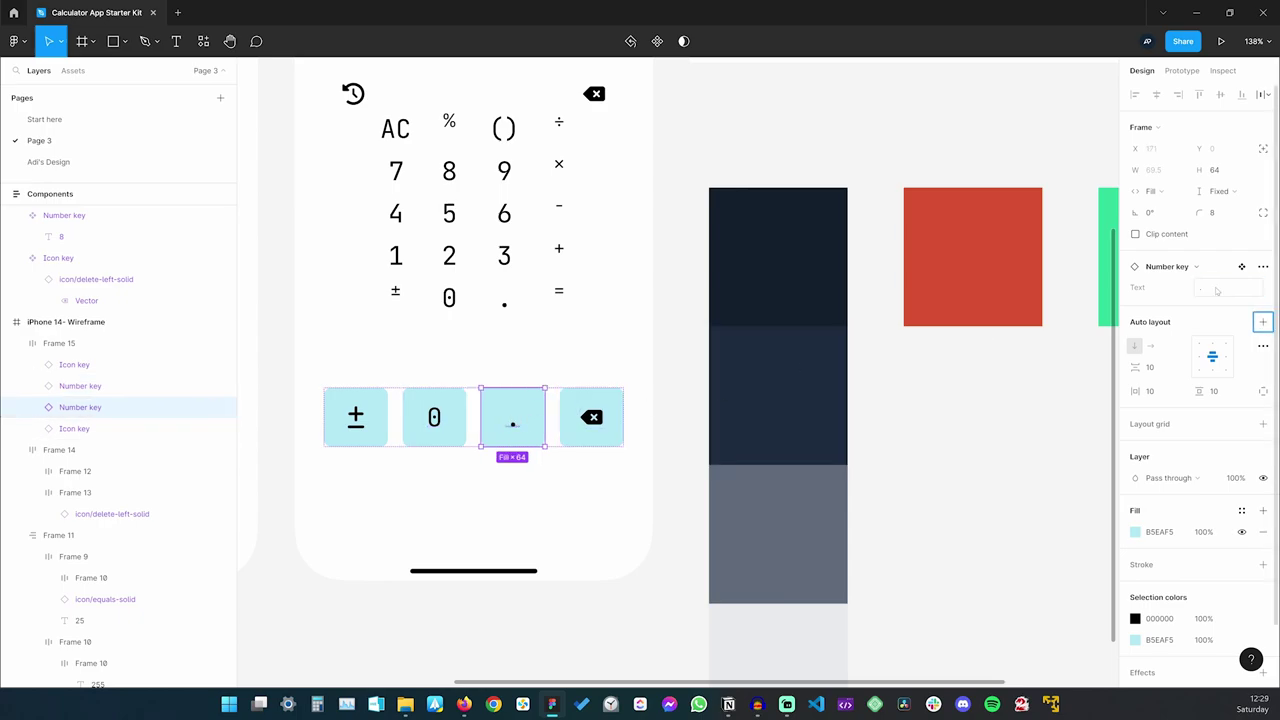
# Swap the last icon key's icon in the row for equals-solid
pyautogui.click(602, 425)
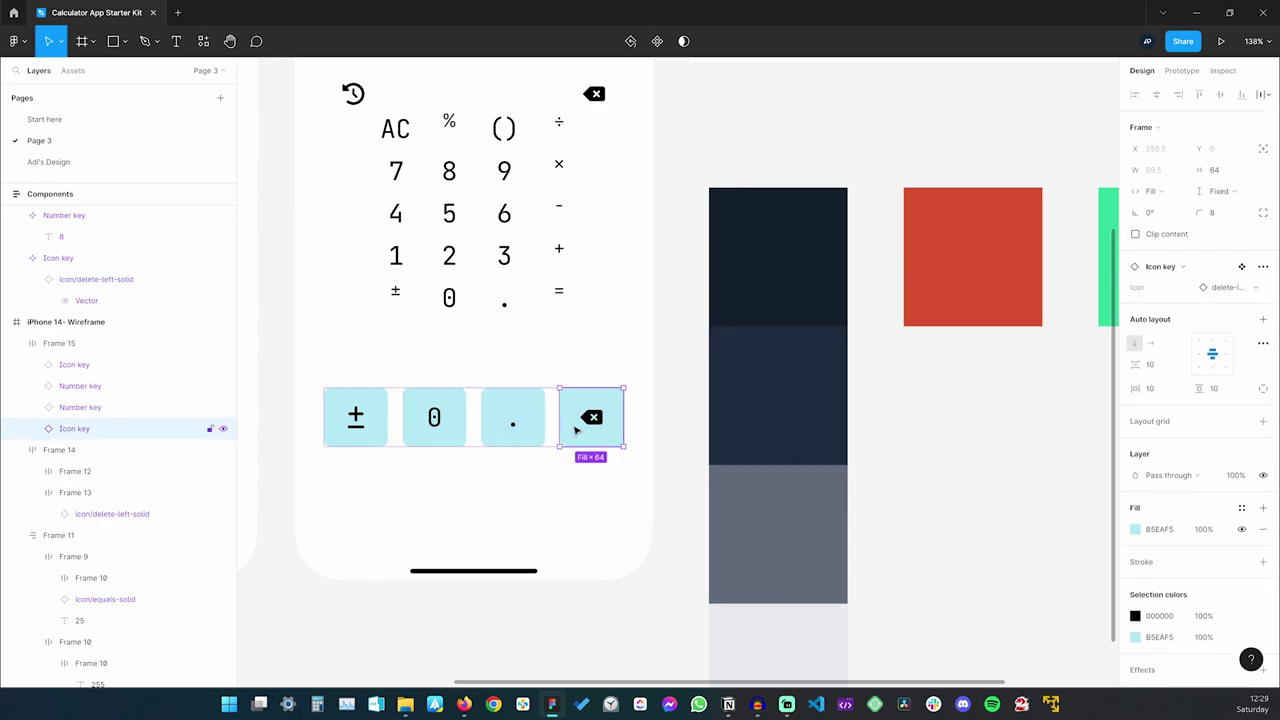
pyautogui.click(1222, 290)
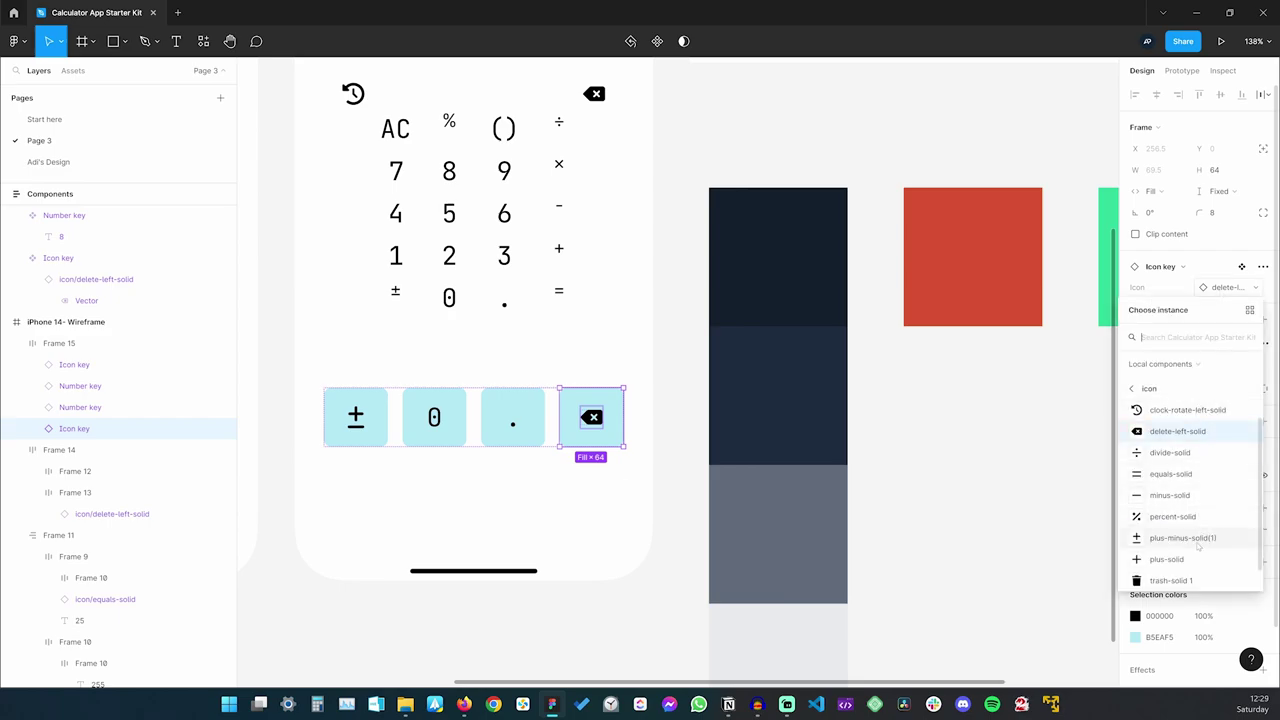
pyautogui.click(1178, 475)
pyautogui.click(573, 536)
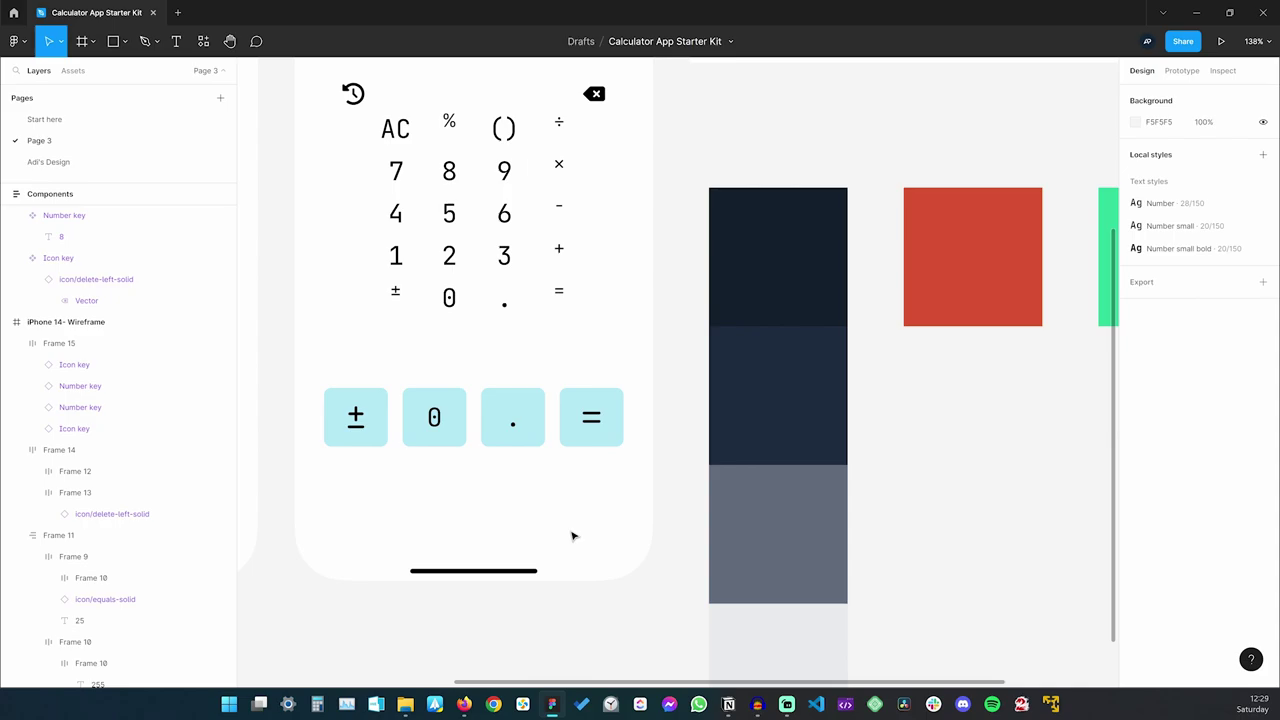
# Move the key row down to Y 746 and place a duplicate of it above at Y 666
pyautogui.moveTo(509, 418); pyautogui.dragTo(510, 515)
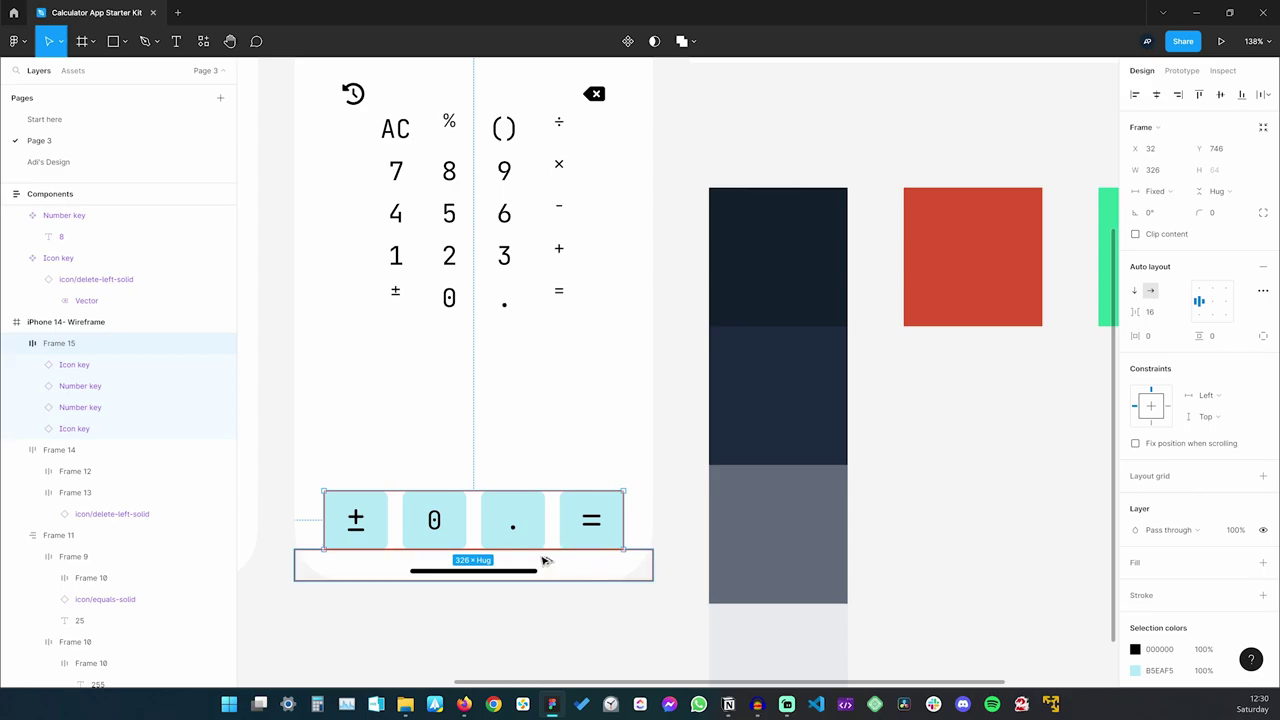
pyautogui.click(537, 409)
pyautogui.hotkey('ctrl', 'd')
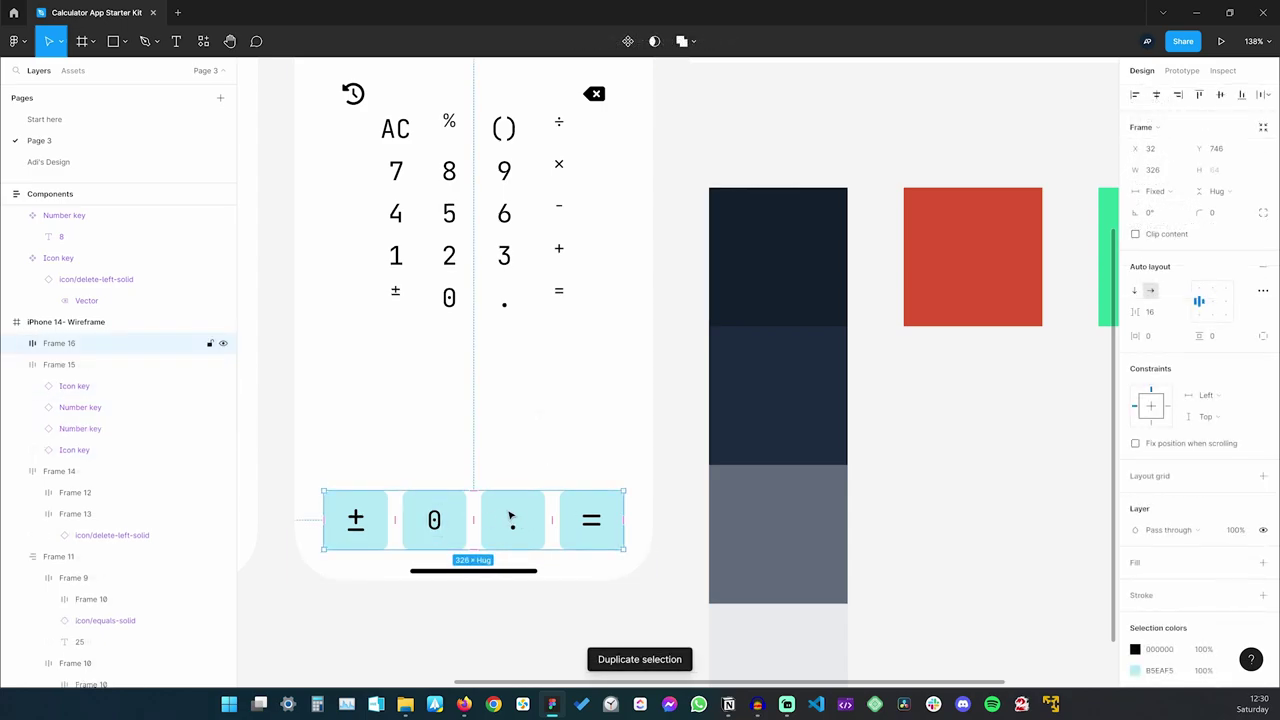
pyautogui.moveTo(510, 517); pyautogui.dragTo(513, 450)
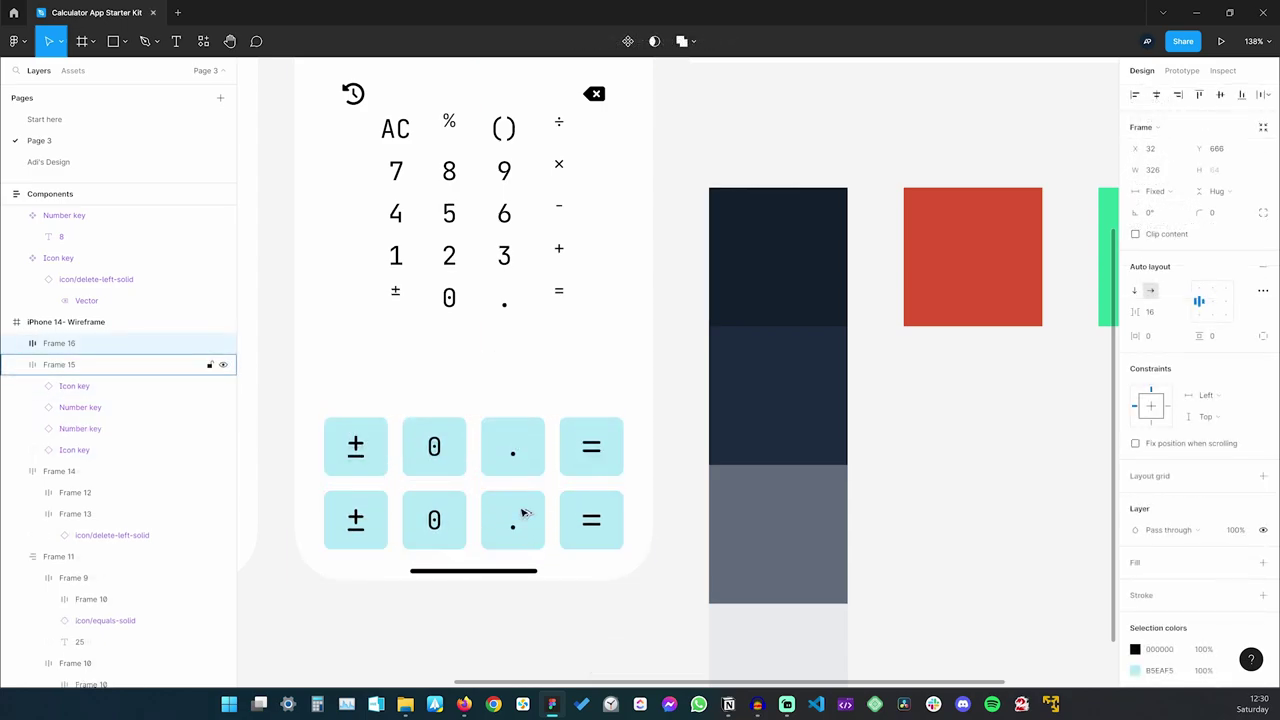
pyautogui.click(445, 362)
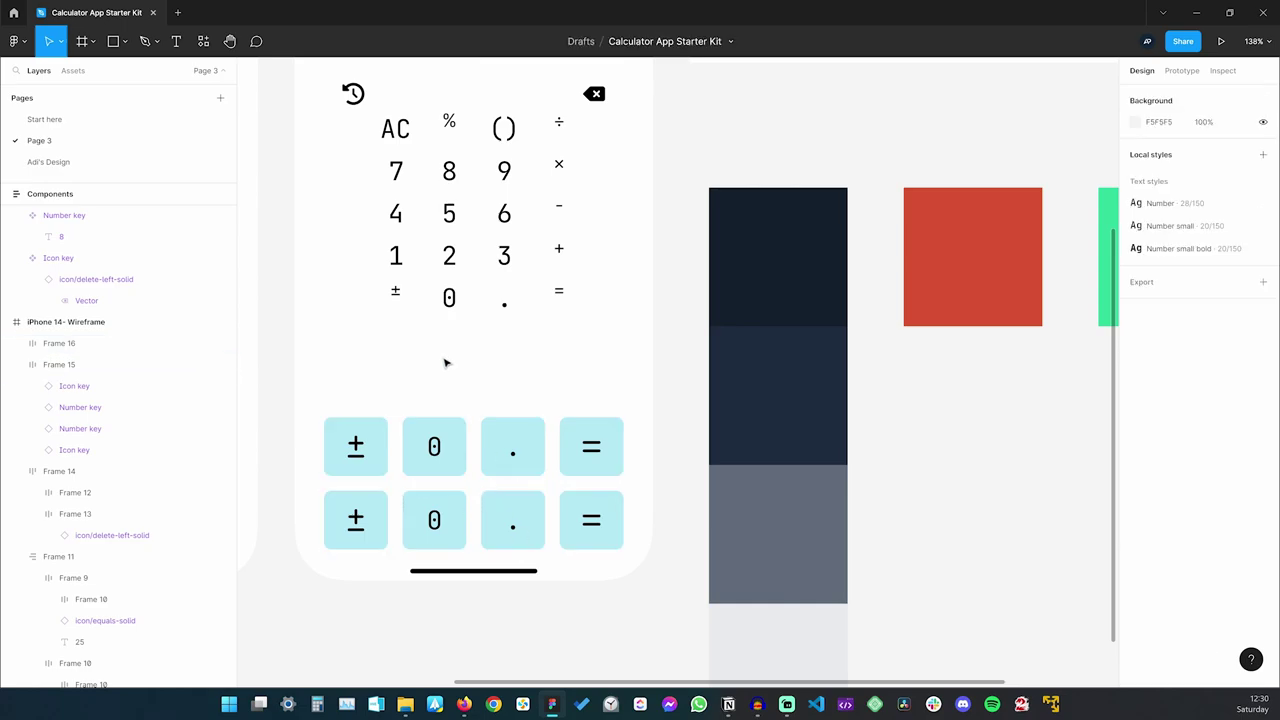
# Replace the plus-minus key in the duplicated upper row with a copy of its 0 number key
pyautogui.click(355, 447)
pyautogui.click(355, 447)
pyautogui.click(447, 446)
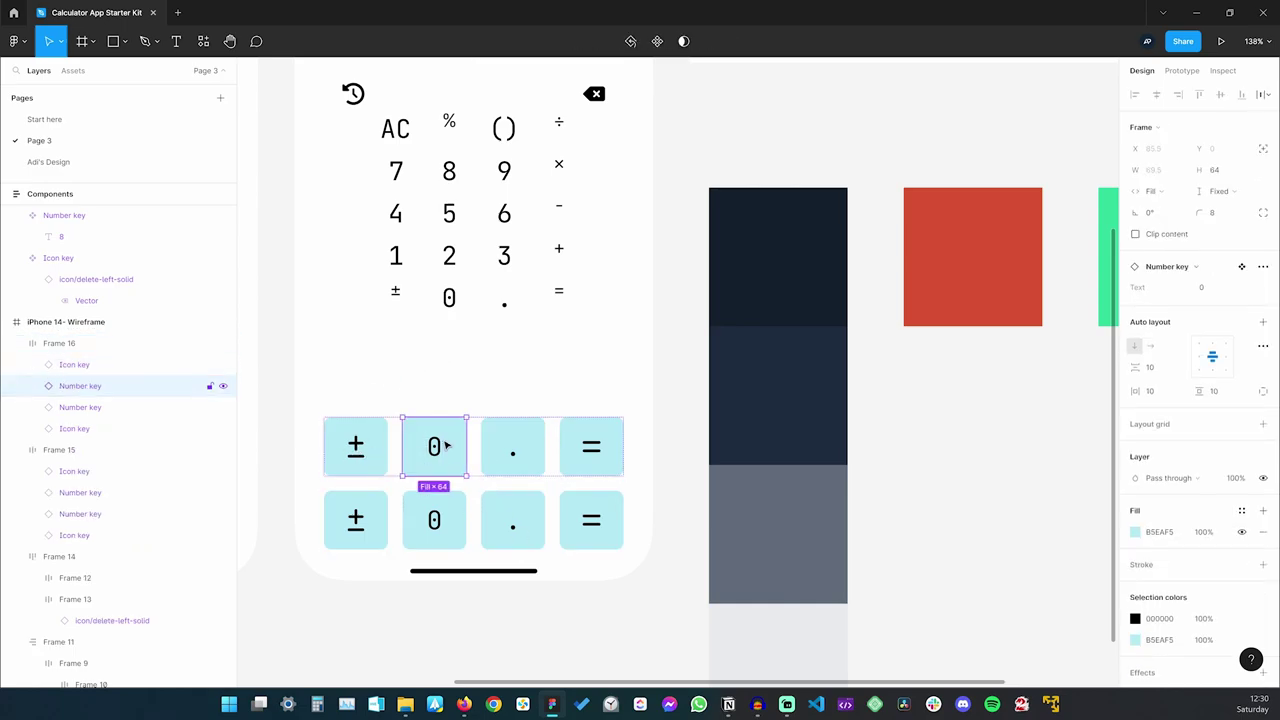
pyautogui.hotkey('ctrl', 'd')
pyautogui.hotkey('shift', 'Tab')
pyautogui.hotkey('shift', 'Tab')
pyautogui.press('Delete')
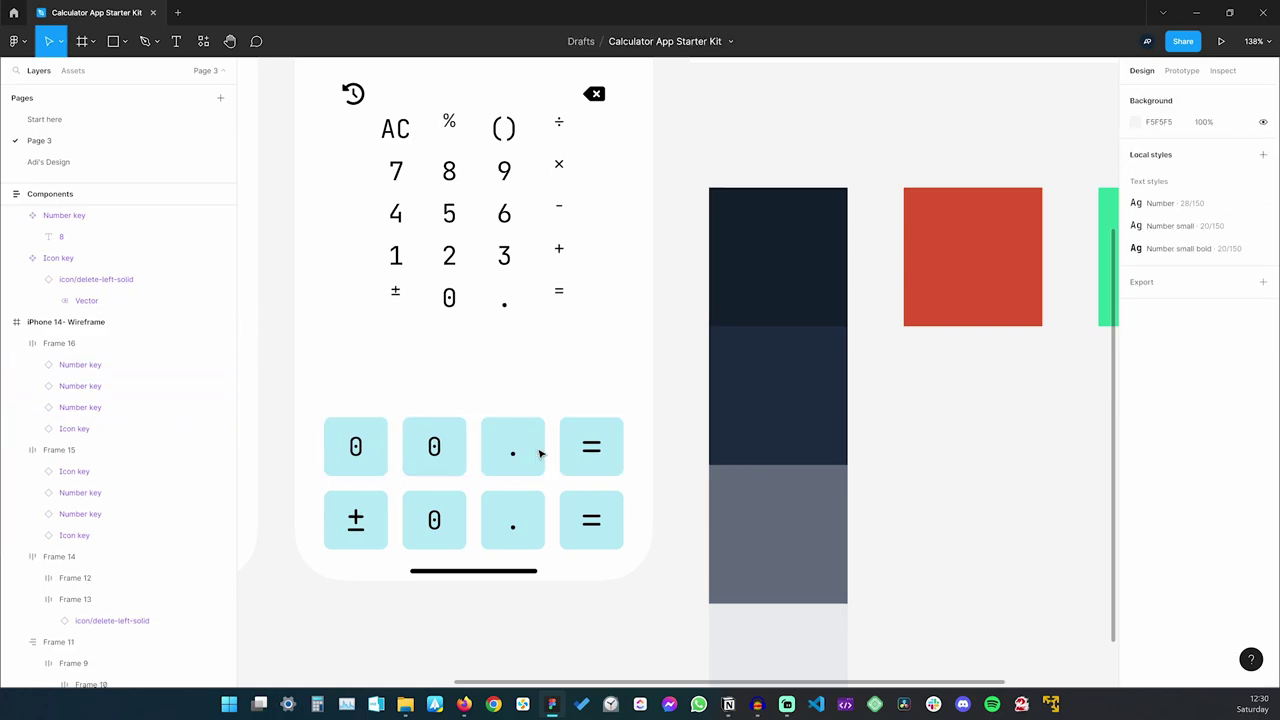
# Set the text of the three number keys in the upper key row to 1, 2 and 3
pyautogui.doubleClick(355, 449)
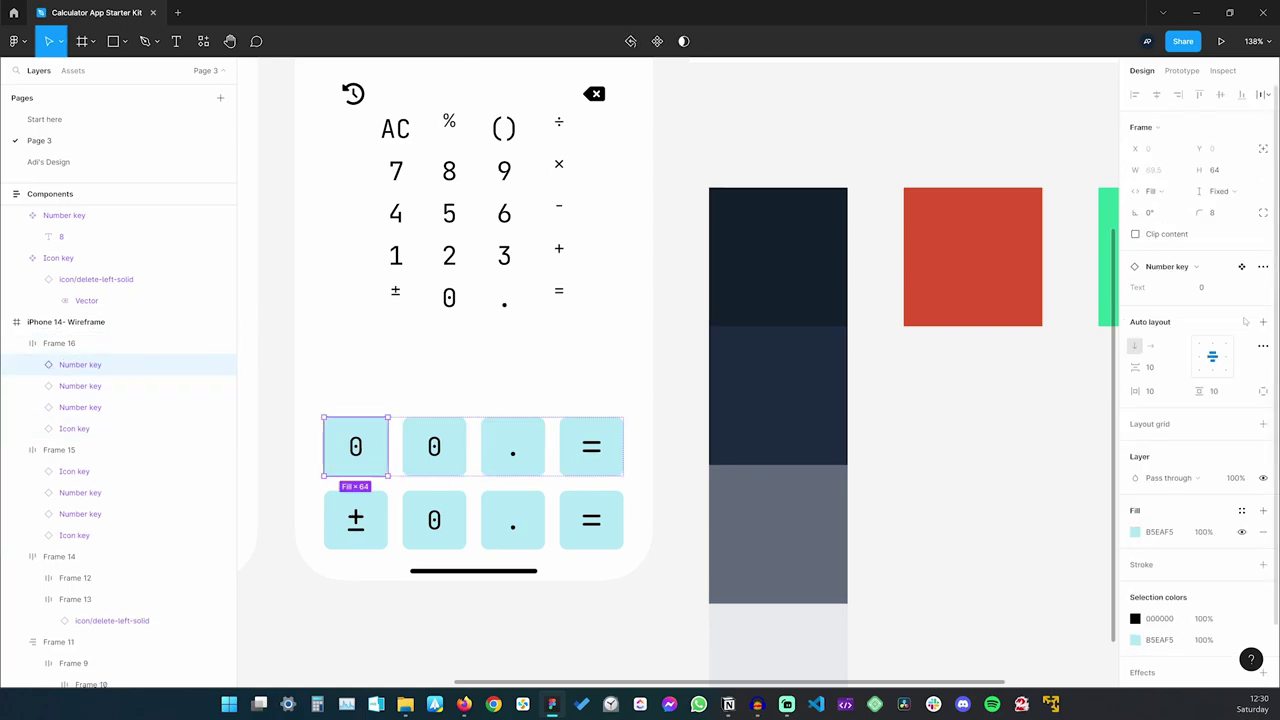
pyautogui.click(1218, 288)
pyautogui.write('1')
pyautogui.press('Tab')
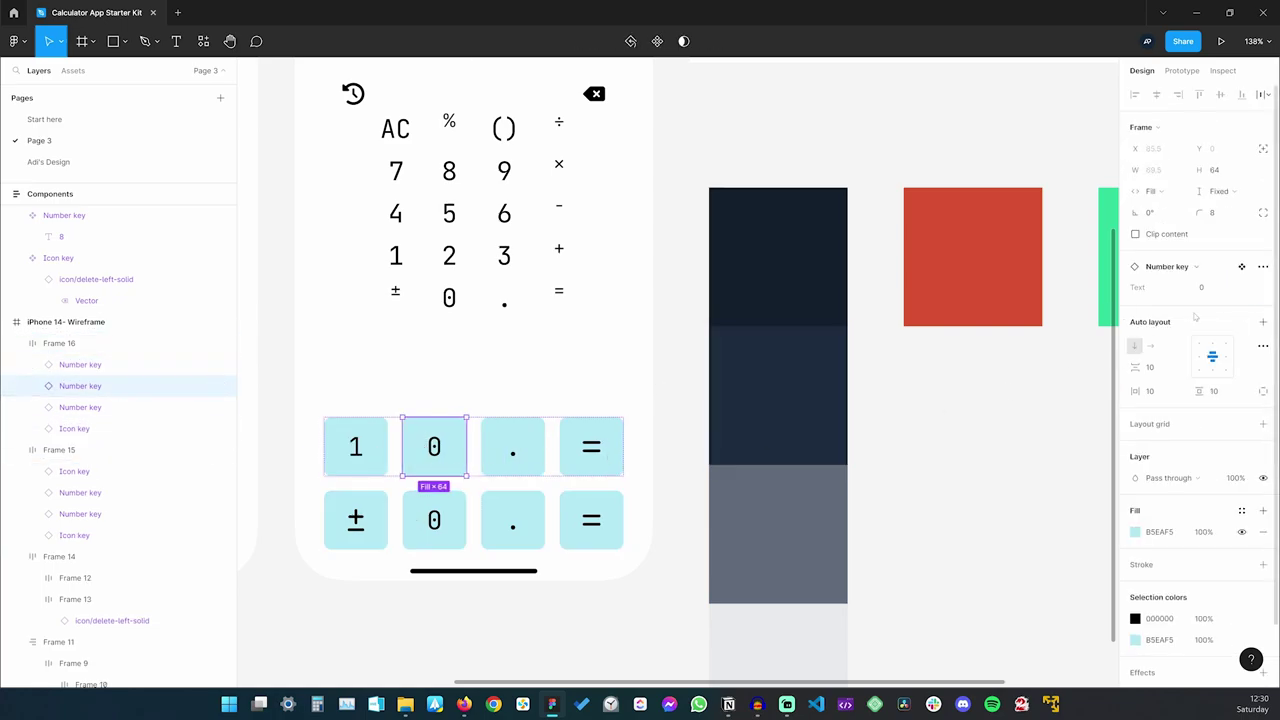
pyautogui.write('2')
pyautogui.press('Tab')
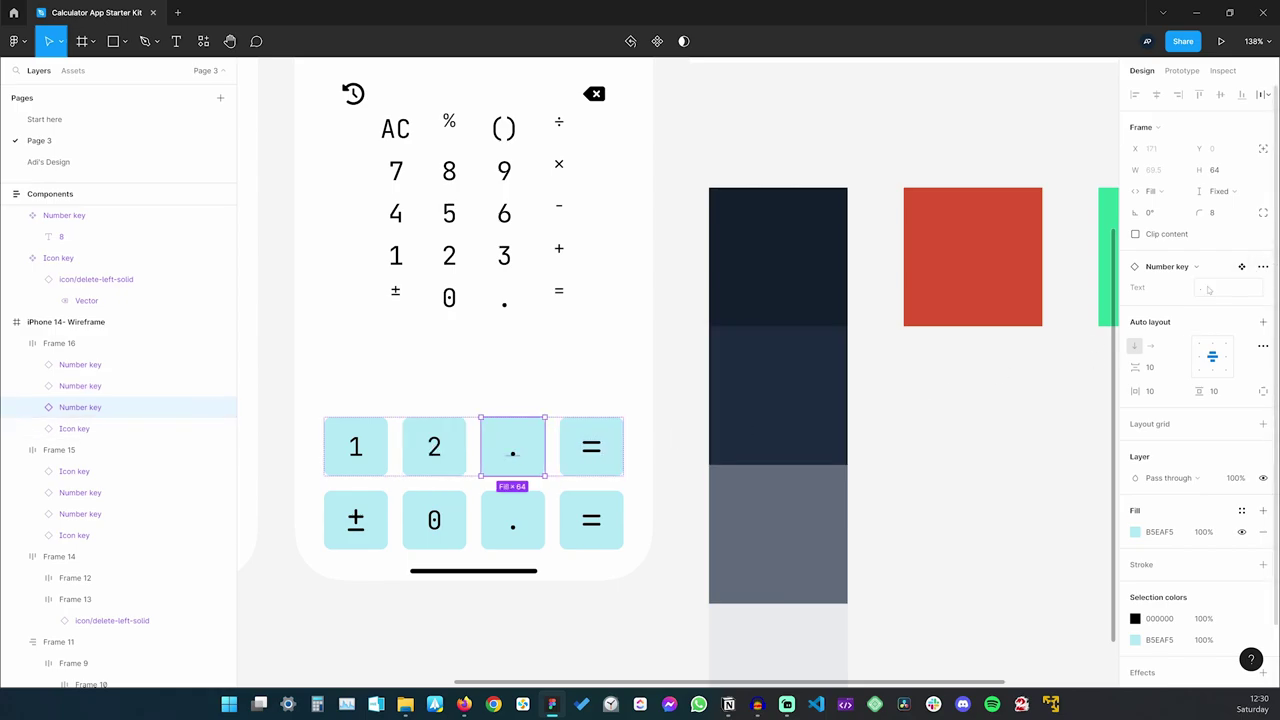
pyautogui.write('3')
pyautogui.press('Tab')
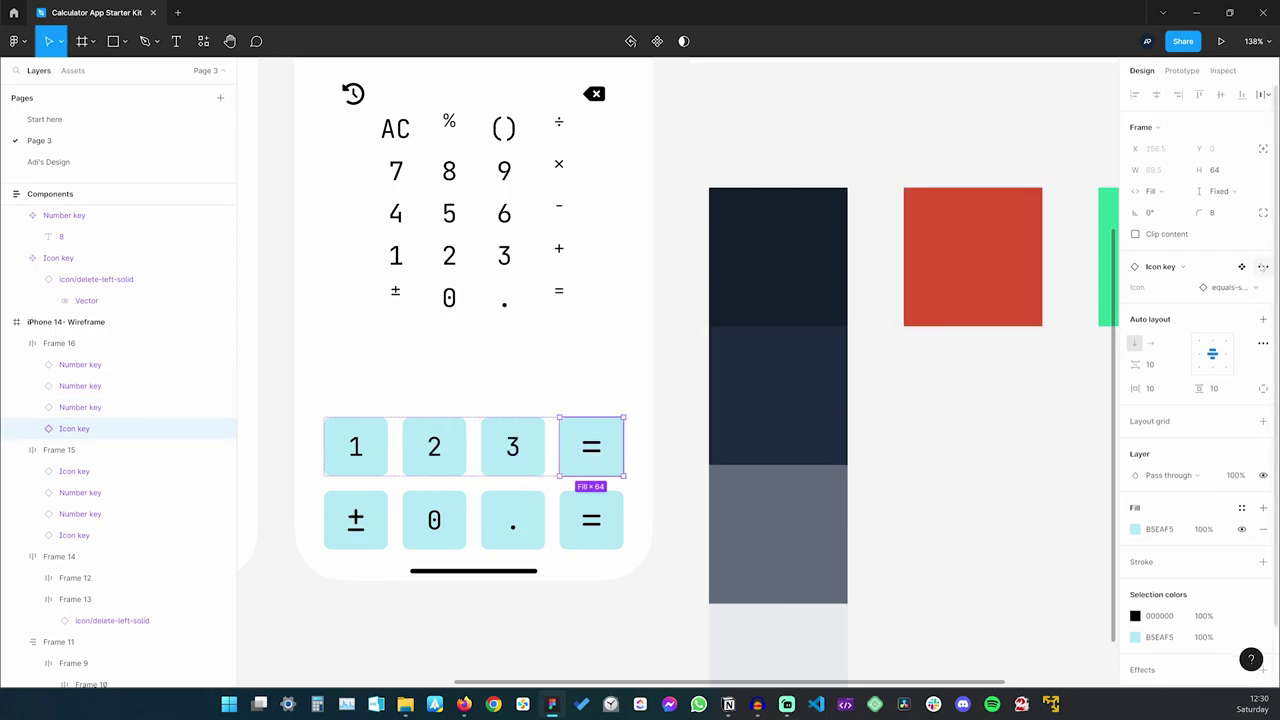
# Swap the icon of the upper row's last key for plus-solid
pyautogui.click(1230, 288)
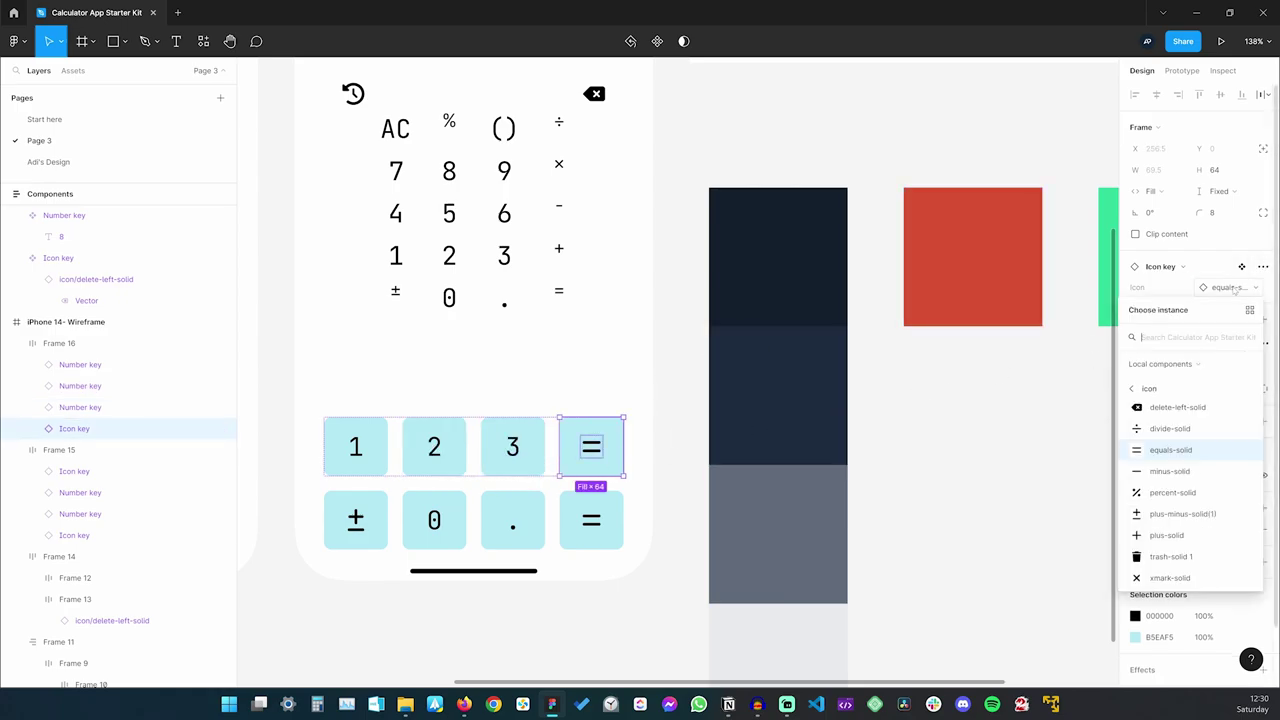
pyautogui.click(1181, 536)
pyautogui.click(538, 378)
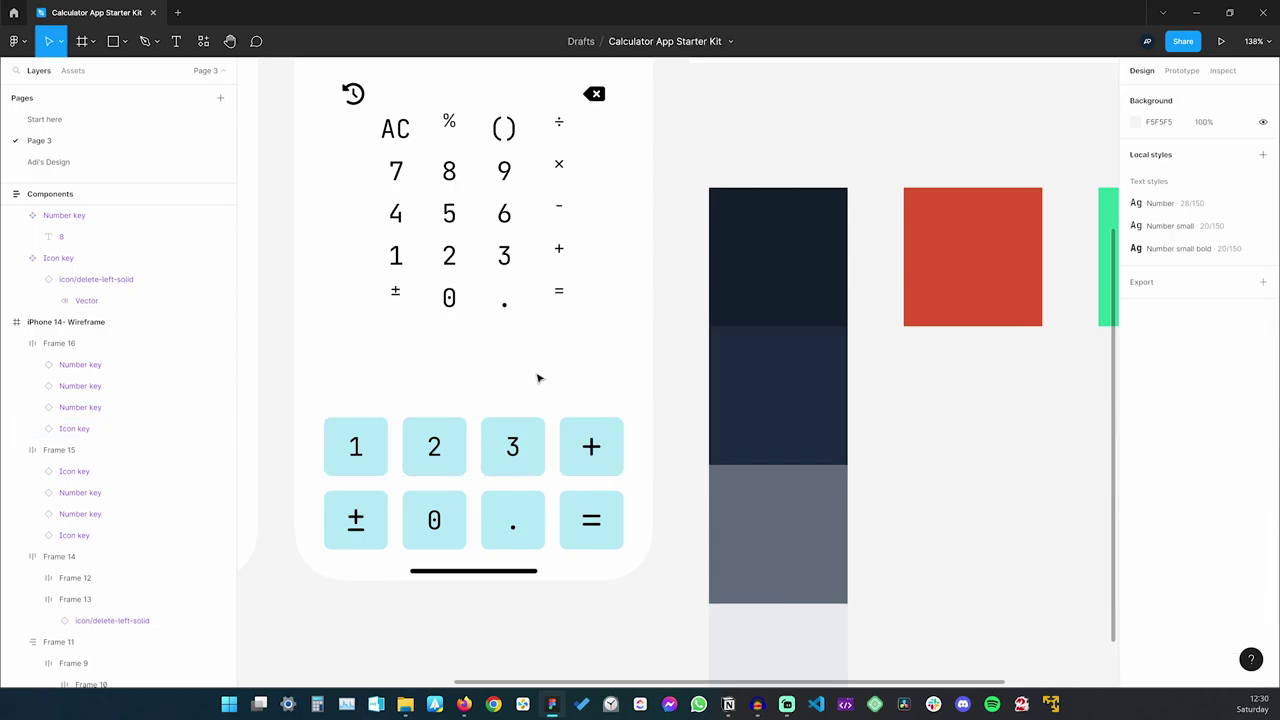
# Delete the two lowest rows of plain-text keys, the 1 2 3 + row and the ± 0 . = row
pyautogui.click(449, 300)
pyautogui.keyDown('shift'); pyautogui.click(452, 262); pyautogui.keyUp('shift')
pyautogui.press('Delete')
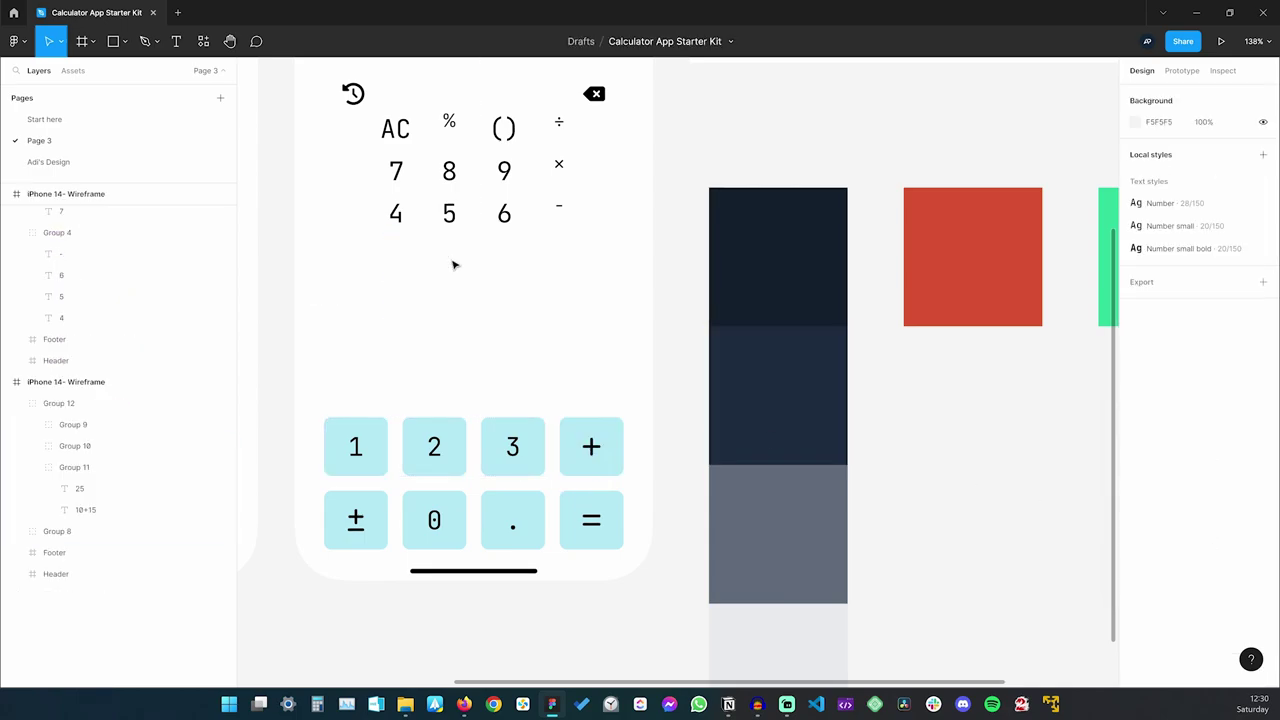
pyautogui.hotkey('ctrl', 'z')
# Wrap the five key rows in one vertical auto-layout frame
pyautogui.click(389, 300)
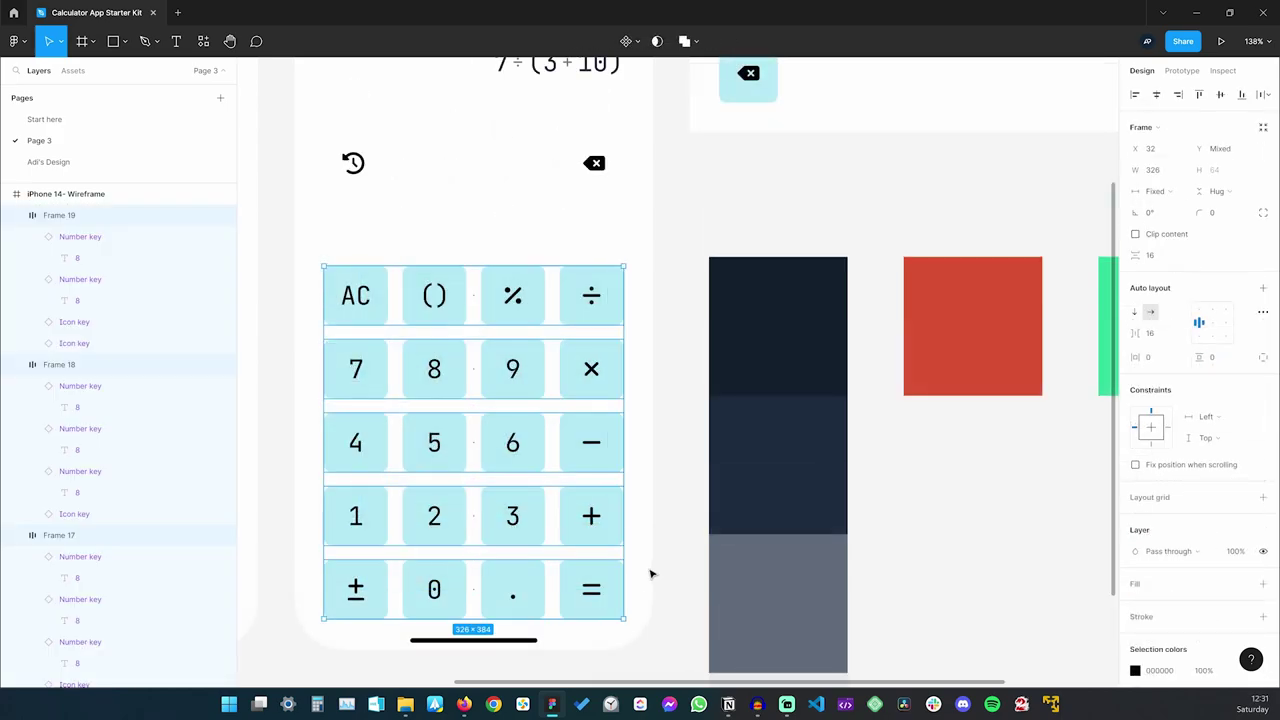
pyautogui.hotkey('shift', 'a')
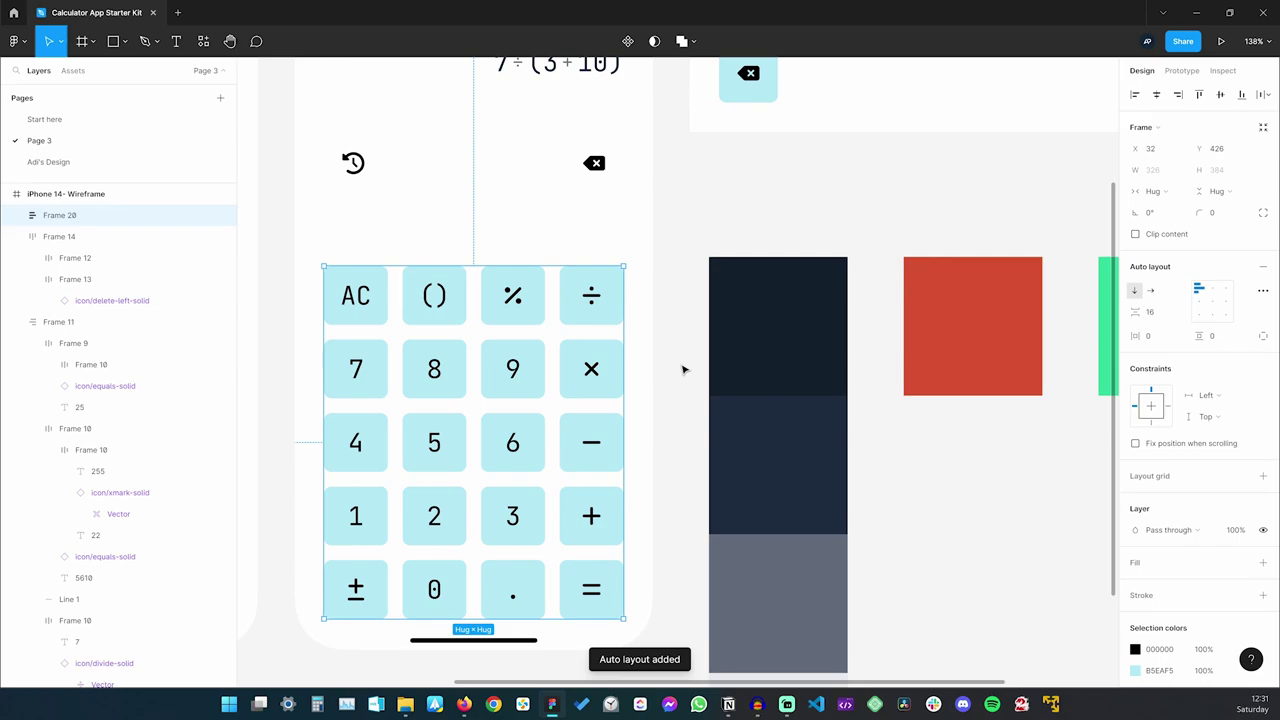
# Move the row with the history and delete icons slightly down toward the keypad
pyautogui.click(634, 220)
pyautogui.click(598, 176)
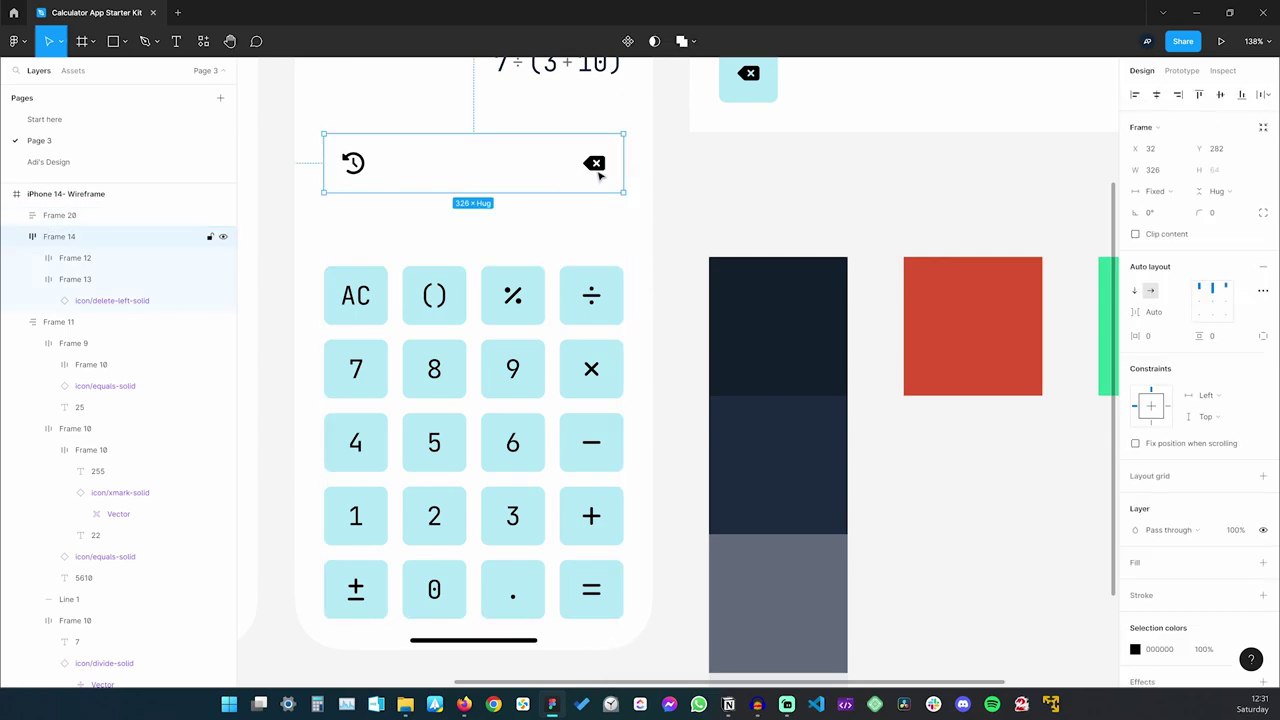
pyautogui.moveTo(595, 163); pyautogui.dragTo(595, 173)
# Give the keypad frame the fill colour 1D2C40, copied from the navy palette swatch
pyautogui.click(589, 310)
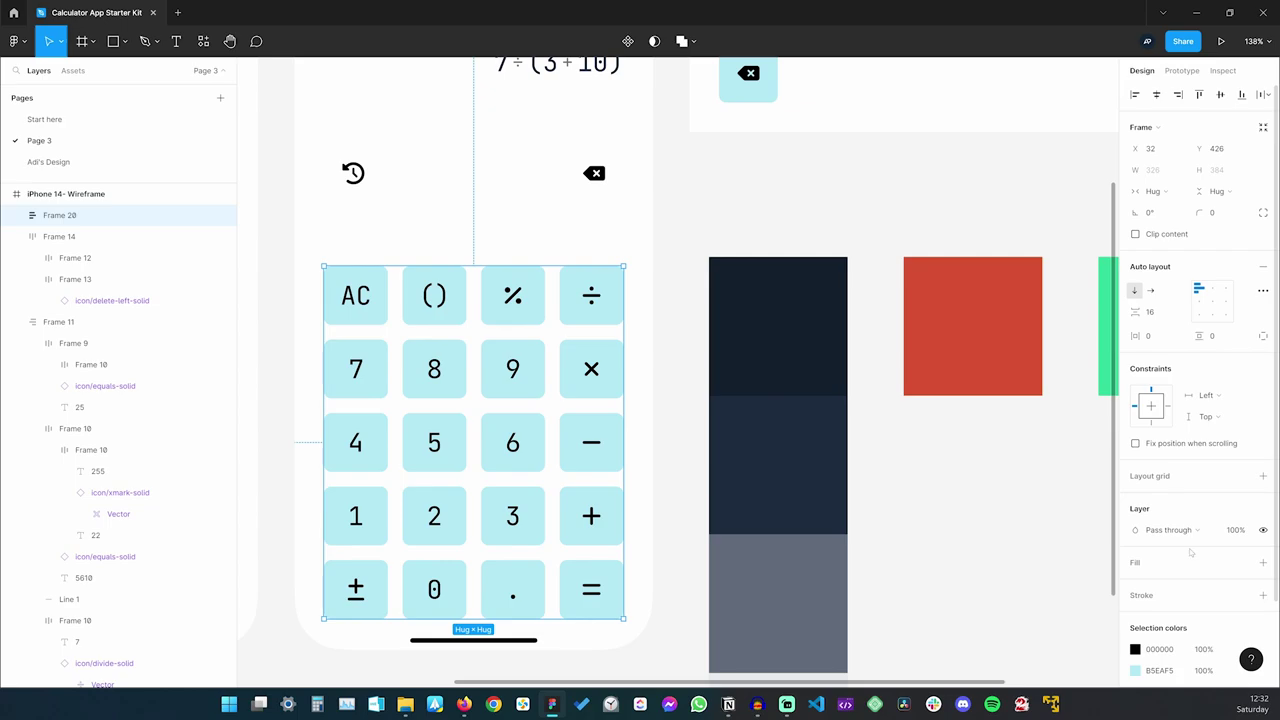
pyautogui.click(737, 437)
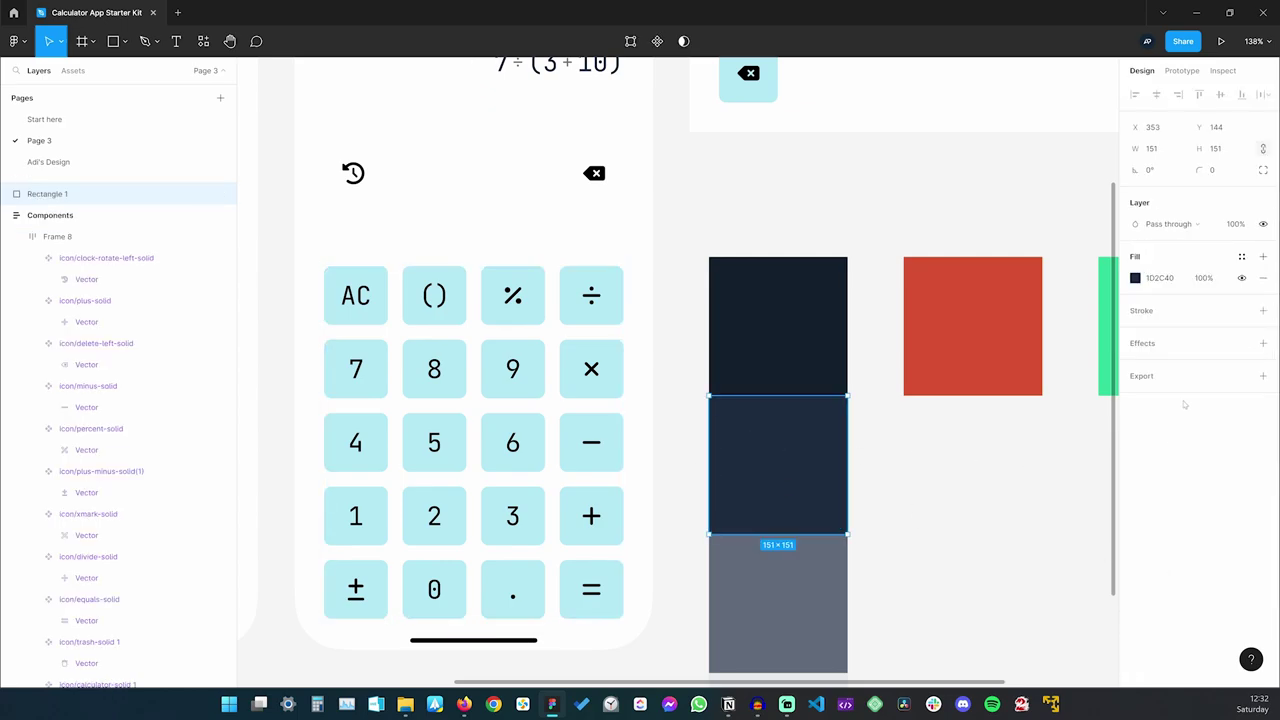
pyautogui.click(1160, 279)
pyautogui.hotkey('ctrl', 'z')
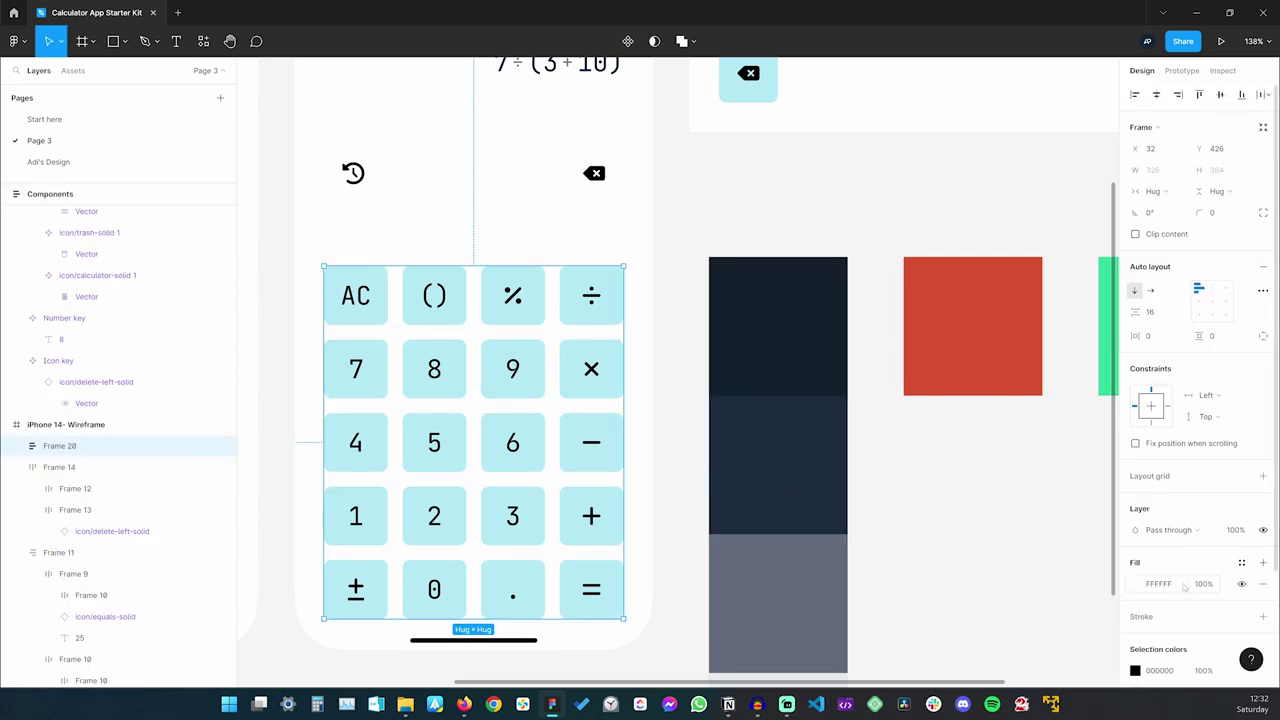
pyautogui.click(1160, 584)
pyautogui.write('1D2C40')
pyautogui.press('Tab')
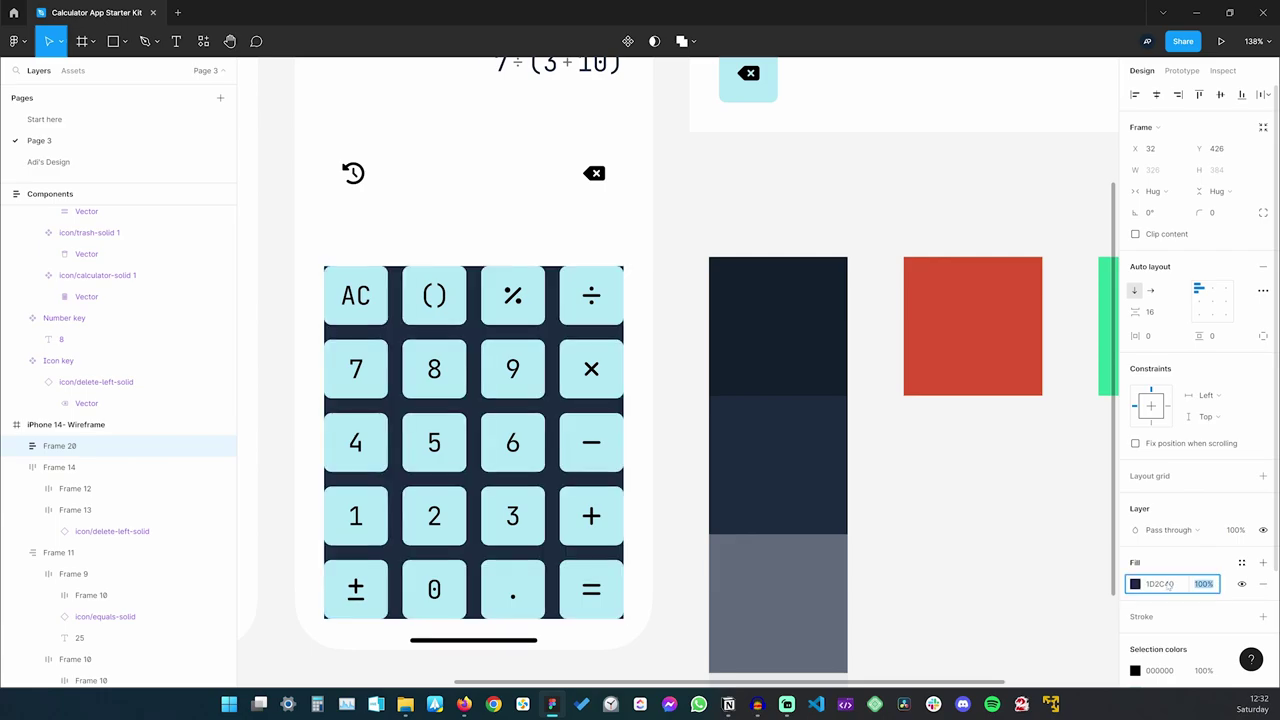
# Stretch the keypad frame to the phone's full width of 390 and down to its bottom edge, 418 high
pyautogui.moveTo(324, 337); pyautogui.dragTo(291, 337)
pyautogui.moveTo(623, 330); pyautogui.dragTo(651, 329)
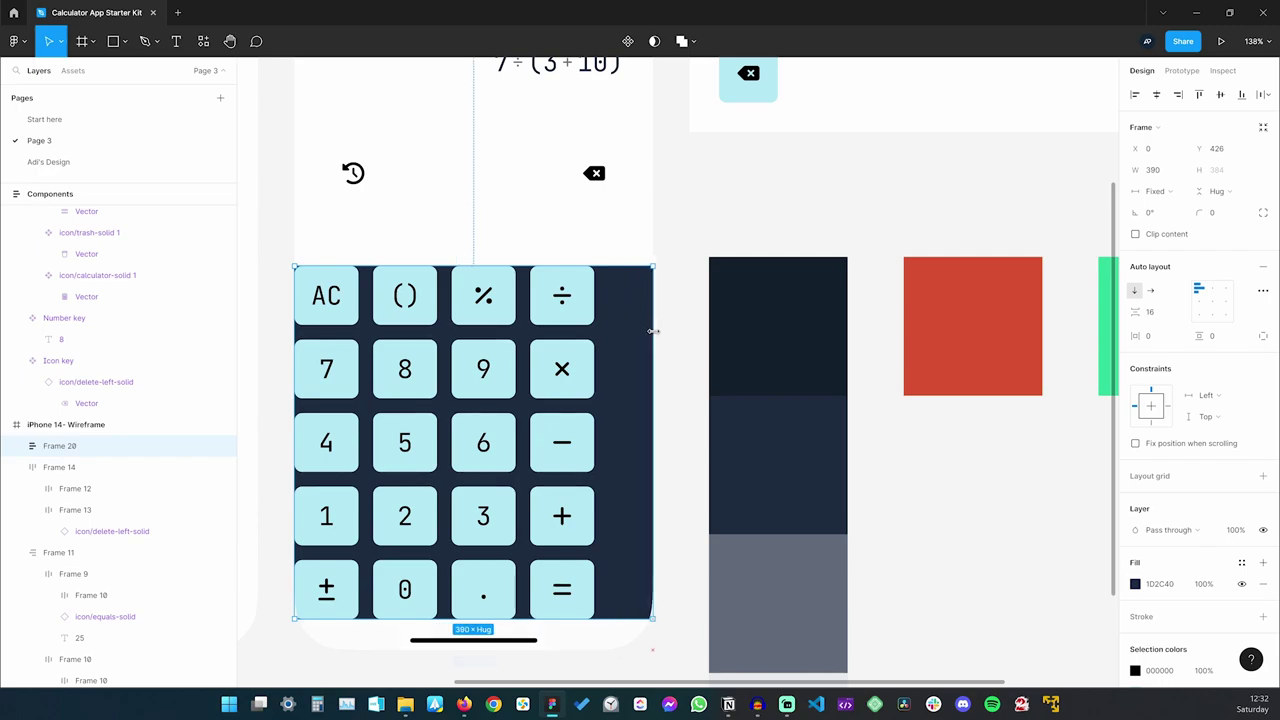
pyautogui.moveTo(470, 618); pyautogui.dragTo(468, 632)
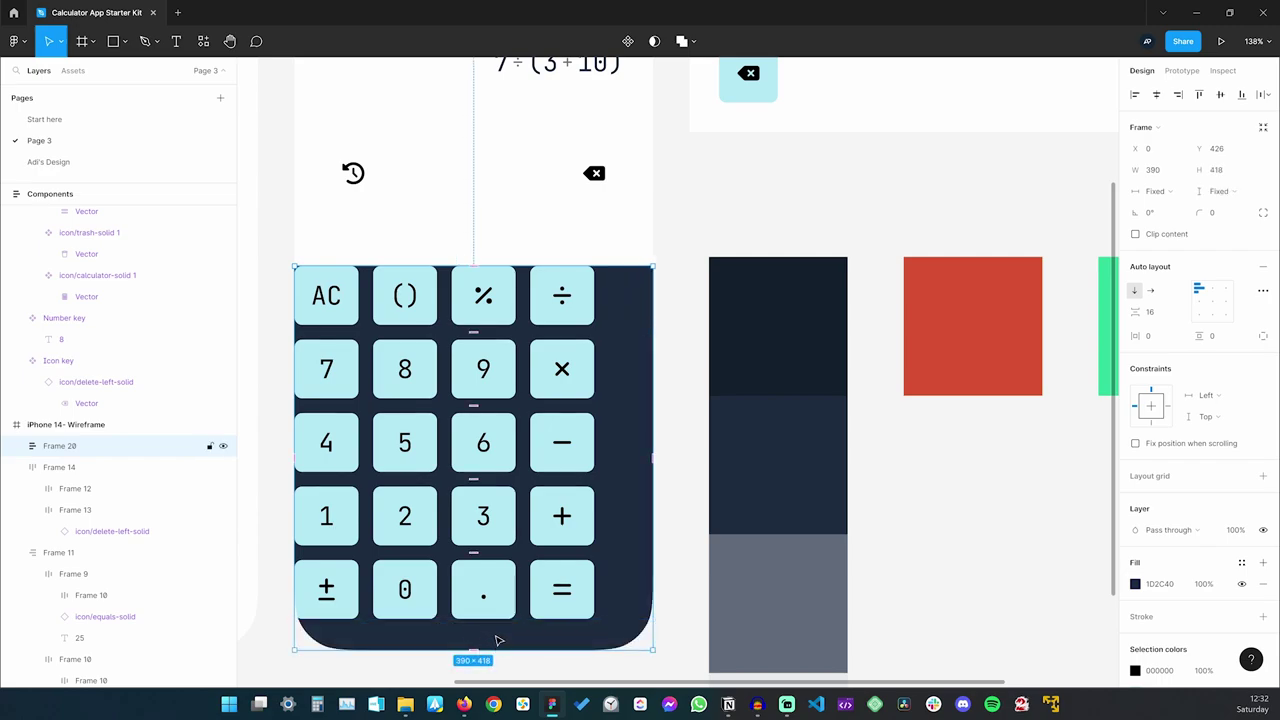
# Send the keypad frame backward in the layer order so it sits behind the footer
pyautogui.click(671, 329)
pyautogui.click(565, 400)
pyautogui.hotkey('ctrl', '[')
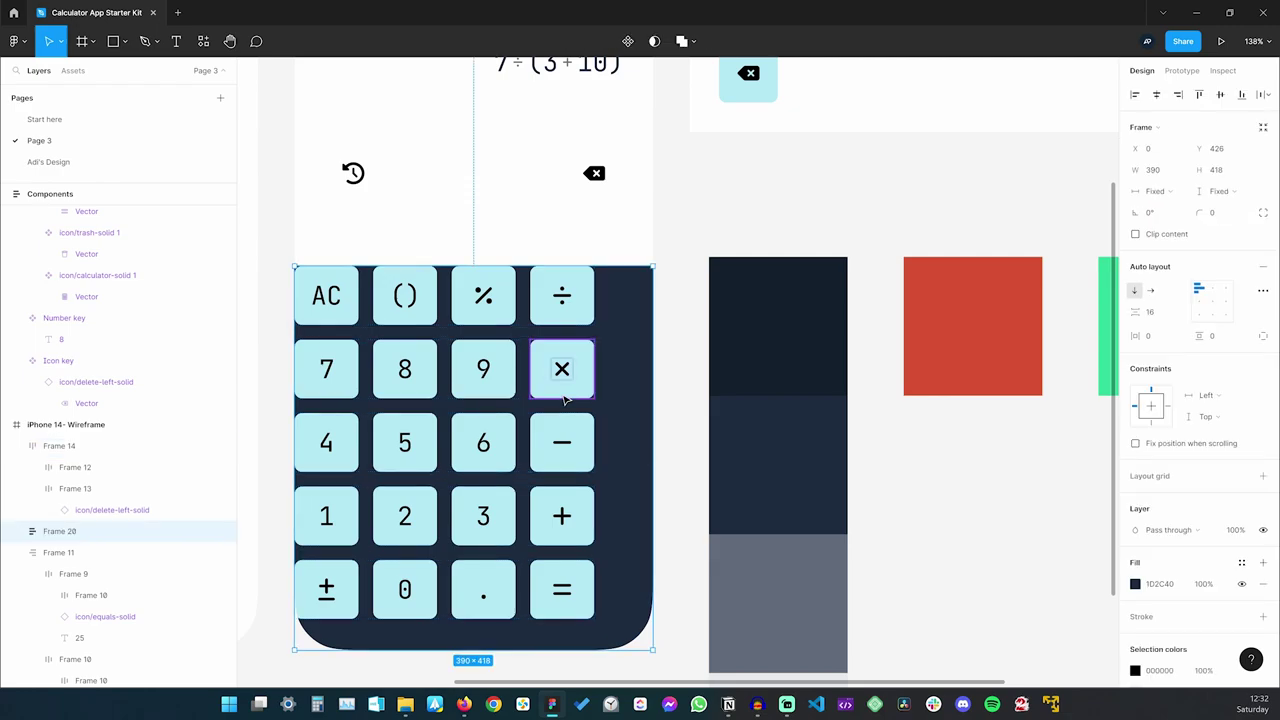
# Change the footer's home indicator bar colour to white, FFFFFF
pyautogui.click(505, 641)
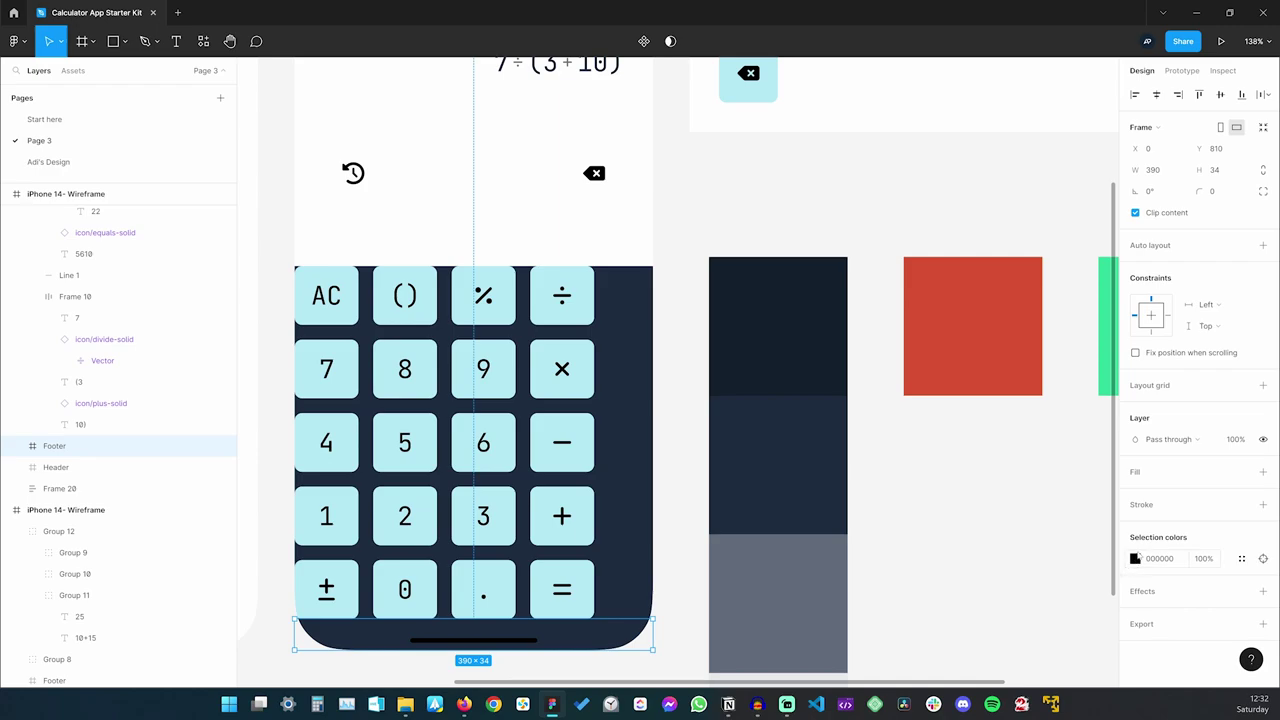
pyautogui.click(1136, 559)
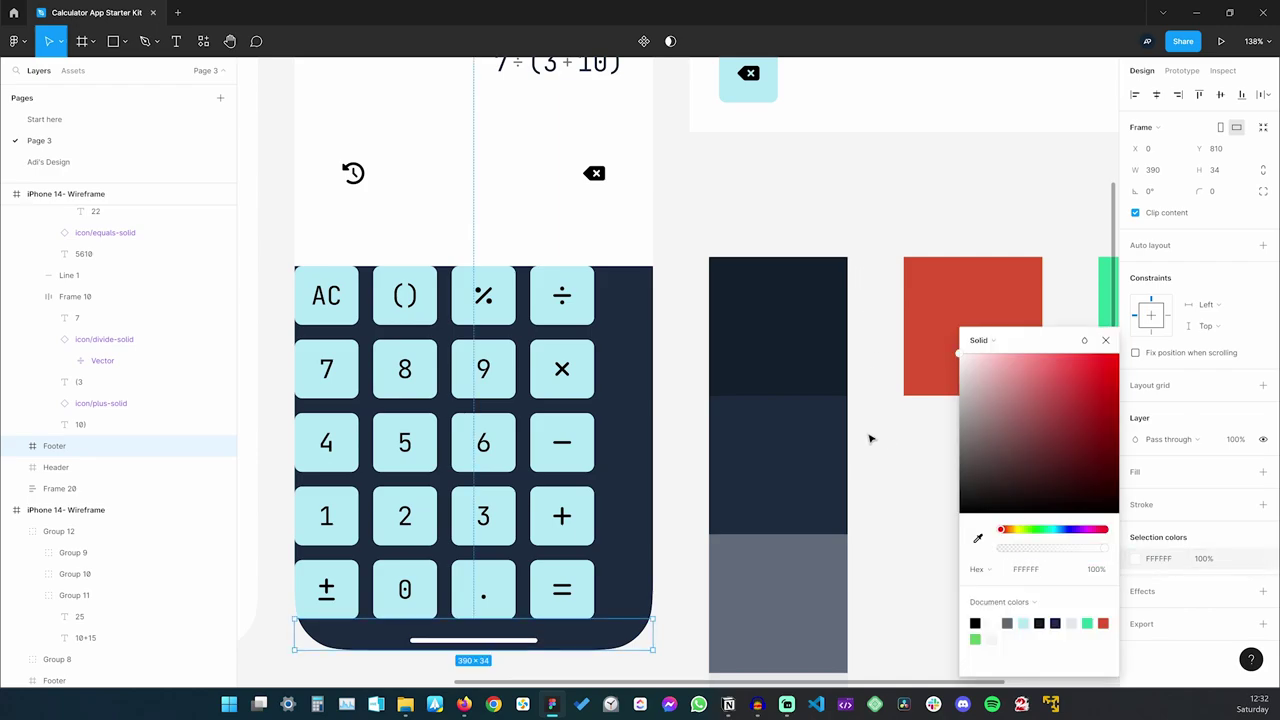
pyautogui.click(746, 161)
# Set the keypad frame's horizontal and vertical auto-layout padding to 32
pyautogui.scroll(-2, 727, 230)
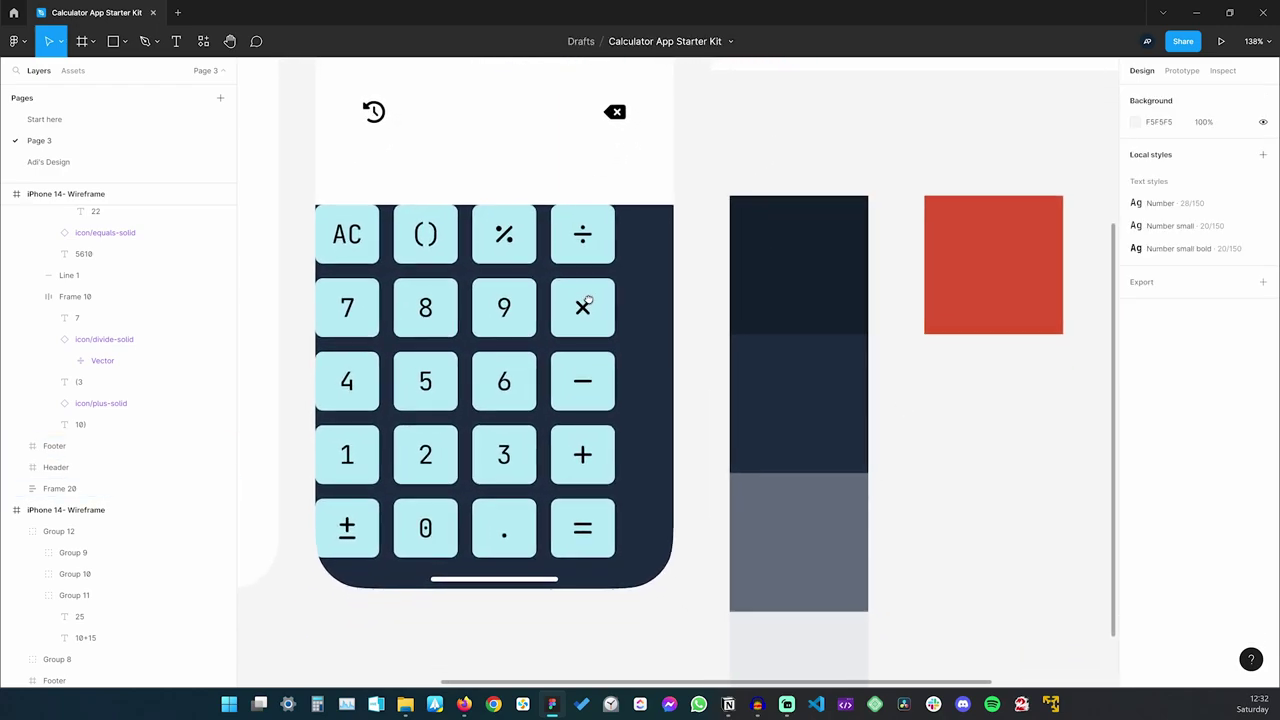
pyautogui.click(612, 256)
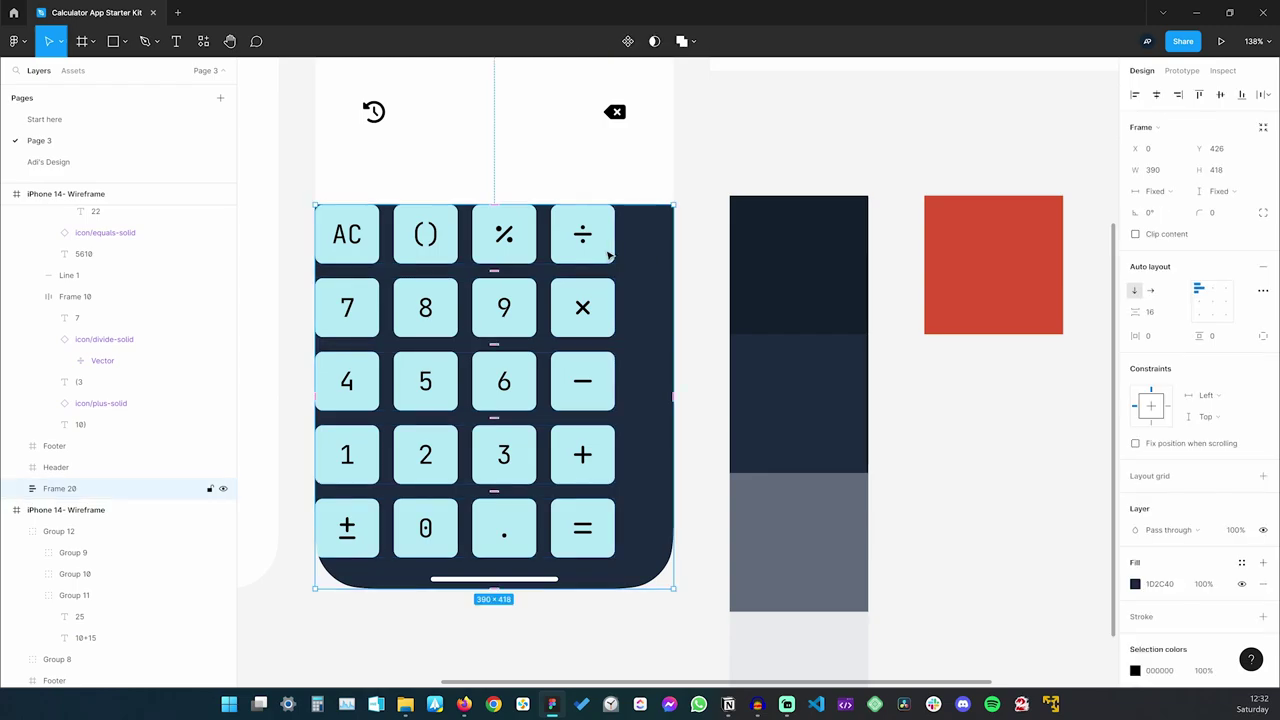
pyautogui.click(1150, 336)
pyautogui.write('32')
pyautogui.press('Tab')
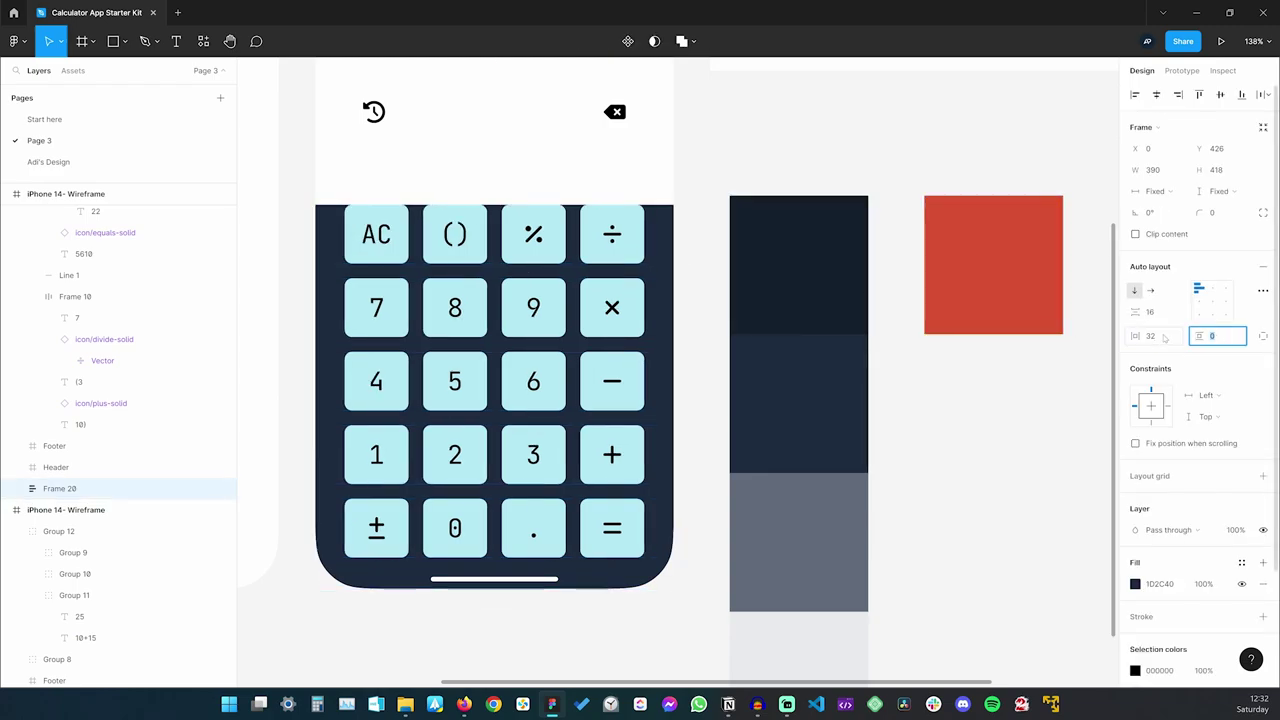
pyautogui.press('Return')
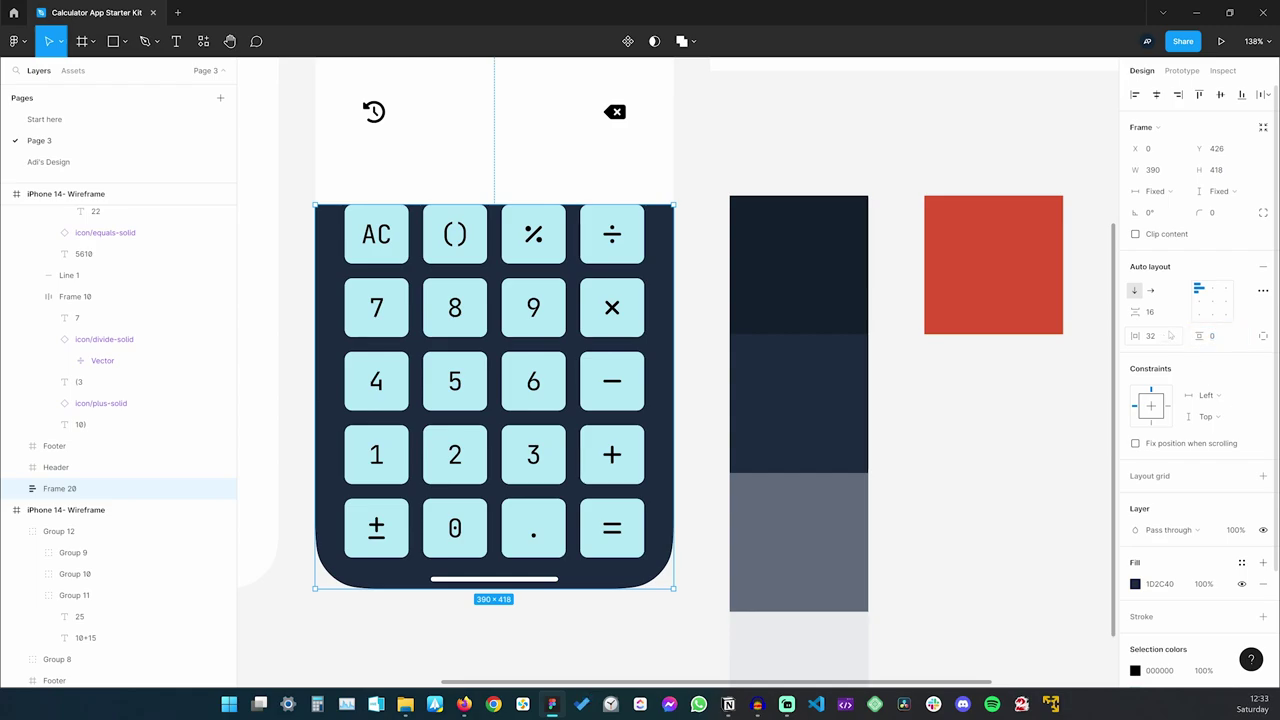
pyautogui.click(1212, 337)
pyautogui.write('32')
pyautogui.press('Return')
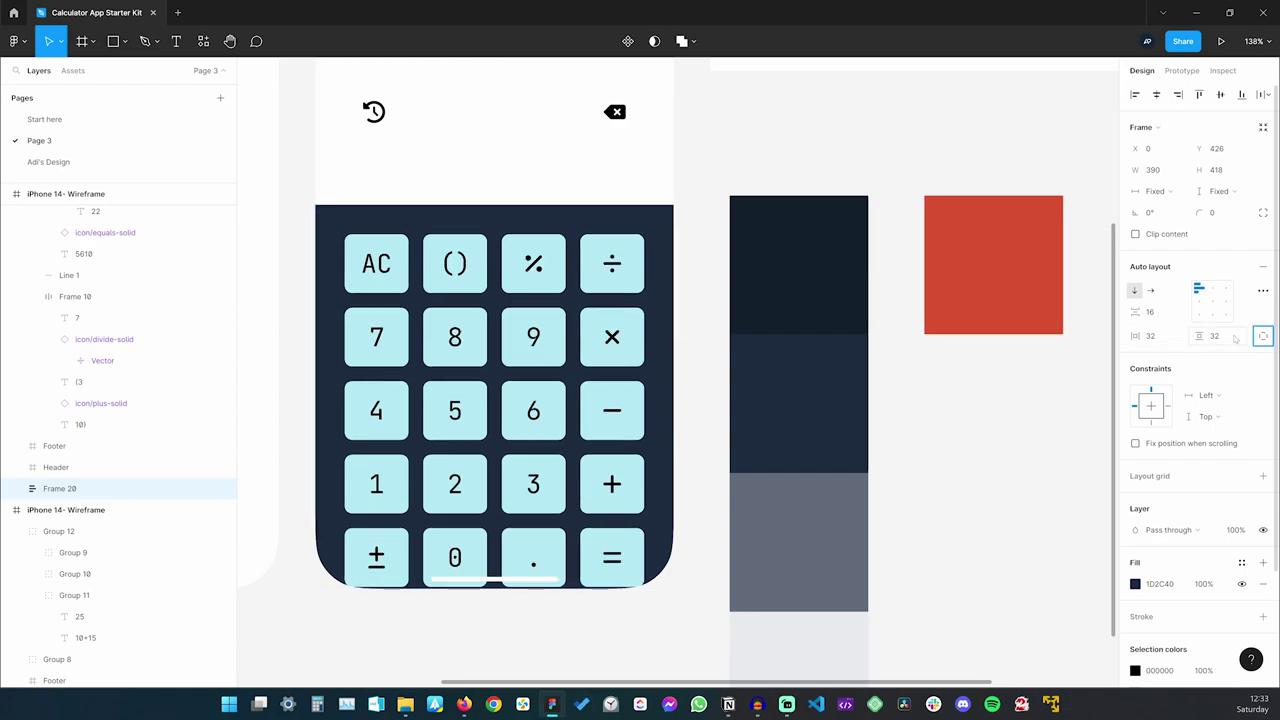
pyautogui.click(684, 244)
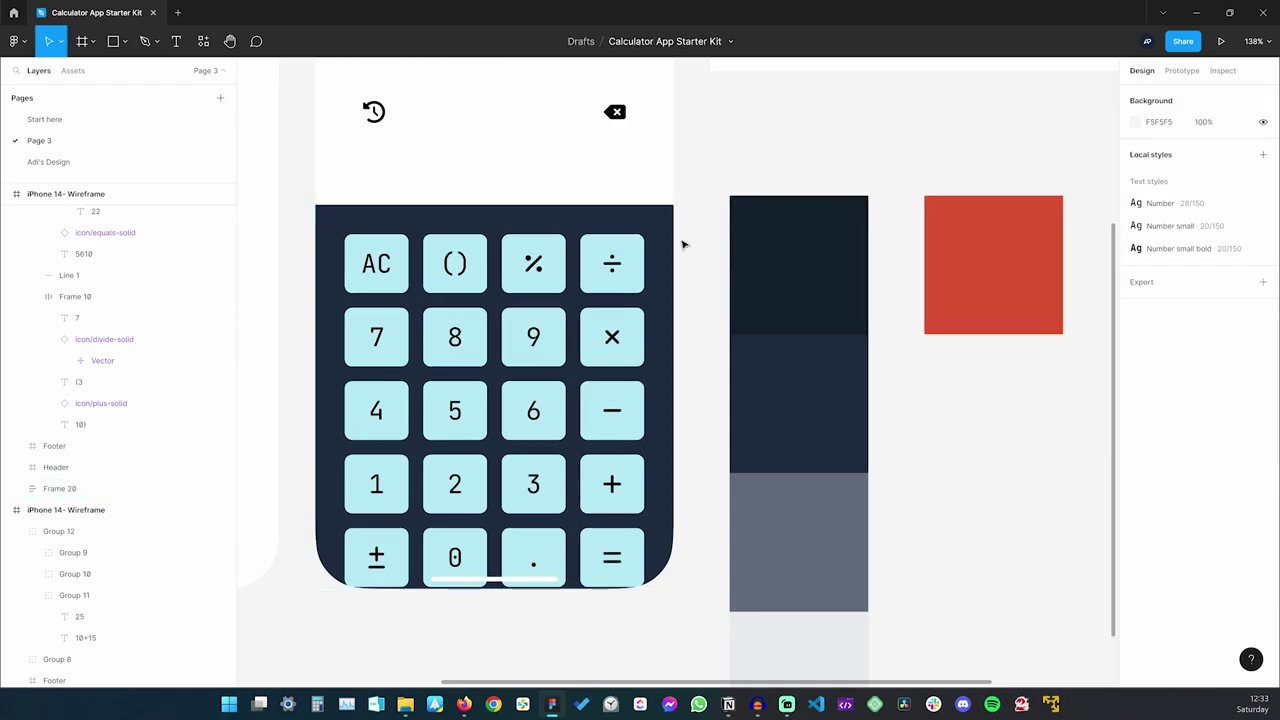
# Set the keypad frame's height to hug its contents and position the frame at Y 396
pyautogui.click(577, 247)
pyautogui.moveTo(577, 247); pyautogui.dragTo(585, 206)
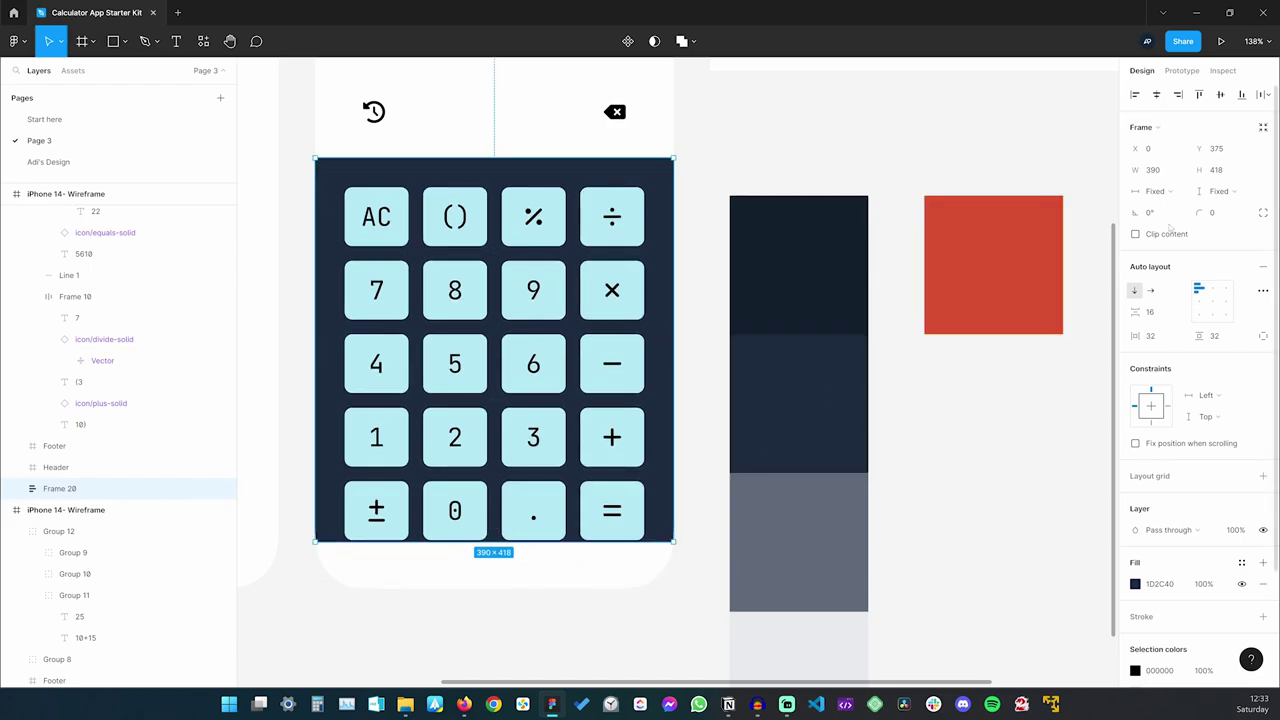
pyautogui.click(1220, 195)
pyautogui.click(1220, 207)
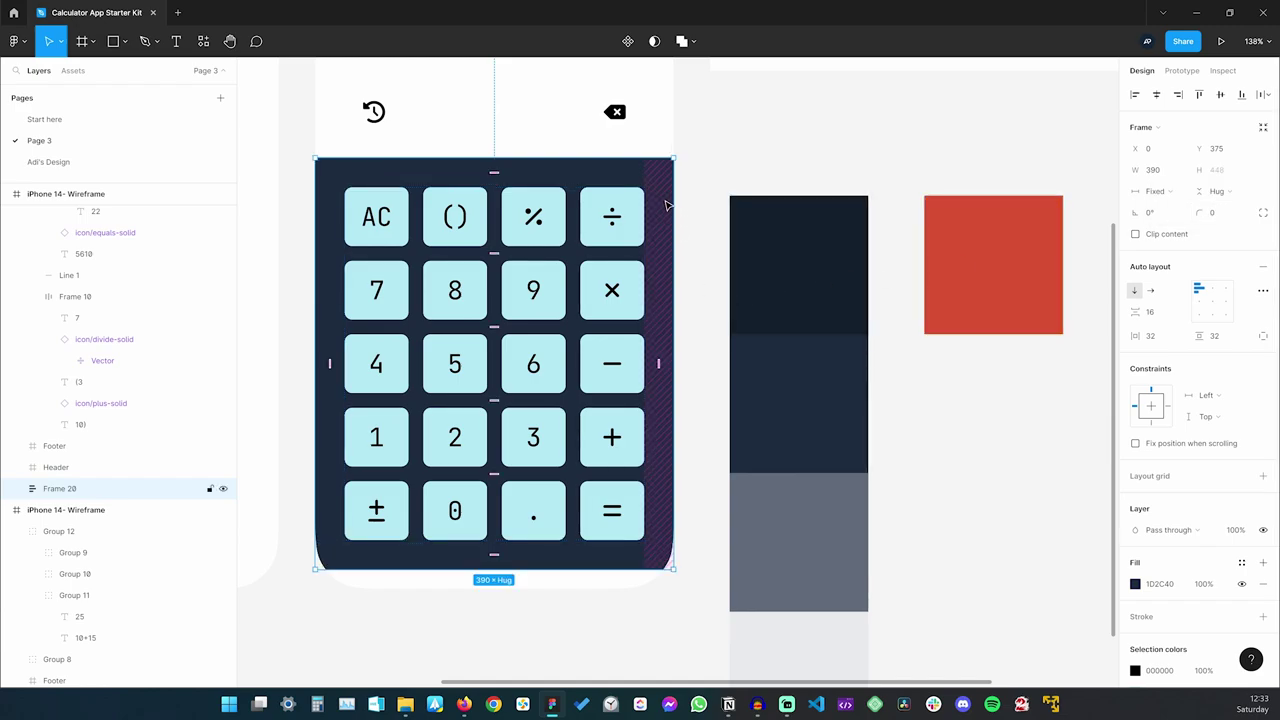
pyautogui.moveTo(668, 205); pyautogui.dragTo(669, 224)
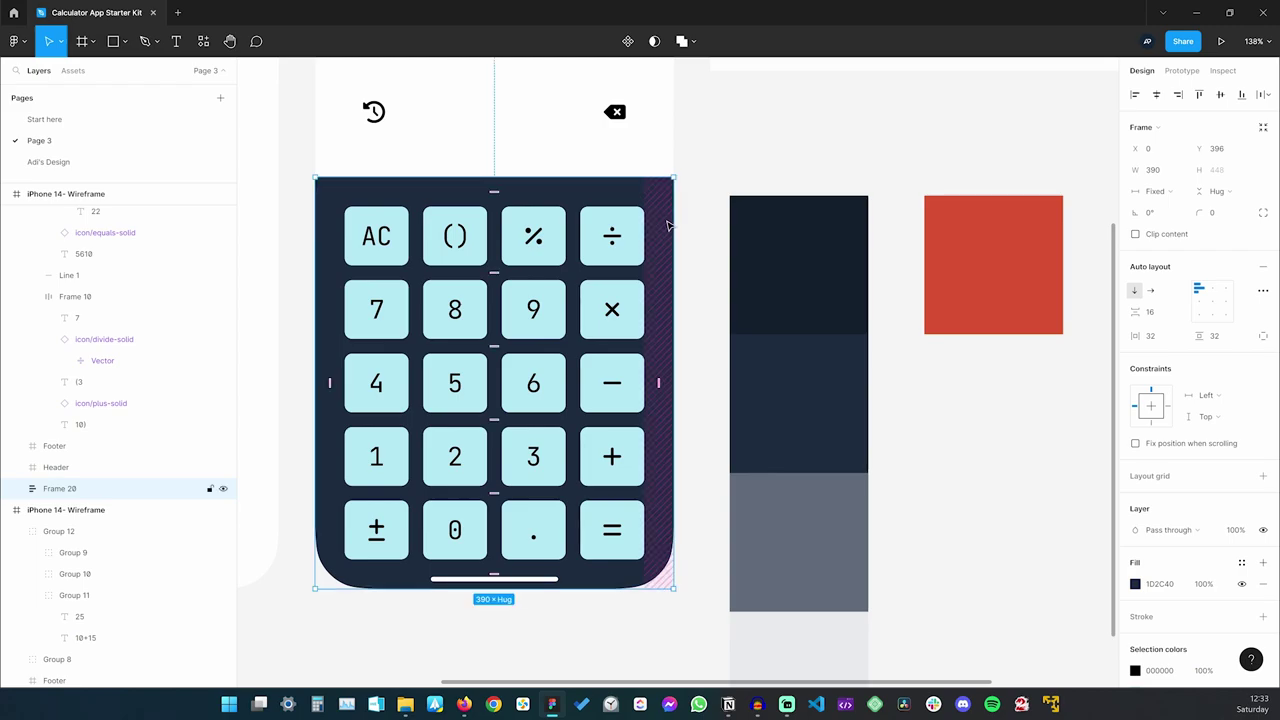
# Switch the keypad frame to individual paddings and set its bottom padding to 34
pyautogui.click(543, 587)
pyautogui.click(588, 437)
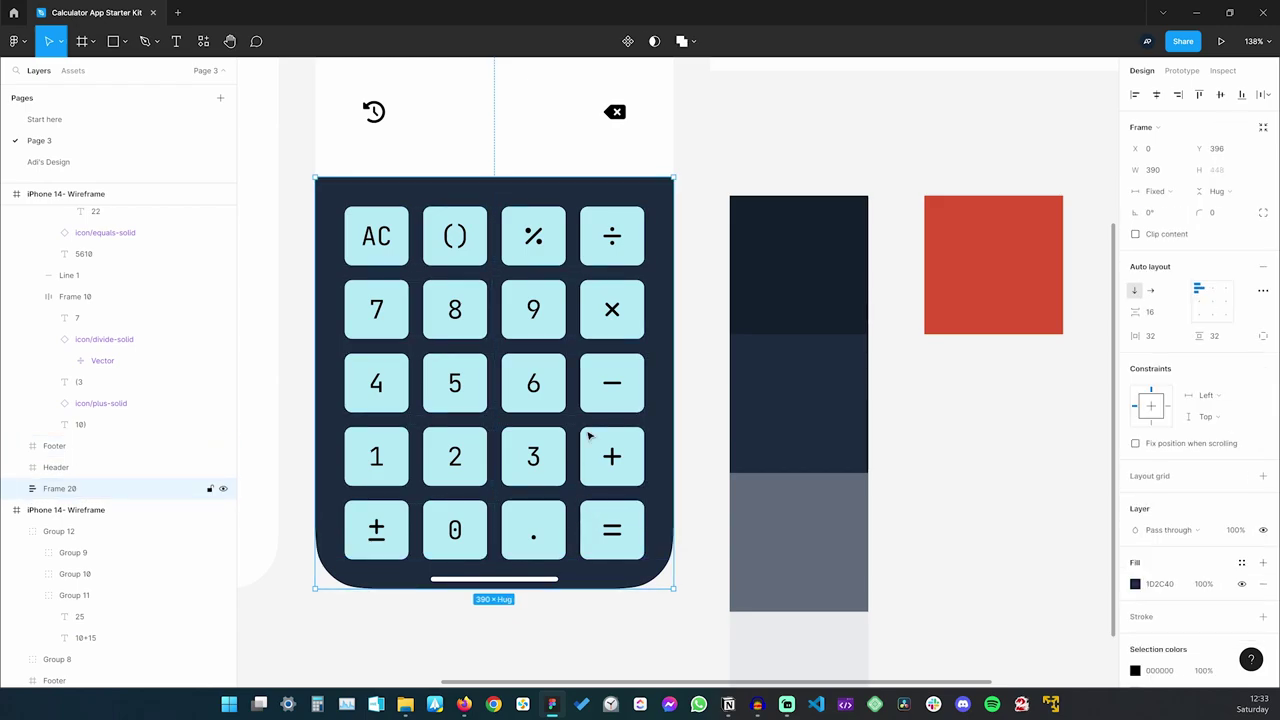
pyautogui.click(1264, 336)
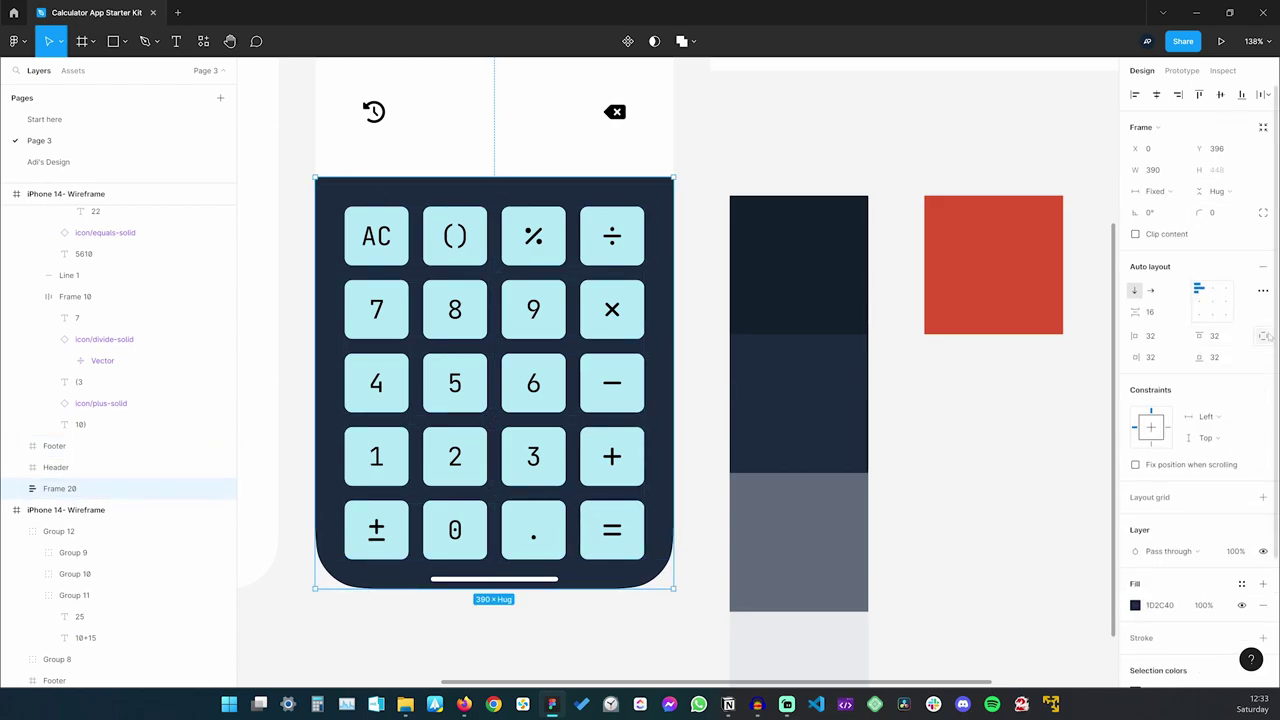
pyautogui.click(1219, 363)
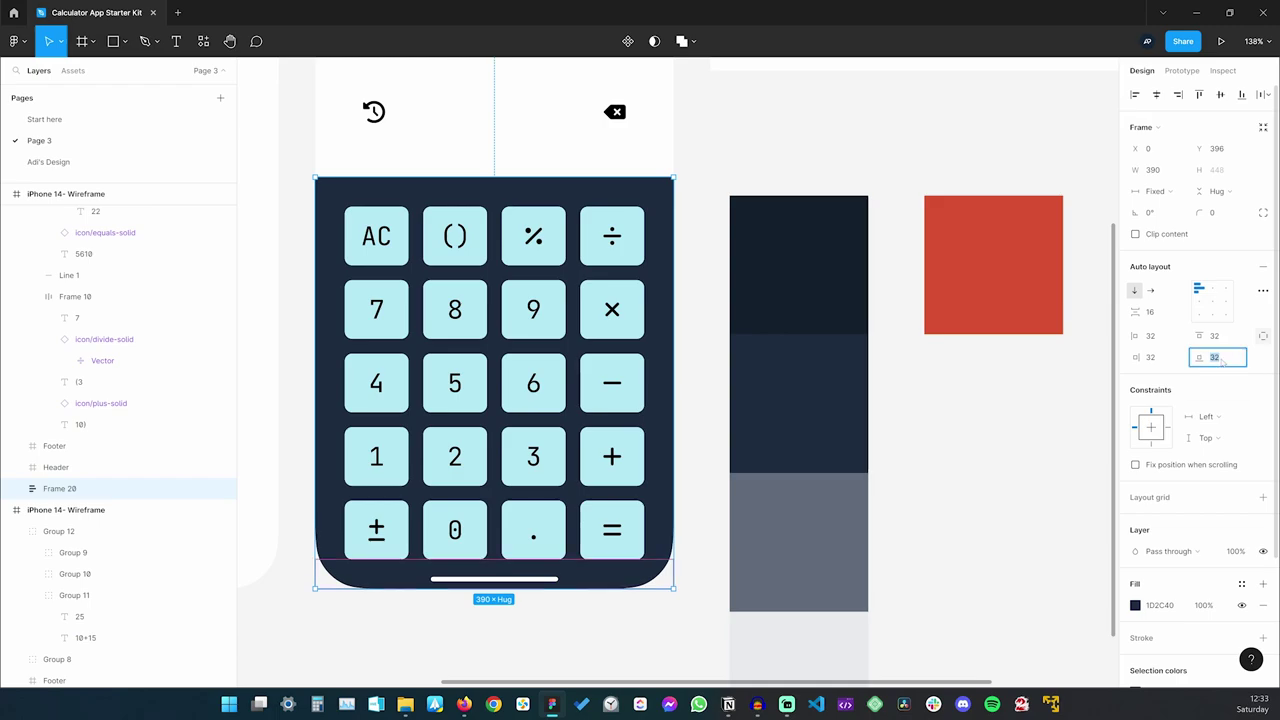
pyautogui.press('Return')
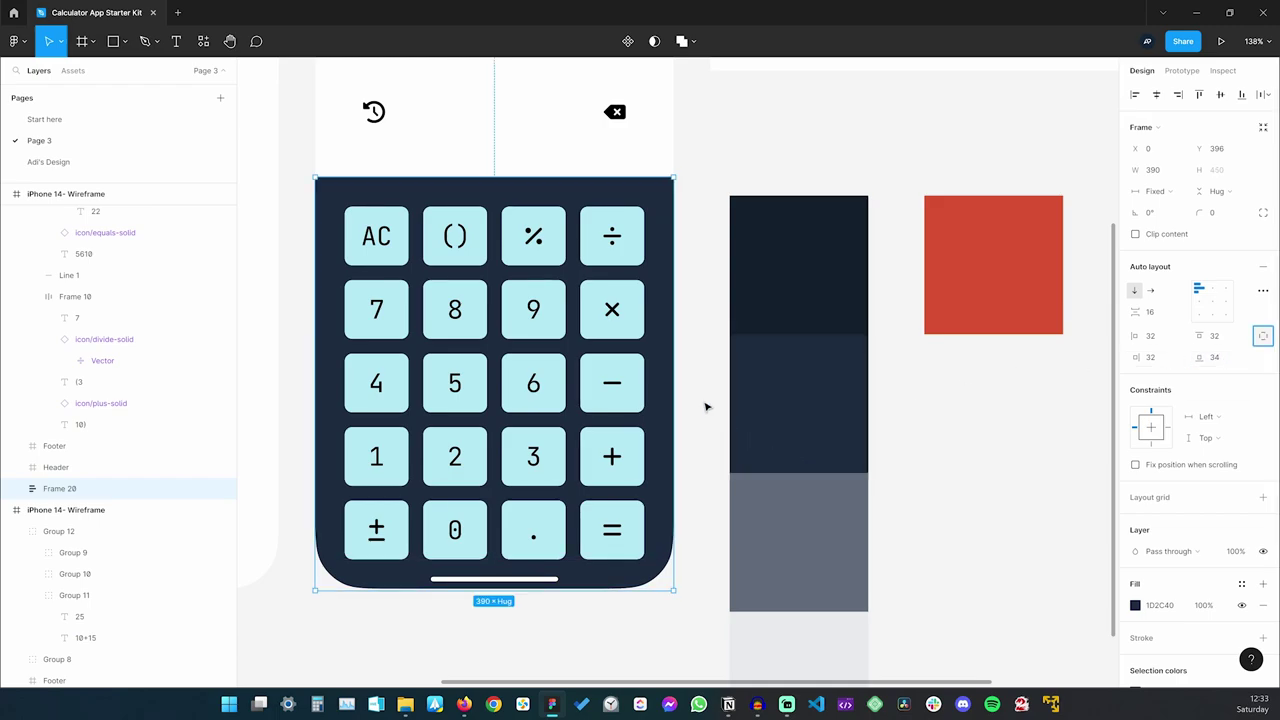
# Nudge the keypad frame up so its lower edge aligns with the phone's bottom edge, and check the key spacing against the footer
pyautogui.click(709, 405)
pyautogui.click(589, 343)
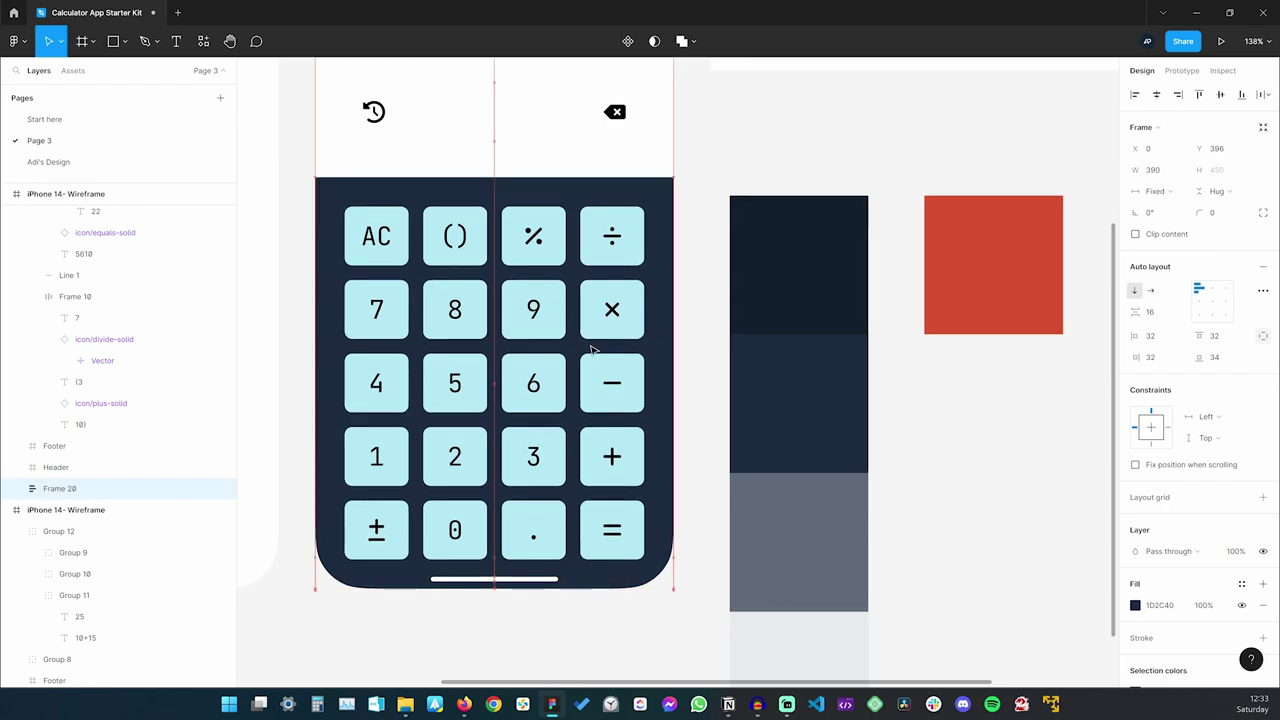
pyautogui.click(503, 585)
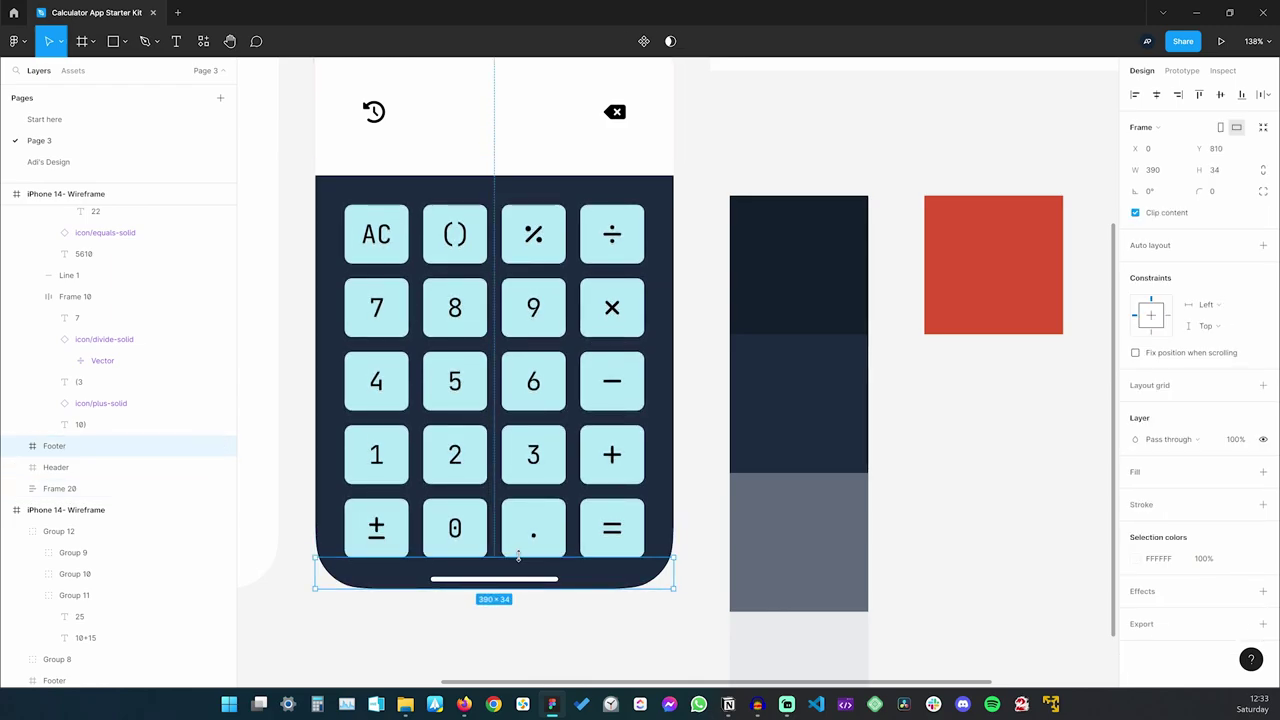
pyautogui.click(629, 643)
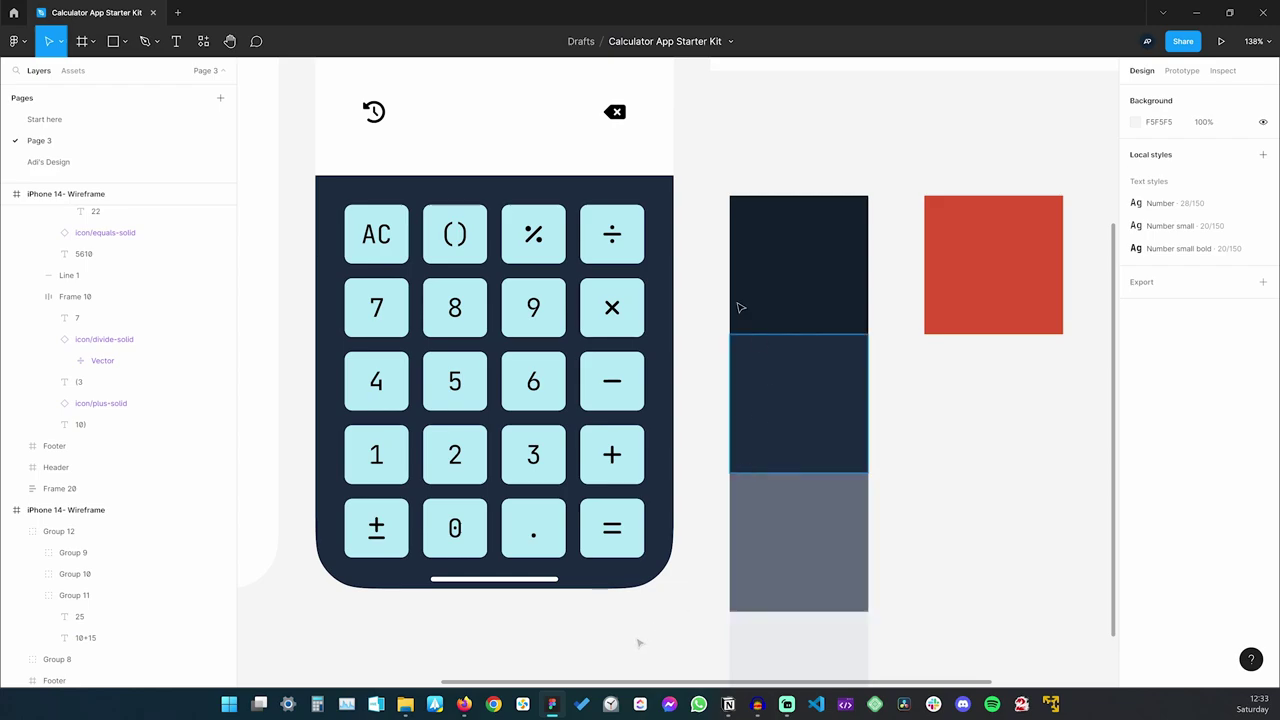
# Move the history and delete icon row down until it sits 16 px above the keypad frame
pyautogui.scroll(1, 741, 354)
pyautogui.scroll(3, 741, 354)
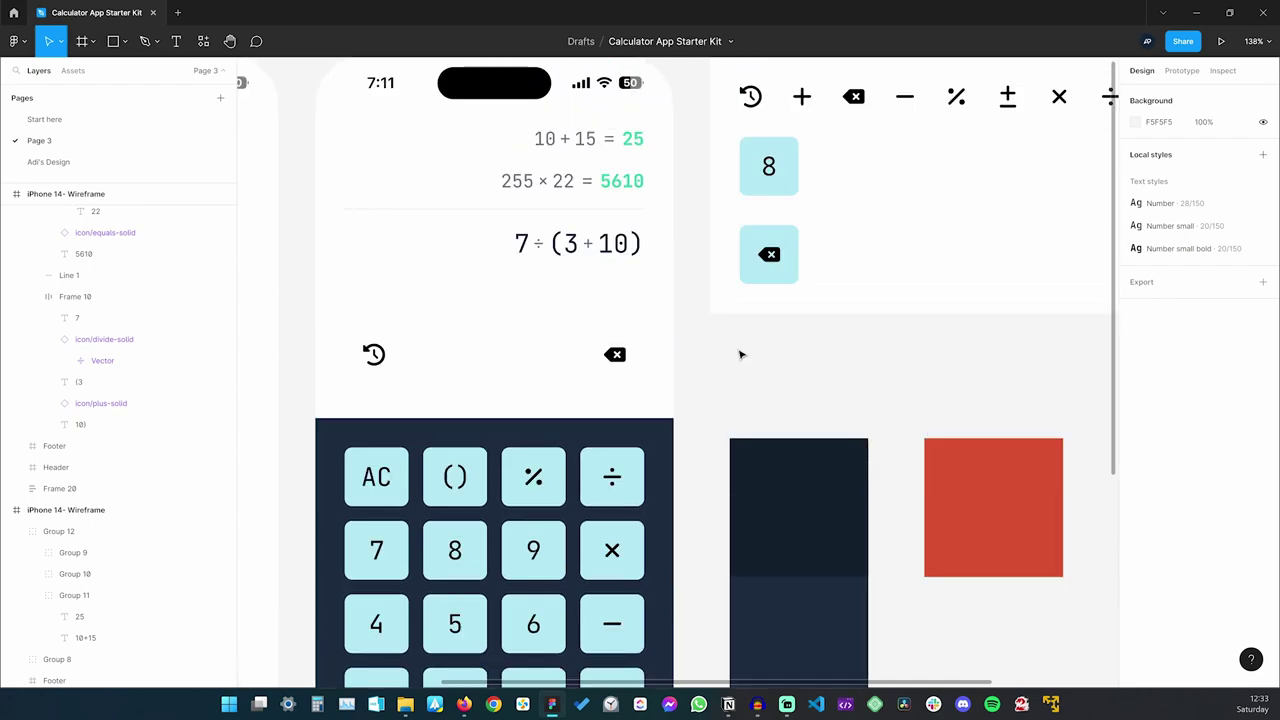
pyautogui.scroll(-1, 654, 326)
pyautogui.click(632, 328)
pyautogui.moveTo(611, 328); pyautogui.dragTo(632, 398)
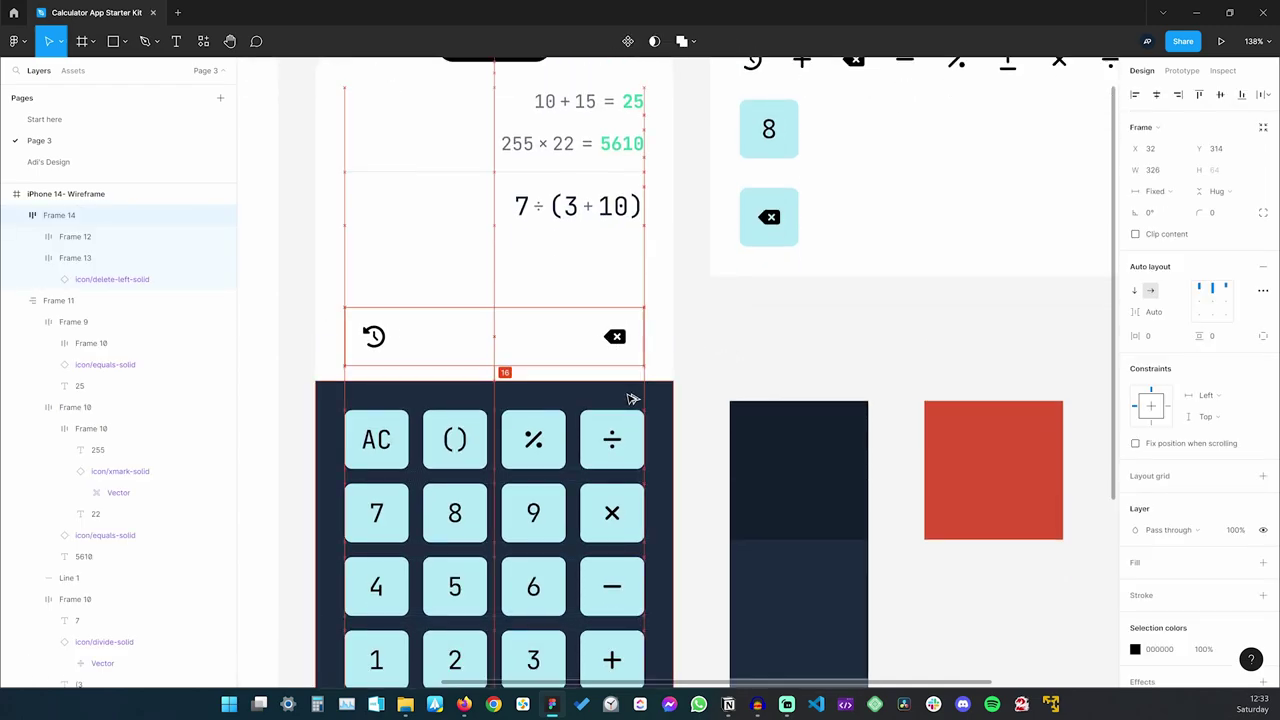
pyautogui.click(728, 340)
pyautogui.scroll(-3, 728, 340)
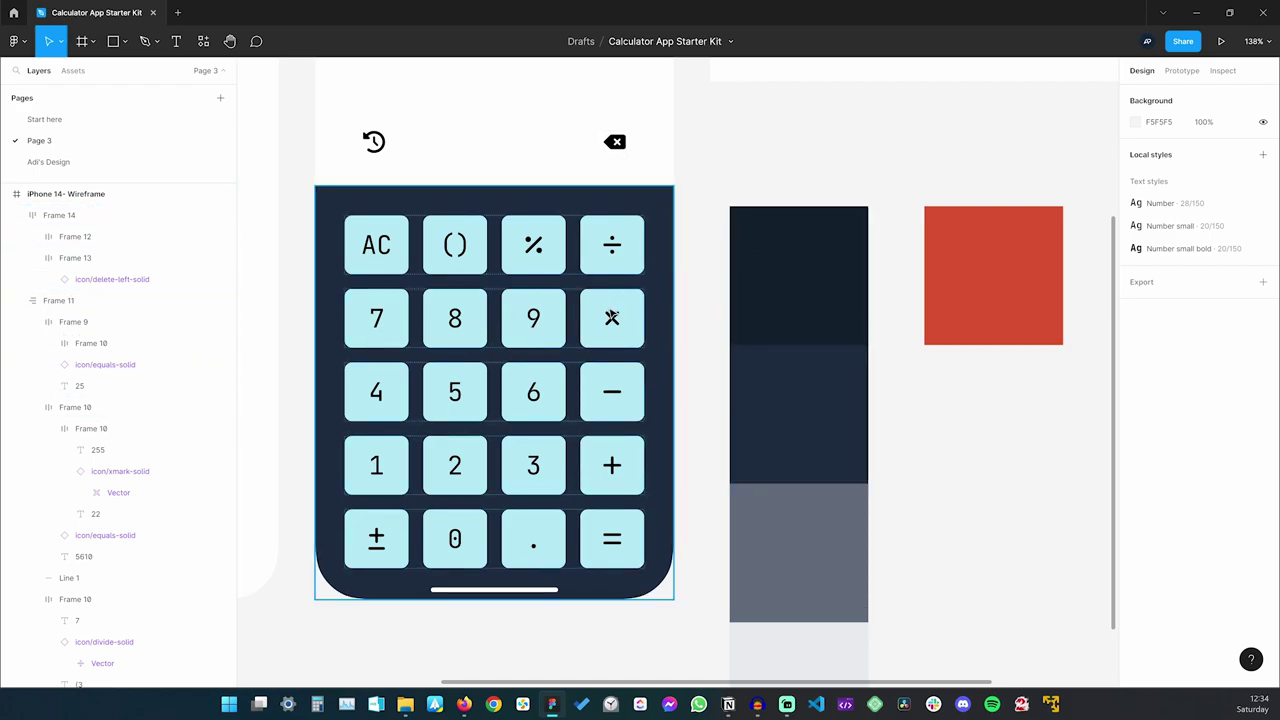
pyautogui.scroll(5, 612, 317)
pyautogui.scroll(-1, 612, 314)
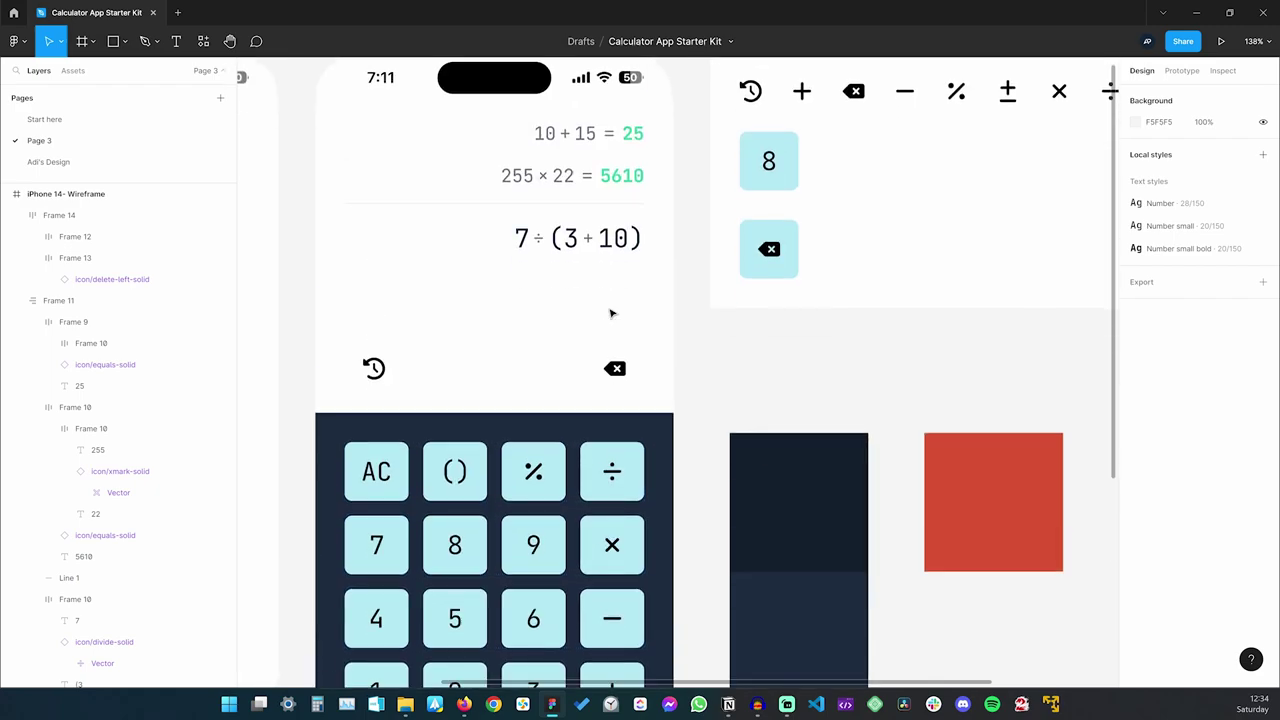
# Set the Number key component's fill to the darkest swatch's colour, 141F2D
pyautogui.click(781, 158)
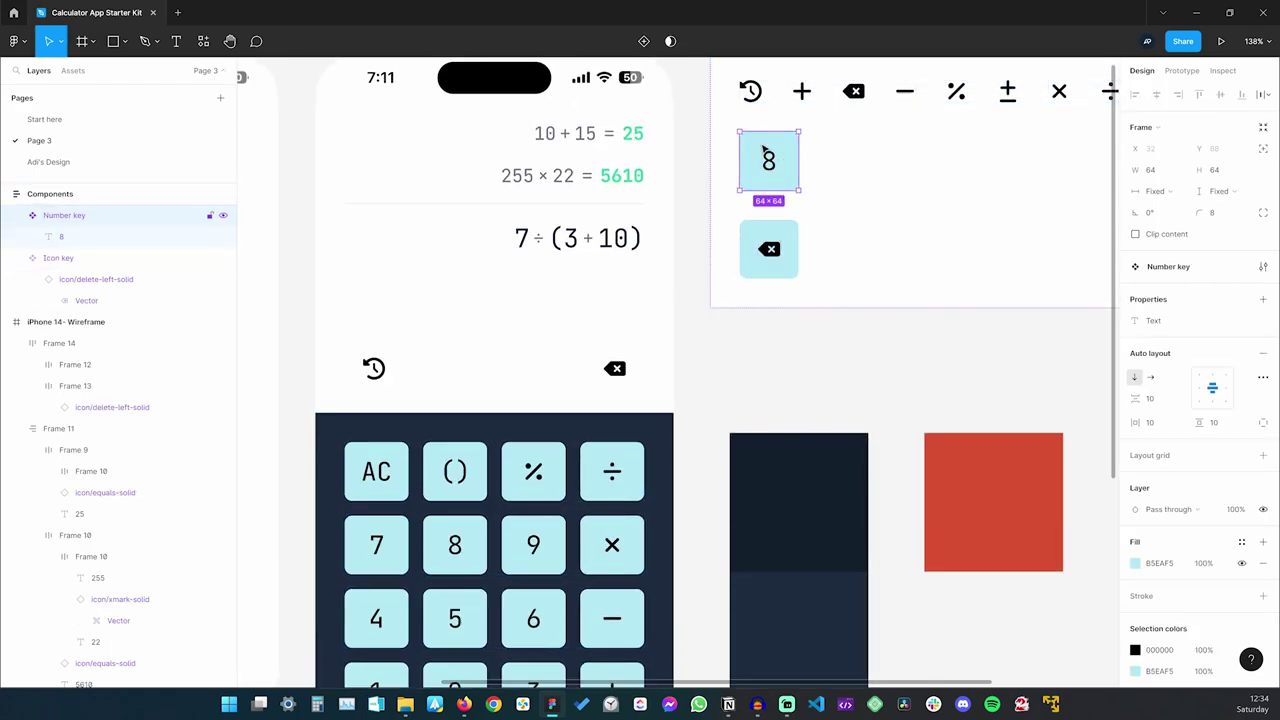
pyautogui.scroll(-1, 798, 232)
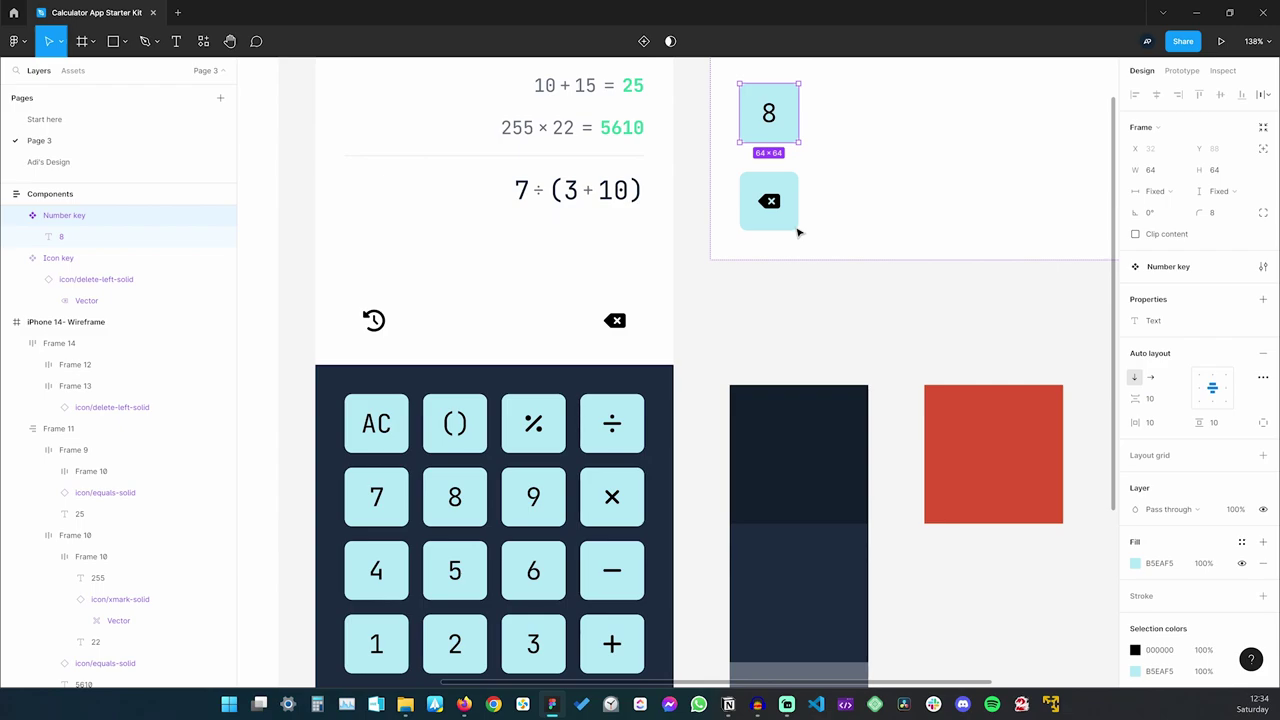
pyautogui.click(783, 424)
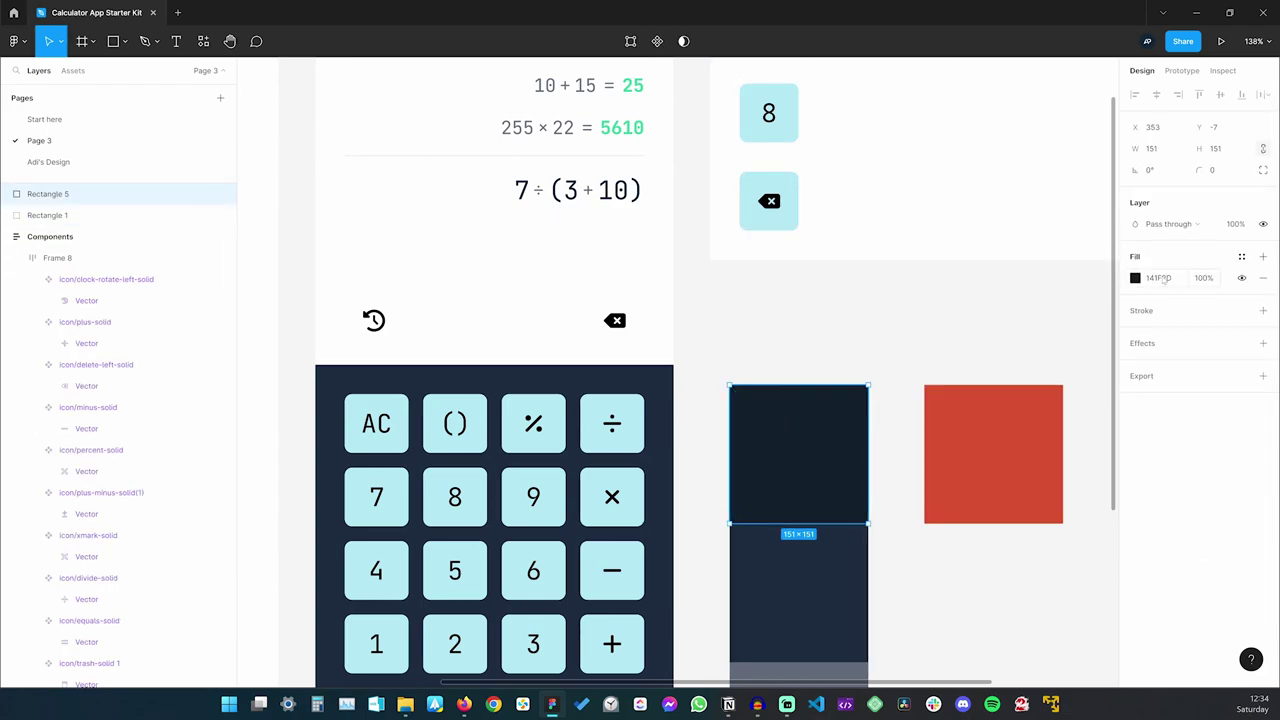
pyautogui.click(766, 114)
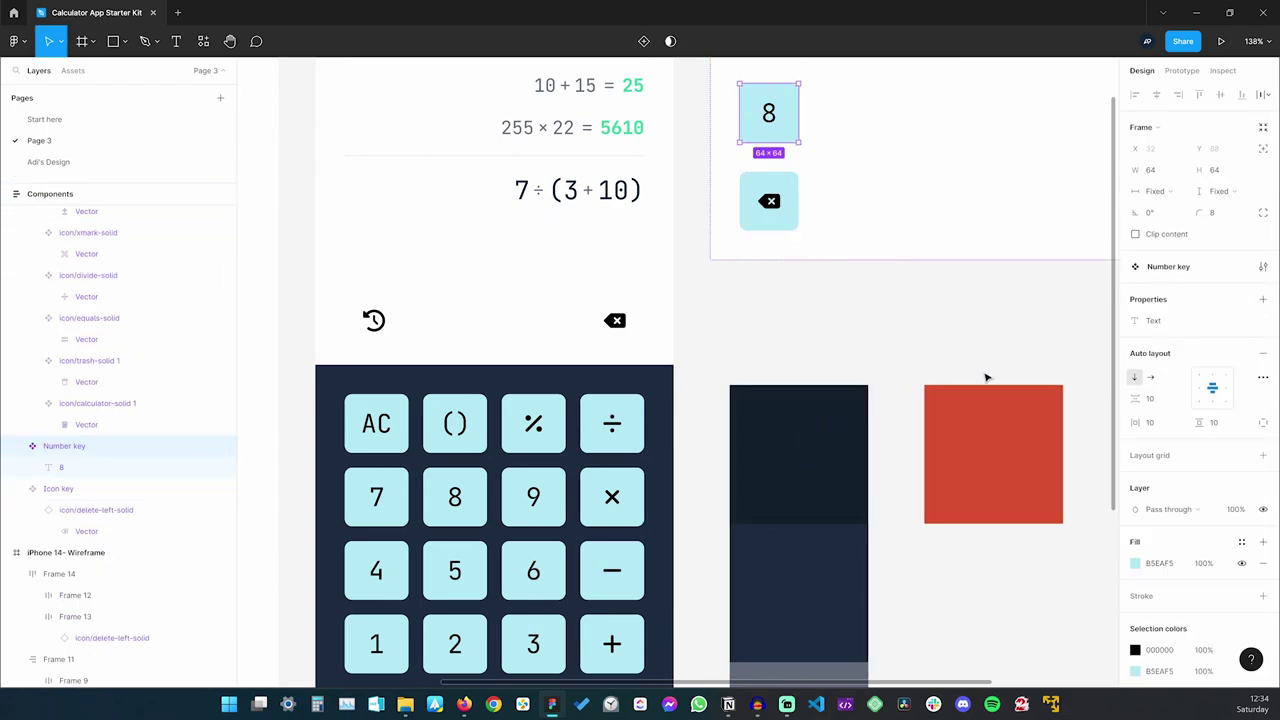
pyautogui.click(1160, 563)
pyautogui.write('141F2D')
pyautogui.press('Tab')
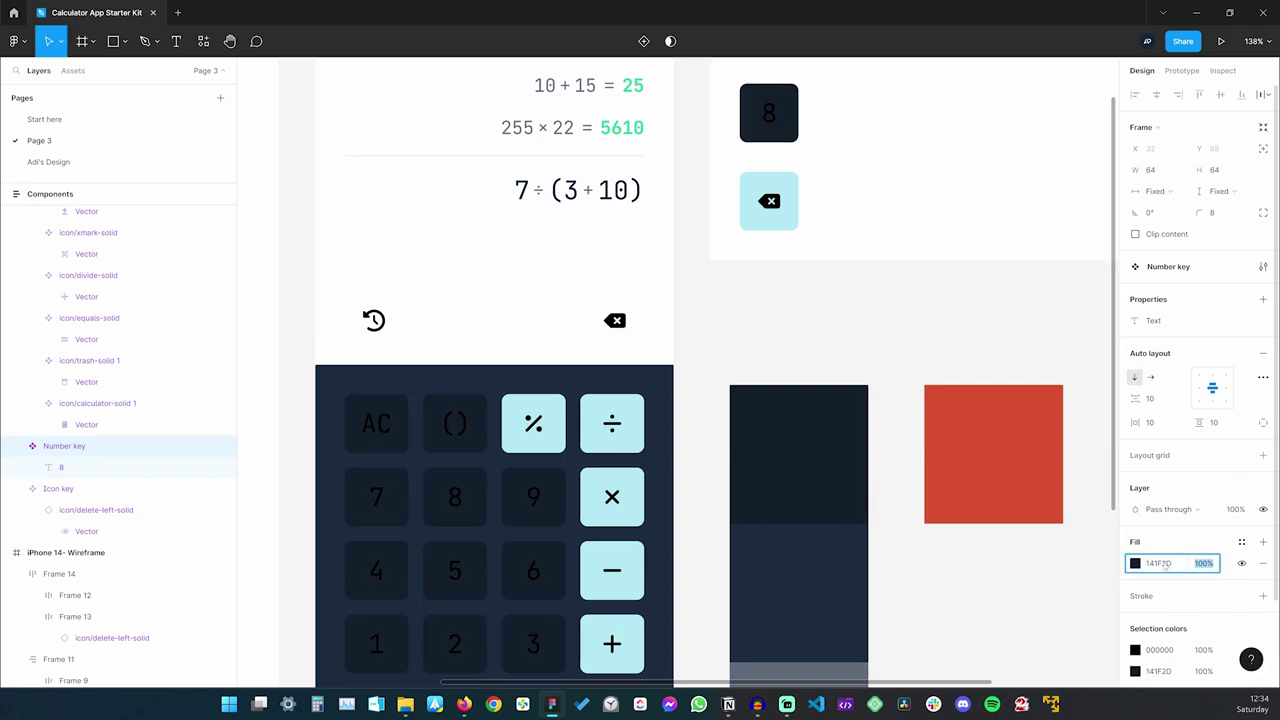
# Change the Number key component's black text colour to FFFFFF
pyautogui.scroll(-2, 1165, 566)
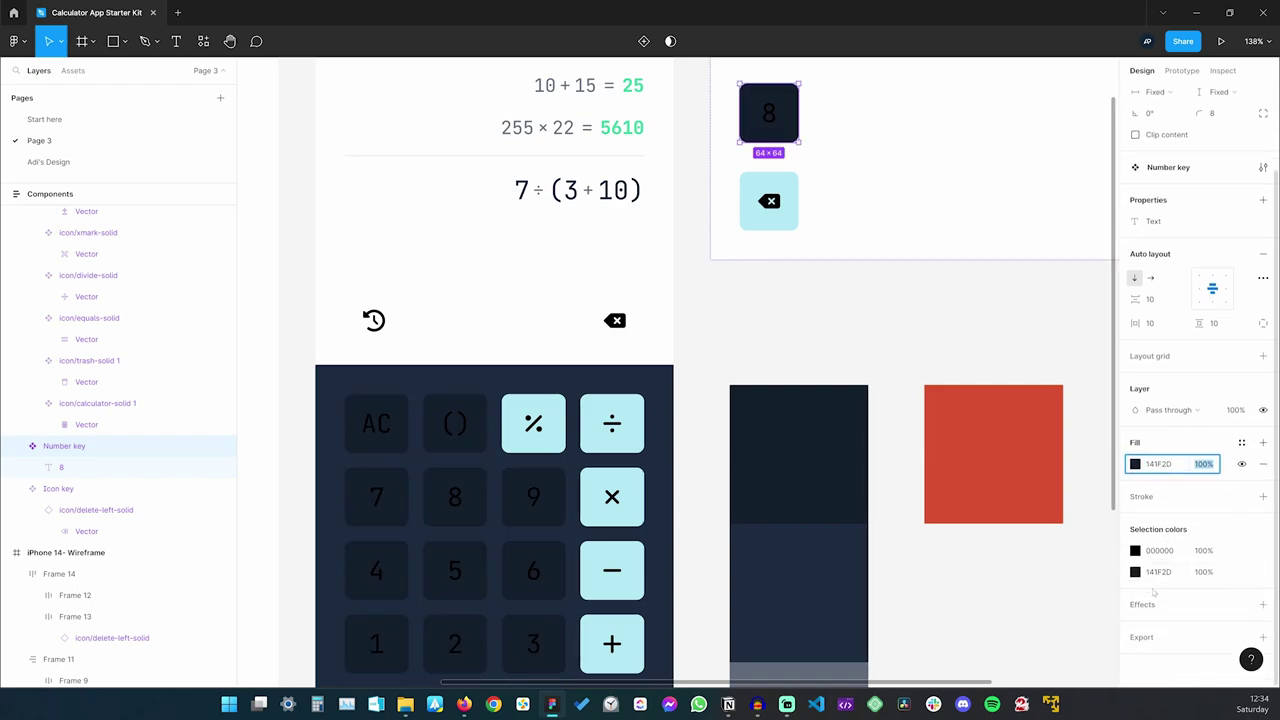
pyautogui.click(1135, 550)
pyautogui.write('FFFFFF')
pyautogui.press('Return')
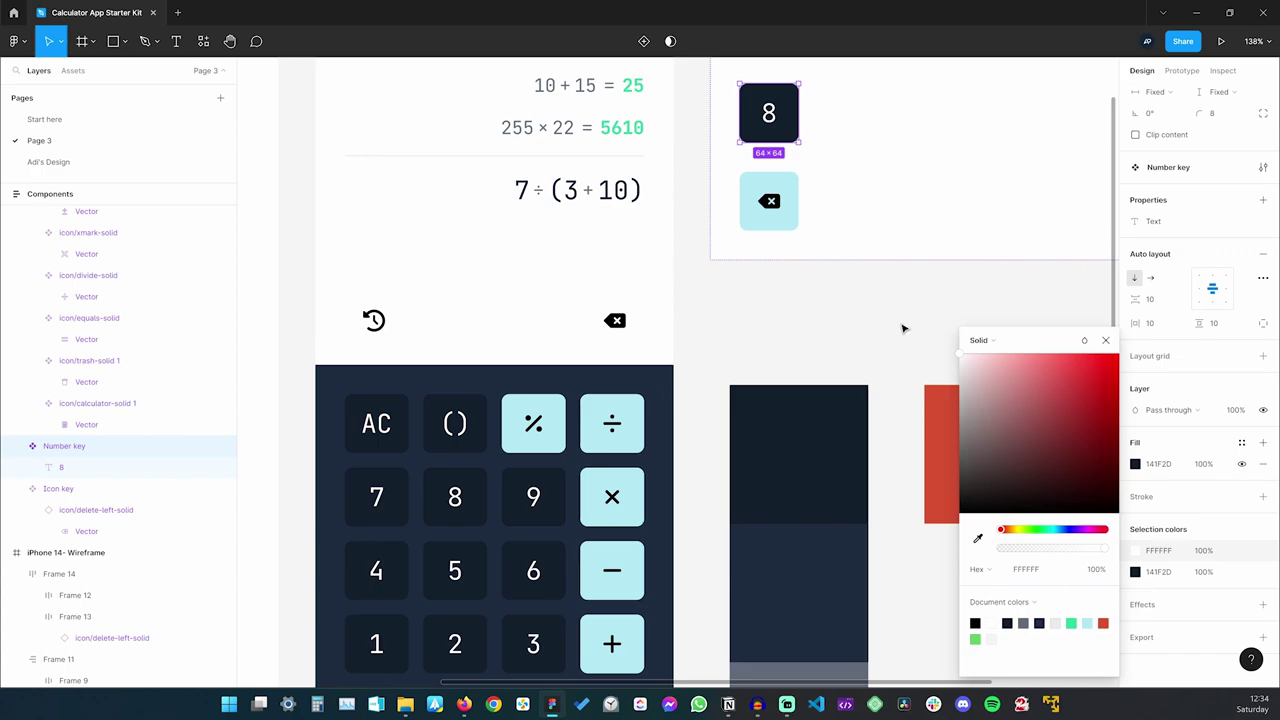
# Set the Icon key component's fill to the dark colour 141F2D
pyautogui.click(783, 223)
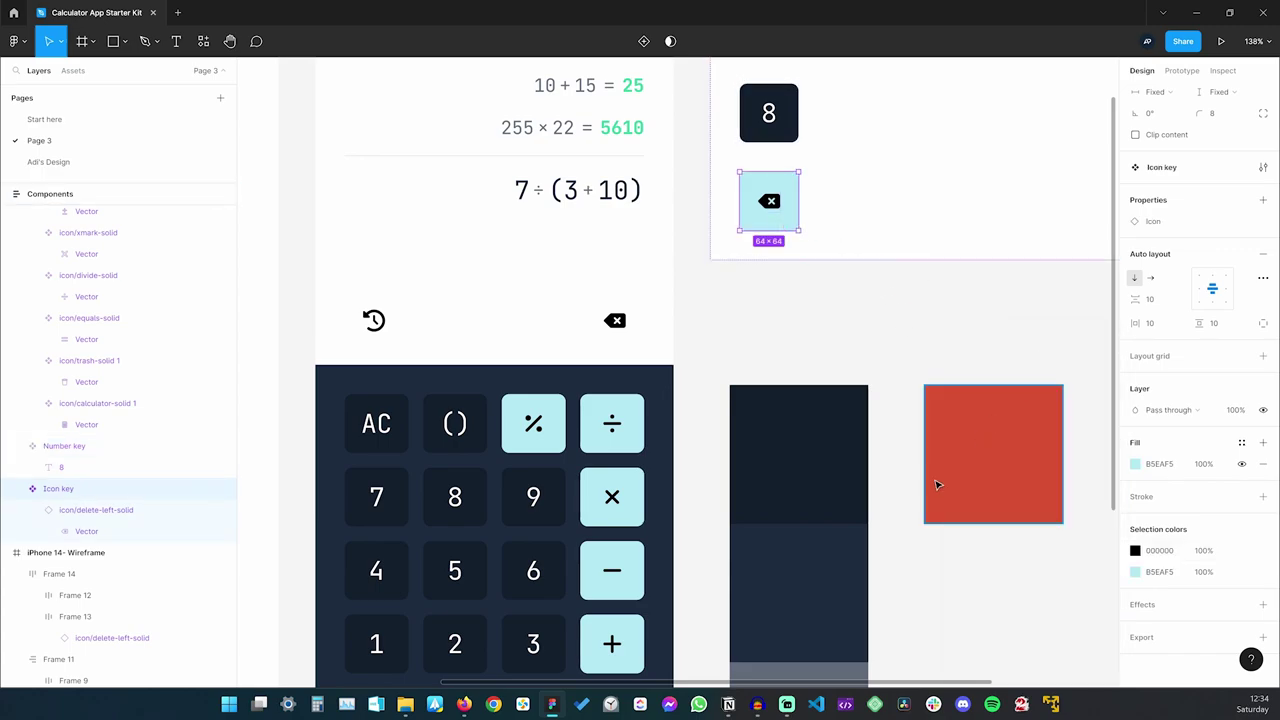
pyautogui.press('i')
pyautogui.click(800, 450)
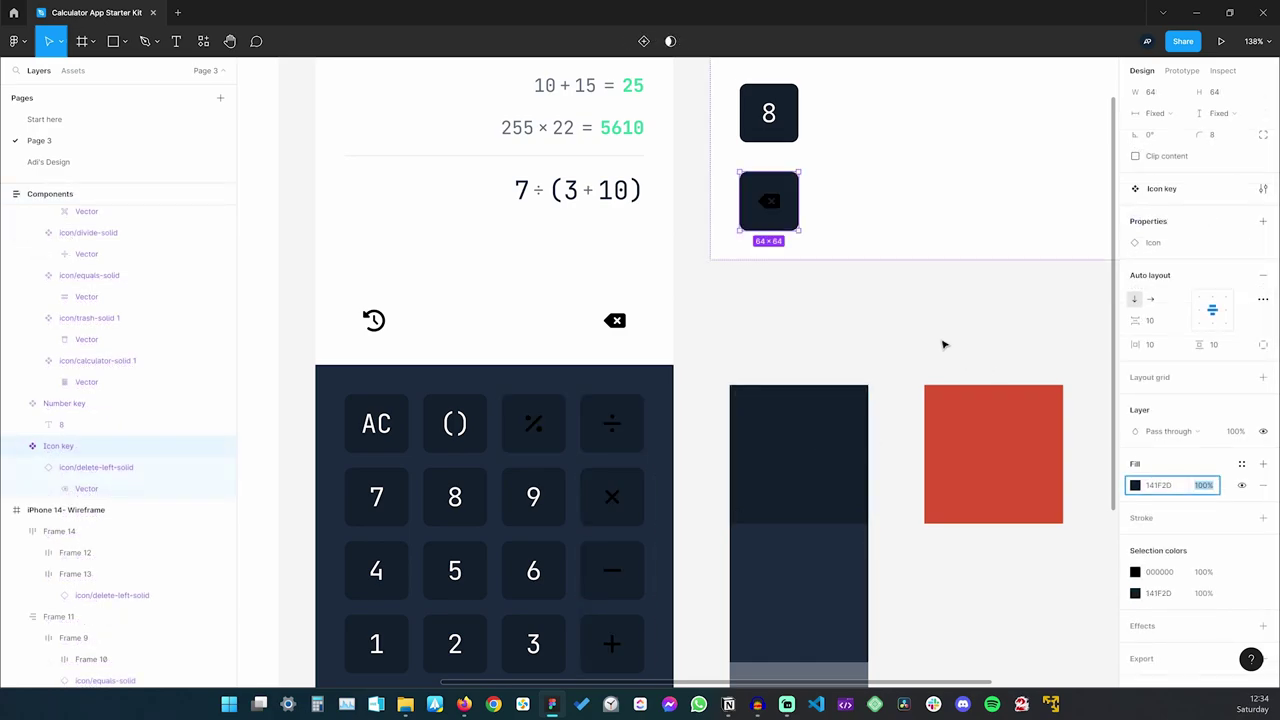
# Set the Icon key component's icon colour to the red swatch's D95032
pyautogui.scroll(-2, 943, 345)
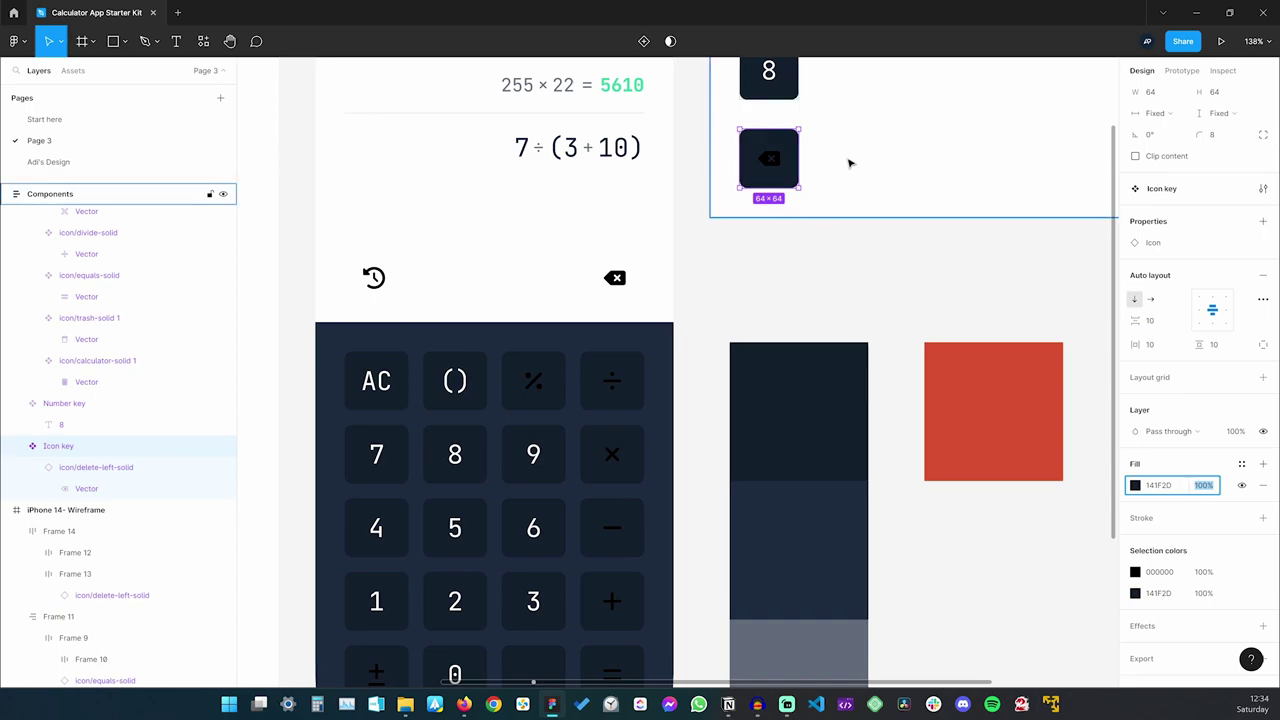
pyautogui.click(1030, 450)
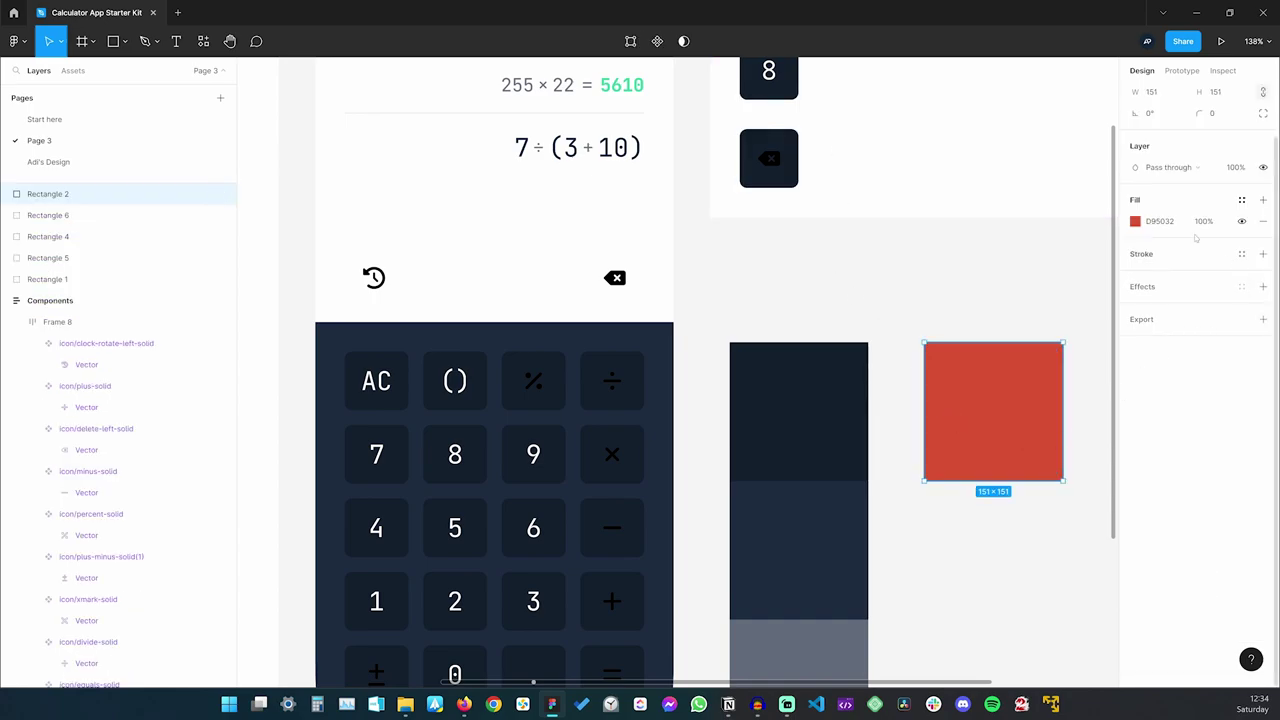
pyautogui.click(768, 158)
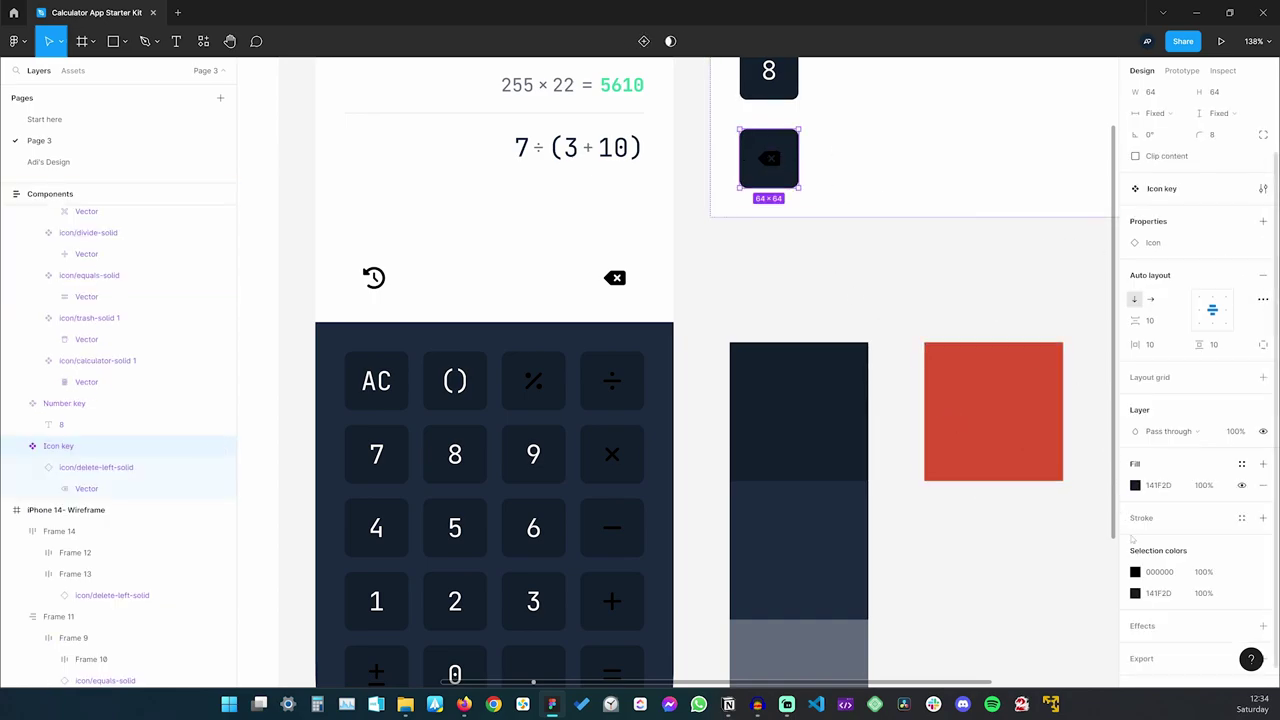
pyautogui.click(1160, 571)
pyautogui.write('D95032')
pyautogui.press('Tab')
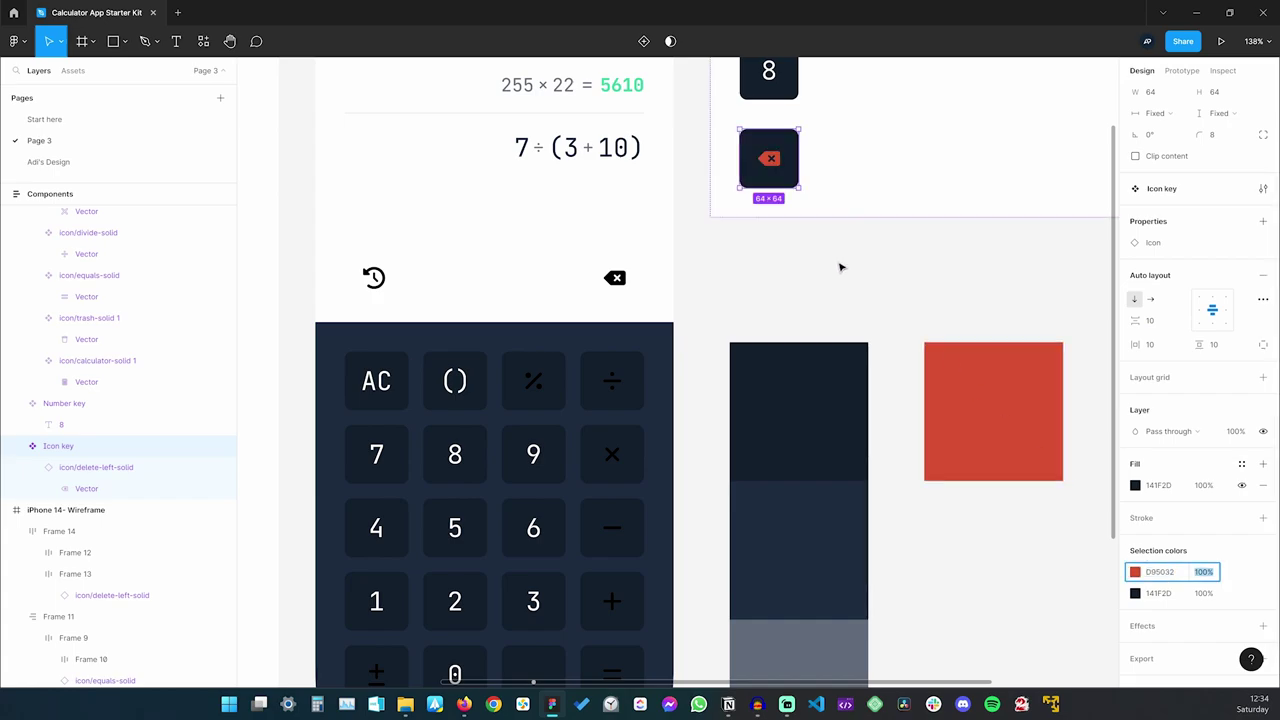
# Compare the icon colours of the keypad's operator keys with the icon inside the Icon key component
pyautogui.click(840, 280)
pyautogui.scroll(2, 841, 285)
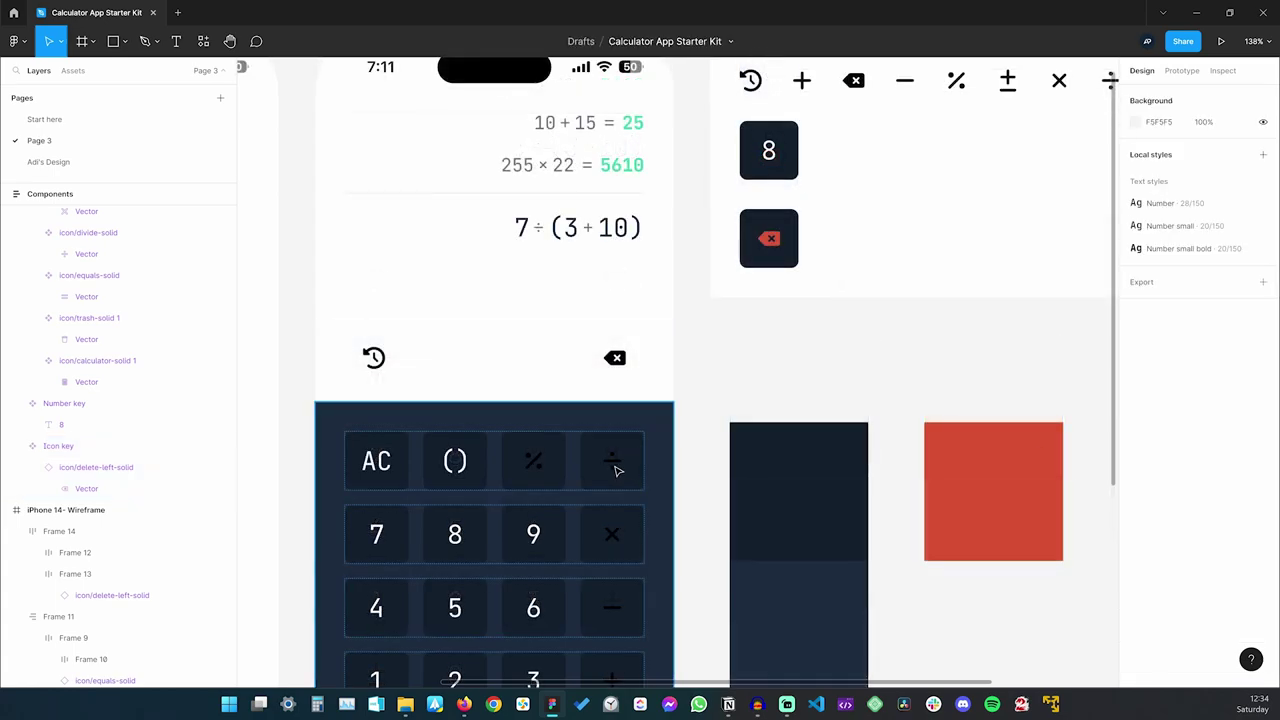
pyautogui.click(614, 466)
pyautogui.doubleClick(614, 466)
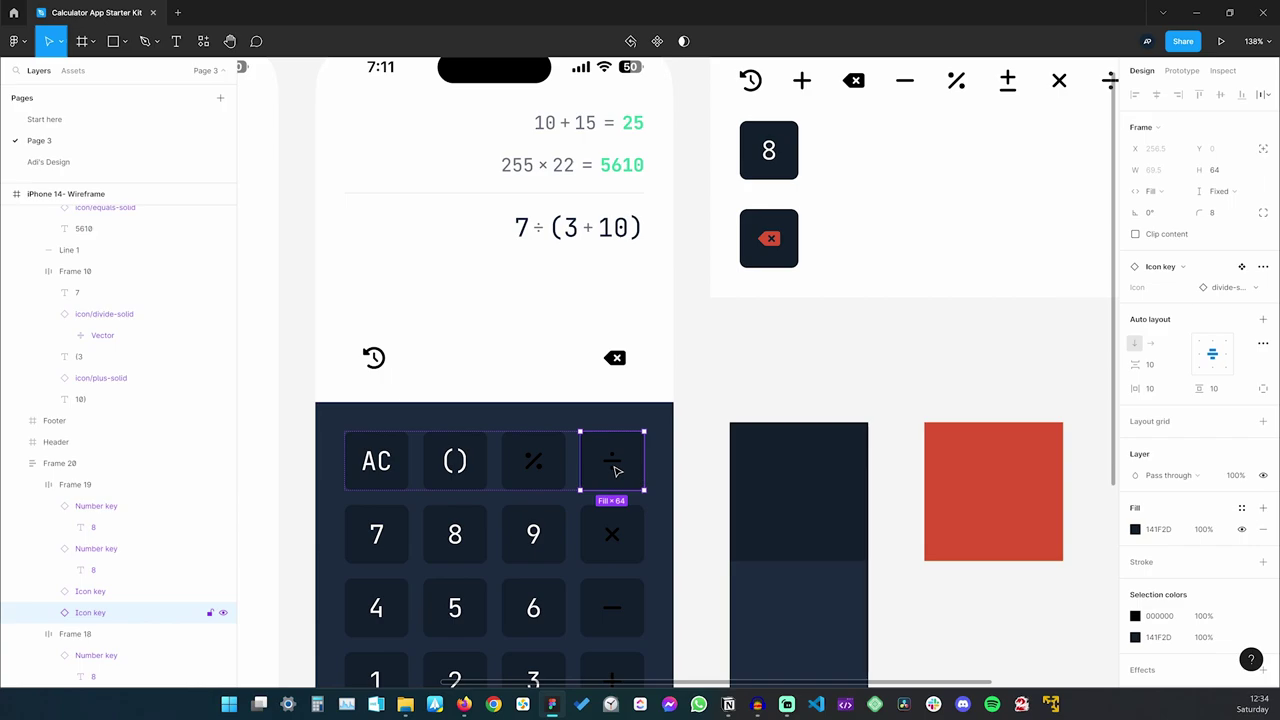
pyautogui.click(771, 351)
pyautogui.scroll(-4, 770, 350)
pyautogui.scroll(4, 770, 350)
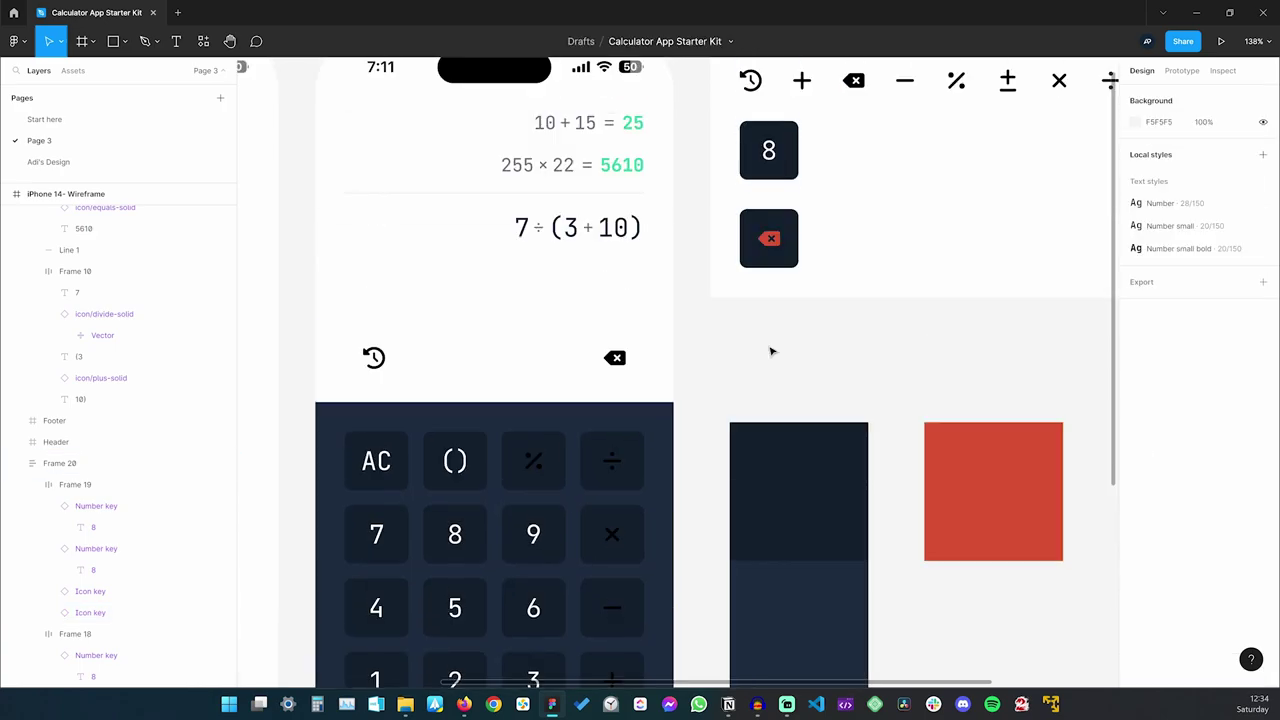
pyautogui.doubleClick(769, 236)
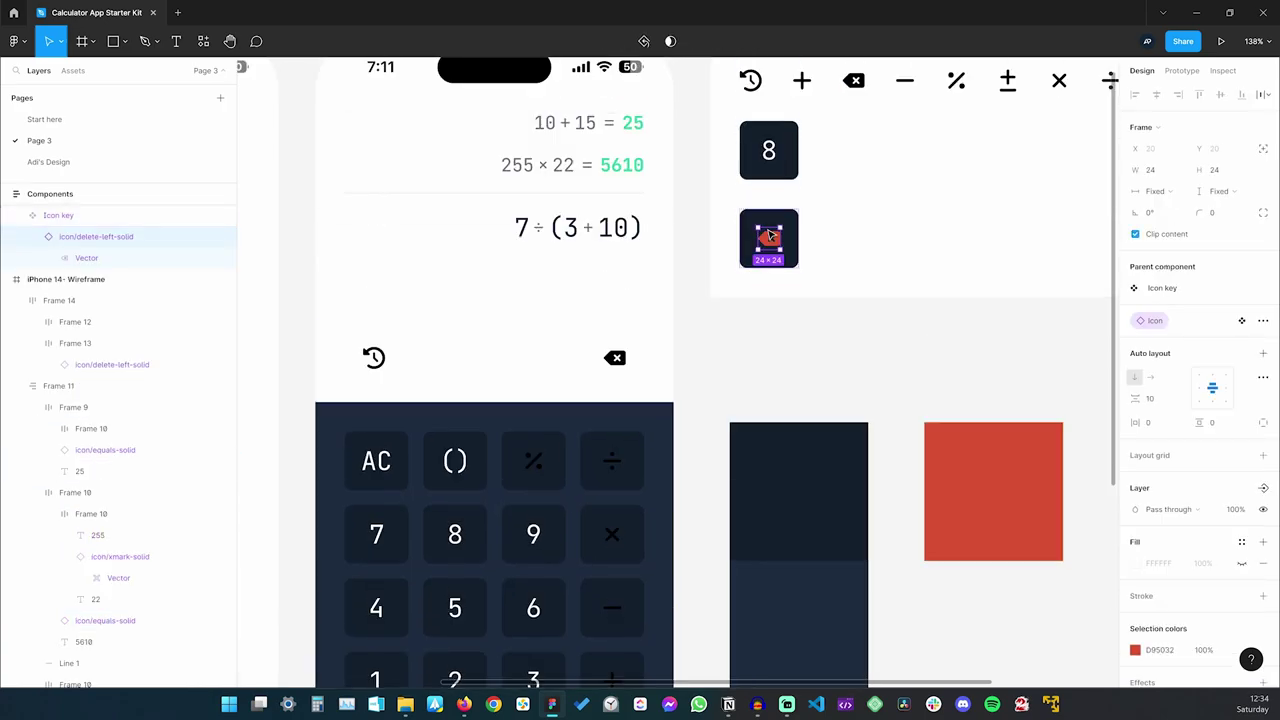
pyautogui.click(790, 345)
pyautogui.click(626, 470)
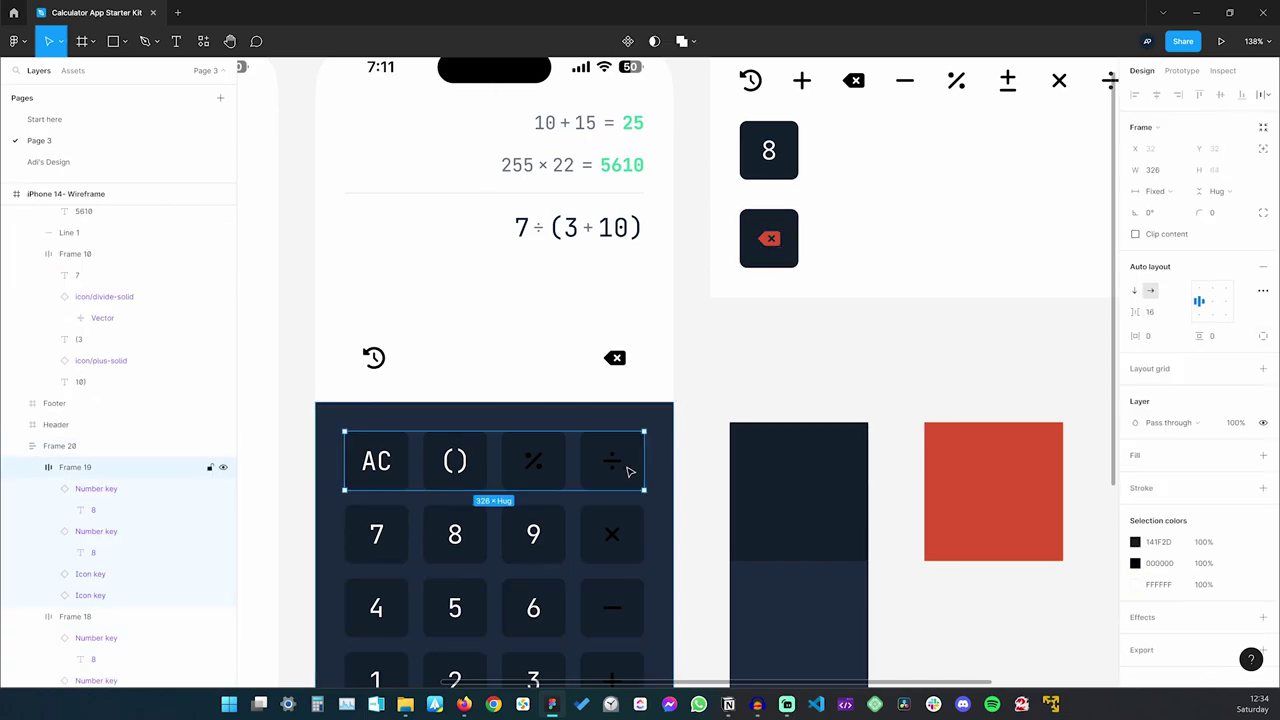
pyautogui.click(722, 390)
pyautogui.scroll(-4, 722, 390)
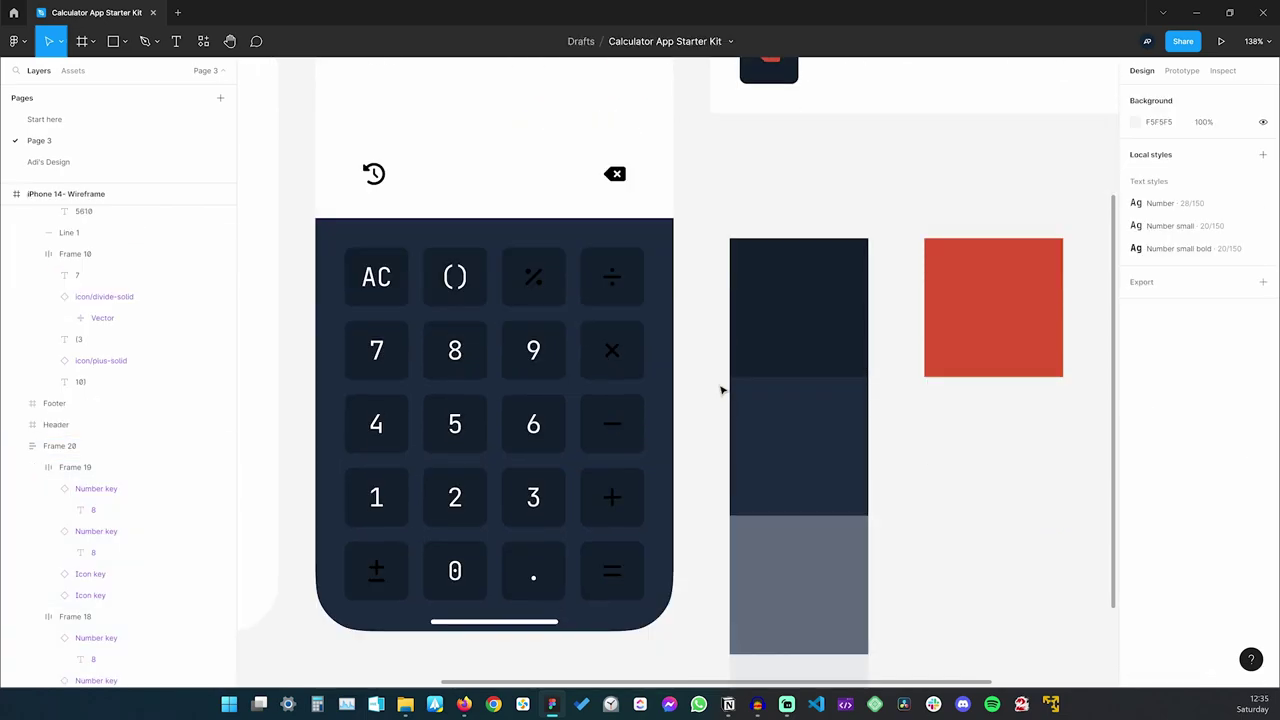
# Set the divide key's icon colour to D95032
pyautogui.click(606, 275)
pyautogui.click(606, 275)
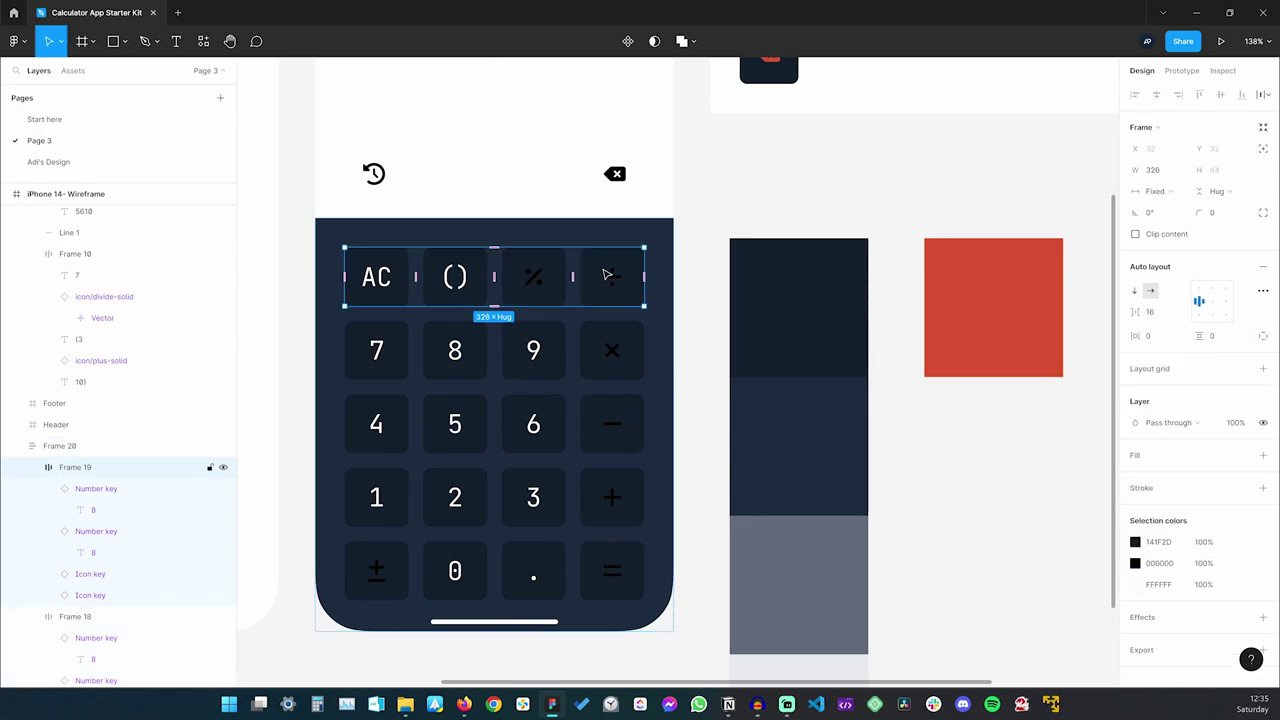
pyautogui.click(606, 275)
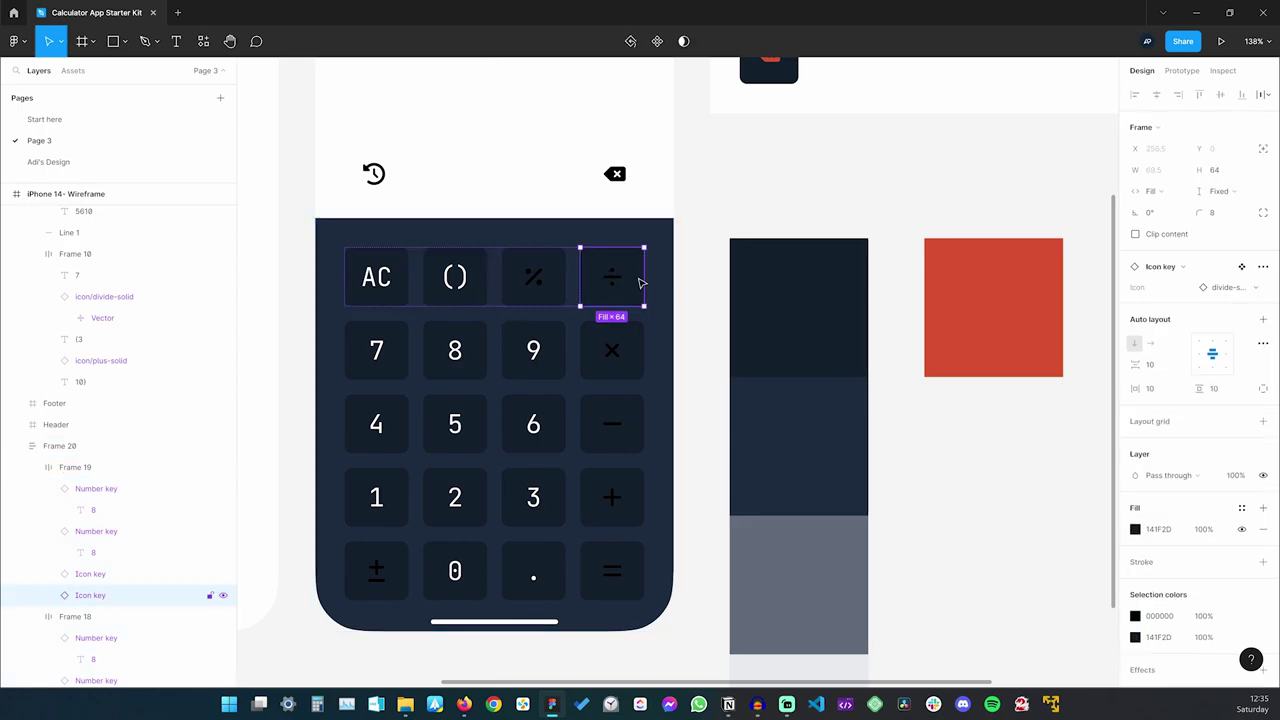
pyautogui.click(1160, 616)
# Set the icon colour of the multiply, minus and plus keys to D95032
pyautogui.click(609, 360)
pyautogui.click(609, 360)
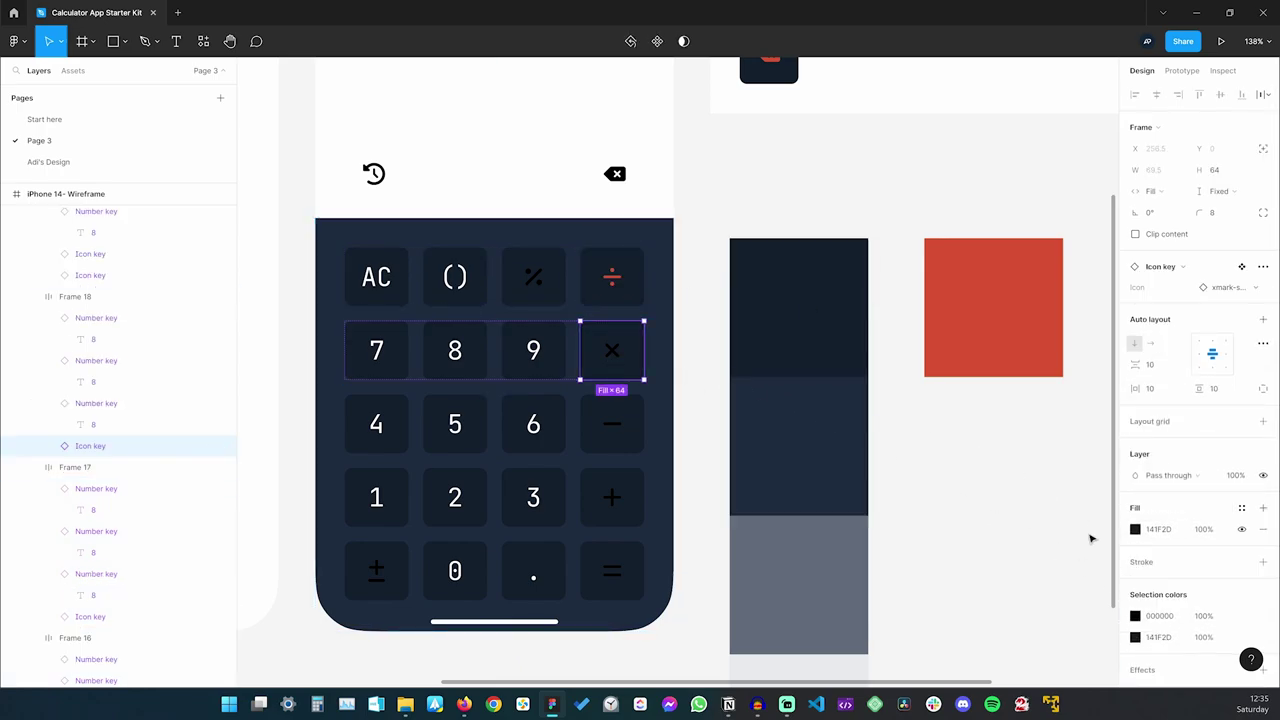
pyautogui.click(1162, 618)
pyautogui.write('D95032')
pyautogui.press('Return')
pyautogui.doubleClick(612, 423)
pyautogui.doubleClick(612, 497)
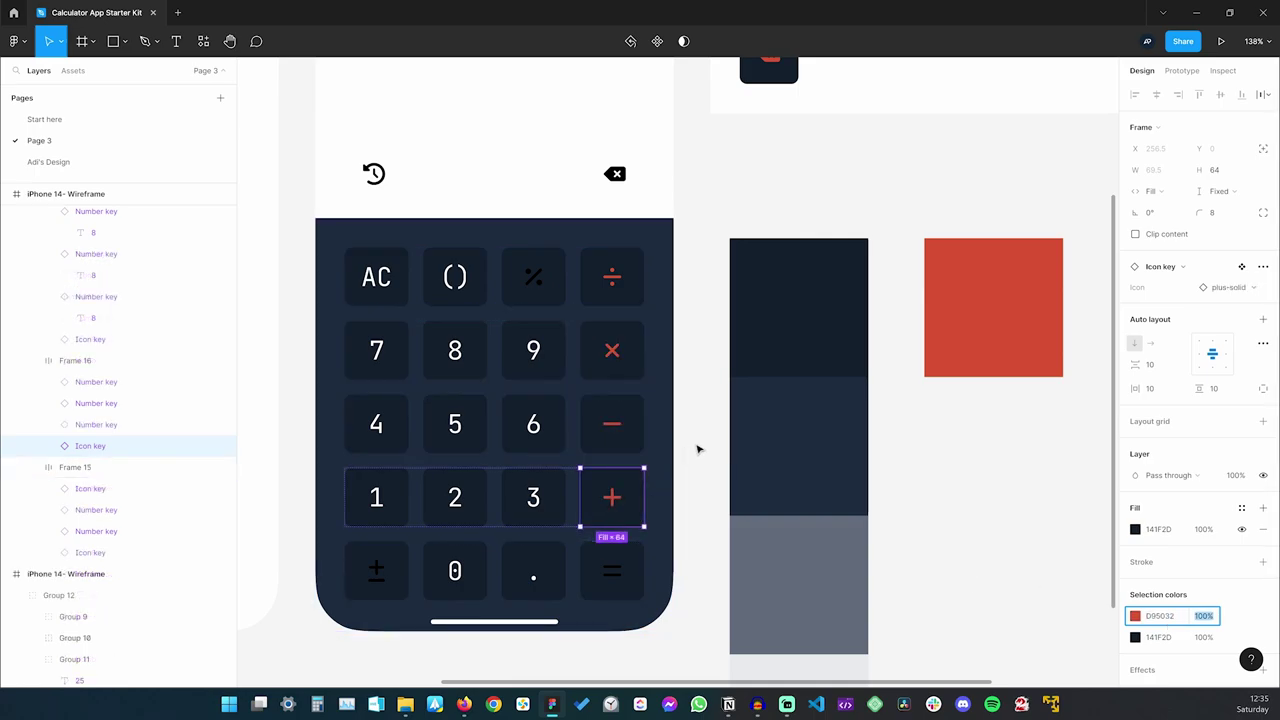
pyautogui.click(698, 449)
# Set the equals key's fill to D95032 and its icon colour to FFFFFF
pyautogui.click(630, 580)
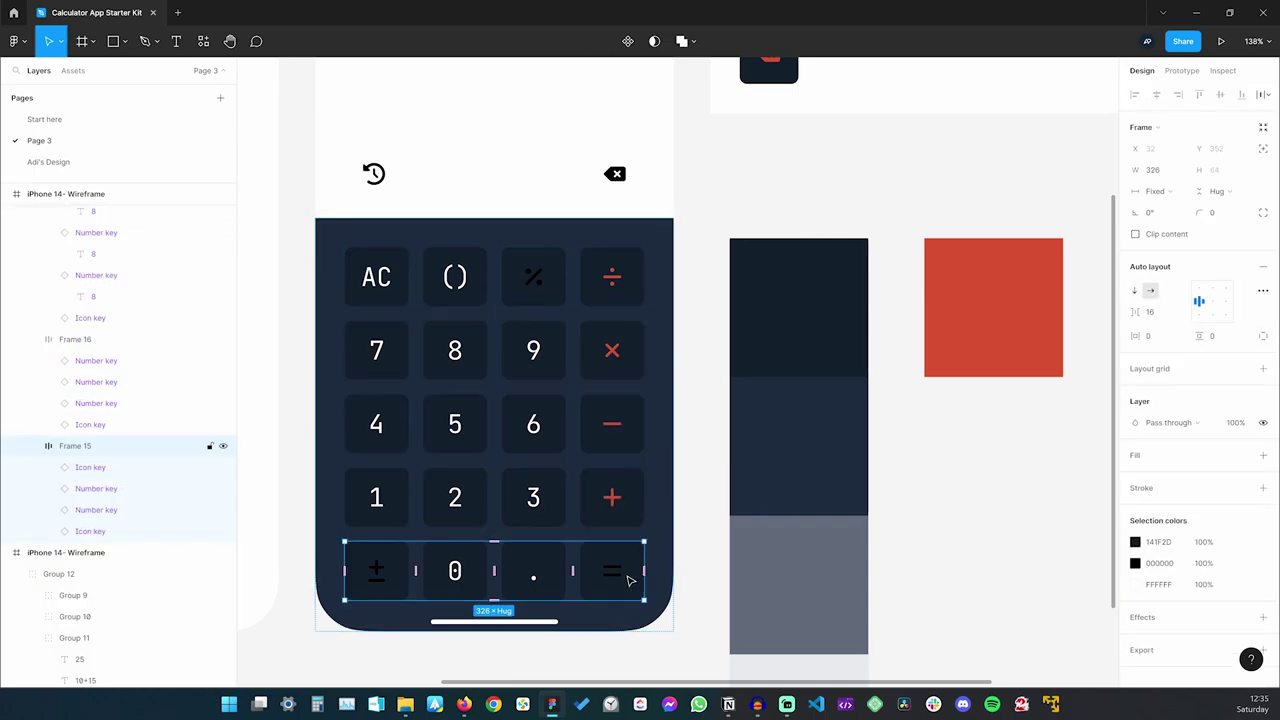
pyautogui.click(630, 580)
pyautogui.scroll(-1, 694, 530)
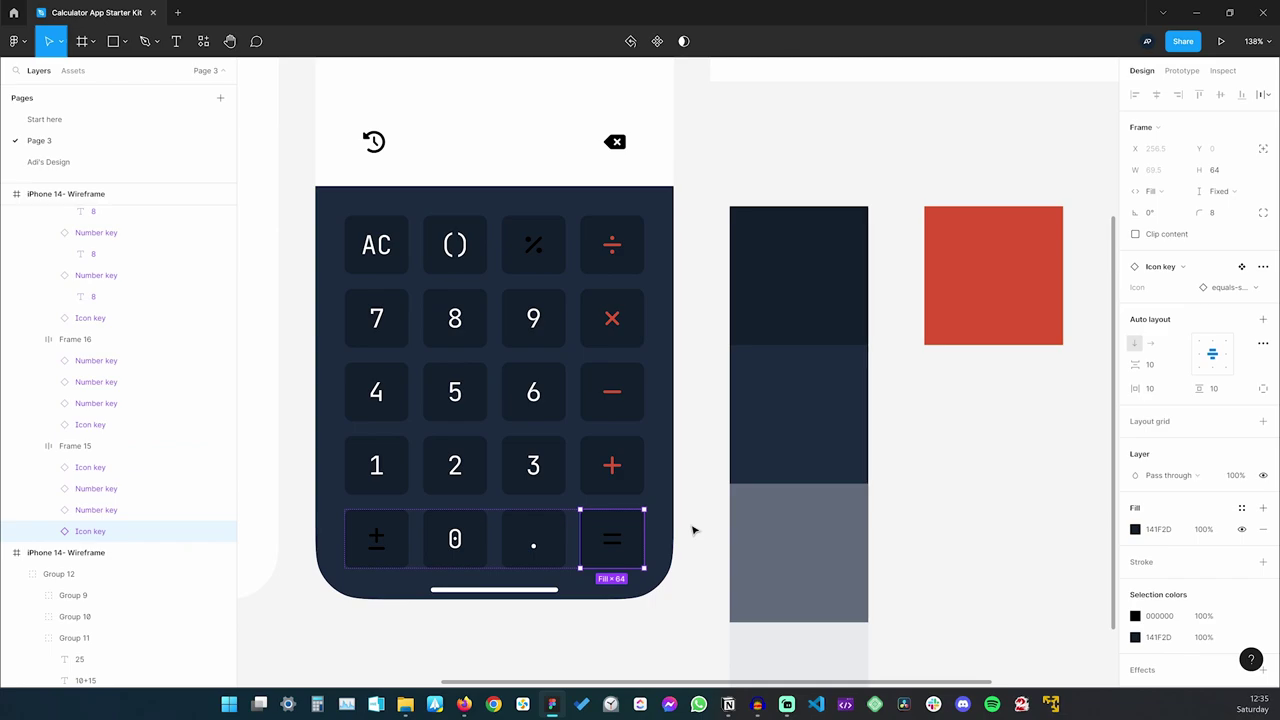
pyautogui.click(1160, 637)
pyautogui.write('D95032')
pyautogui.press('Tab')
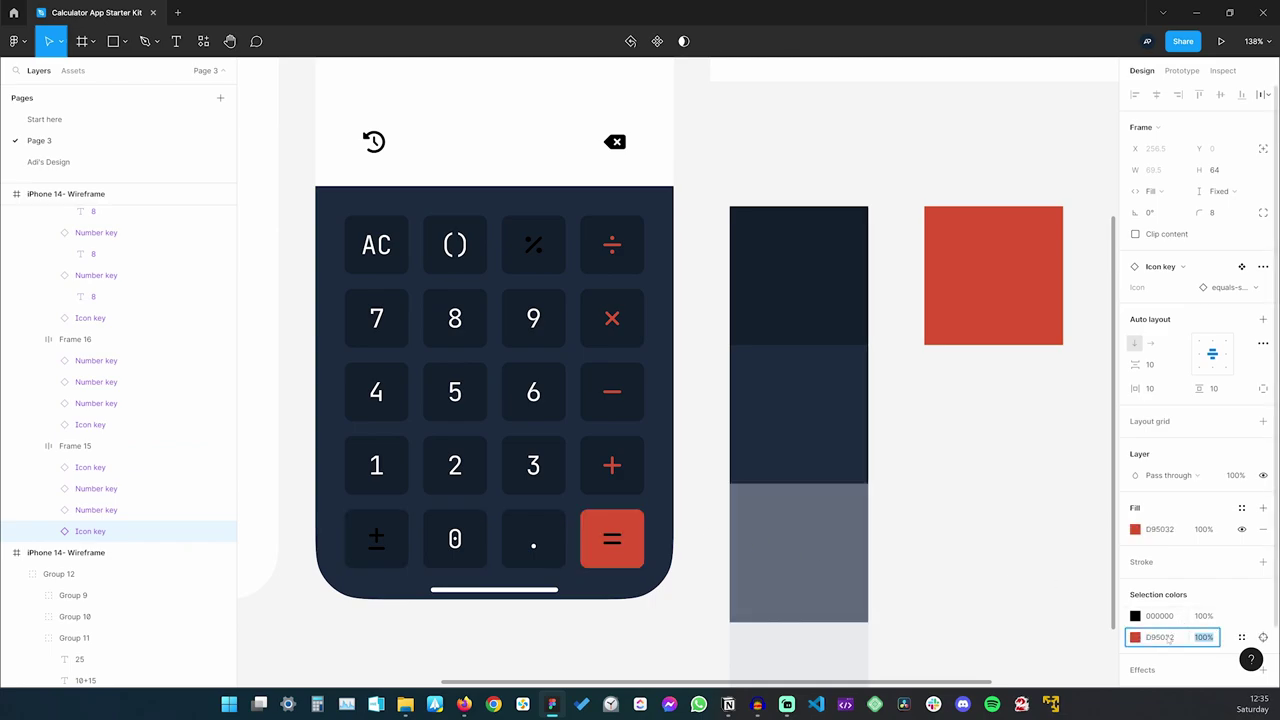
pyautogui.click(1135, 616)
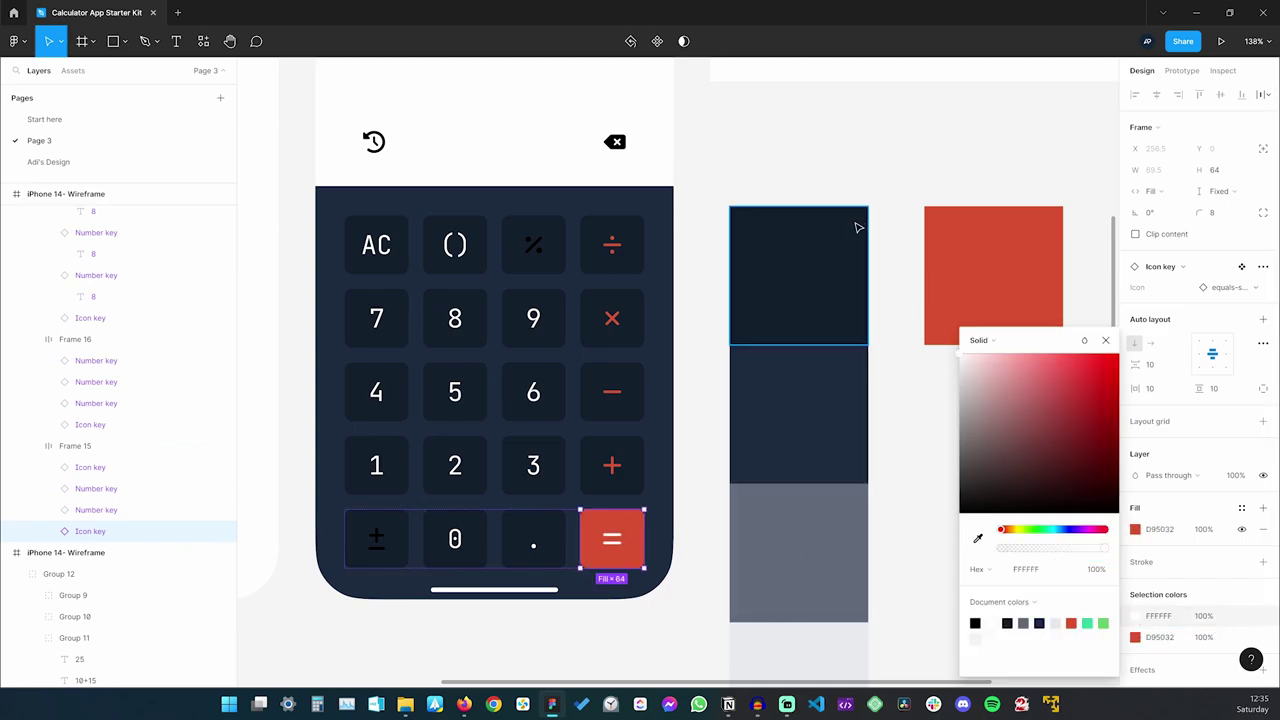
pyautogui.click(703, 503)
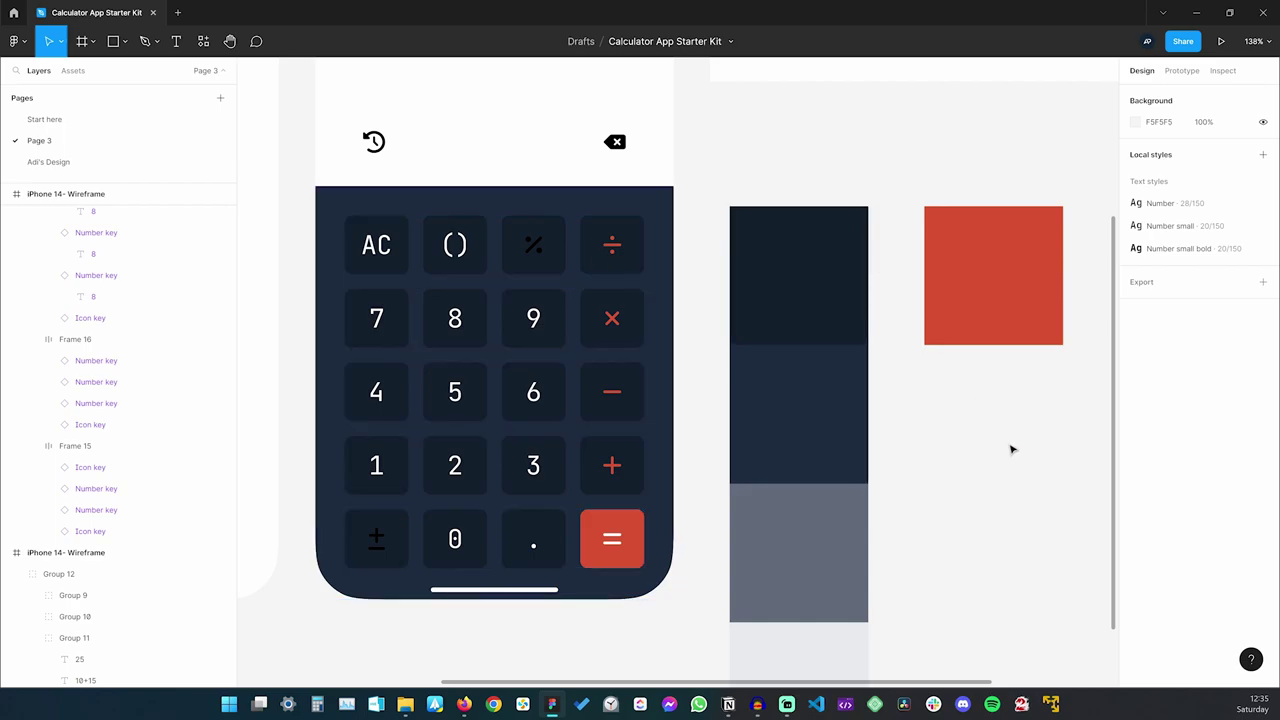
# Set the percent key's icon colour to 32D99C, matching the green palette swatch
pyautogui.hscroll(3, 823, 420)
pyautogui.click(991, 260)
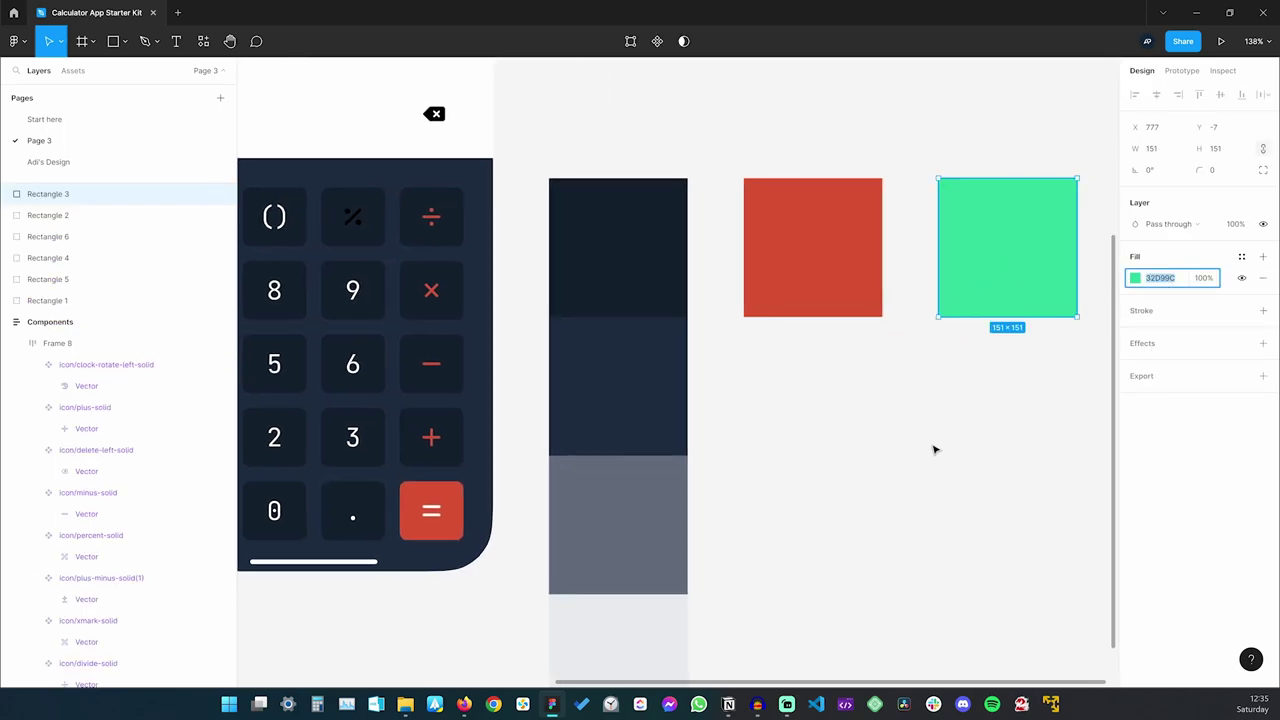
pyautogui.press('Delete')
pyautogui.hscroll(-5, 934, 446)
pyautogui.click(595, 198)
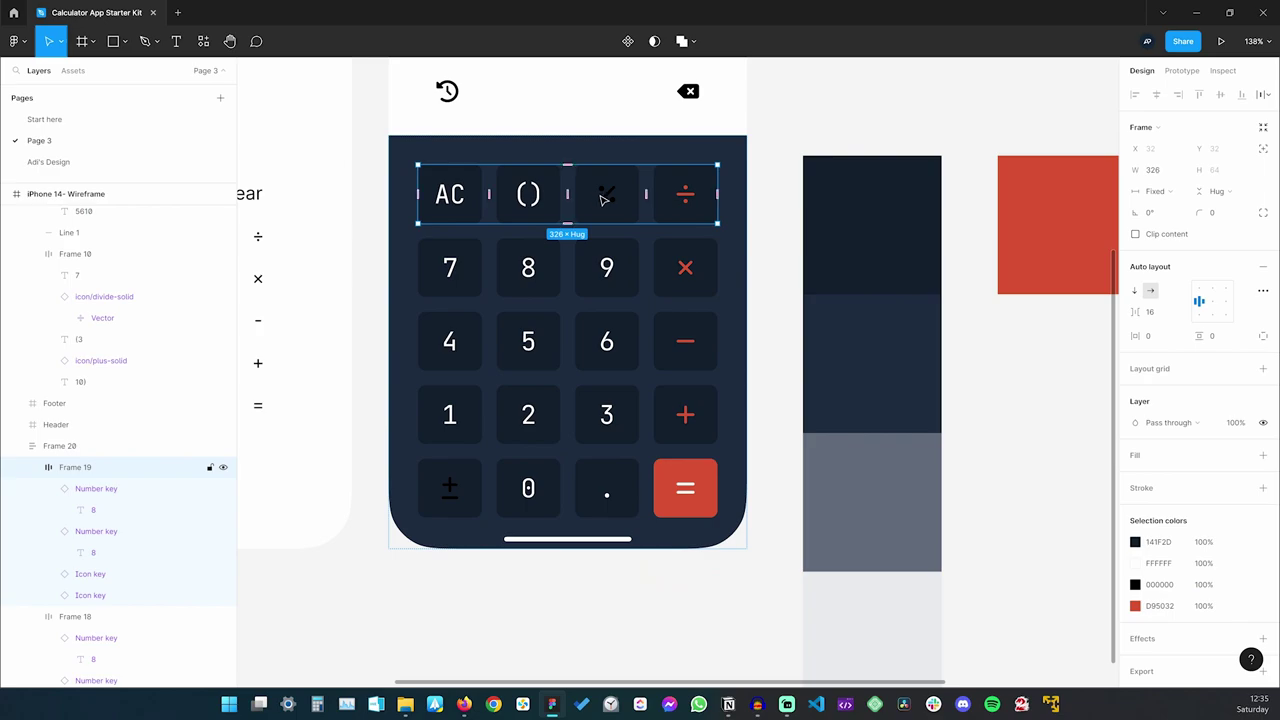
pyautogui.click(610, 200)
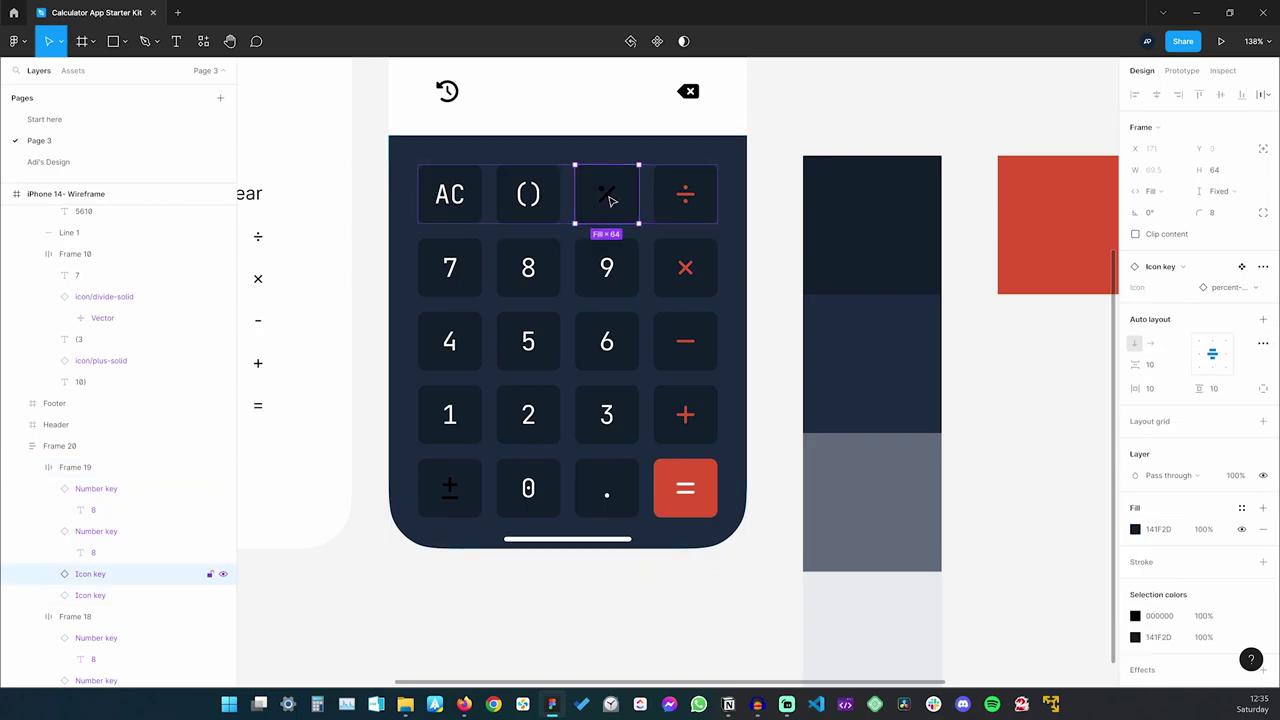
pyautogui.click(1162, 616)
pyautogui.write('32D99C')
pyautogui.press('Tab')
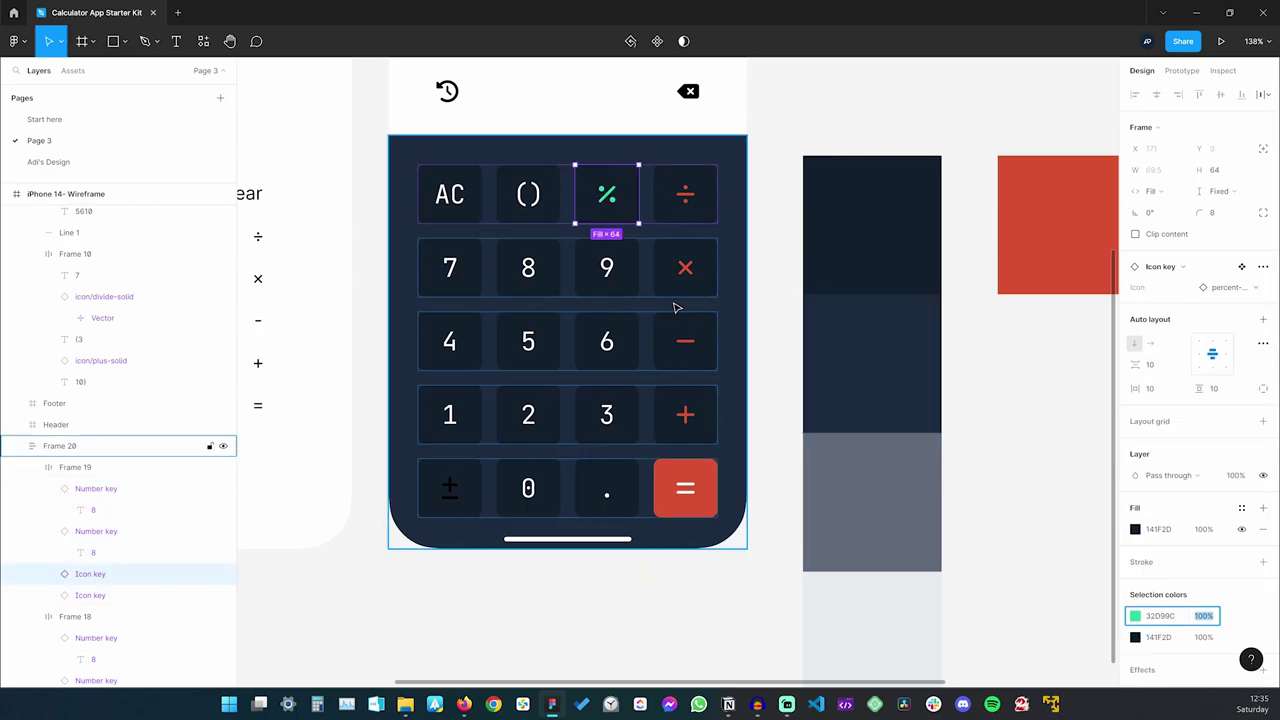
# Set the text colour of the parentheses and AC keys and the icon colour of the plus-minus key to 32D99C
pyautogui.click(522, 207)
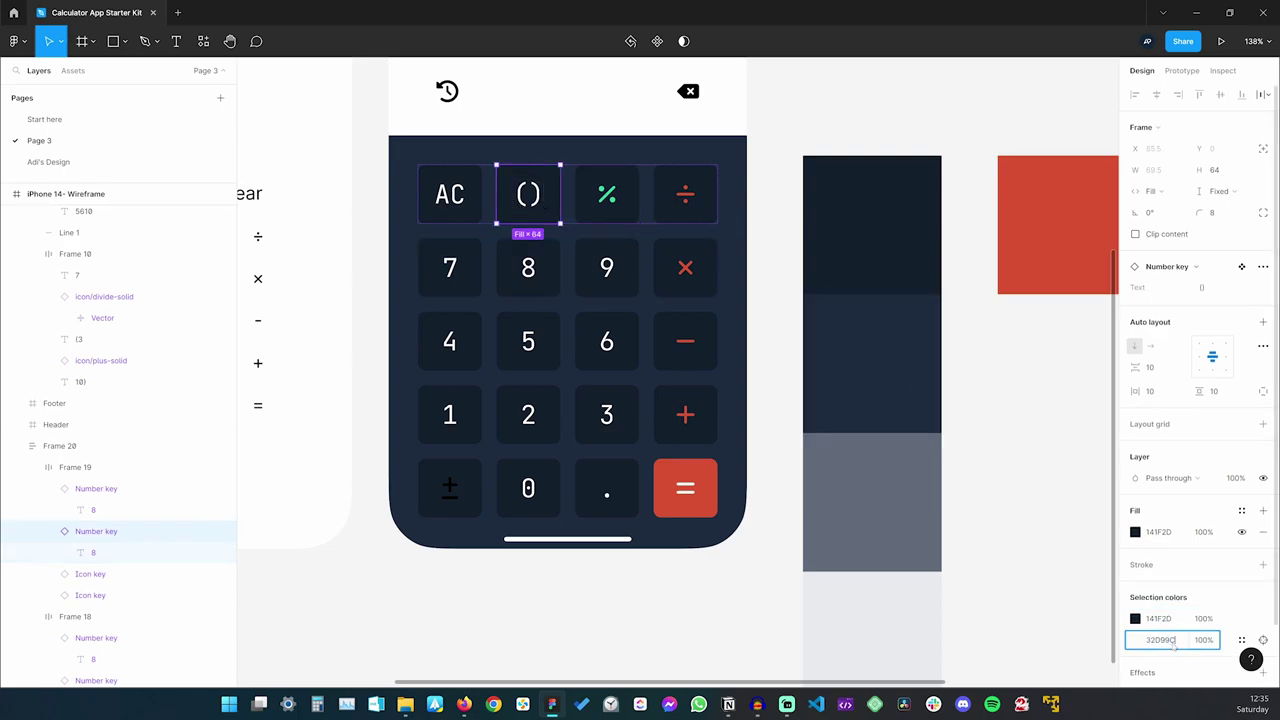
pyautogui.click(449, 194)
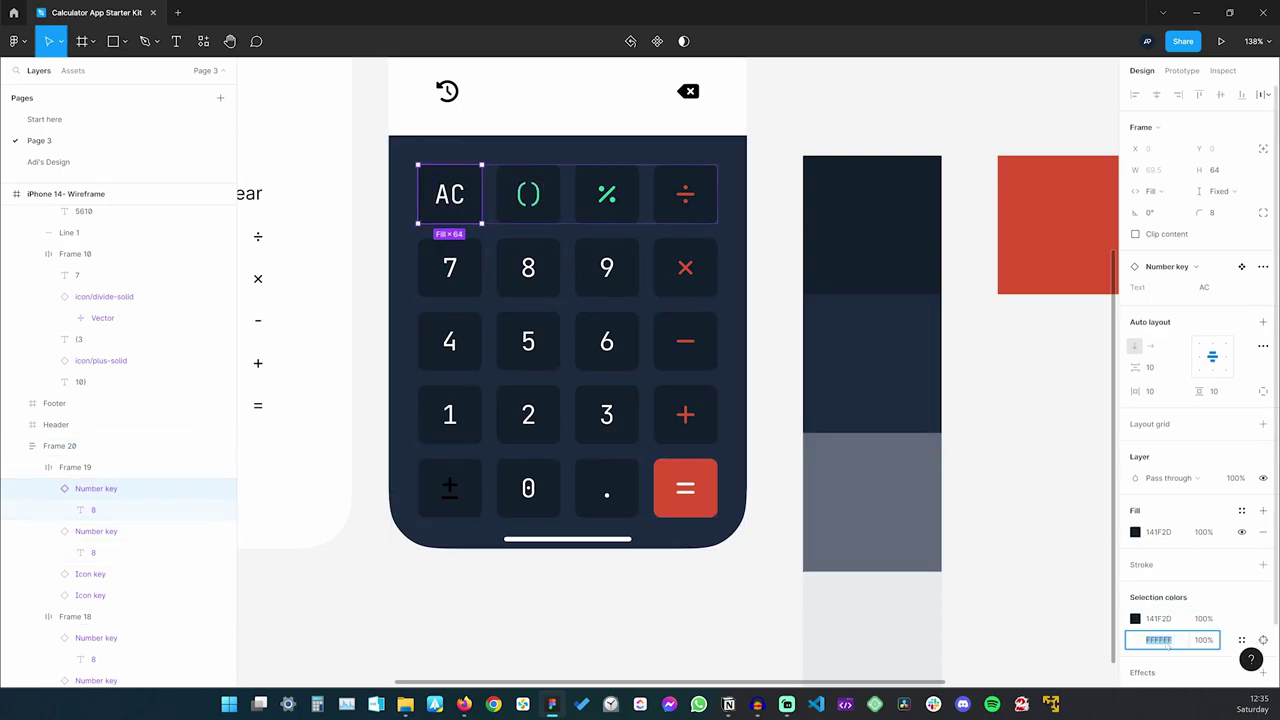
pyautogui.click(445, 492)
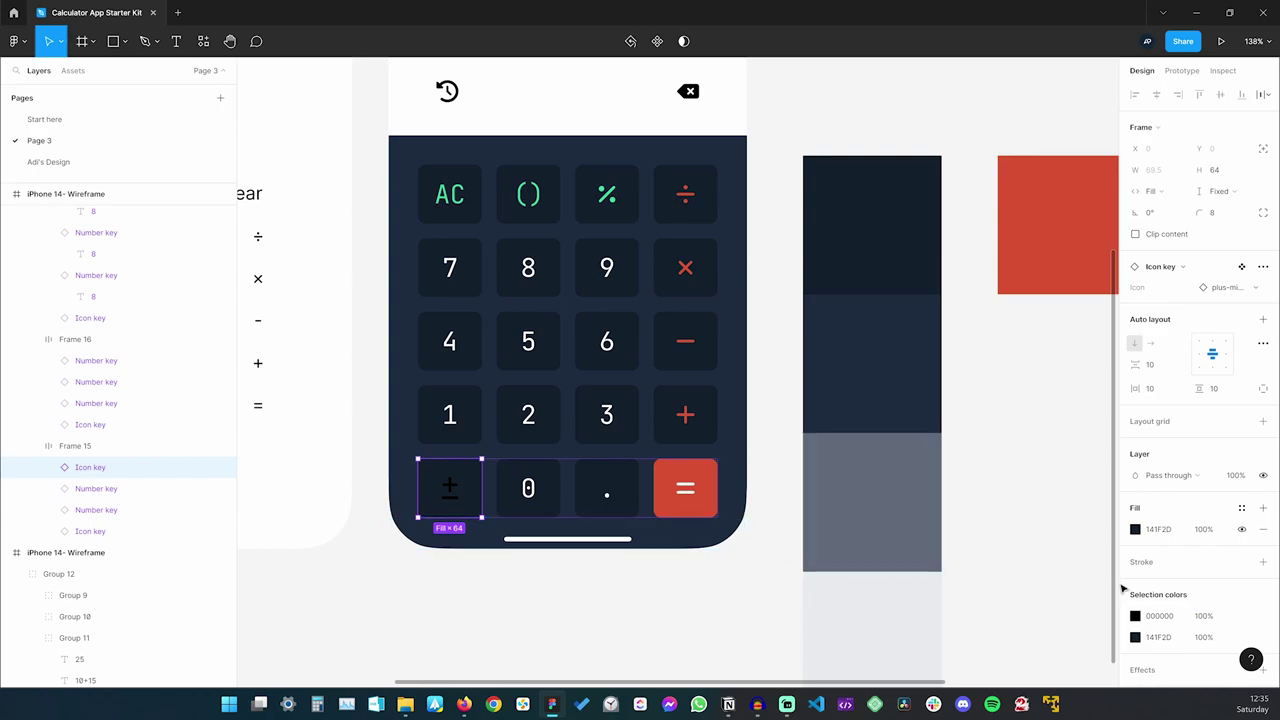
pyautogui.click(1160, 616)
pyautogui.hotkey('ctrl', 'v')
pyautogui.press('Return')
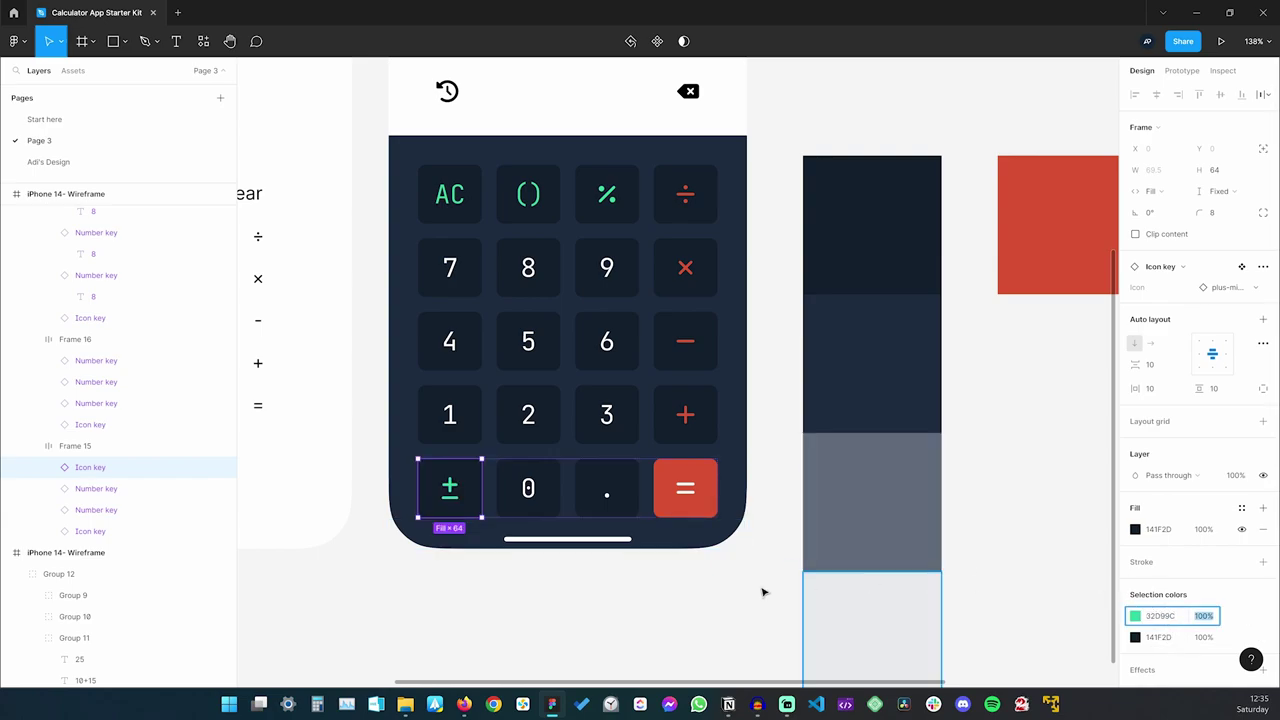
pyautogui.click(525, 614)
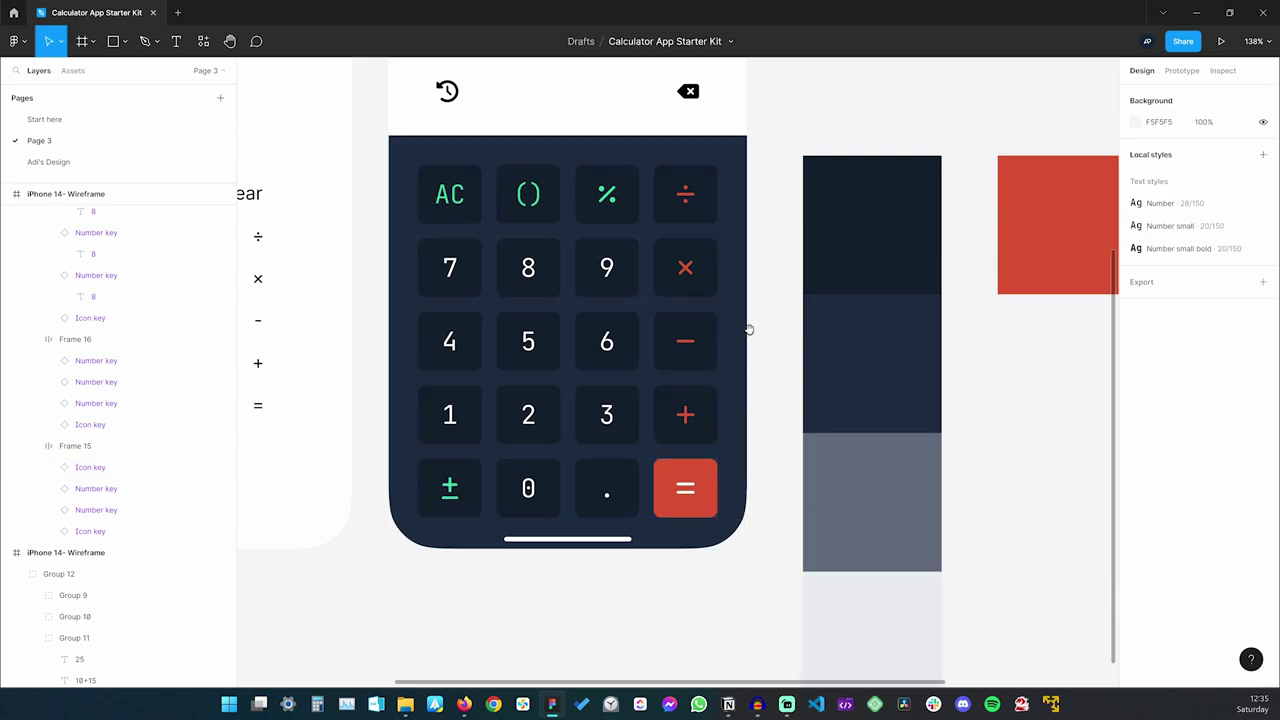
# Recolour the history and delete icons in the row above the keypad to 1D2C40, copied from the navy palette swatch
pyautogui.moveTo(749, 329); pyautogui.dragTo(675, 373)
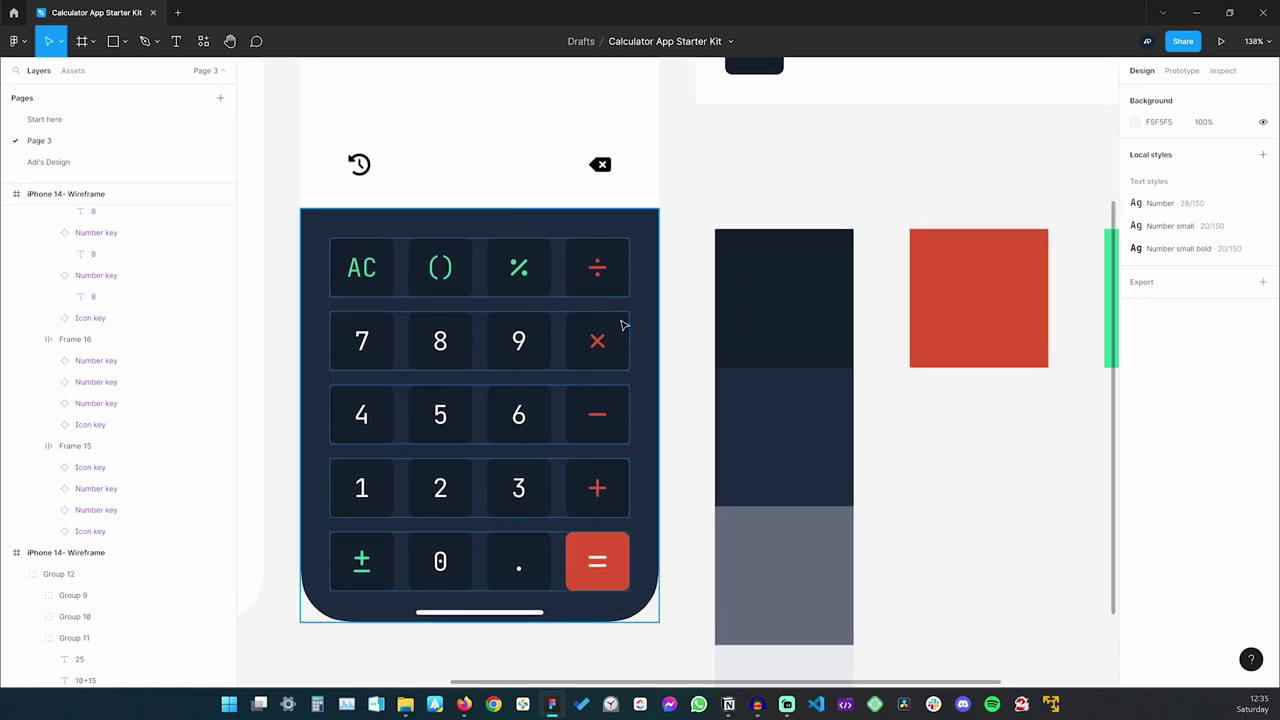
pyautogui.click(350, 172)
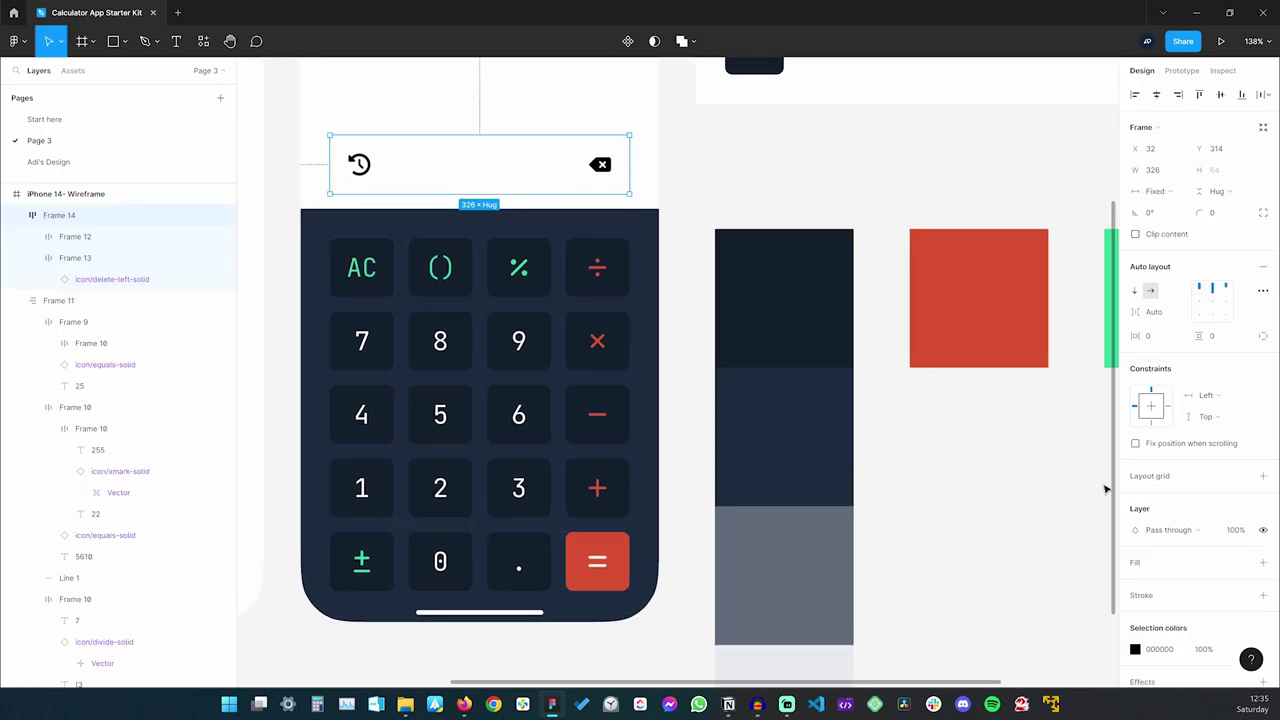
pyautogui.click(806, 438)
pyautogui.click(1160, 278)
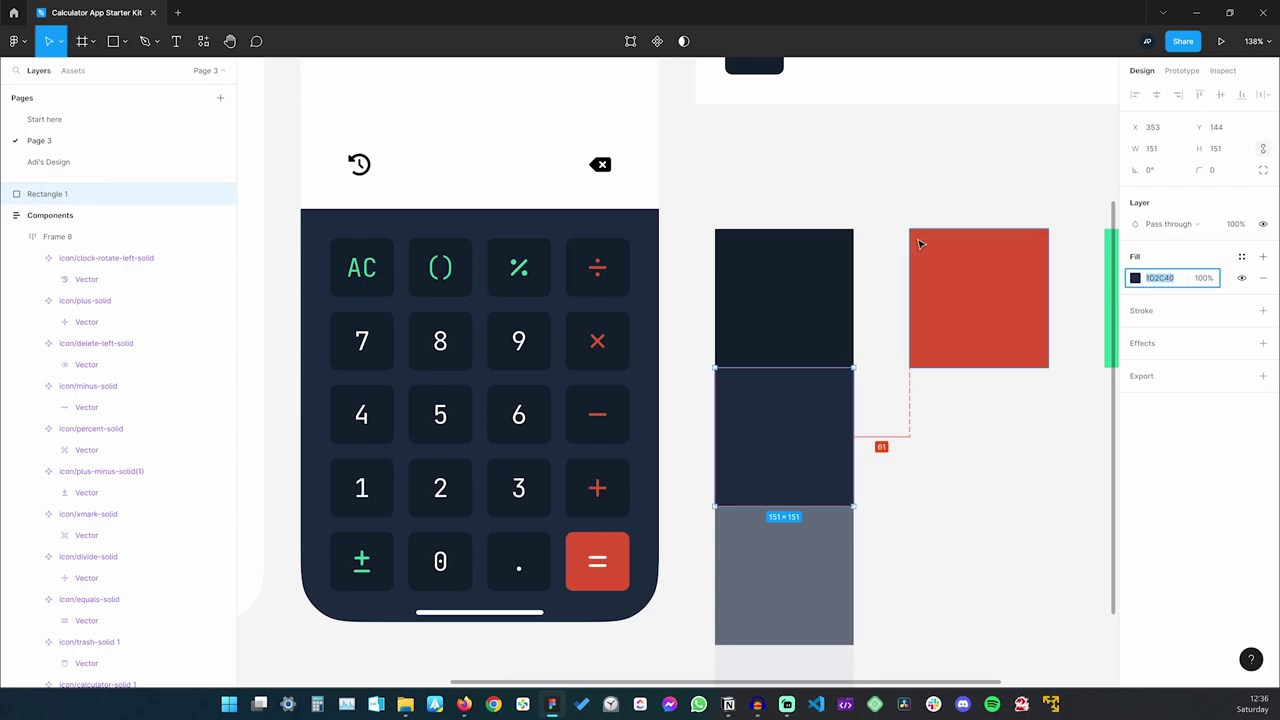
pyautogui.hotkey('ctrl', 'z')
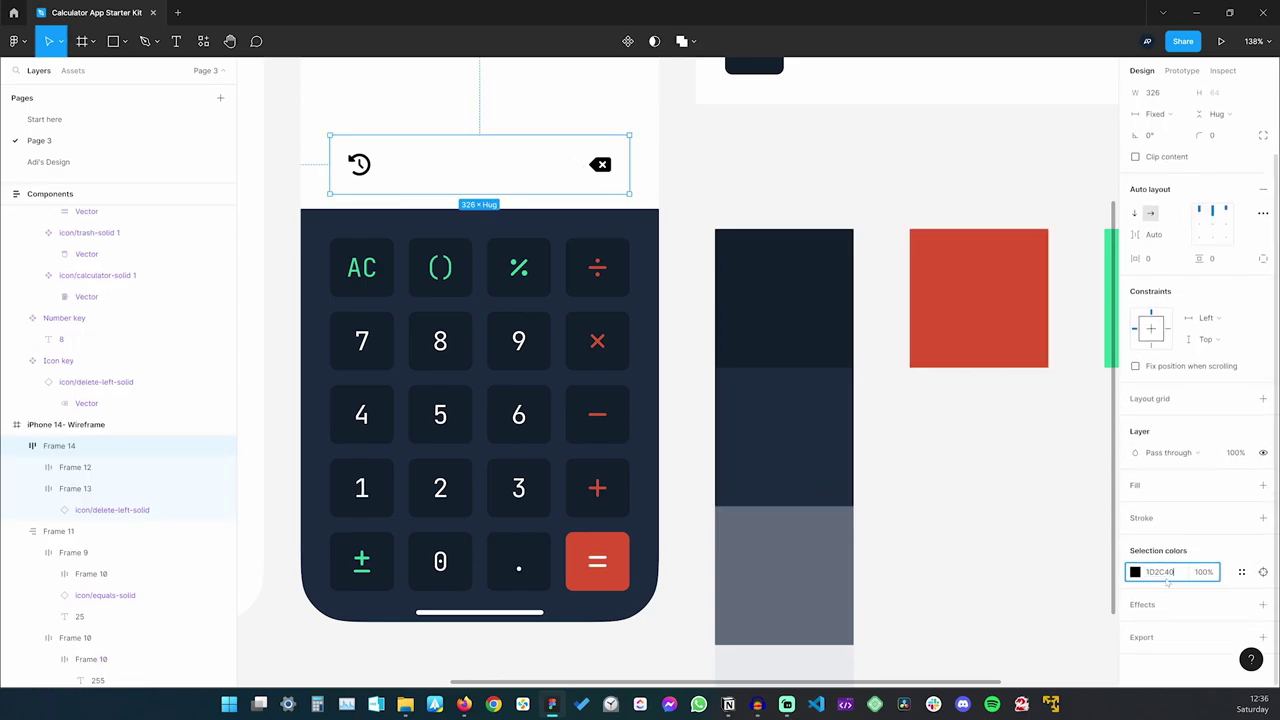
pyautogui.click(1004, 551)
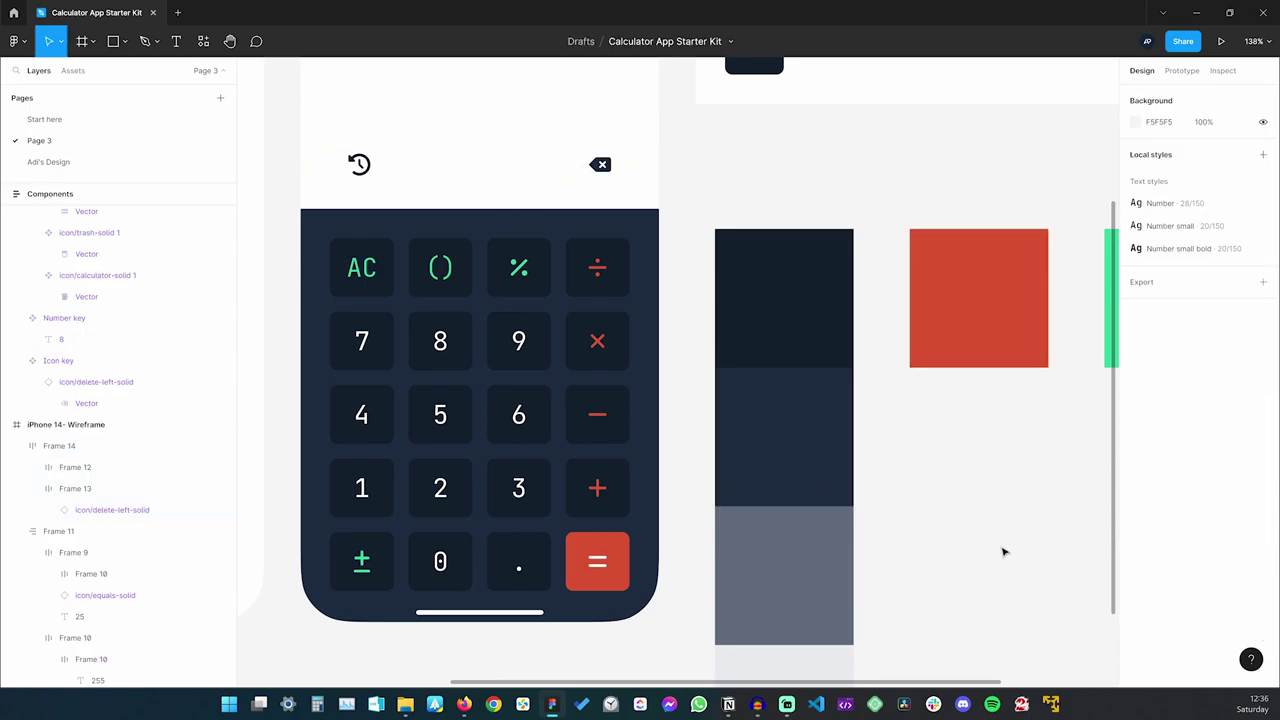
# Examine the full list of colours used in the icon row and keypad together
pyautogui.moveTo(303, 105); pyautogui.dragTo(698, 663)
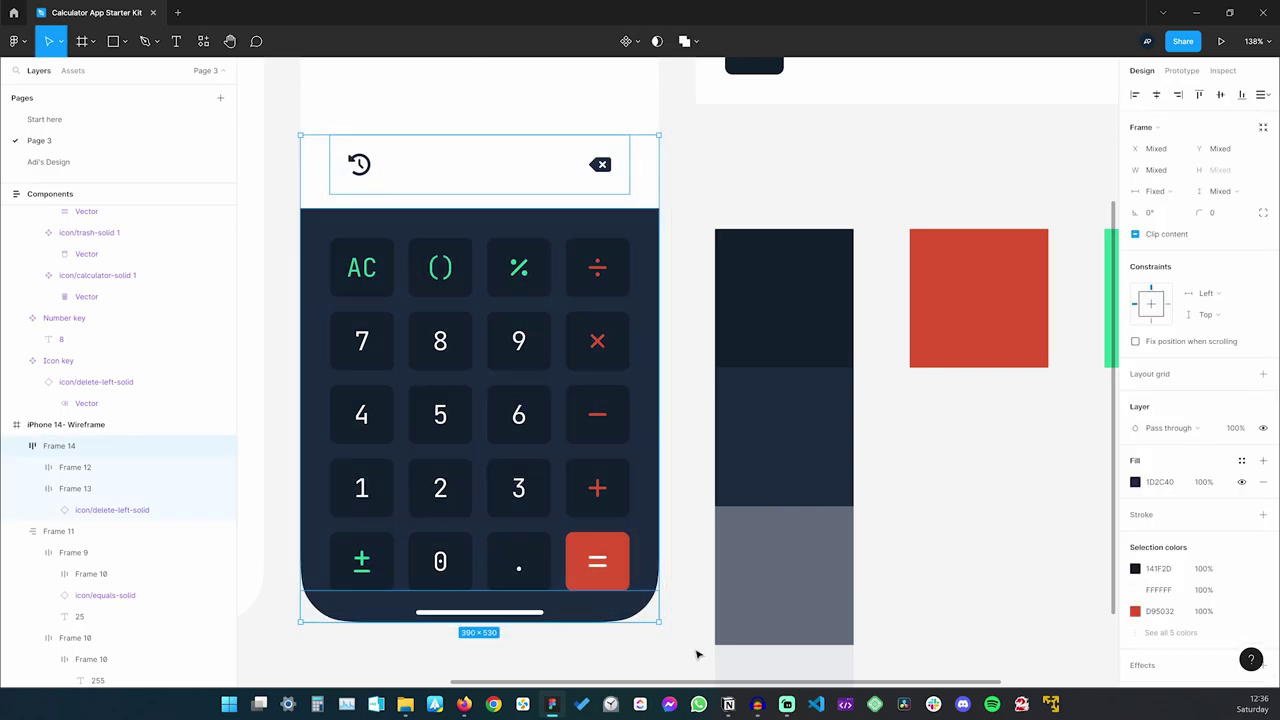
pyautogui.click(1170, 632)
pyautogui.scroll(-1, 1180, 620)
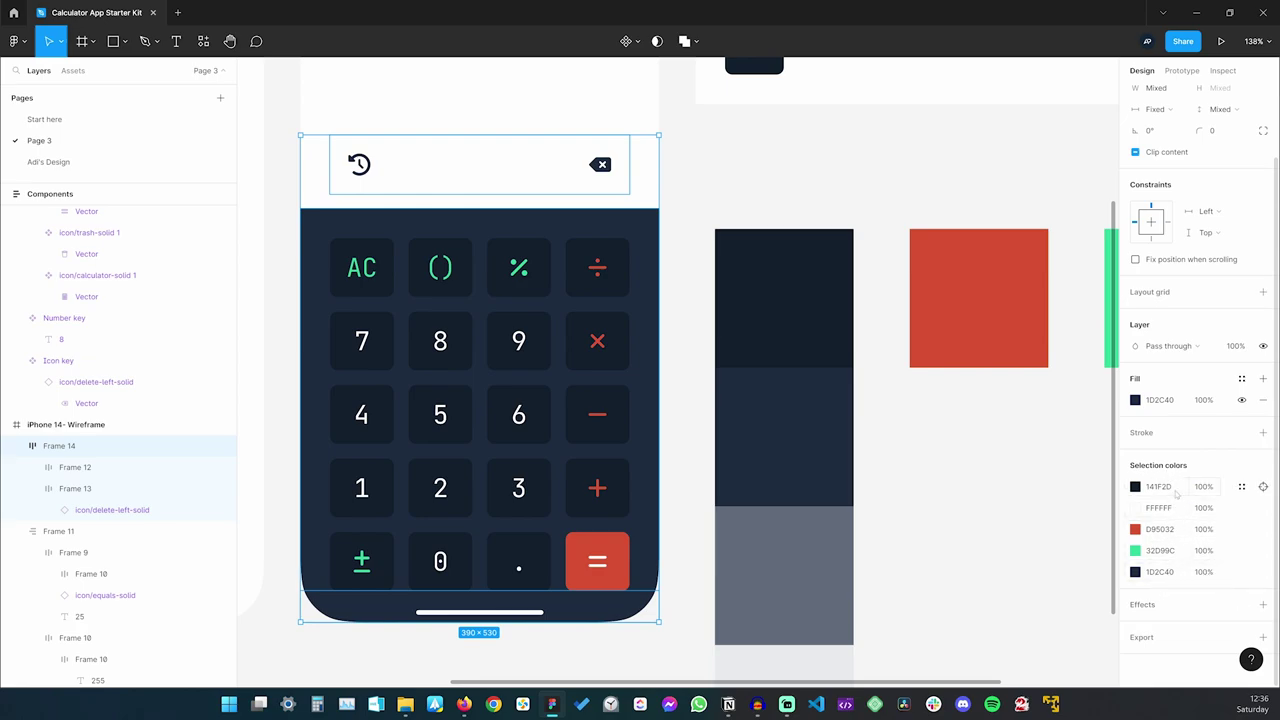
pyautogui.click(966, 476)
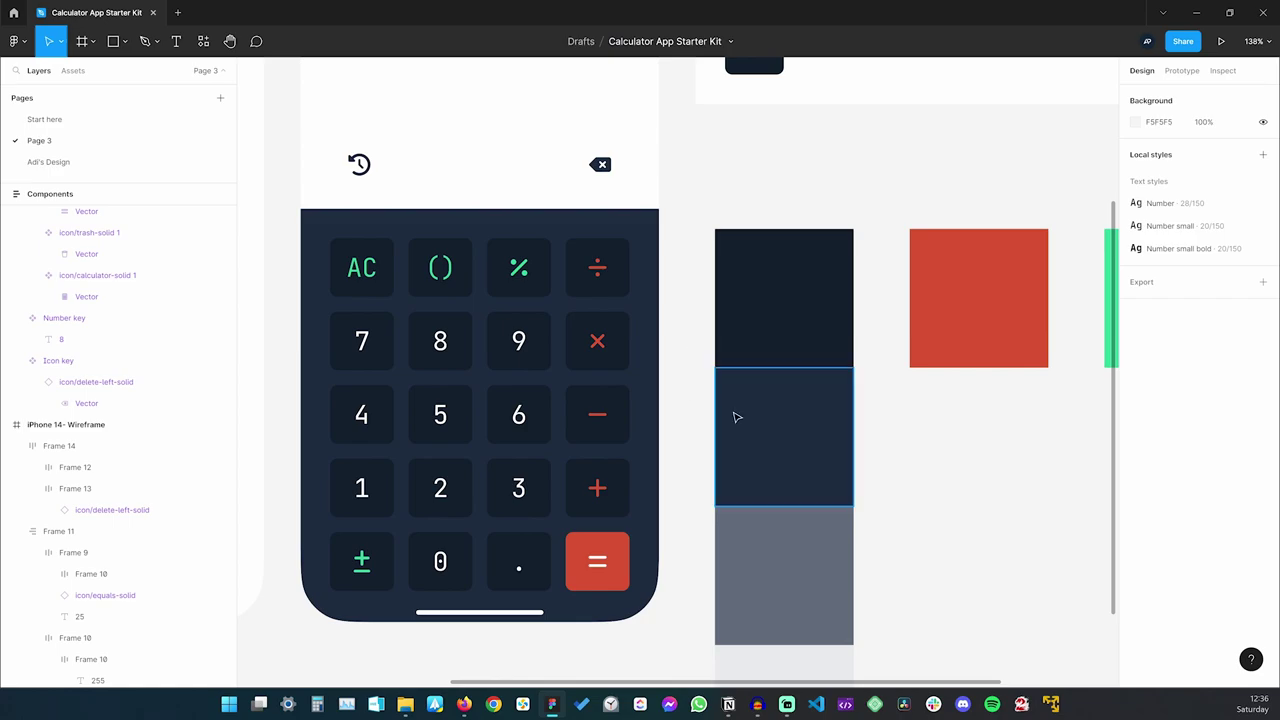
# Review the coloured calculator screen, from the expression display down to the keypad, beside the plain wireframe
pyautogui.scroll(3, 735, 418)
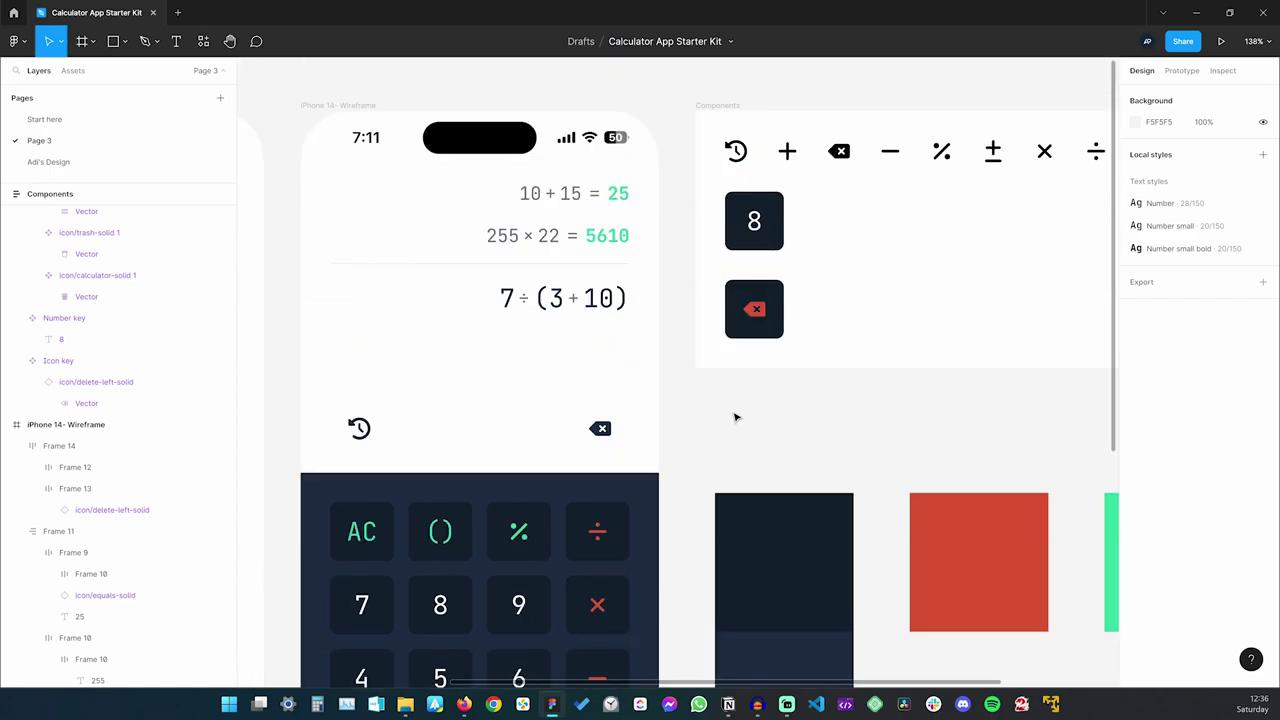
pyautogui.scroll(-2, 731, 418)
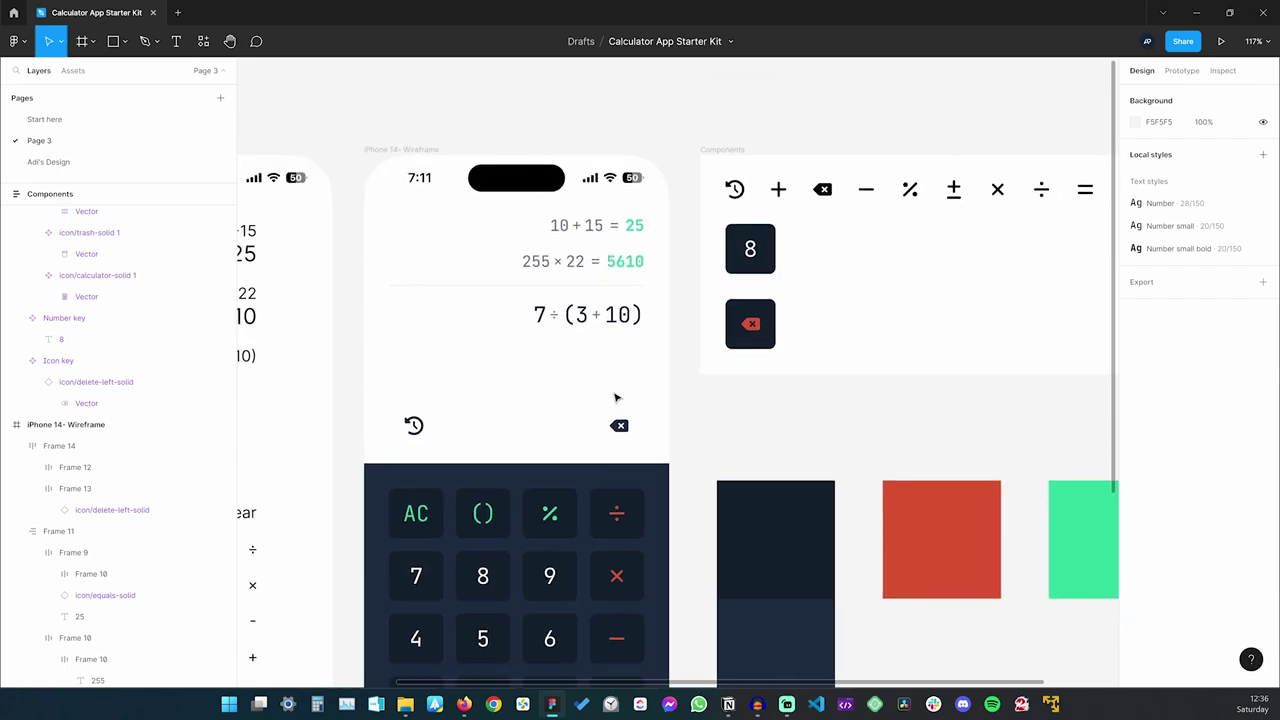
pyautogui.scroll(-2, 616, 398)
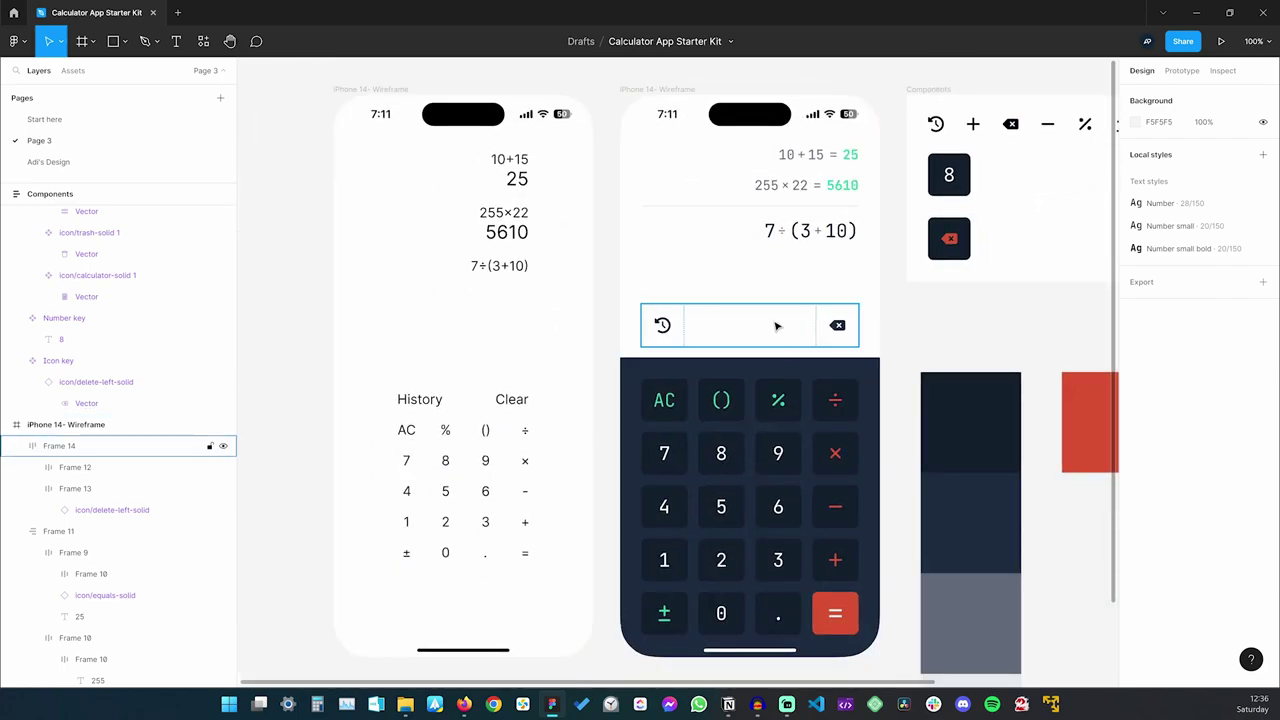
pyautogui.hscroll(3, 777, 326)
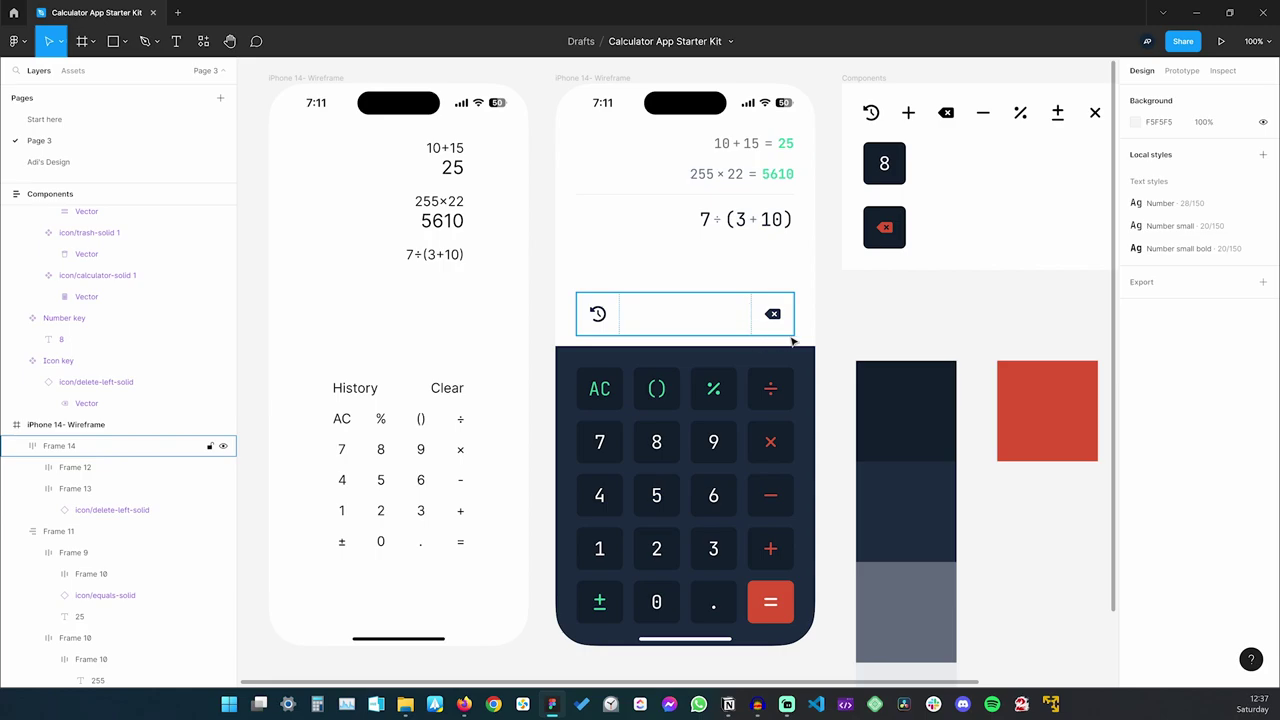
pyautogui.click(716, 229)
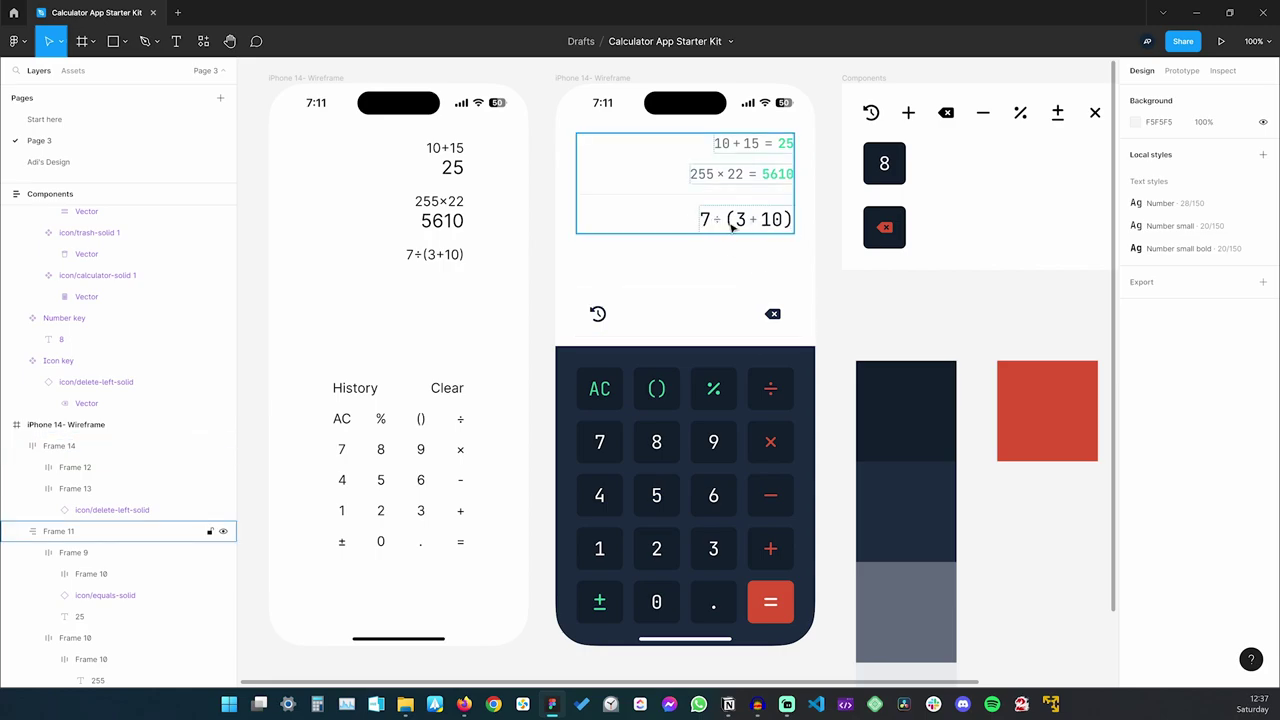
pyautogui.click(783, 333)
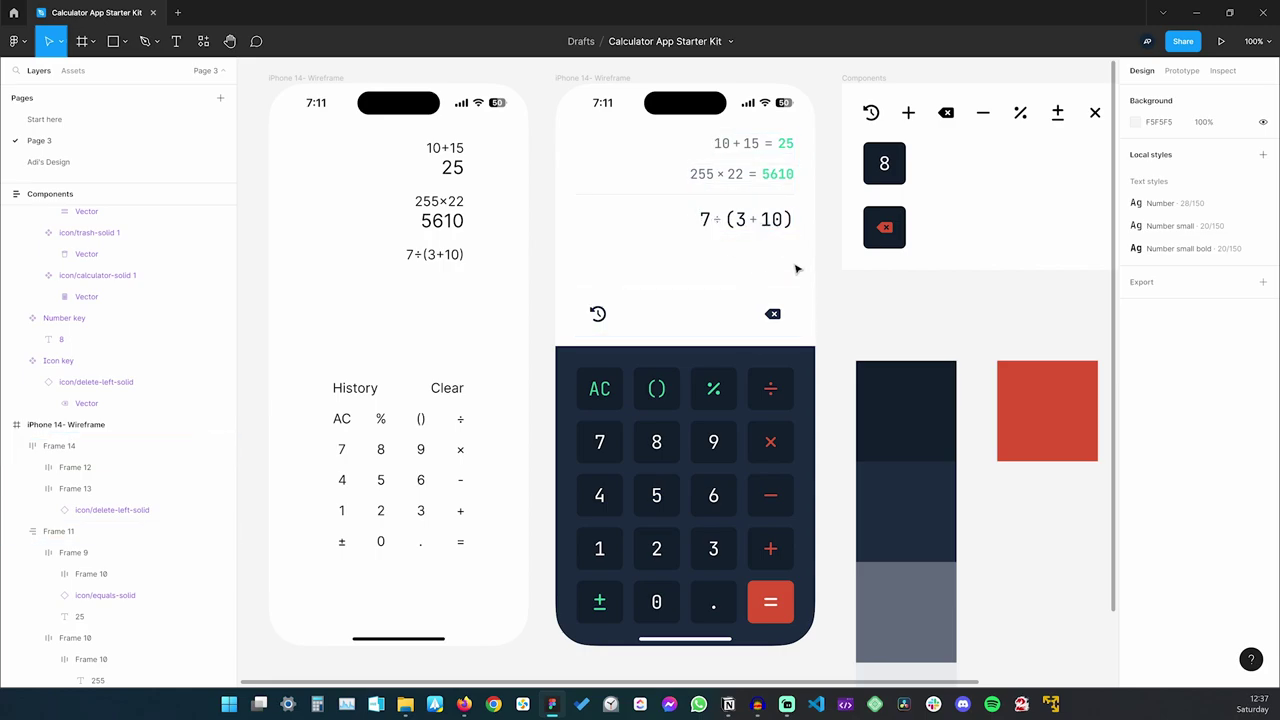
pyautogui.click(788, 219)
pyautogui.click(700, 290)
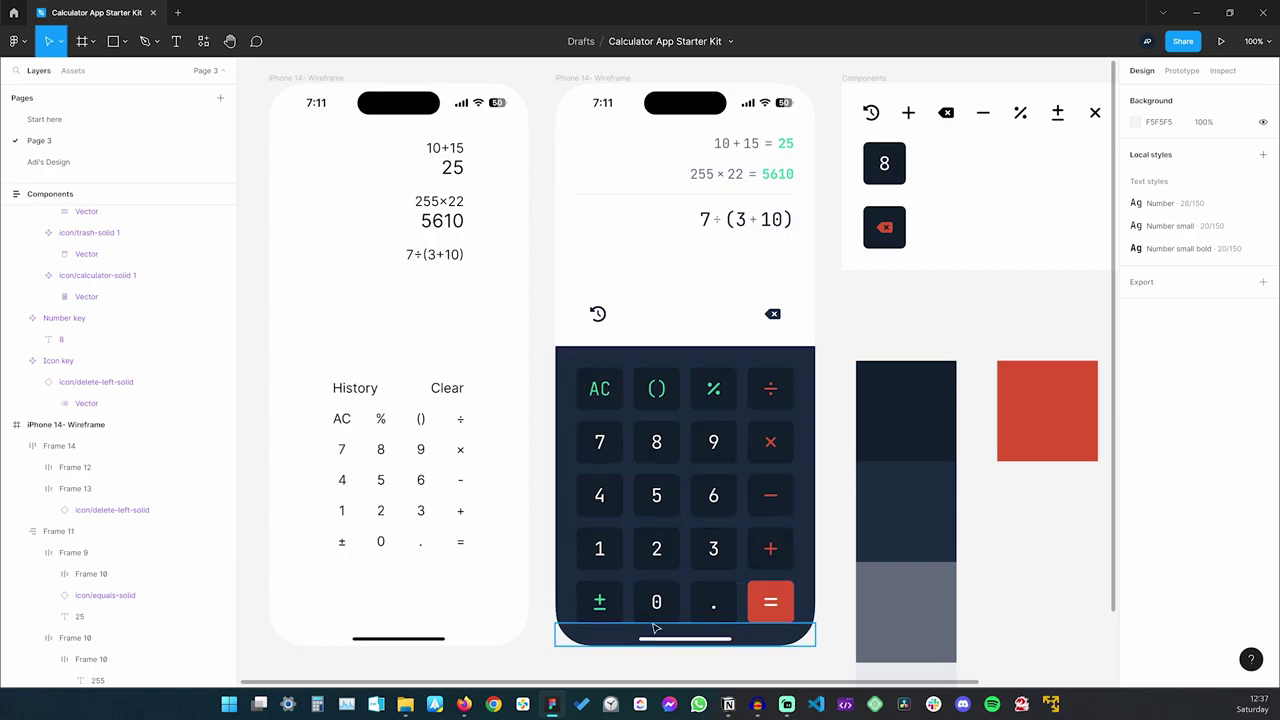
# Move the Components frame and all the palette swatches farther right, clearing space beside the coloured calculator wireframe
pyautogui.hscroll(5, 835, 449)
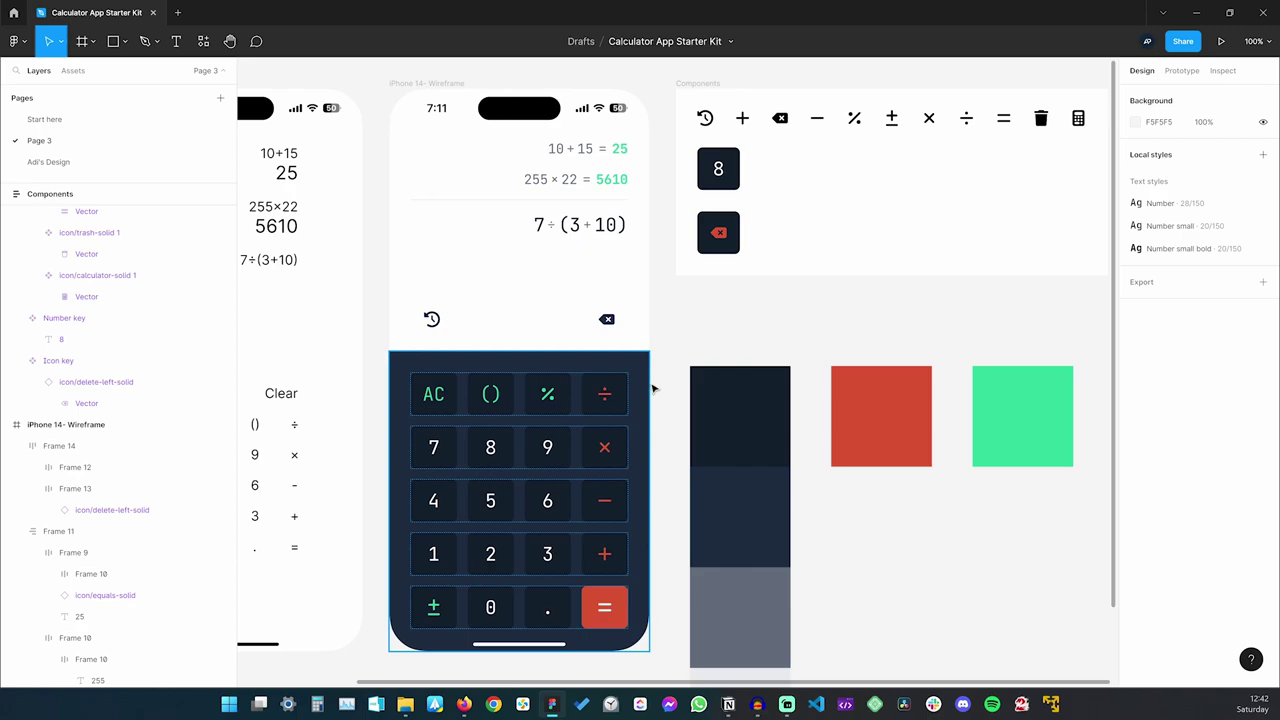
pyautogui.scroll(-5, 653, 388)
pyautogui.hscroll(5, 908, 314)
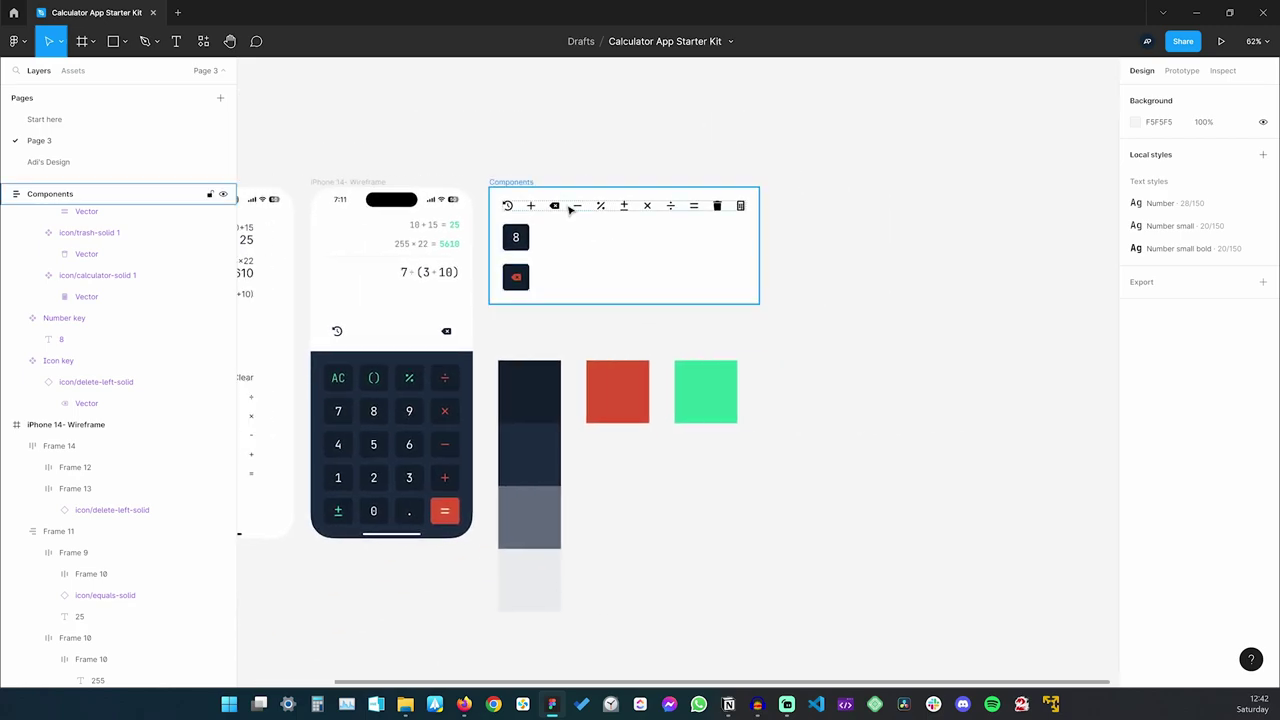
pyautogui.moveTo(483, 151); pyautogui.dragTo(772, 610)
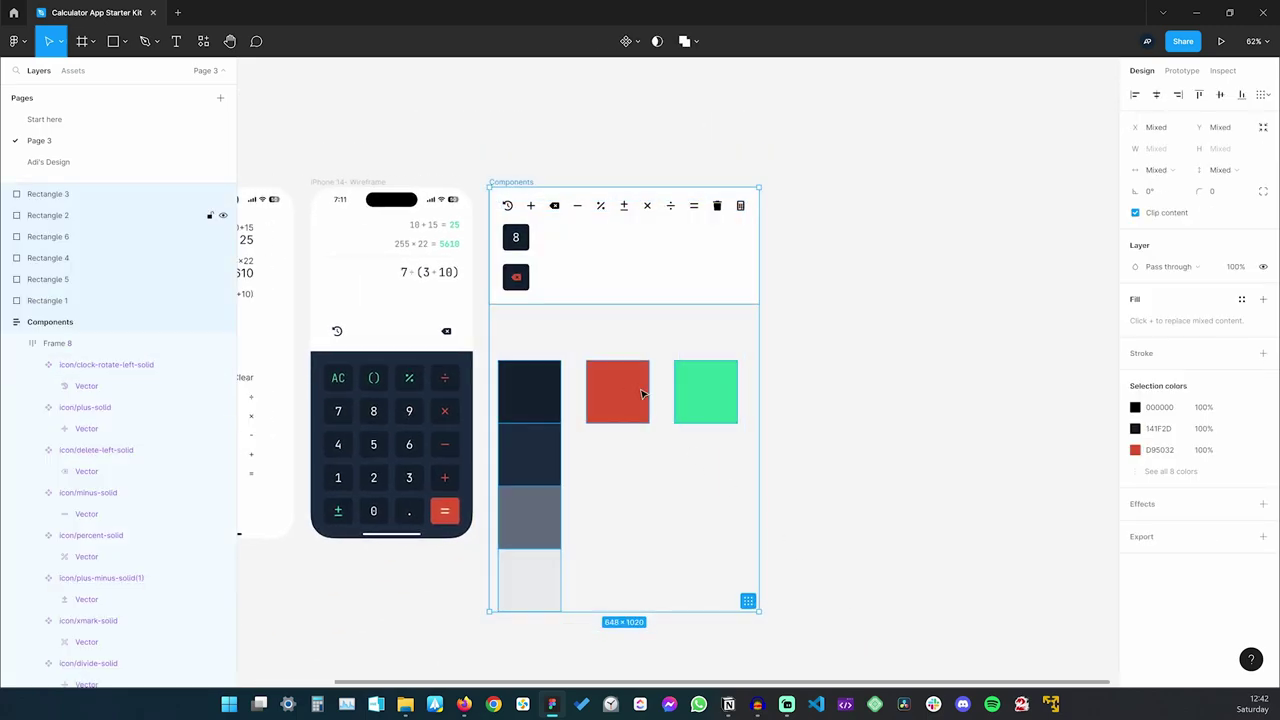
pyautogui.moveTo(643, 393); pyautogui.dragTo(923, 391)
pyautogui.click(534, 303)
# Duplicate the coloured iPhone 14 wireframe frame into the cleared space beside it
pyautogui.click(334, 183)
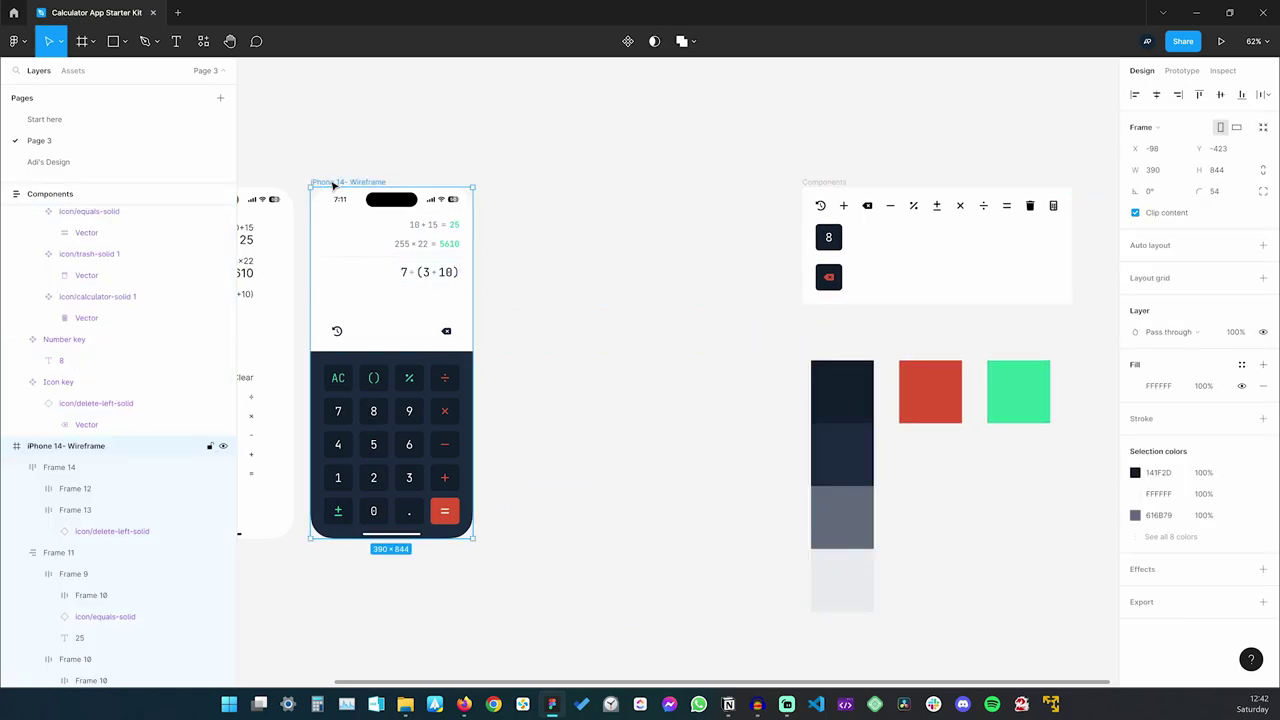
pyautogui.hotkey('ctrl', 'd')
pyautogui.click(520, 261)
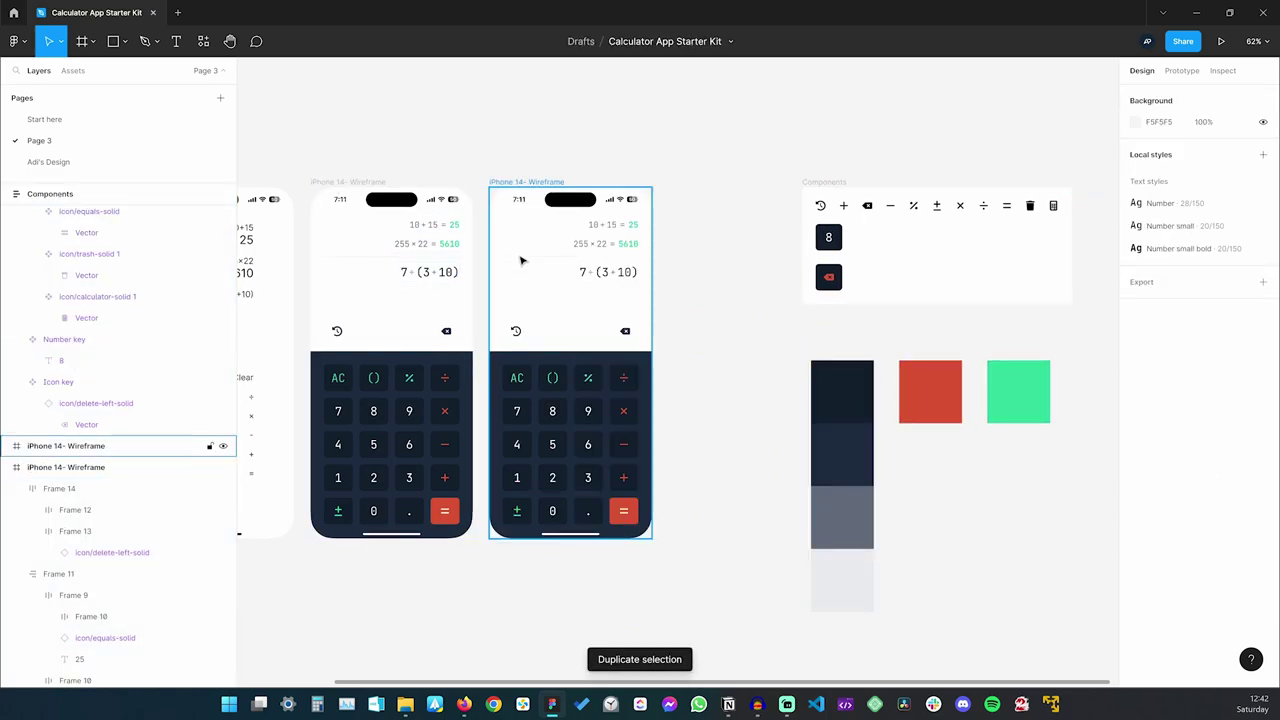
# Rename the original coloured calculator frame as "iPhone 14- Main"
pyautogui.scroll(5, 520, 261)
pyautogui.hscroll(-3, 623, 283)
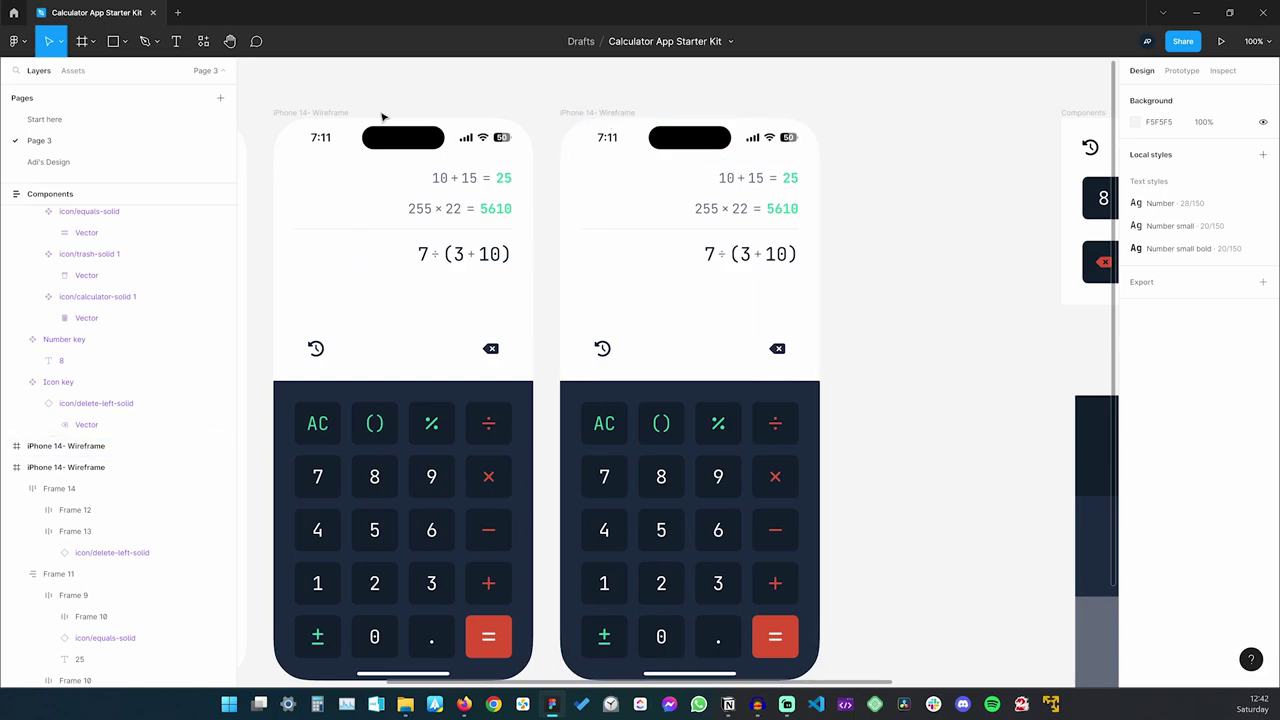
pyautogui.click(340, 113)
pyautogui.doubleClick(331, 112)
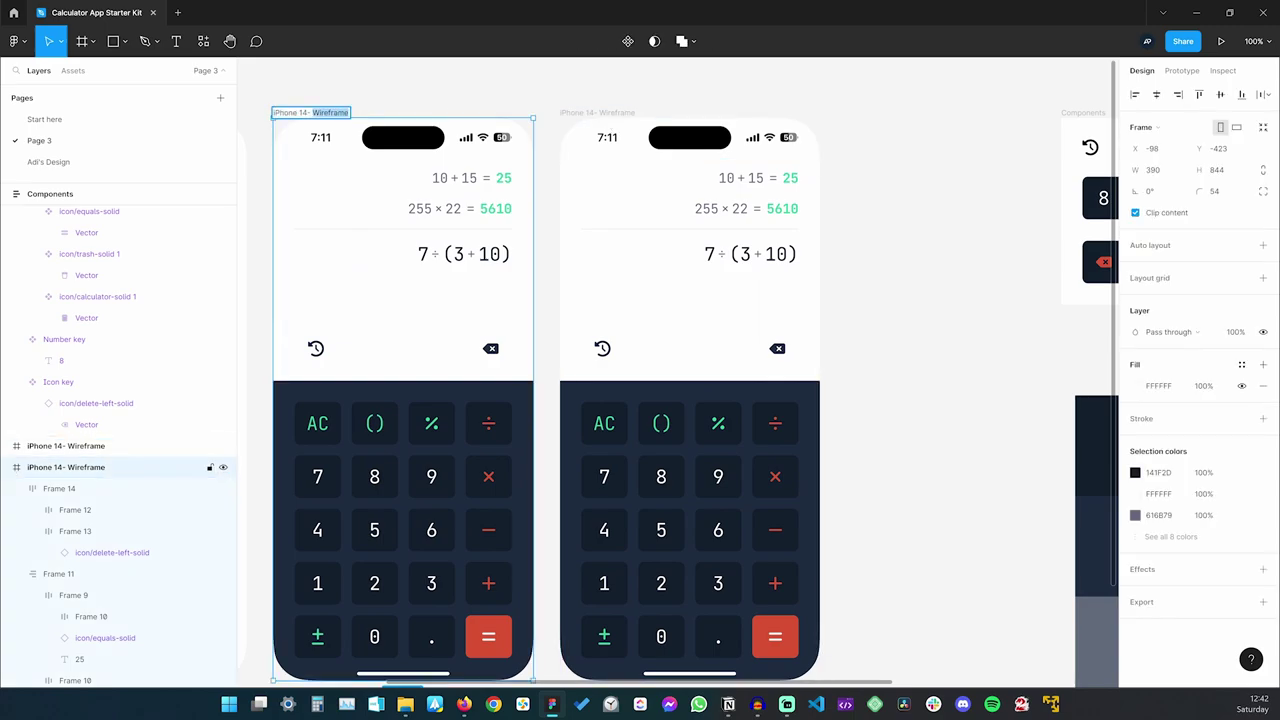
pyautogui.write('Main')
pyautogui.press('Return')
# Rename the duplicated calculator frame as "iPhone 14- History"
pyautogui.click(603, 116)
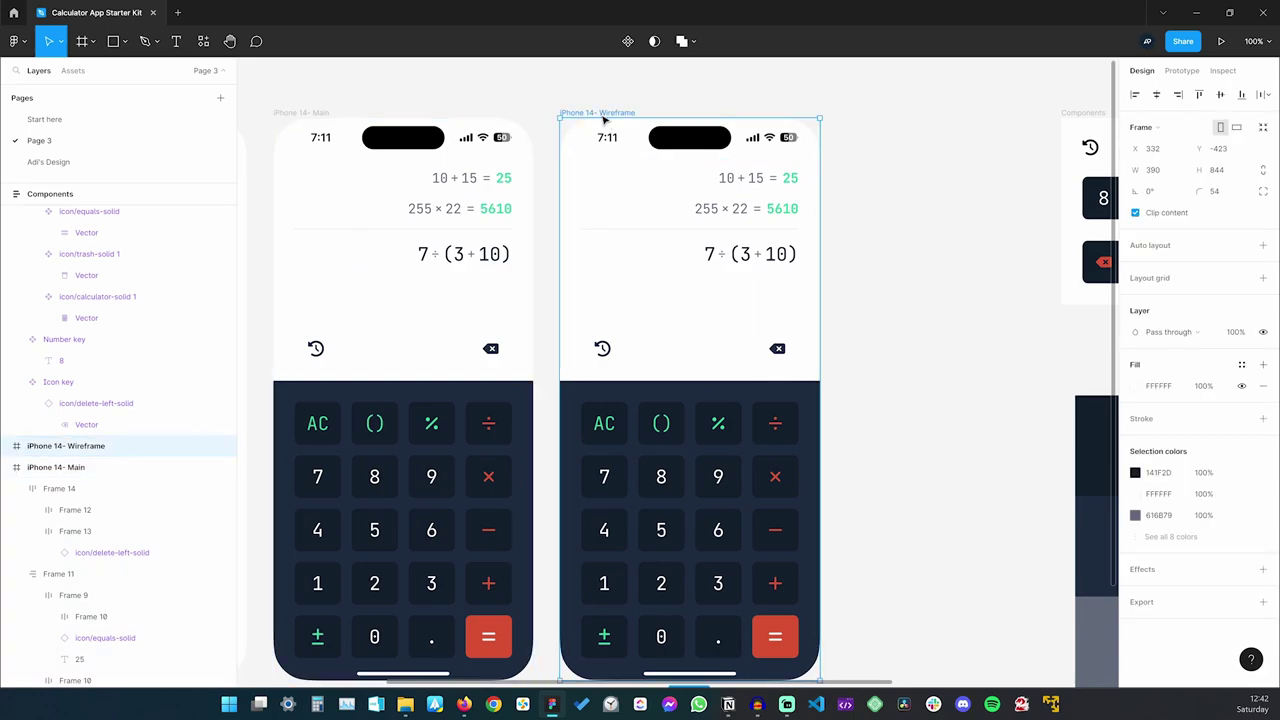
pyautogui.hotkey('ctrl', 'r')
pyautogui.press('Right')
pyautogui.hotkey('ctrl', 'shift', 'Left')
pyautogui.write('History')
pyautogui.press('Return')
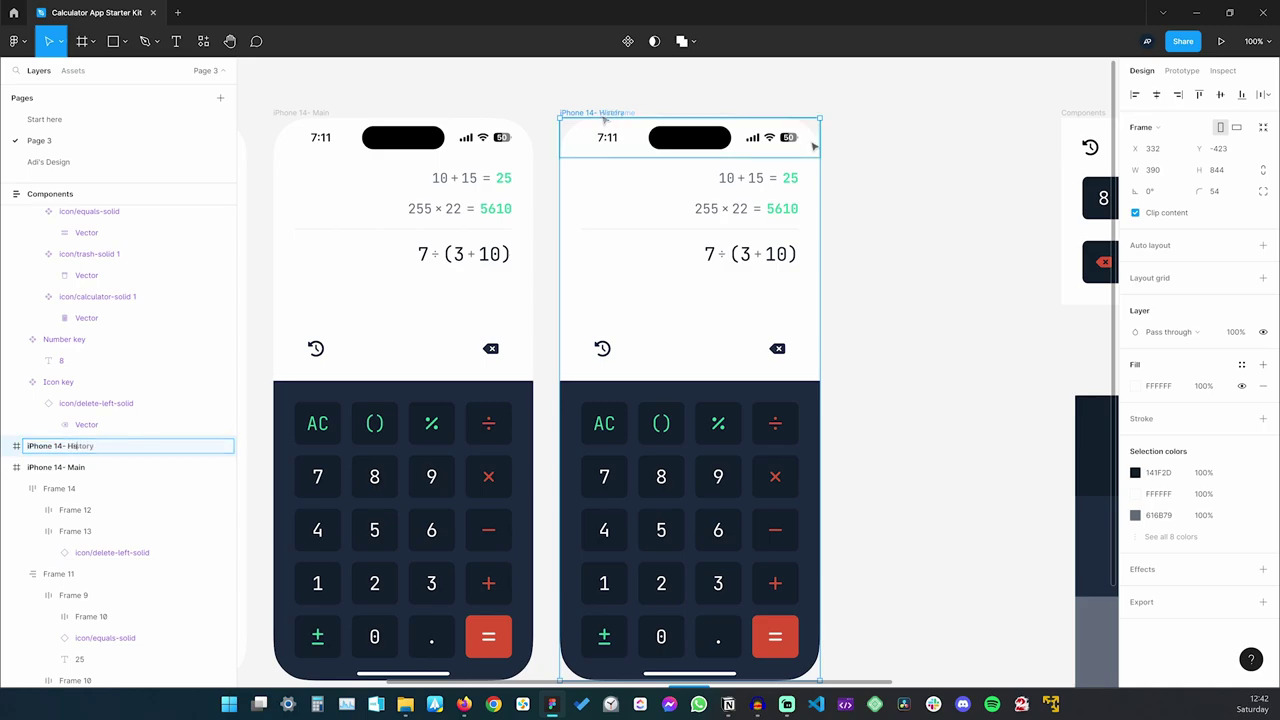
pyautogui.click(891, 280)
# Delete the dark keypad frame from the iPhone 14- History screen and recolour its home indicator black
pyautogui.scroll(1, 857, 314)
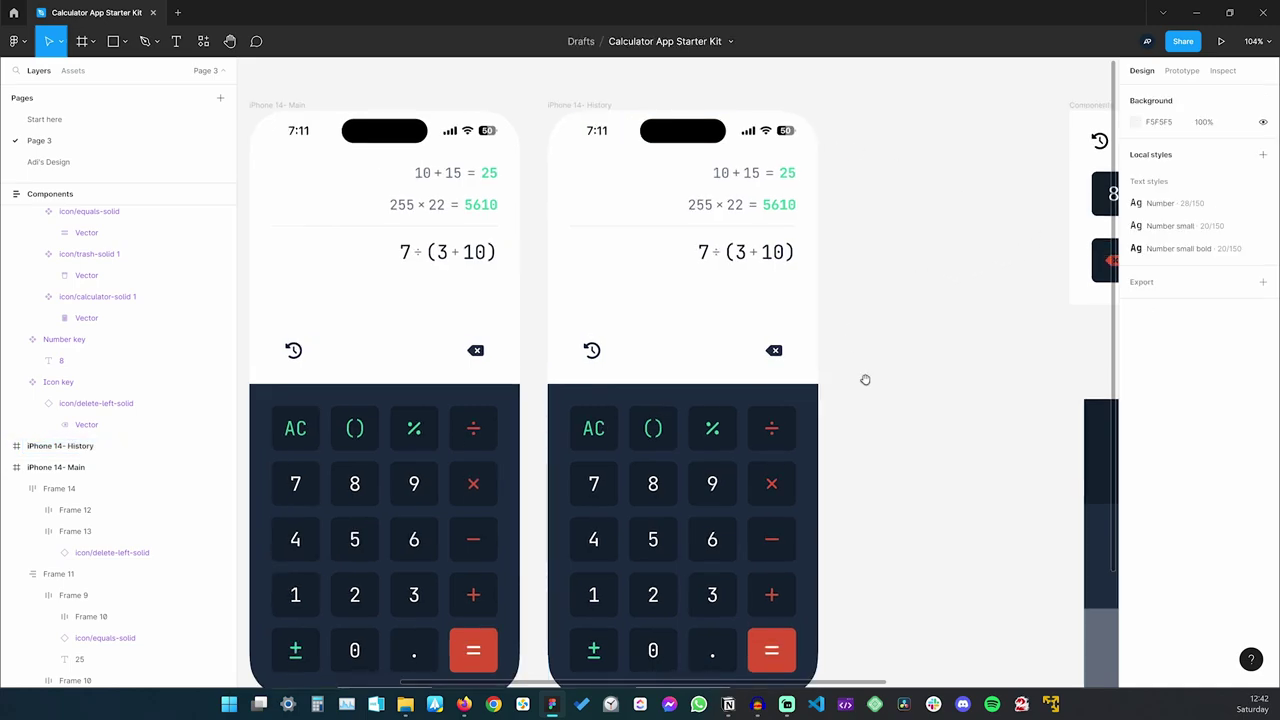
pyautogui.scroll(-2, 866, 377)
pyautogui.click(704, 403)
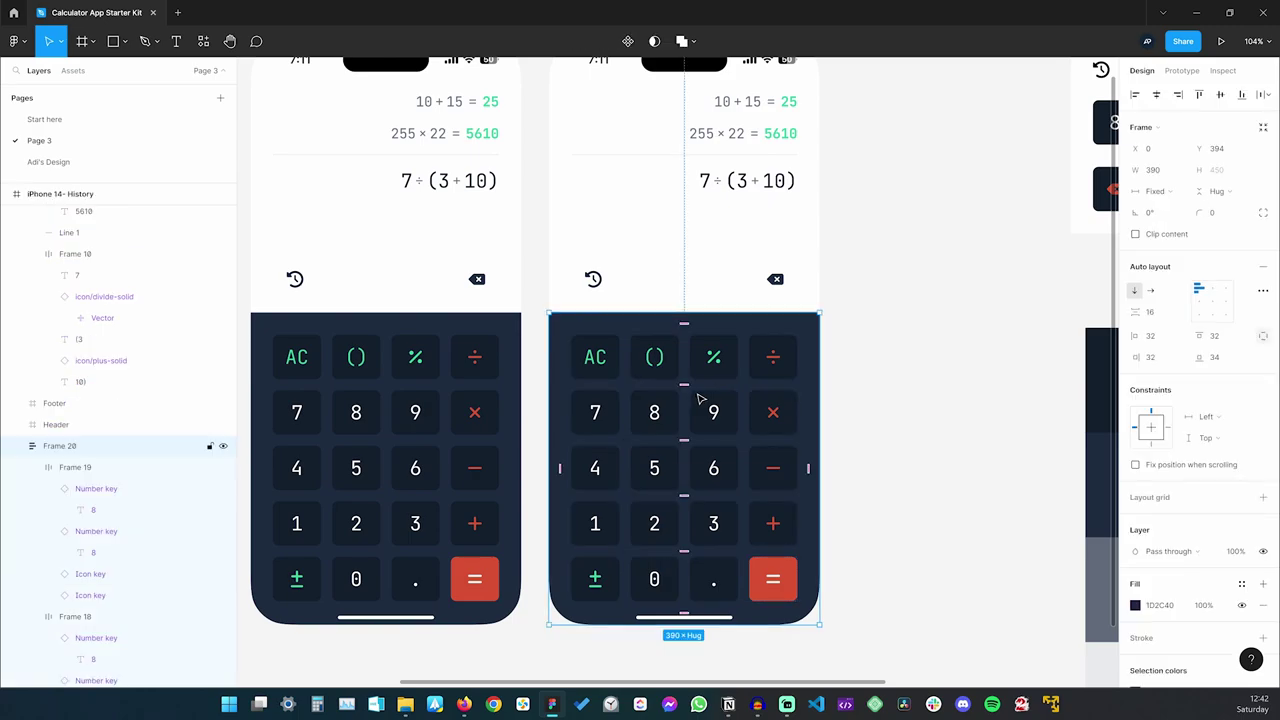
pyautogui.press('Delete')
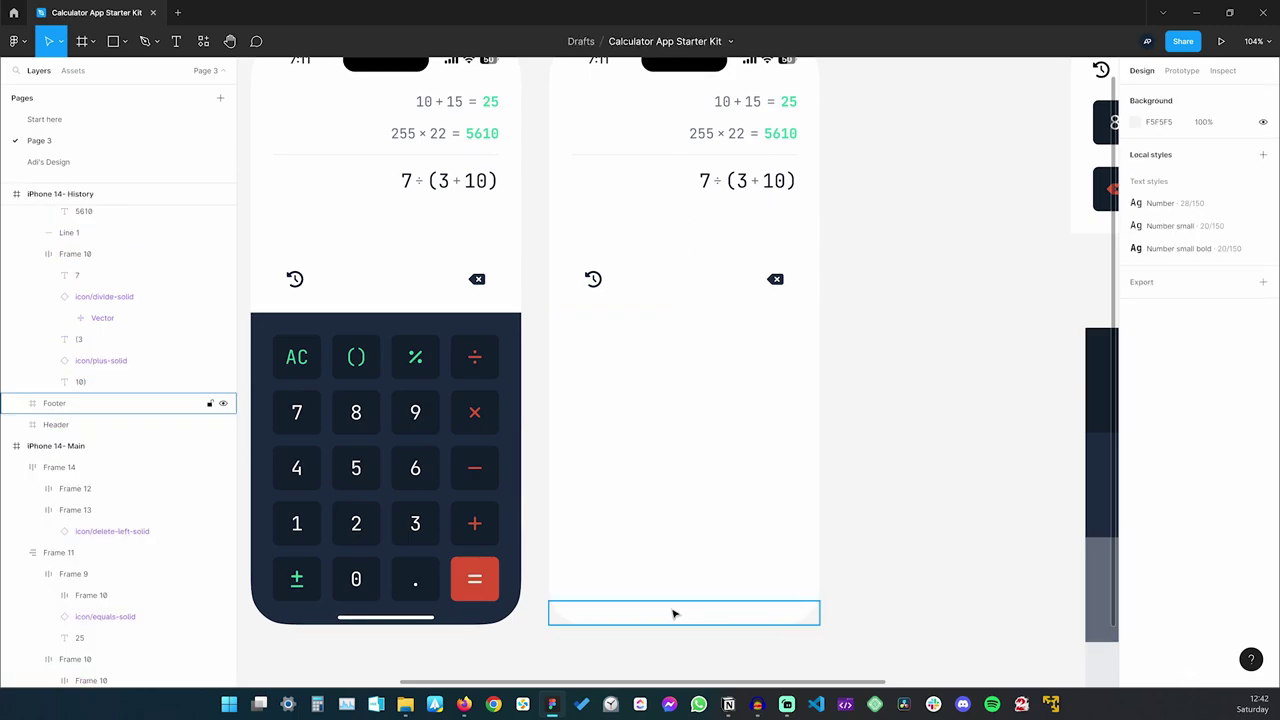
pyautogui.click(676, 611)
pyautogui.click(848, 467)
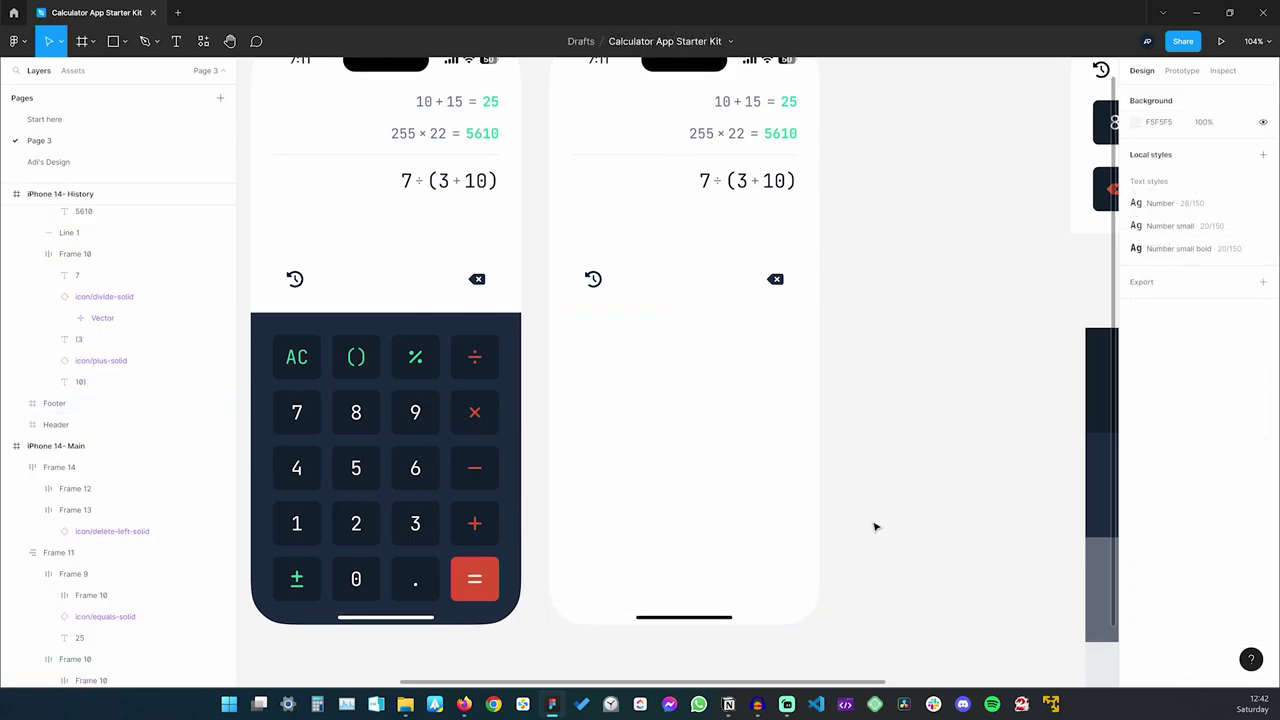
# On the History screen, move the two-icon row down to just above the footer, then delete the 7÷(3+10) expression and its divider line
pyautogui.hscroll(-2, 897, 383)
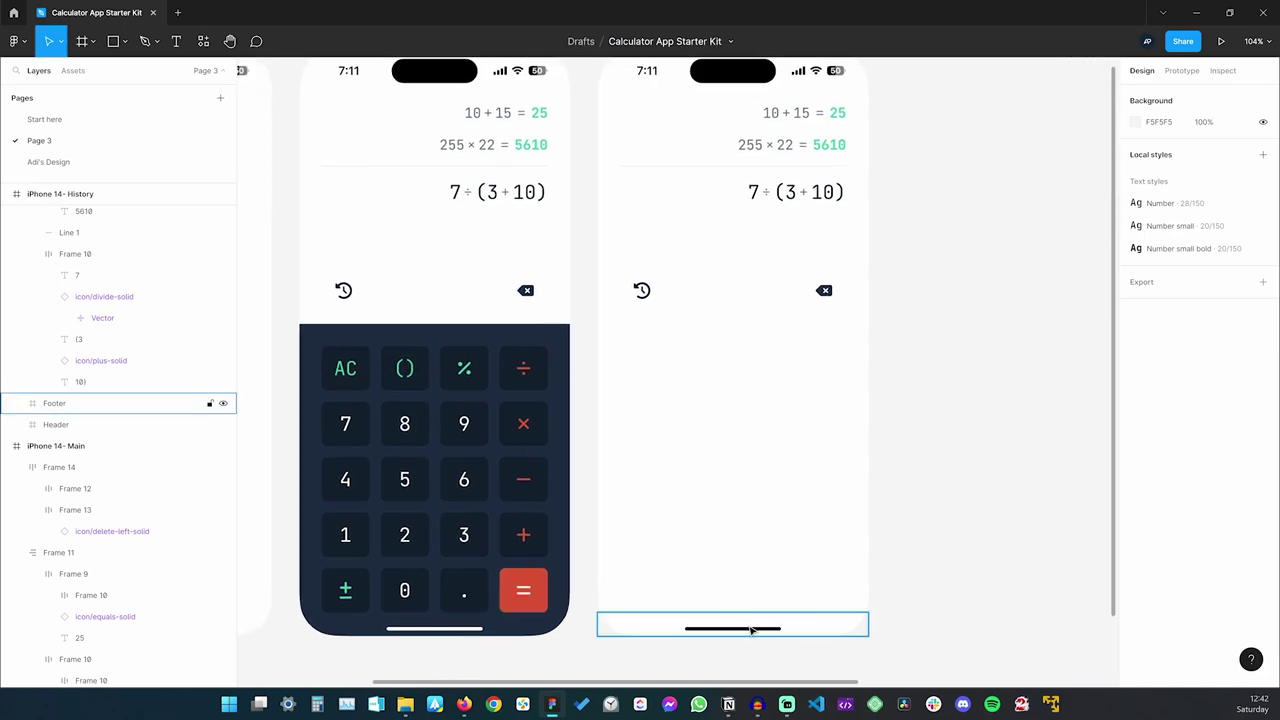
pyautogui.moveTo(670, 296); pyautogui.dragTo(673, 589)
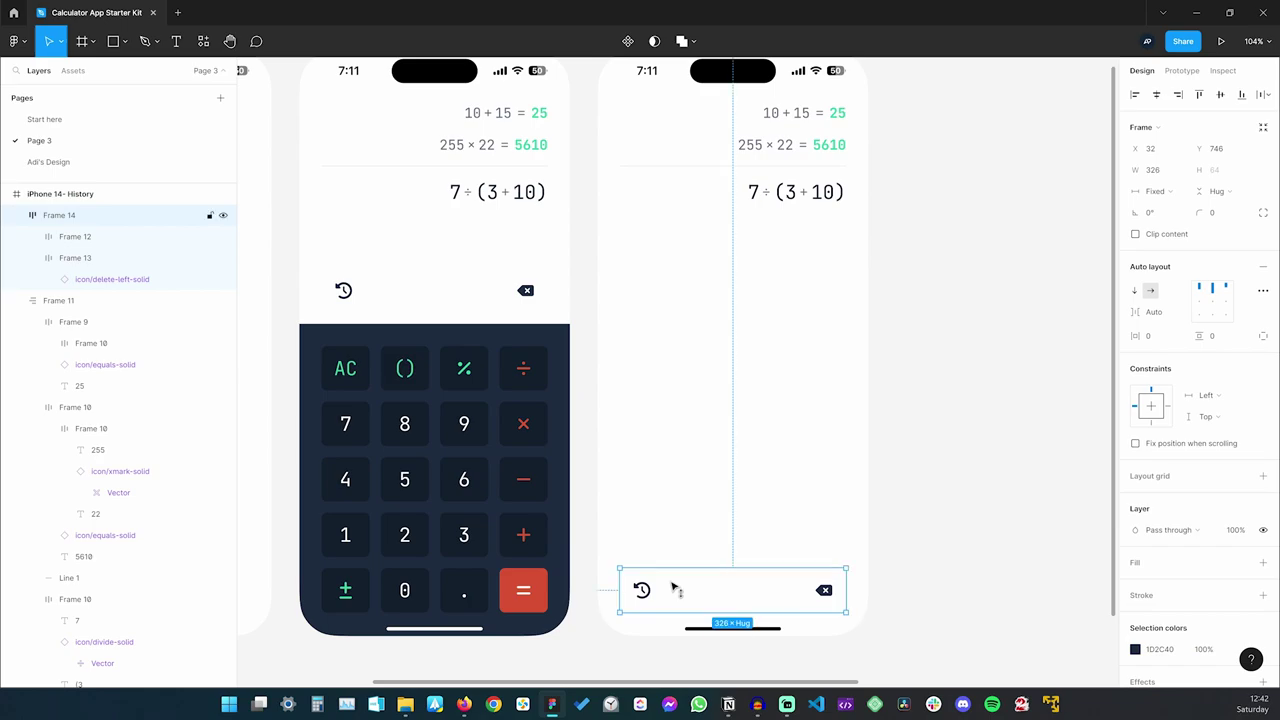
pyautogui.doubleClick(797, 193)
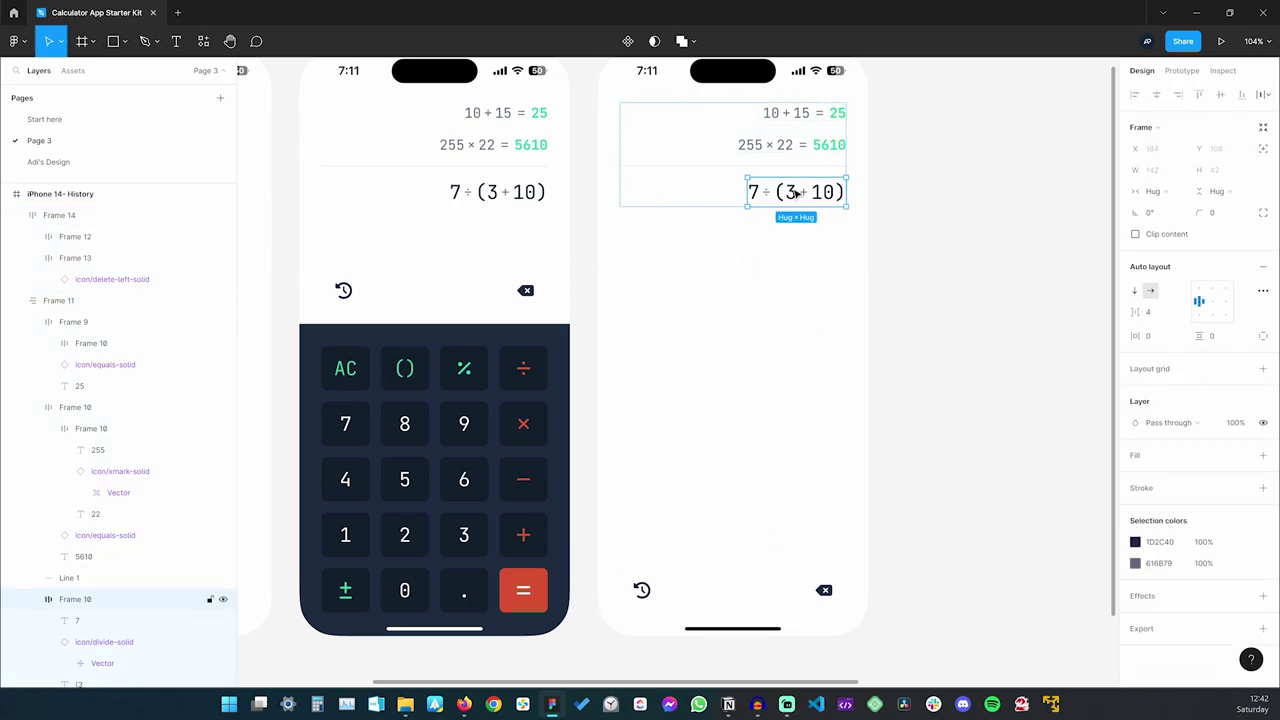
pyautogui.keyDown('shift'); pyautogui.click(733, 170); pyautogui.keyUp('shift')
pyautogui.press('Delete')
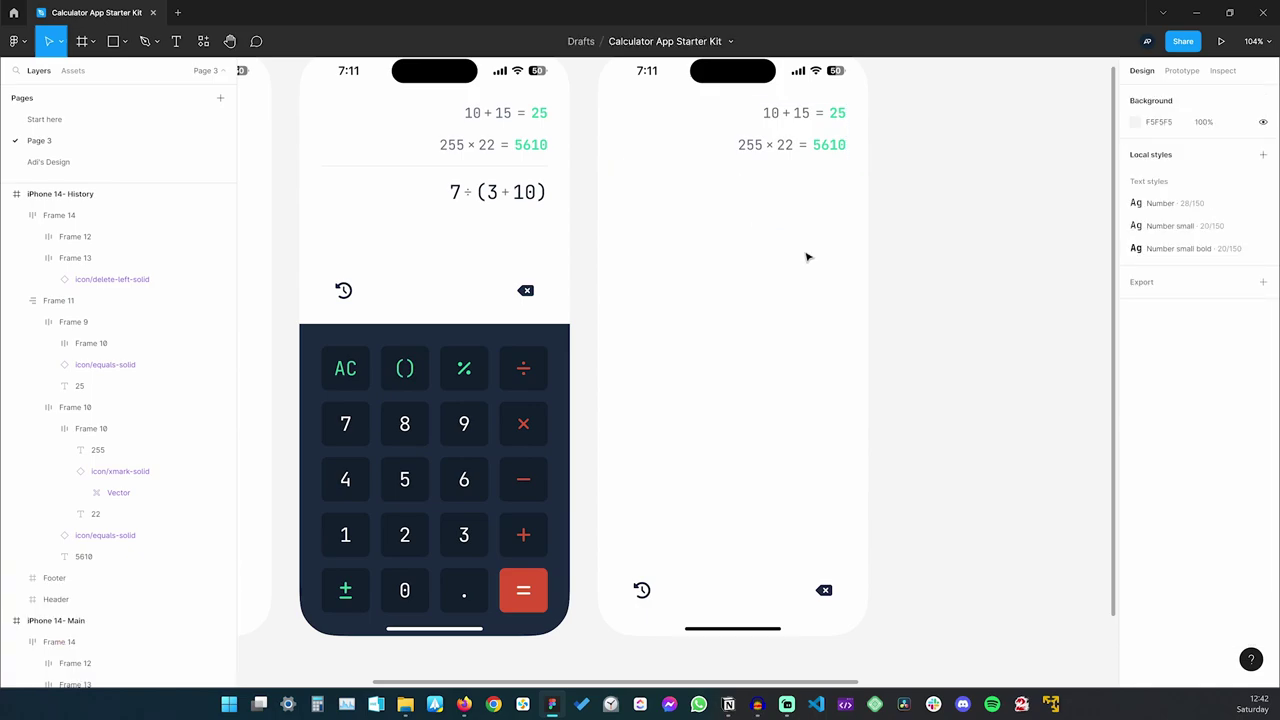
# Swap the clock icon in the History screen's icon row for the calculator-solid 1 component
pyautogui.click(642, 591)
pyautogui.click(642, 591)
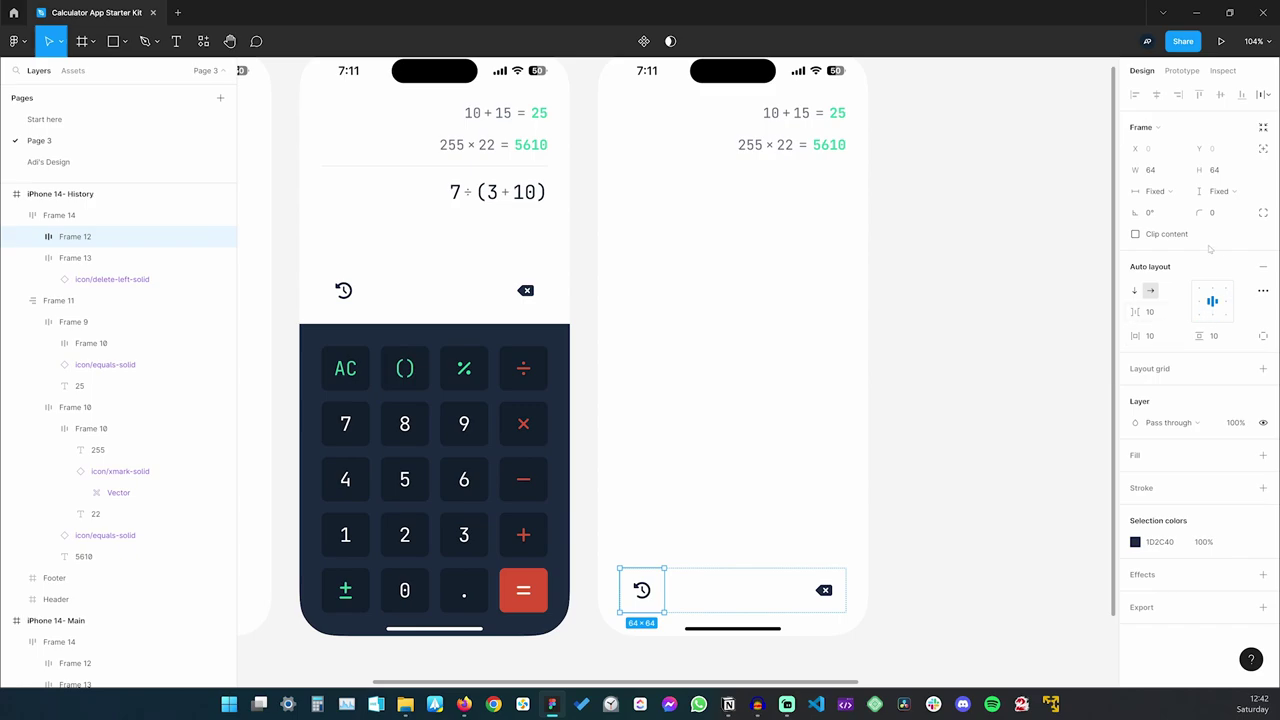
pyautogui.click(641, 592)
pyautogui.click(1202, 267)
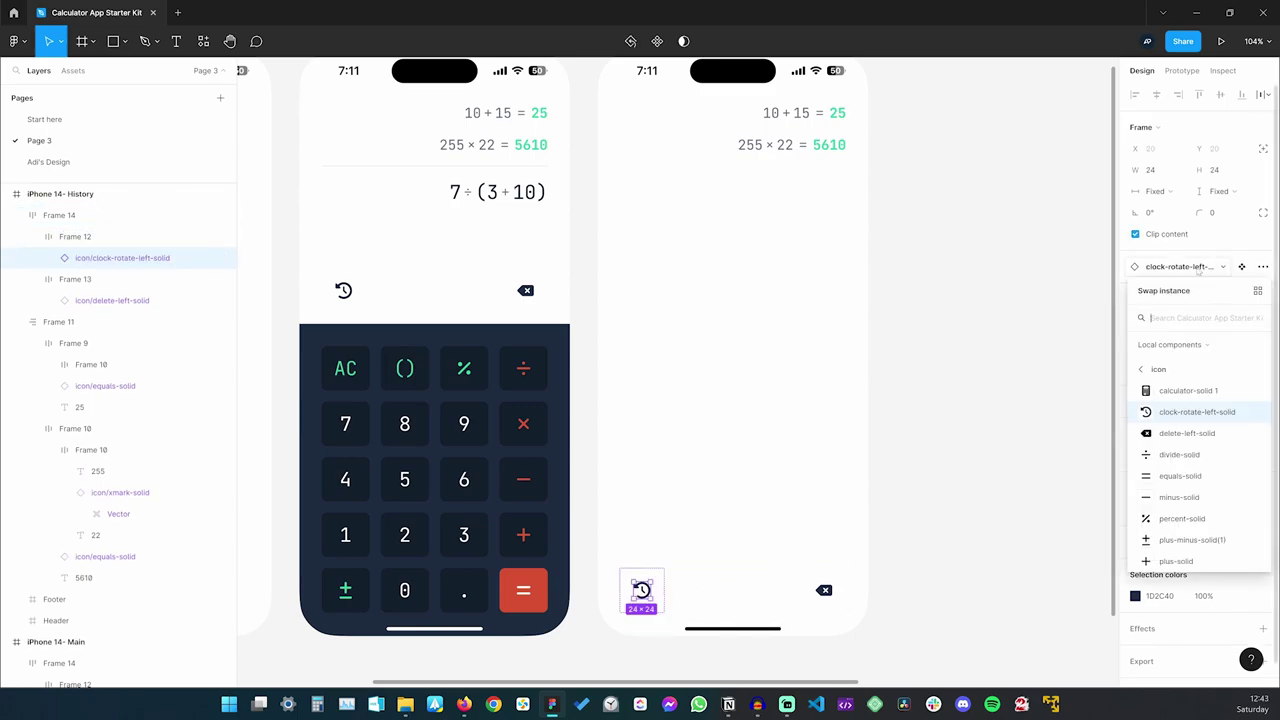
pyautogui.click(1189, 391)
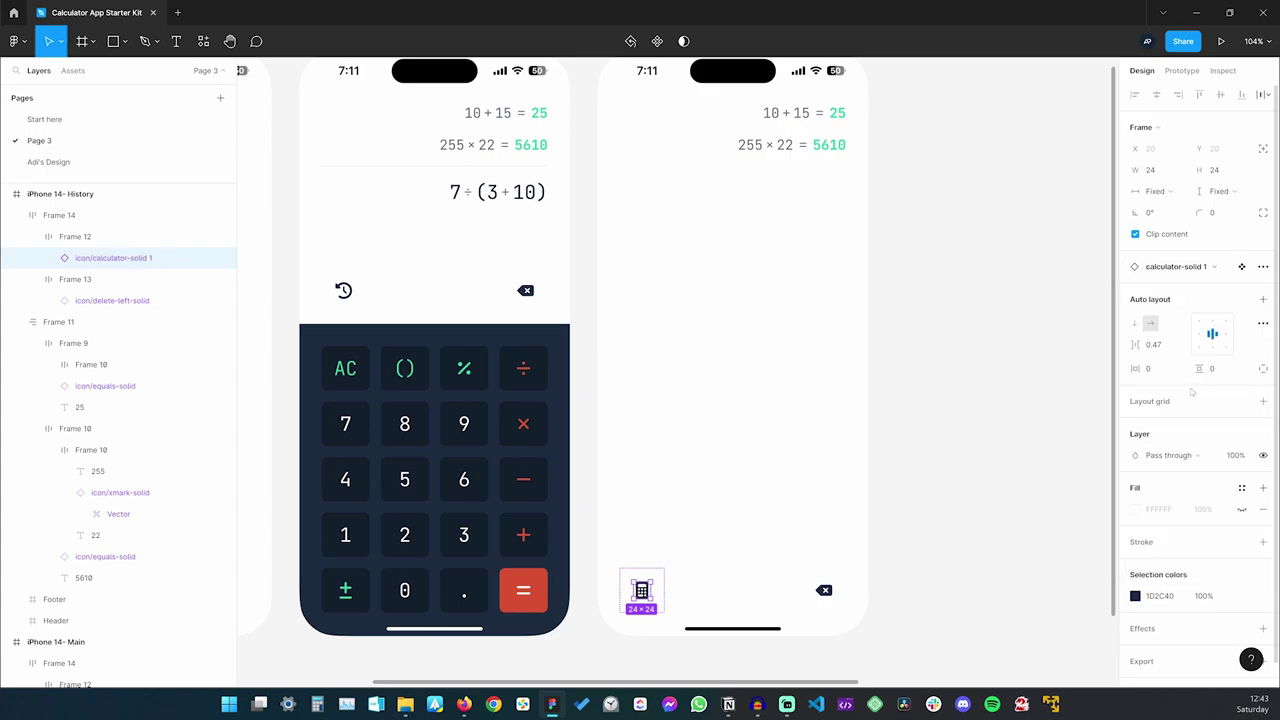
# Swap the delete-left icon in the History screen's icon row for the trash-solid 1 component
pyautogui.click(826, 592)
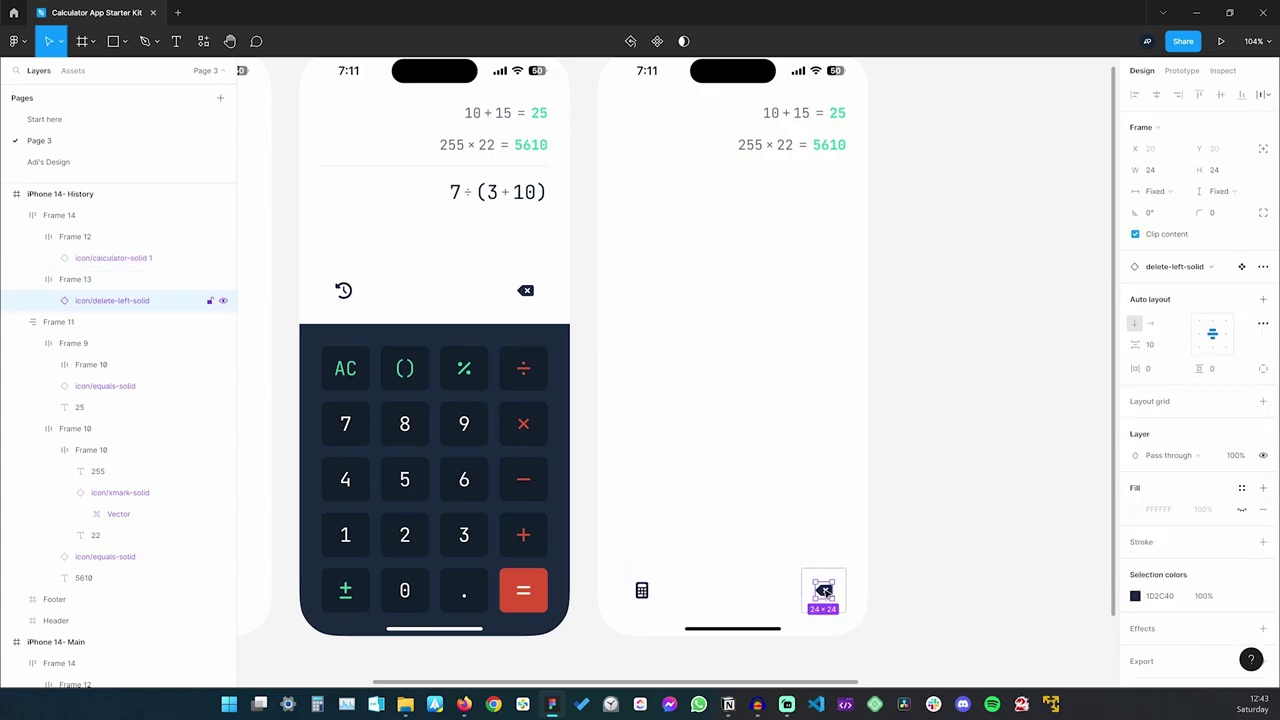
pyautogui.click(1206, 268)
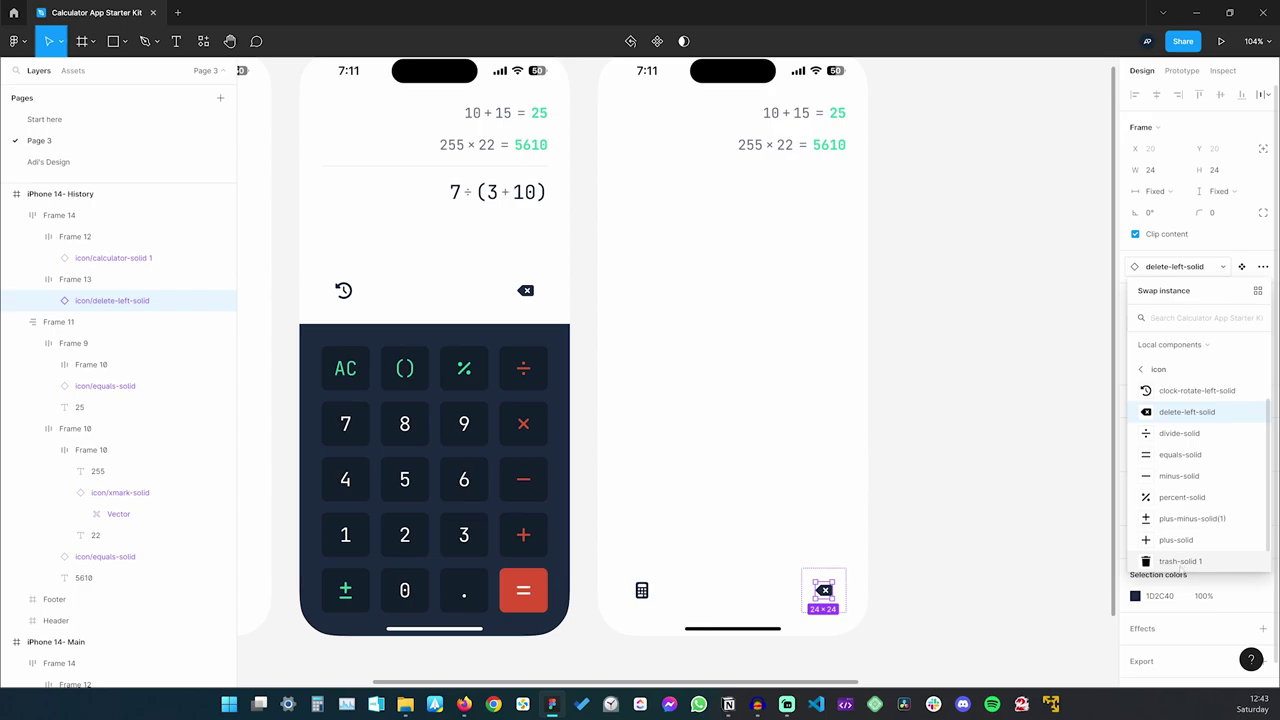
pyautogui.click(1182, 561)
pyautogui.click(977, 532)
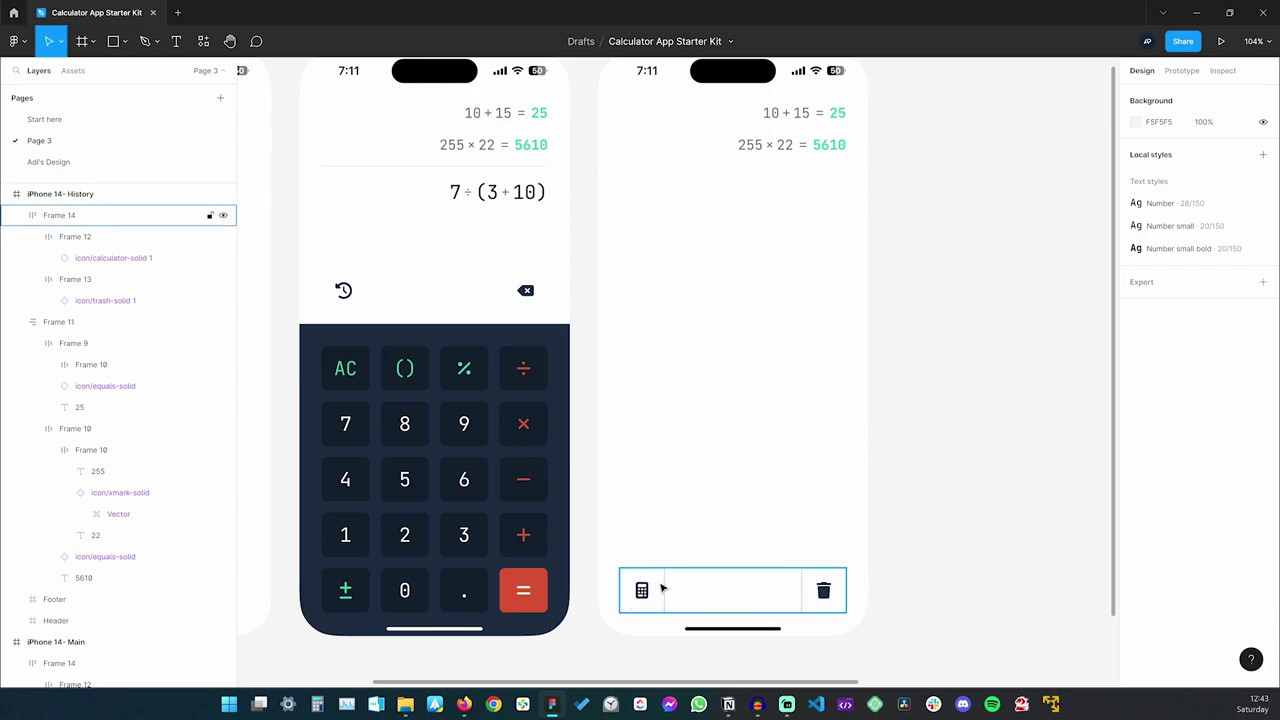
# Examine the Main screen's history icon and the History screen layout, and compare both screens with the original wireframe
pyautogui.scroll(1, 380, 477)
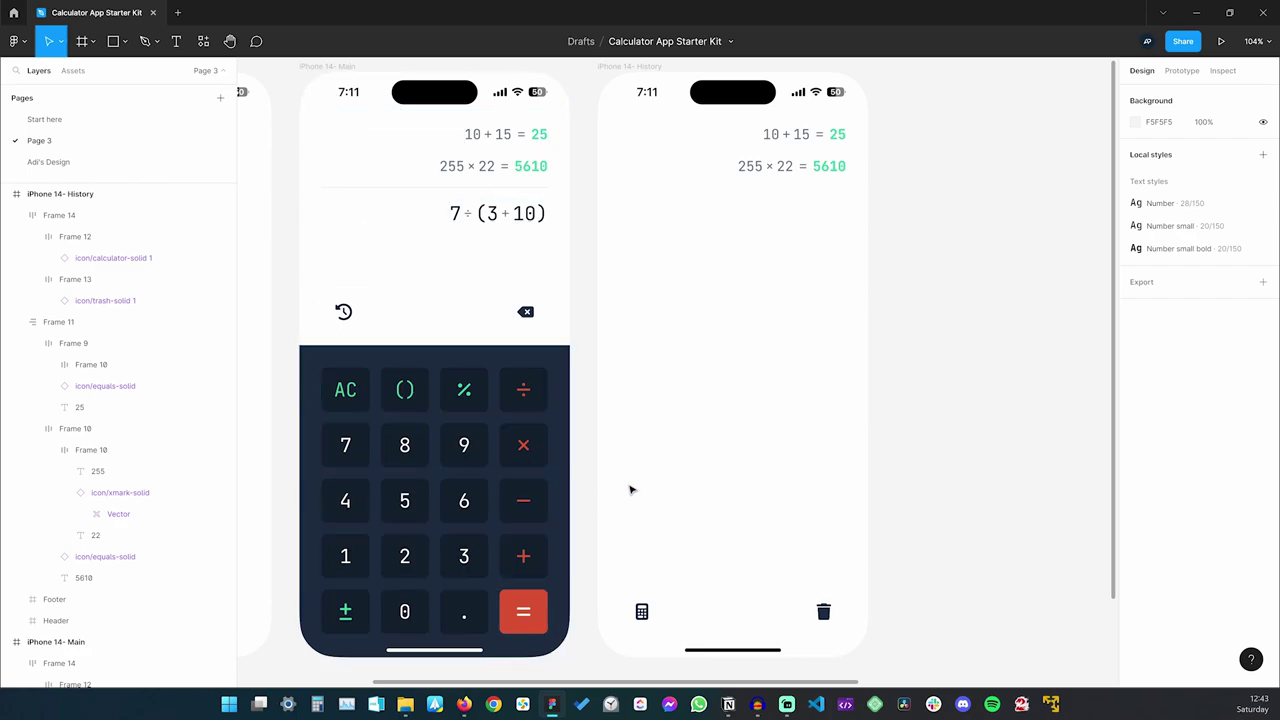
pyautogui.scroll(1, 1006, 275)
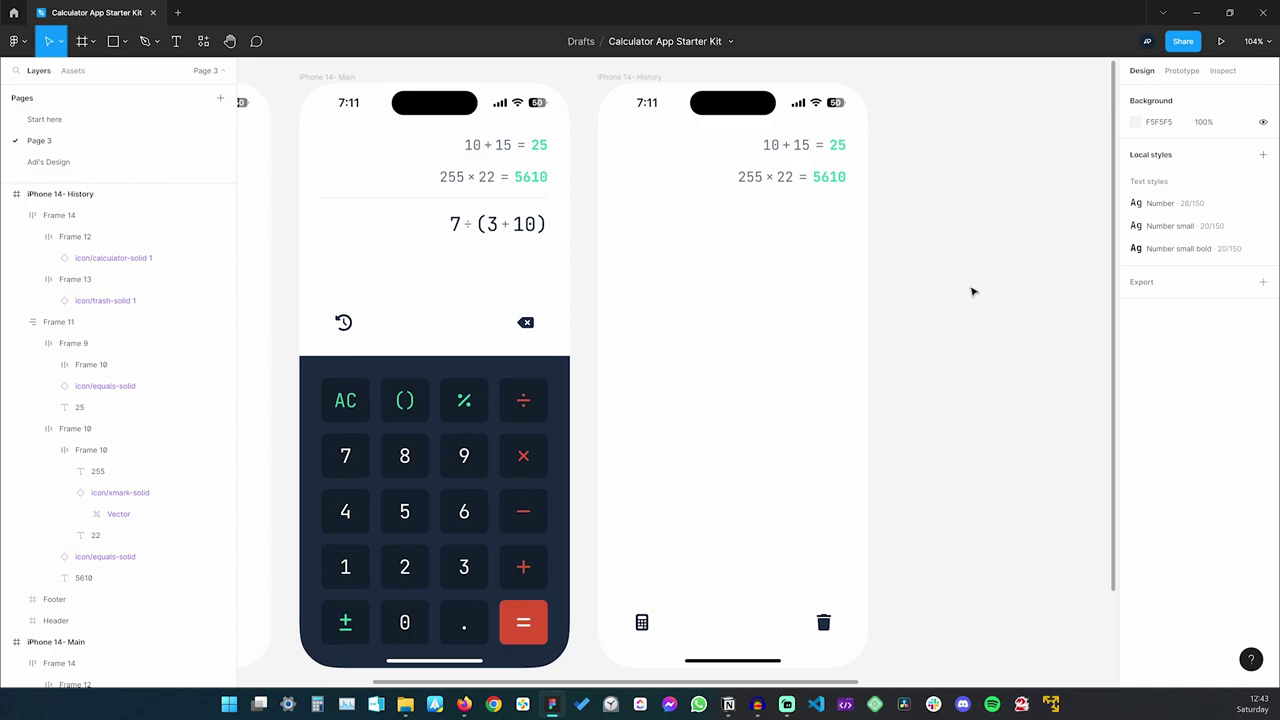
pyautogui.click(343, 327)
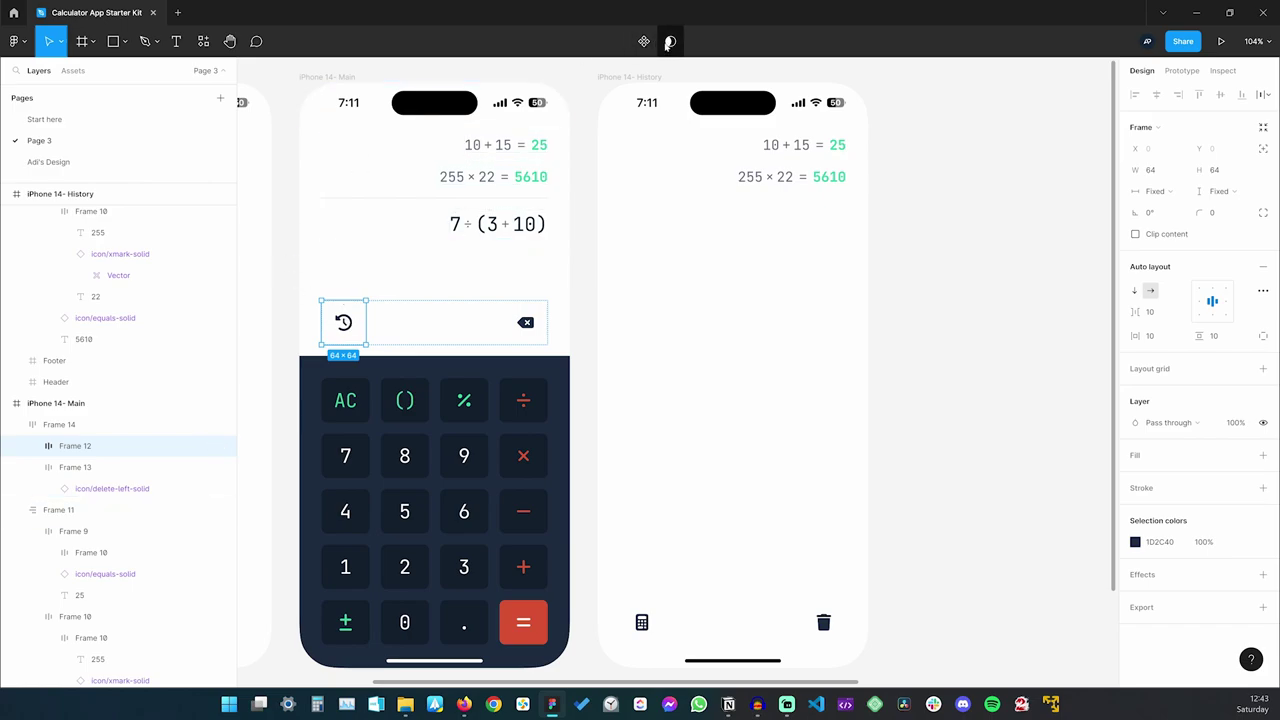
pyautogui.click(643, 80)
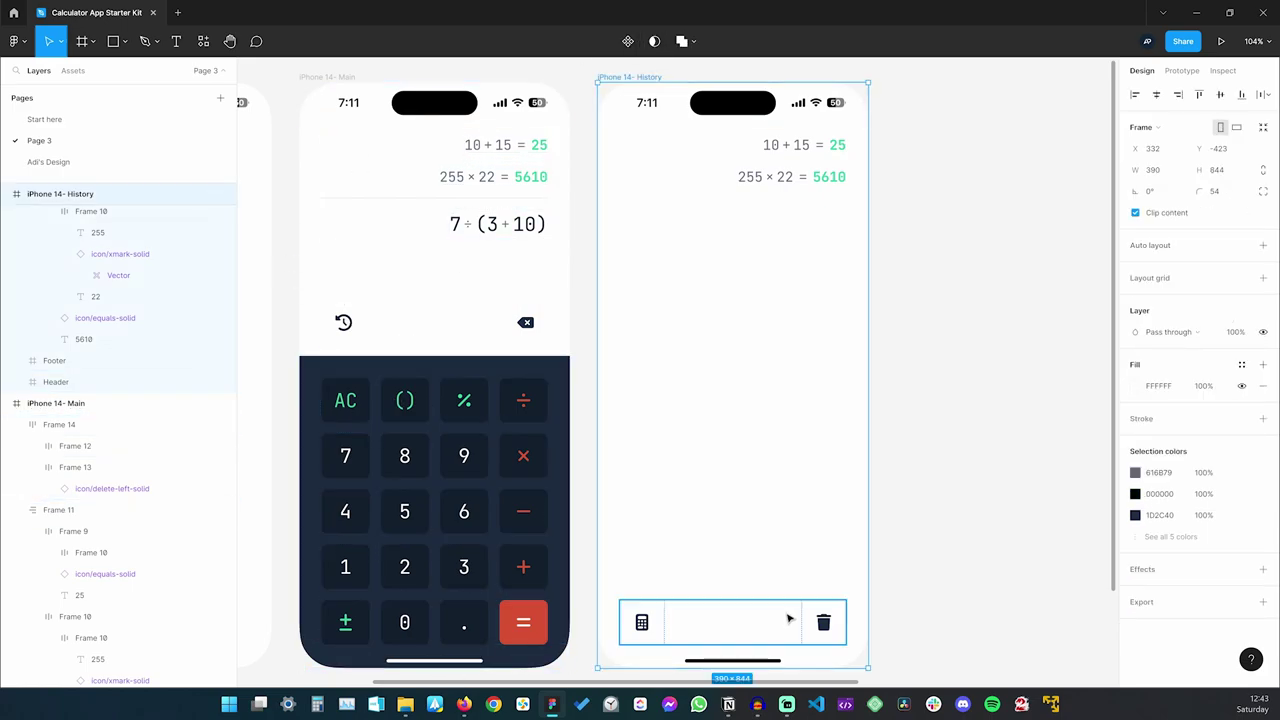
pyautogui.click(984, 345)
pyautogui.scroll(-3, 970, 357)
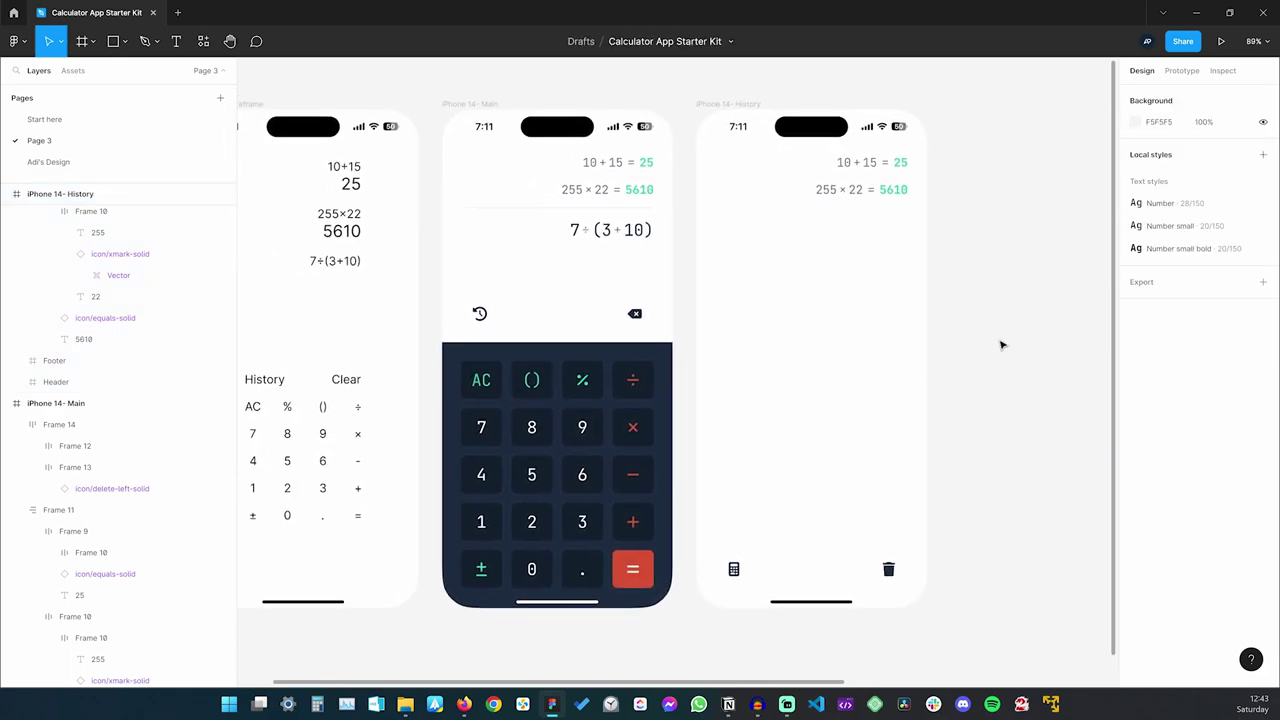
pyautogui.scroll(2, 1000, 343)
pyautogui.moveTo(979, 357); pyautogui.dragTo(1060, 359)
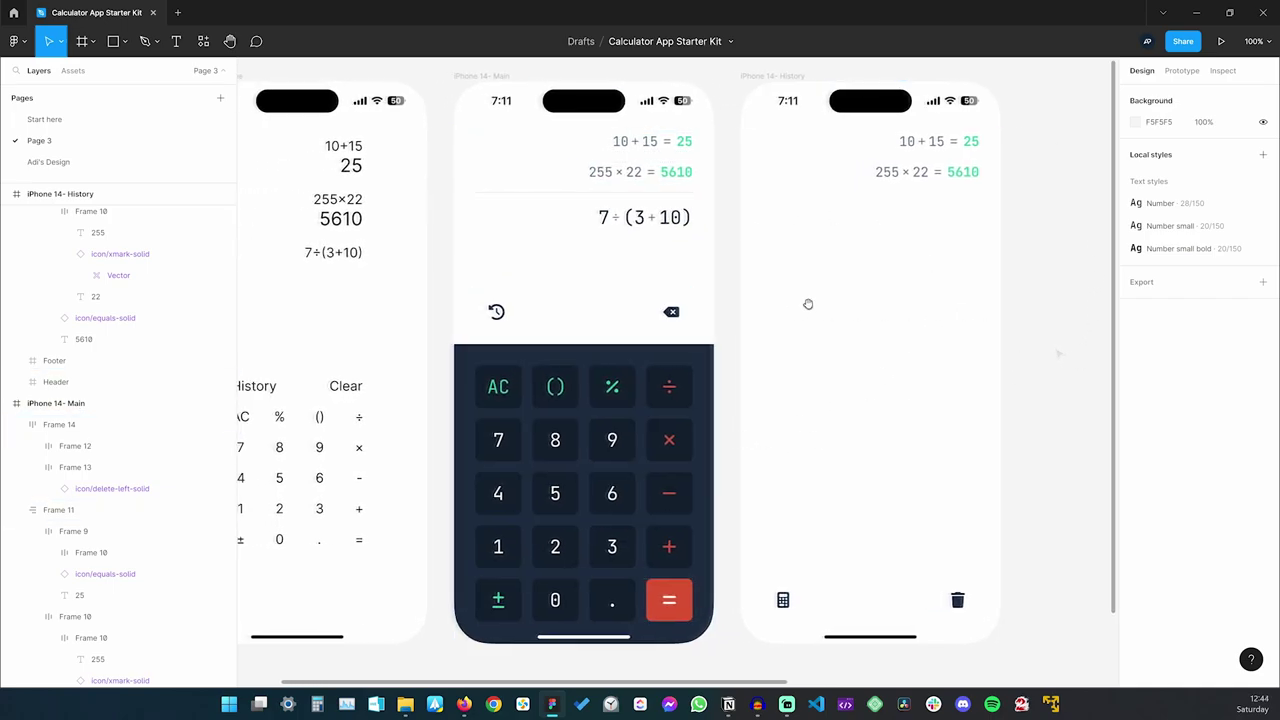
pyautogui.moveTo(806, 303); pyautogui.dragTo(887, 308)
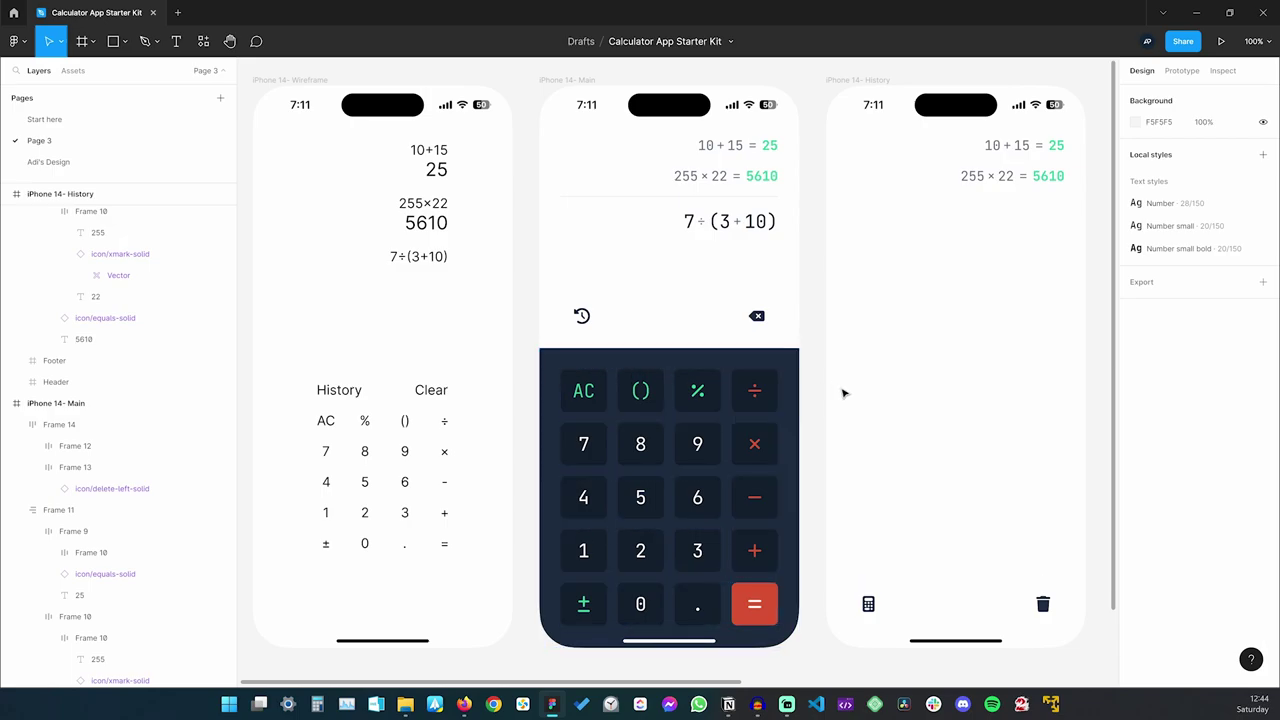
# Examine the equals and bracket keys and the first calculation on the Main screen, and the calculator and trash icon row on the History screen
pyautogui.doubleClick(770, 594)
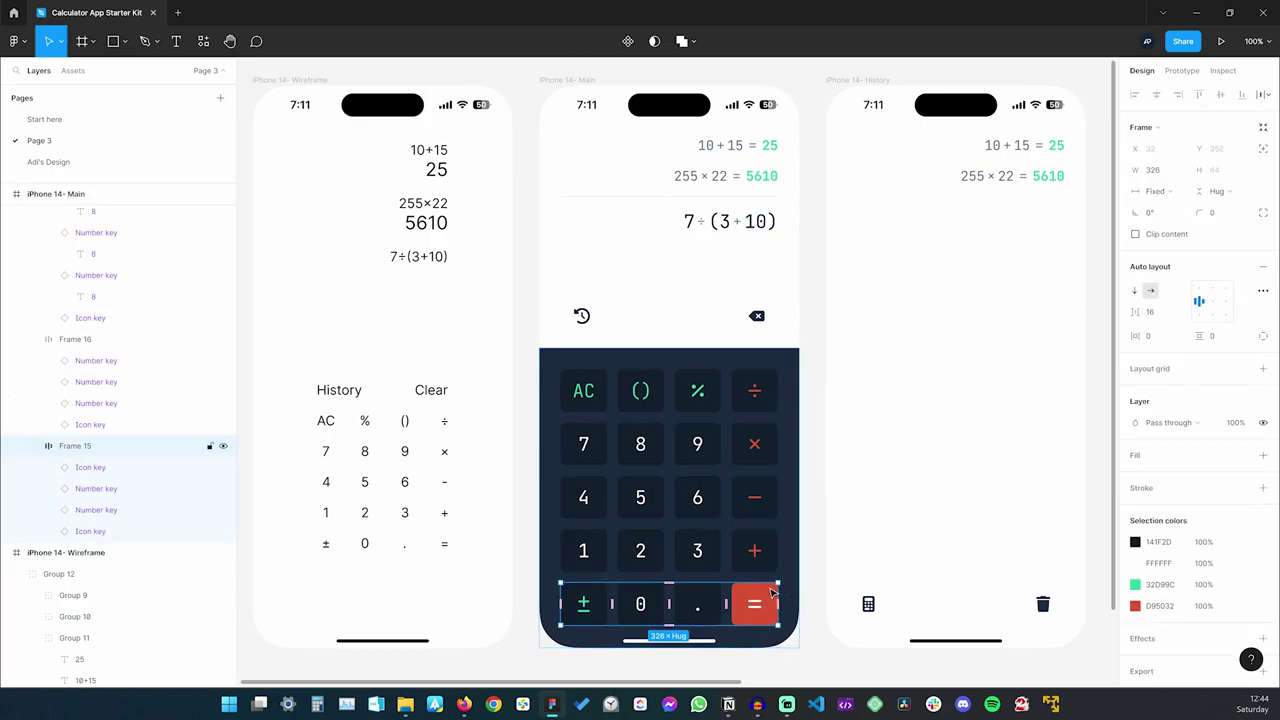
pyautogui.click(770, 594)
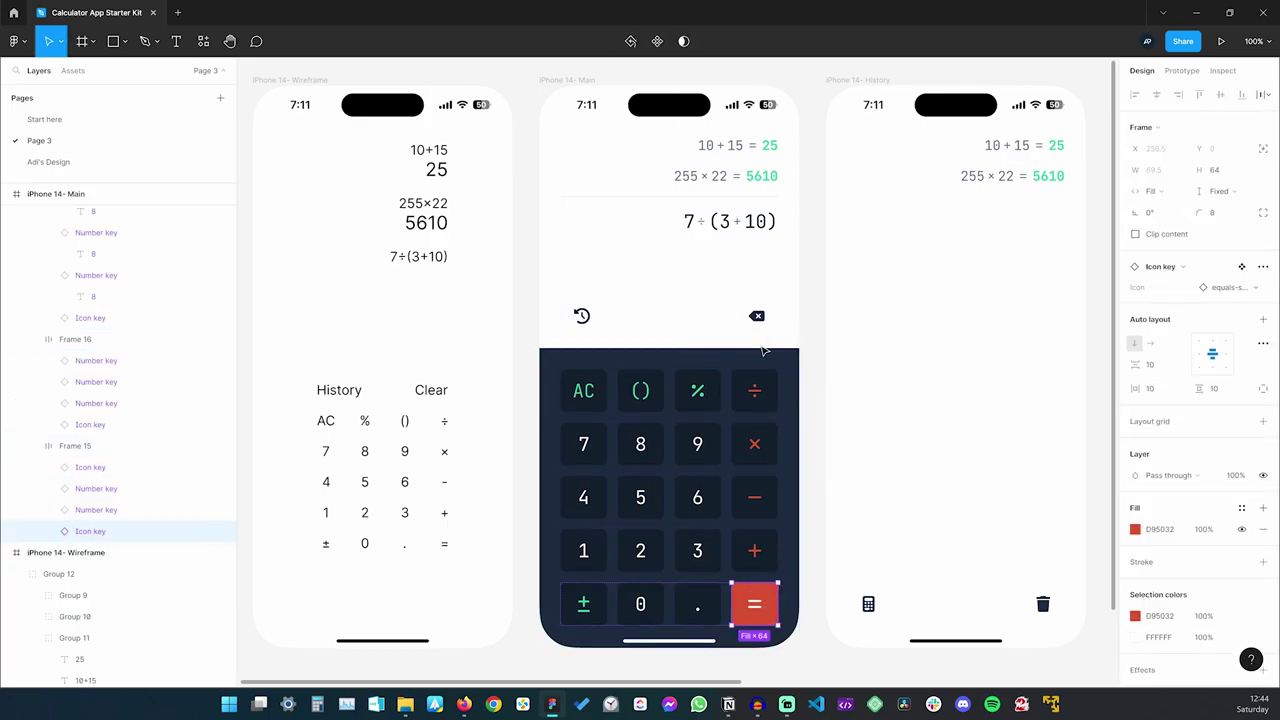
pyautogui.click(651, 404)
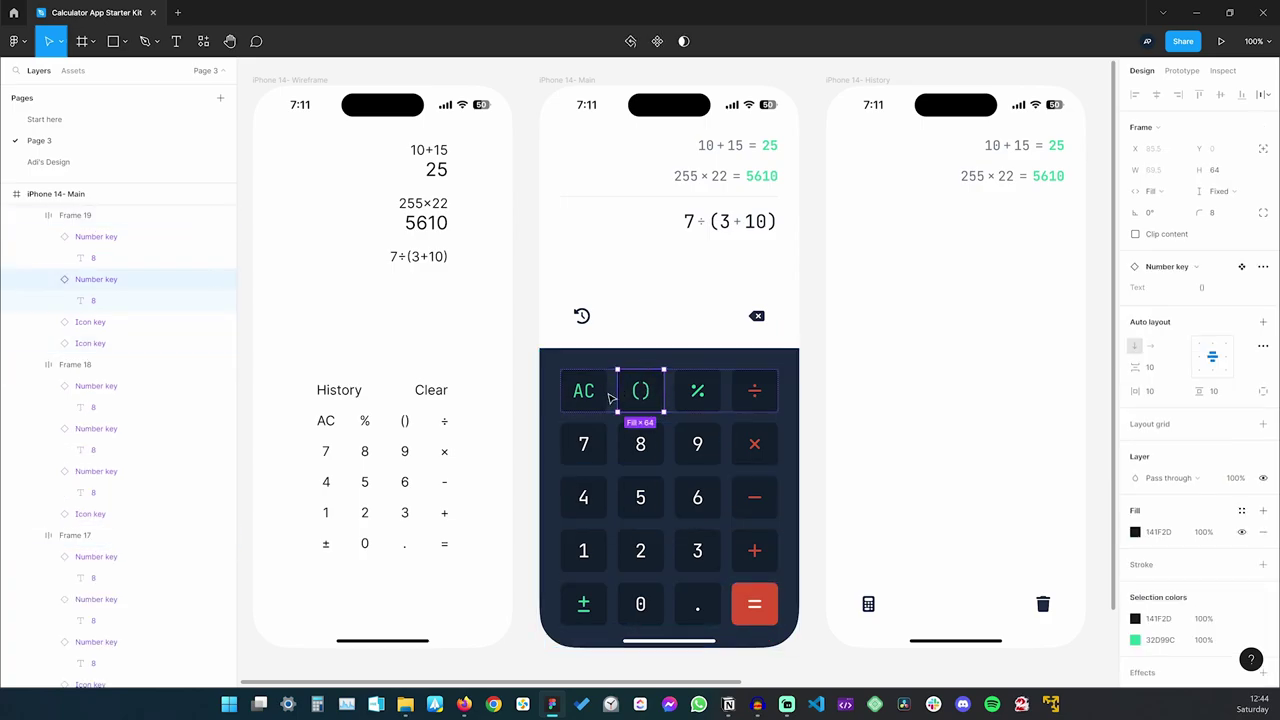
pyautogui.click(848, 383)
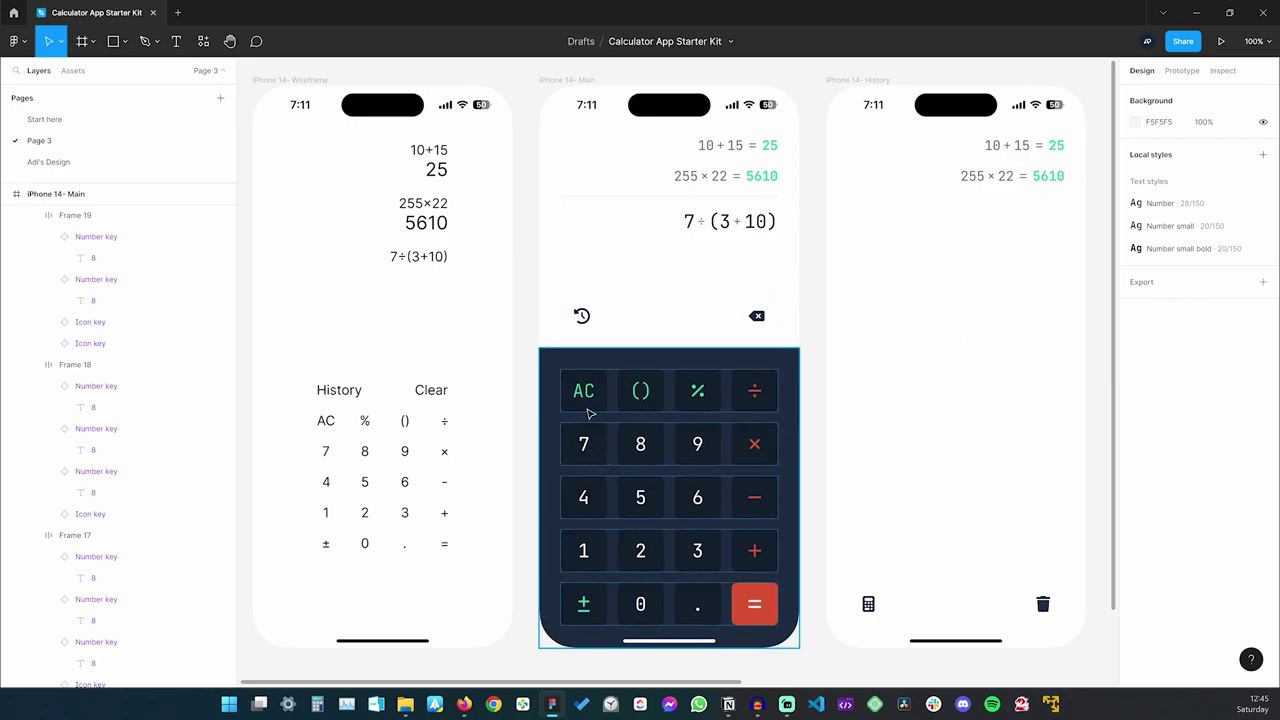
pyautogui.doubleClick(726, 148)
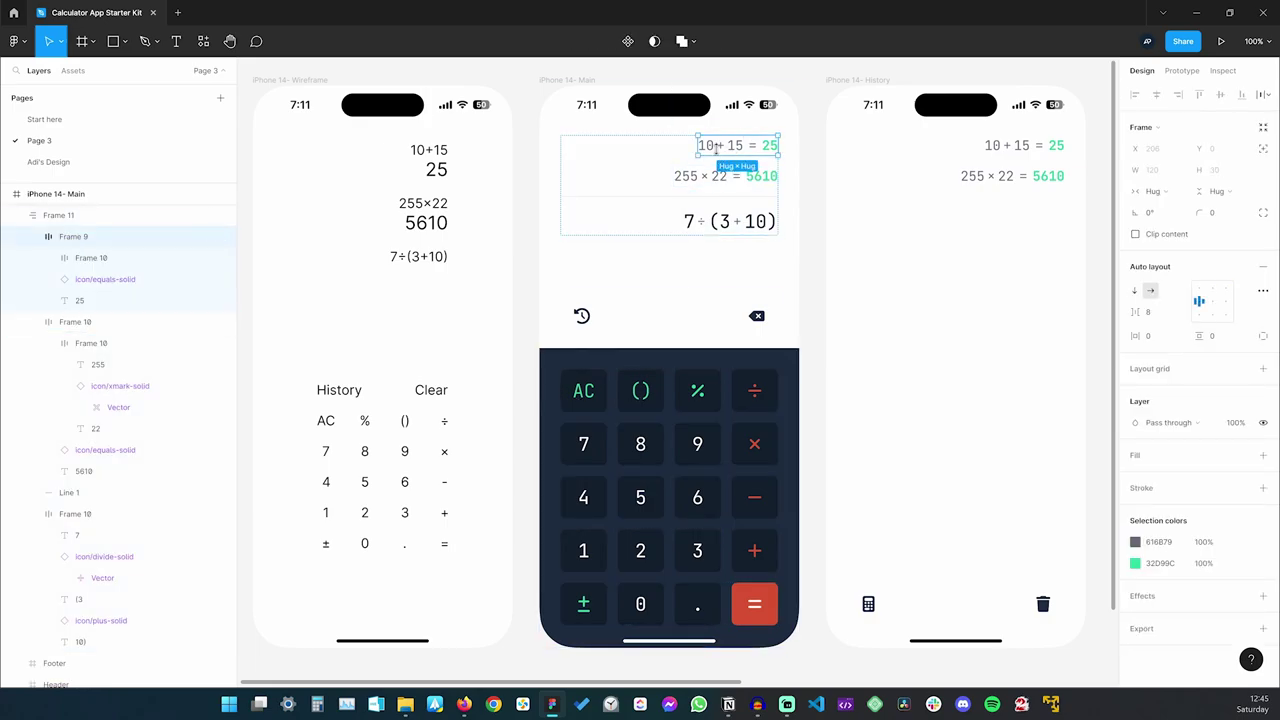
pyautogui.click(858, 245)
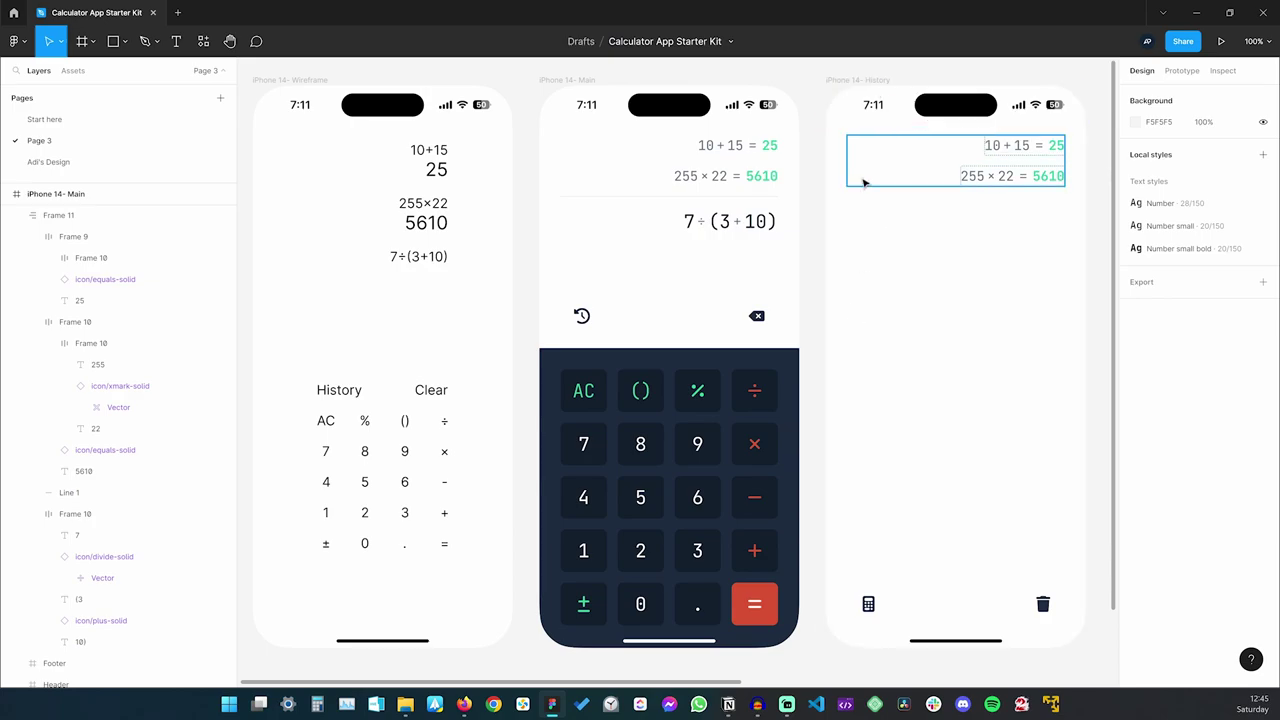
pyautogui.click(869, 612)
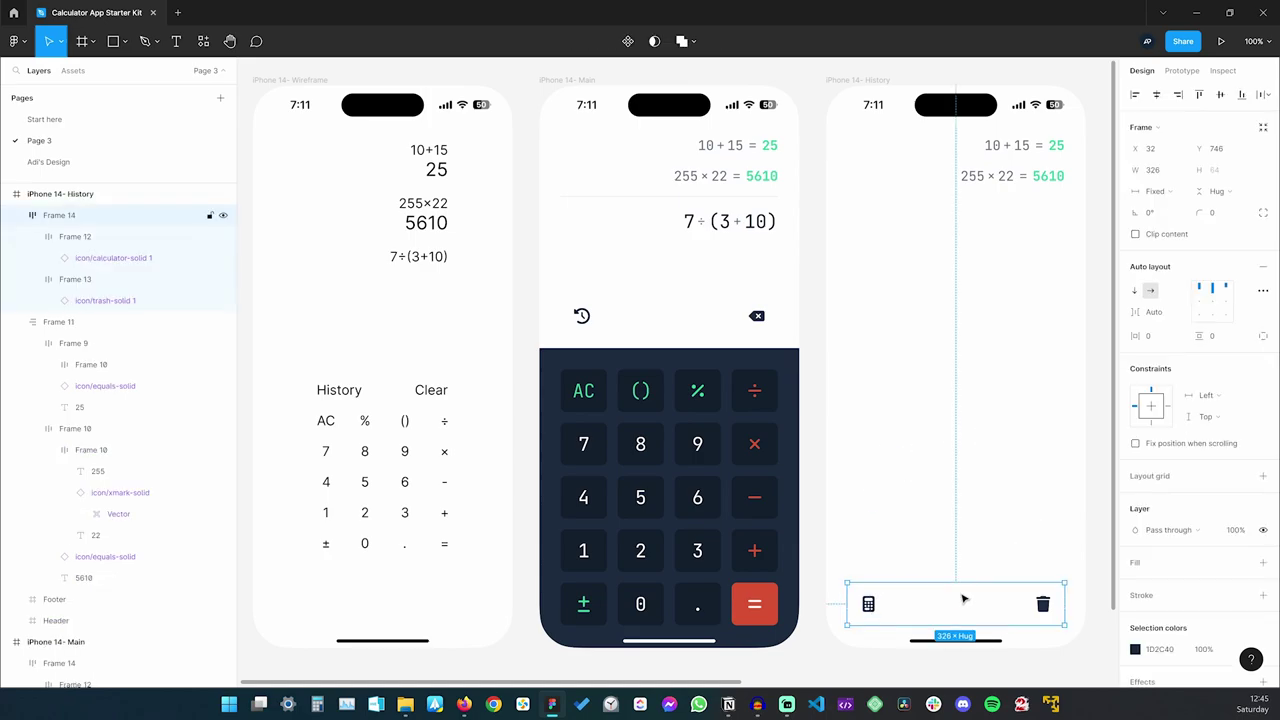
pyautogui.doubleClick(867, 604)
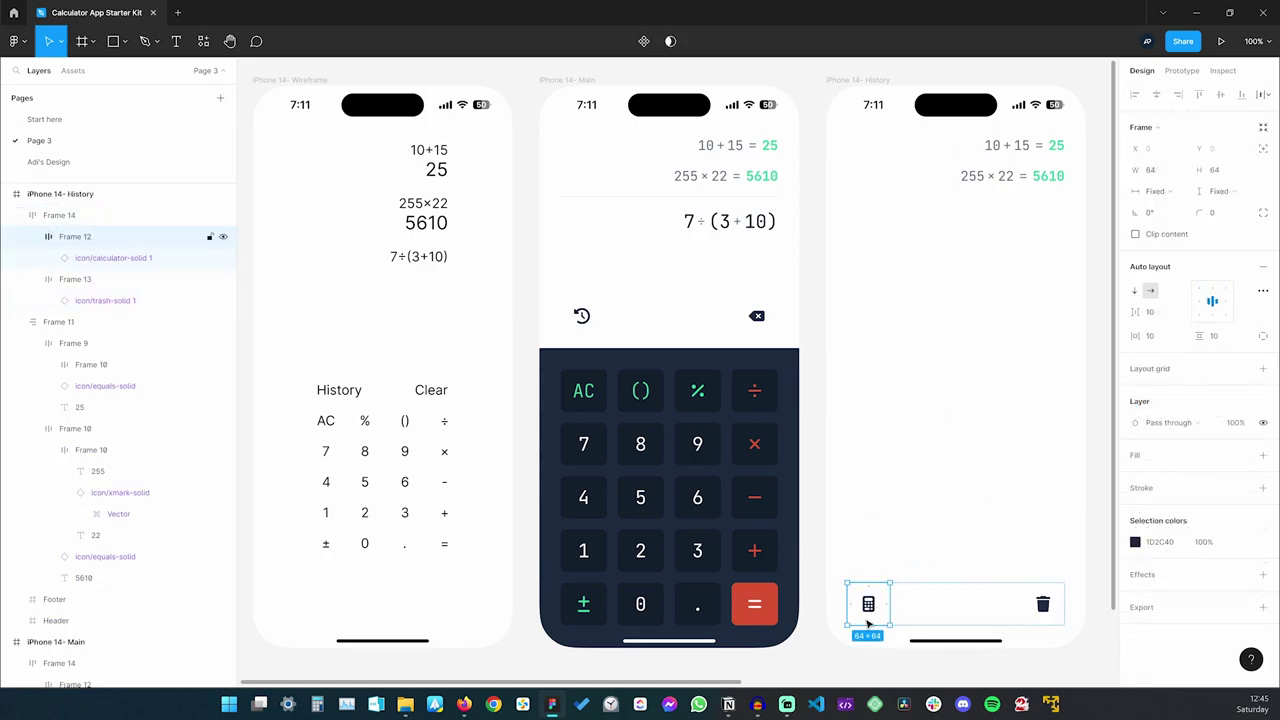
pyautogui.doubleClick(869, 604)
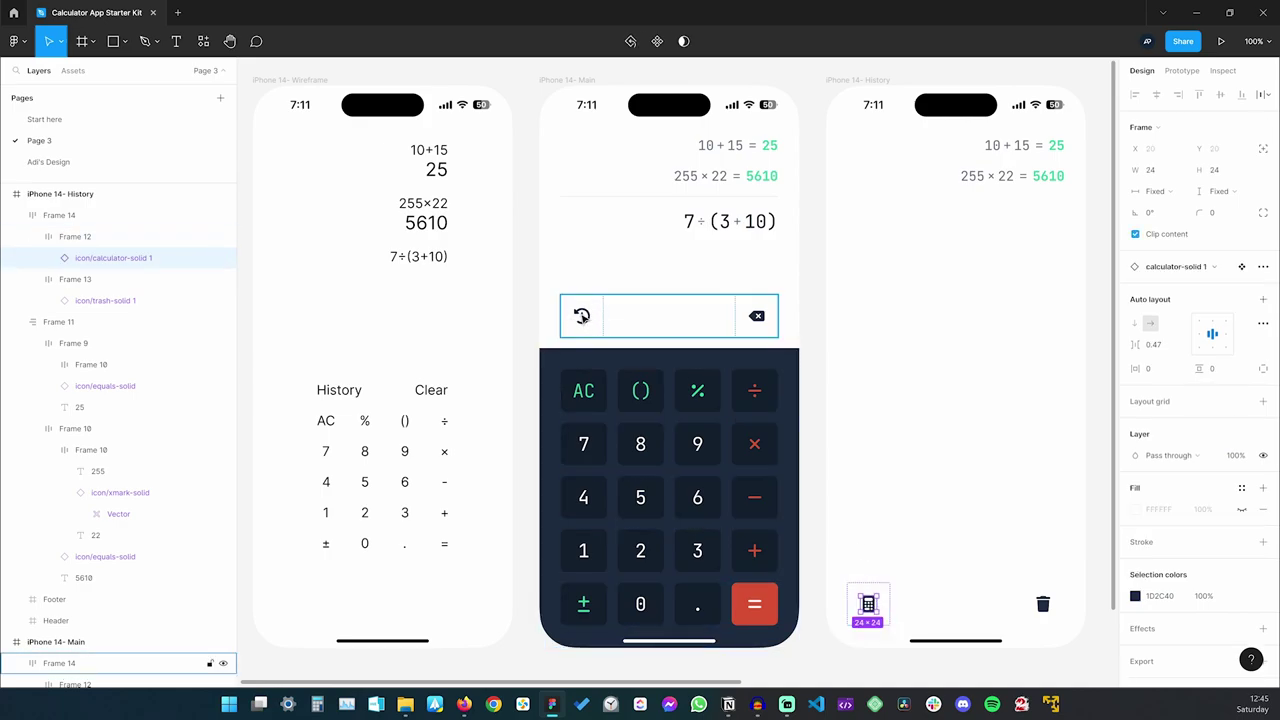
pyautogui.click(971, 600)
pyautogui.press('Escape')
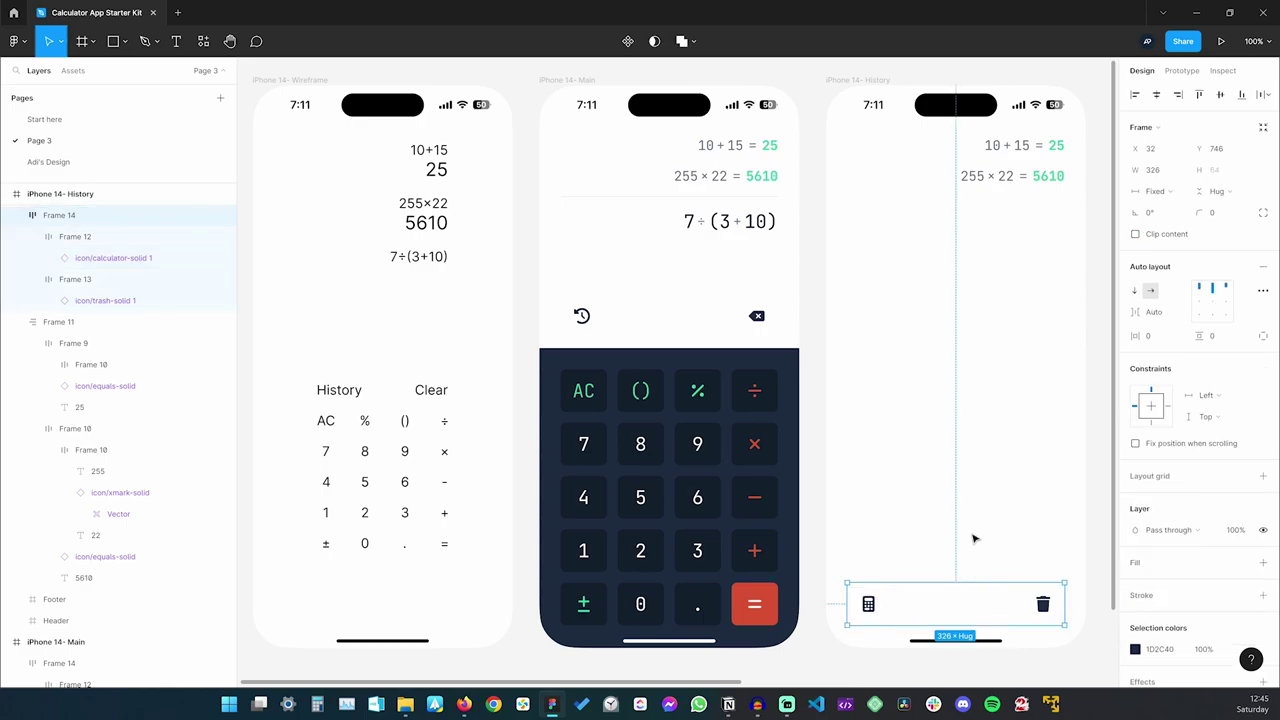
pyautogui.press('Escape')
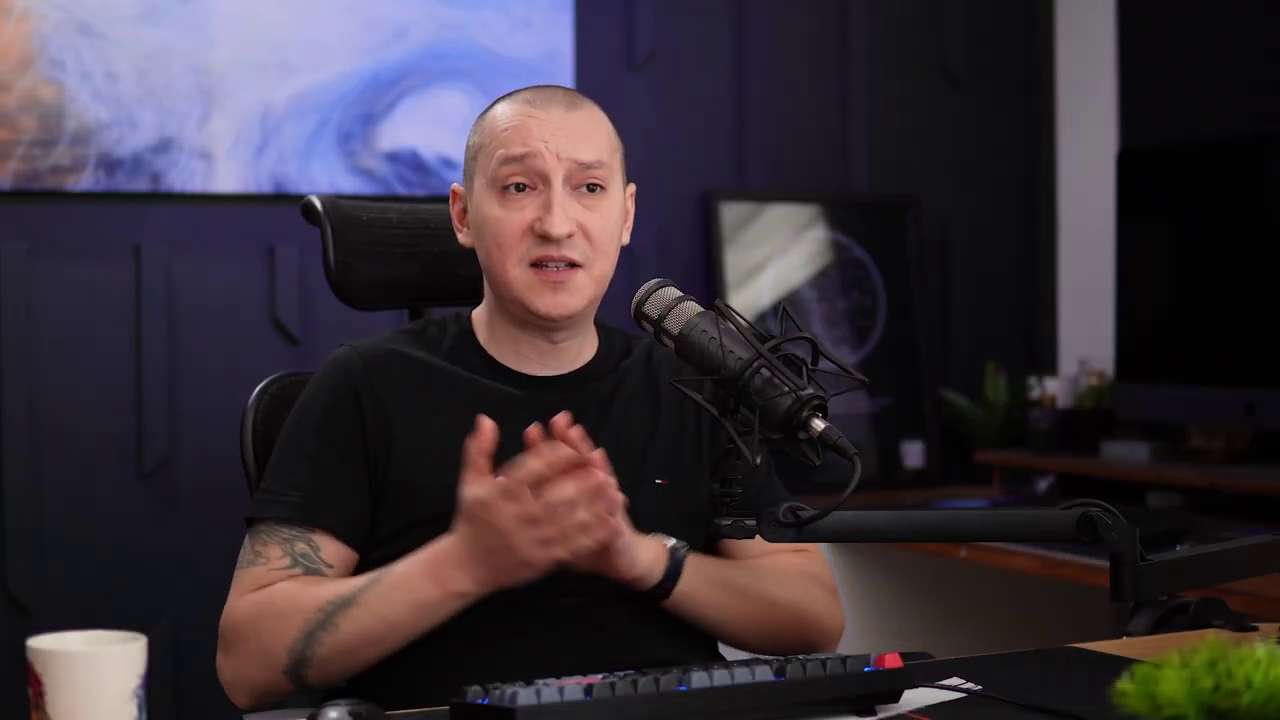